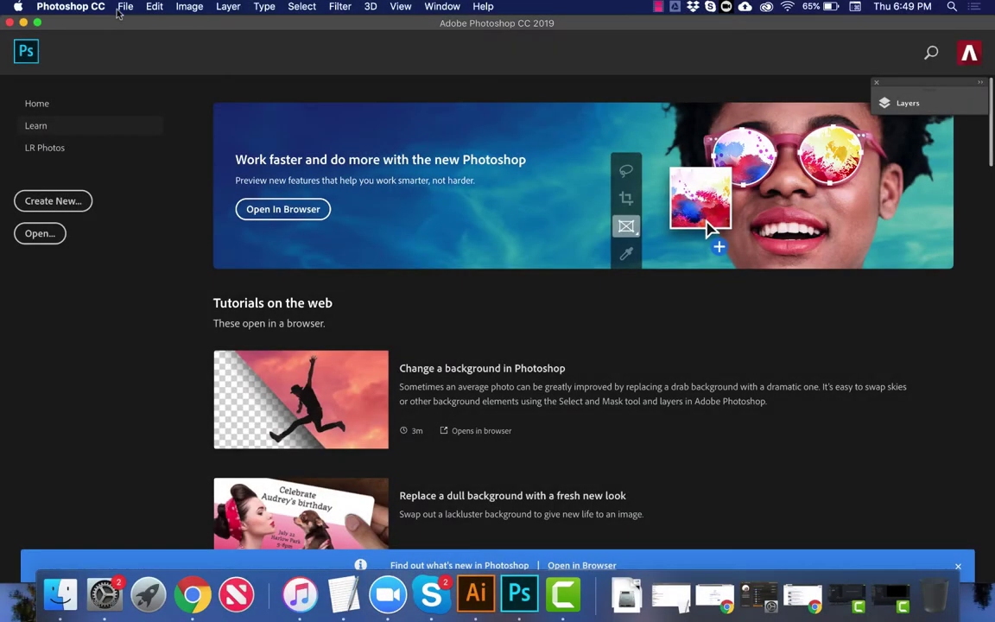
Step: Start a new document sized 6.25 × 4.25 inches
click(120, 8)
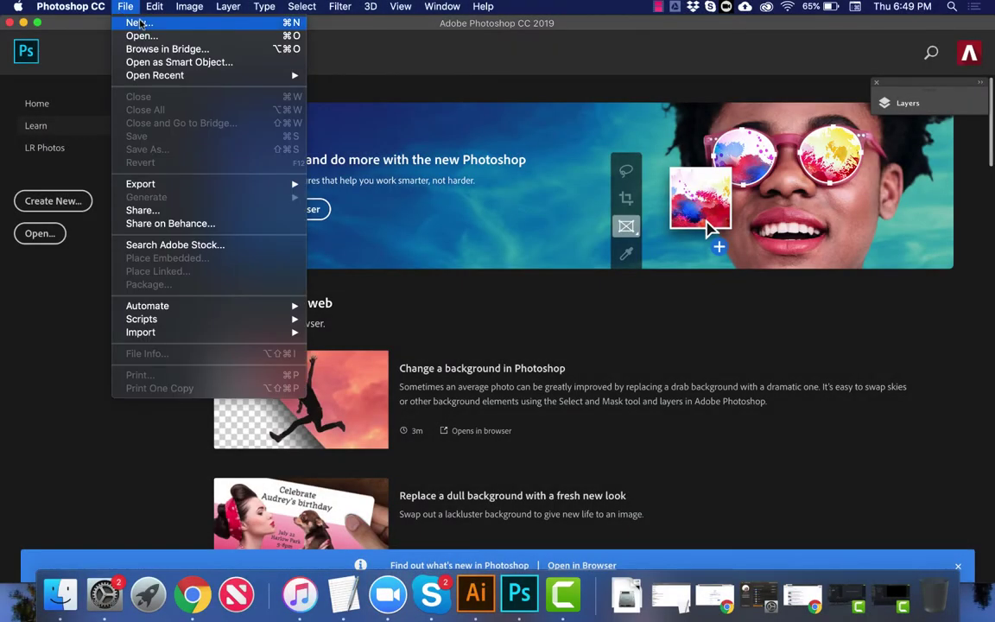
click(139, 24)
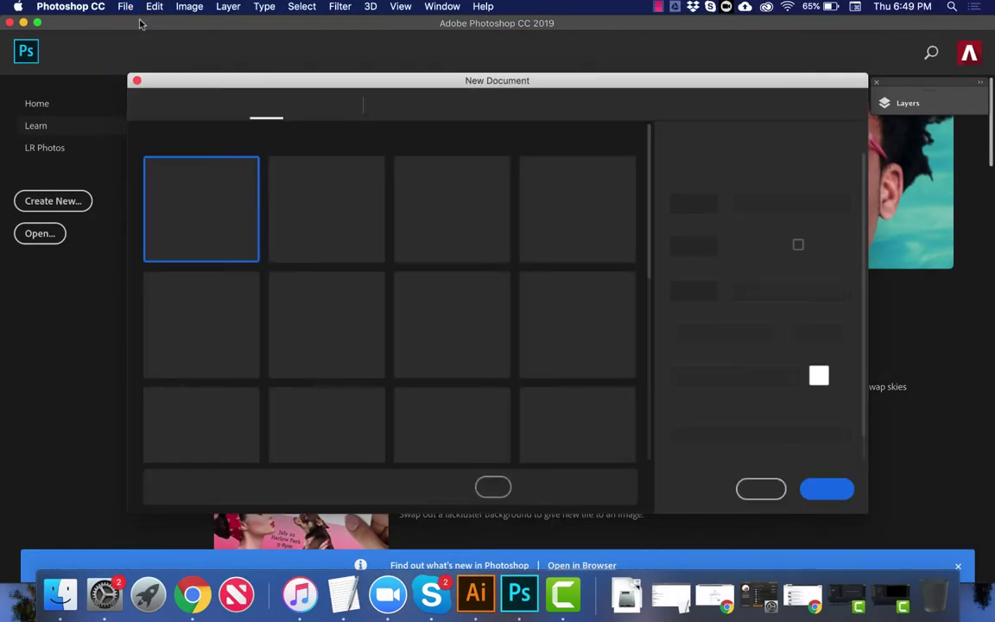
click(780, 206)
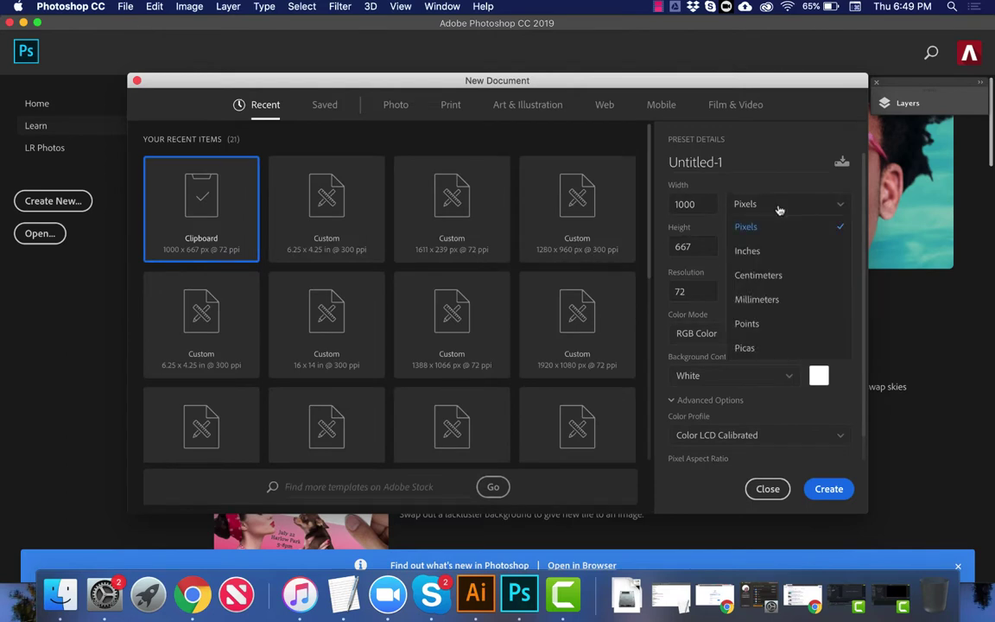
click(751, 252)
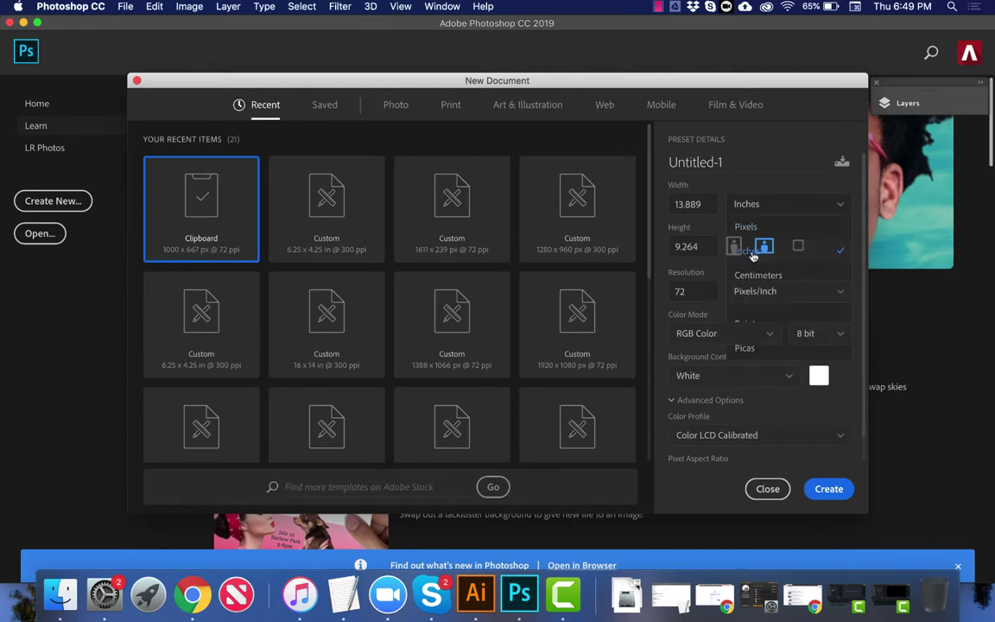
double_click(707, 204)
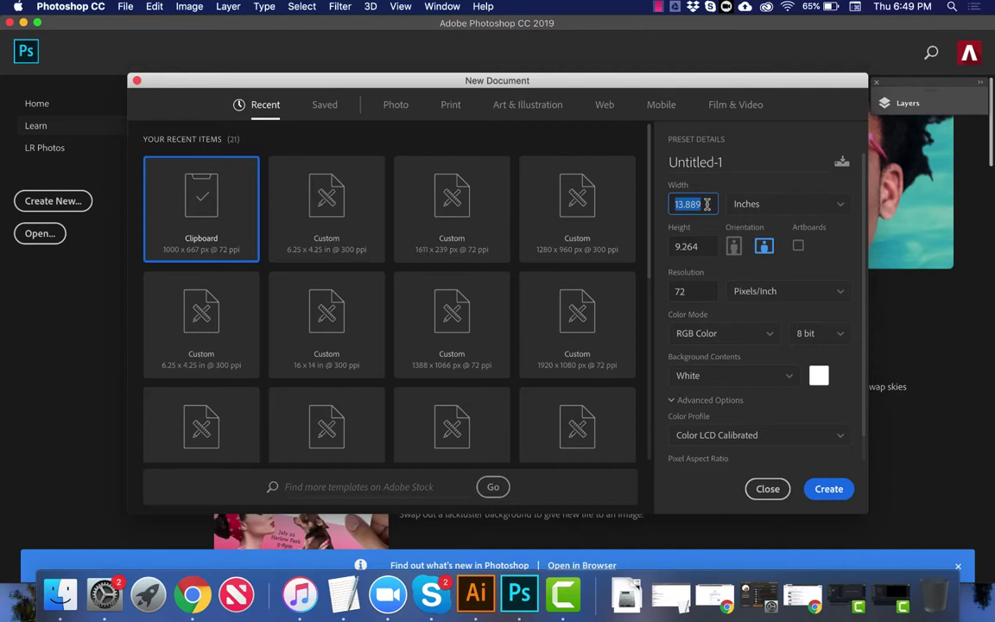
text(6.25)
key(Tab)
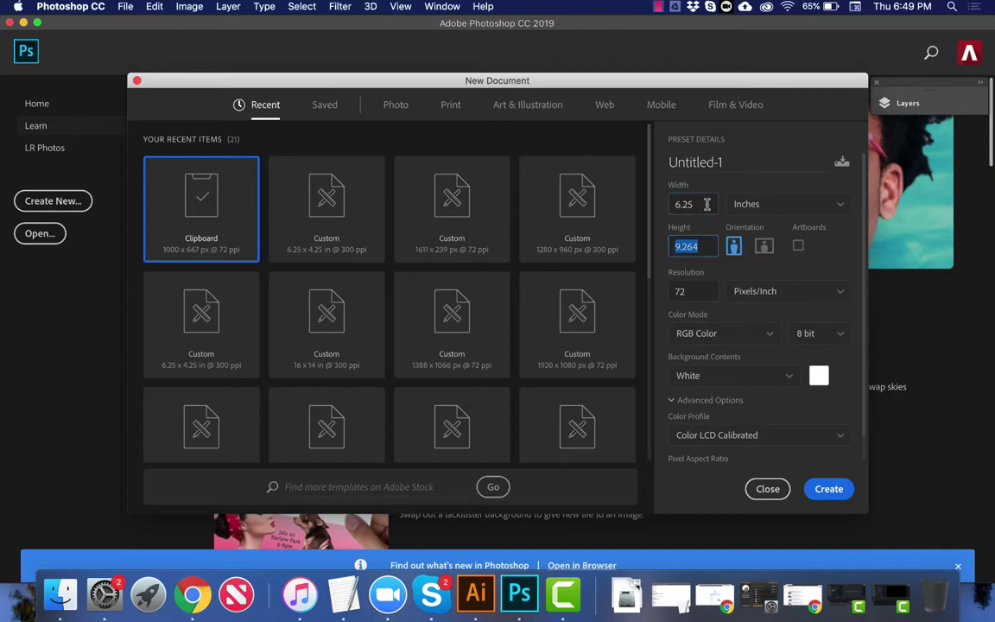
text(4.25)
key(Tab)
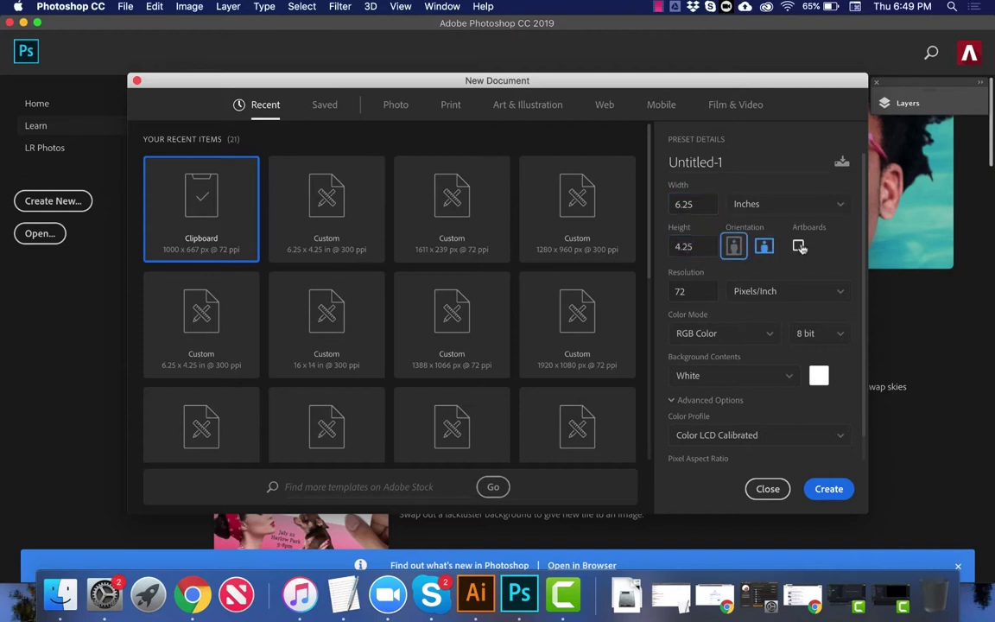
Step: Enable artboards, set 300 ppi resolution with RGB Color, and create the document
click(800, 248)
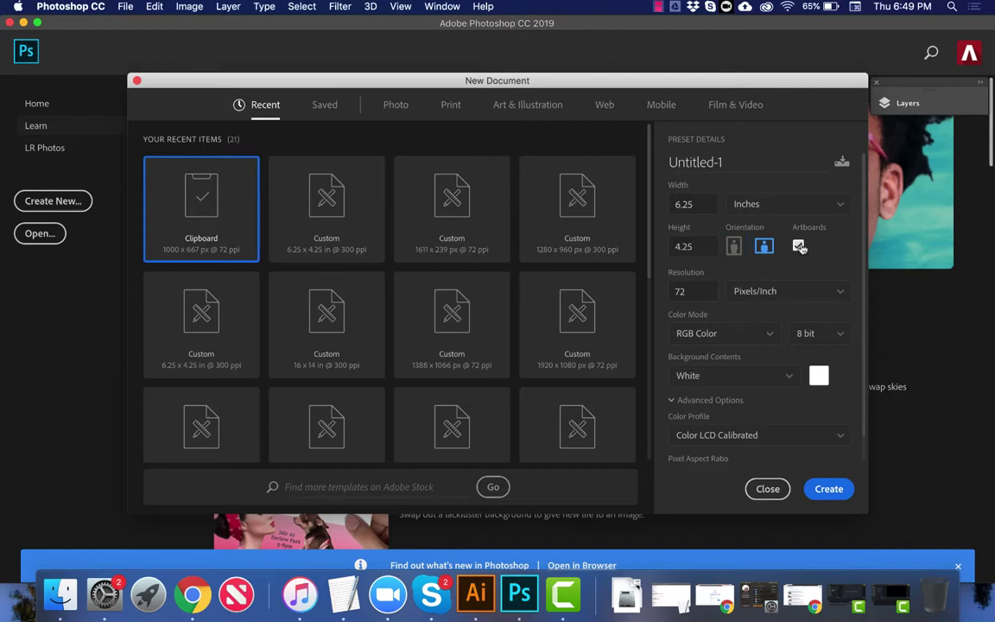
double_click(687, 290)
text(300)
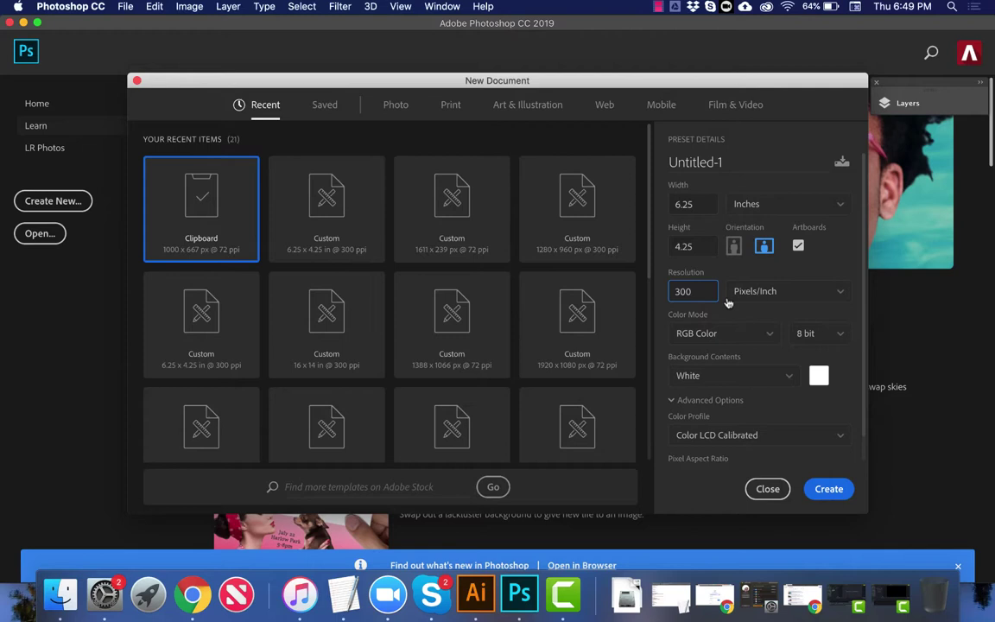
key(Tab)
click(707, 333)
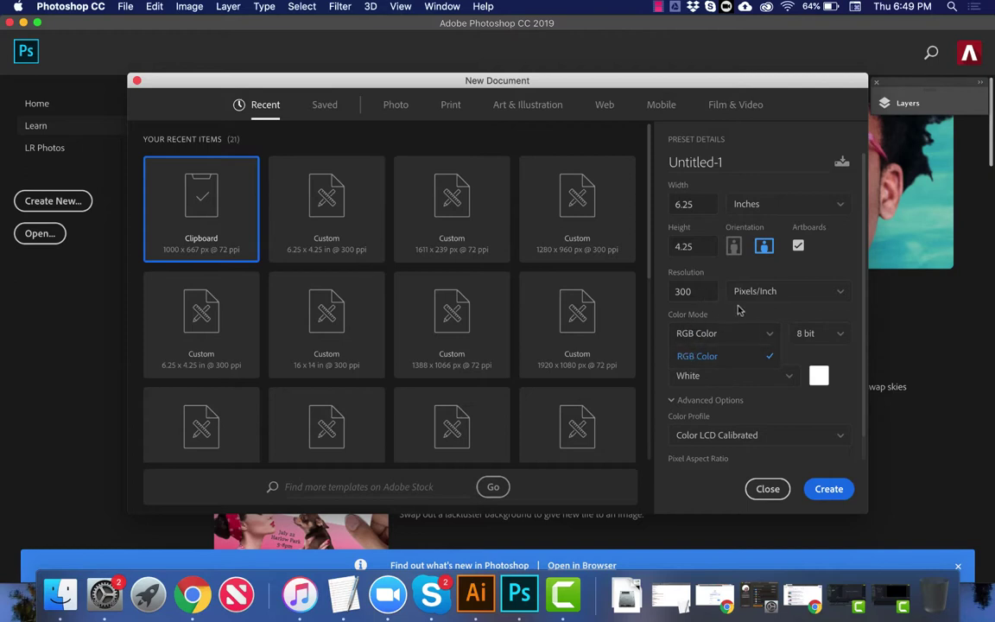
click(738, 314)
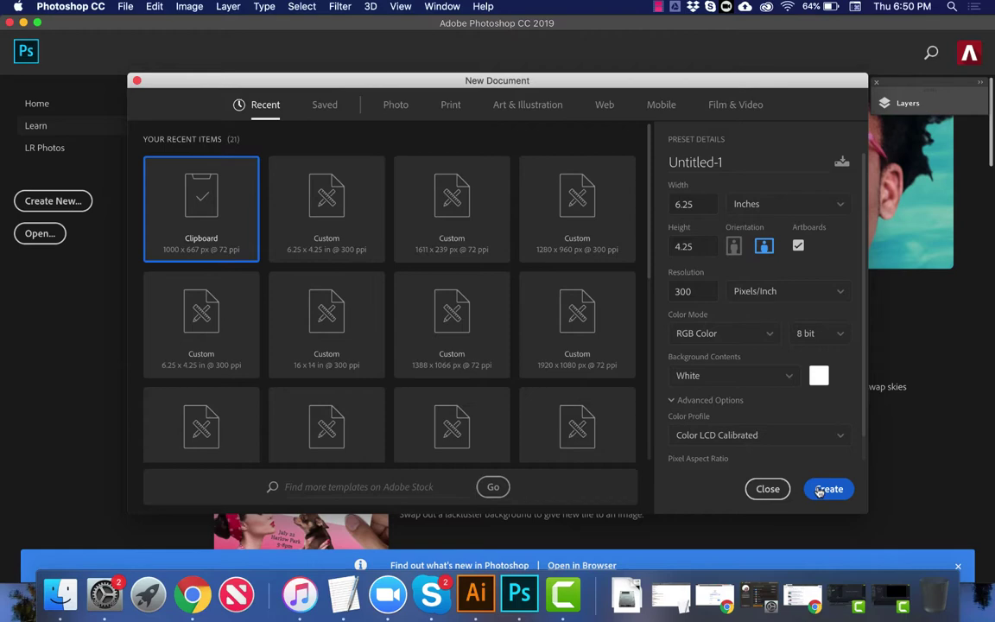
click(828, 489)
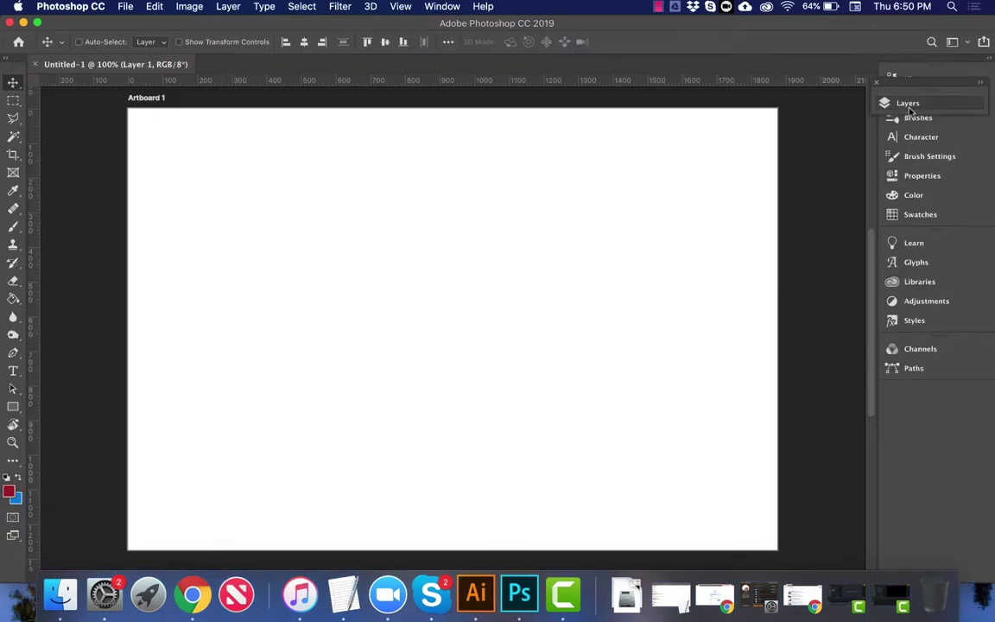
Step: Float and expand the Layers panel, select Artboard 1, and undo an accidental new layer
drag(888, 84, 782, 63)
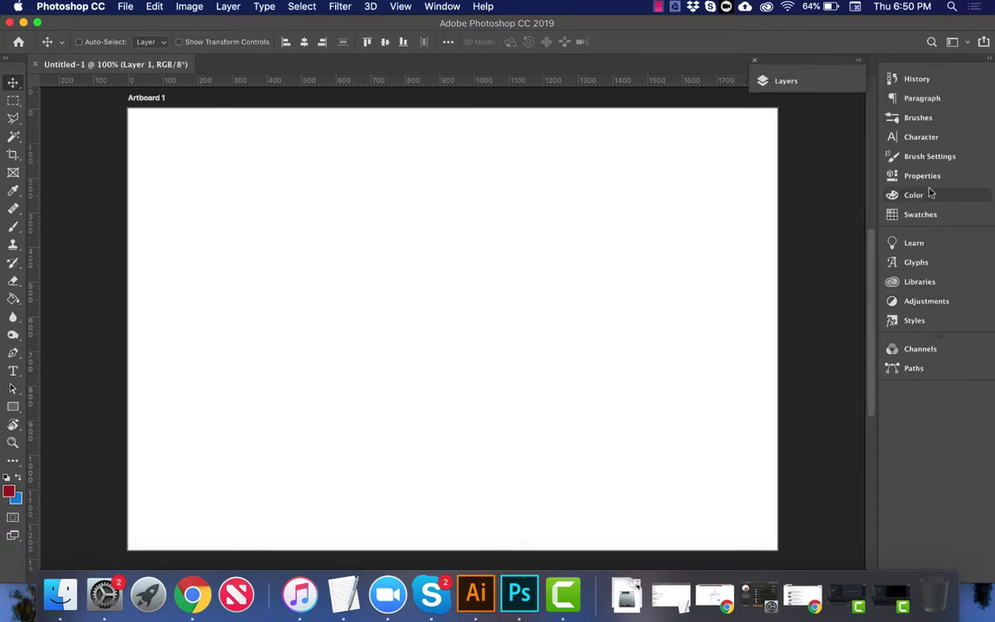
click(840, 82)
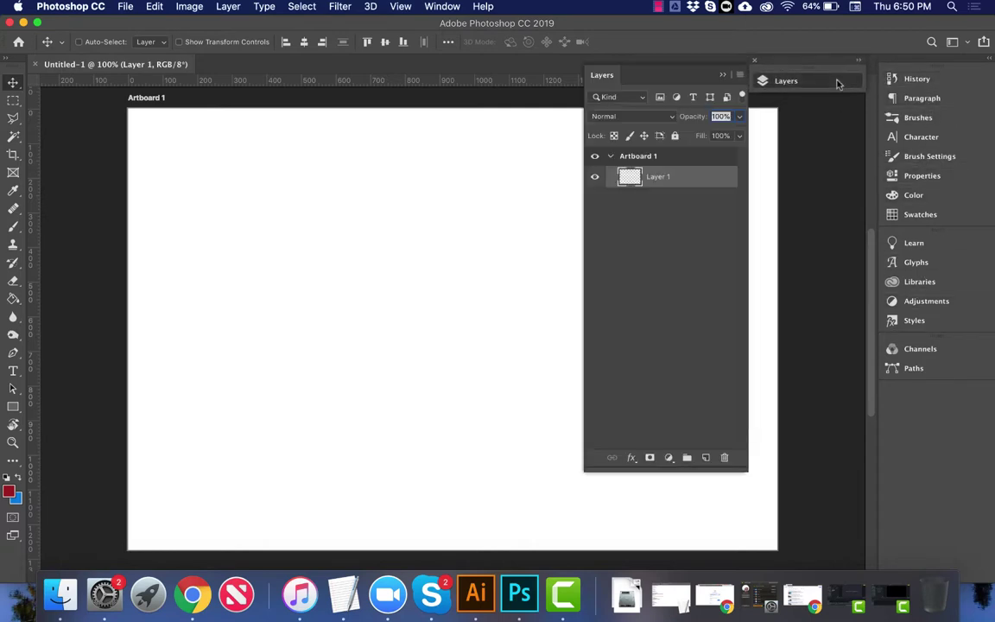
click(615, 157)
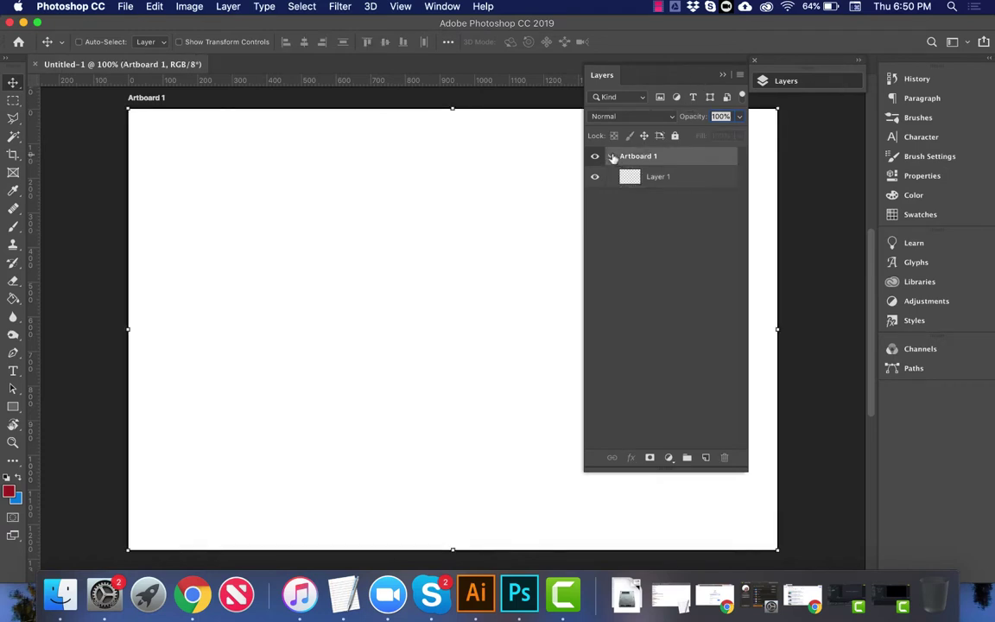
click(612, 156)
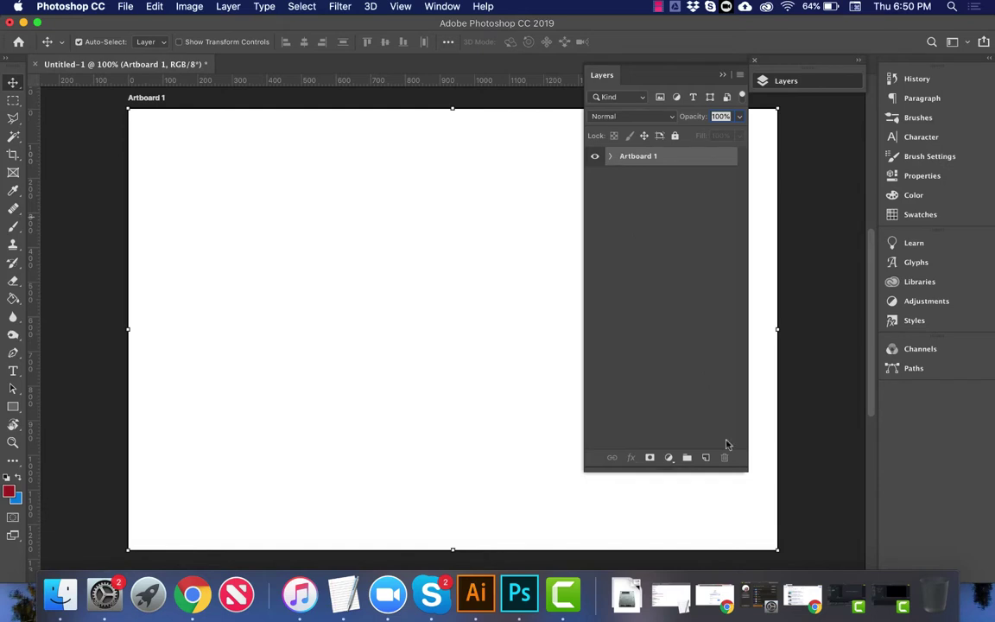
key(super)
click(707, 459)
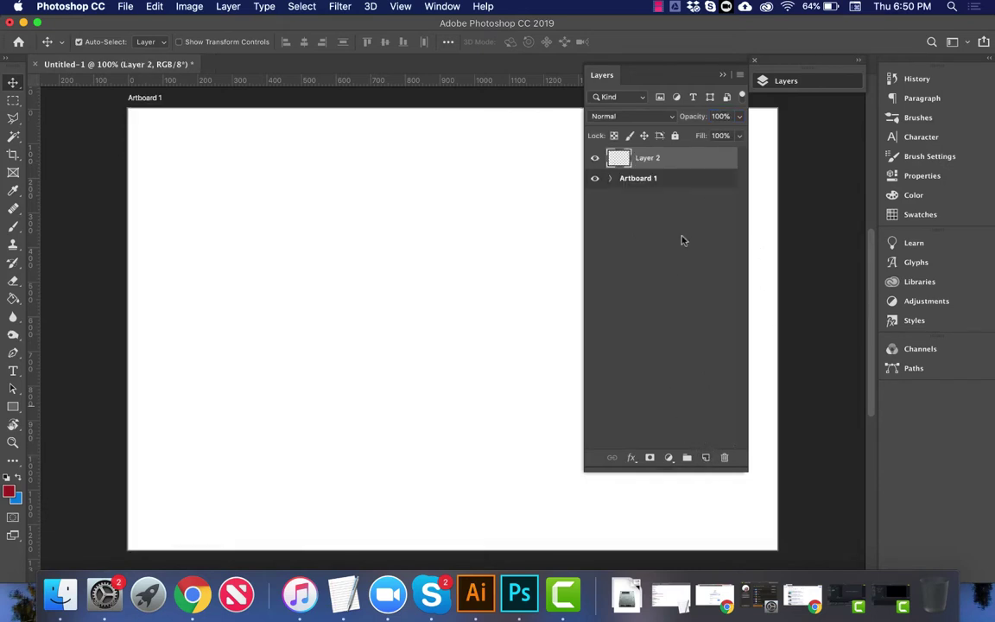
key(super+z)
Step: Duplicate Artboard 1 and name the copy 'Artboard 2'
right_click(668, 165)
right_click(658, 158)
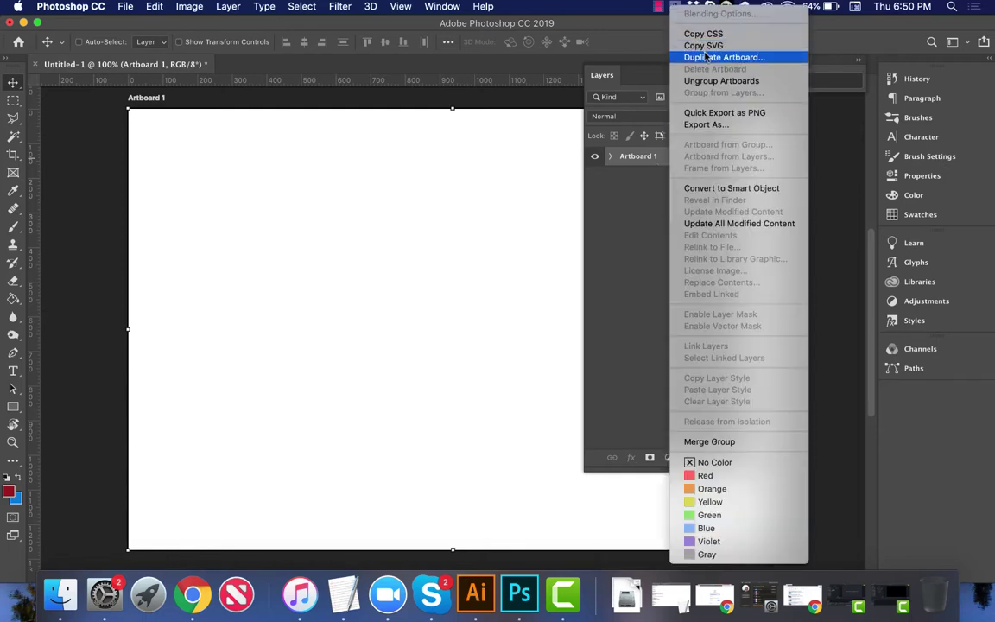
click(707, 57)
key(Right)
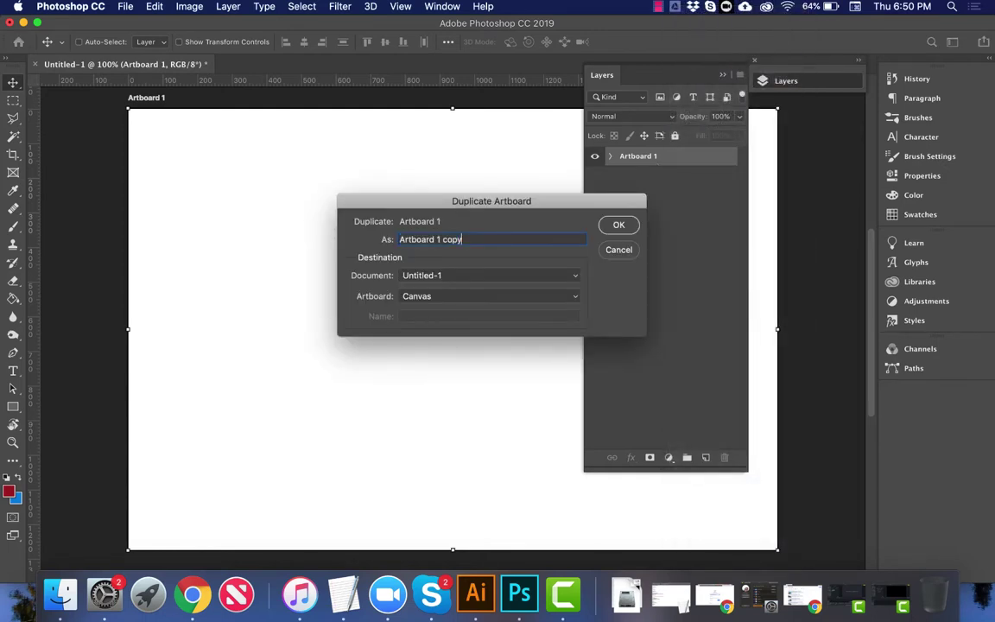
key(BackSpace)
key(BackSpace)
key(BackSpace)
key(BackSpace)
key(BackSpace)
key(BackSpace)
text(2)
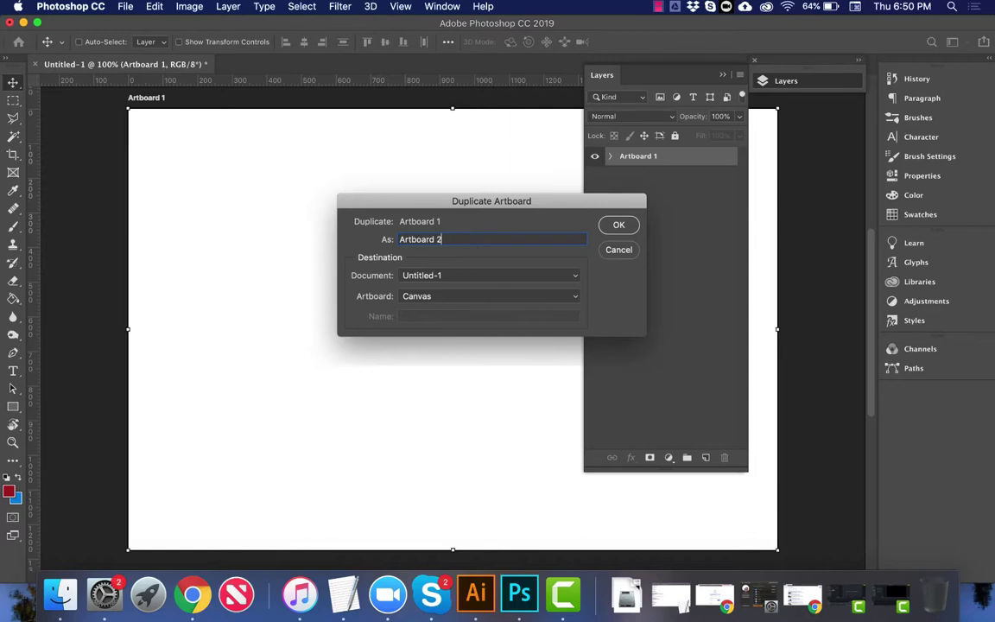
key(Return)
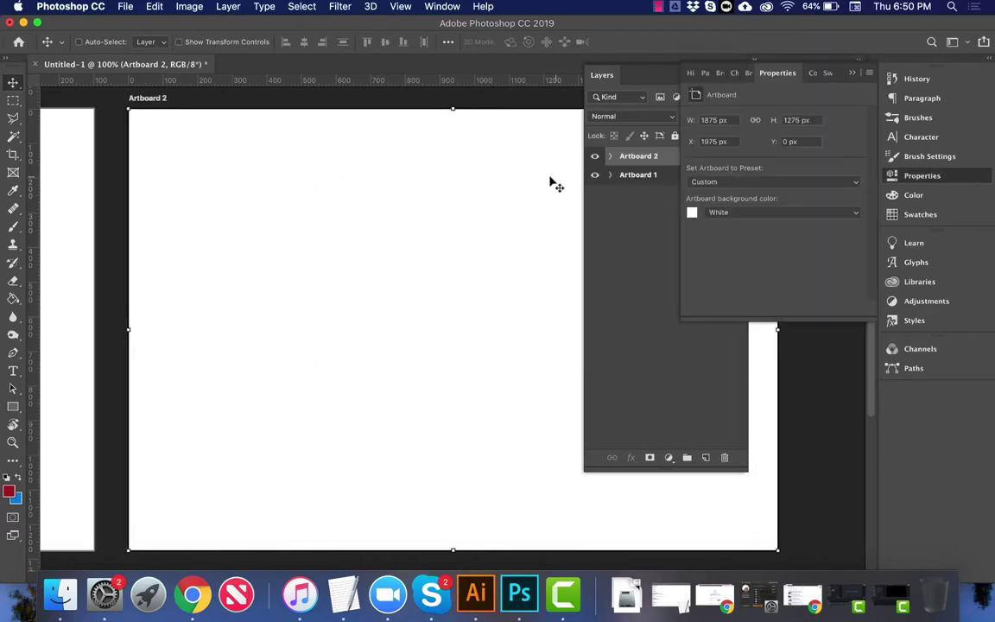
Step: Hide Artboard 2, select Artboard 1's Layer 1, and bring up the driving photo in Chrome
click(767, 71)
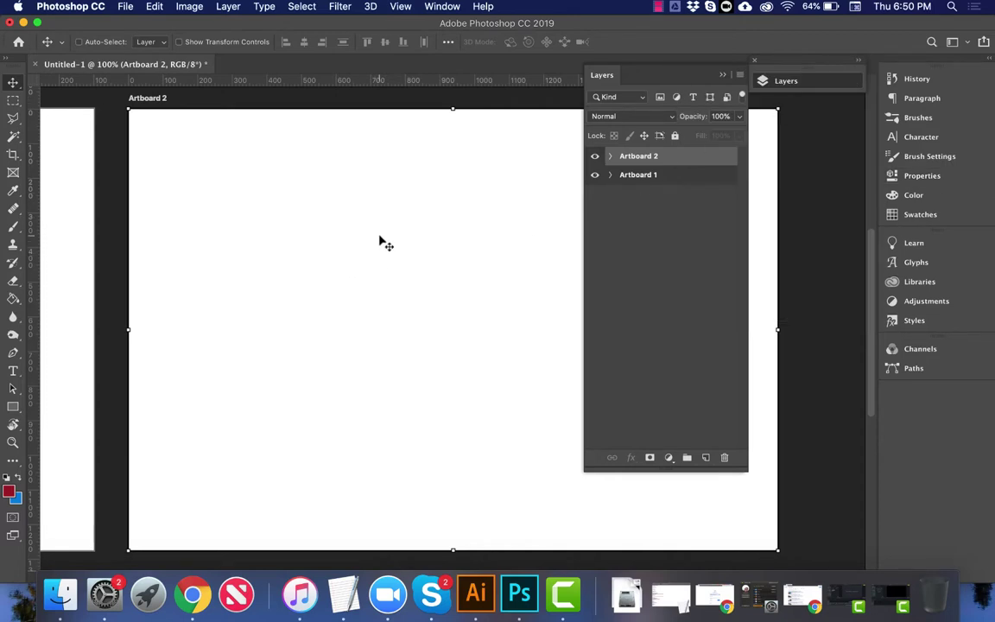
scroll(381, 242, left, 10)
scroll(381, 242, left, 3)
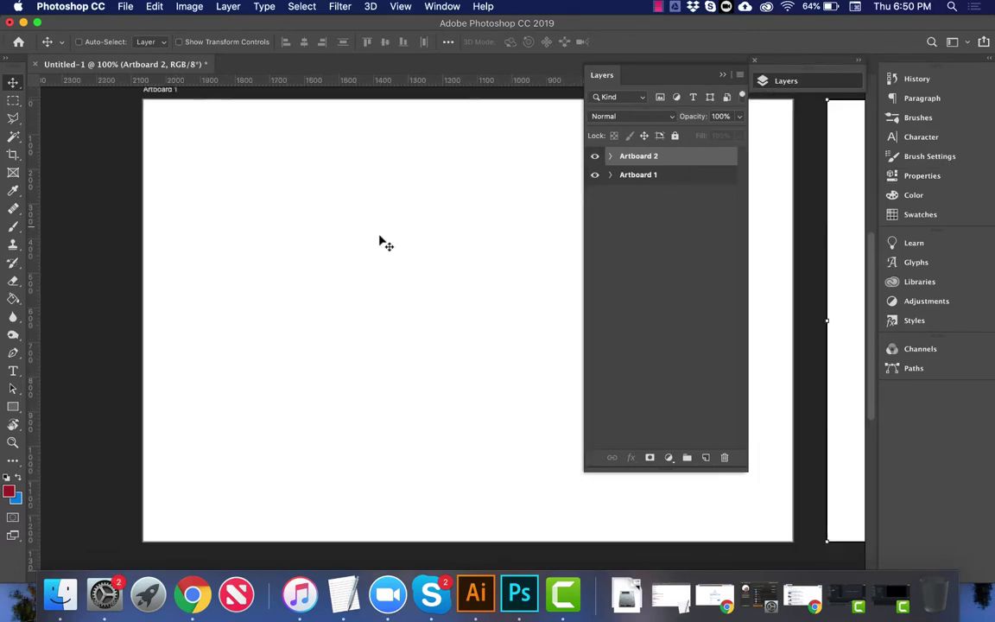
scroll(381, 242, left, 3)
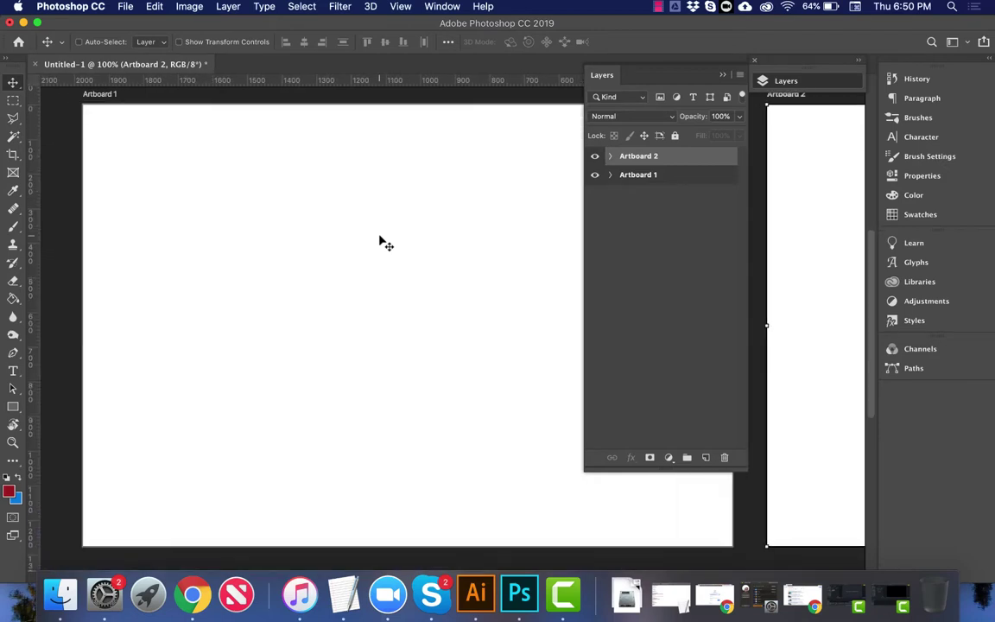
click(609, 176)
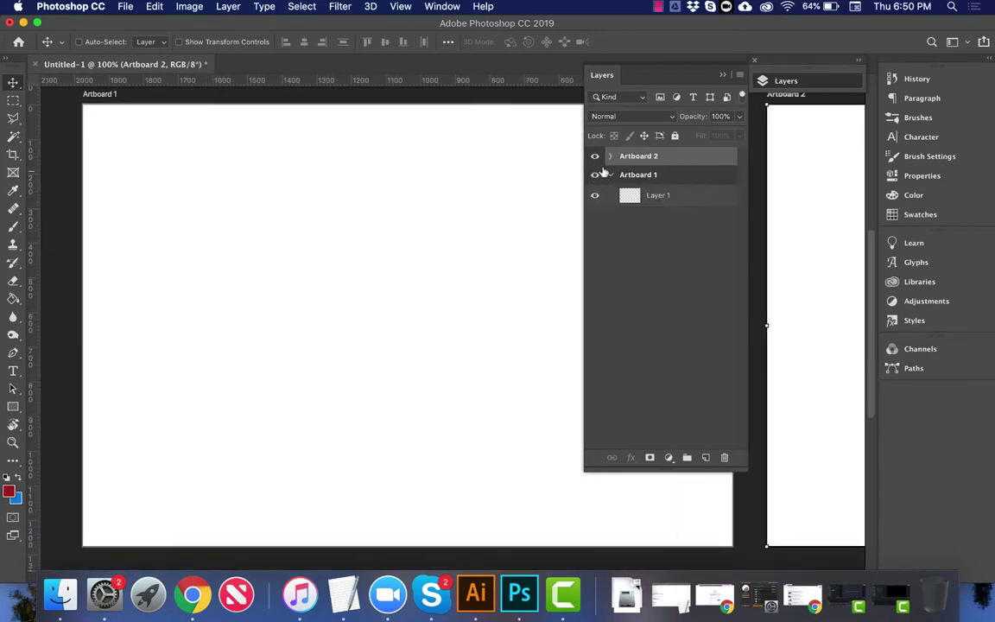
click(595, 156)
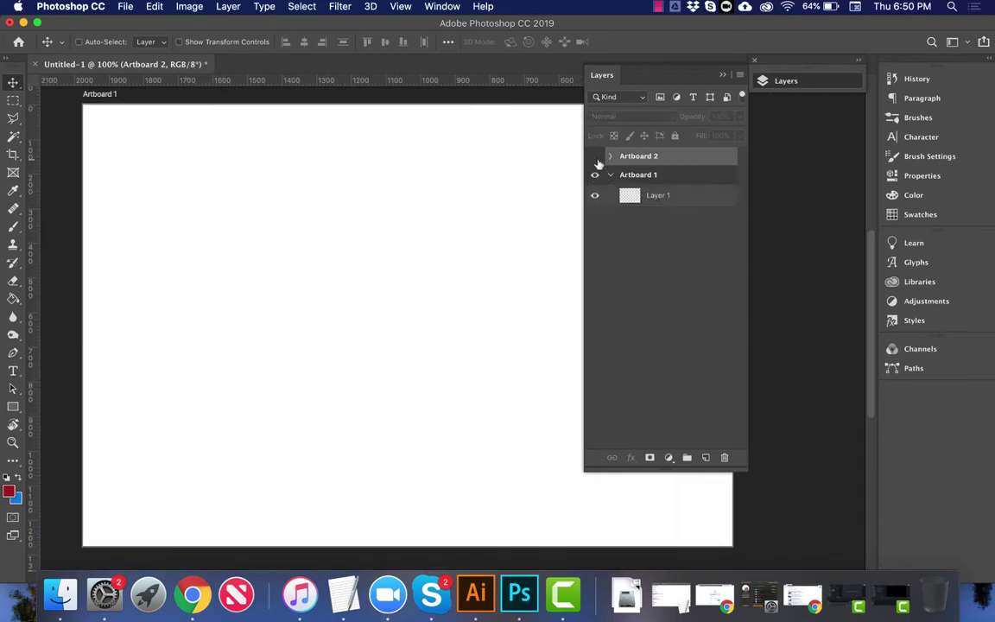
click(670, 195)
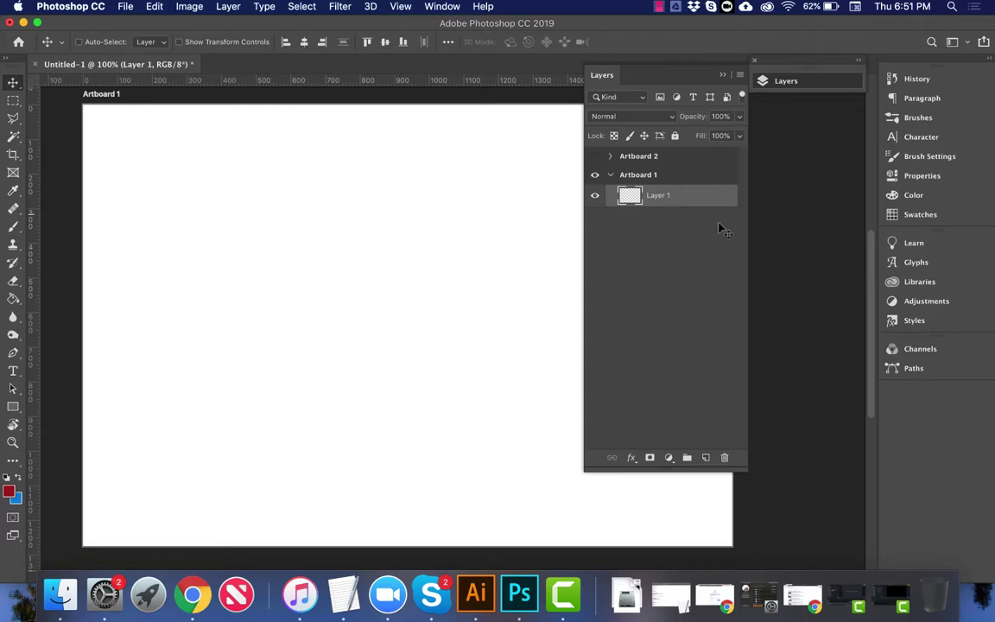
click(193, 593)
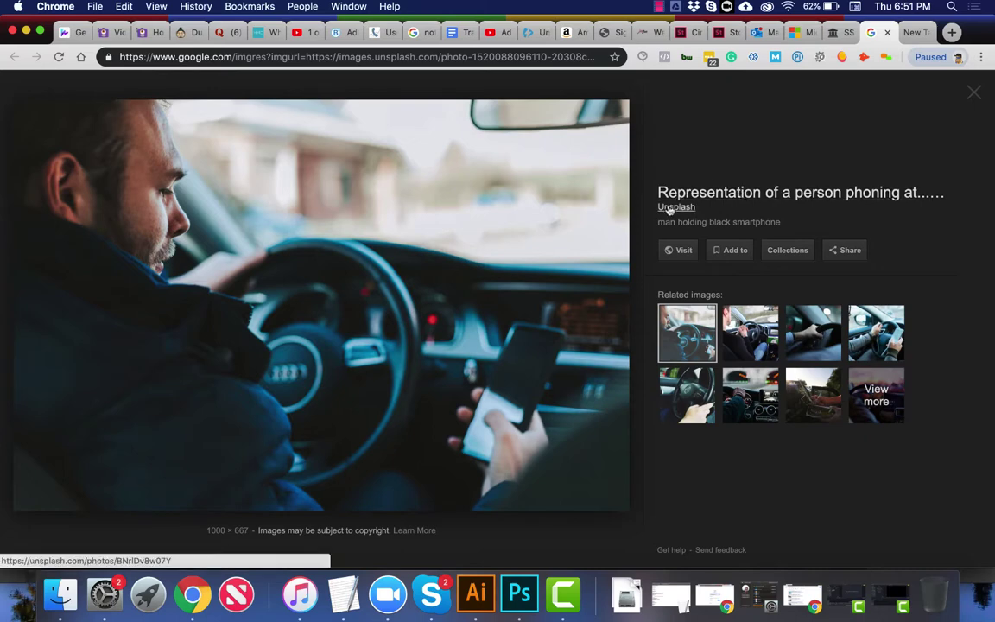
Step: Copy the driving photo image from Chrome and return to Photoshop
right_click(493, 207)
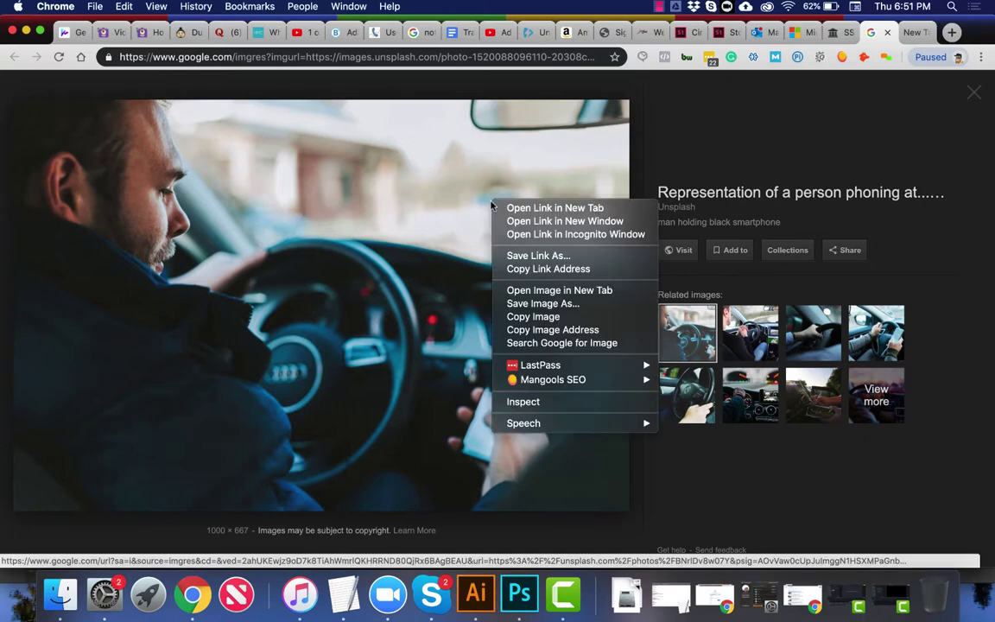
click(510, 316)
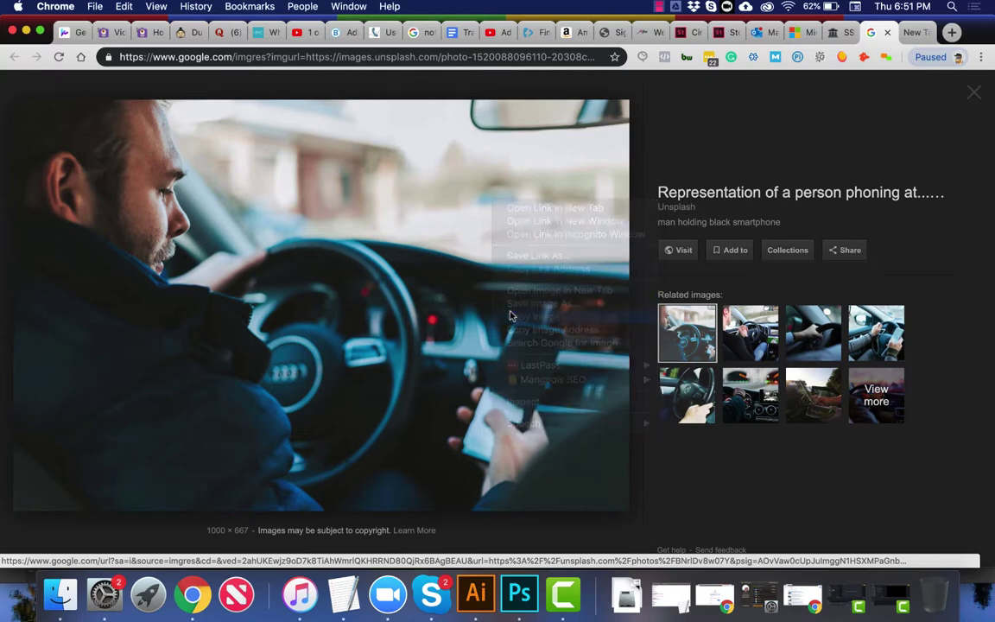
click(520, 596)
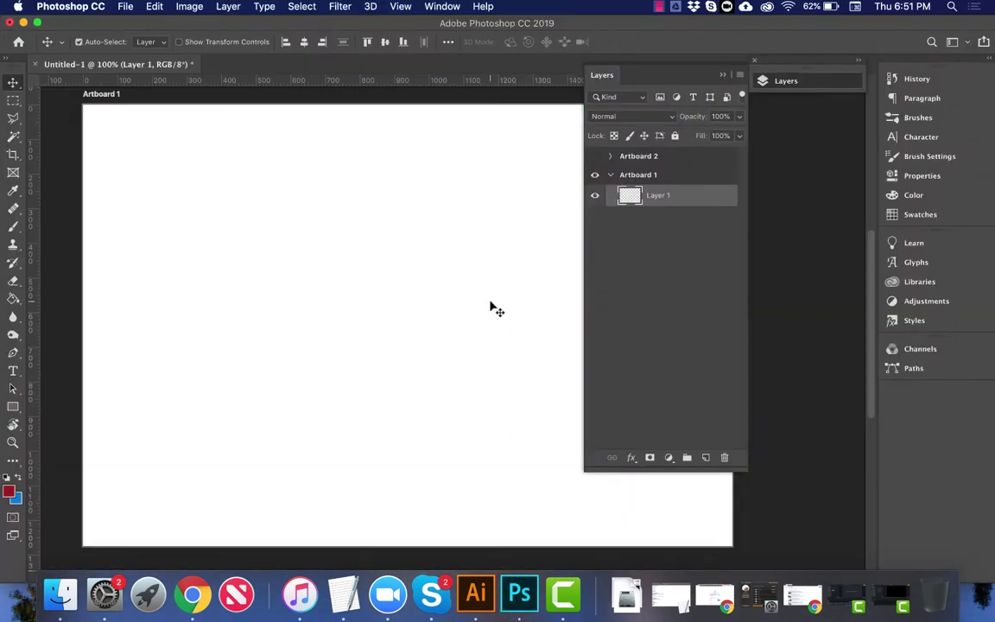
Step: Paste the driving photo onto Artboard 1 and move it to the left edge
key(super+v)
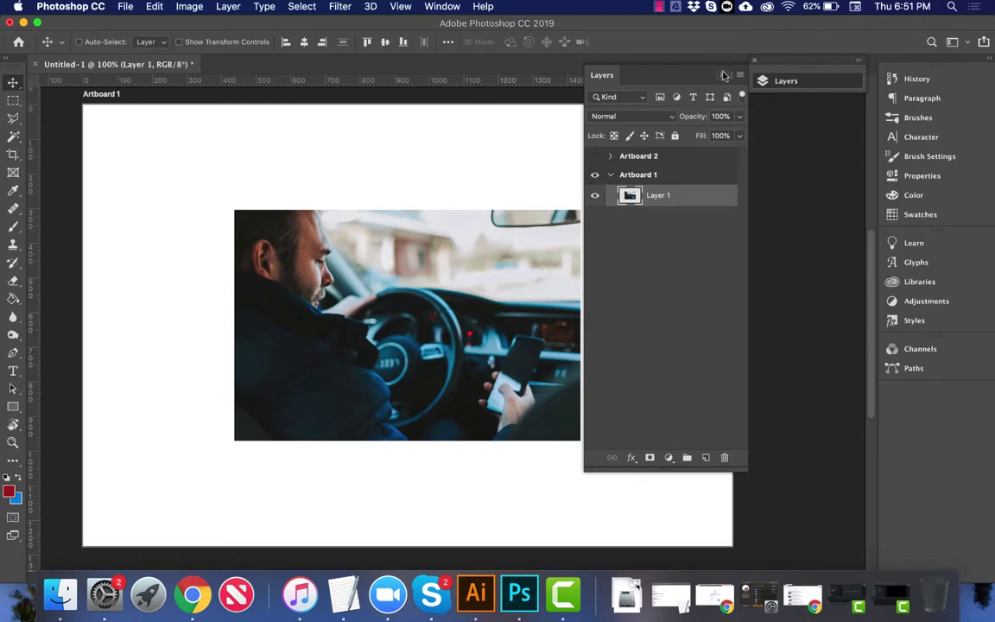
click(724, 75)
drag(530, 248, 387, 155)
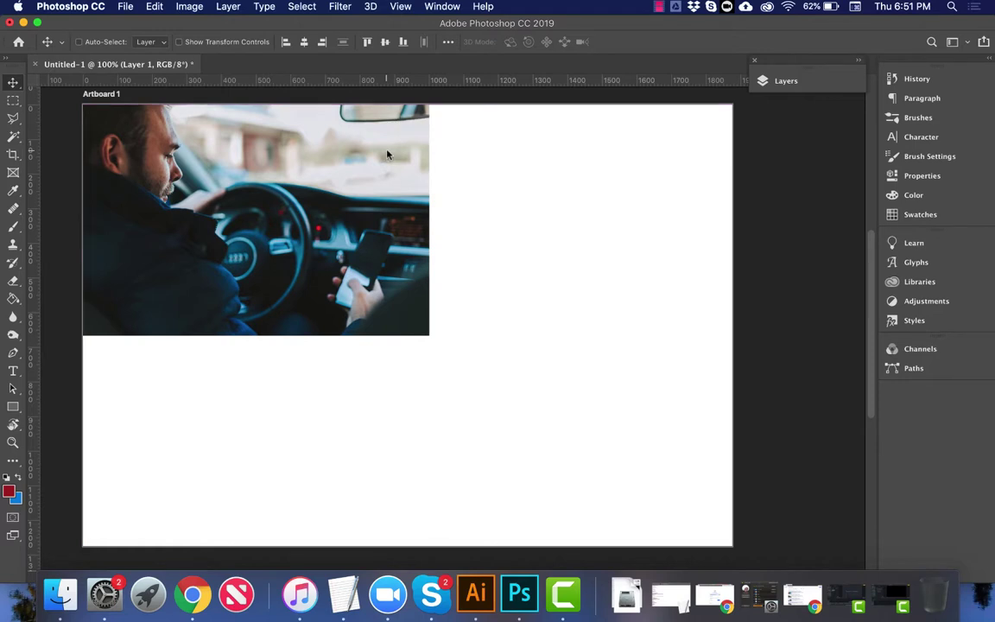
Step: Scale the photo up to about 192% so it covers Artboard 1
key(super+t)
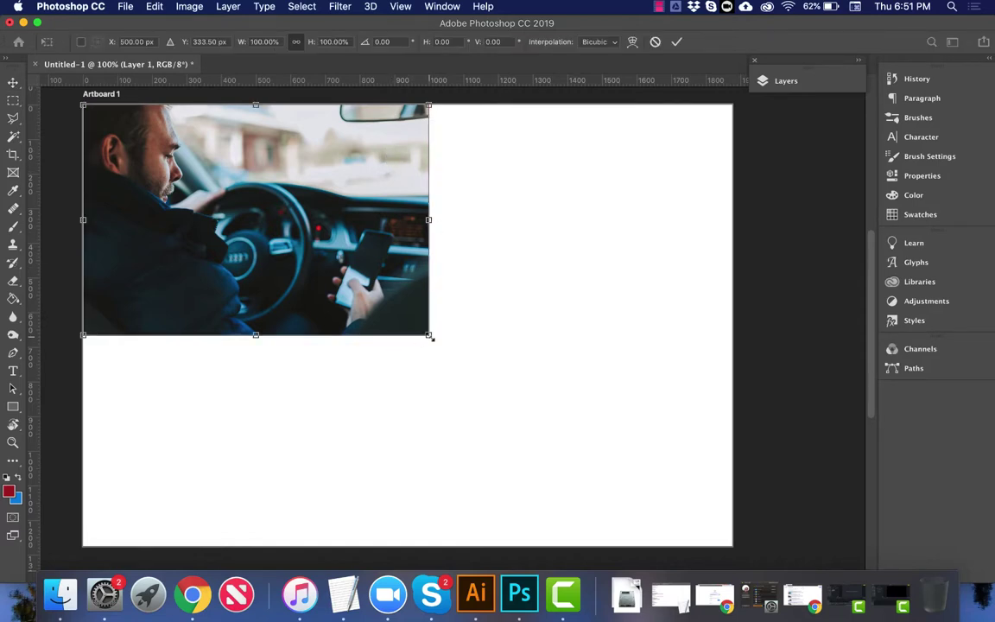
drag(431, 337, 585, 345)
drag(483, 342, 563, 379)
key(shift)
key(shift)
key(shift)
key(shift)
drag(564, 381, 756, 536)
key(shift)
key(Return)
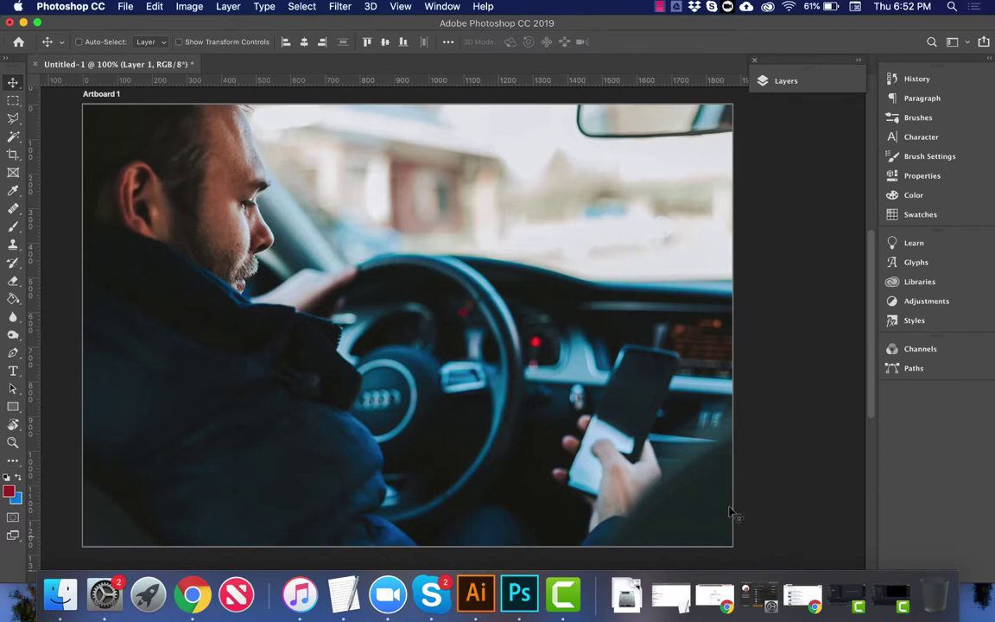
click(178, 605)
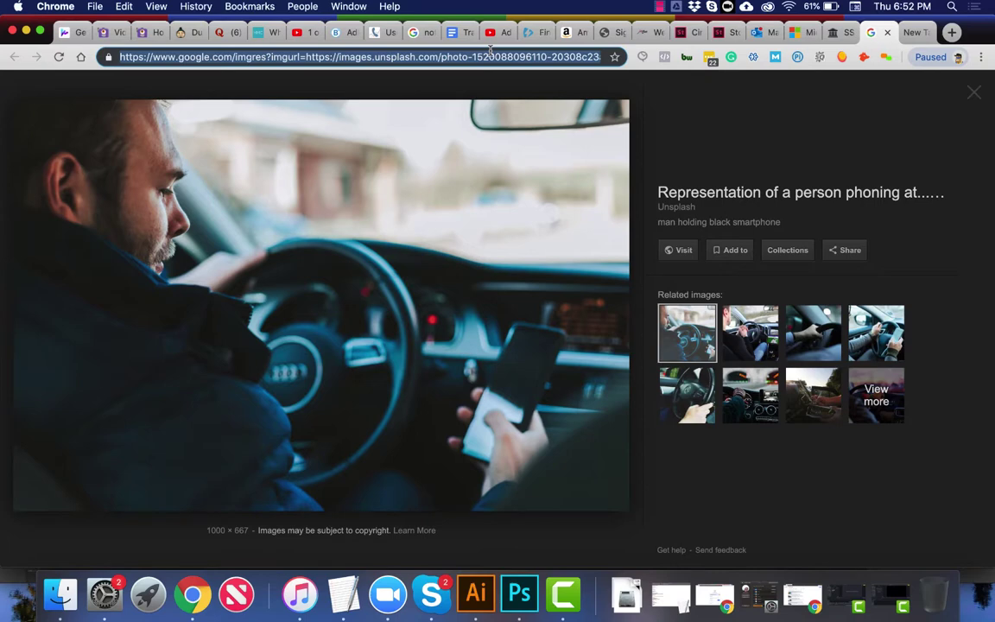
Step: Load notafys.com and screenshot its START YOUR FREE TRIAL button
text(nota)
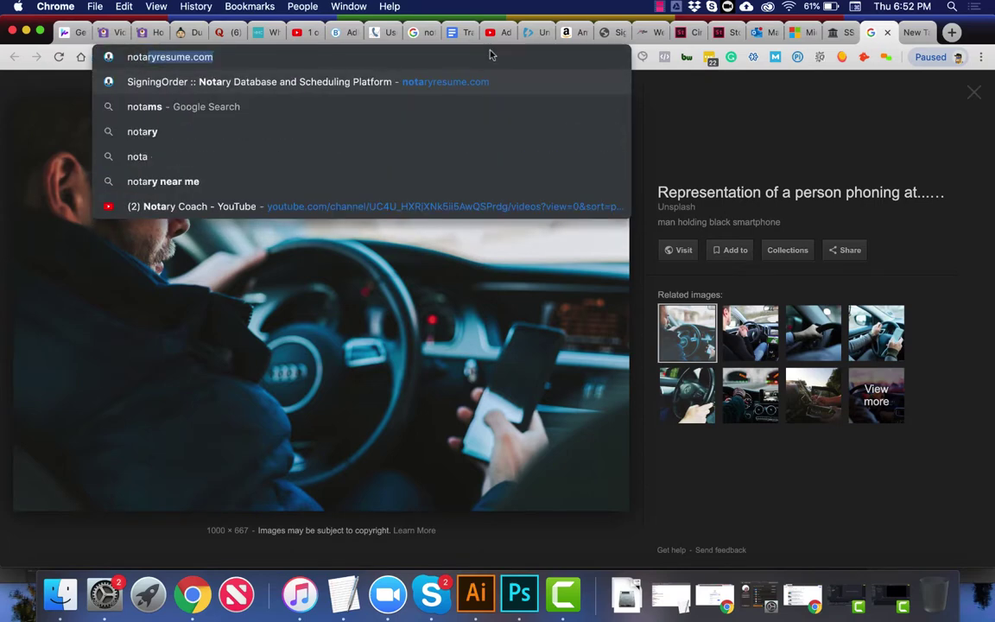
text(fys.com)
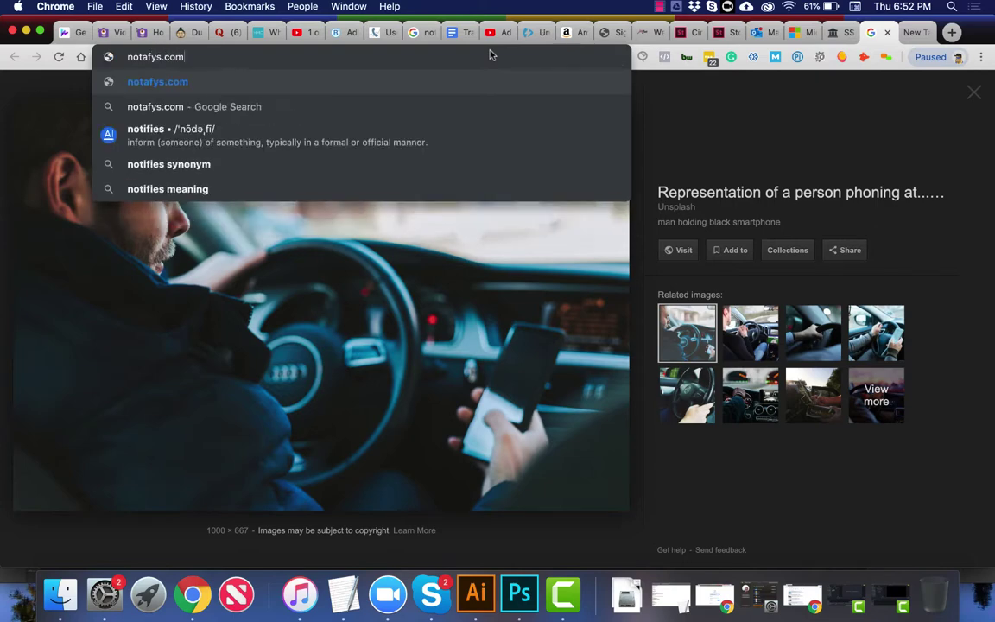
key(Return)
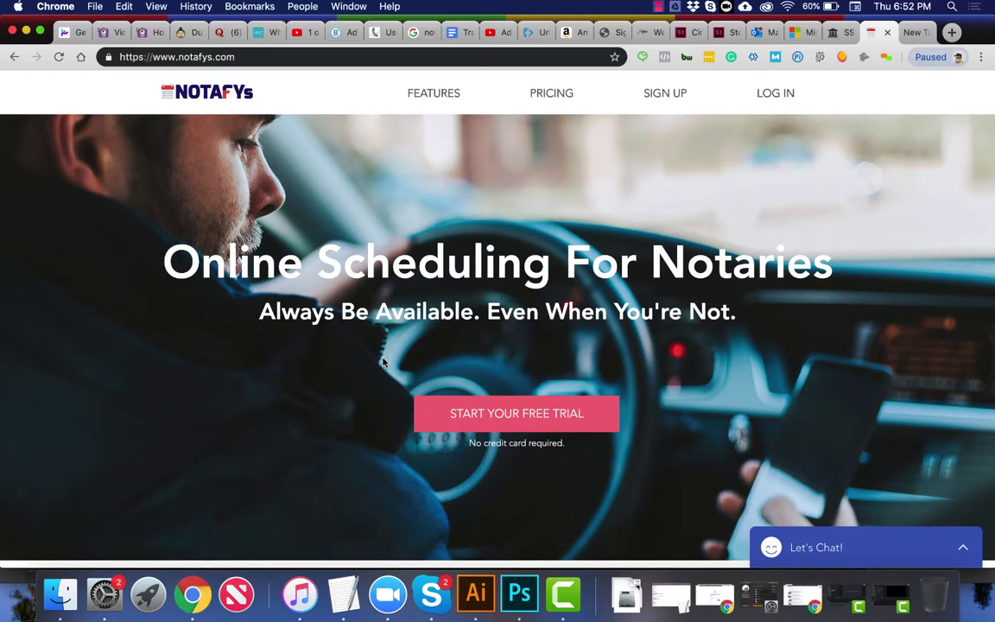
key(super+shift+4)
drag(414, 396, 619, 436)
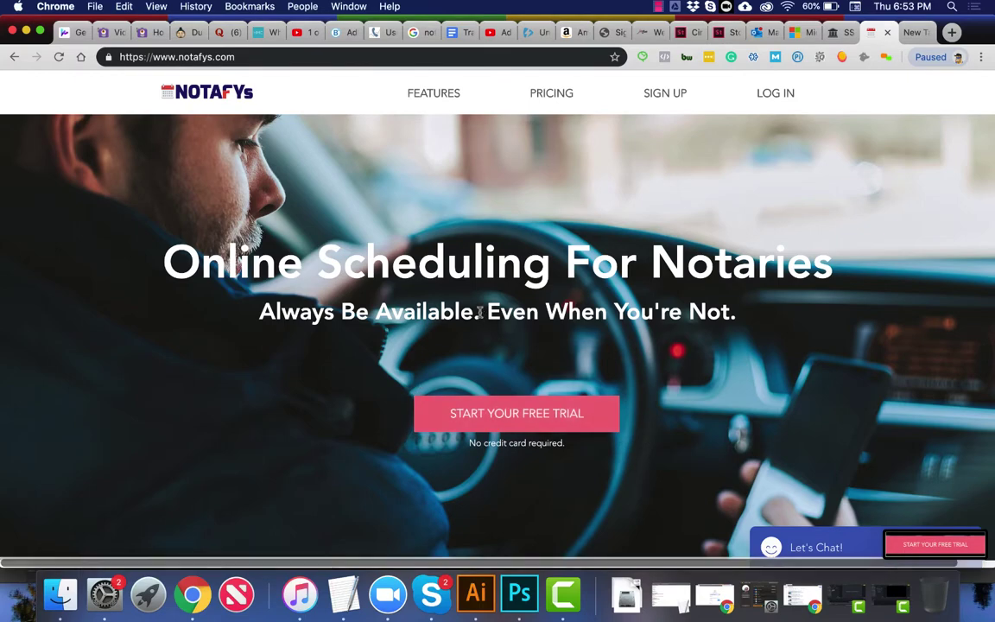
Step: Select the 'No Credit Card! No Contracts!' line and 'Online Scheduling For Notaries' heading on the page
scroll(377, 229, down, 10)
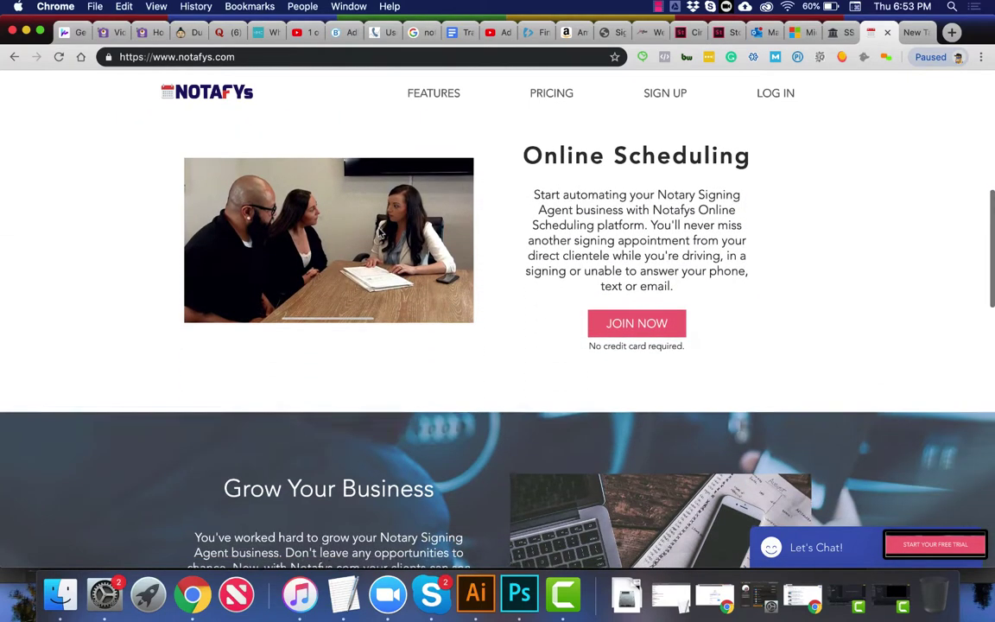
scroll(378, 231, down, 5)
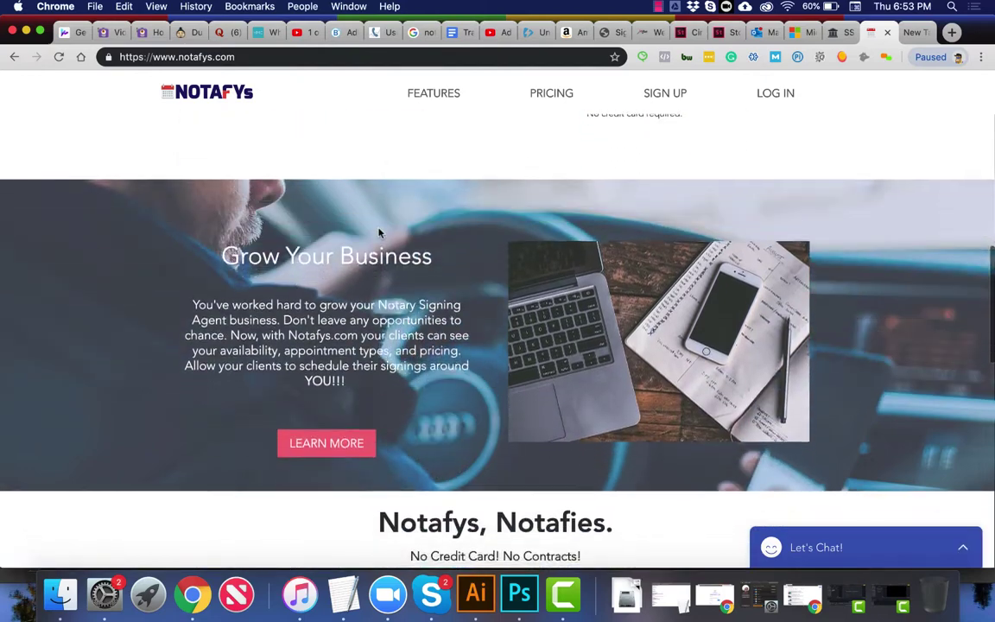
scroll(378, 232, down, 8)
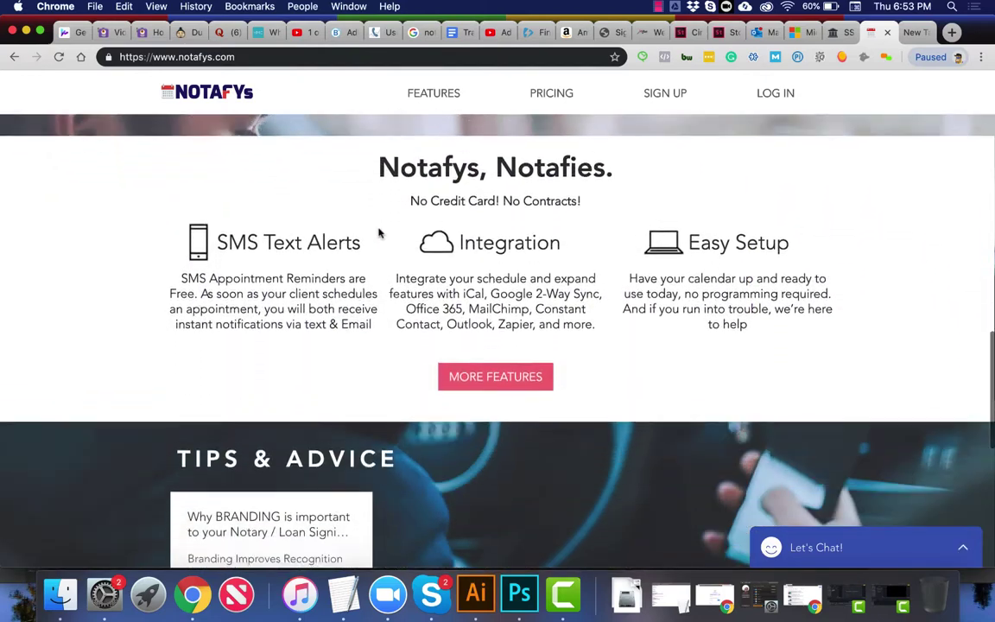
scroll(377, 231, down, 3)
scroll(378, 229, up, 3)
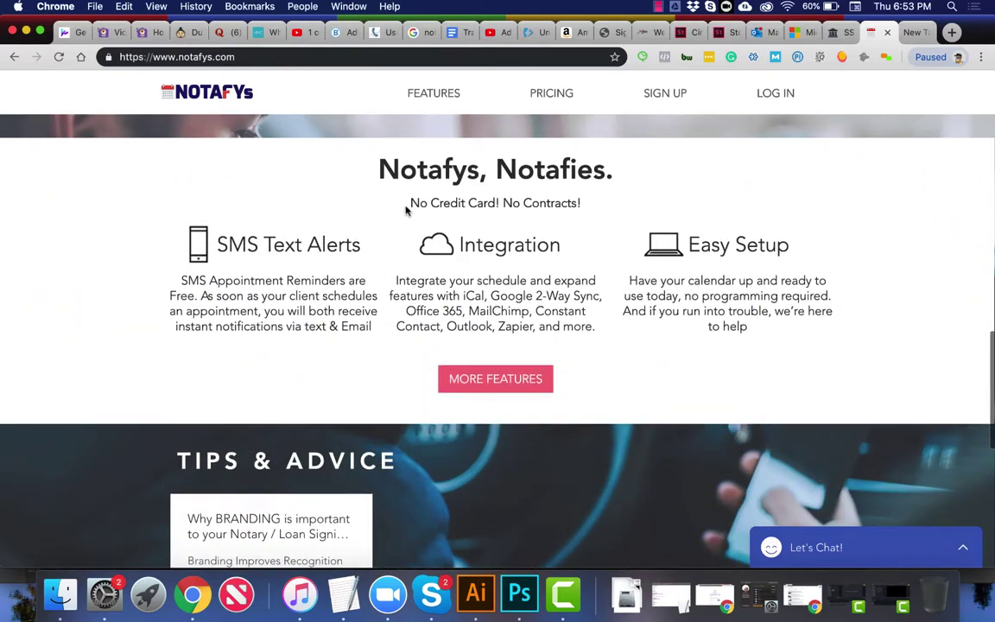
drag(406, 210, 594, 215)
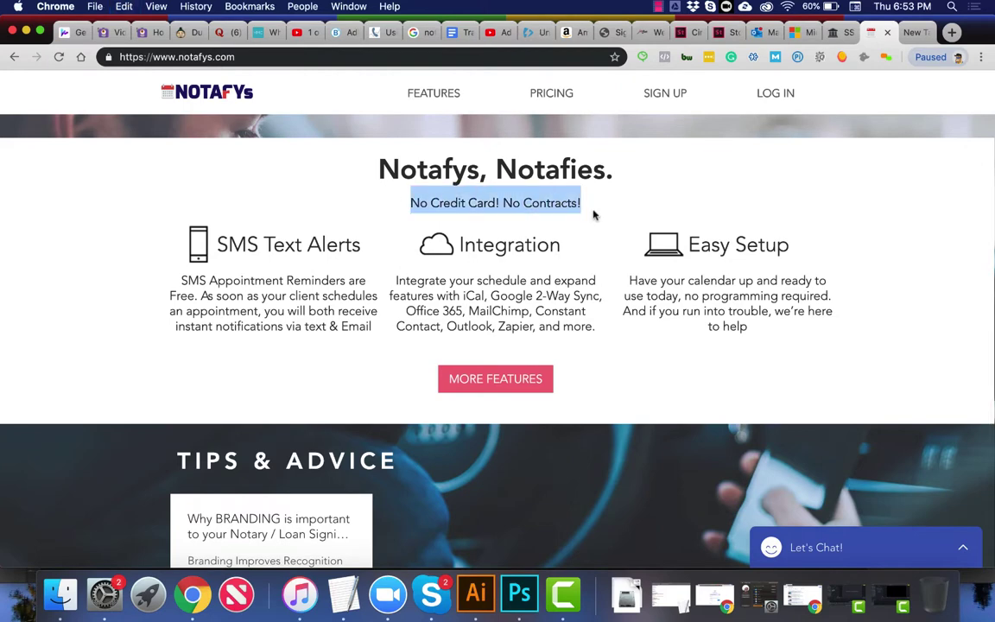
scroll(593, 215, down, 10)
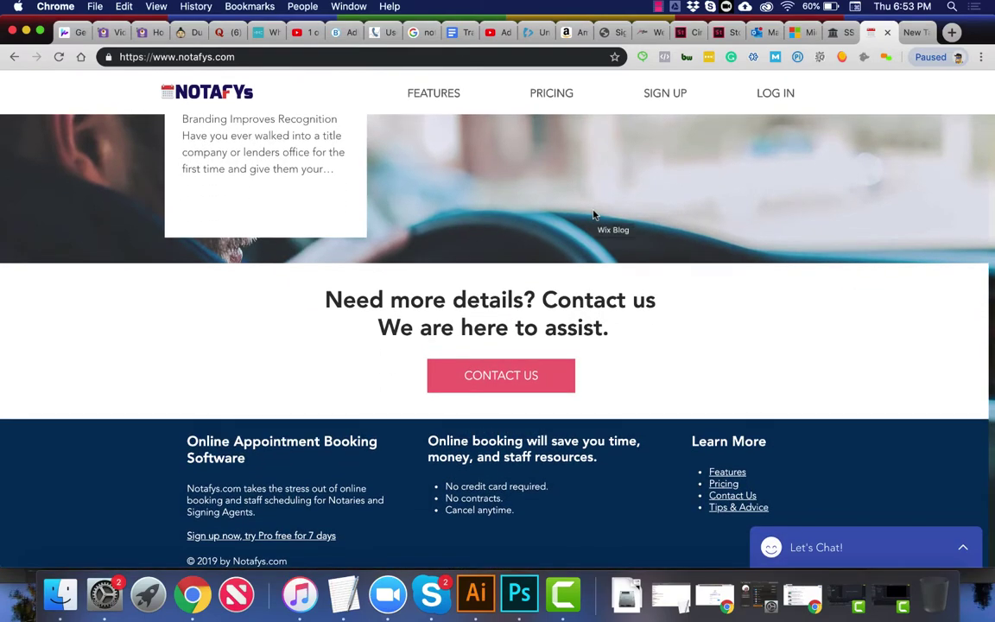
scroll(593, 215, up, 20)
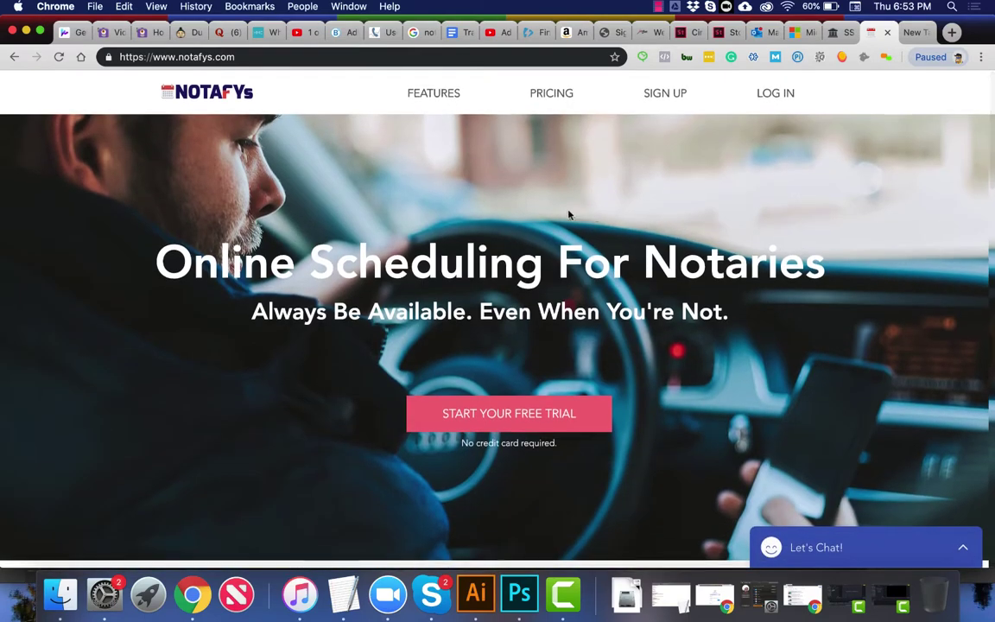
drag(169, 260, 743, 255)
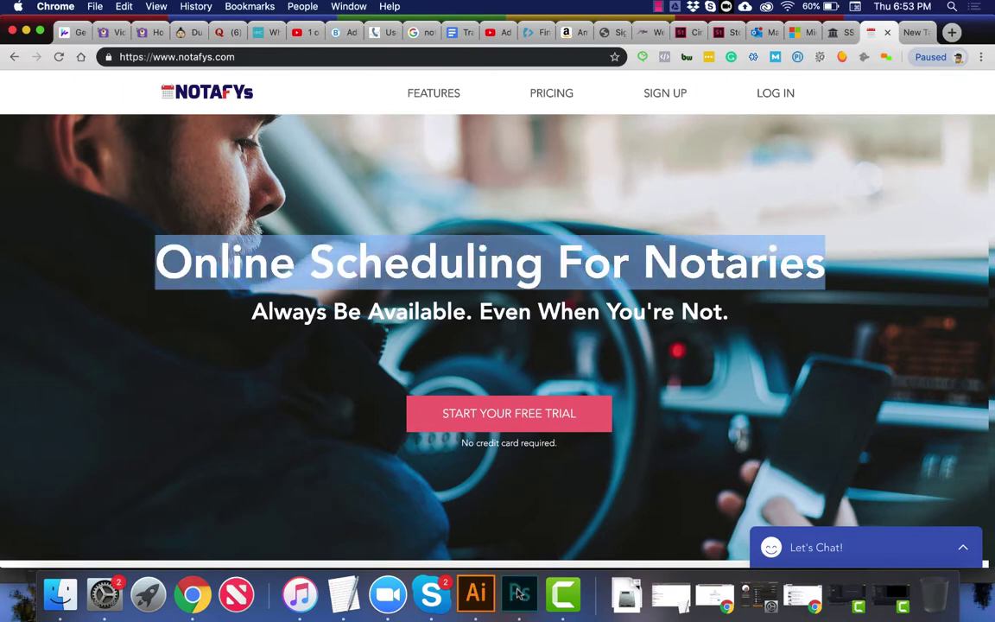
key(super+Tab)
key(t)
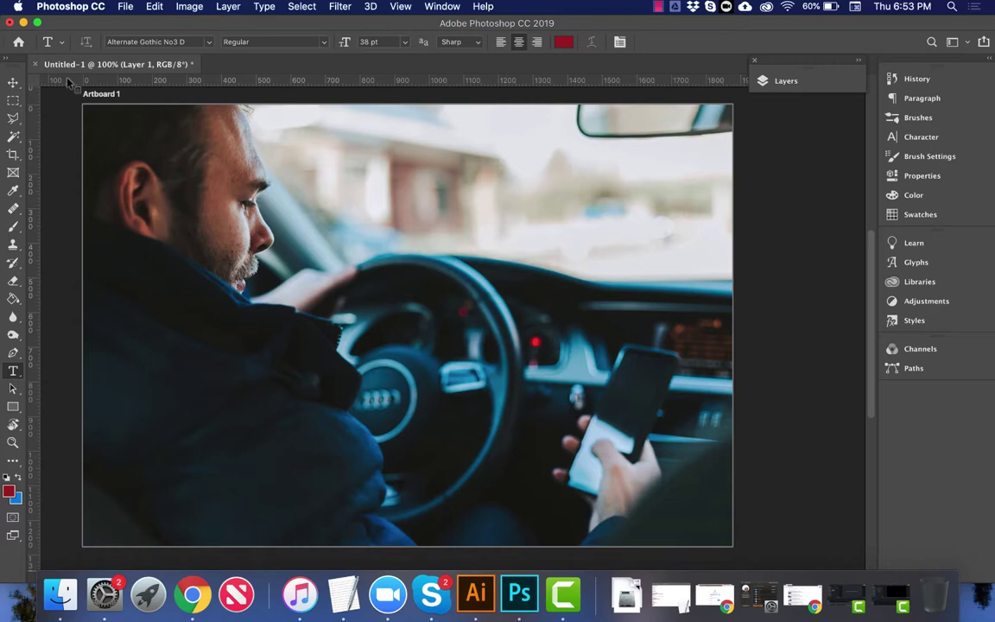
Step: Switch the rulers to inches and expand the Layers panel
right_click(68, 80)
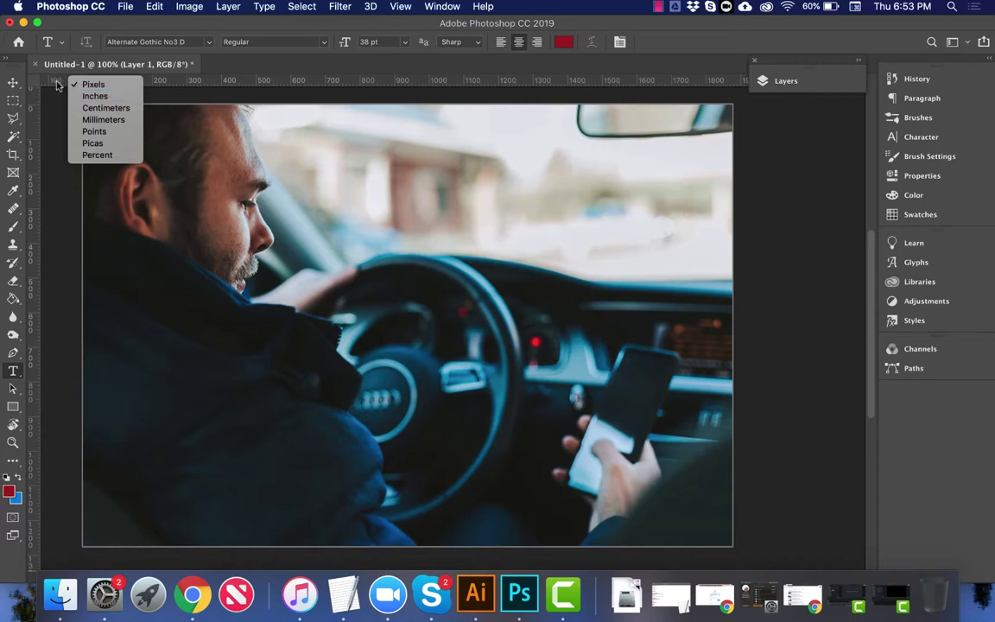
click(88, 96)
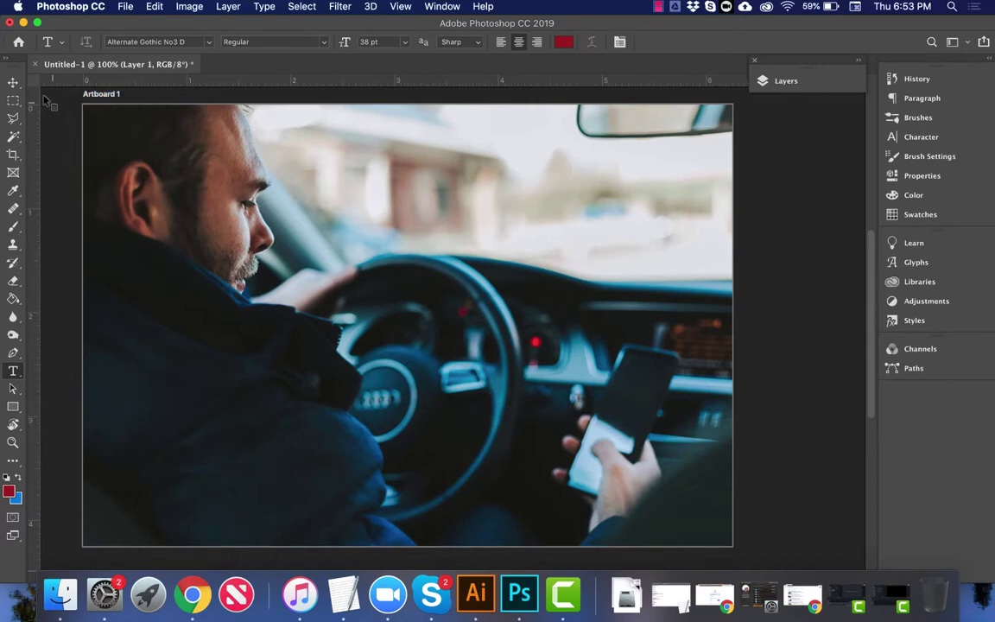
click(860, 61)
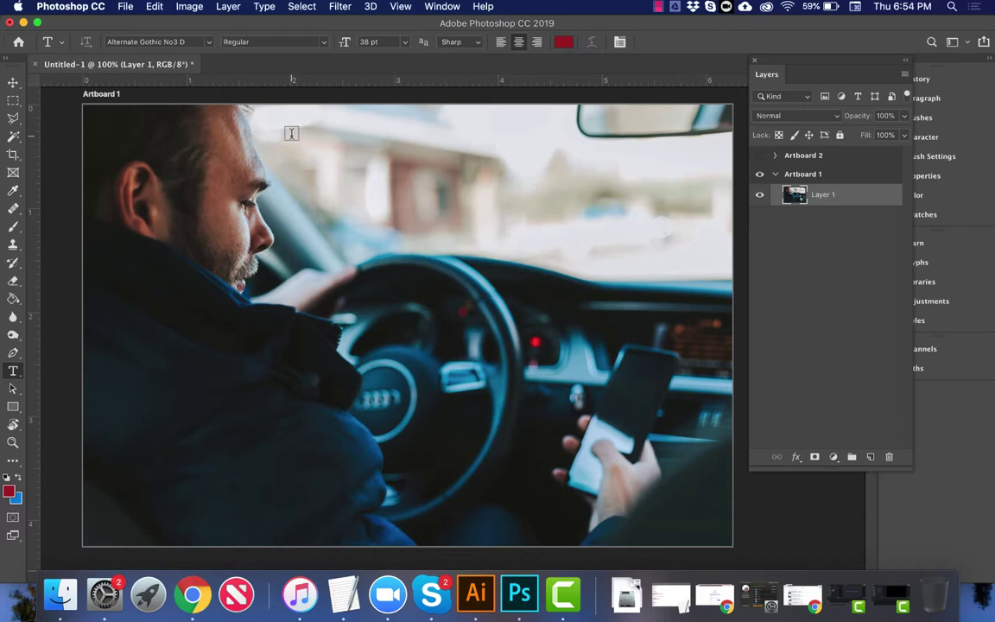
Step: Draw a text box over the photo's upper area and set the text colour to dark blue 102c3a
drag(293, 137, 706, 214)
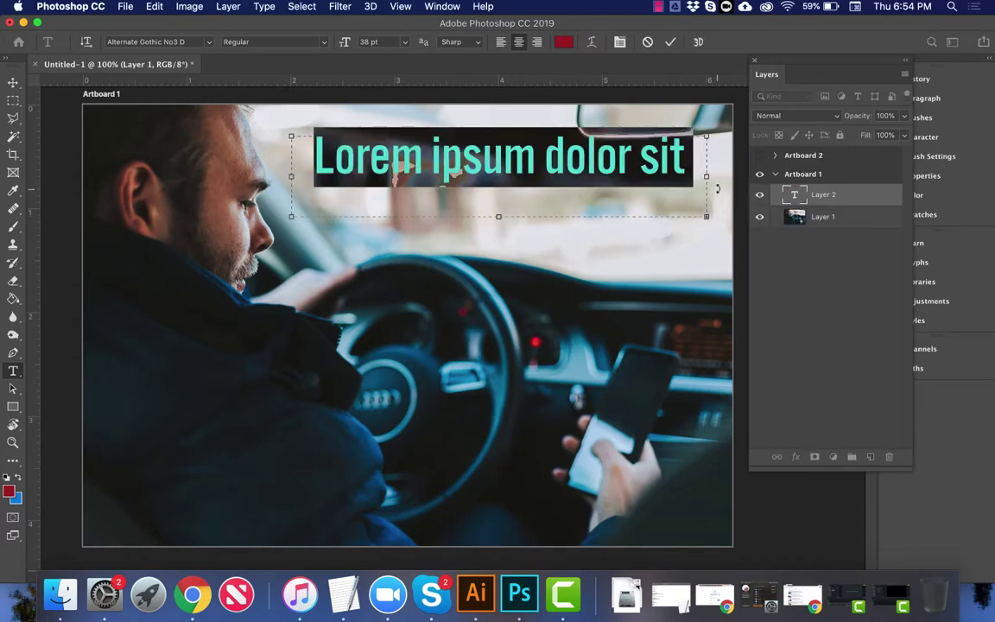
click(562, 43)
click(636, 241)
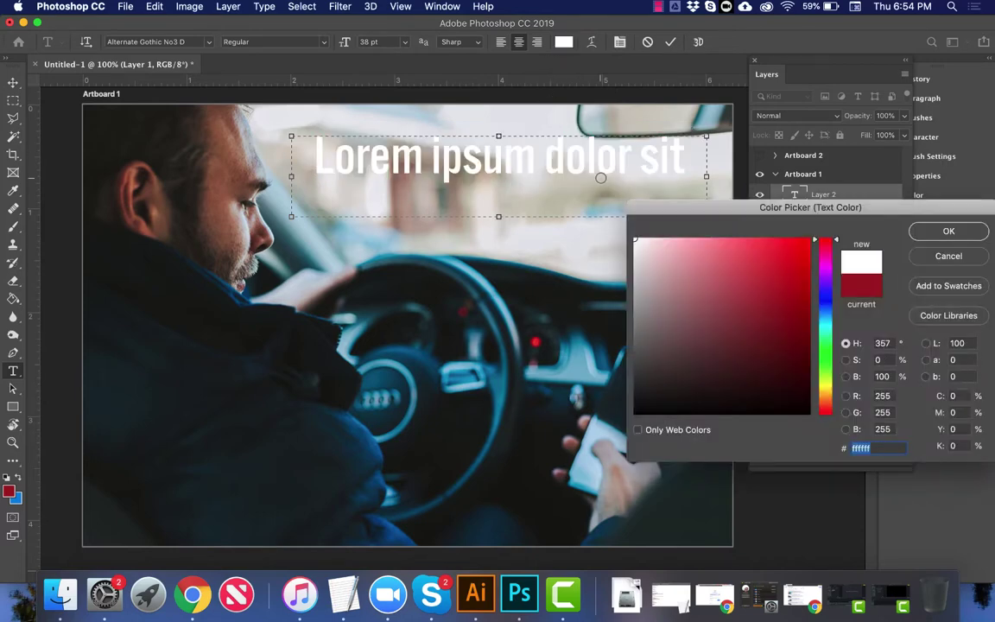
key(Return)
click(562, 42)
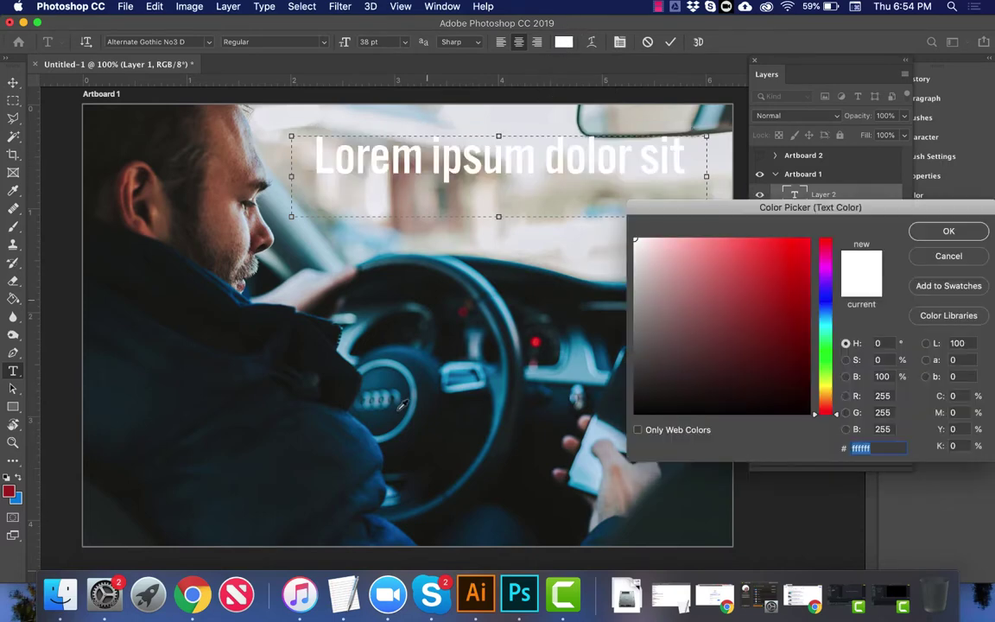
click(421, 377)
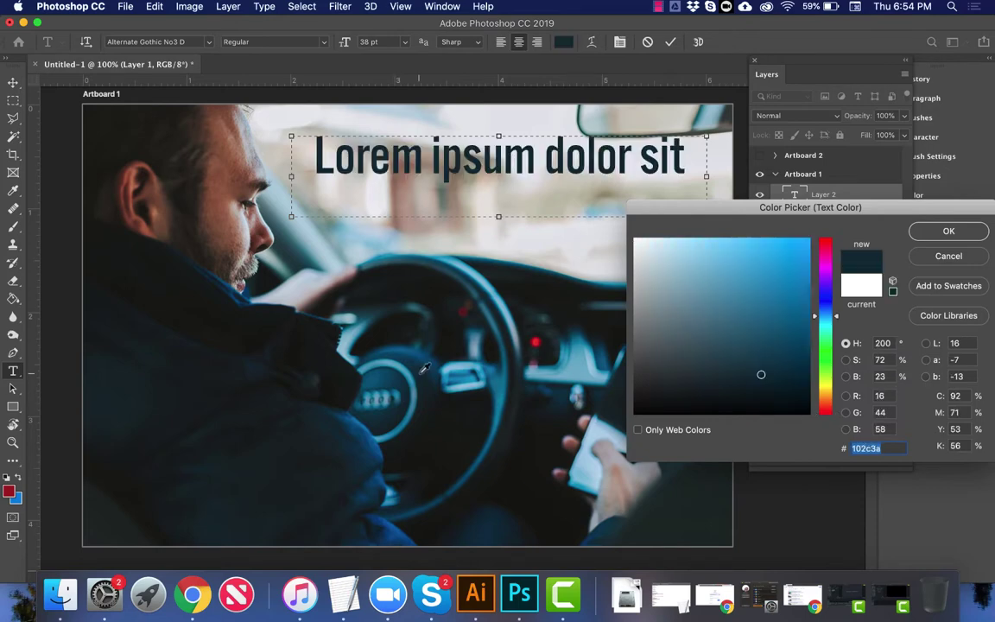
key(Return)
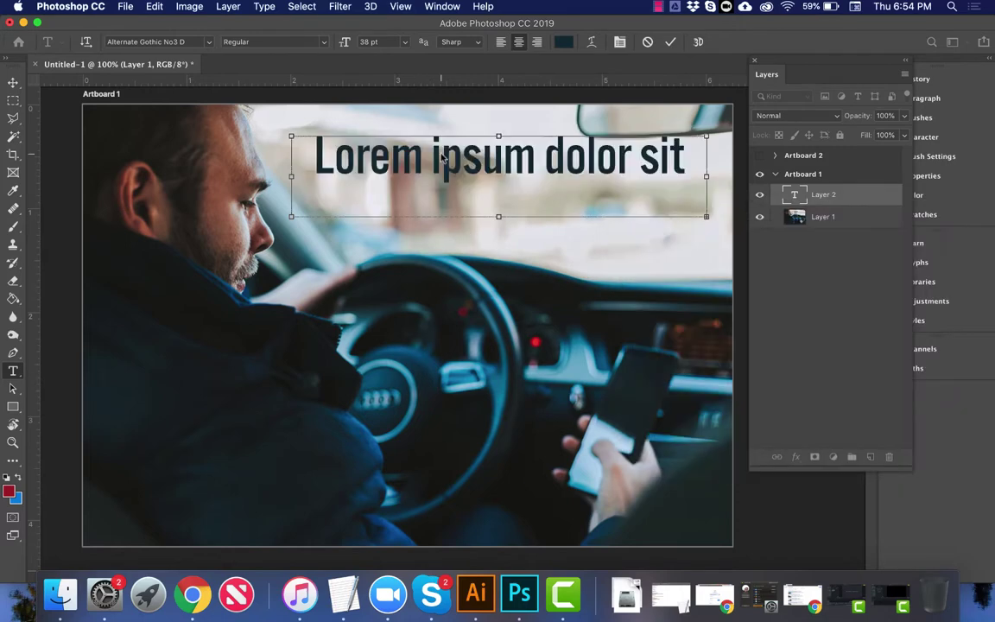
Step: Paste the line as 'No Credit Card, No Contracts!' and move it lower on the photo
text(No Credit Card! No Con-)
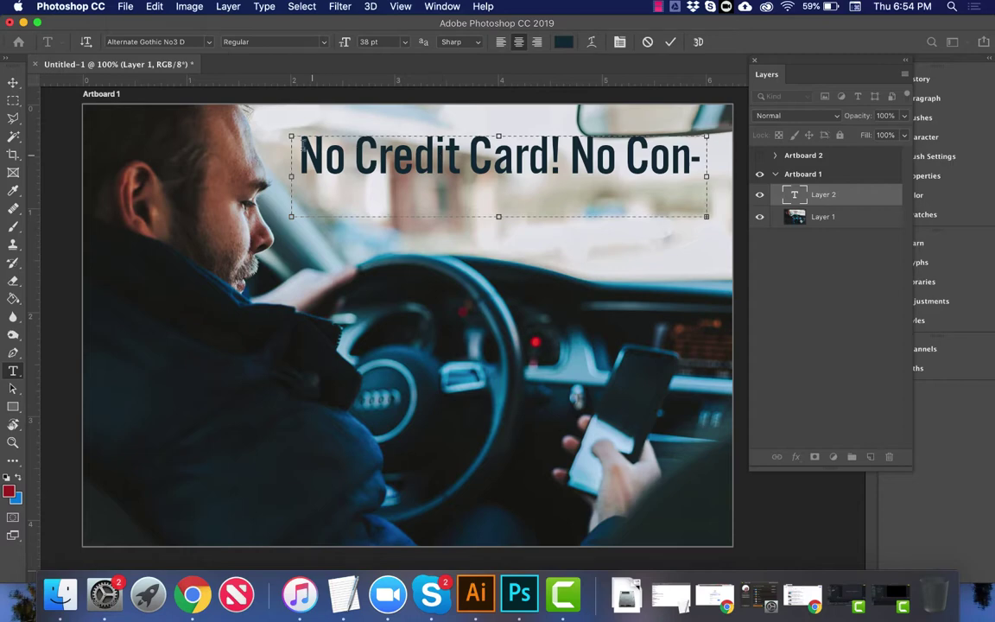
key(super+a)
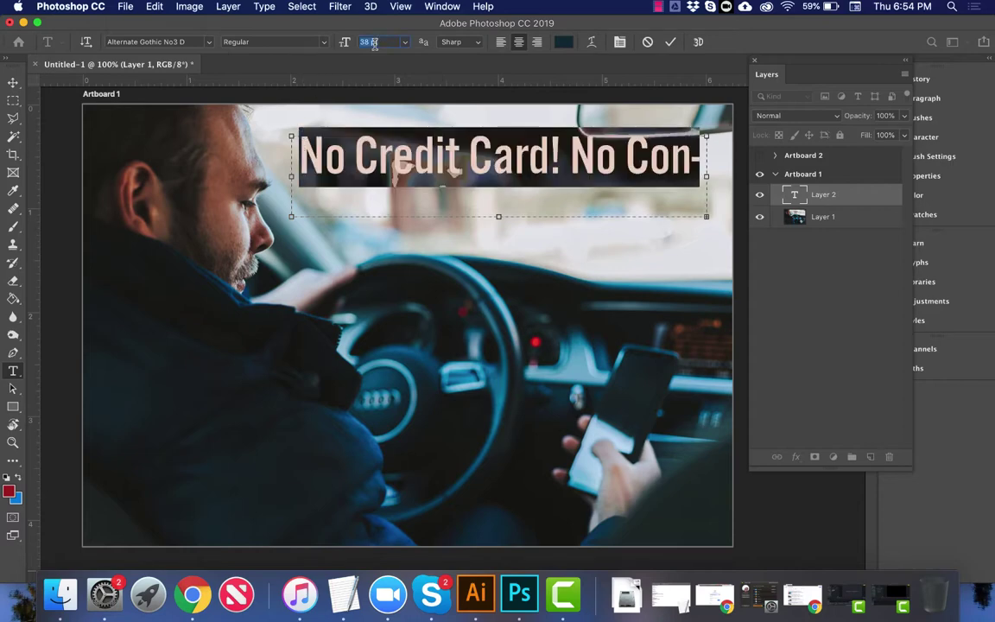
scroll(374, 45, down, 8)
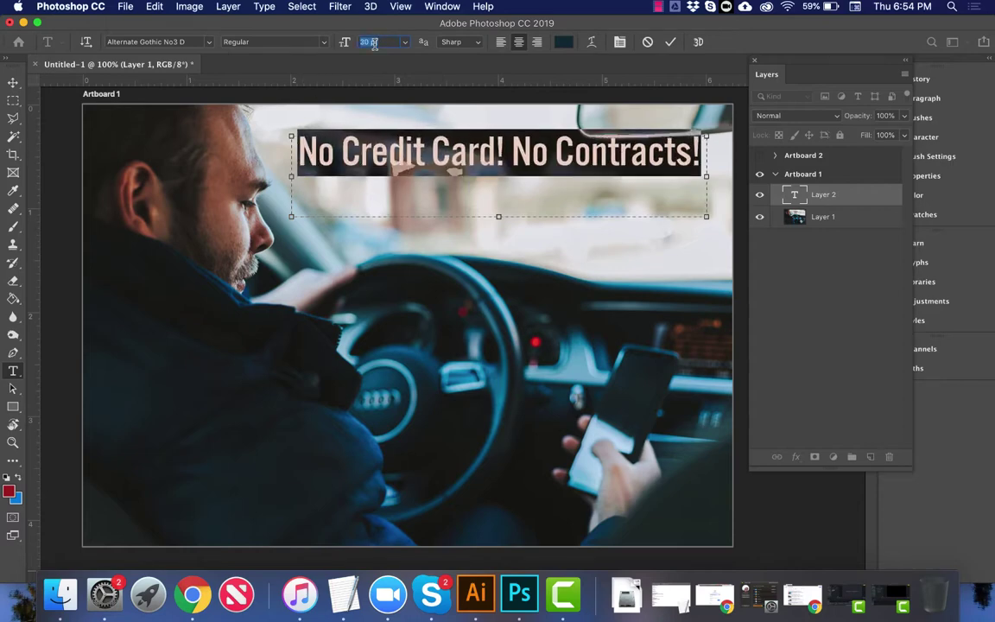
click(507, 141)
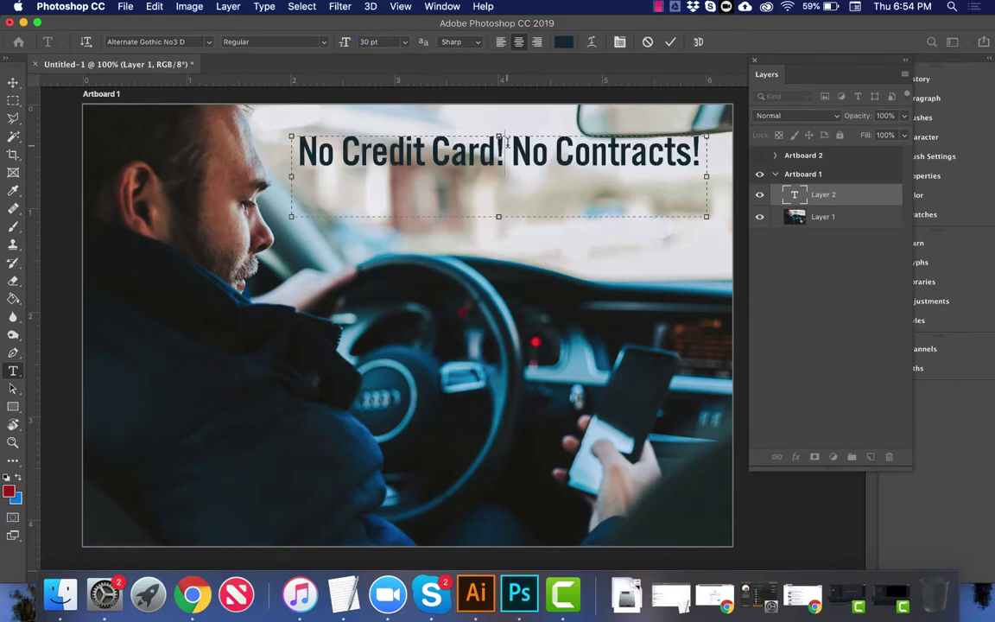
key(BackSpace)
text(,)
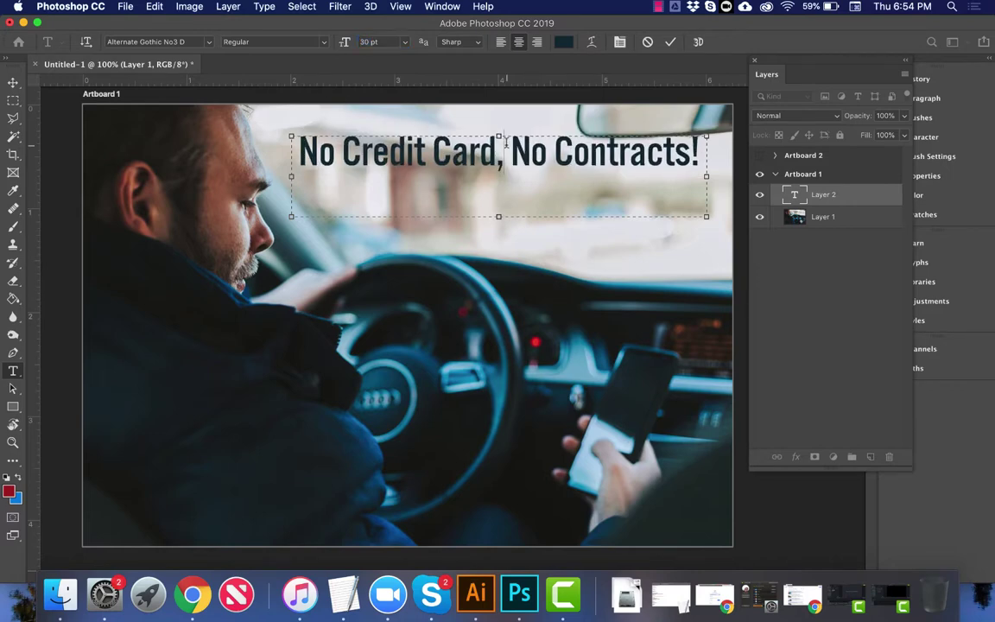
click(13, 83)
drag(553, 179, 559, 243)
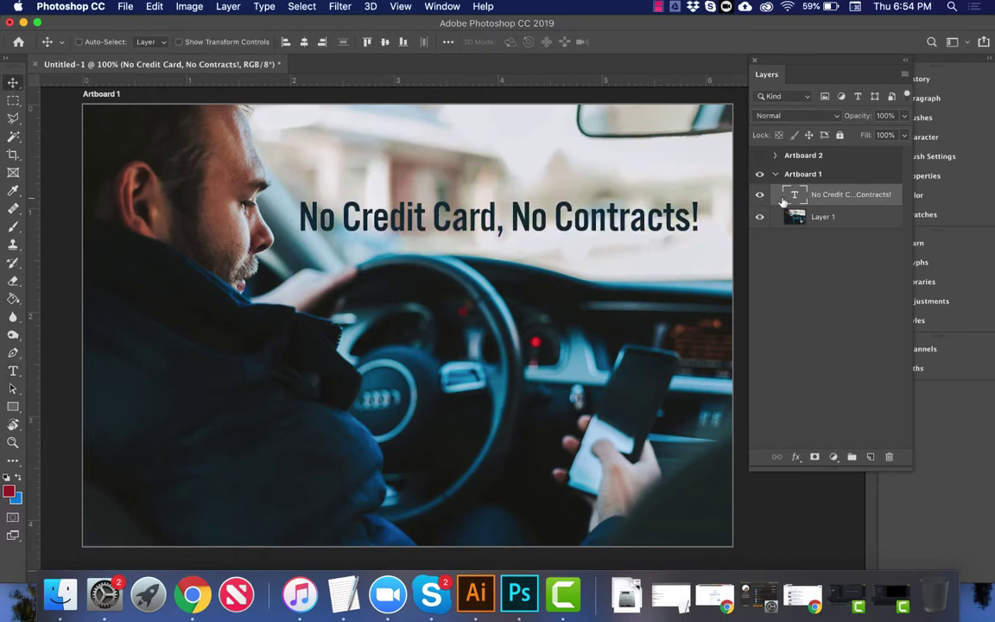
Step: Duplicate the text layer, move the copy up, and add 'Needed' to it
key(super+j)
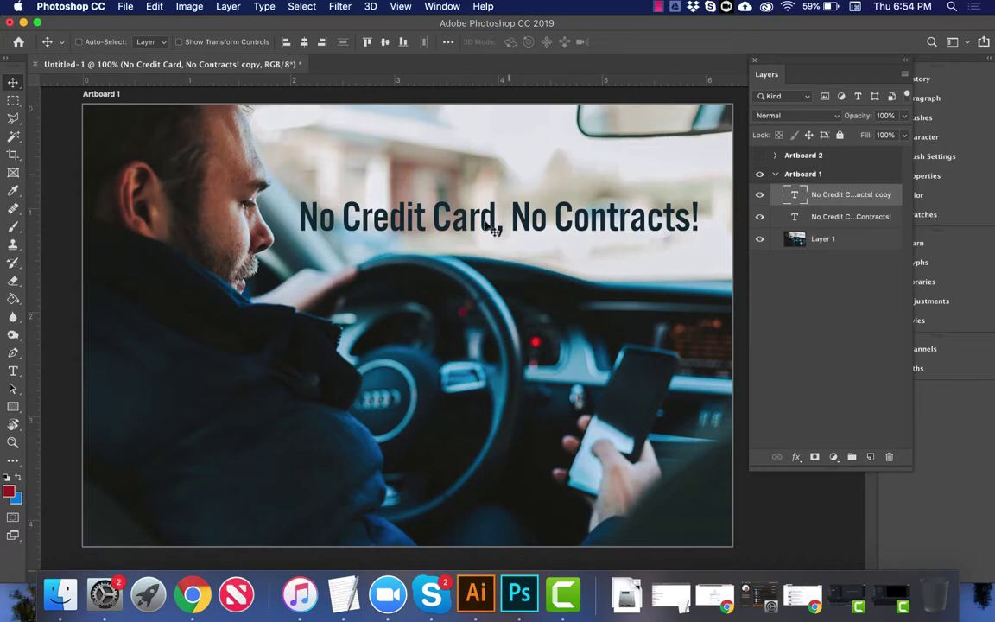
drag(484, 224, 486, 184)
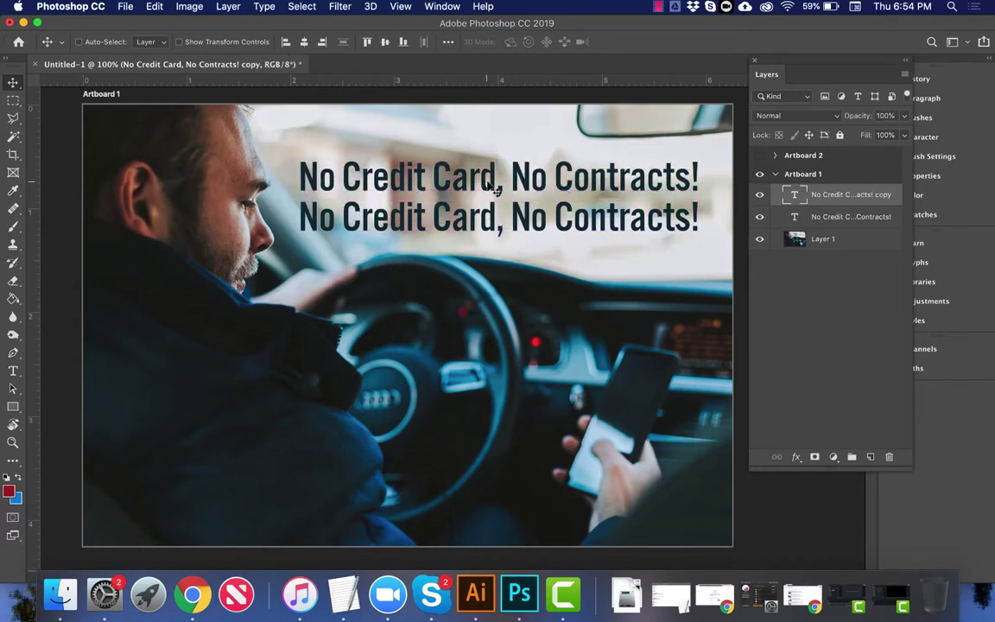
key(t)
click(501, 179)
text(Need)
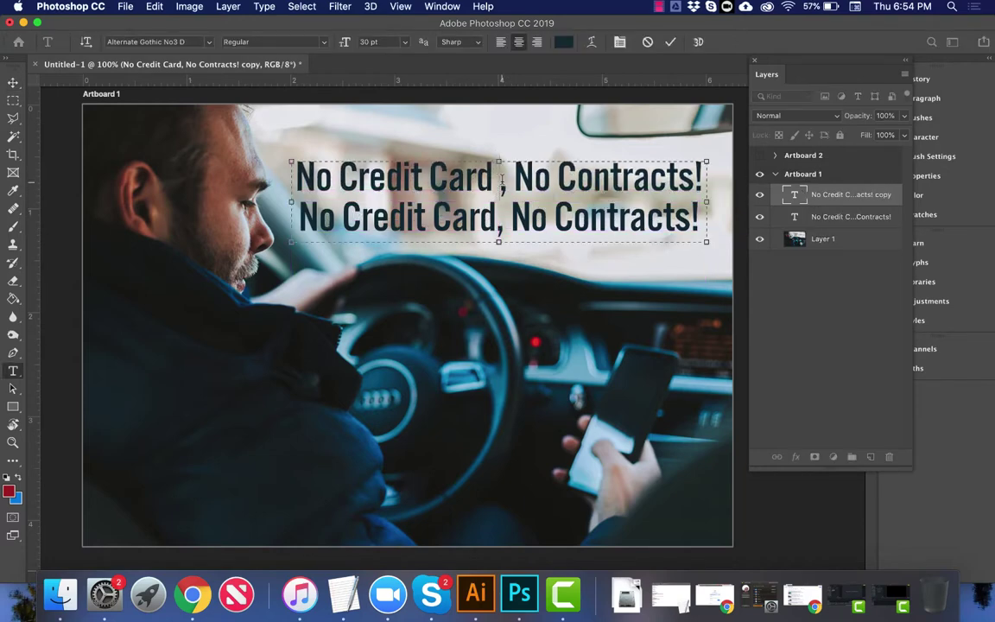
text(ed)
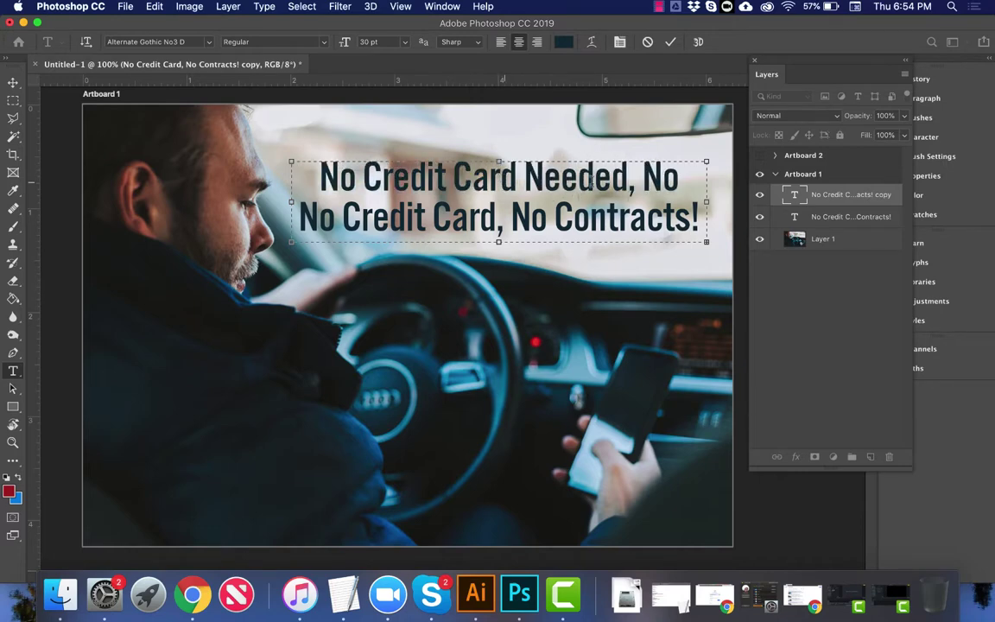
drag(516, 177, 320, 181)
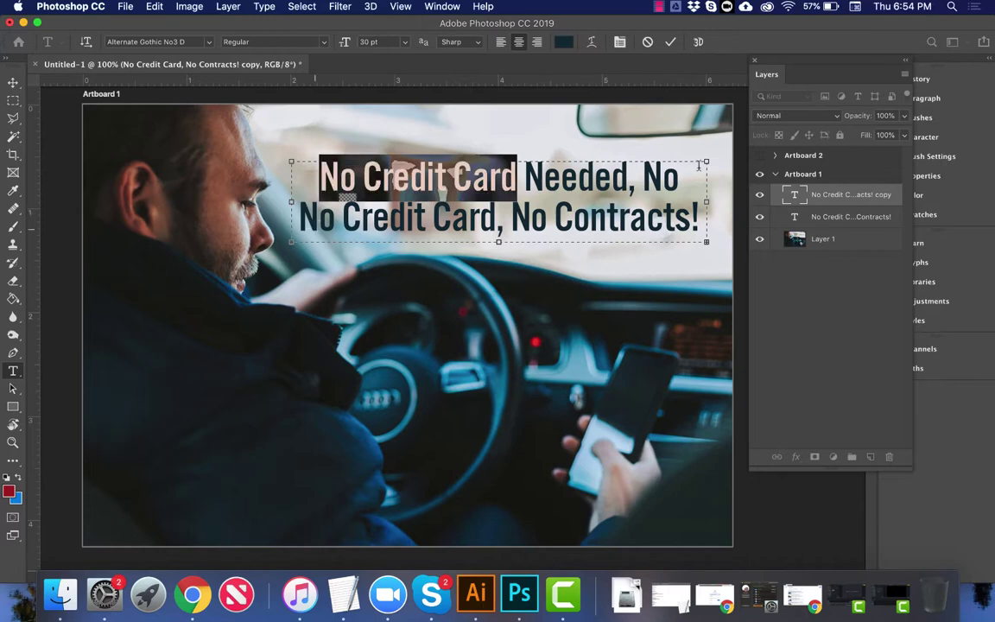
click(792, 199)
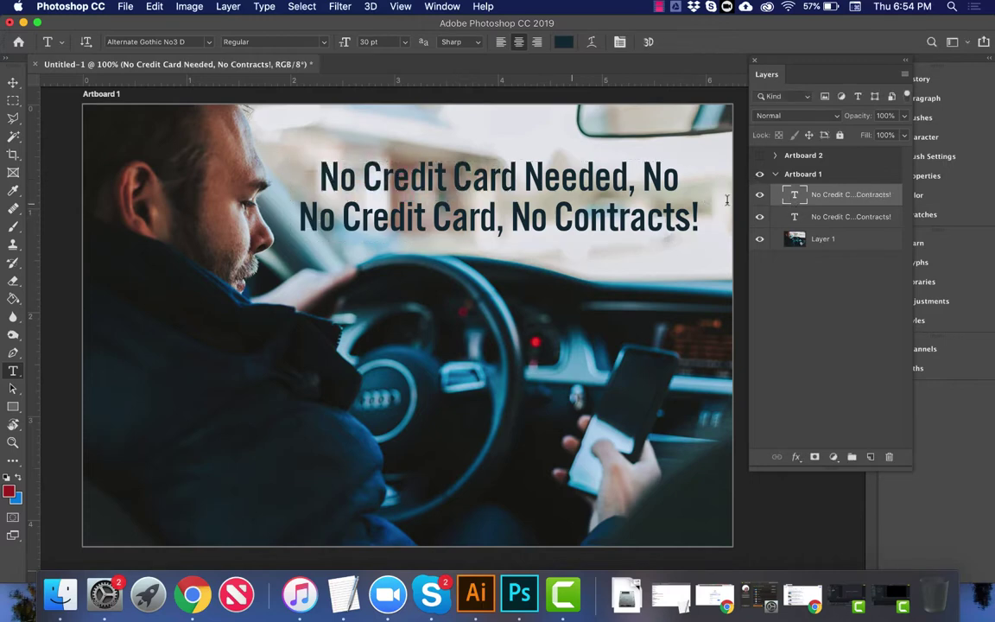
Step: Trim the lower text layer down to 'No Contracts!'
click(802, 219)
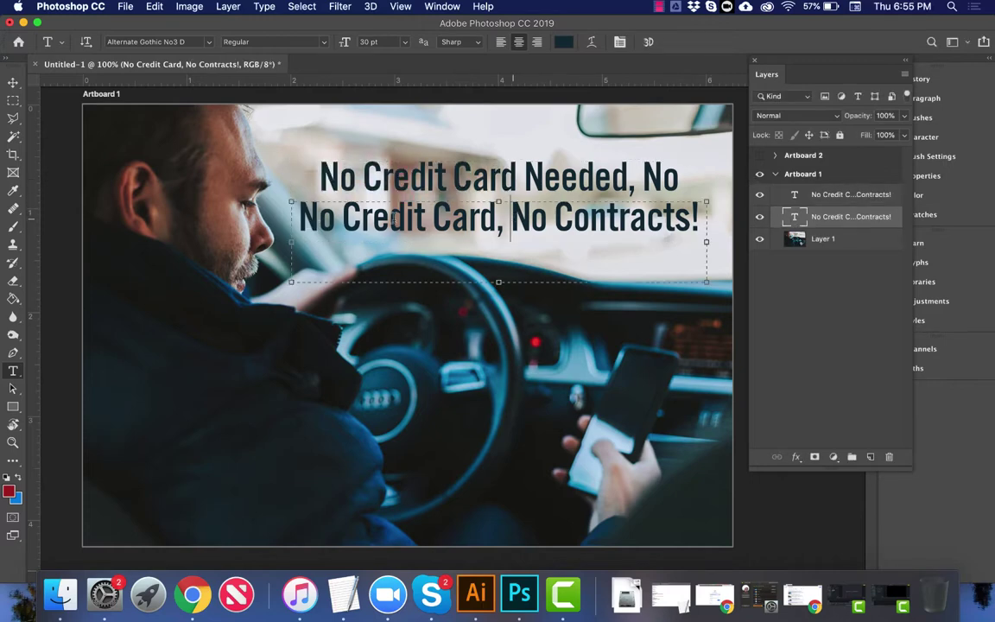
drag(514, 216, 298, 217)
key(BackSpace)
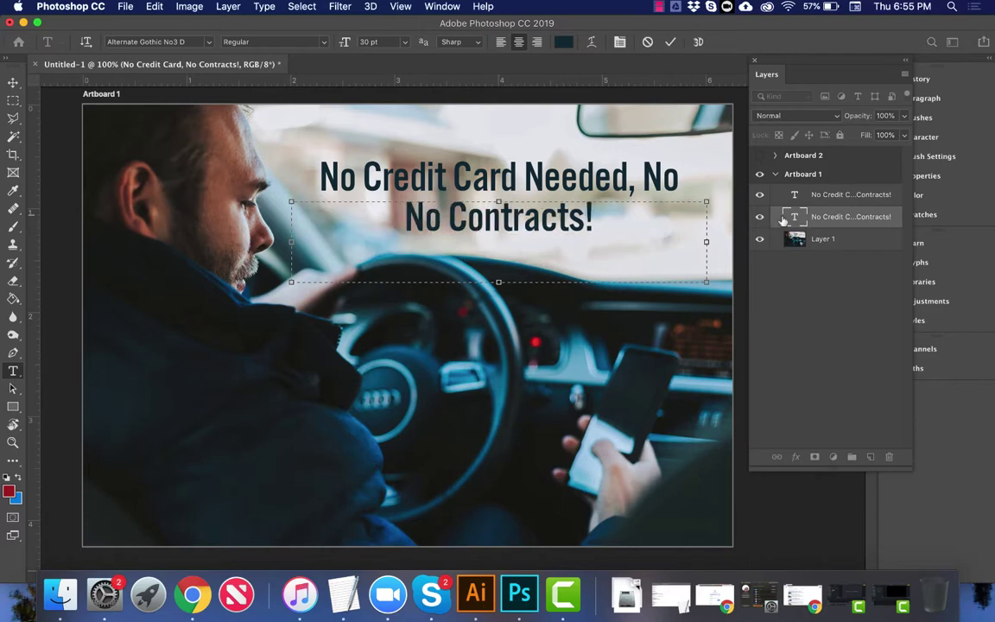
click(782, 220)
Step: Clean up the top line so it reads 'No Credit Card Needed'
click(801, 195)
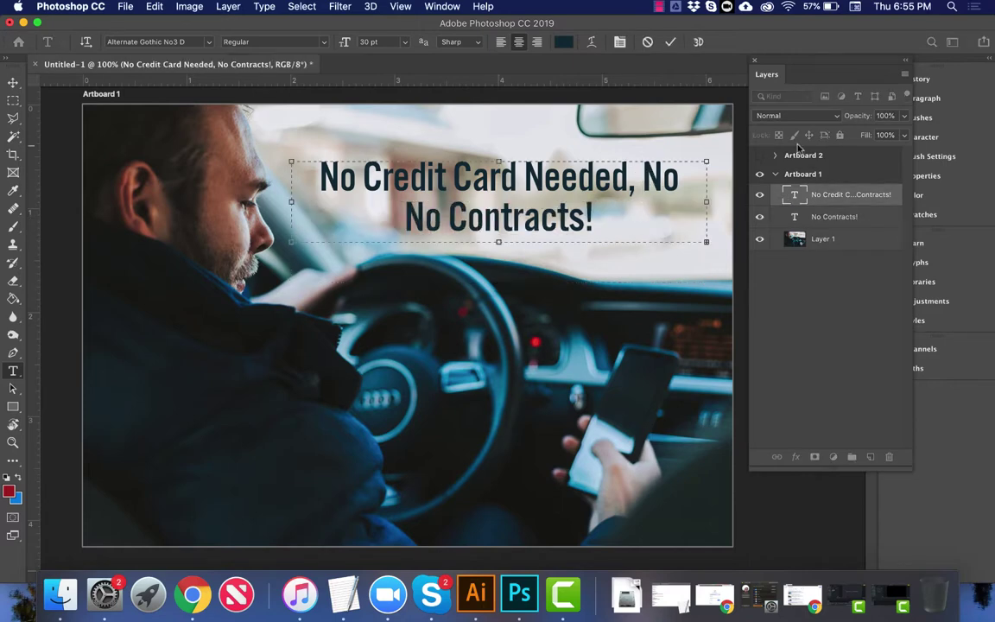
key(shift+alt+Left)
key(BackSpace)
key(shift+alt+Right)
key(BackSpace)
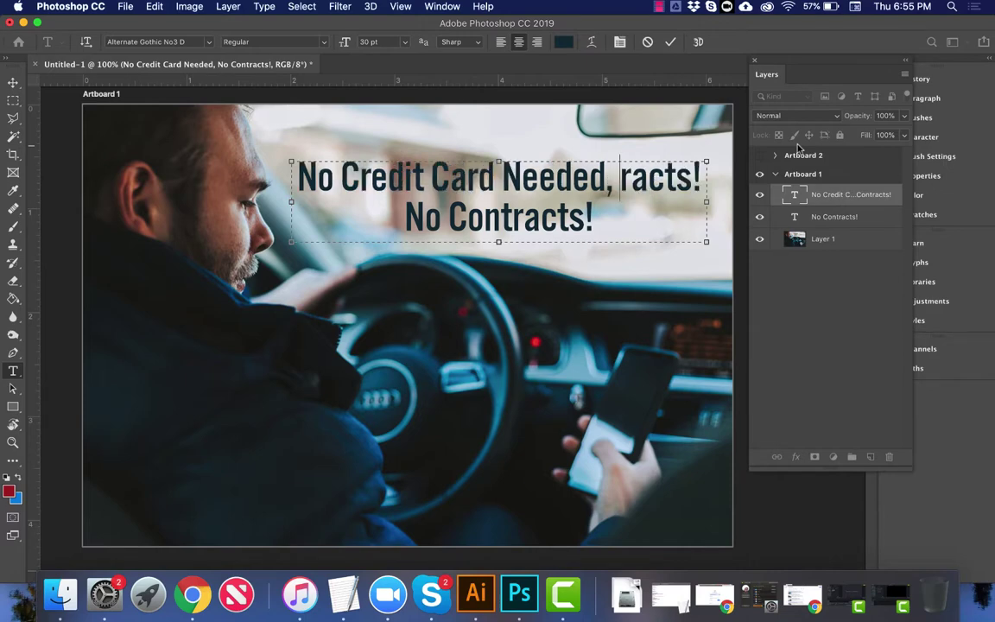
key(shift+alt+Right)
key(BackSpace)
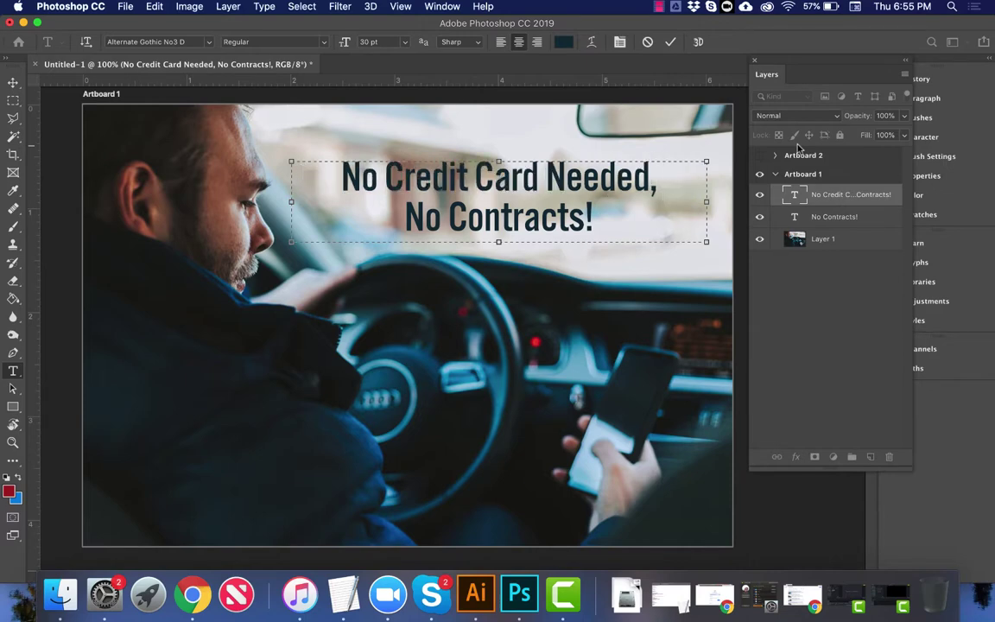
key(BackSpace)
click(802, 194)
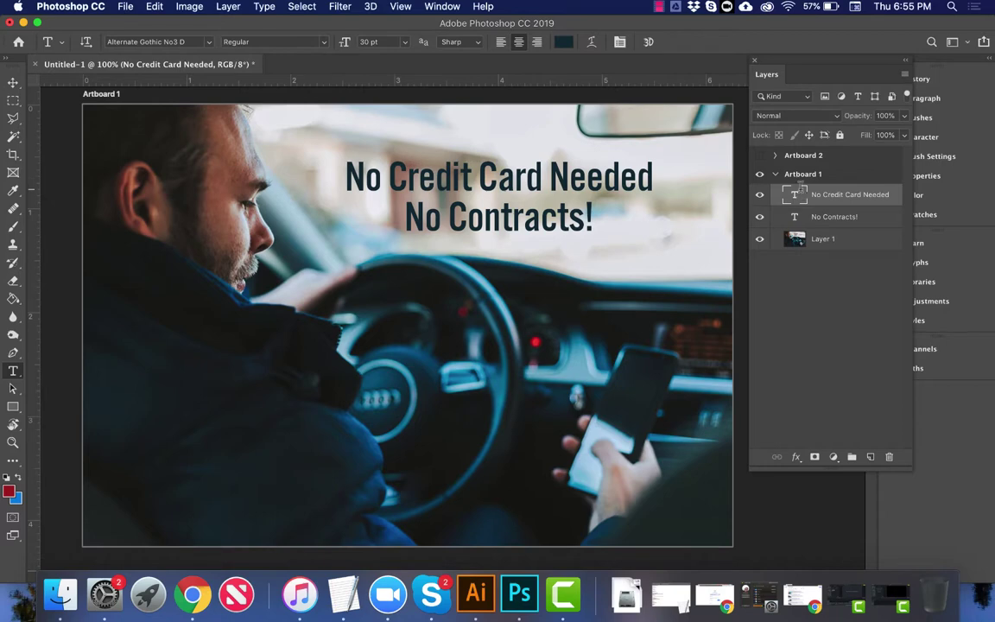
Step: Set the top line to All Caps in the Character panel
double_click(802, 194)
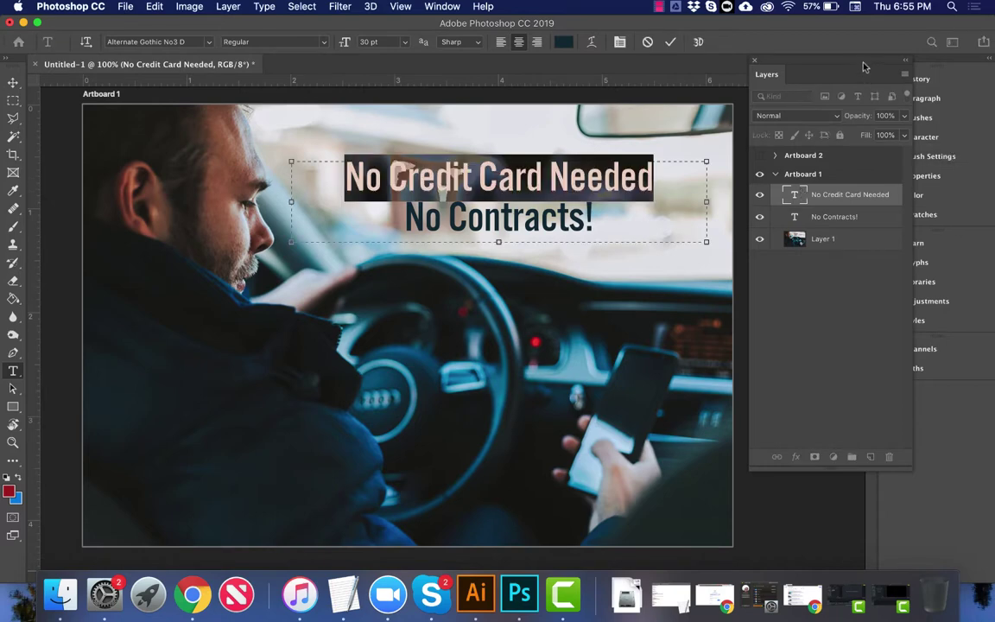
drag(864, 67, 810, 63)
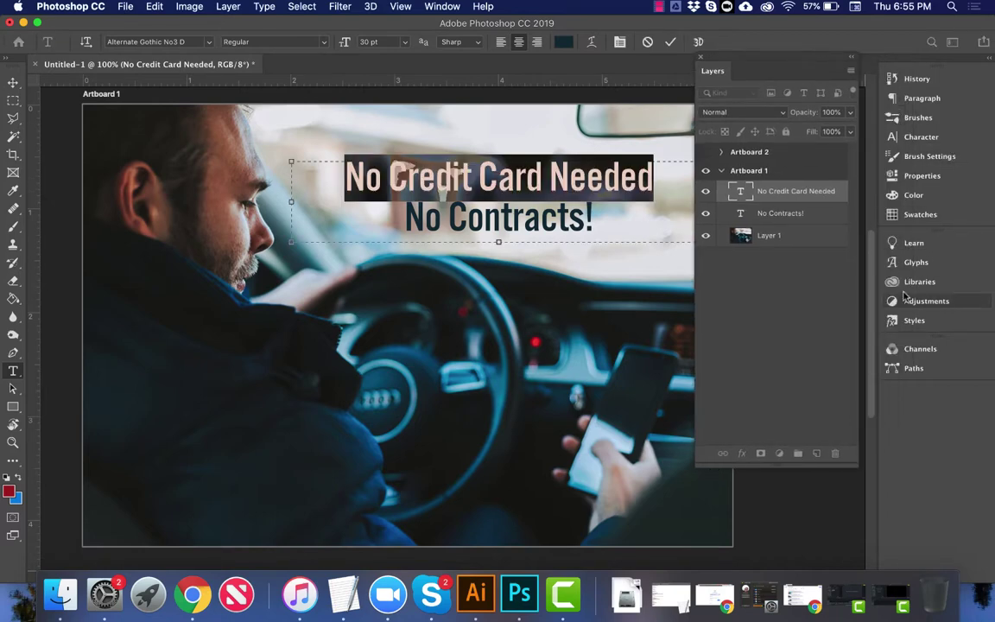
click(914, 137)
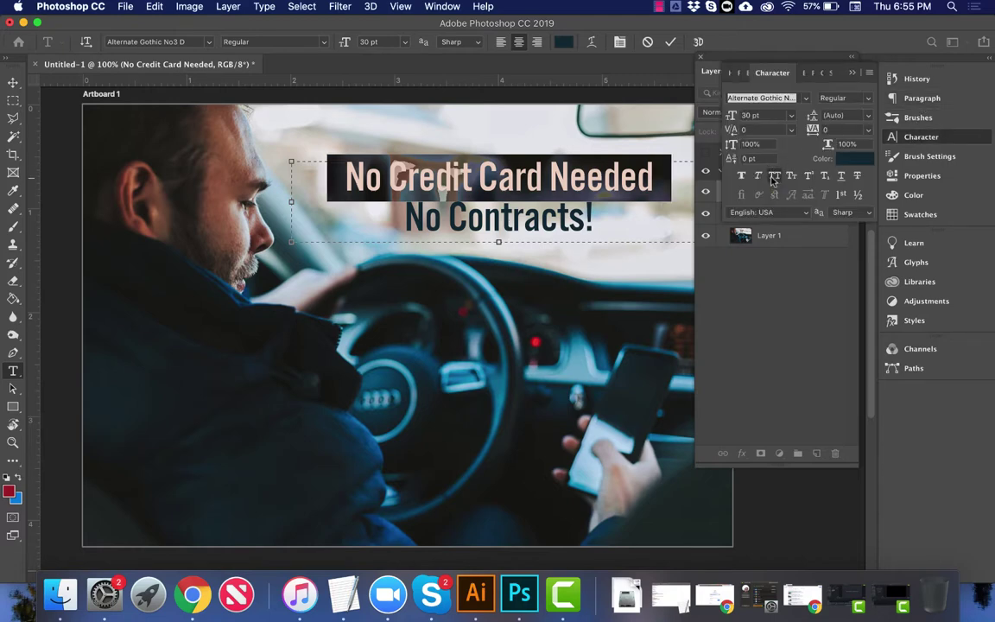
click(774, 178)
click(594, 180)
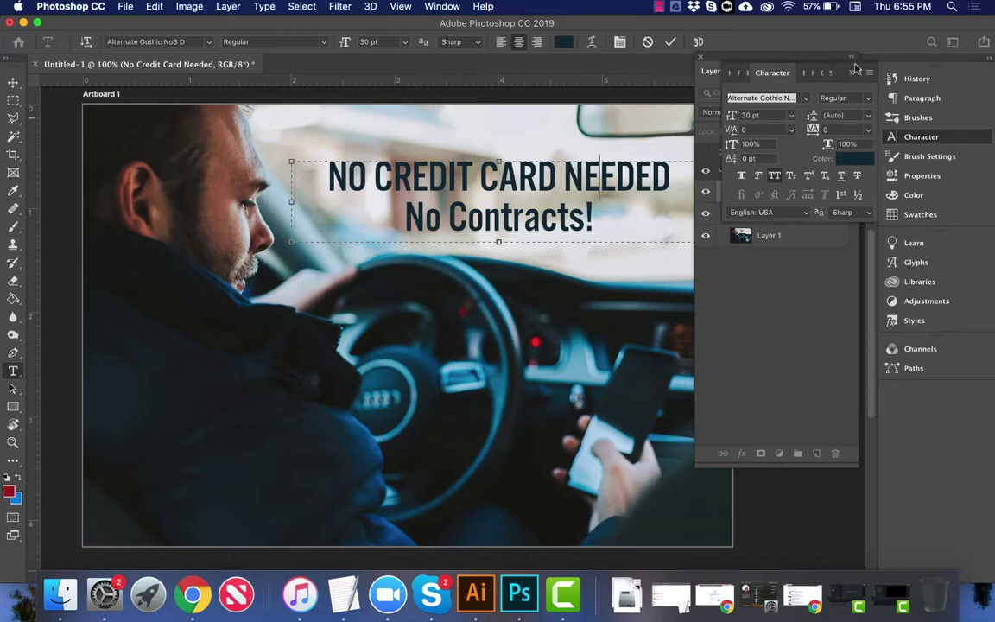
click(769, 71)
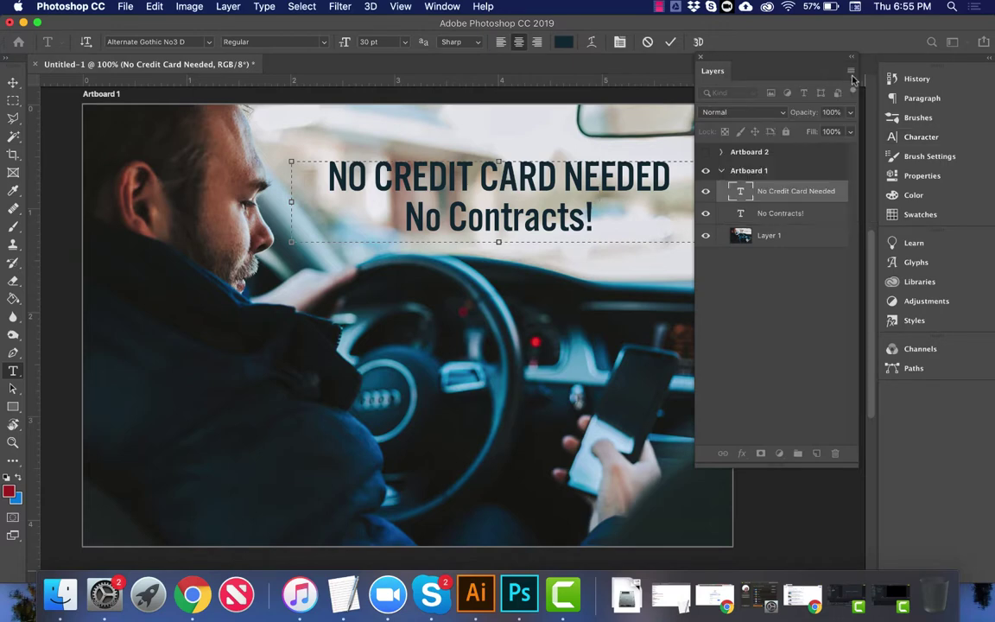
click(13, 82)
Step: Copy the NOTAFYs logo image from the notafys.com page in Chrome
click(190, 588)
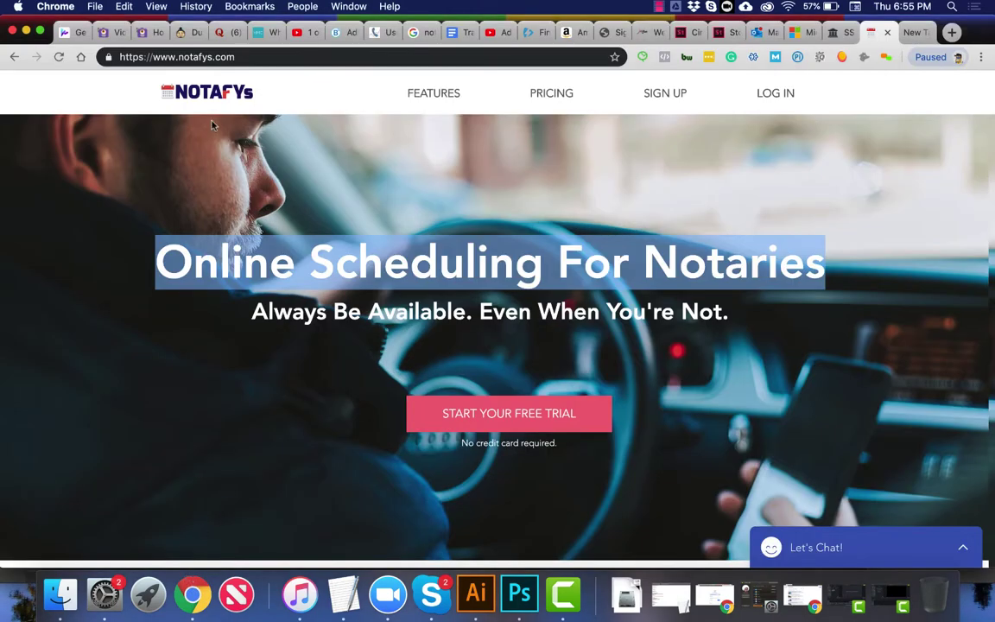
right_click(206, 95)
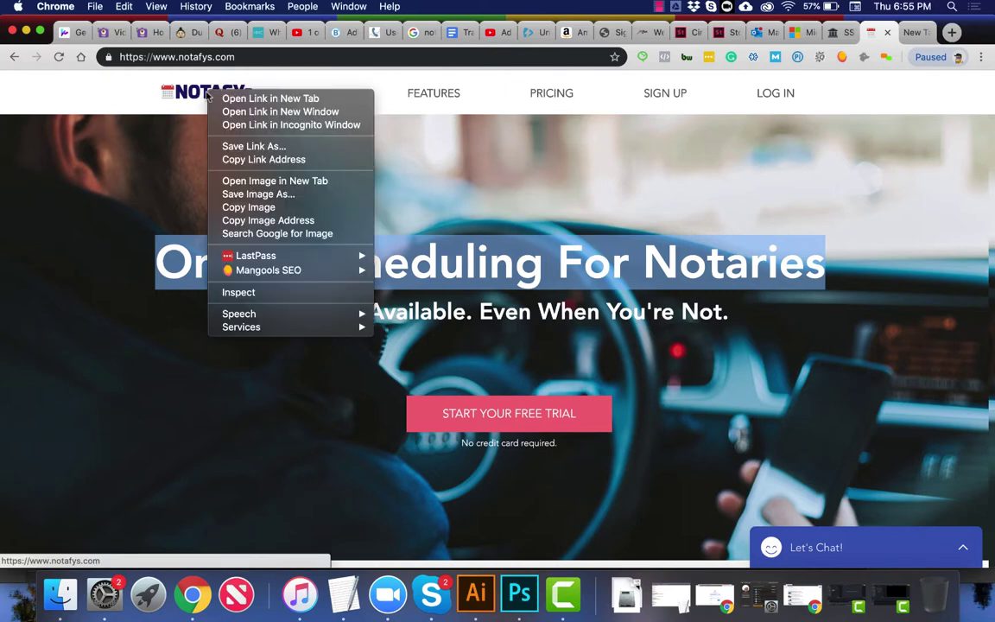
click(249, 207)
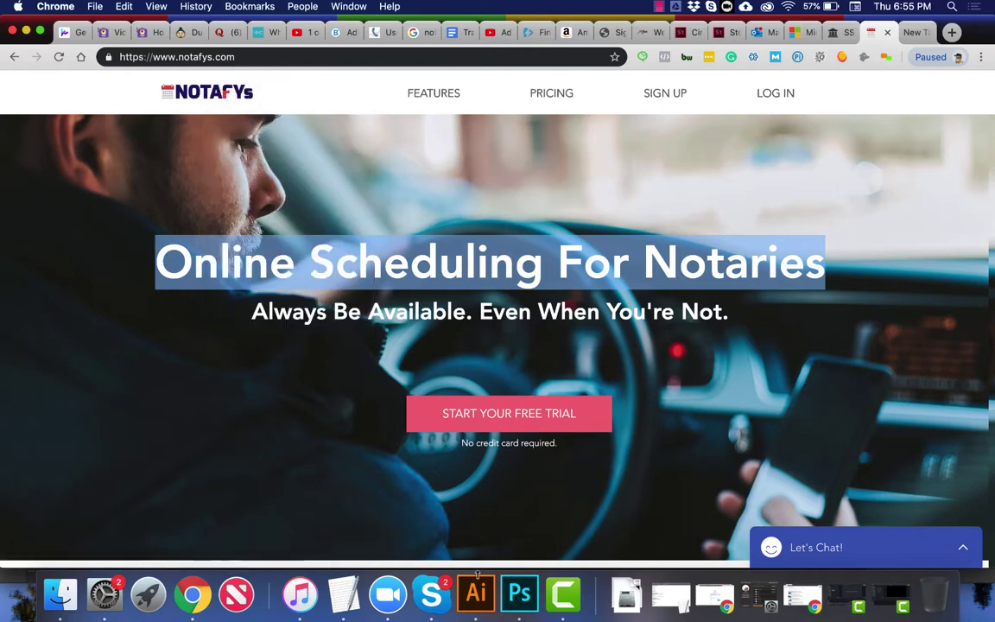
Step: Paste the NOTAFYs logo onto the postcard artboard and move it up near the headline
key(super+Tab)
key(super+v)
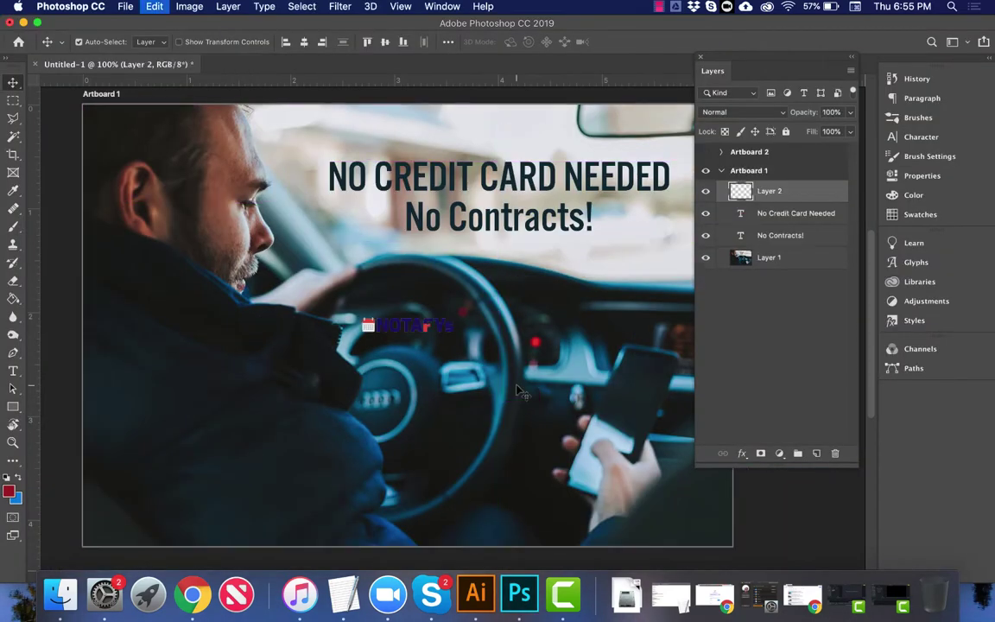
drag(451, 325, 420, 145)
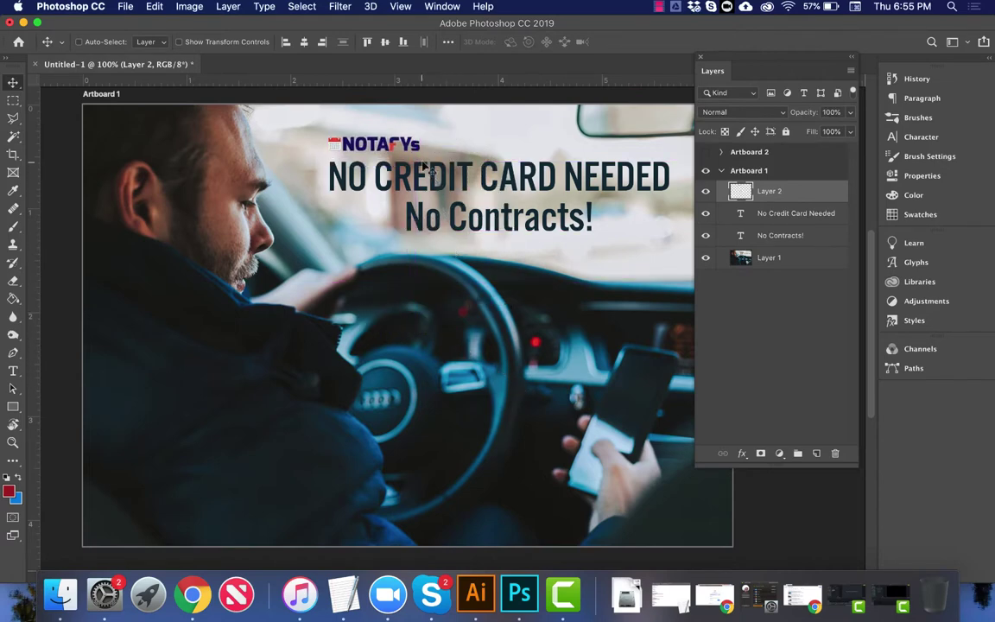
key(super)
Step: Try enlarging the logo to about double size freehand, then undo it
key(super+t)
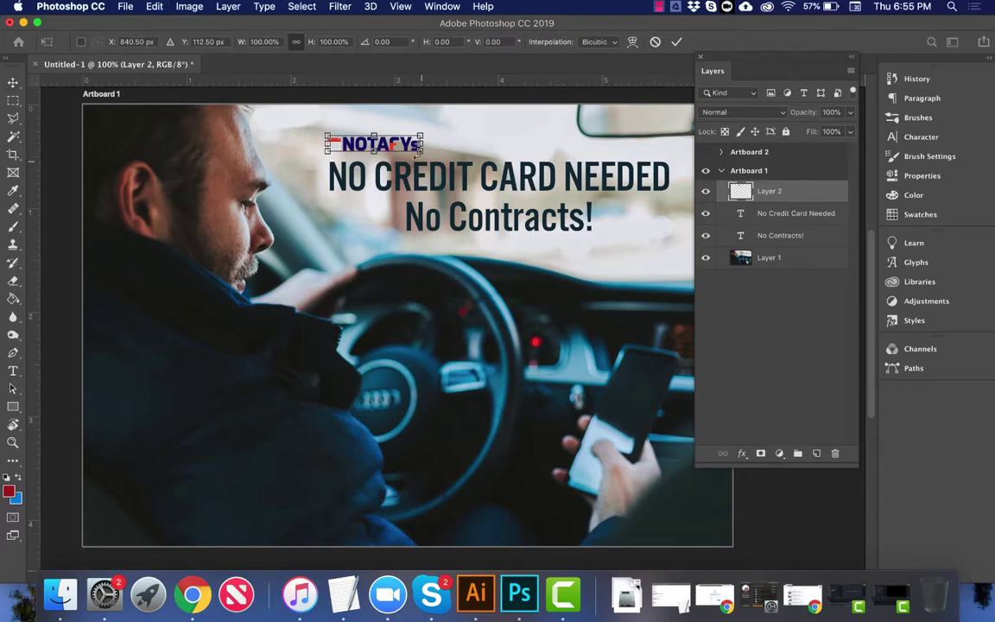
drag(418, 146, 557, 175)
key(Return)
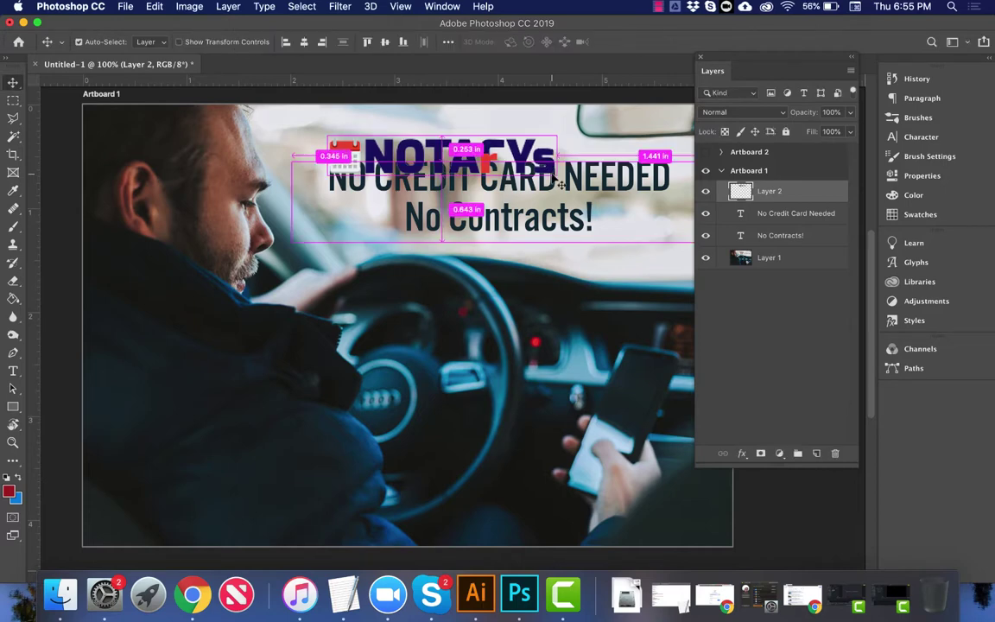
key(super+z)
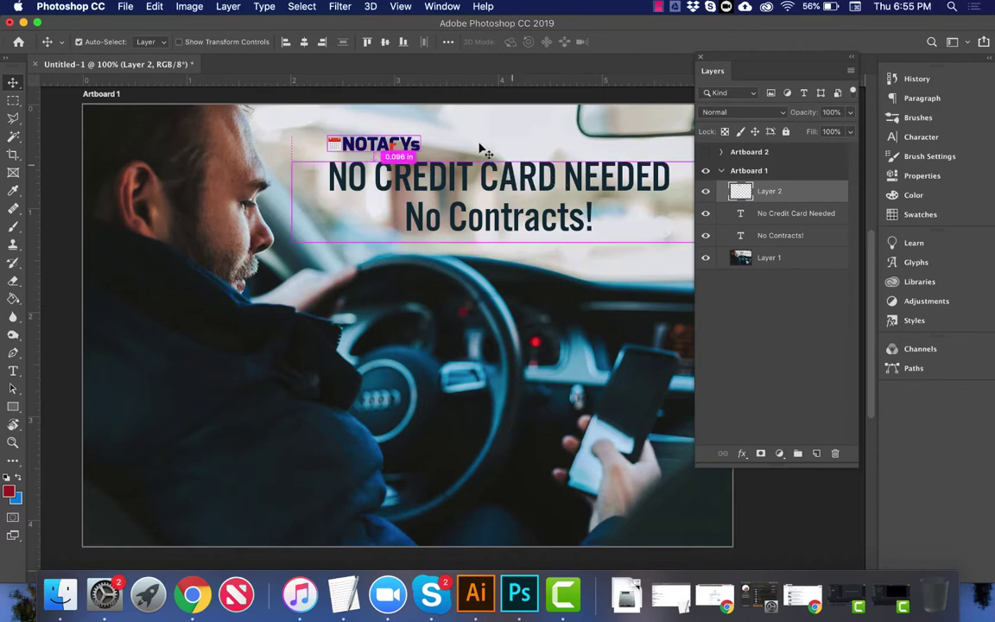
Step: Scale the logo to 150% and place it just below the No Contracts! line
key(super+t)
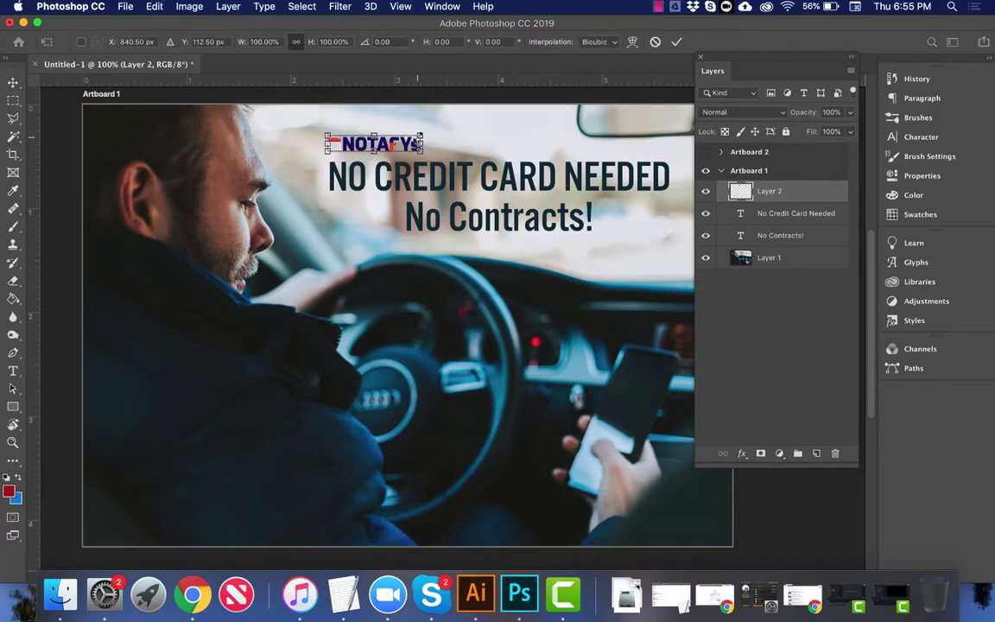
click(332, 42)
text(150)
key(Return)
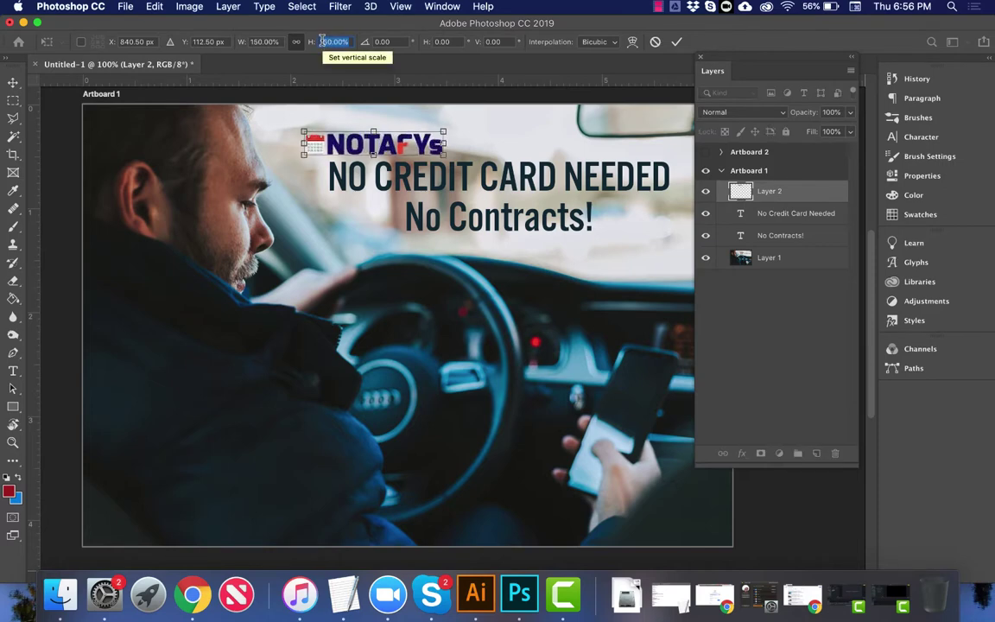
key(Return)
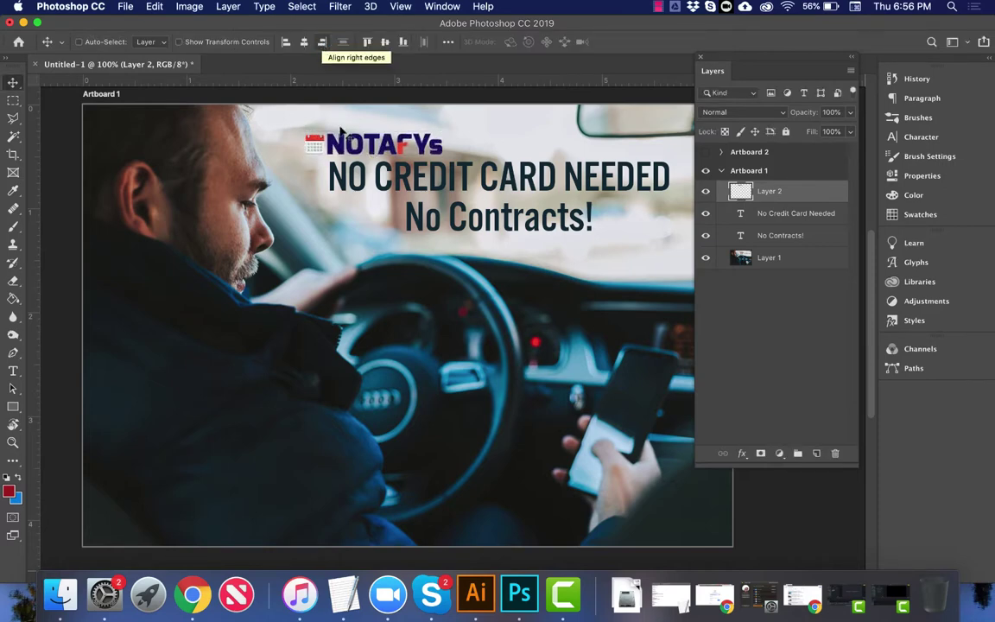
drag(345, 140, 470, 250)
Step: Set the No Contracts! text layer to 20 pt and All Caps
right_click(481, 229)
click(519, 233)
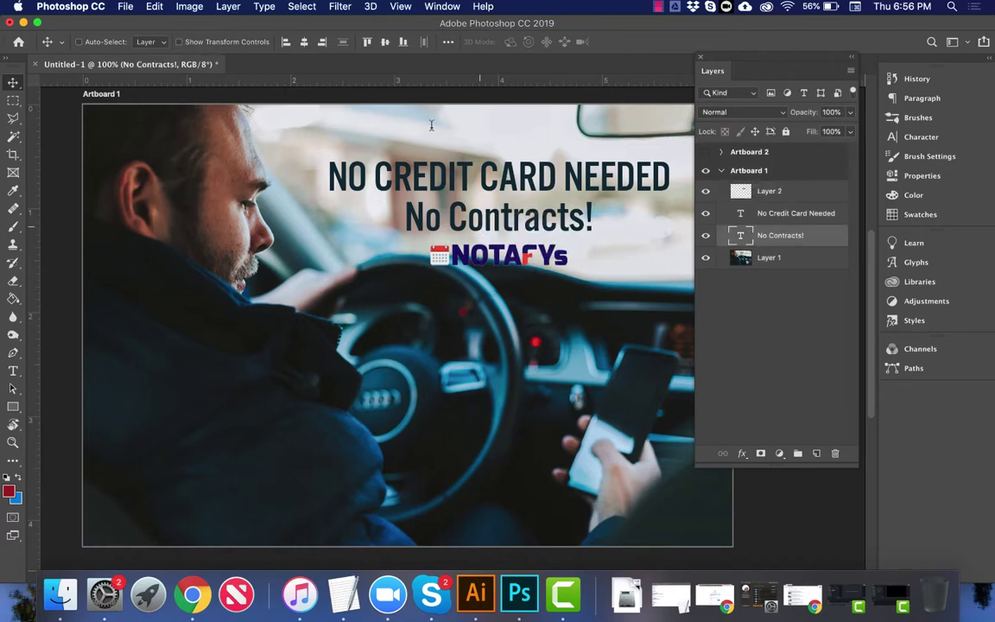
text(t20)
key(Return)
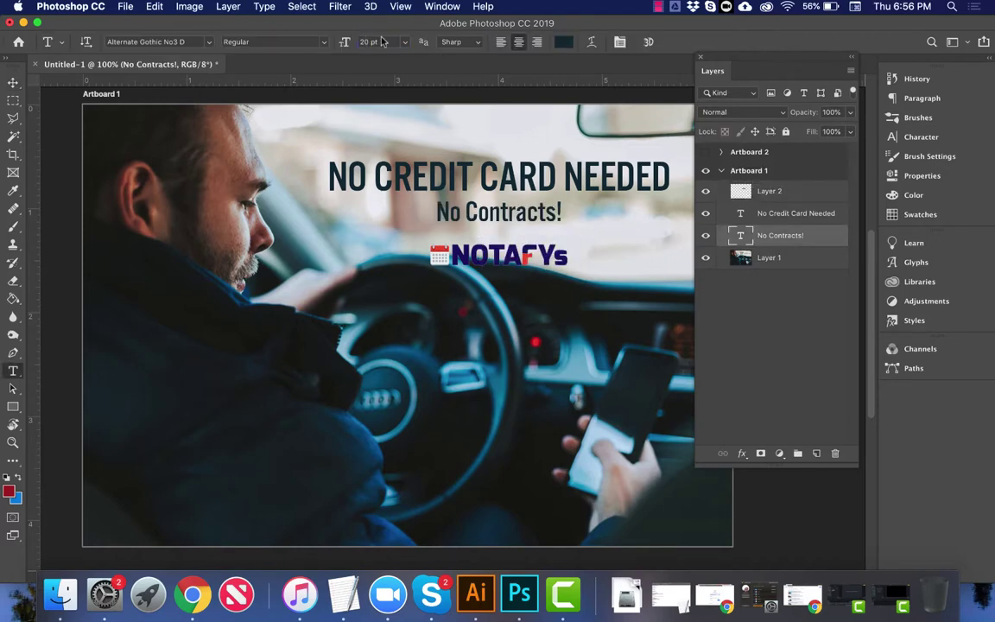
click(921, 118)
click(921, 136)
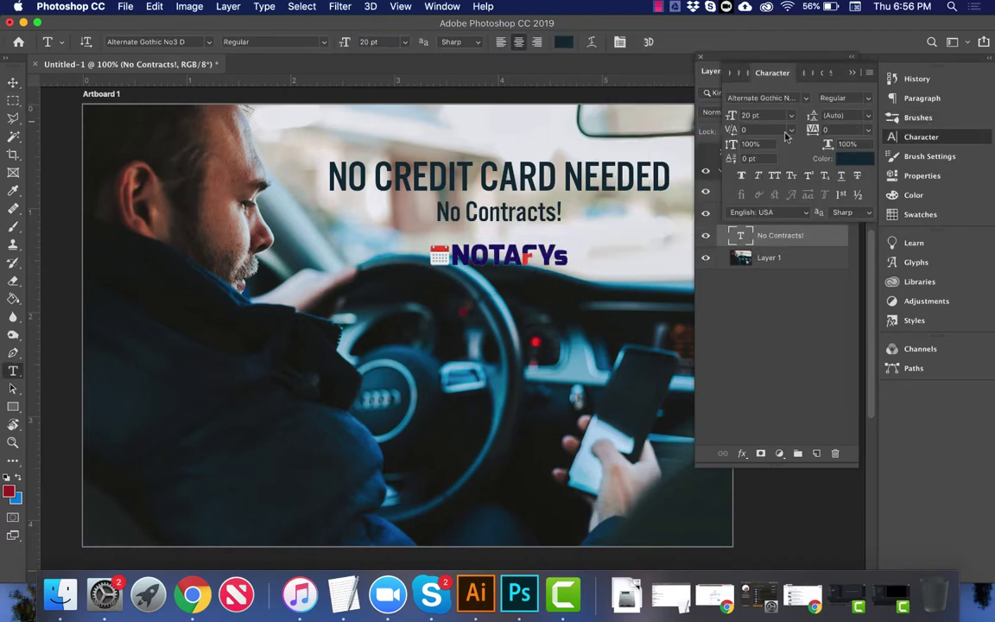
click(774, 177)
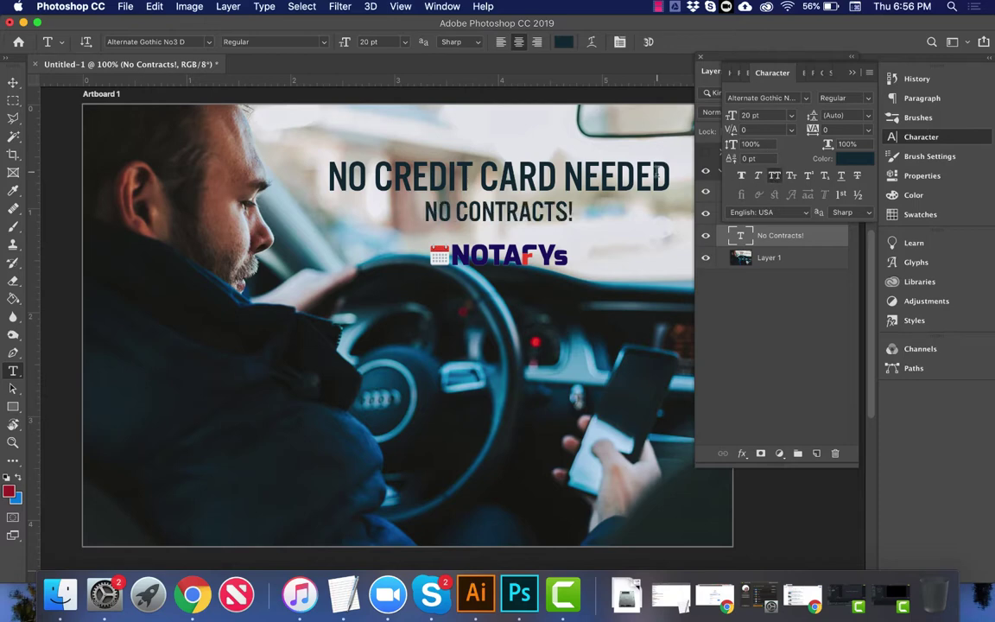
click(13, 82)
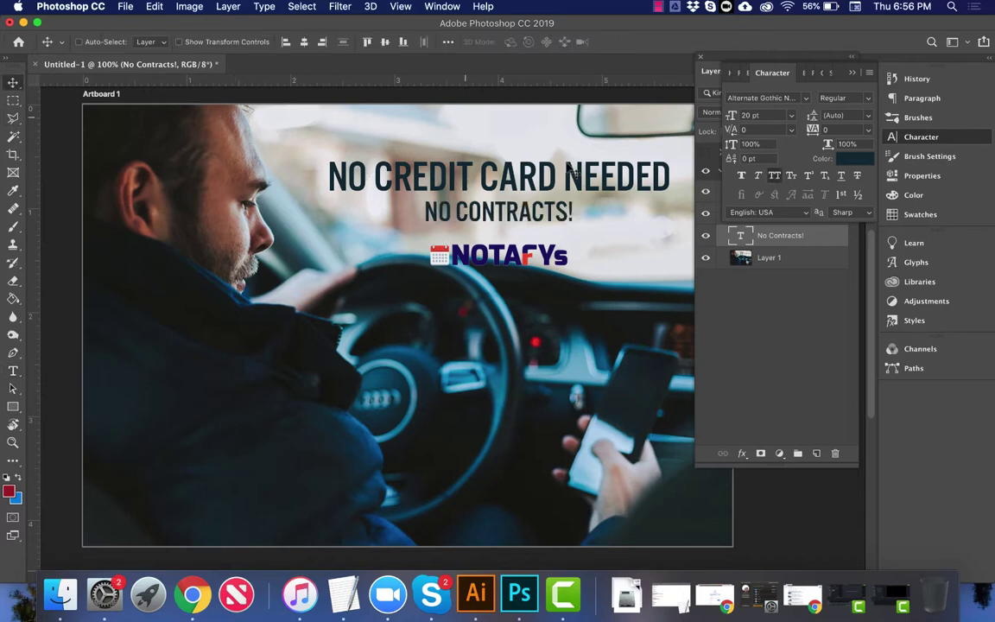
click(850, 75)
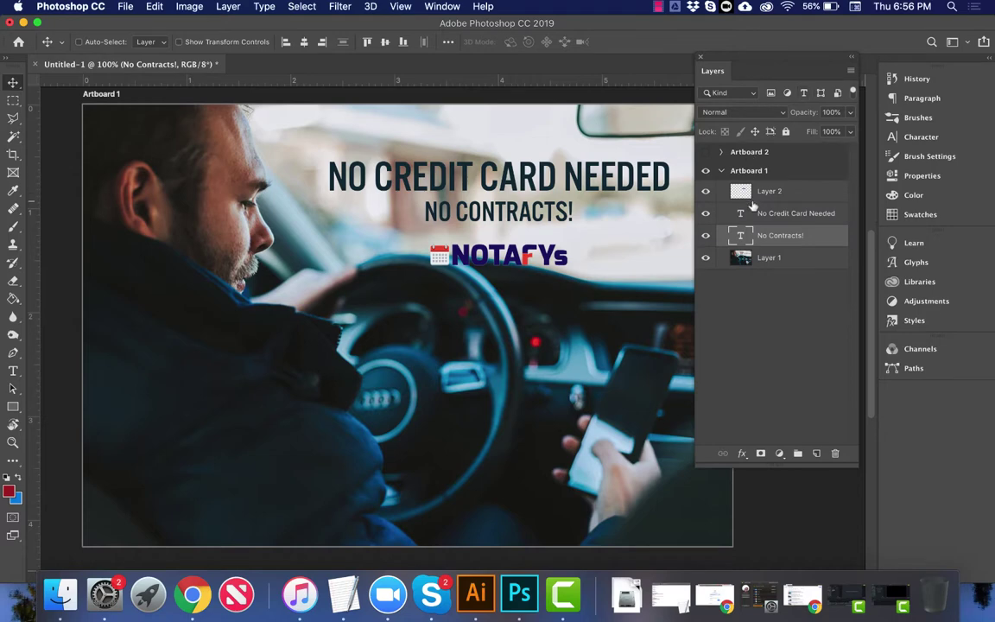
Step: Duplicate the line above the headline and retype it 'SIGNUP FOR YOUR FREE ONLINE CALENDAR'
key(super+j)
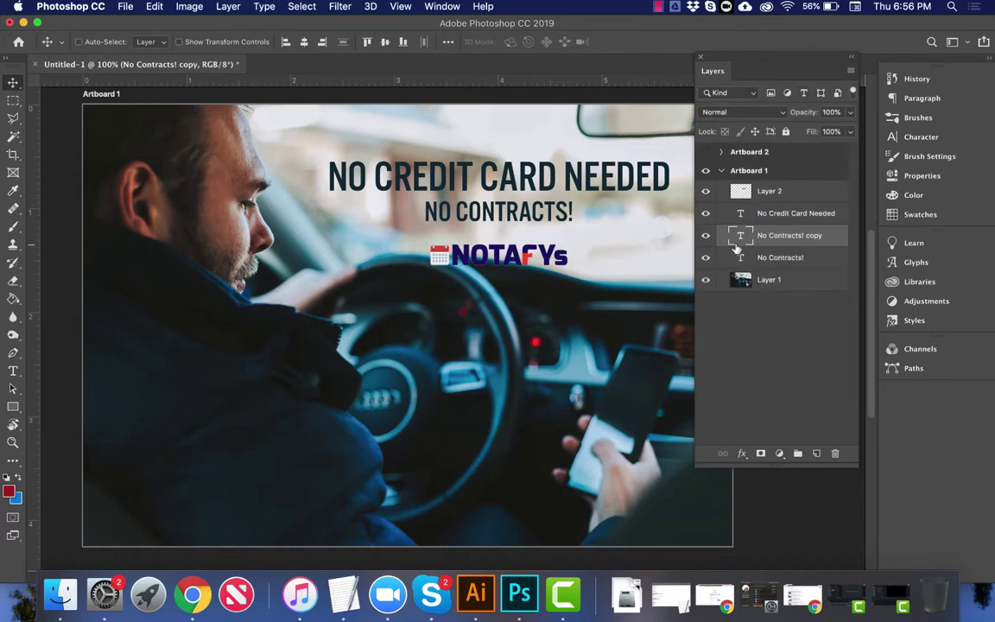
drag(507, 243, 508, 179)
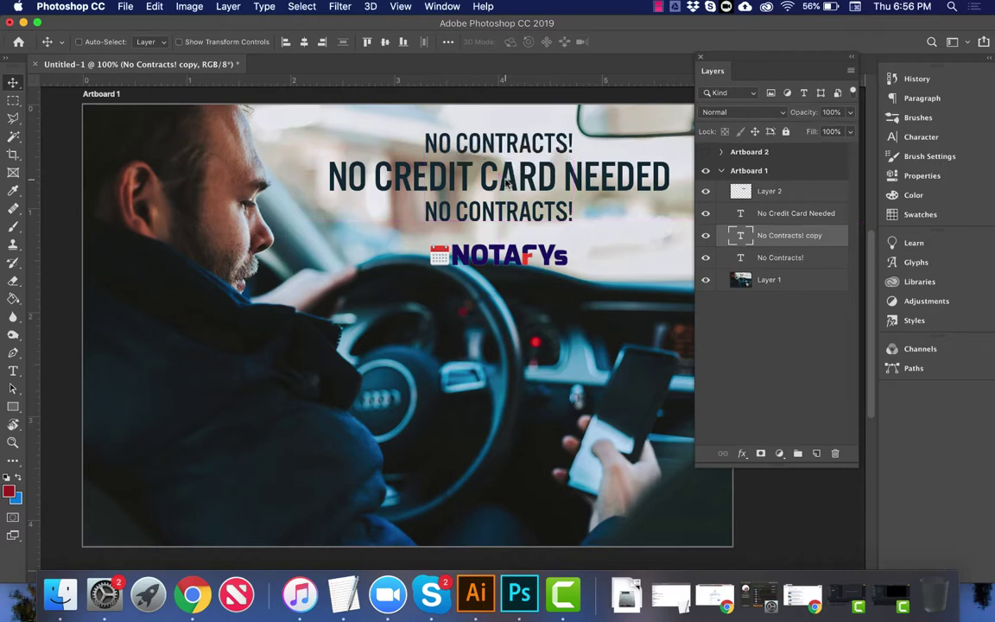
double_click(739, 235)
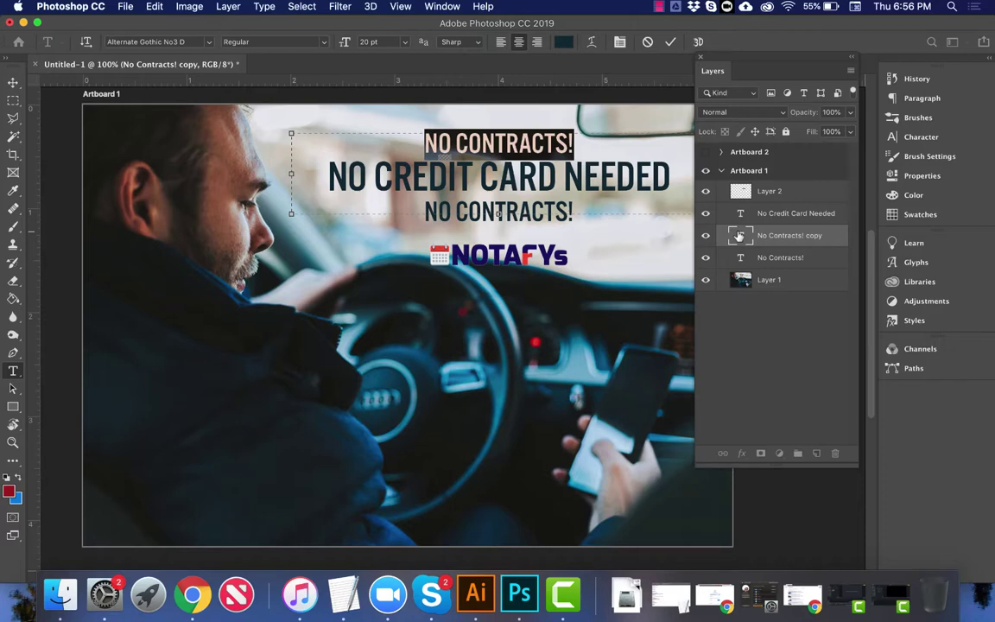
text(SIGNUP FOR)
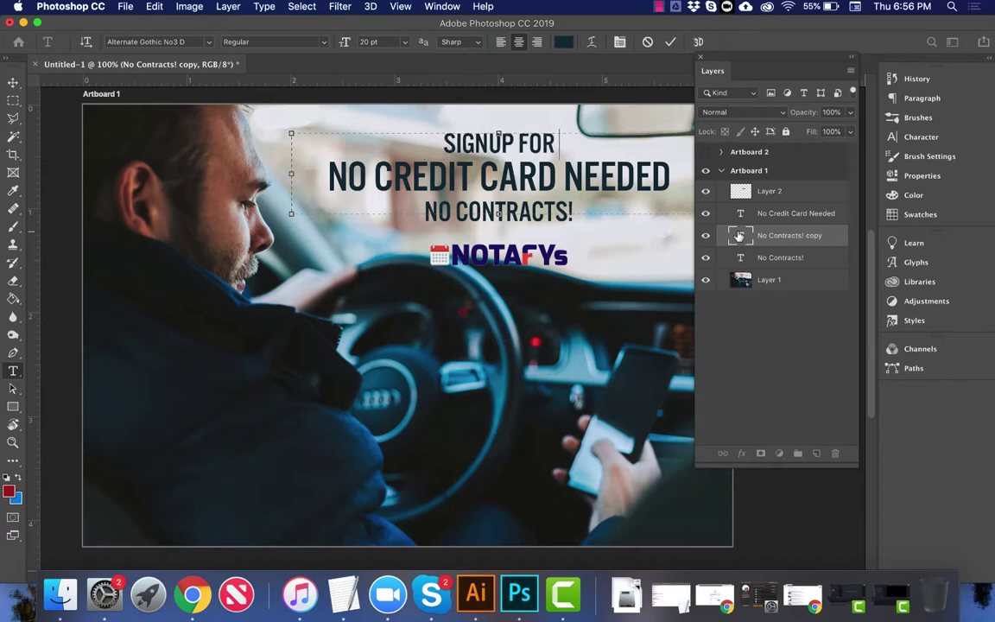
text( YOUR FR)
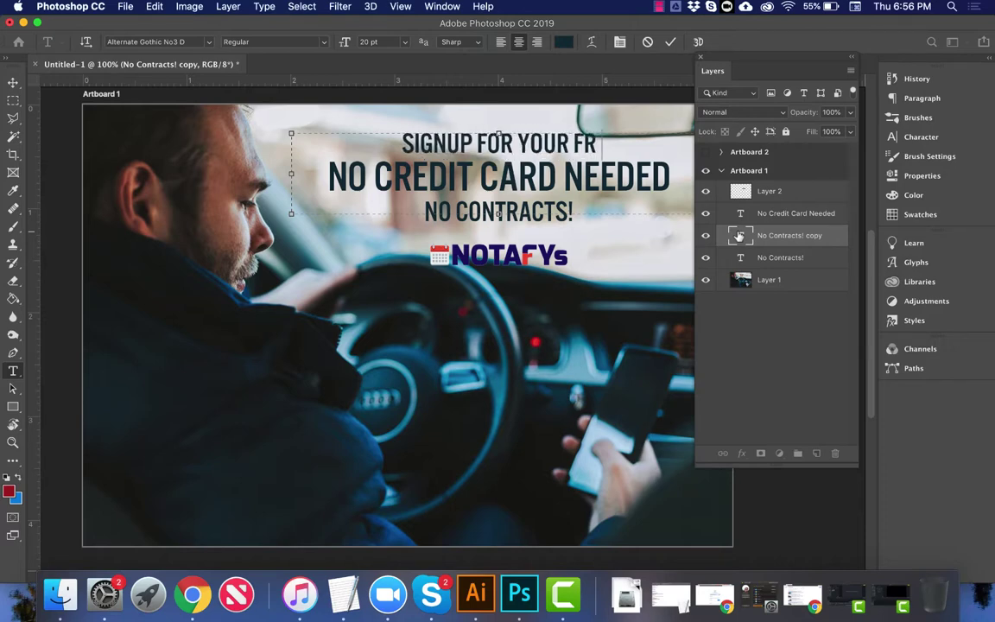
text(EE ONINE)
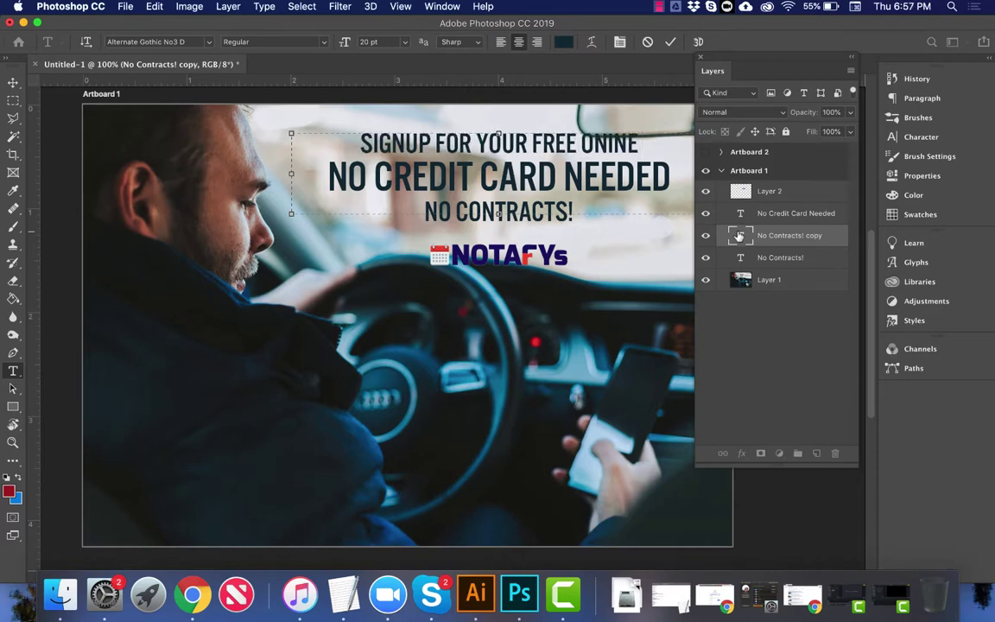
key(BackSpace)
key(BackSpace)
key(BackSpace)
key(BackSpace)
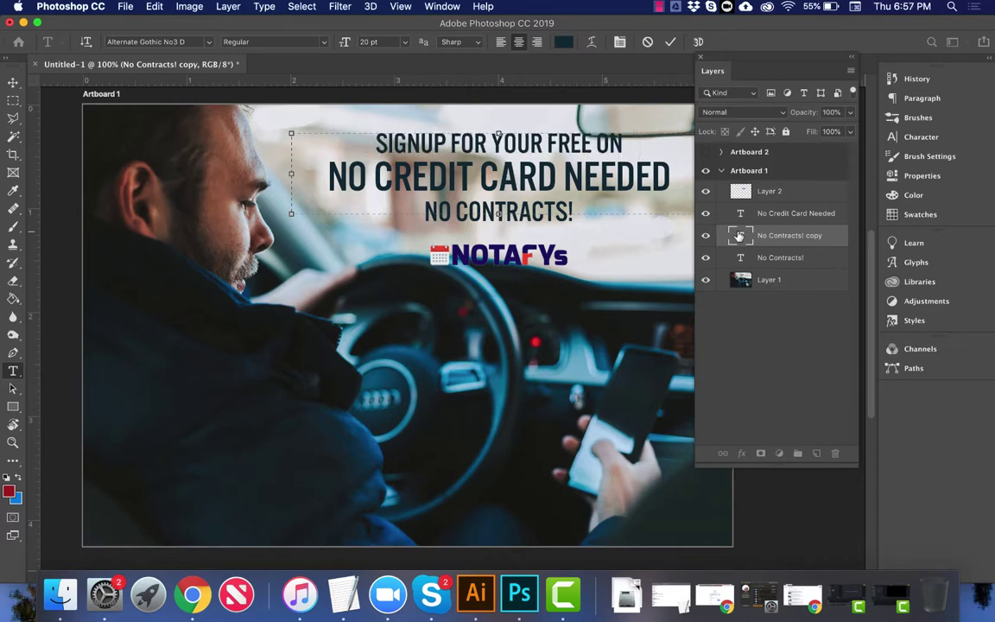
text(NLINE CALENDAR)
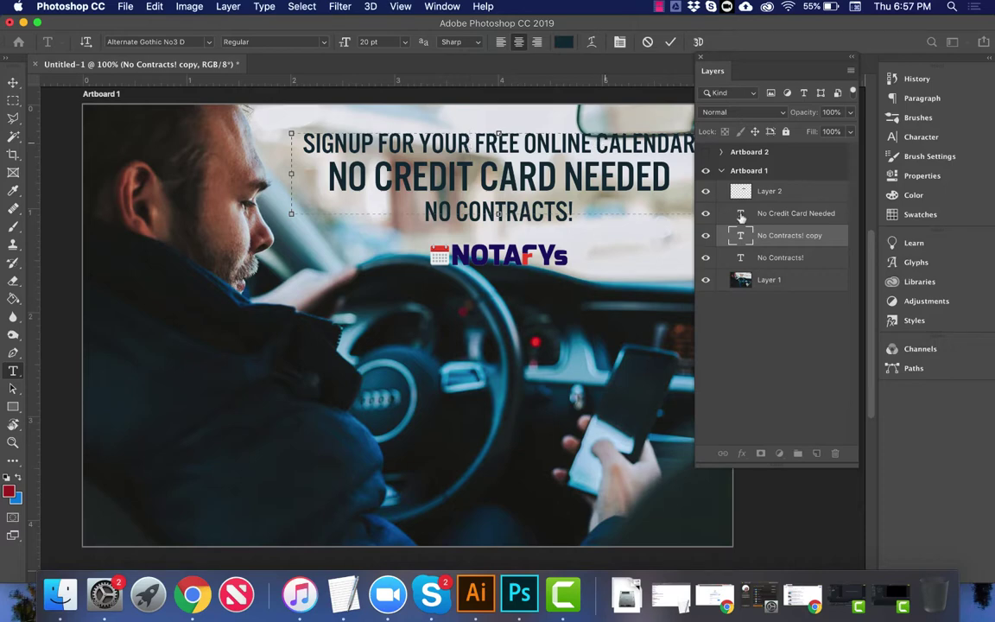
Step: Copy the heading 'Online Scheduling For Notaries' from notafys.com in Chrome
click(194, 611)
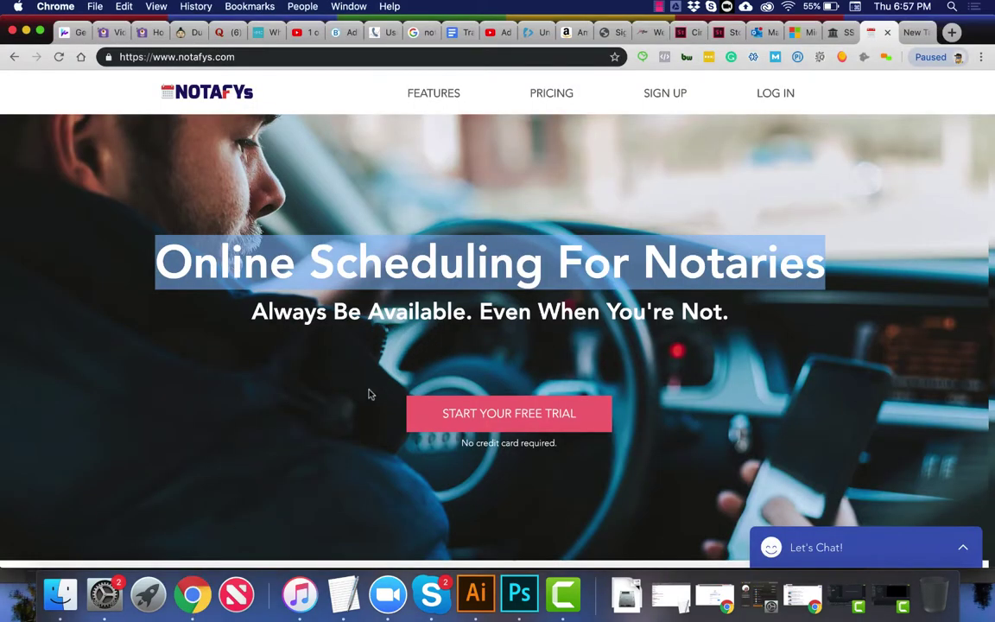
click(426, 249)
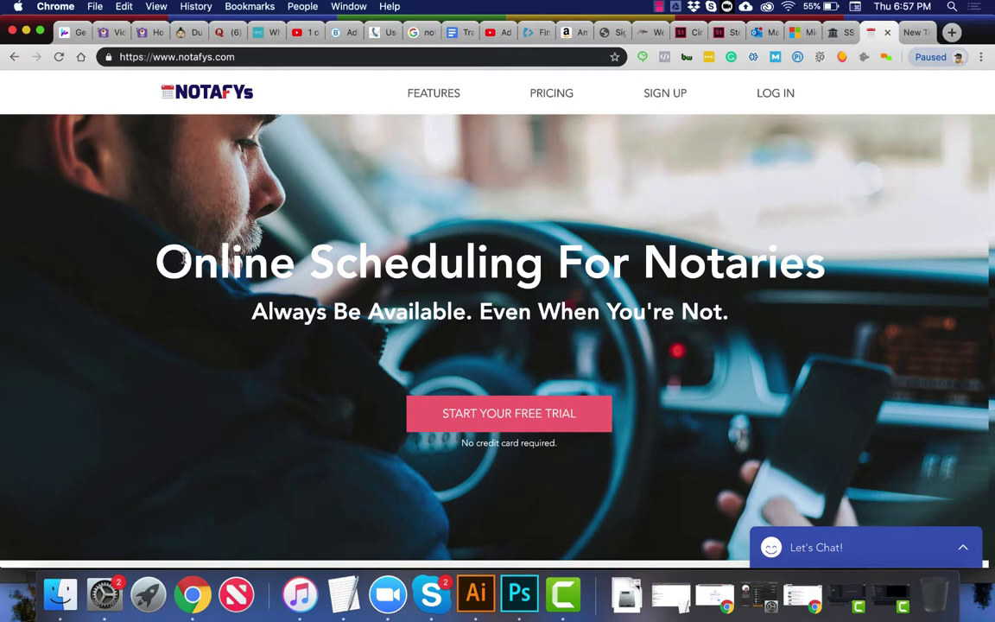
drag(155, 259, 827, 271)
key(super+c)
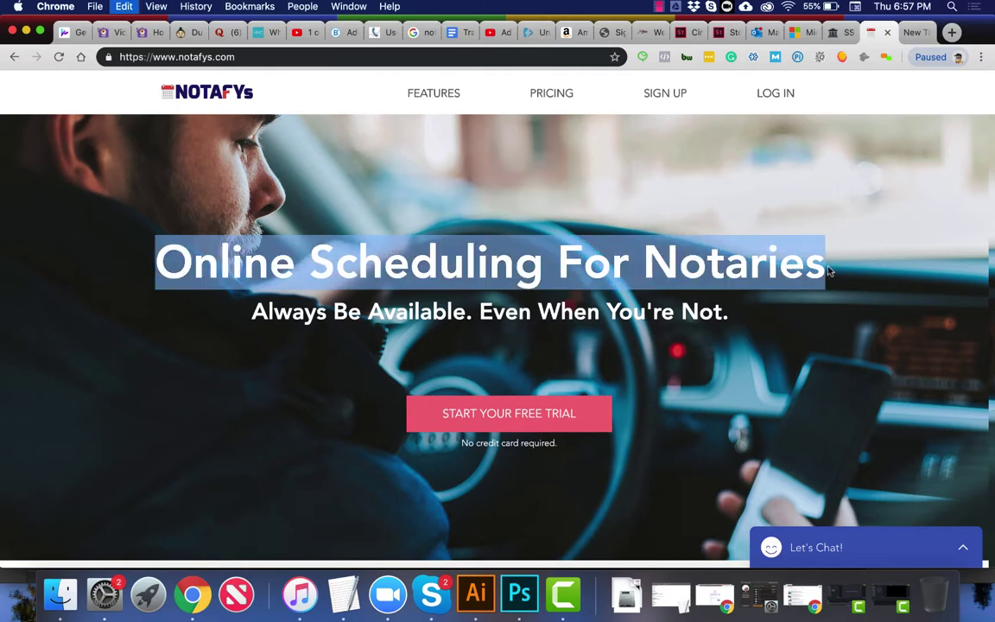
click(519, 594)
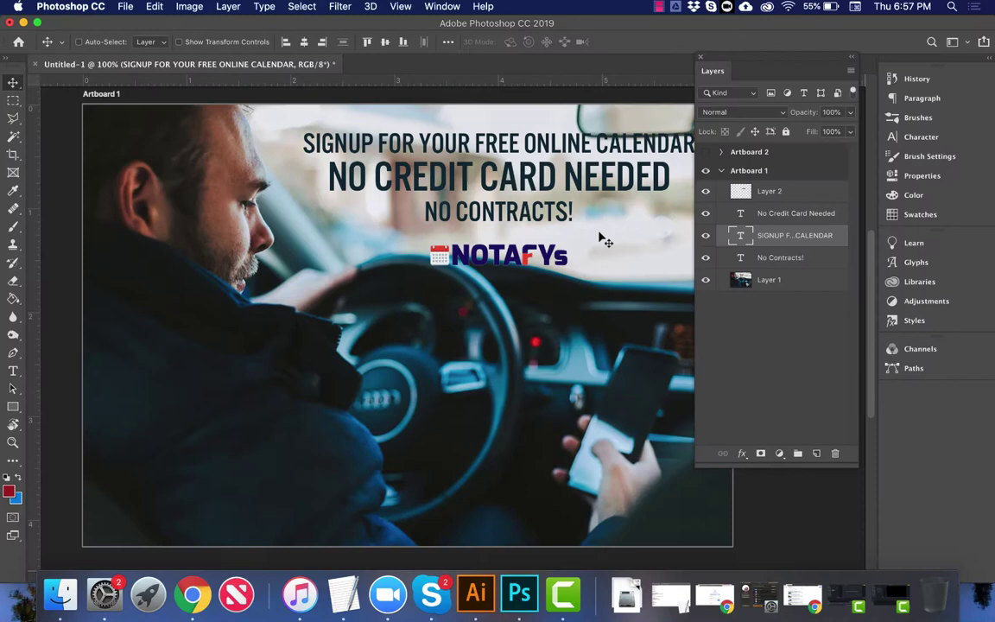
Step: Replace the top line's text with the pasted heading ONLINE SCHEDULING FOR NOTARIES
double_click(736, 236)
key(super+v)
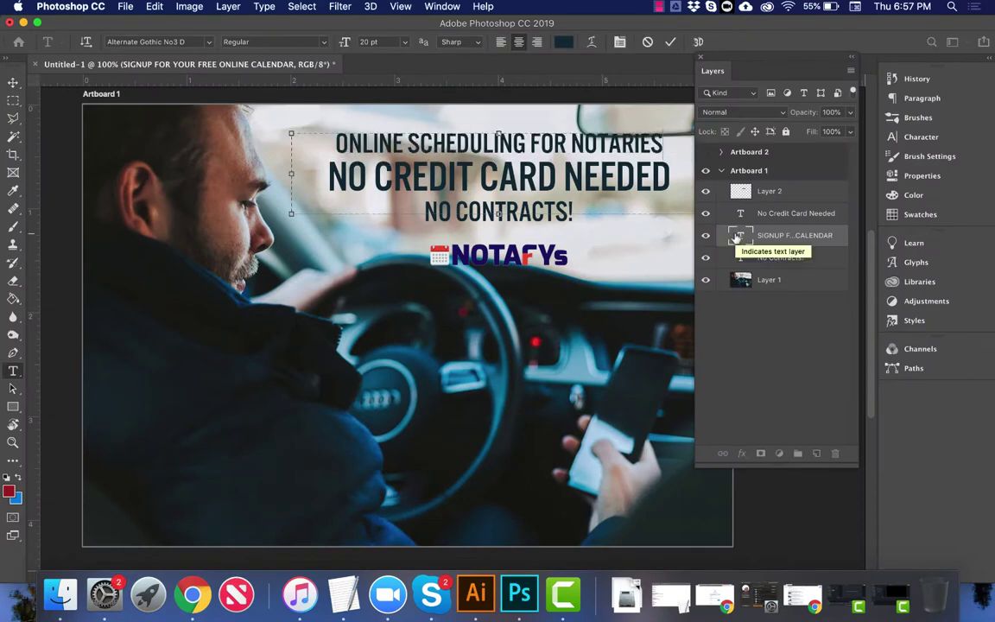
key(Escape)
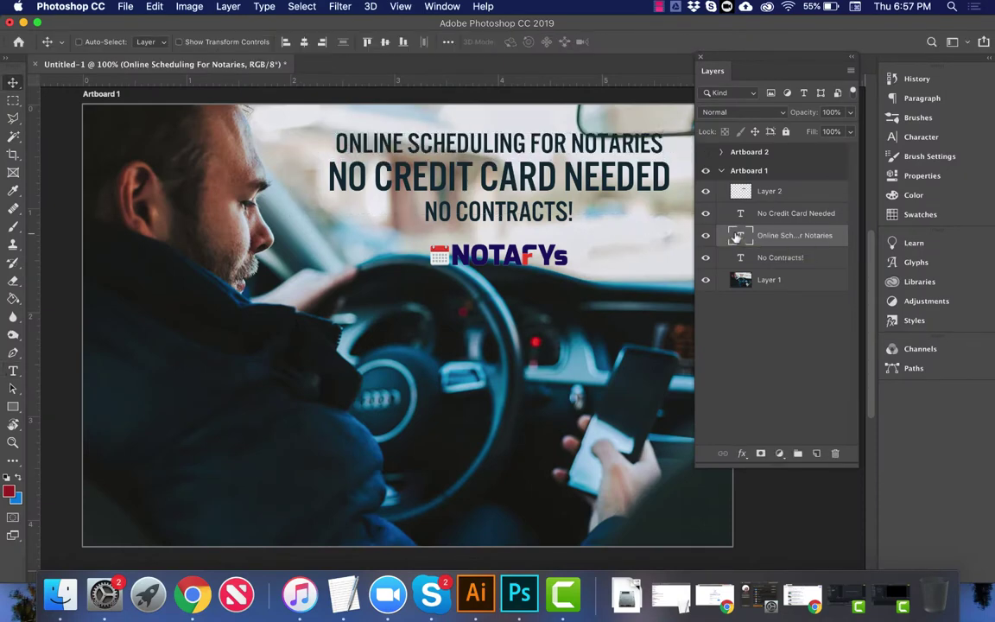
Step: Add 'SIGNUP FOR FREE,' to the start of the No Credit Card Needed line
right_click(522, 183)
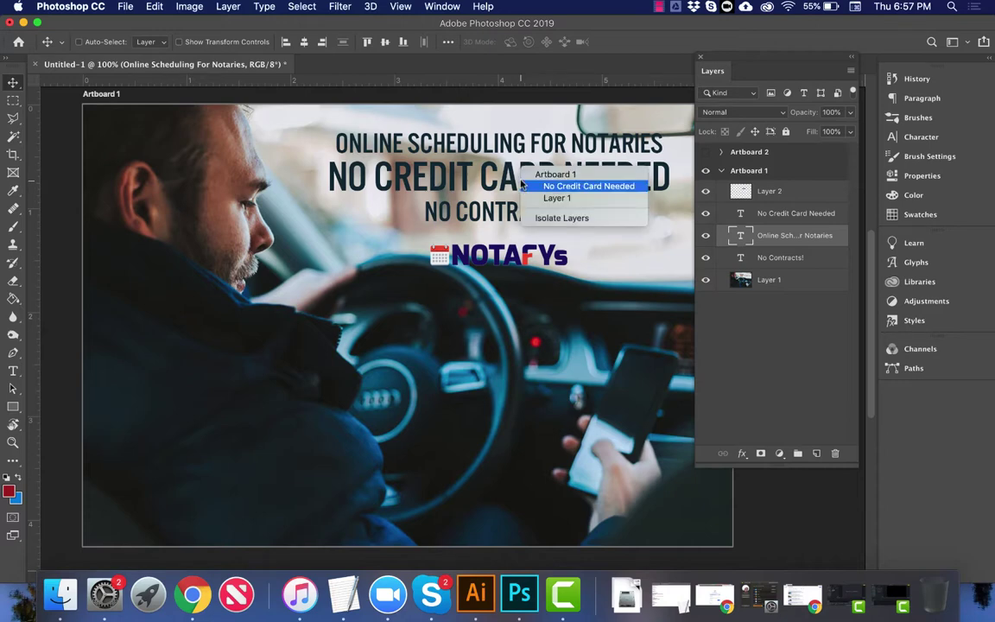
click(587, 185)
double_click(740, 215)
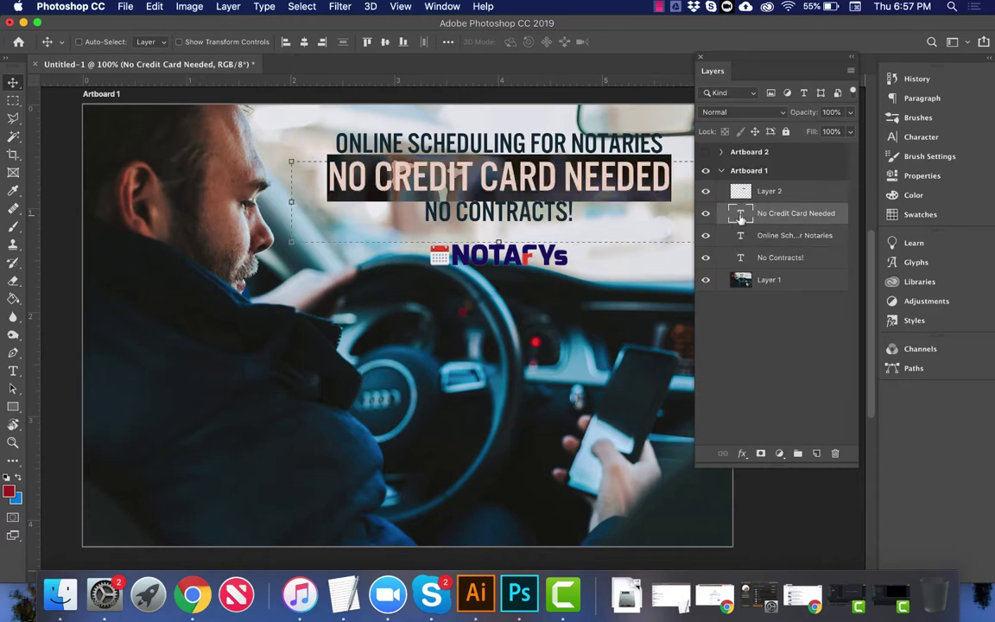
click(306, 178)
text(SIGNUP F)
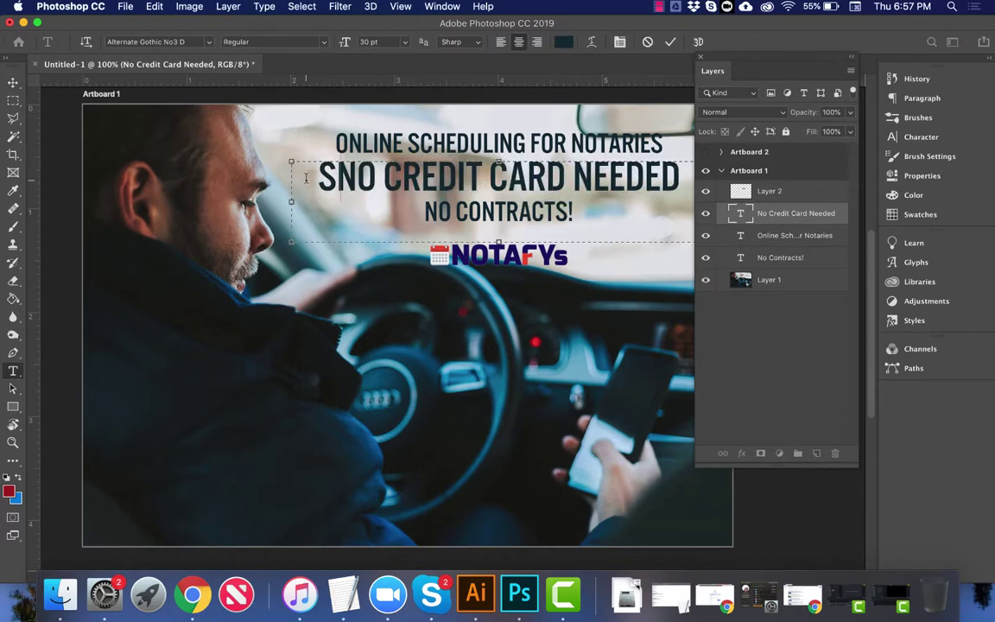
text(OR FREE, NO CREDIT)
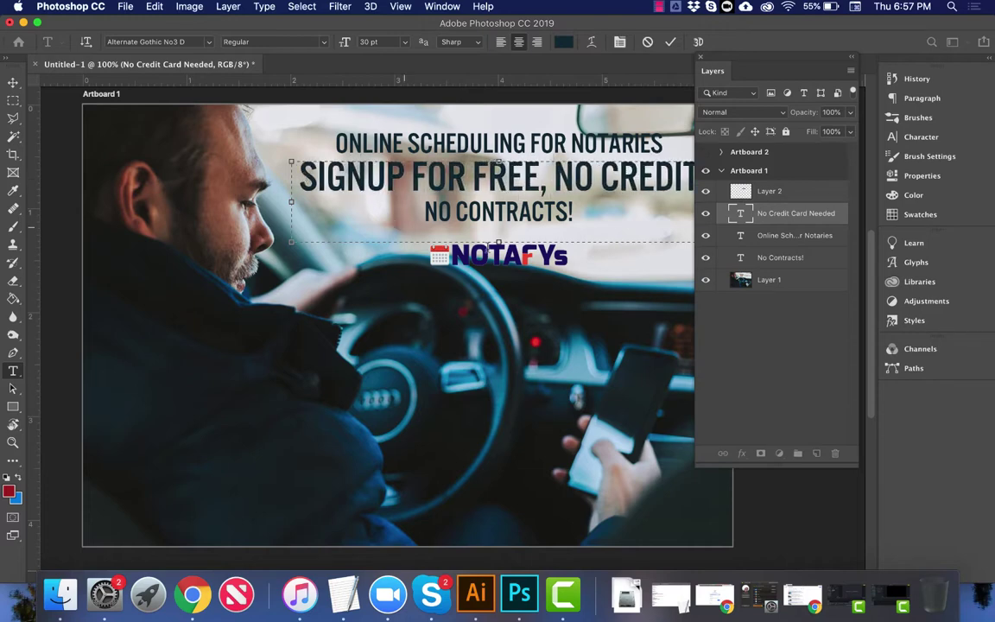
Step: Set the signup line to 19 pt, add '!' and shrink its text box to fit
key(super+a)
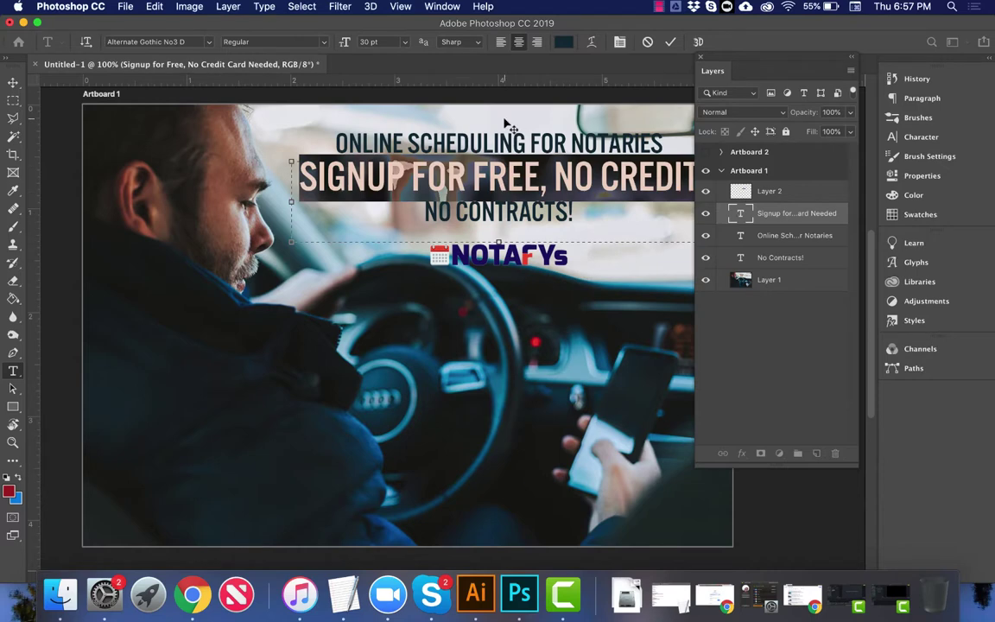
click(370, 41)
click(851, 56)
text(20)
key(Return)
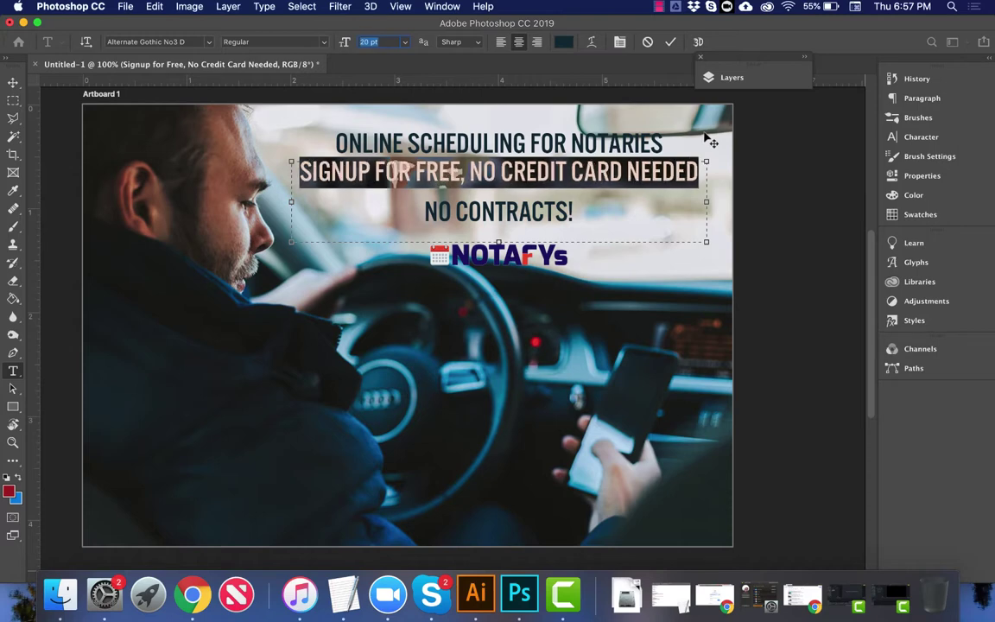
text(19)
click(699, 172)
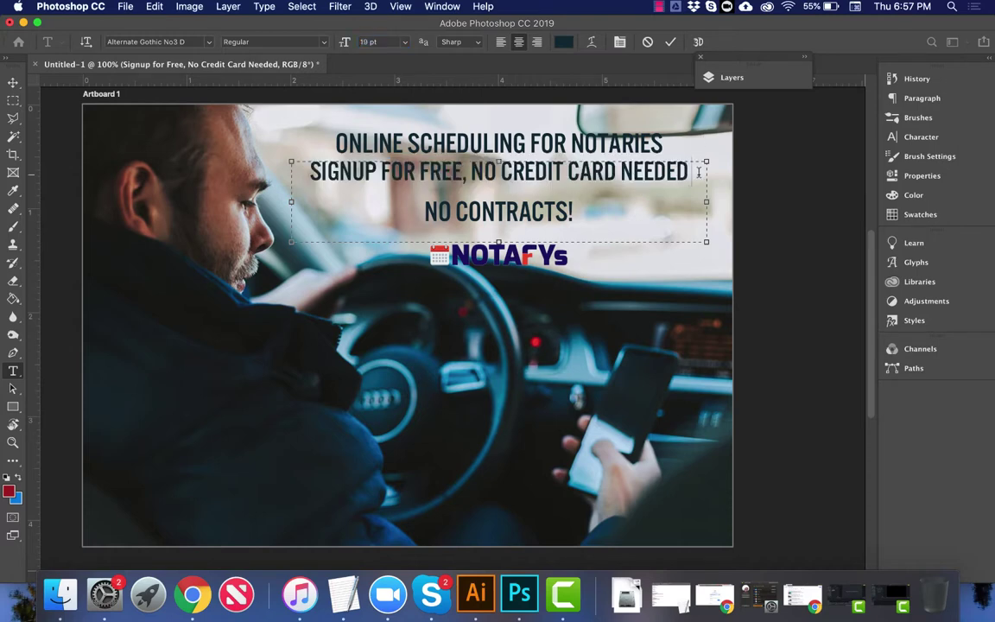
text(!)
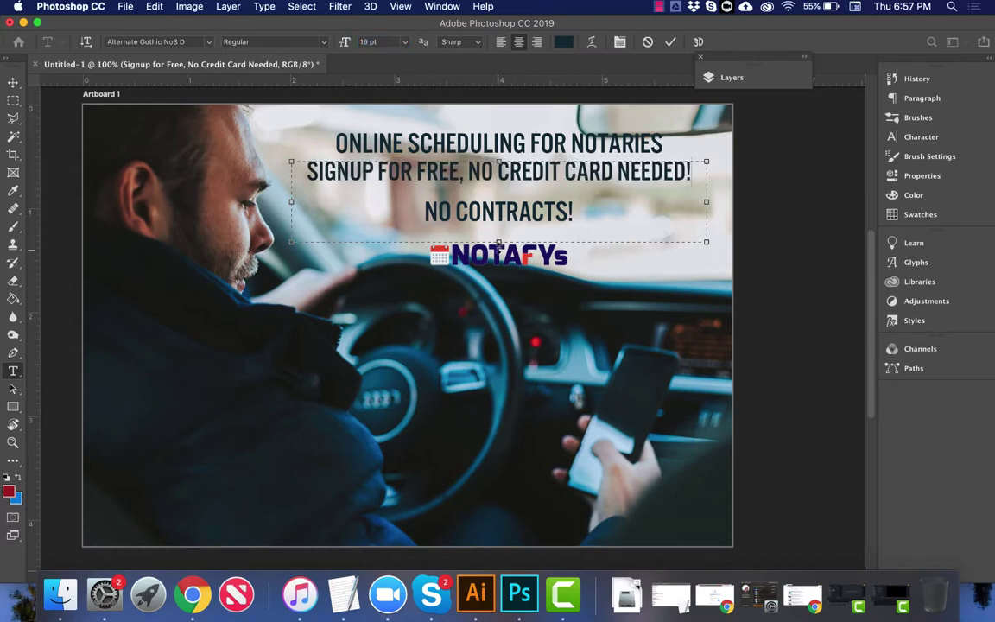
drag(499, 243, 498, 189)
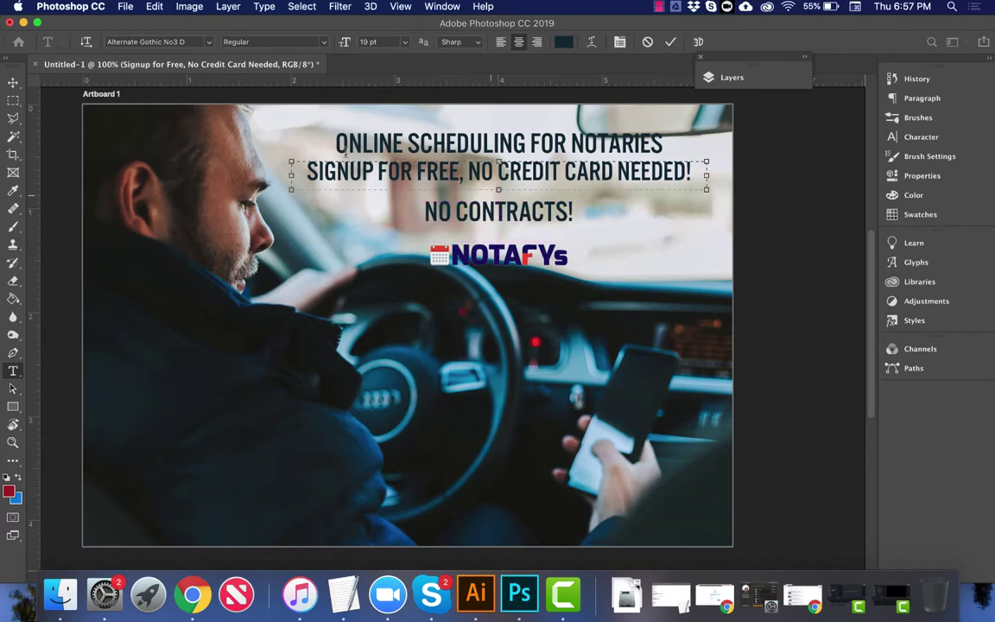
Step: Delete the NO CONTRACTS! line and move the signup line lower
click(11, 82)
right_click(432, 203)
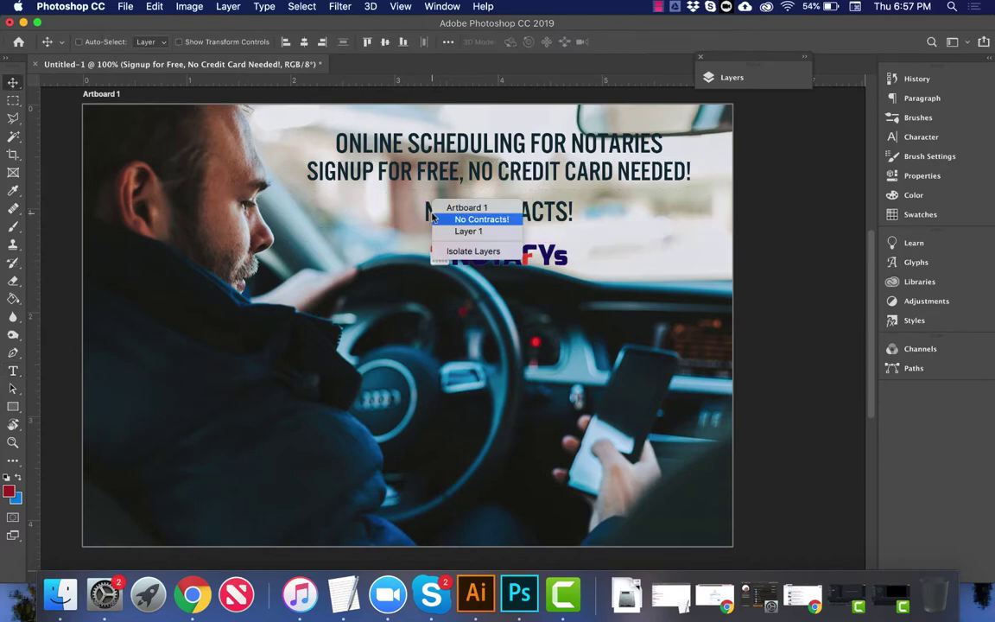
click(466, 218)
key(Delete)
right_click(497, 162)
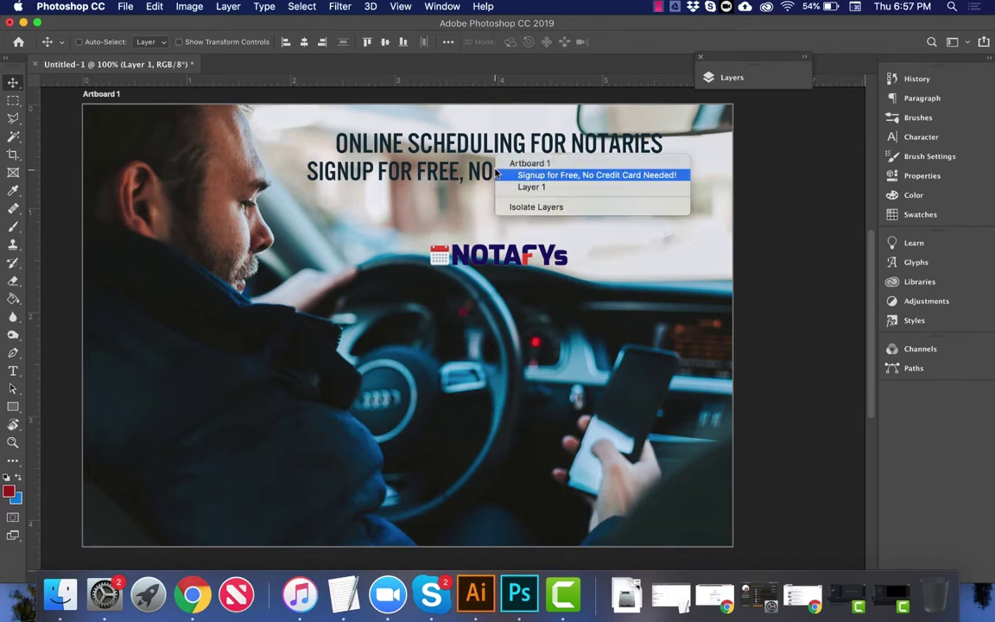
key(Escape)
double_click(497, 172)
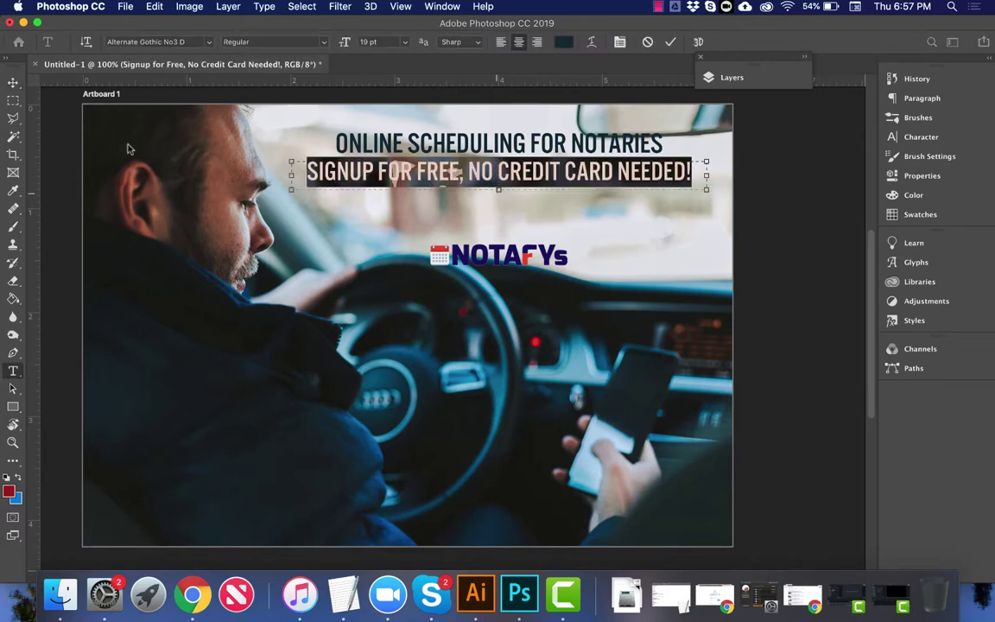
click(13, 82)
drag(529, 168, 530, 195)
Step: Move the NOTAFYs logo up above the top text lines
right_click(498, 252)
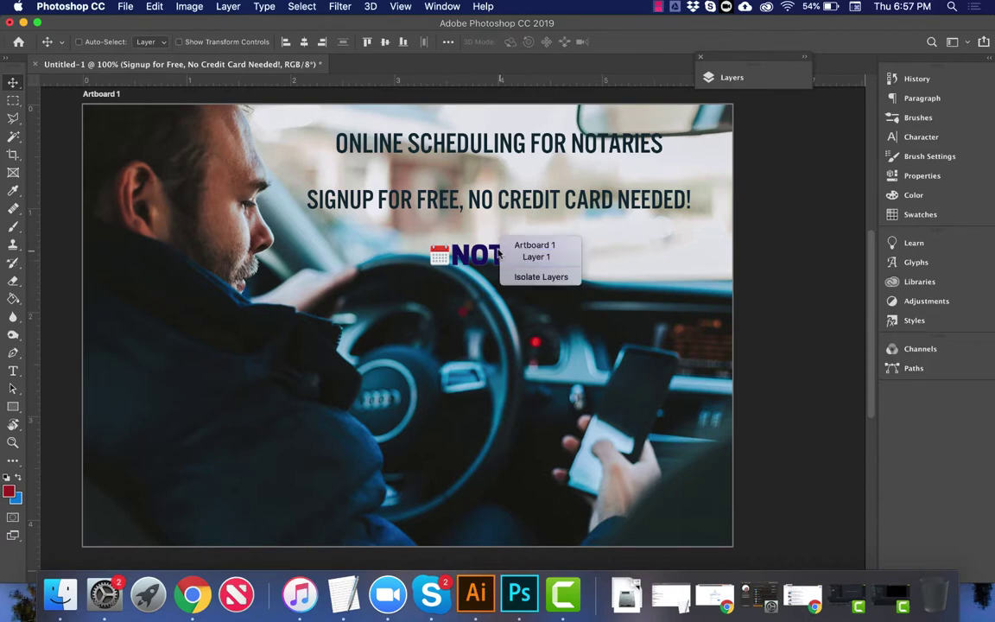
key(Escape)
right_click(501, 249)
click(533, 267)
drag(533, 266, 510, 152)
Step: Shrink the ONLINE SCHEDULING FOR NOTARIES text box to one line and place it below the logo
right_click(604, 153)
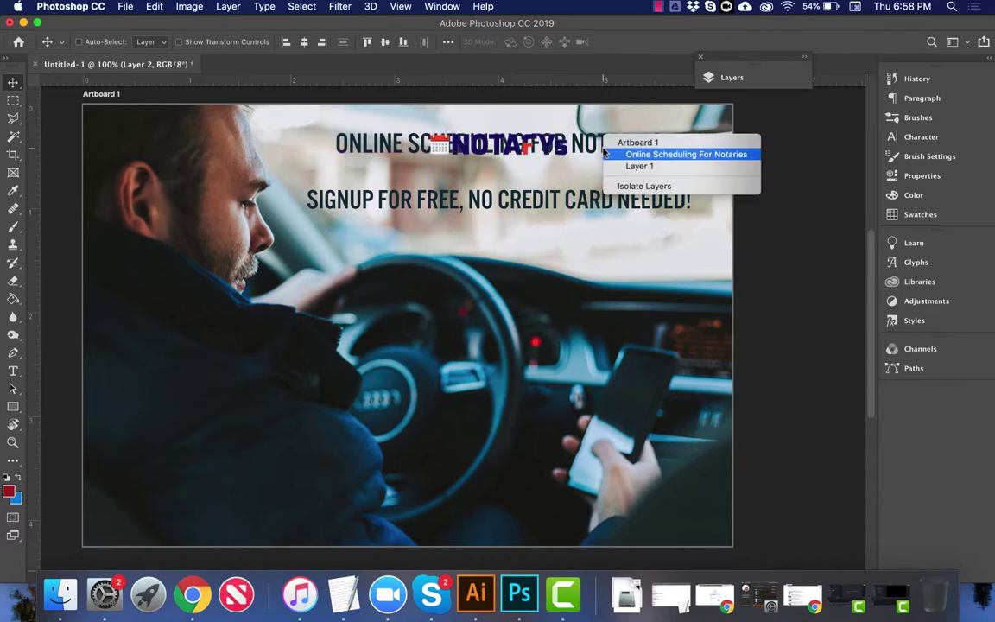
click(605, 154)
double_click(605, 167)
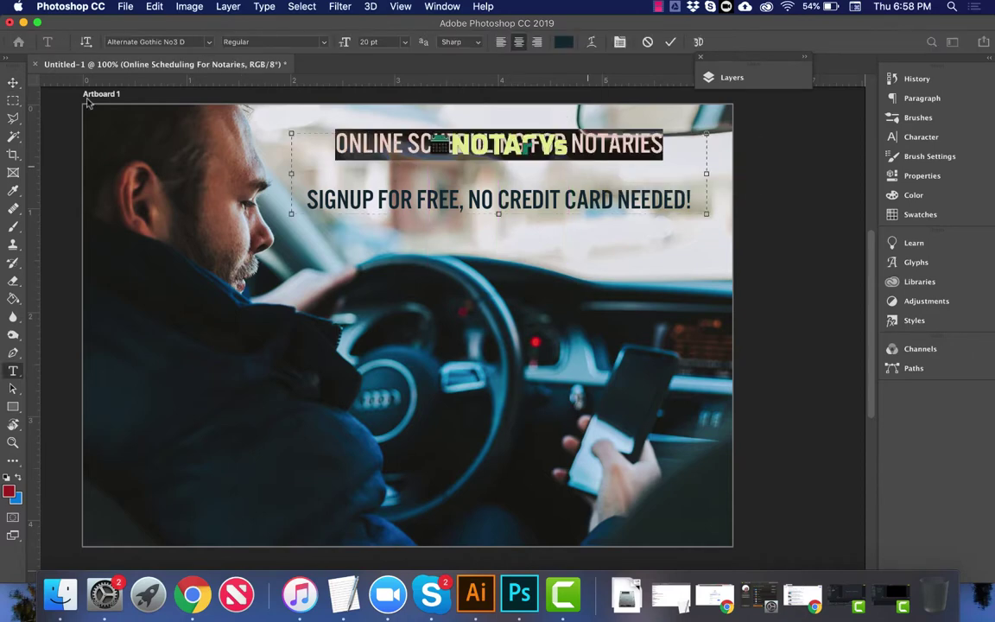
drag(498, 216, 499, 155)
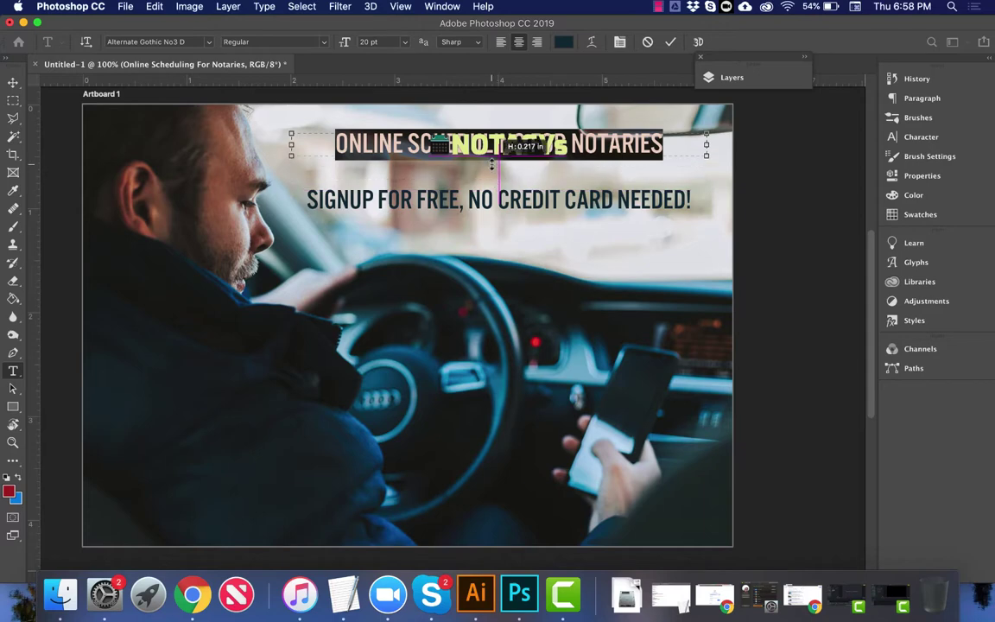
click(13, 81)
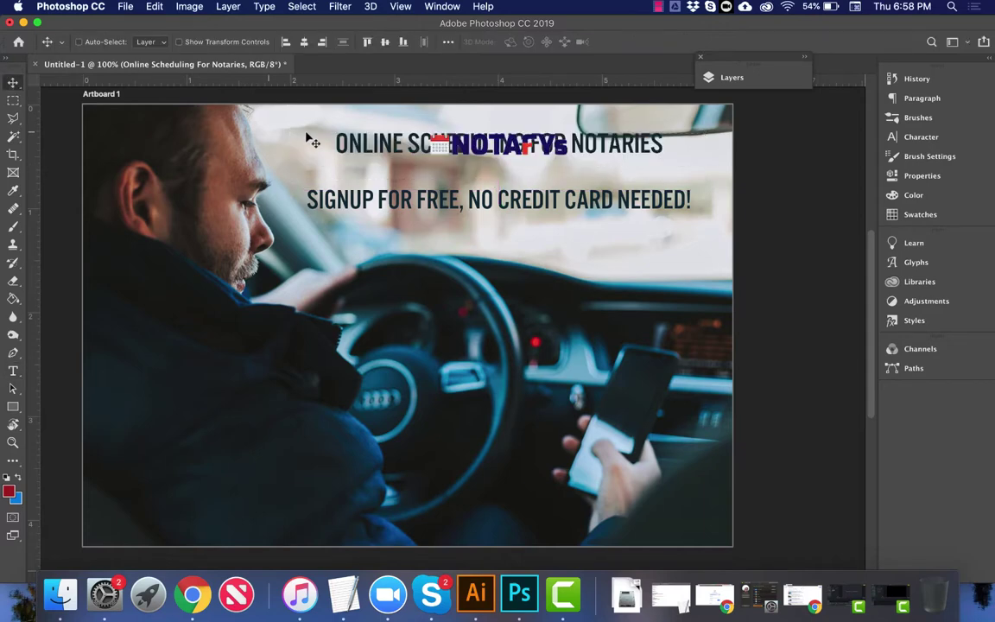
drag(475, 143, 475, 165)
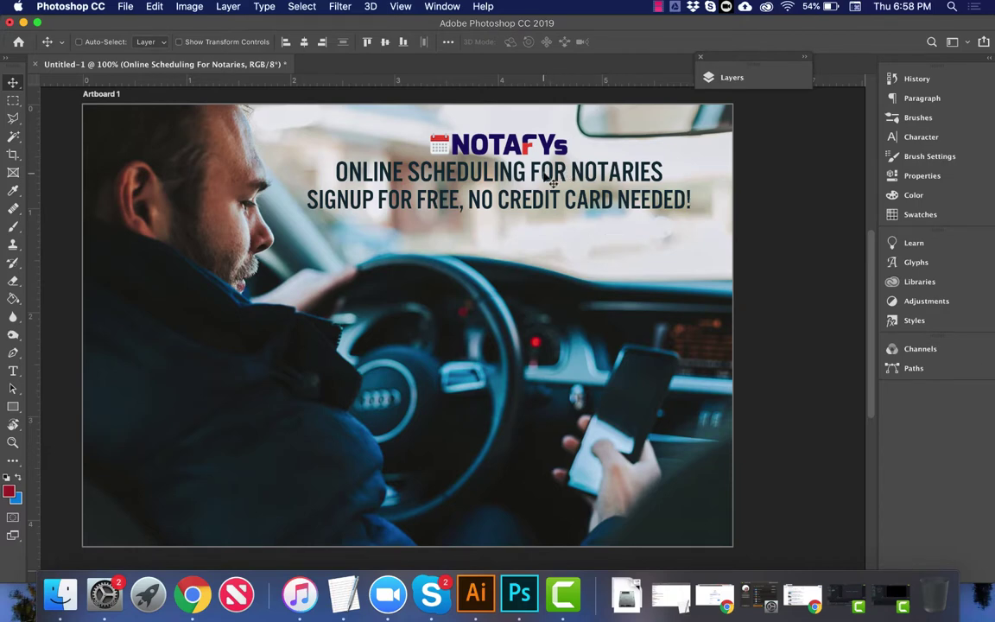
Step: Lasso-select the bright windscreen area behind the man's head and header, targeting the photo layer
click(13, 118)
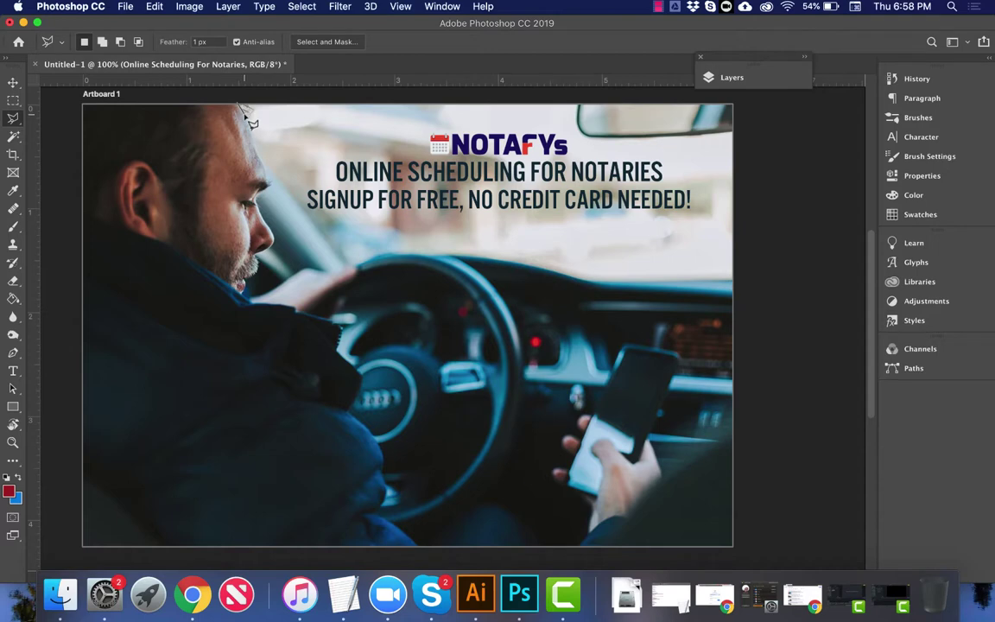
mouse_move(250, 121)
mouse_down()
mouse_move(327, 254)
mouse_move(351, 266)
mouse_move(428, 254)
mouse_move(521, 274)
mouse_up()
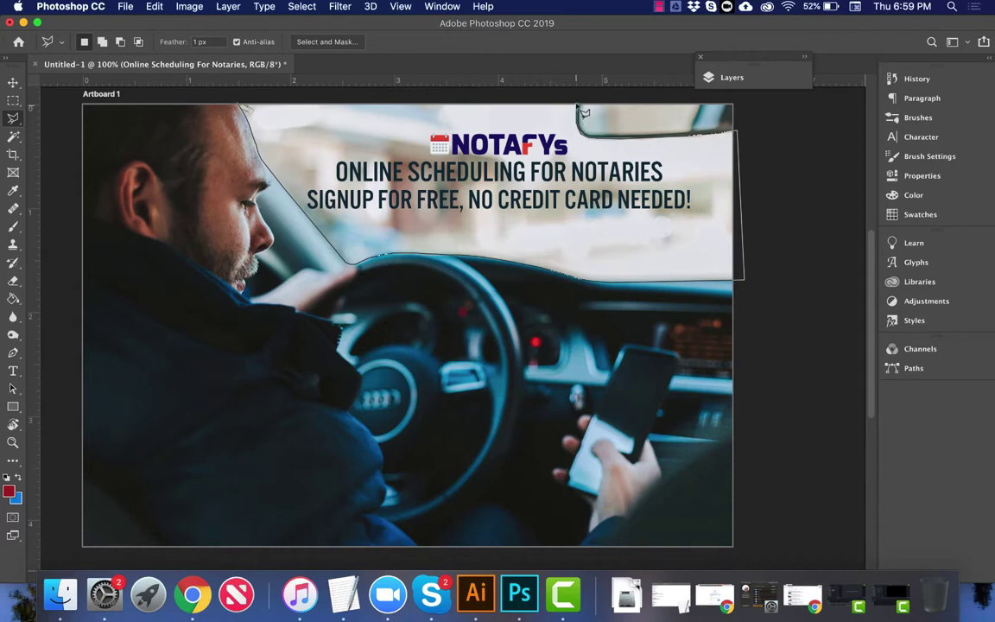
click(244, 101)
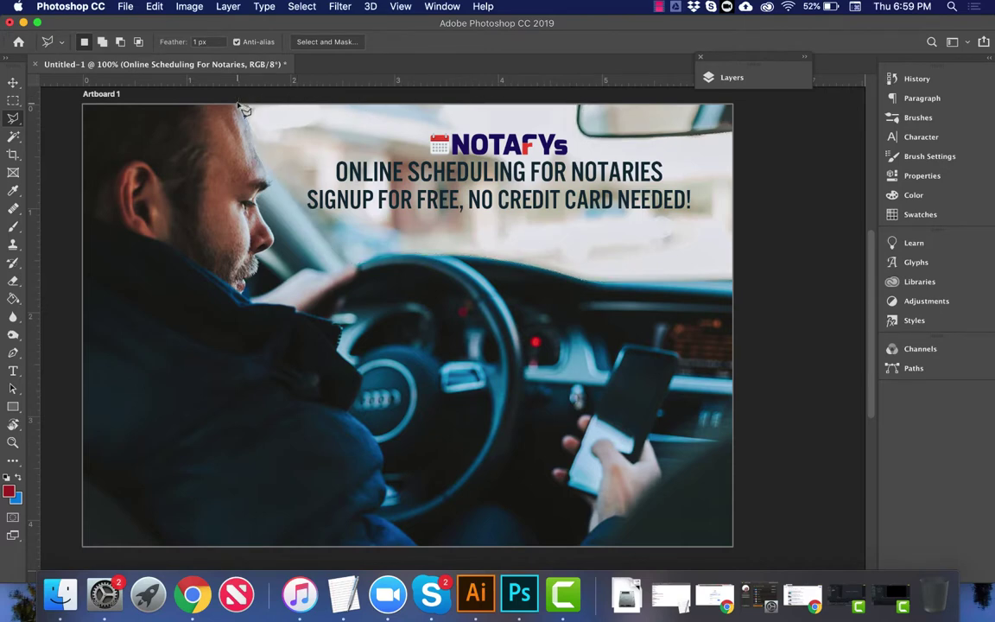
click(13, 118)
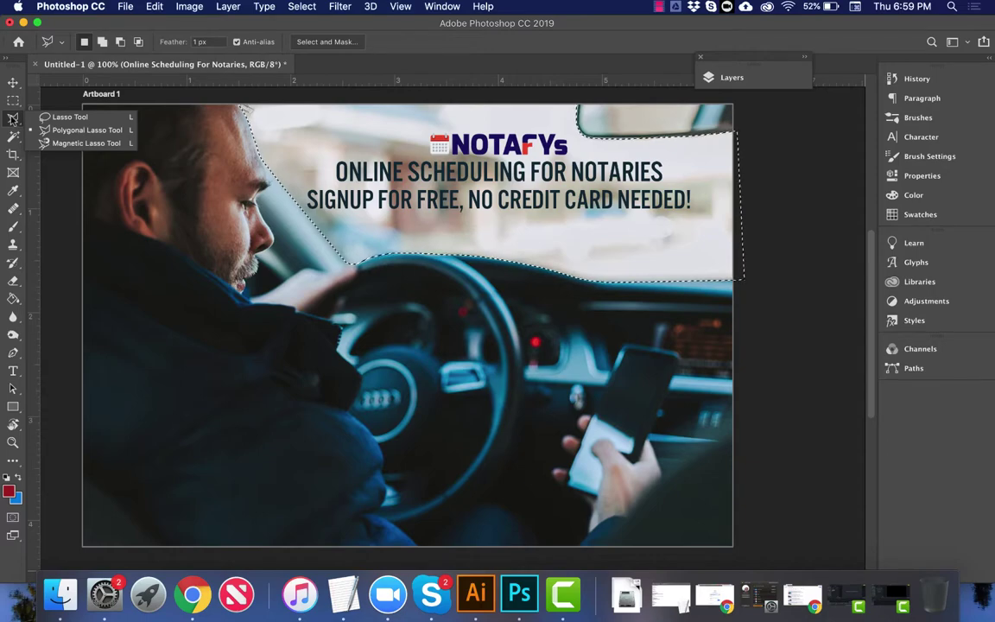
click(13, 117)
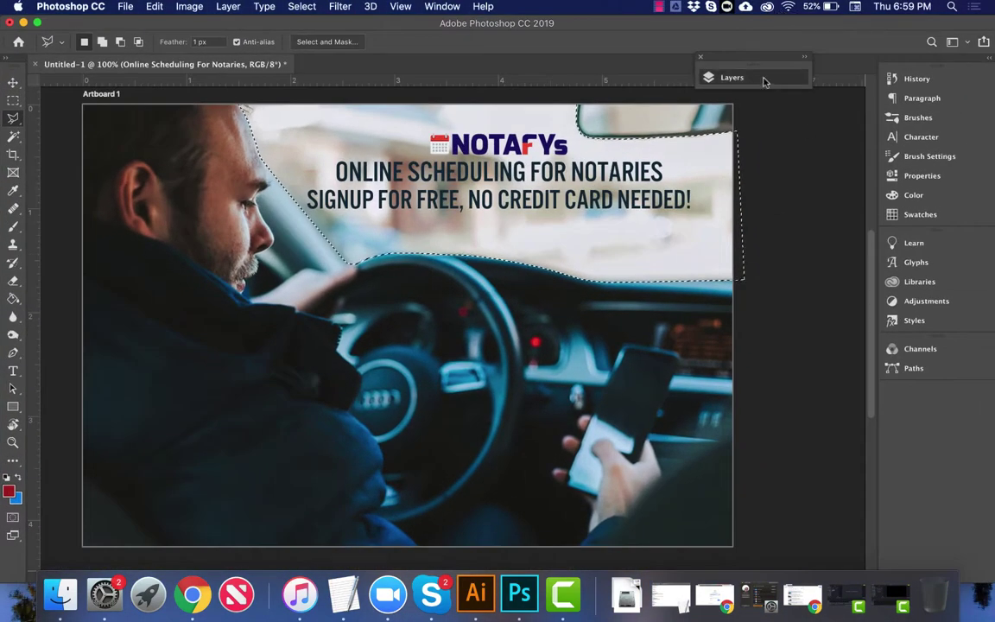
click(764, 80)
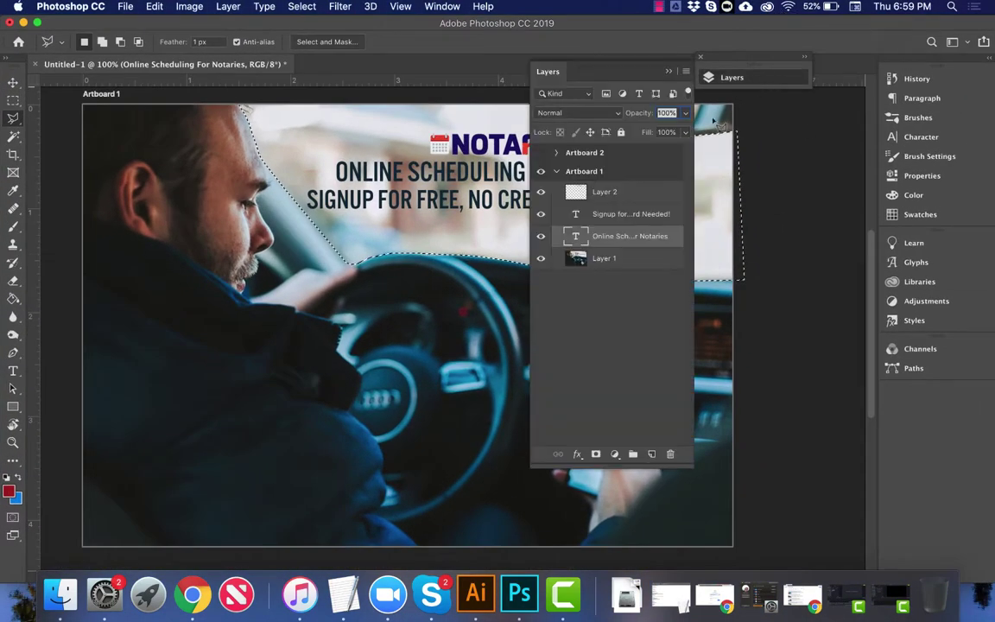
click(620, 258)
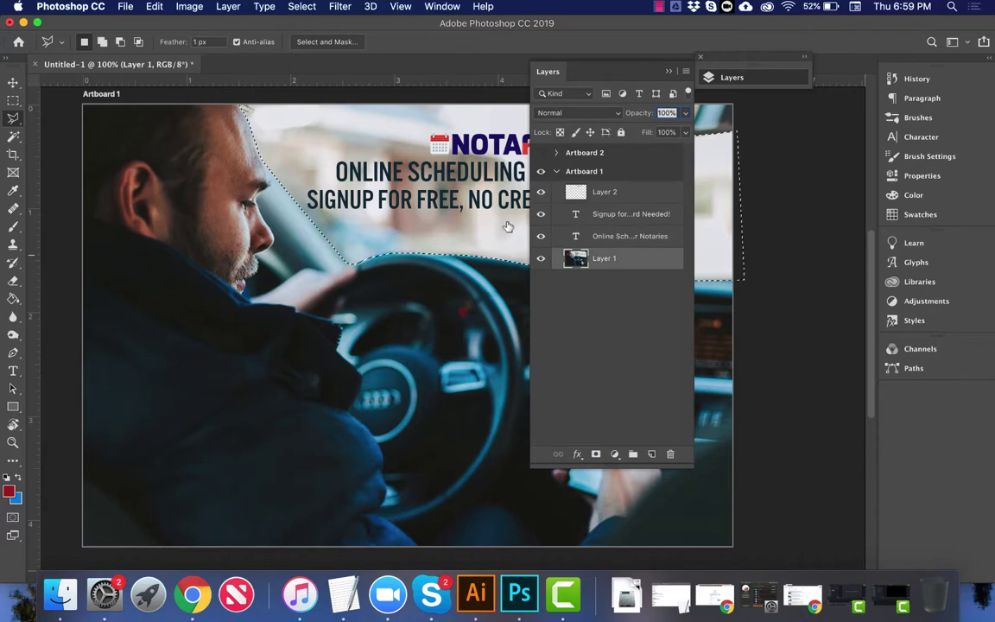
Step: Copy the selected background to a new layer with Layer Via Copy and set Lightness to +42
right_click(437, 235)
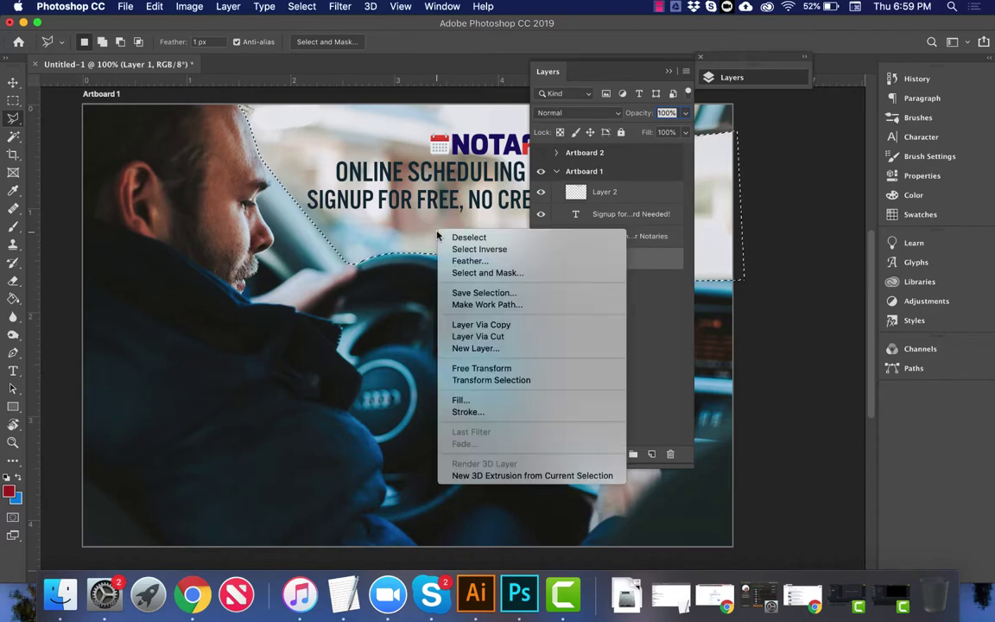
click(472, 325)
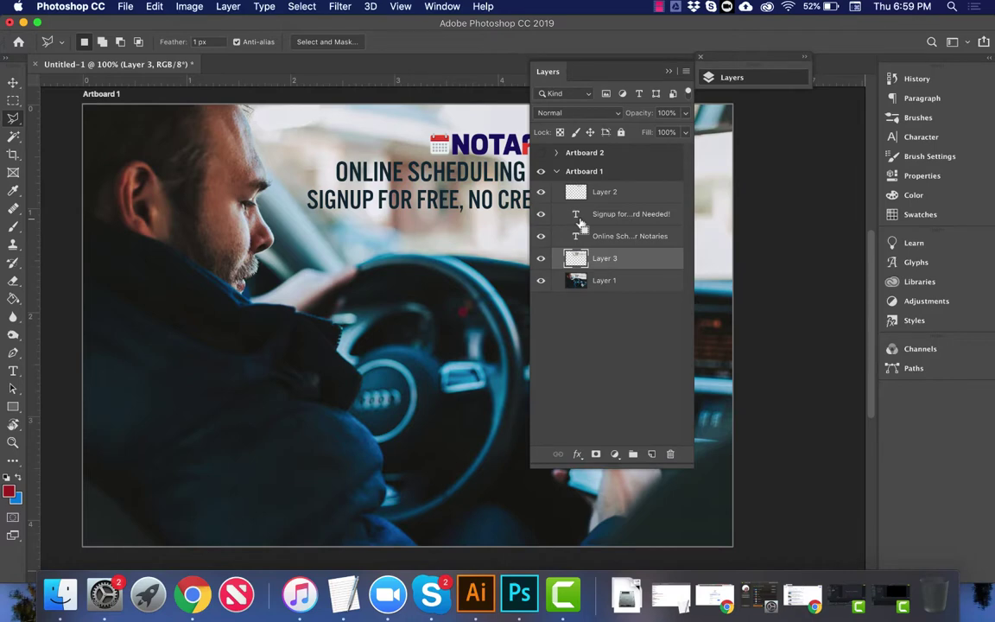
key(super+u)
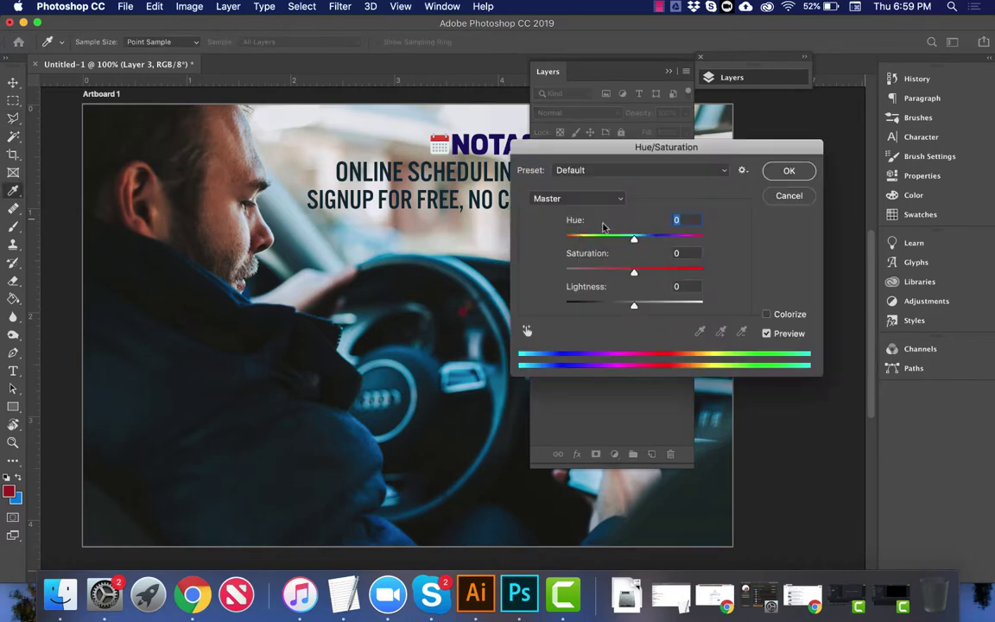
drag(634, 305, 664, 308)
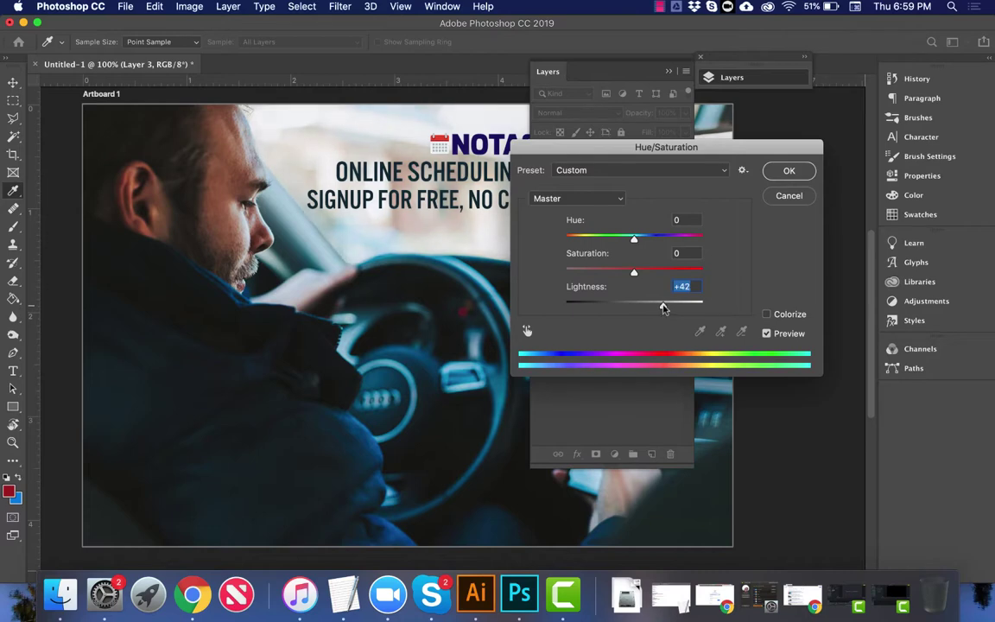
key(Return)
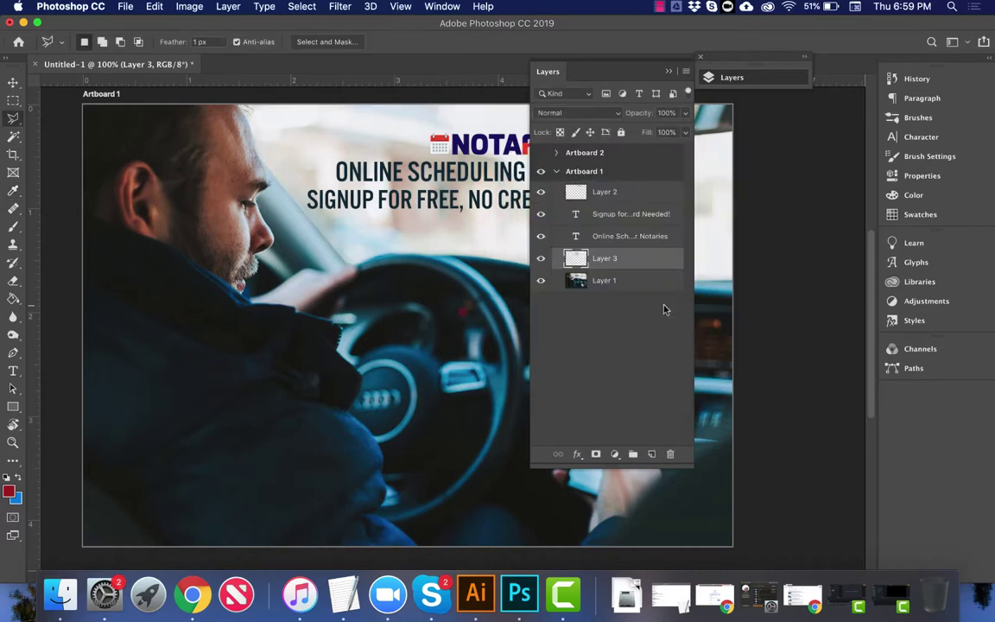
click(671, 69)
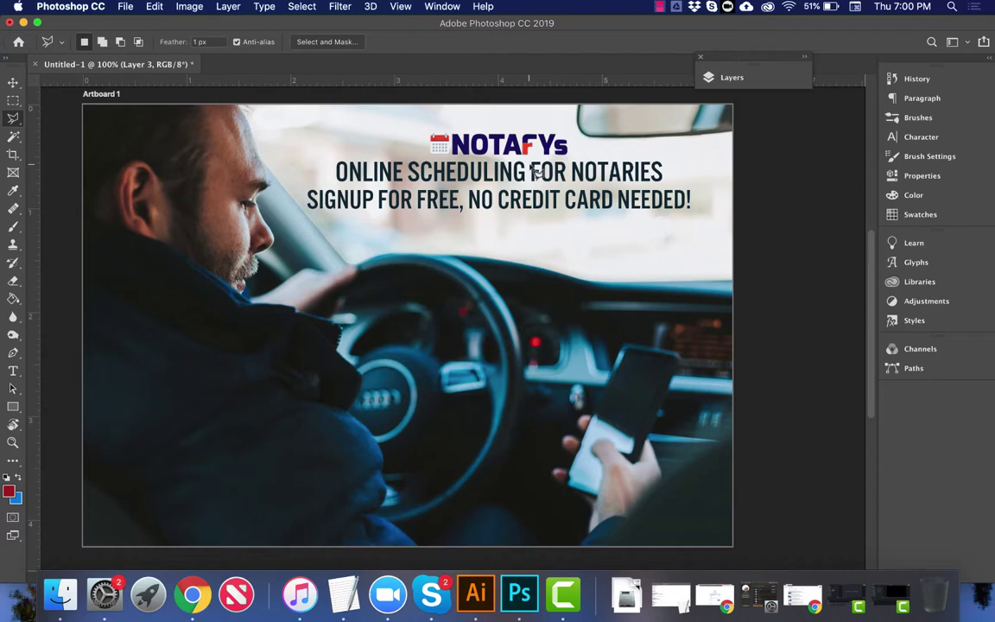
Step: Break the signup text into 'SIGNUP FOR FREE' and 'NO CREDIT CARD NEEDED!' on two lines
key(t)
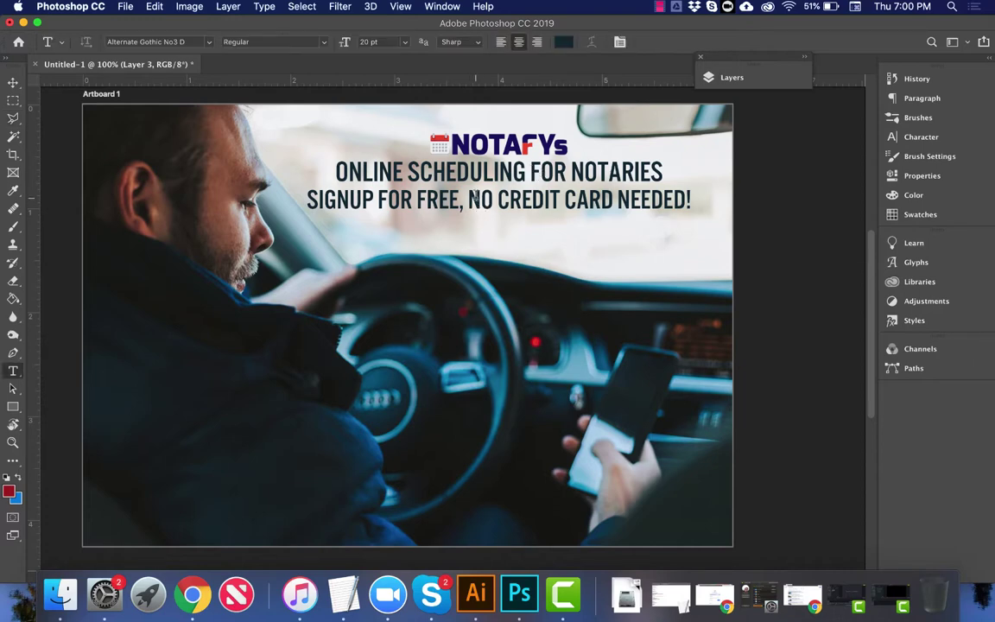
click(467, 200)
key(BackSpace)
key(BackSpace)
key(Delete)
key(Delete)
key(Delete)
key(Delete)
key(Delete)
key(Delete)
key(Delete)
key(Delete)
key(Delete)
key(Delete)
key(Delete)
key(Delete)
key(Delete)
key(Delete)
key(Delete)
key(Delete)
key(Delete)
key(Delete)
key(Delete)
key(Delete)
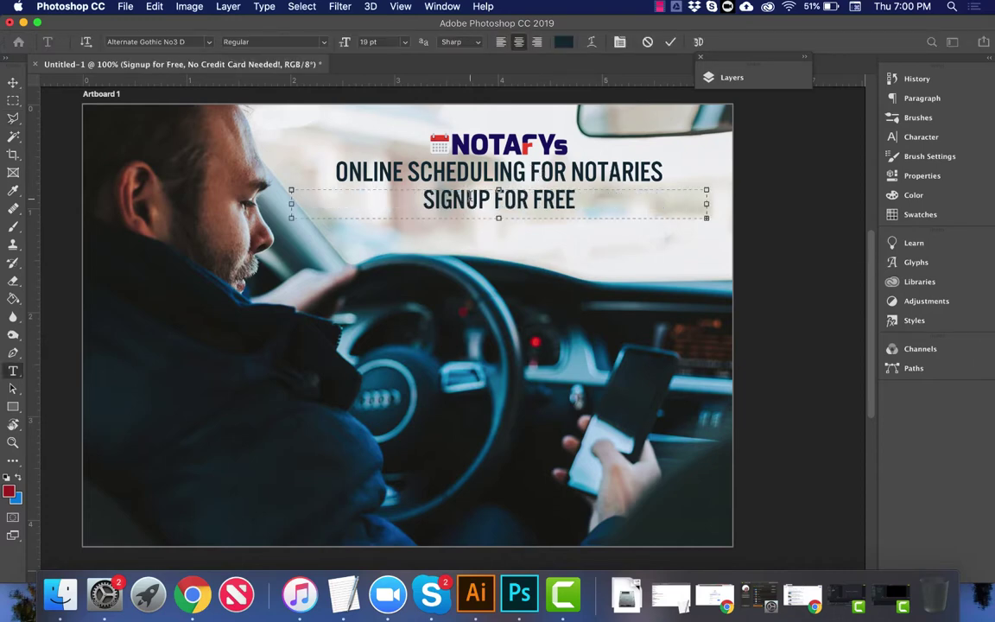
drag(499, 220, 500, 245)
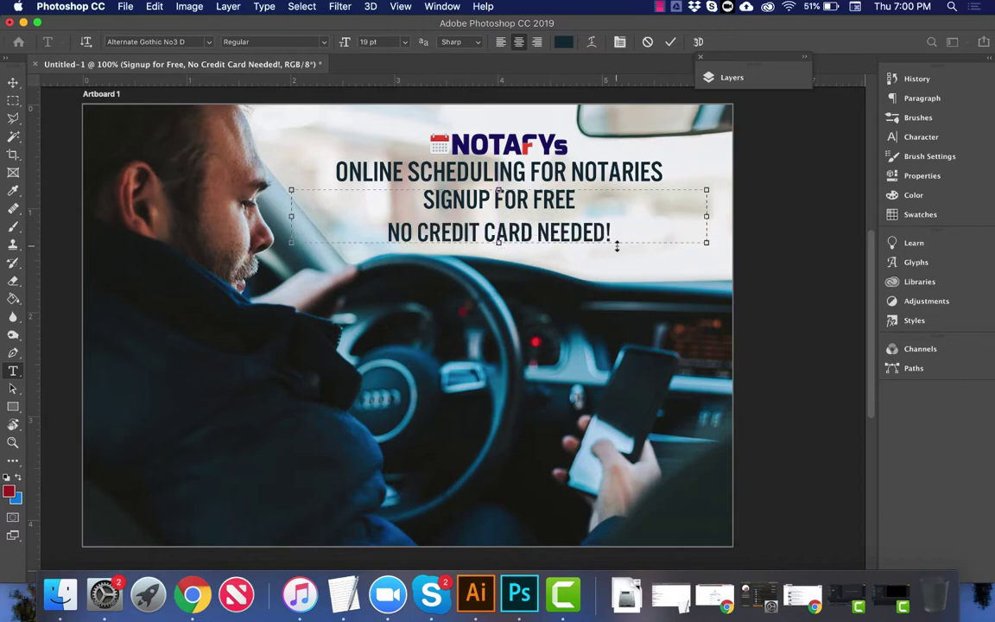
Step: Colour both signup lines the logo's navy 1b1464
drag(611, 233, 404, 186)
click(560, 41)
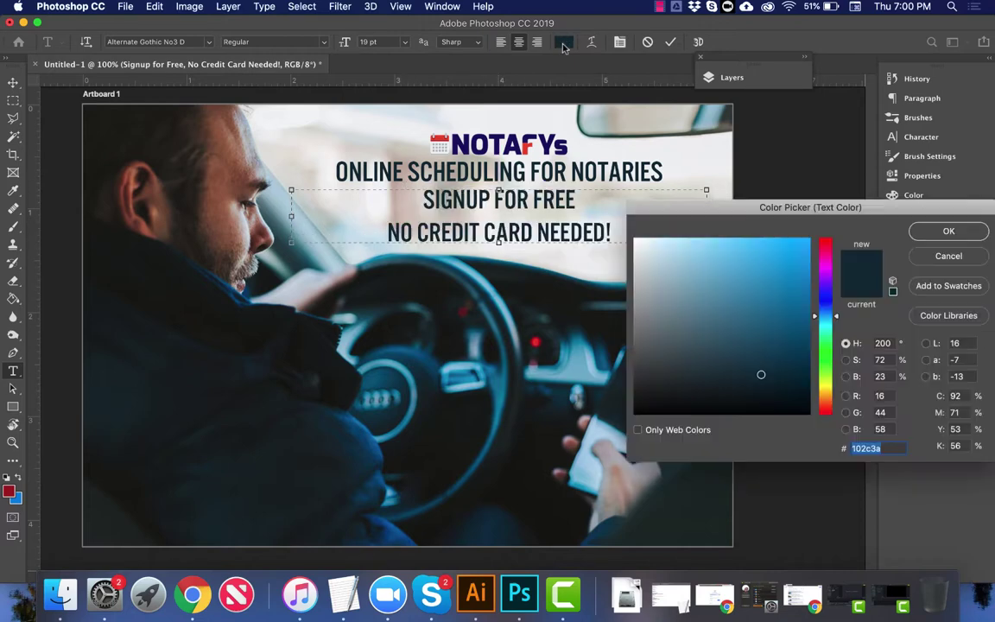
click(499, 133)
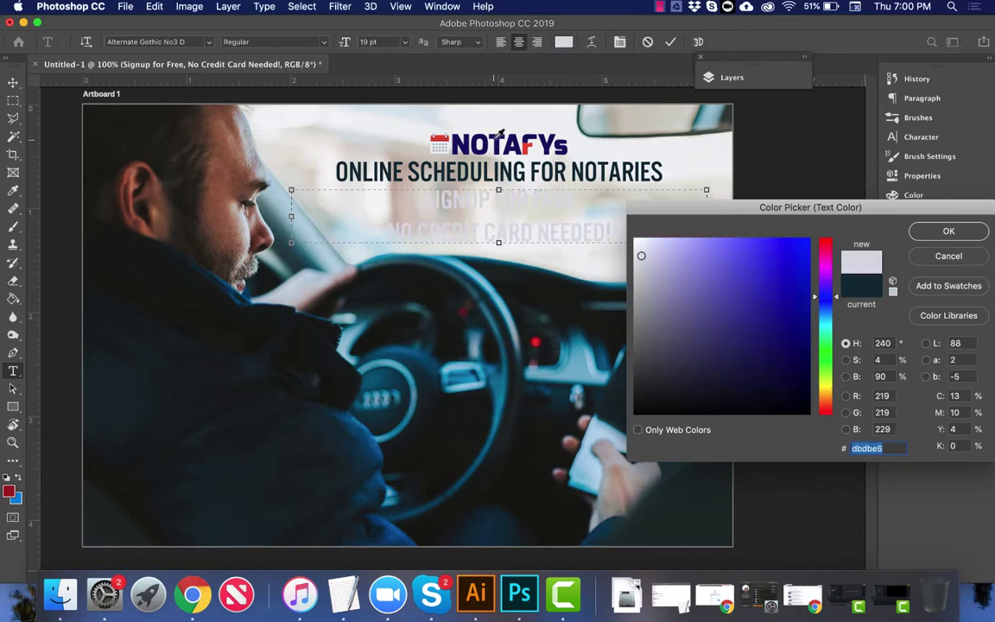
click(451, 136)
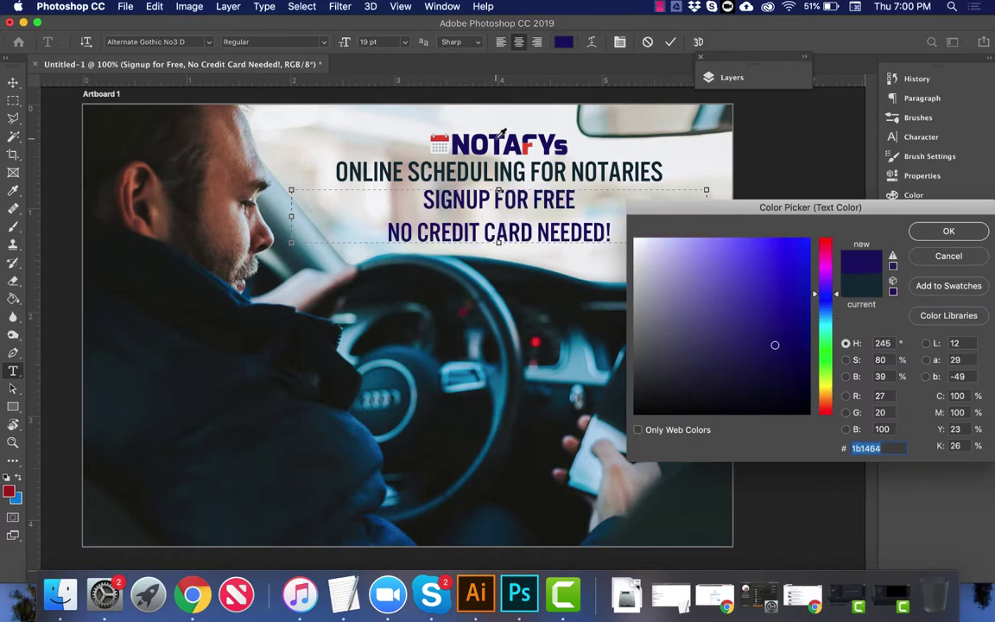
key(Return)
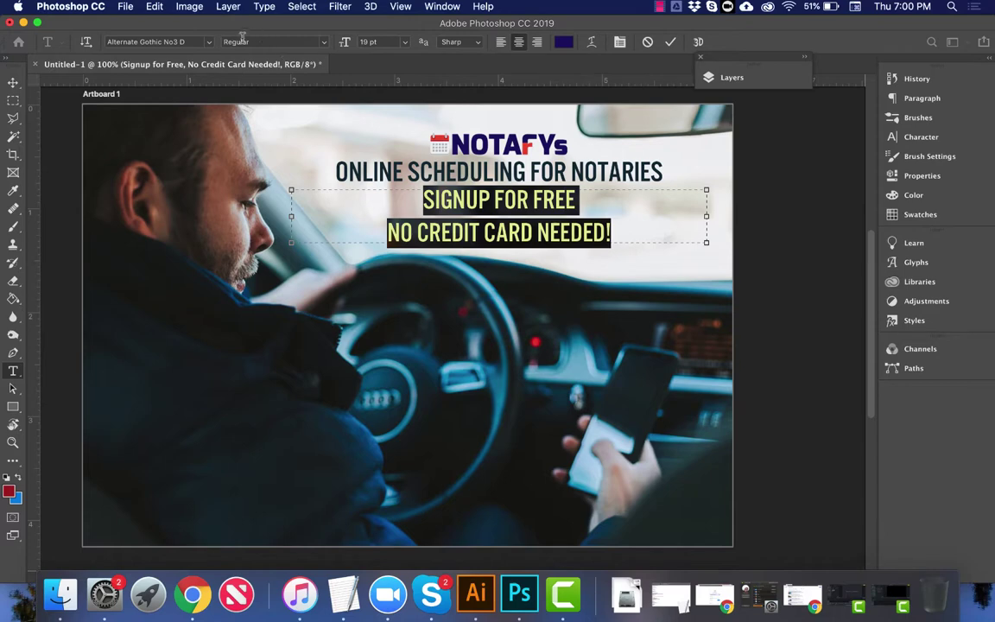
click(13, 83)
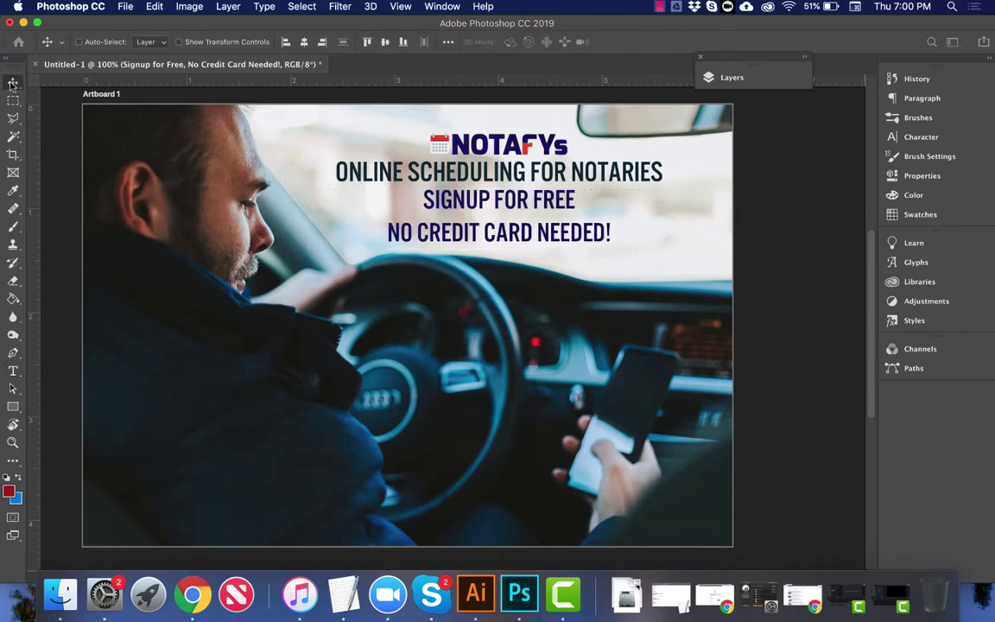
Step: Inspect the notafys.com headline styles in Chrome to read its Avenir heavy font, then return to Photoshop
key(super+Tab)
right_click(332, 275)
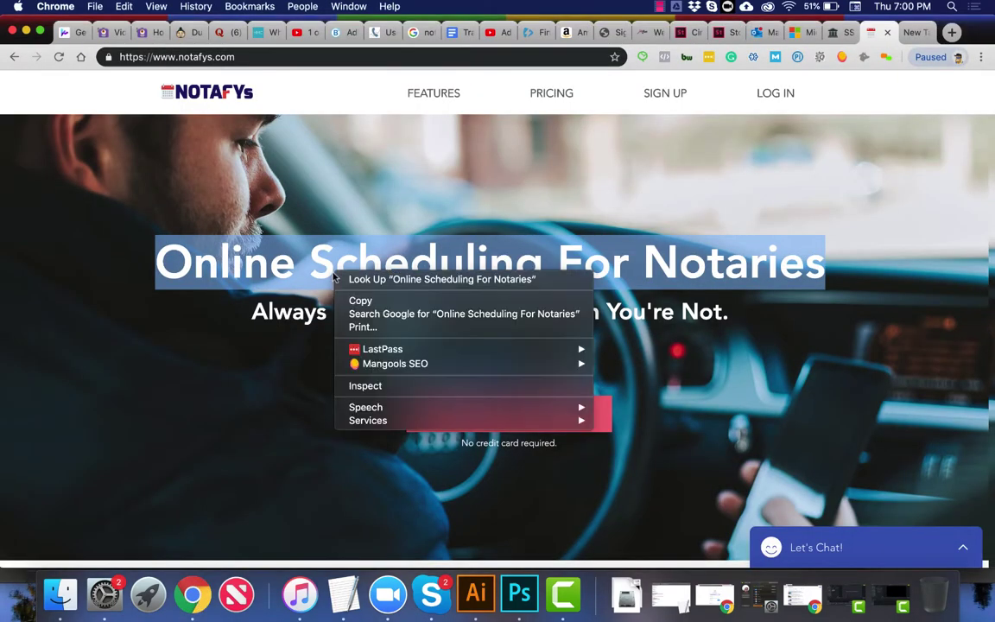
click(366, 386)
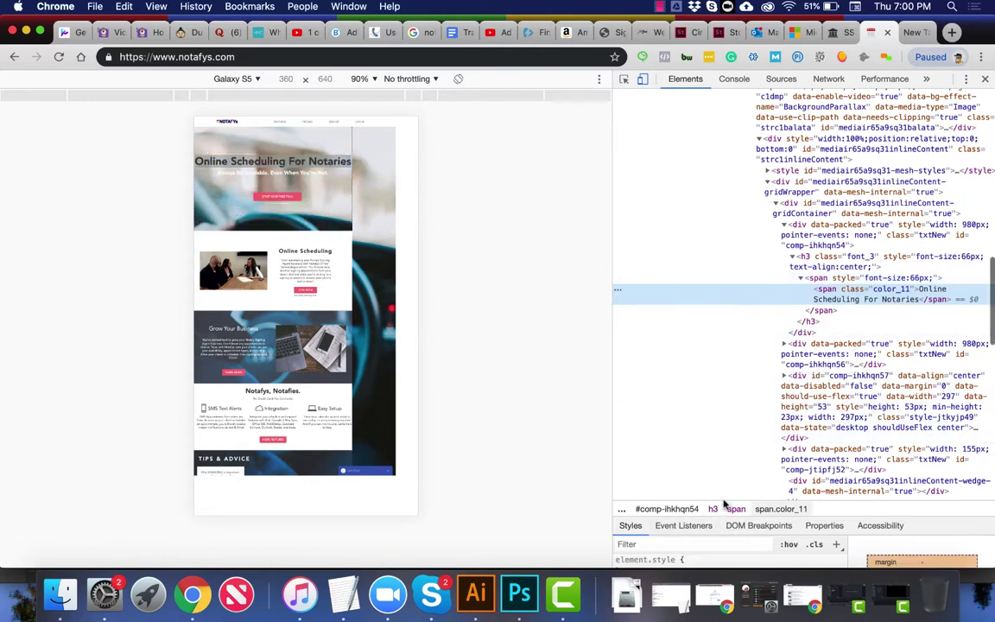
drag(825, 515, 813, 324)
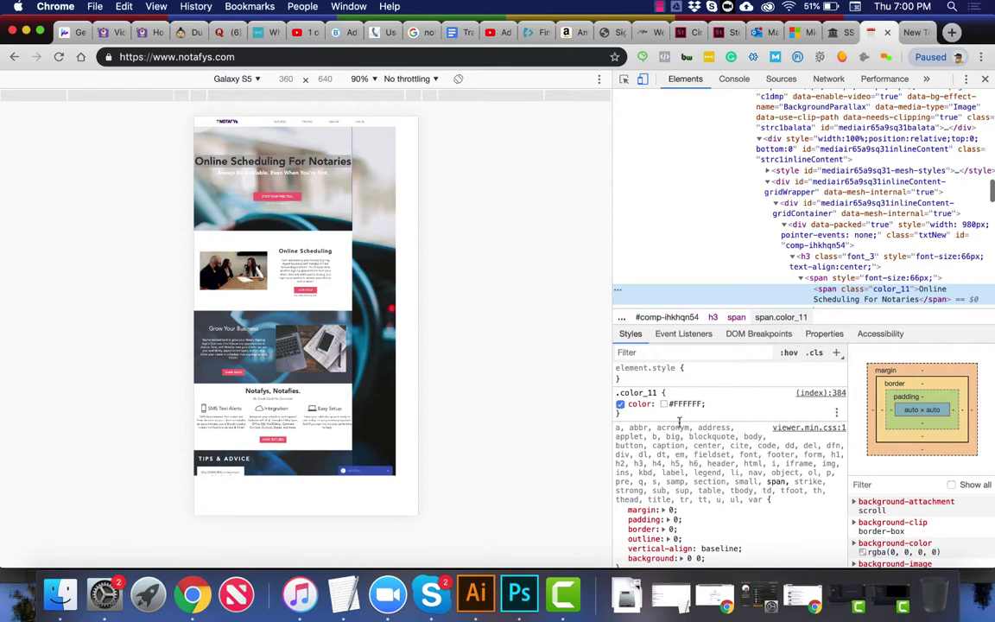
scroll(692, 495, down, 5)
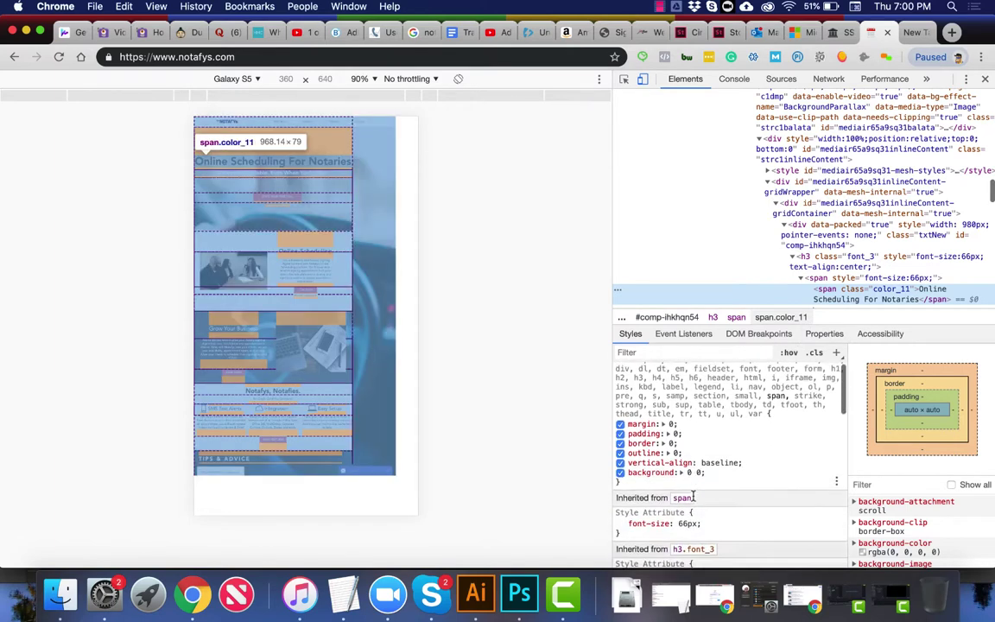
scroll(678, 466, down, 5)
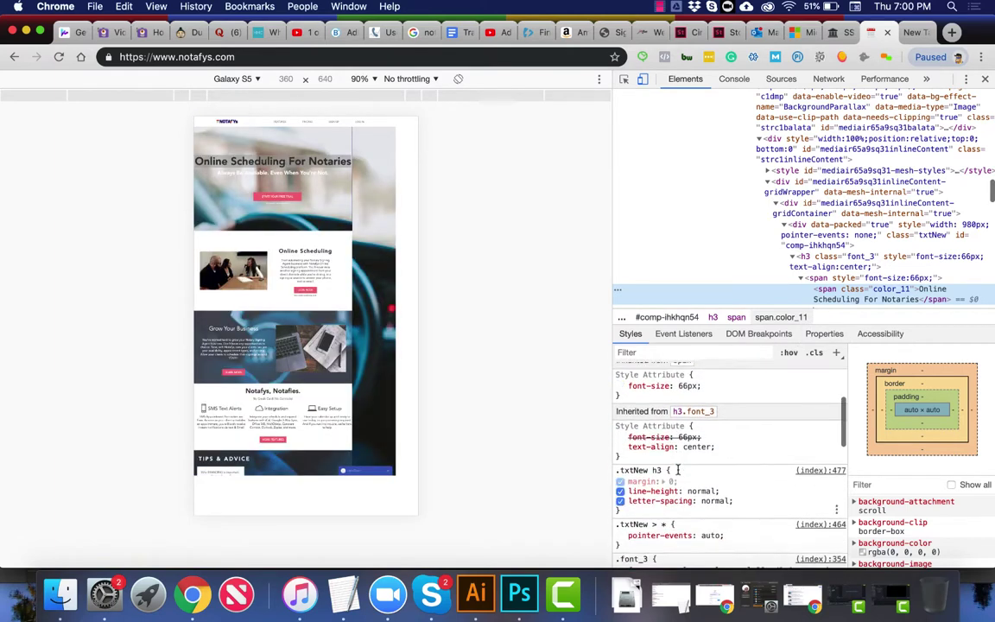
scroll(678, 467, down, 3)
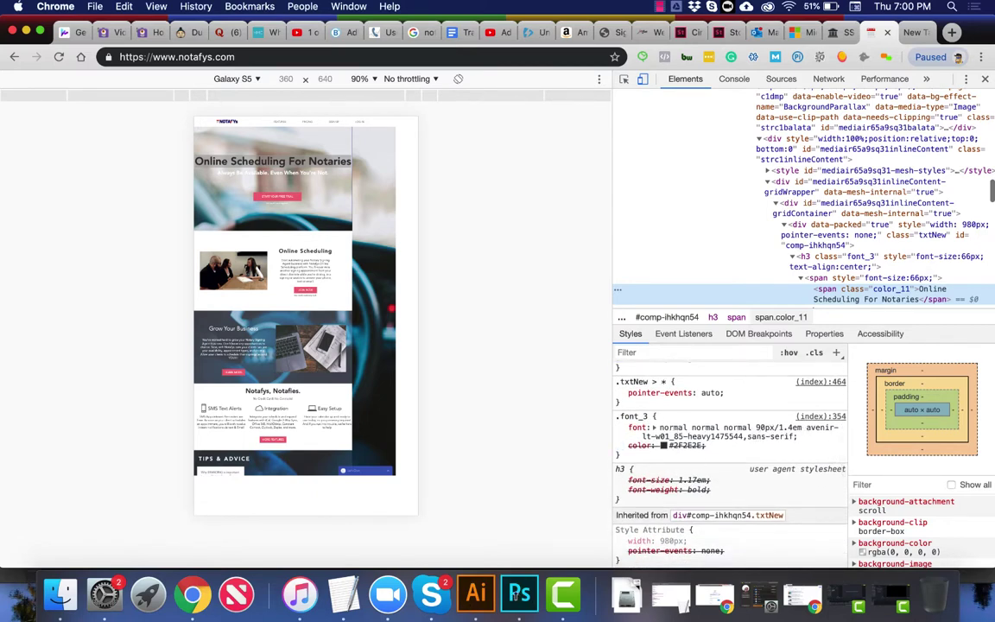
click(517, 595)
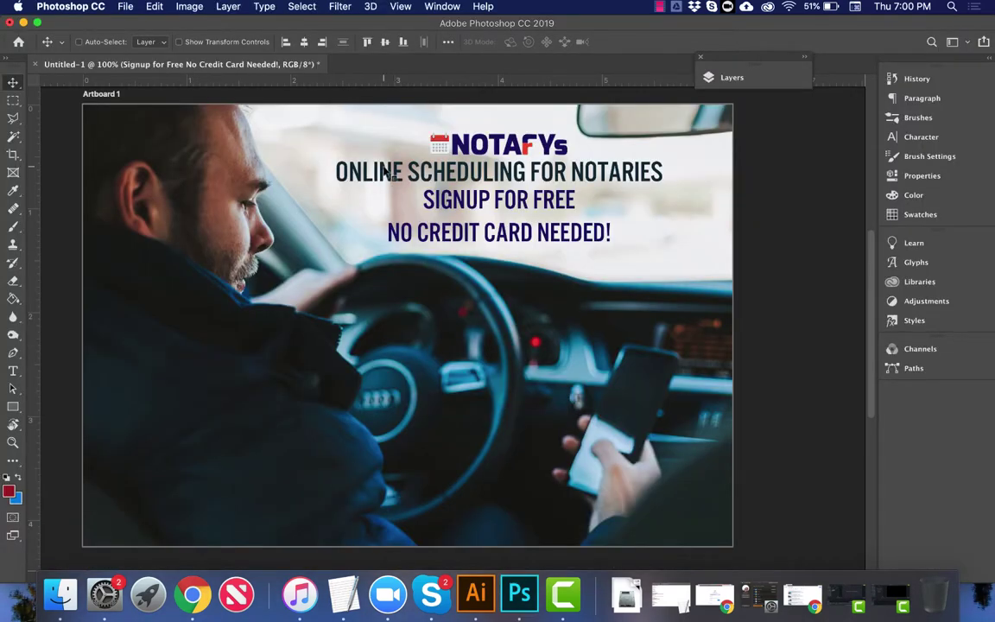
Step: Set the Online Scheduling For Notaries headline font to Avenir Black
right_click(348, 153)
click(387, 173)
key(t)
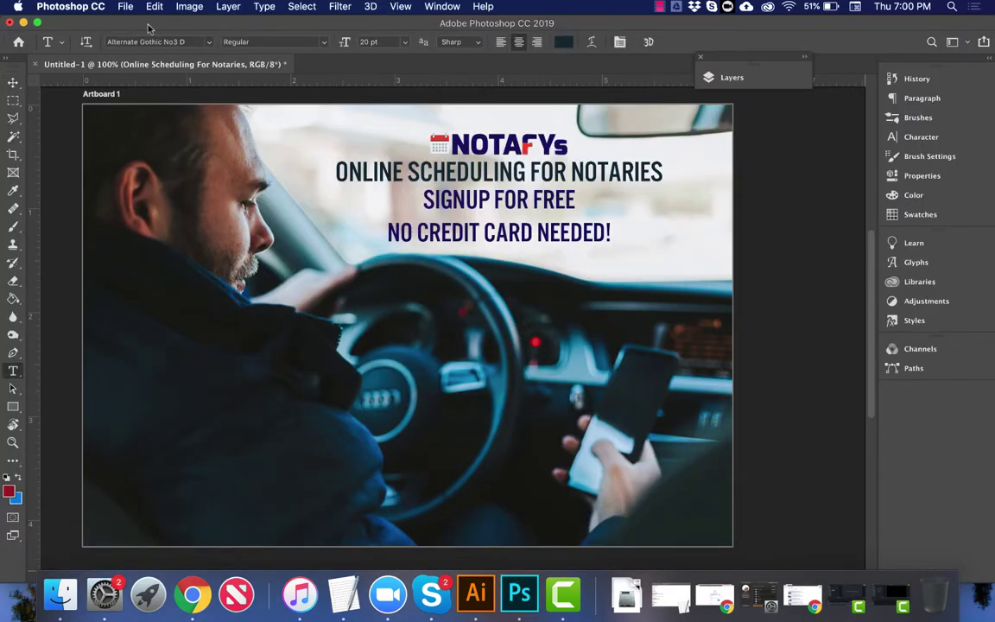
click(193, 41)
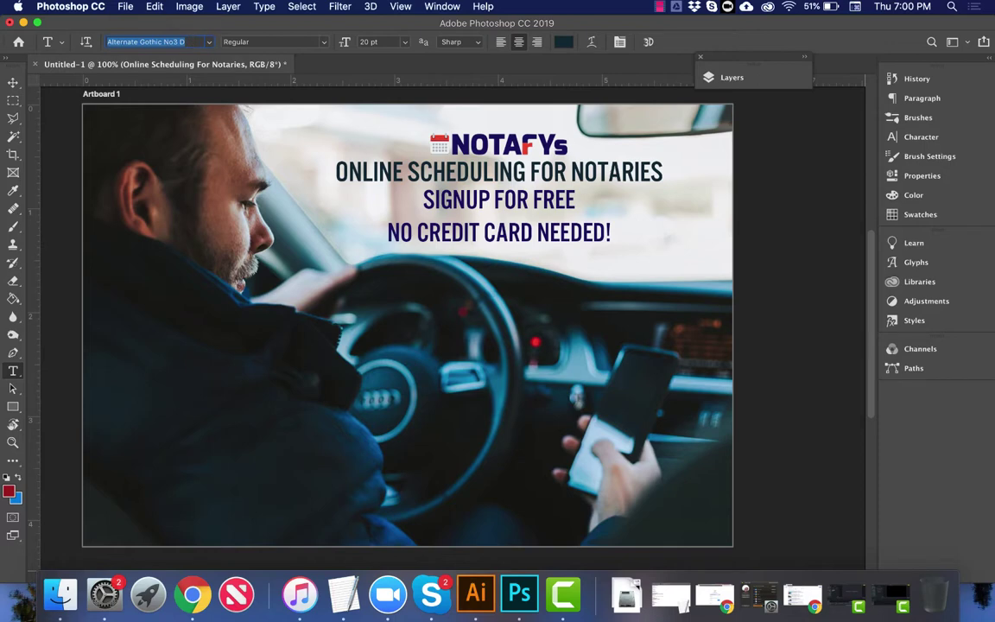
text(ava)
key(BackSpace)
text(e)
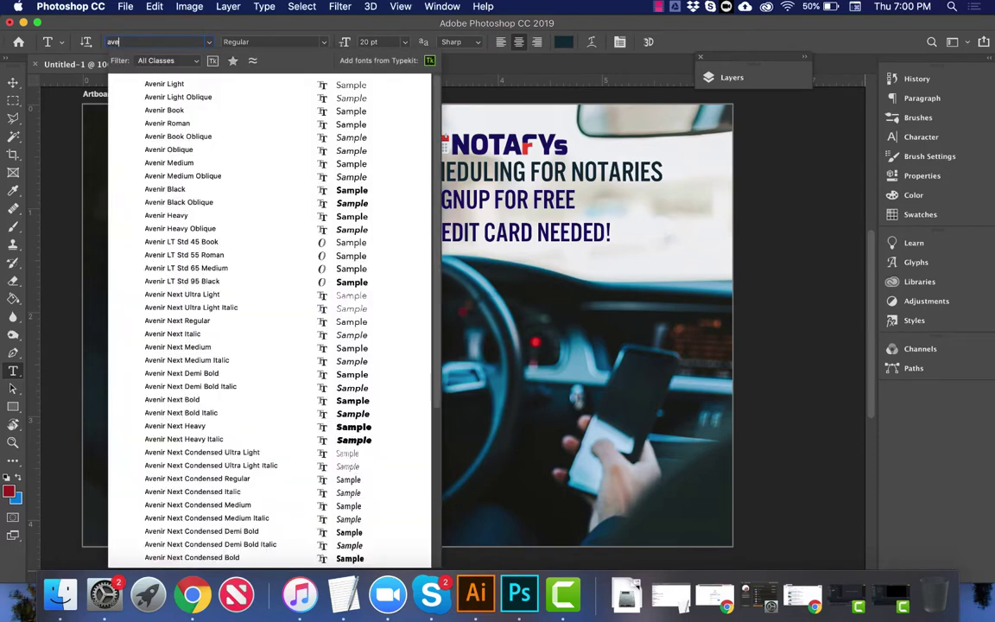
click(256, 192)
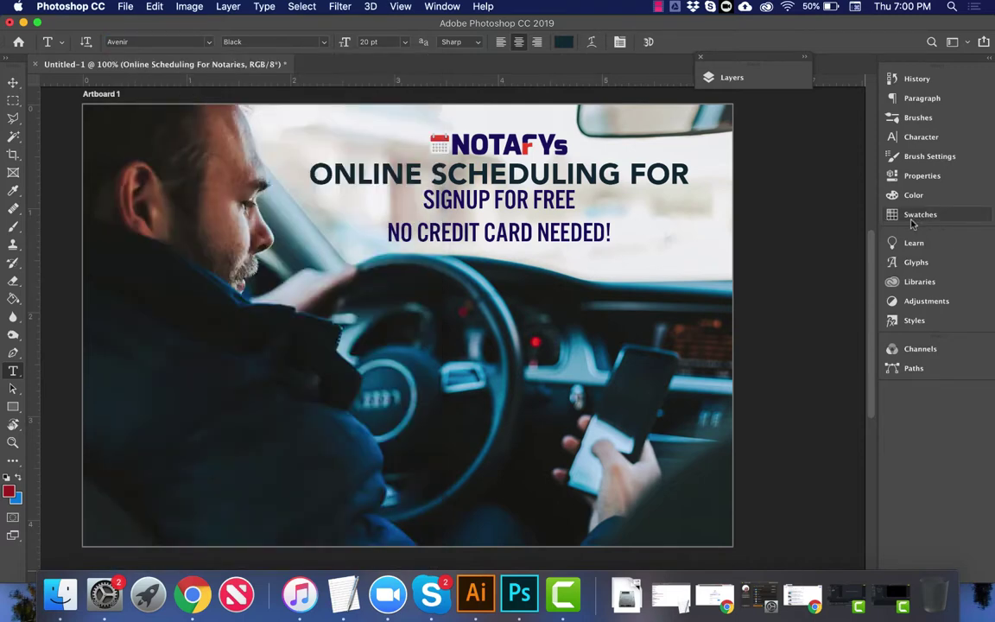
Step: Turn off All Caps, set tracking to -25 and colour the headline the logo's red e74c3c
click(917, 136)
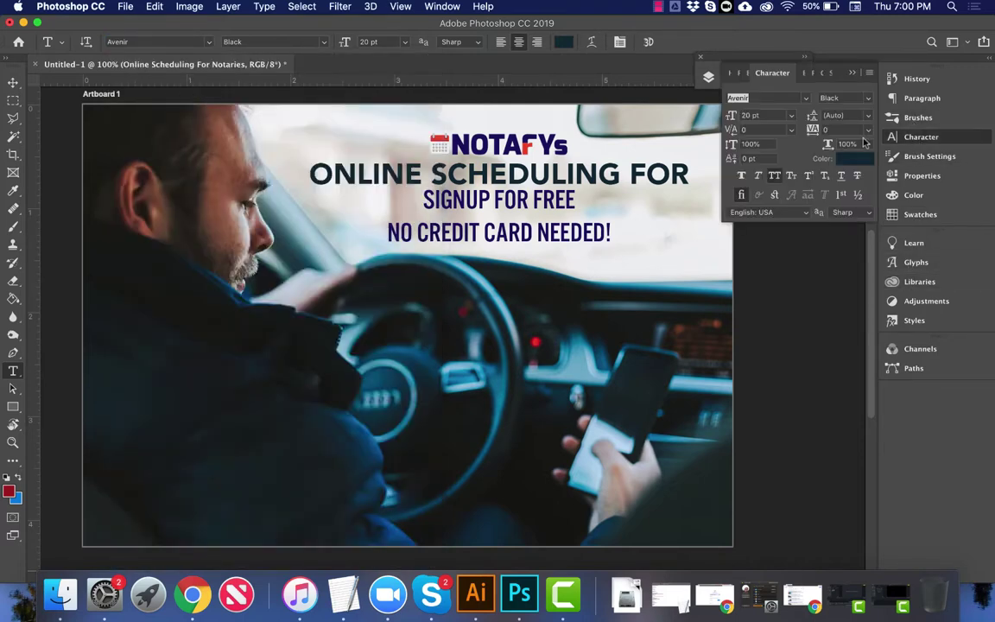
click(776, 177)
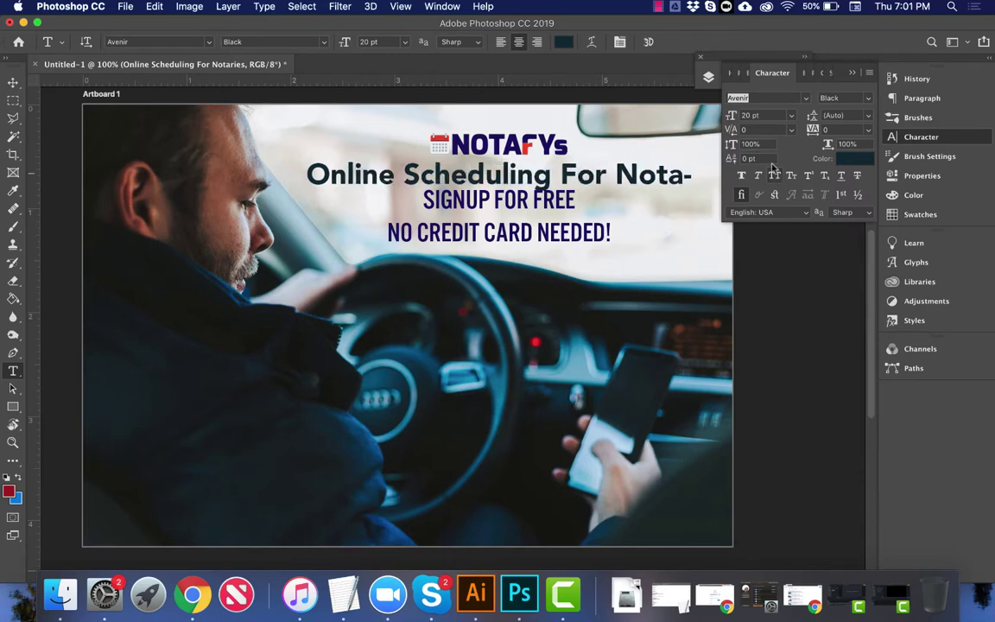
click(869, 129)
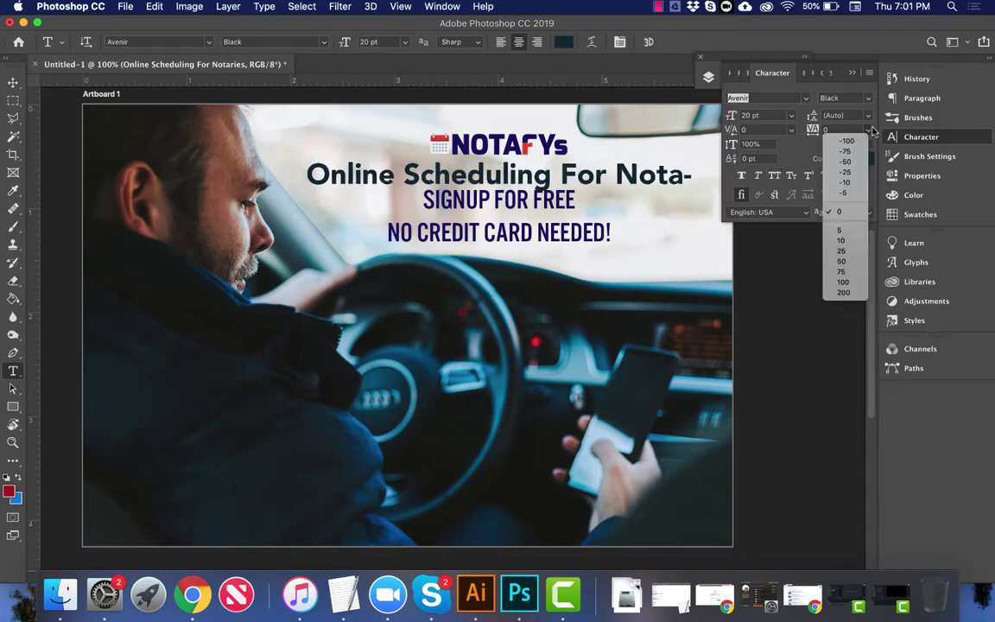
click(855, 174)
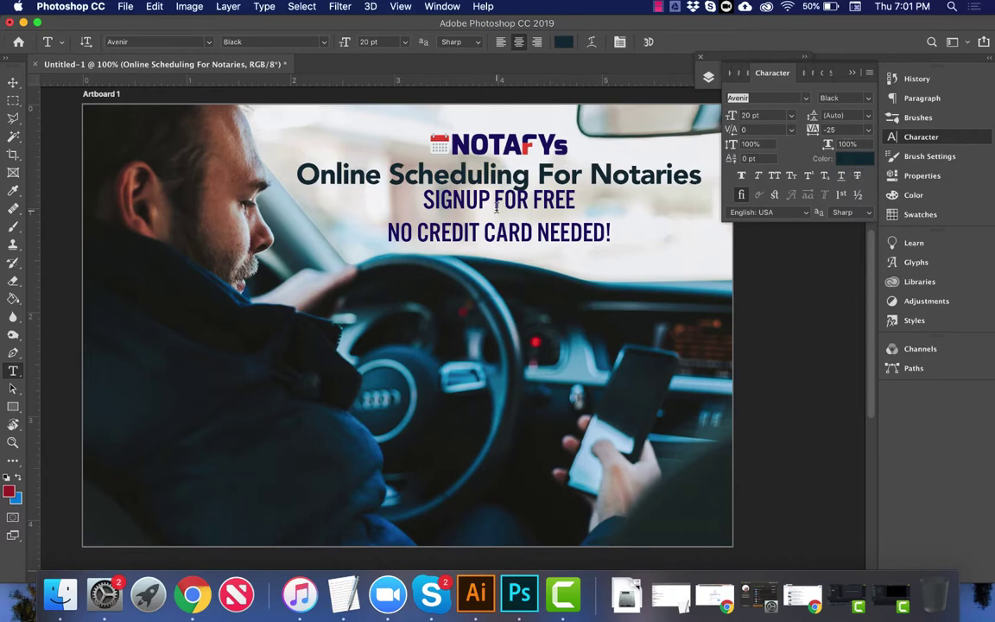
key(super)
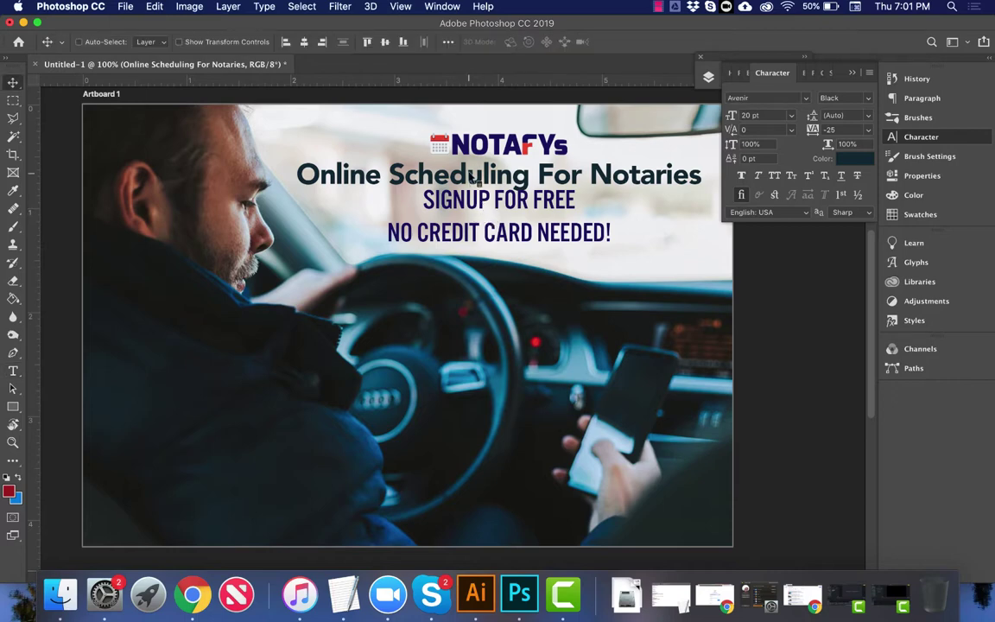
click(562, 42)
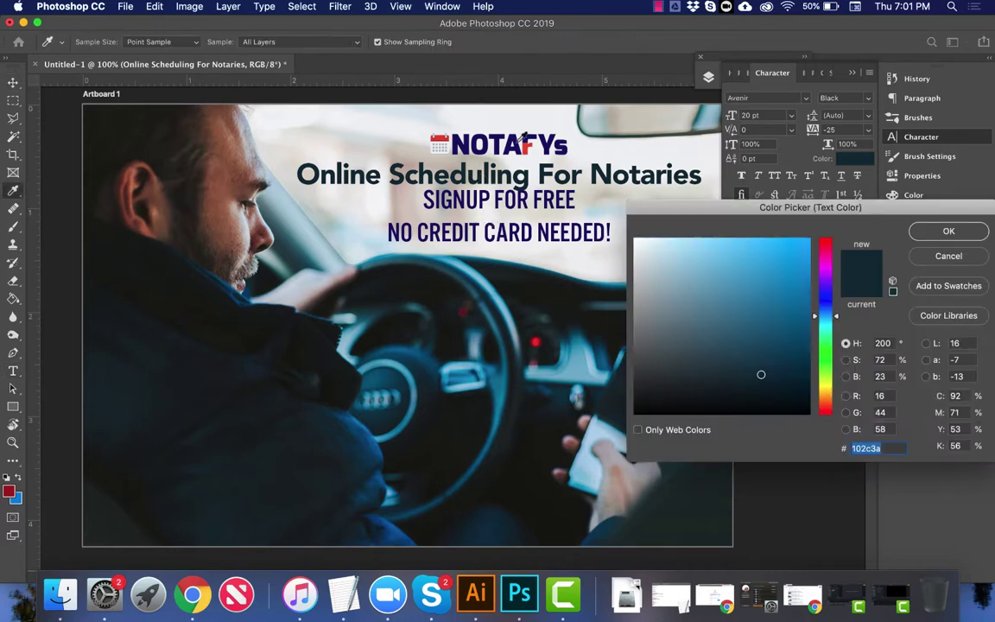
click(525, 144)
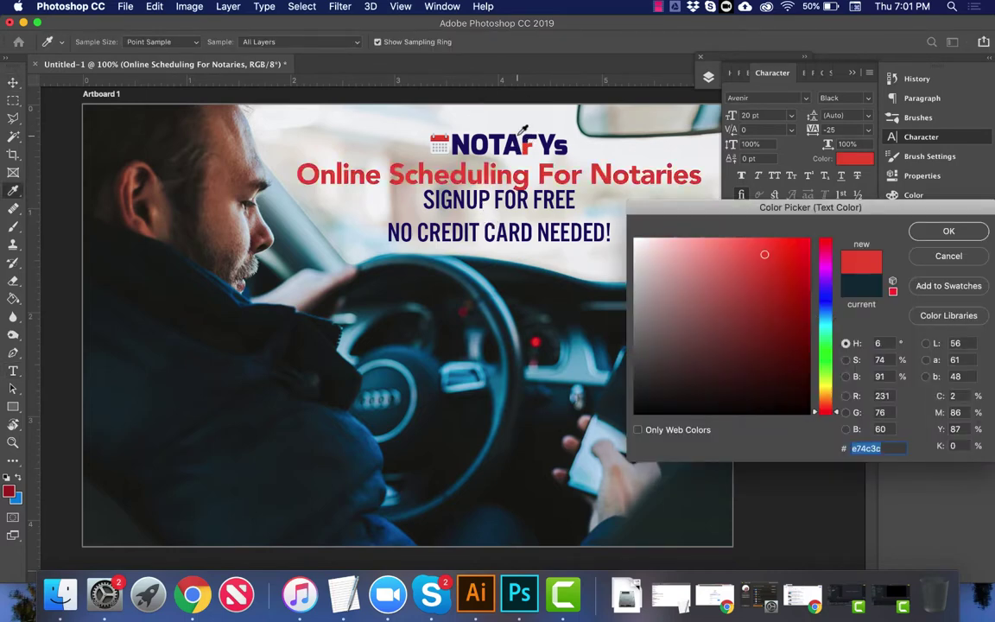
key(Return)
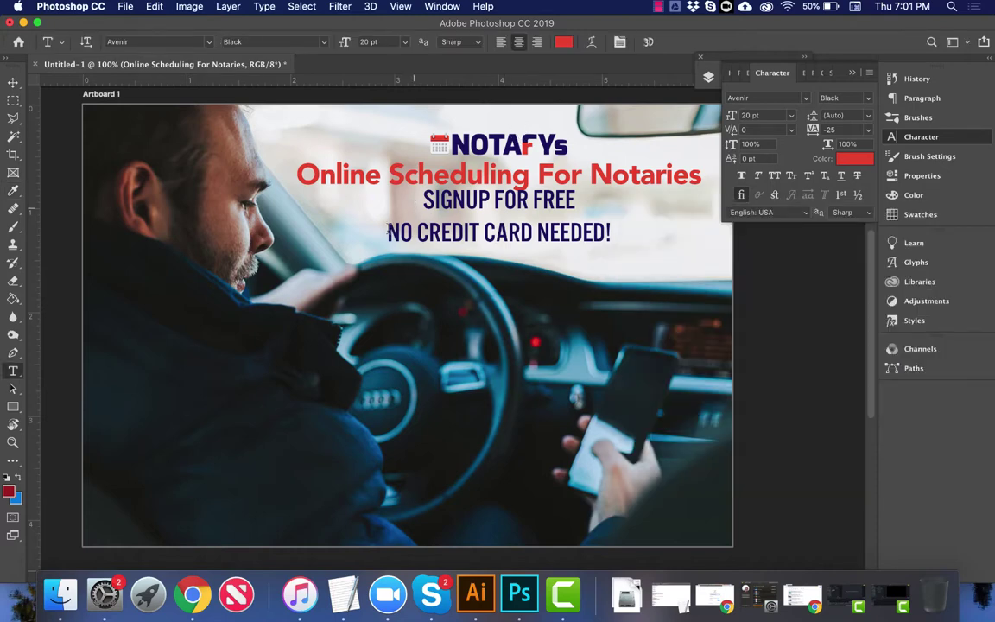
Step: Join the two signup lines into one, separated by a comma
click(389, 231)
key(BackSpace)
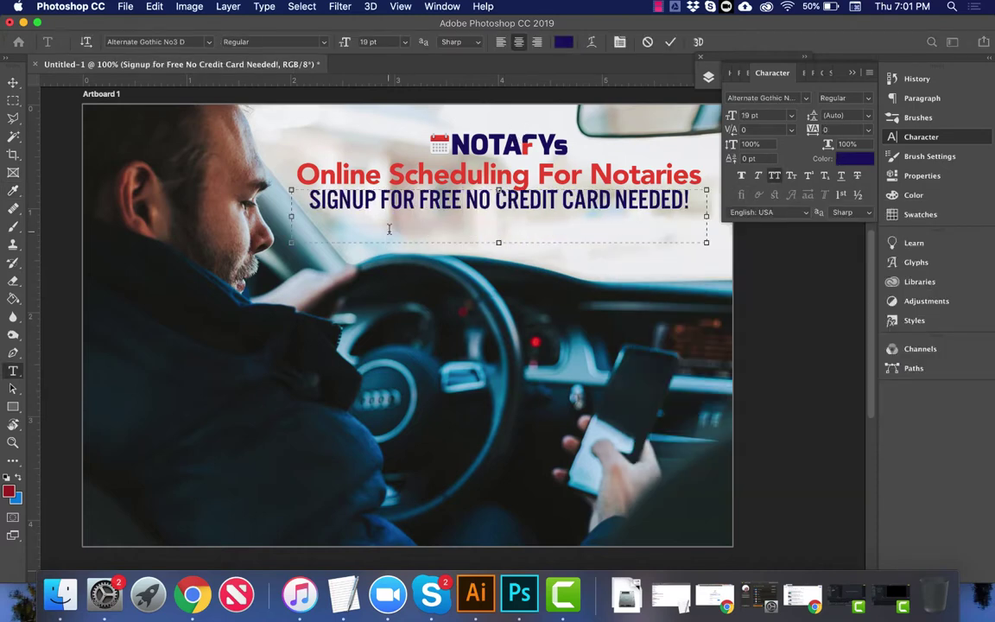
key(BackSpace)
text(,)
Step: Turn off All Caps and set the whole signup line in Avenir Book at 14 pt
key(super+a)
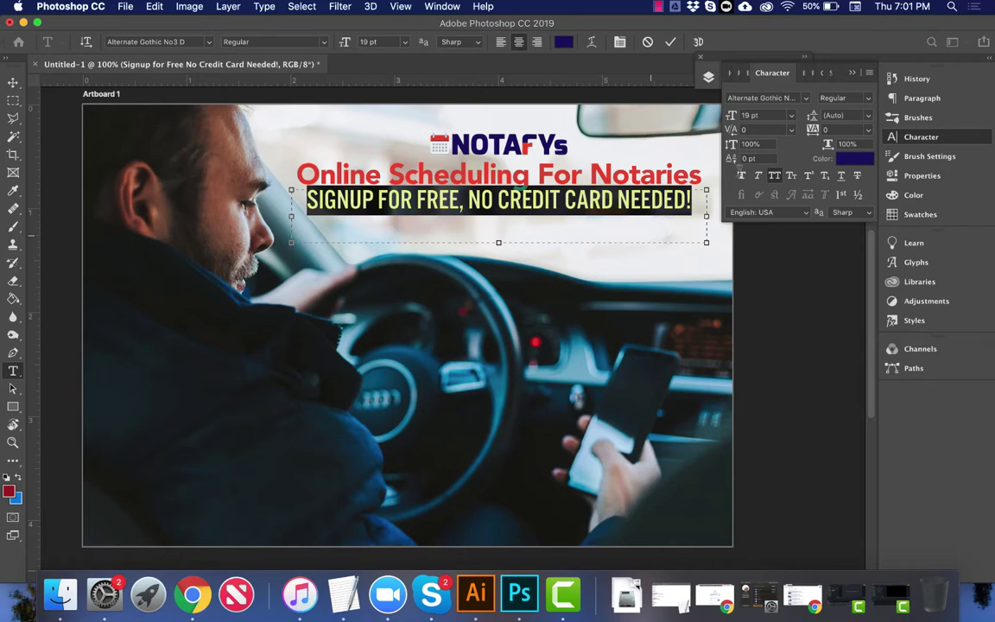
click(775, 177)
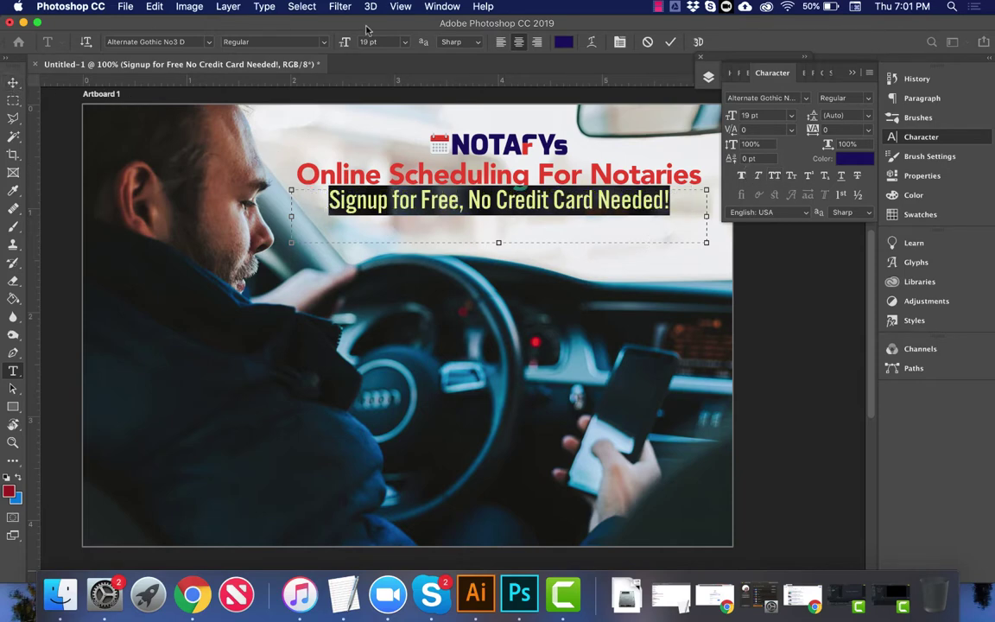
click(151, 41)
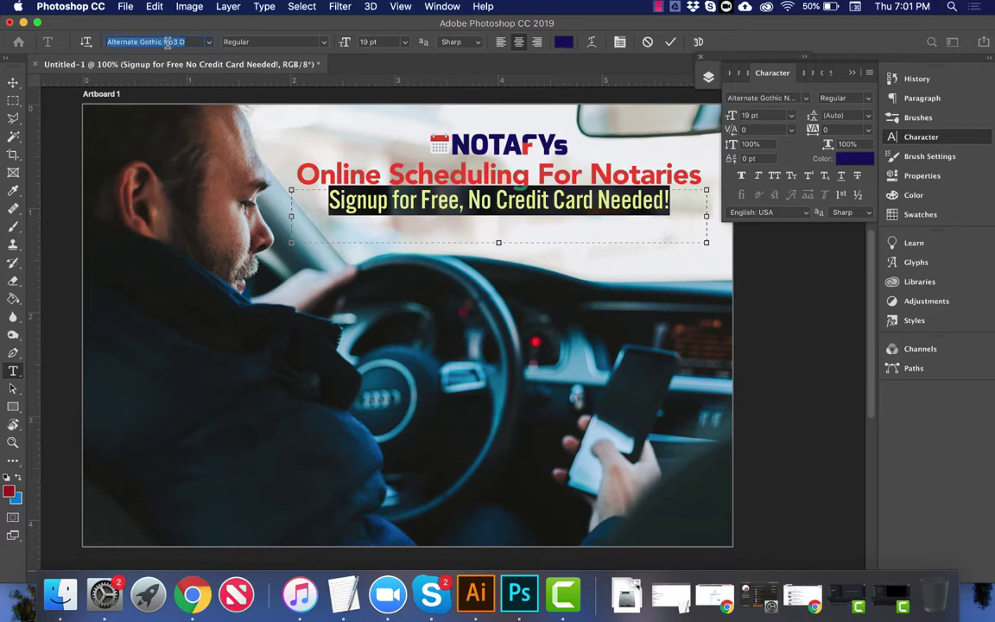
text(ave)
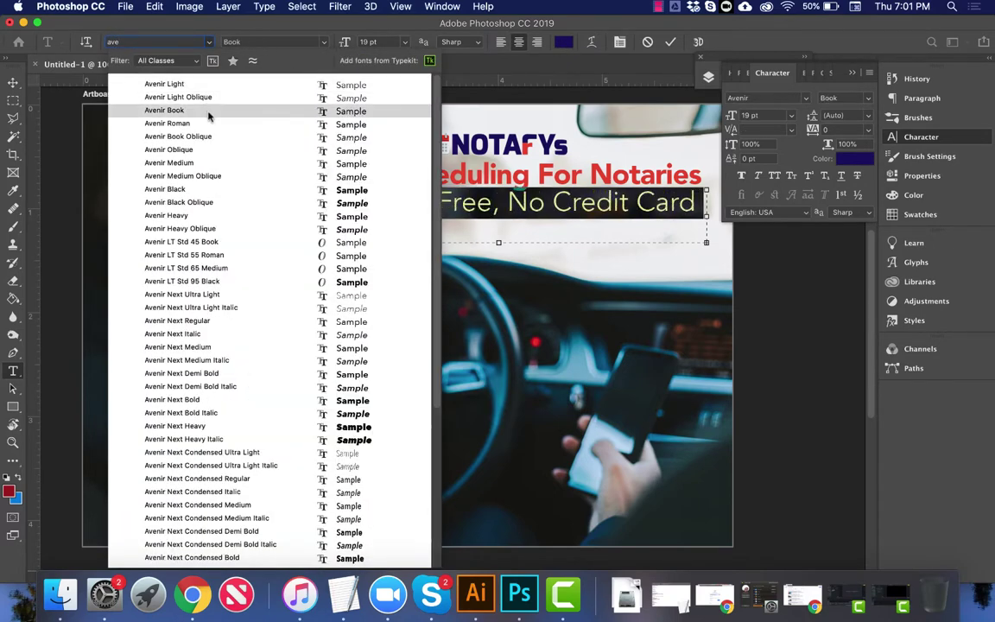
click(208, 116)
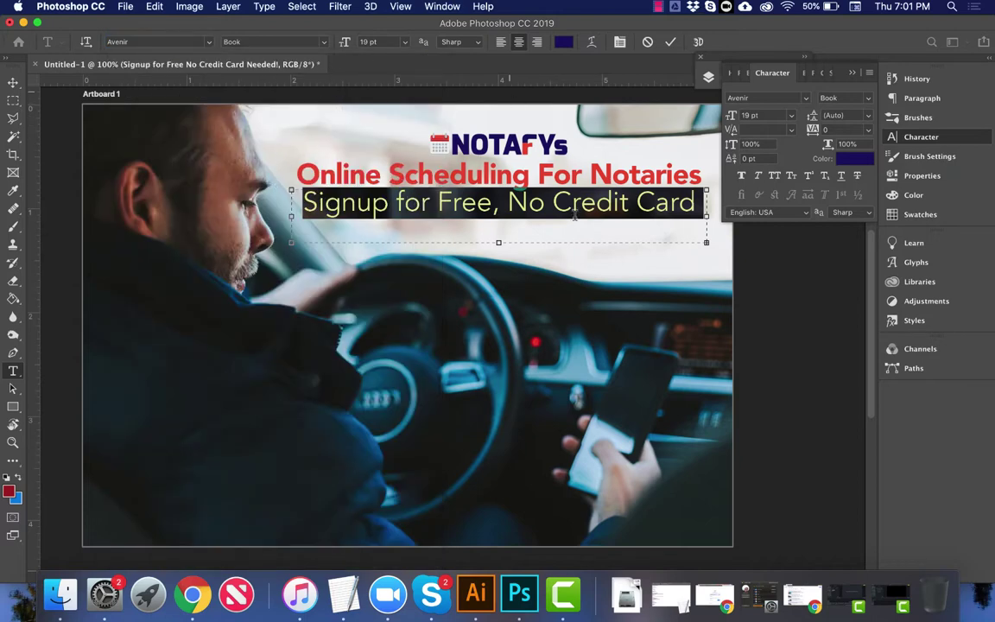
click(388, 41)
key(Down)
key(Down)
key(Down)
key(Down)
key(Down)
key(Down)
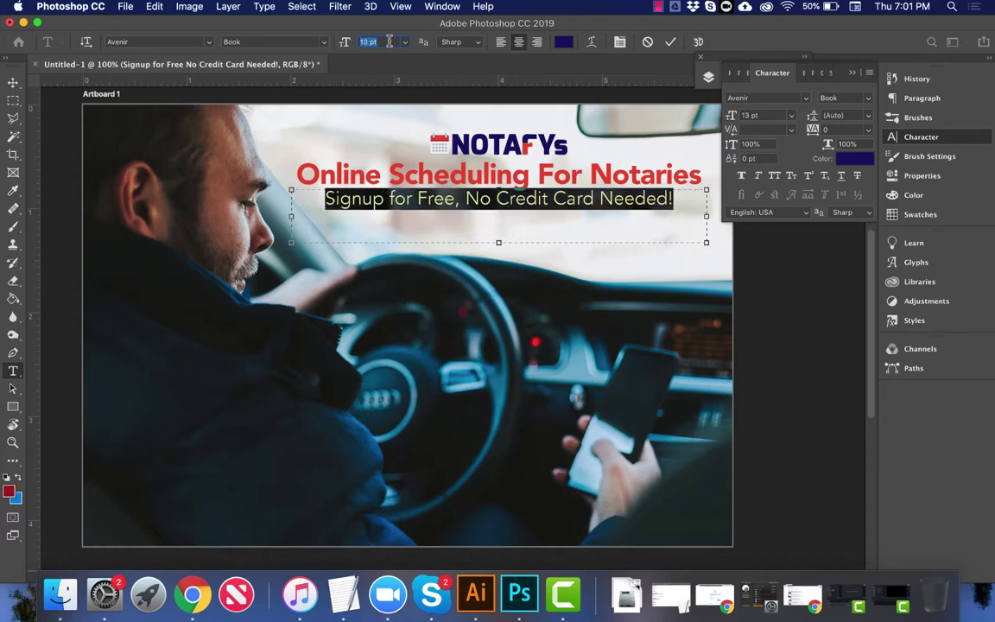
key(Up)
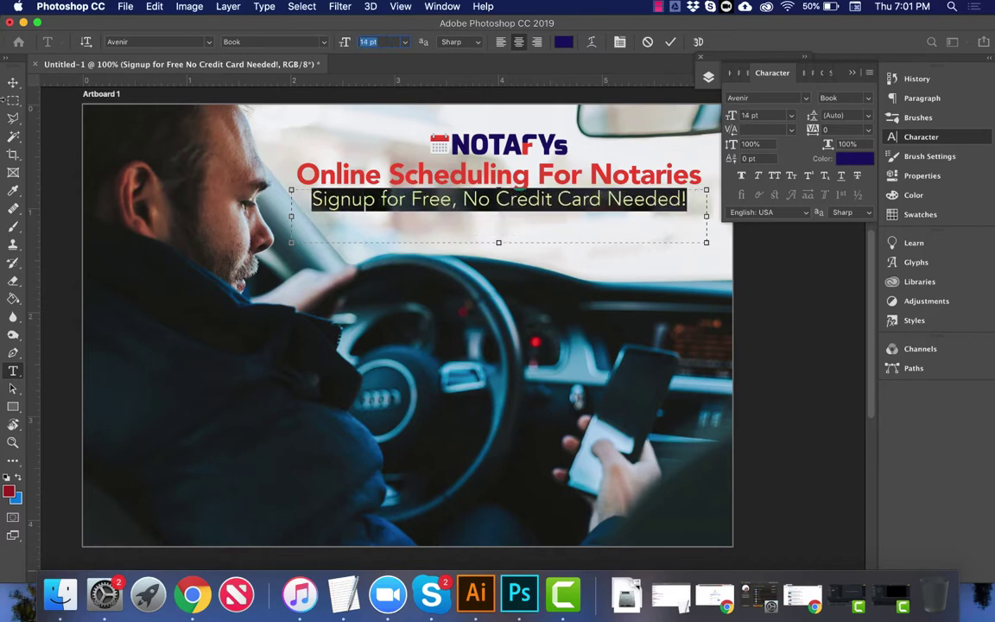
Step: Commit the signup text, nudge its position, and reduce it to 12 pt
click(14, 82)
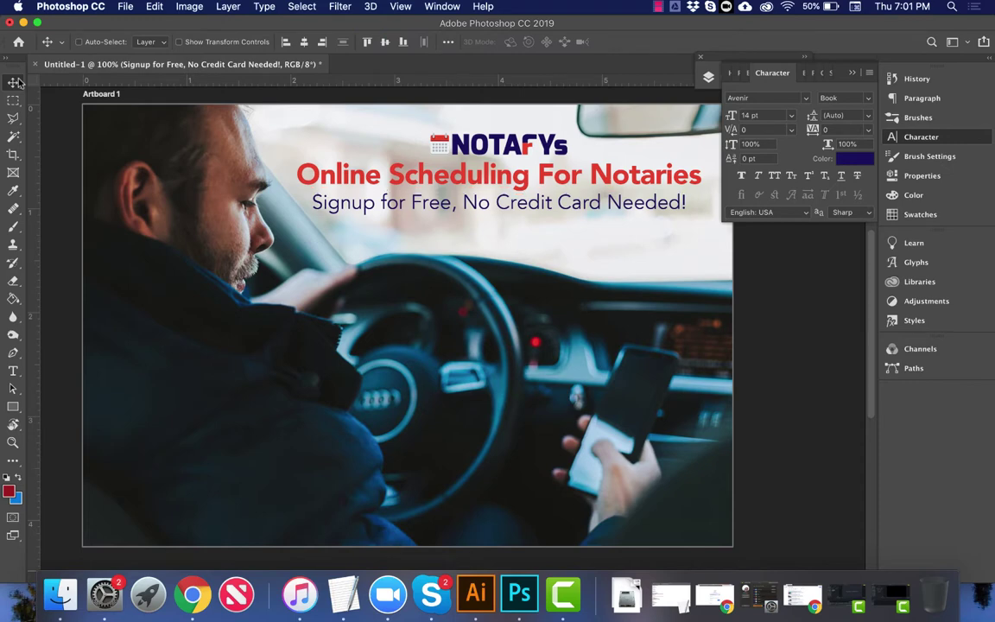
key(shift+Down)
key(shift+Up)
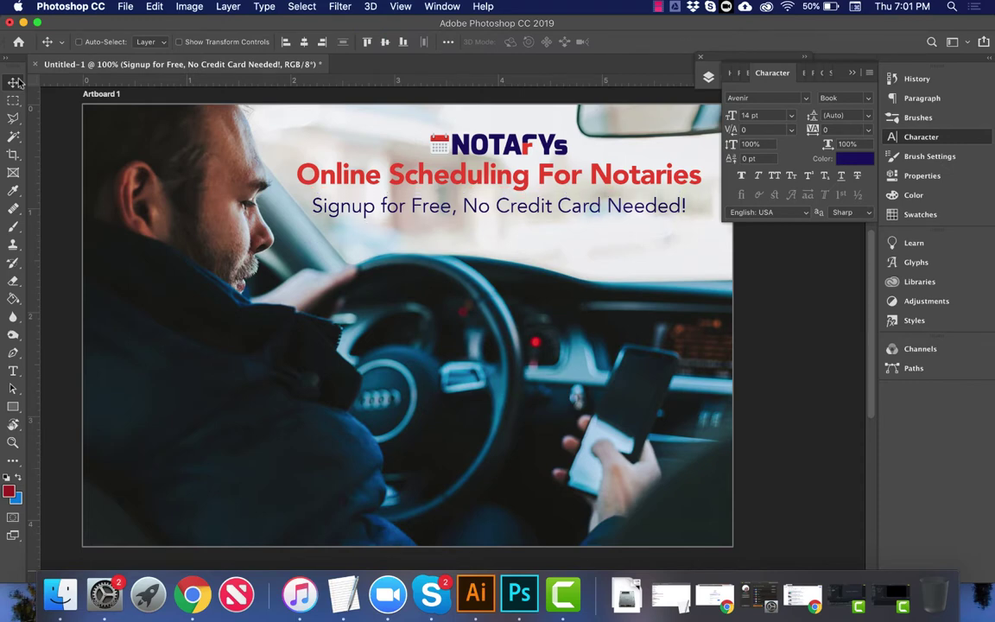
key(t)
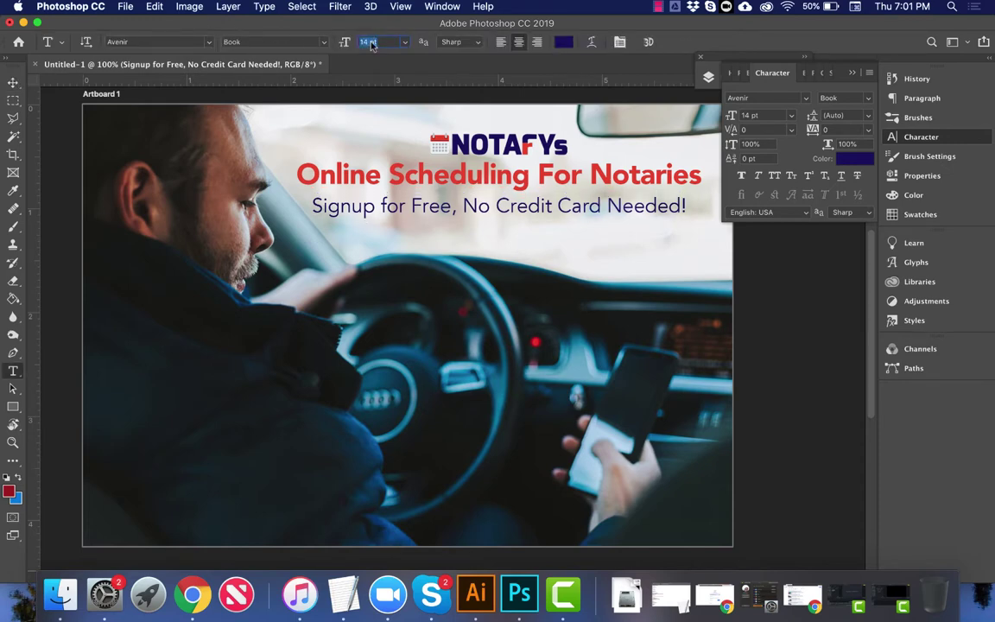
key(Down)
key(Down)
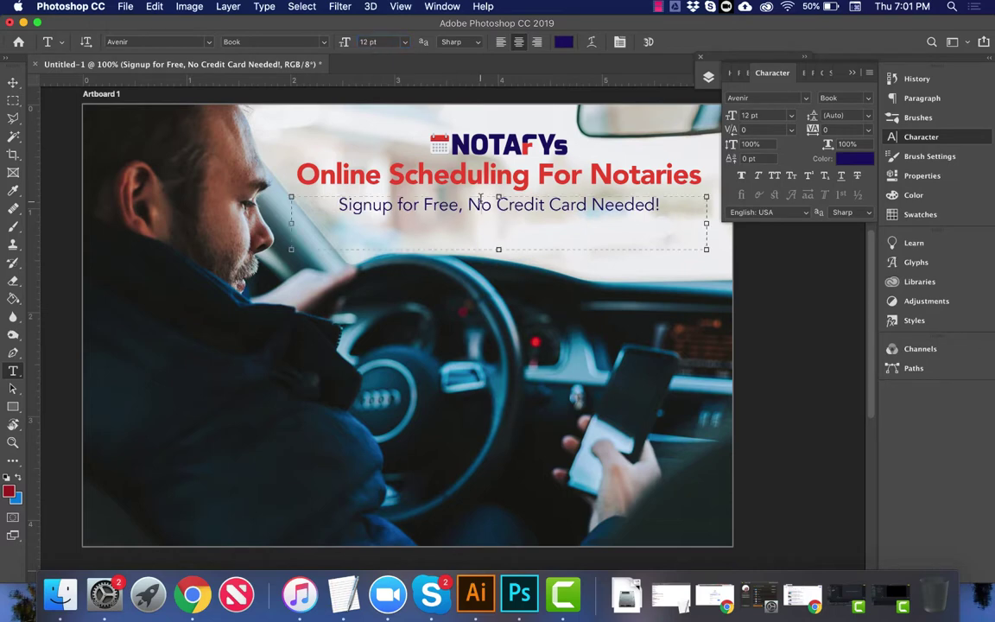
Step: Lowercase the initials of no, credit, free, card and needed, then commit the text
click(480, 199)
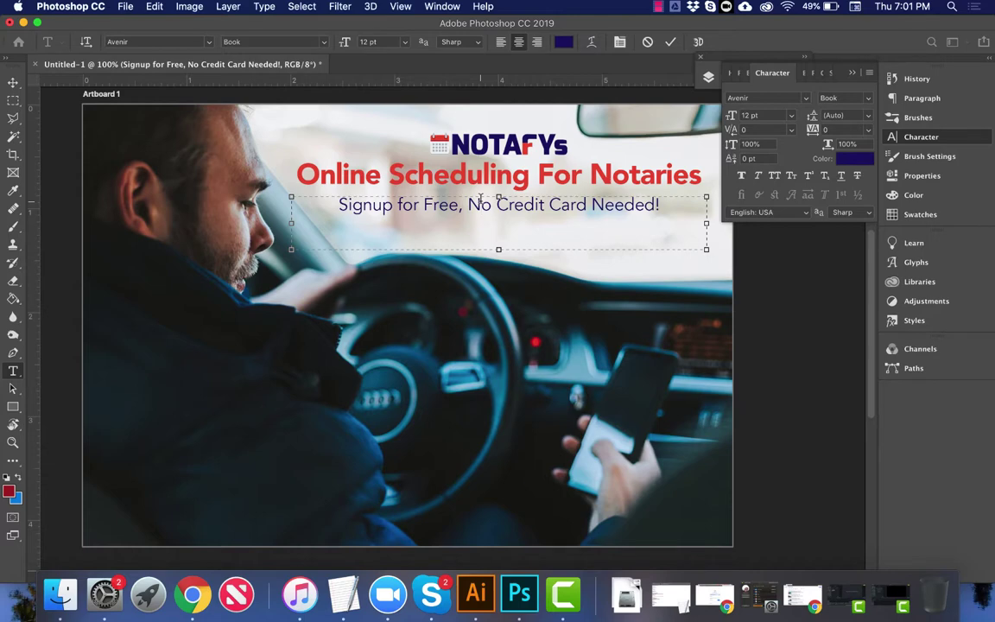
key(BackSpace)
text(n)
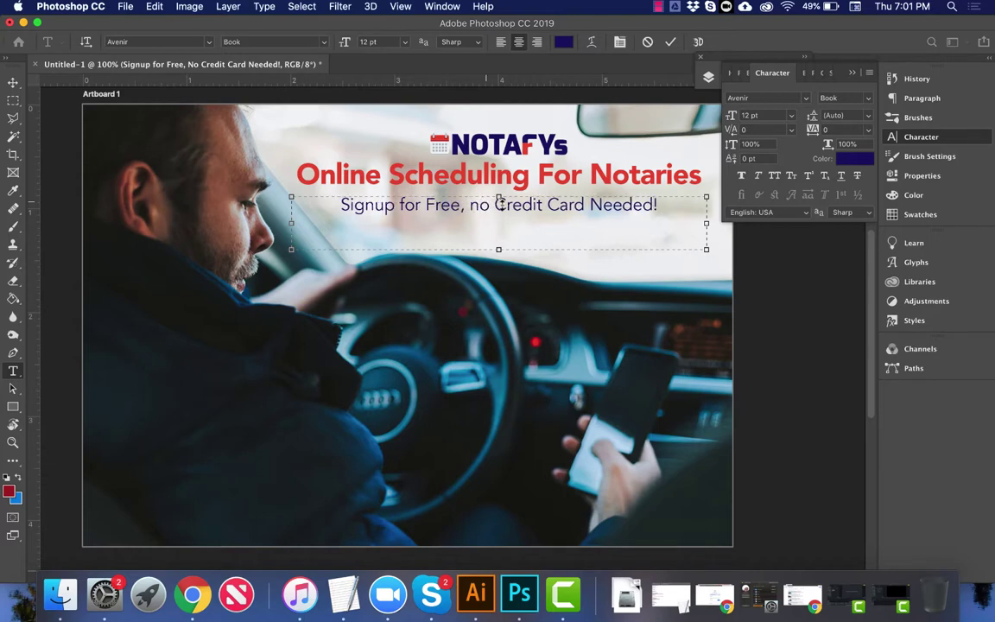
key(BackSpace)
text(c)
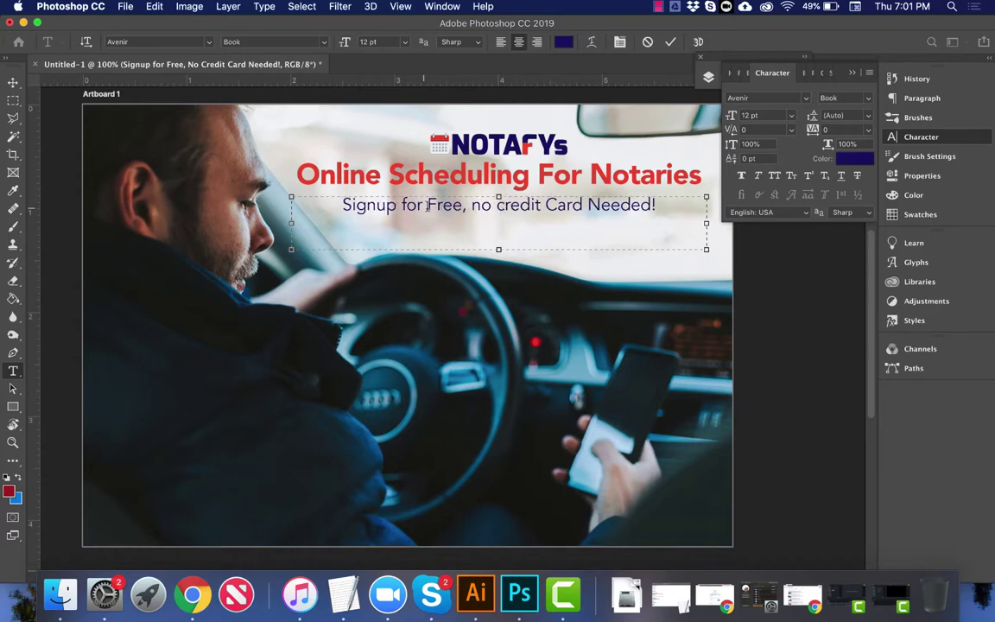
click(435, 205)
key(BackSpace)
text(f)
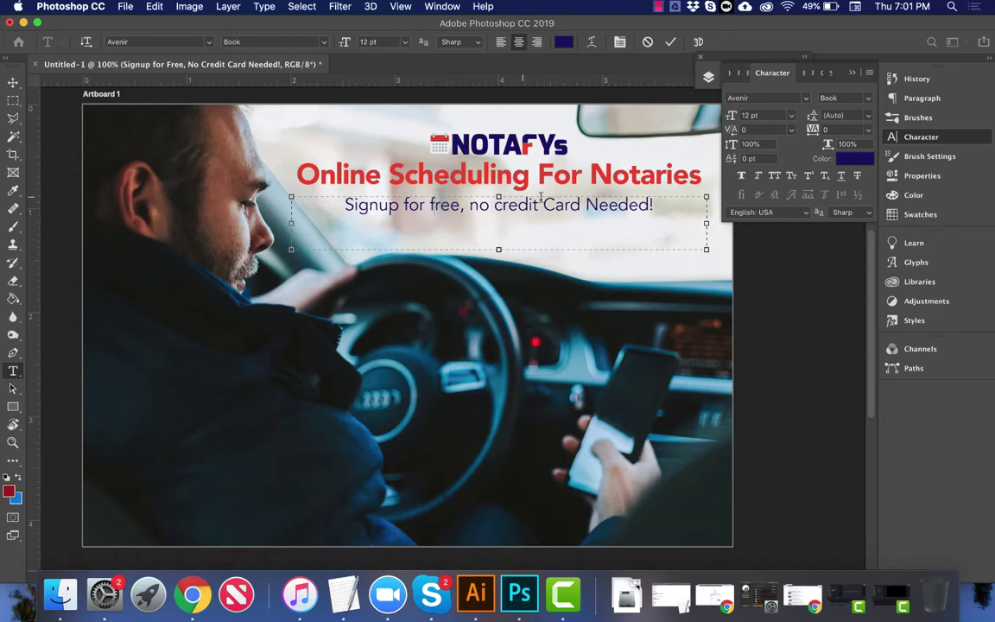
click(553, 205)
key(BackSpace)
text(c)
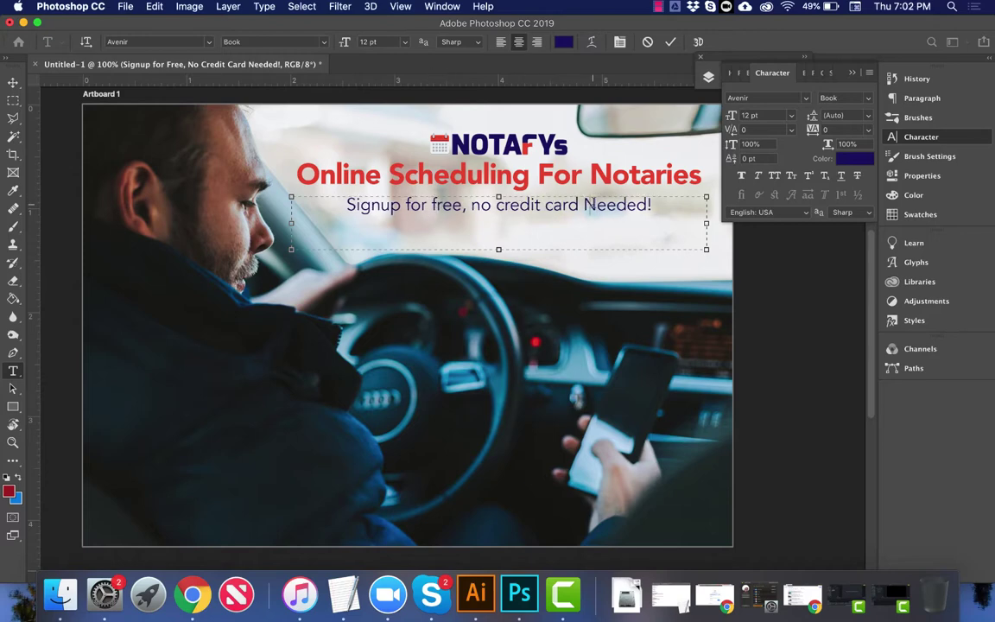
click(591, 205)
key(BackSpace)
text(n)
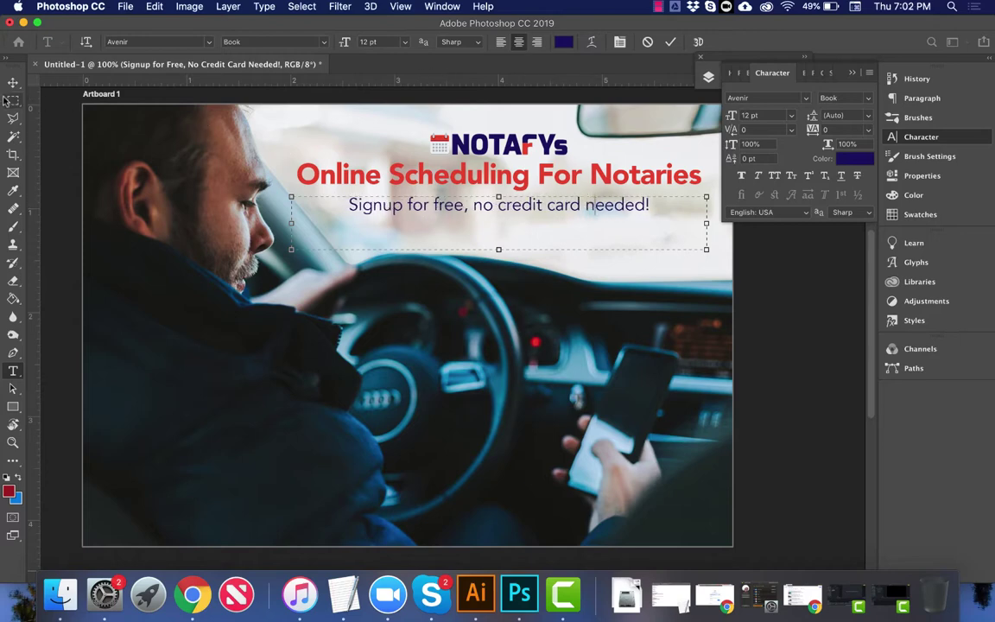
click(13, 83)
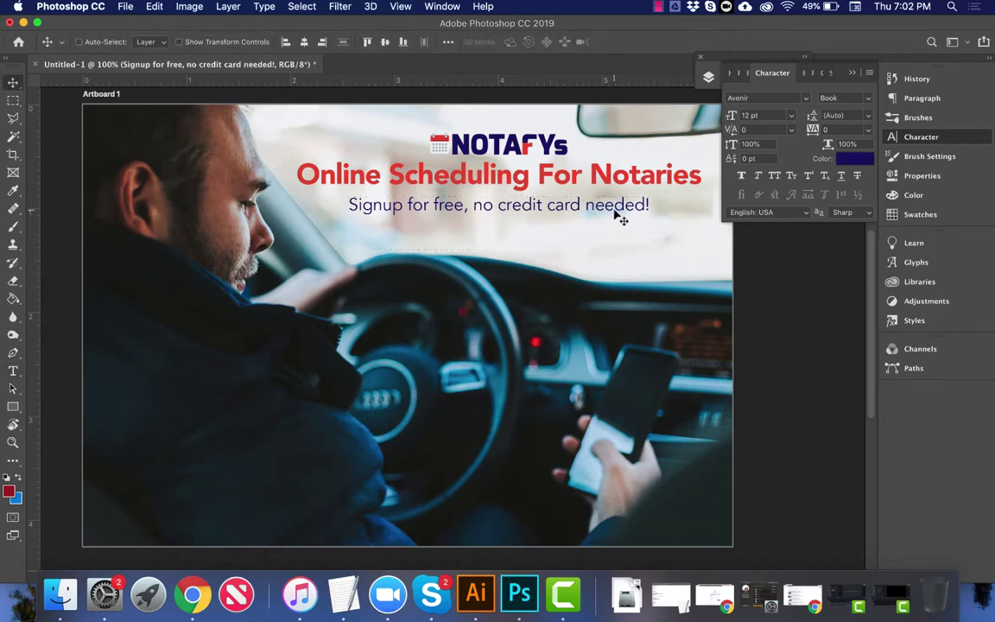
Step: Raise the signup line under the headline and reposition the NOTAFYs logo layer above it
drag(618, 215, 583, 186)
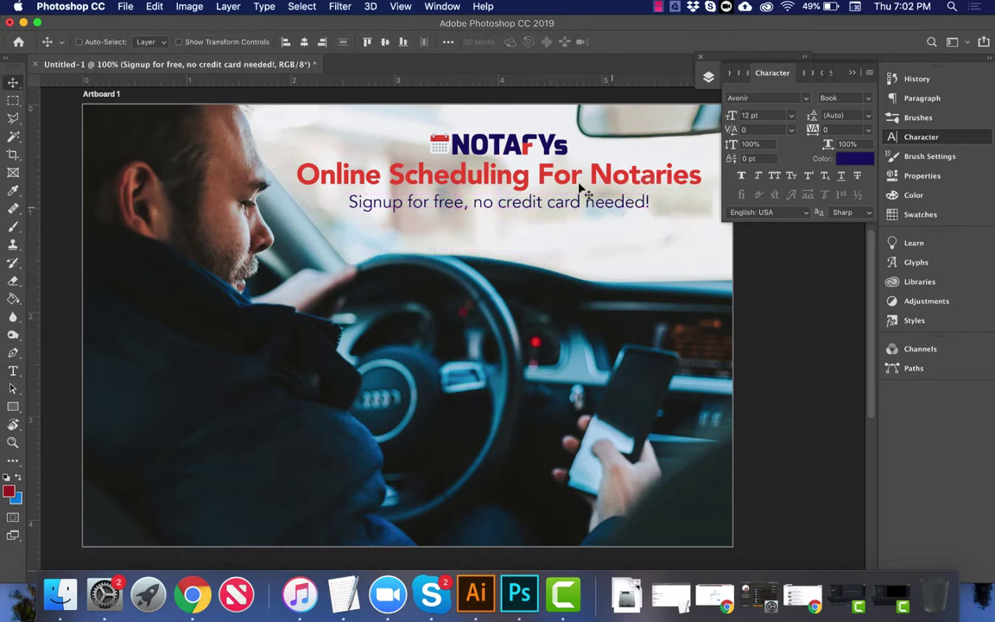
right_click(523, 153)
super+click(524, 153)
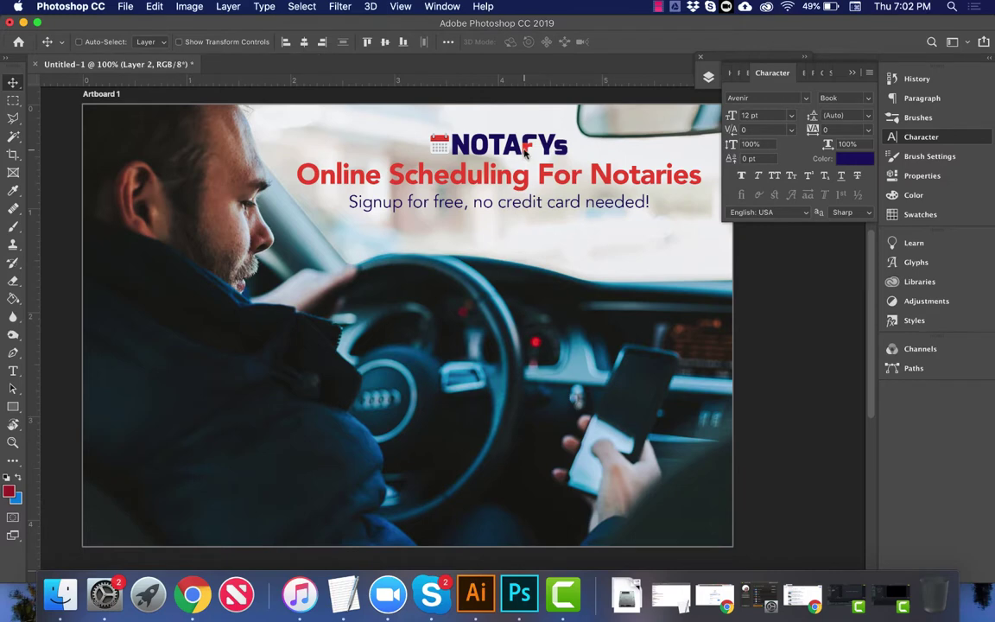
right_click(524, 153)
click(553, 165)
drag(519, 151, 536, 149)
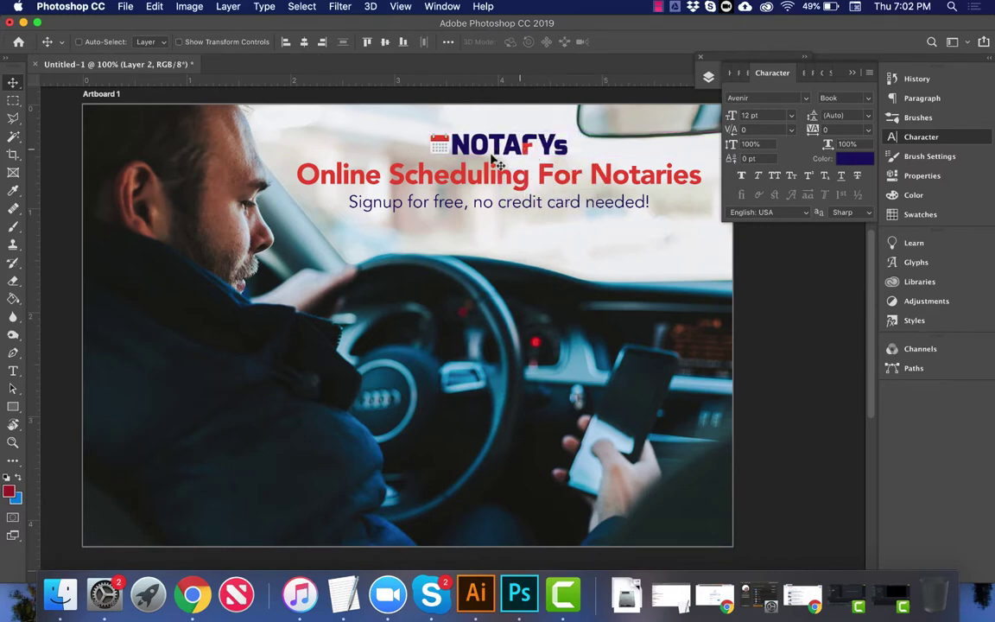
Step: Browse the View menu and close it without changing anything
click(429, 6)
mouse_move(388, 8)
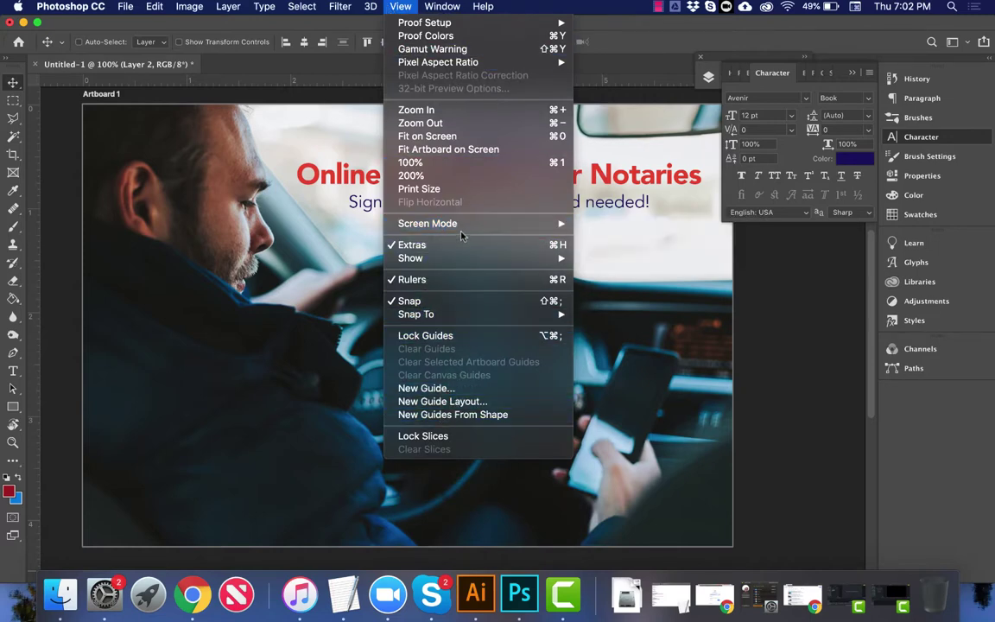
mouse_move(481, 260)
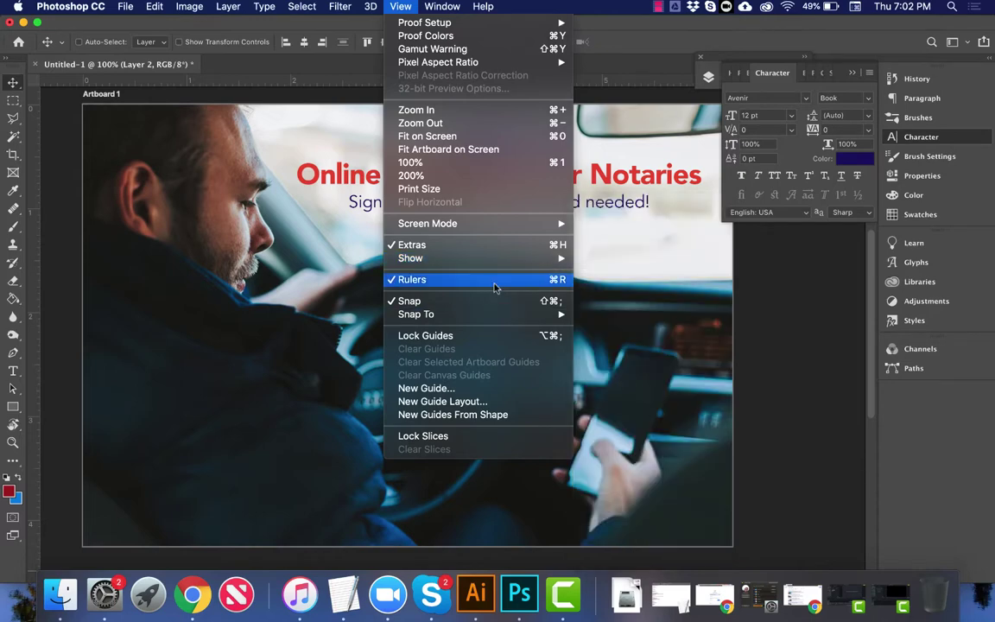
mouse_move(465, 322)
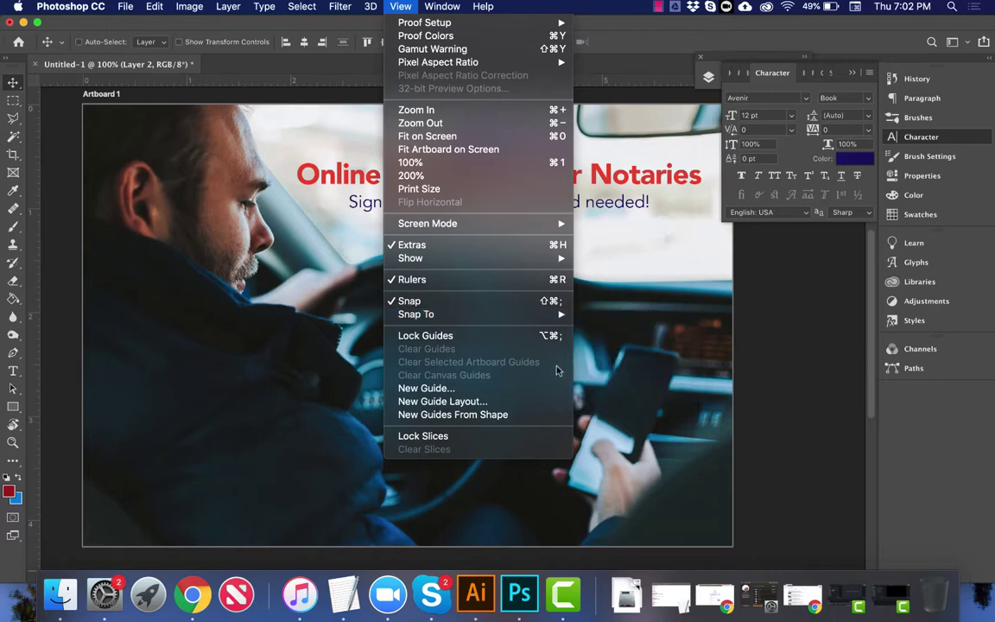
click(234, 226)
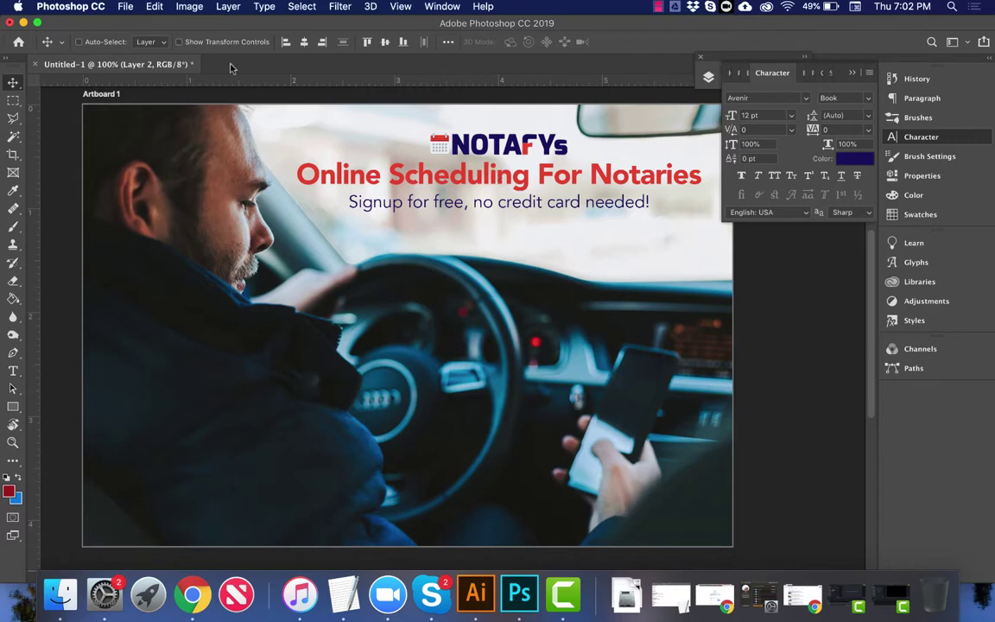
Step: Place the Desktop button screenshot as an embedded image and move it lower-left on the photo
click(129, 5)
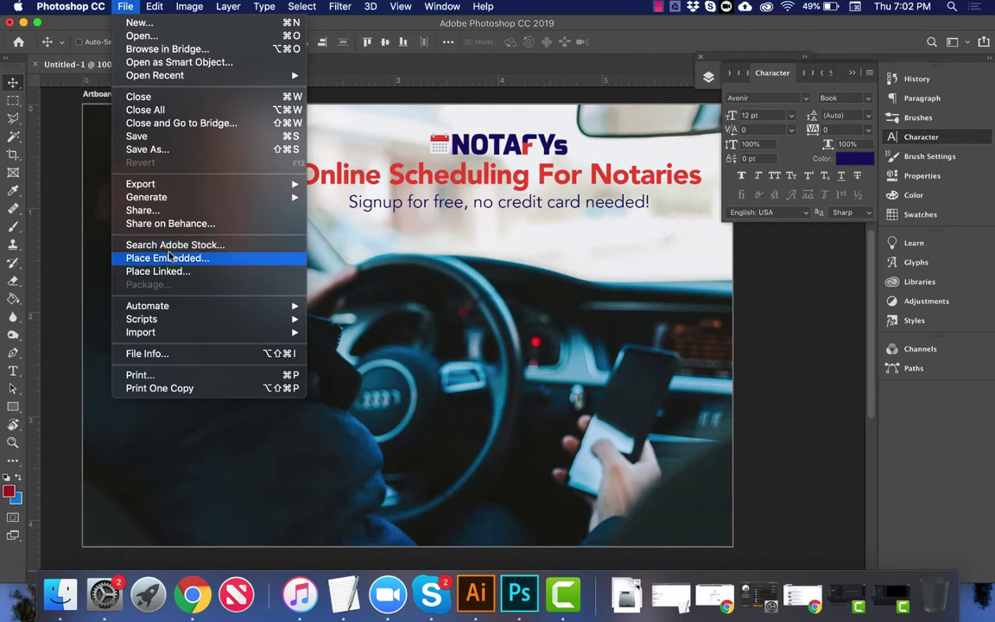
click(170, 256)
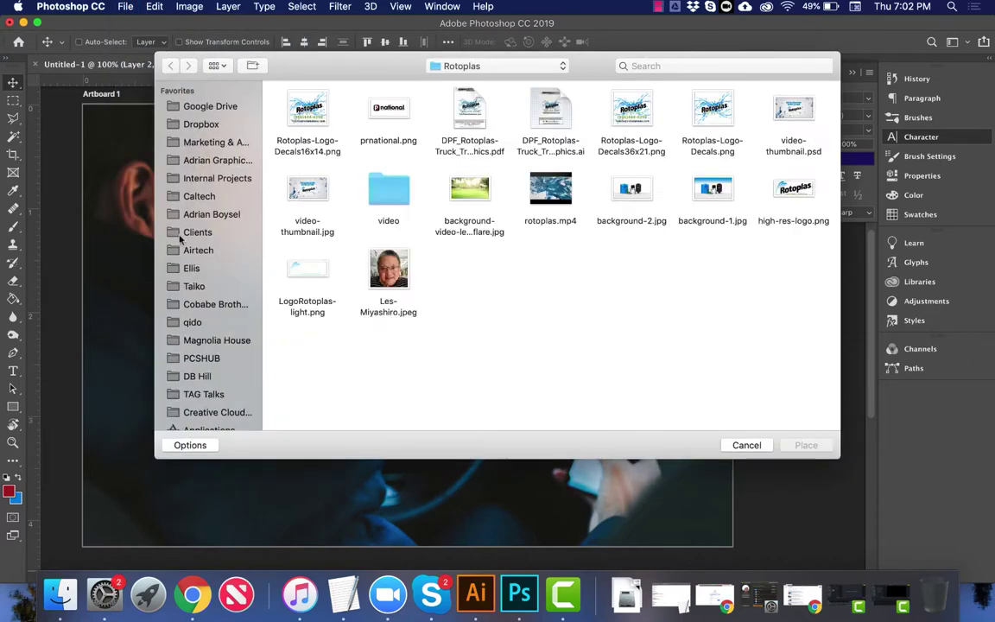
scroll(164, 358, down, 5)
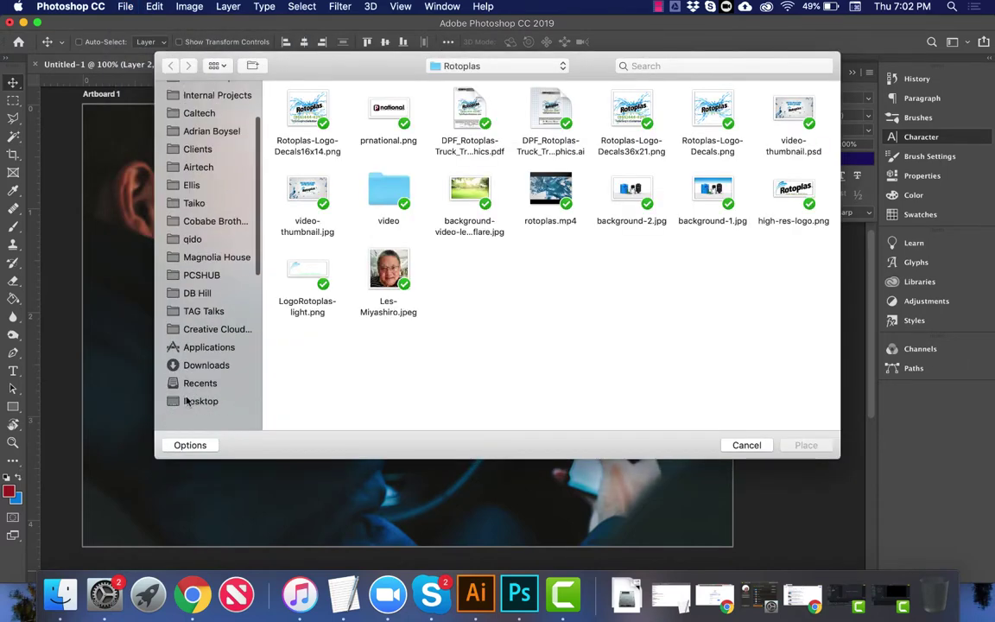
click(195, 387)
click(319, 112)
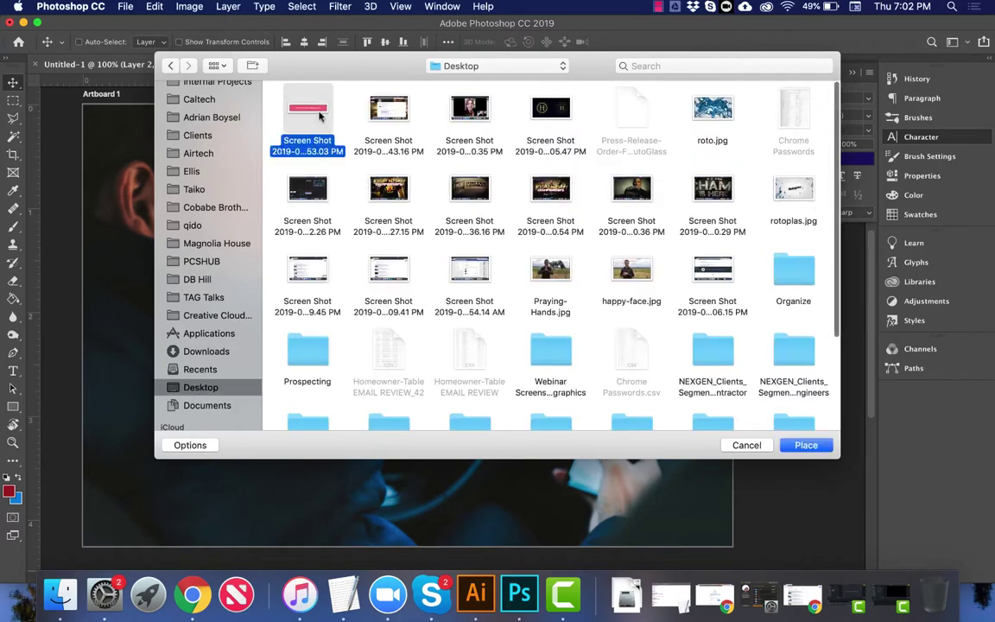
double_click(319, 112)
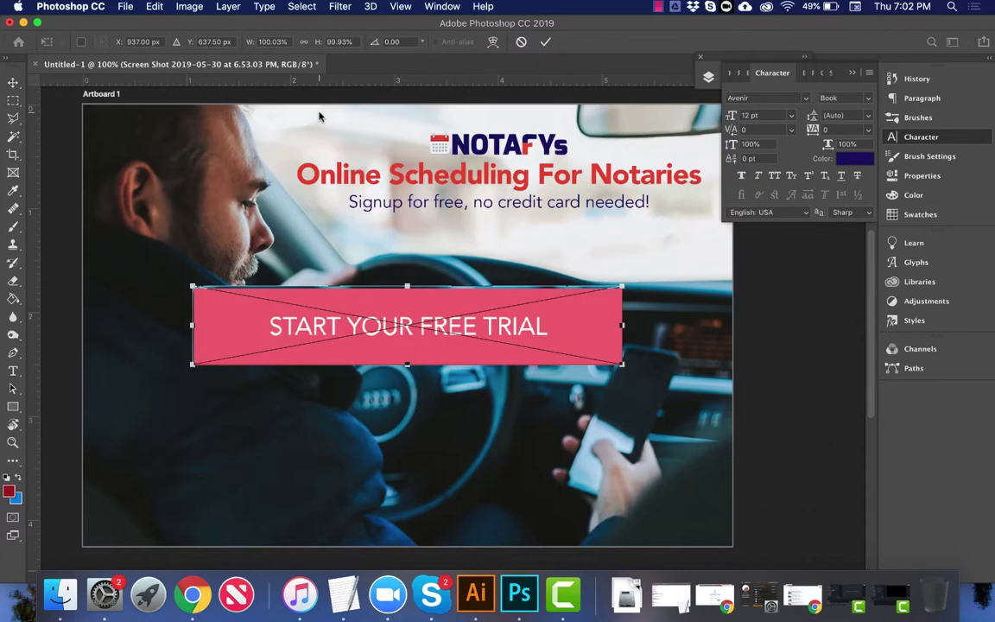
key(Return)
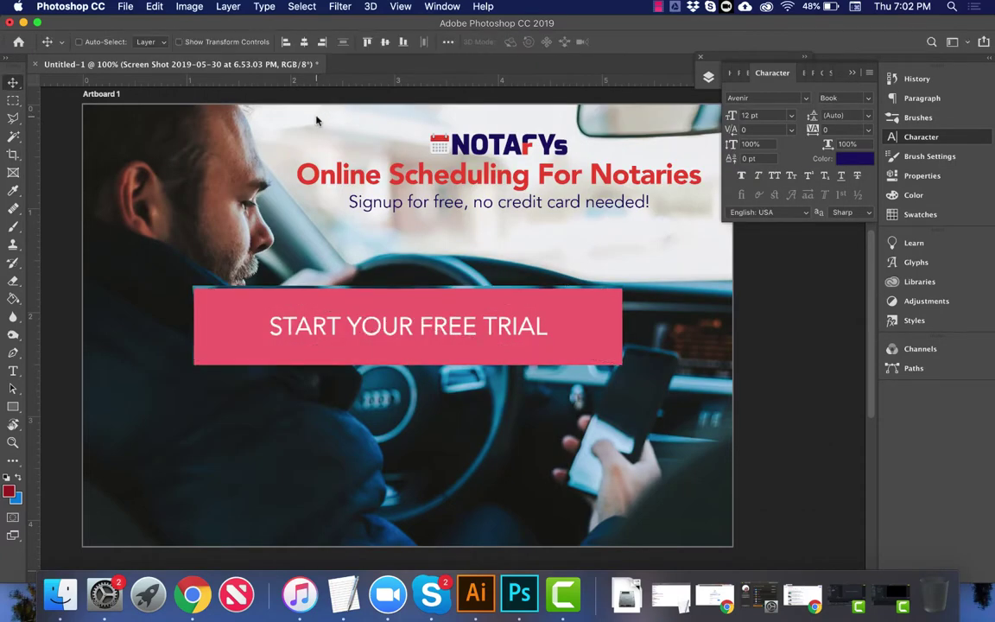
drag(474, 278, 443, 333)
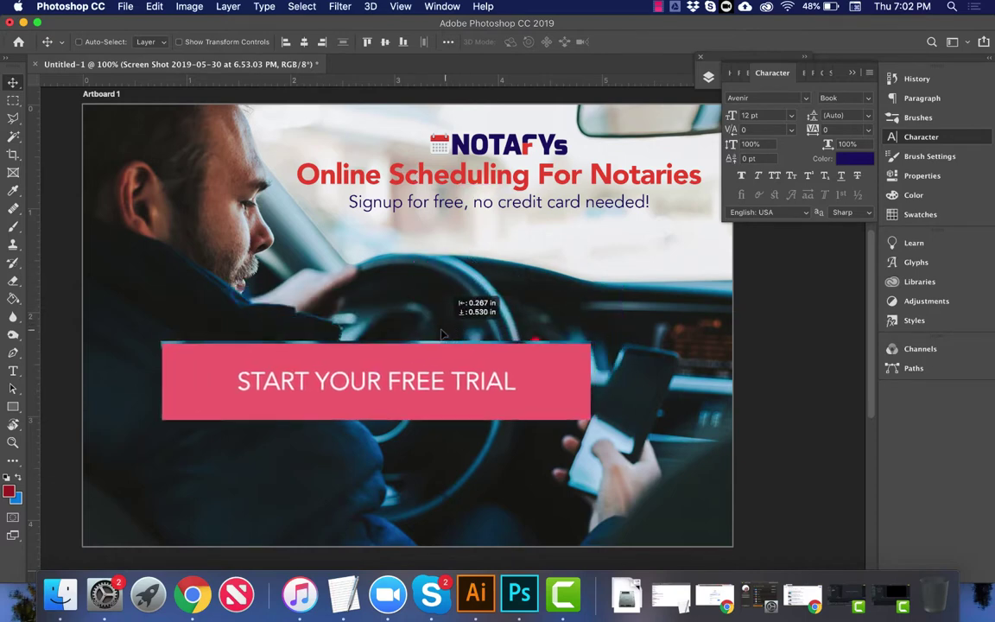
key(m)
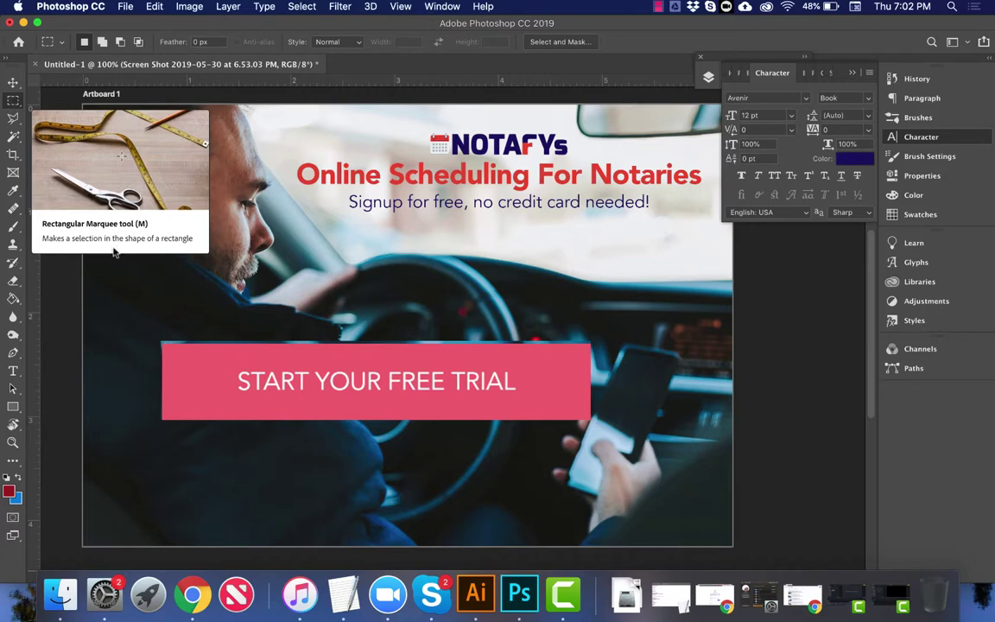
Step: Select a strip of photo above the button and collapse the Character panel
drag(132, 309, 615, 345)
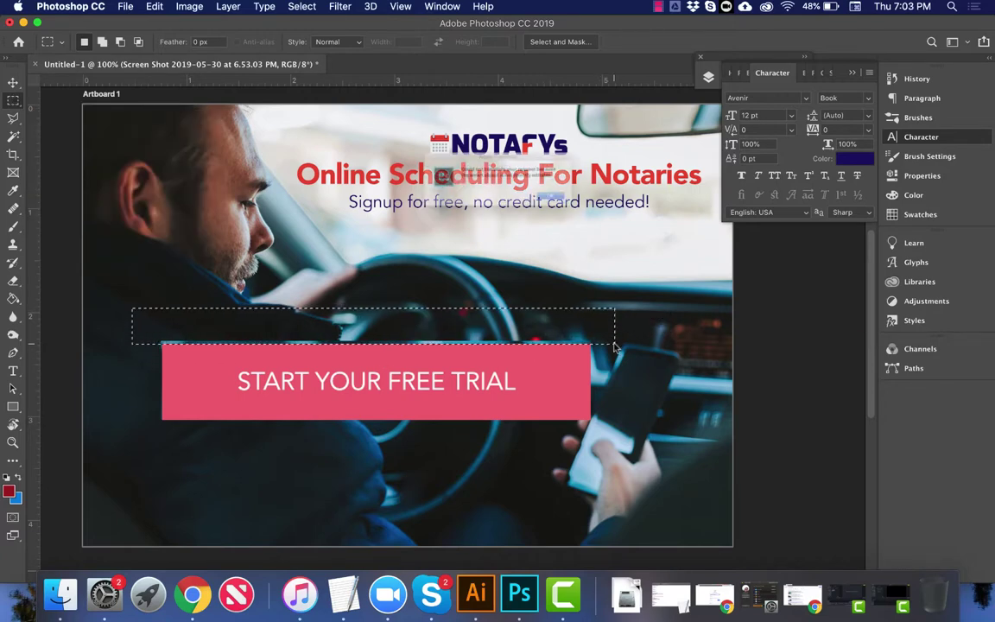
key(Return)
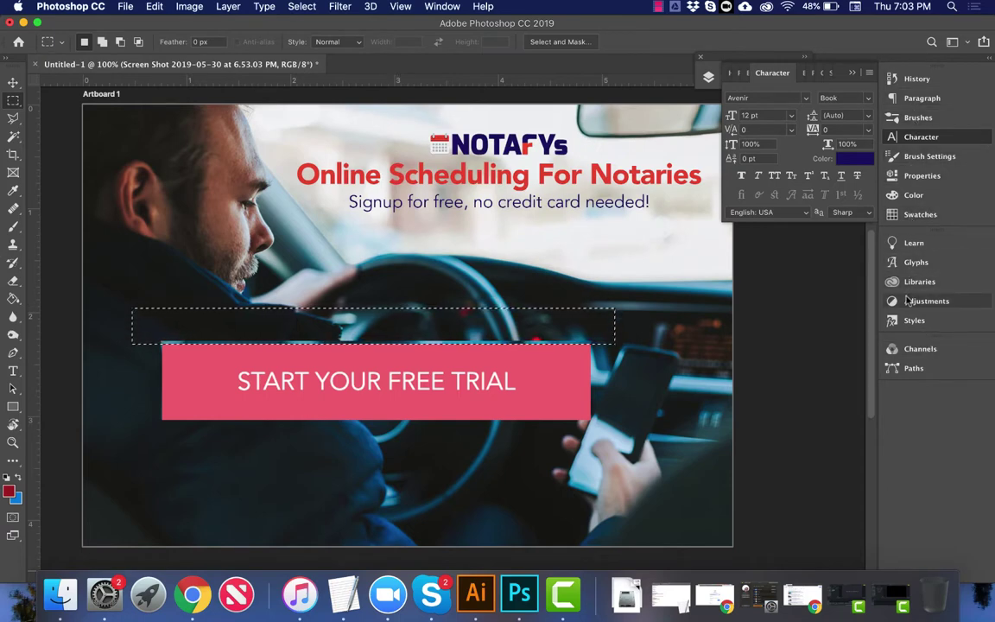
click(768, 72)
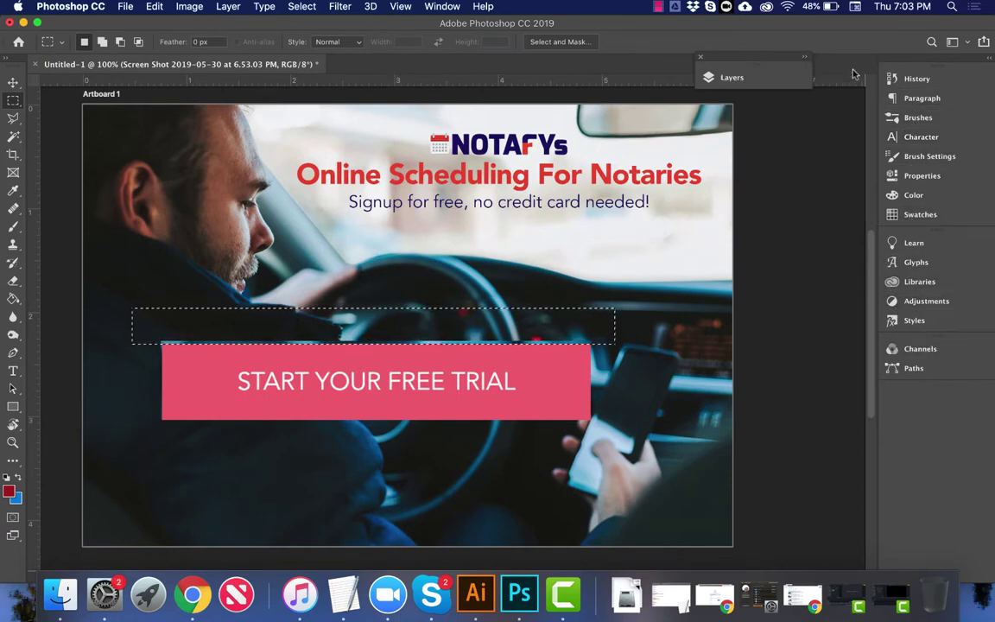
Step: Rasterize the button screenshot layer, then convert it into a smart object
click(766, 78)
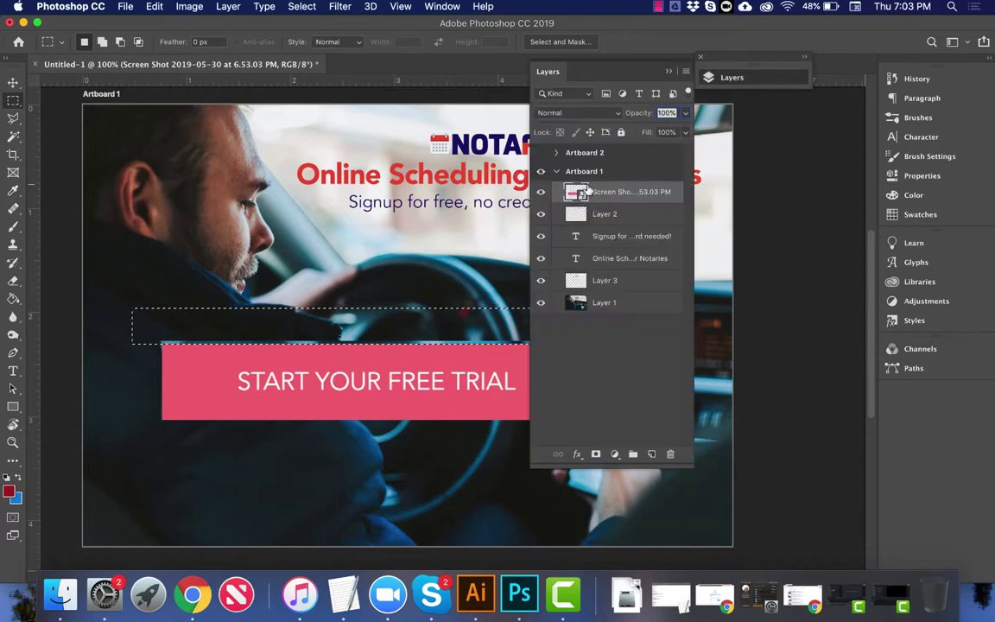
right_click(609, 190)
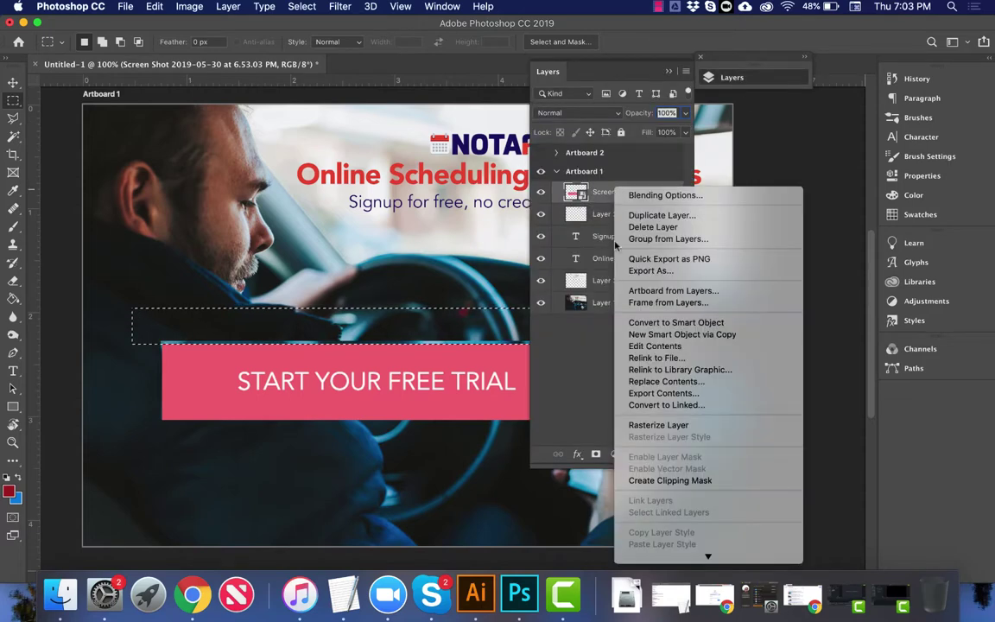
click(633, 425)
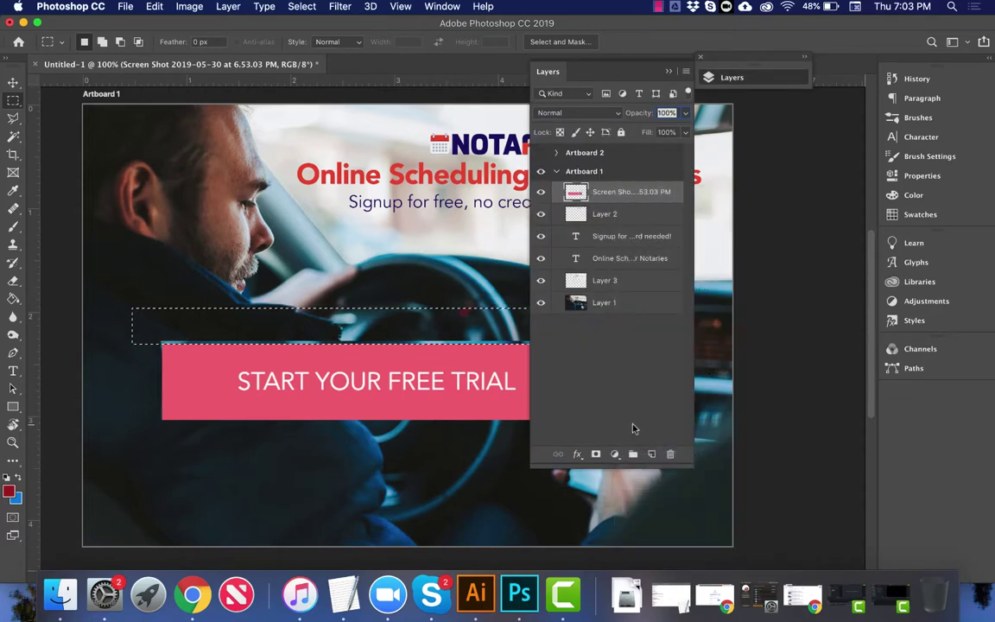
right_click(621, 197)
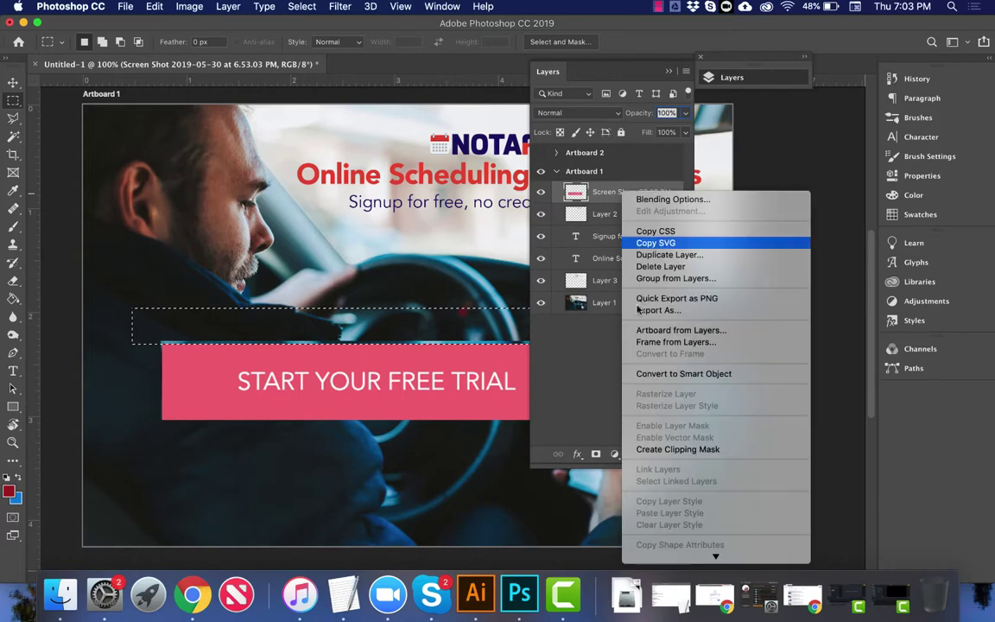
click(641, 374)
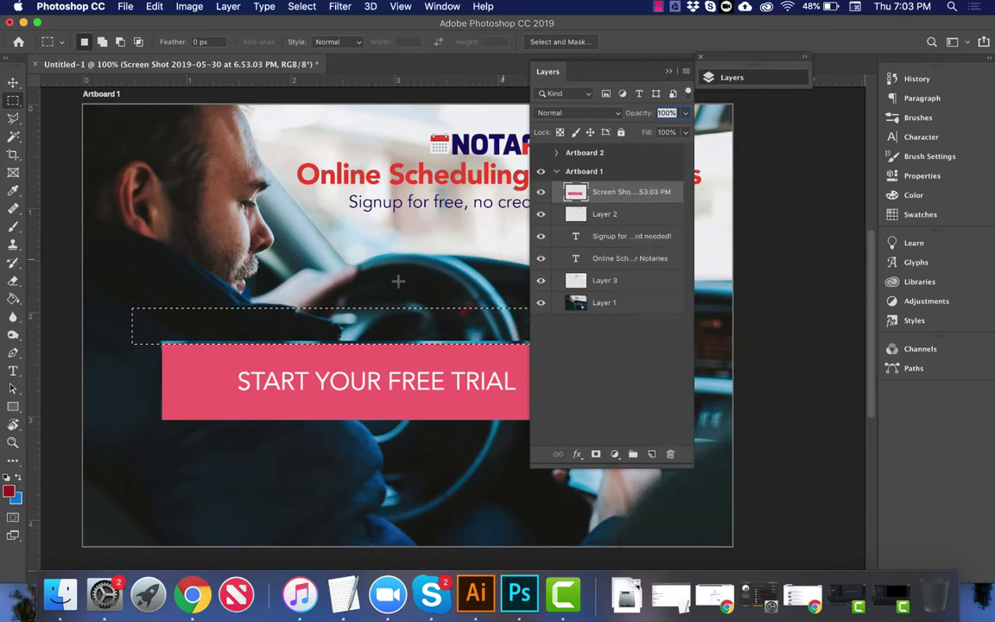
Step: Copy the selection, select the button's left edge, then deselect and collapse Layers
key(super+c)
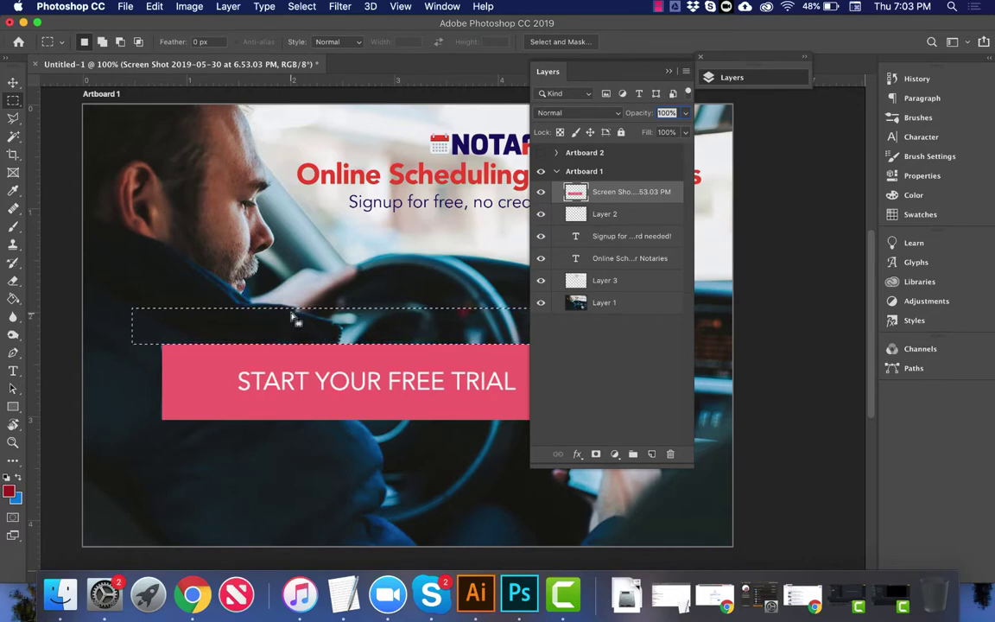
click(285, 321)
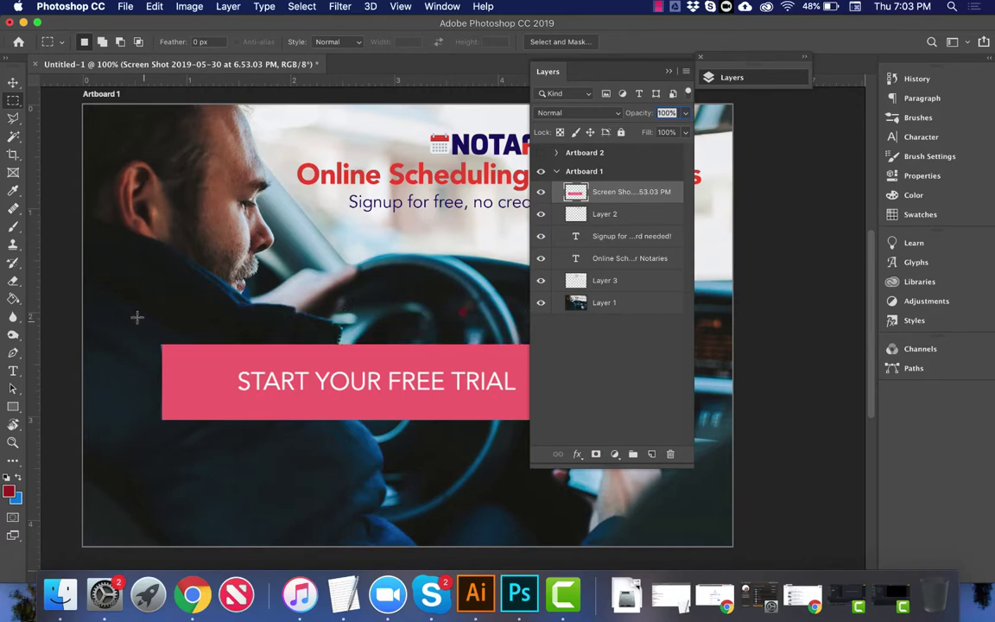
drag(138, 320, 161, 428)
key(super+d)
key(v)
click(669, 71)
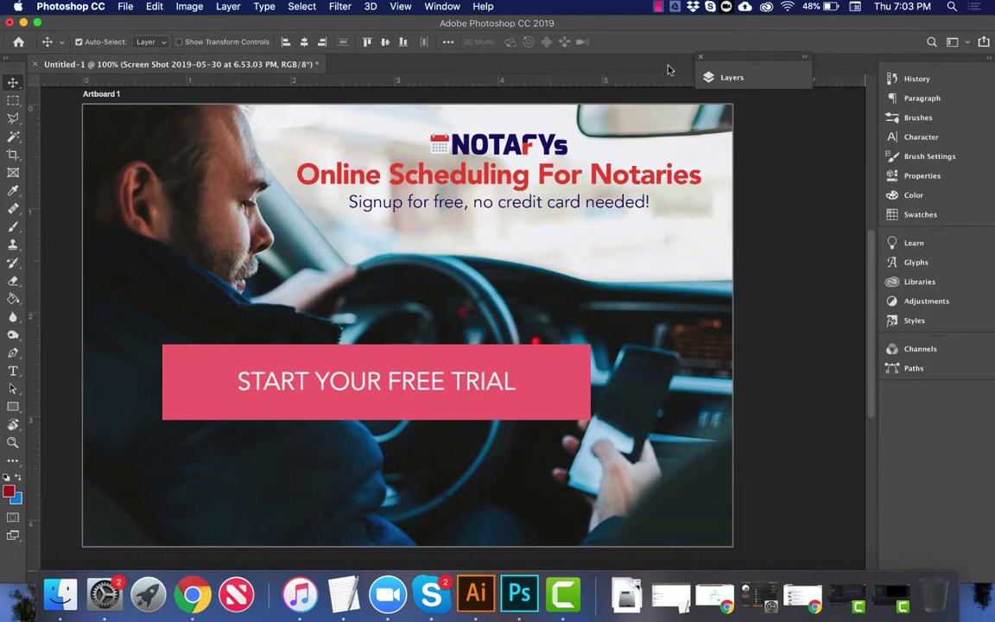
Step: Move the pink button up beneath the headline and bring up Hue/Saturation (Cmd+U)
drag(357, 366, 486, 224)
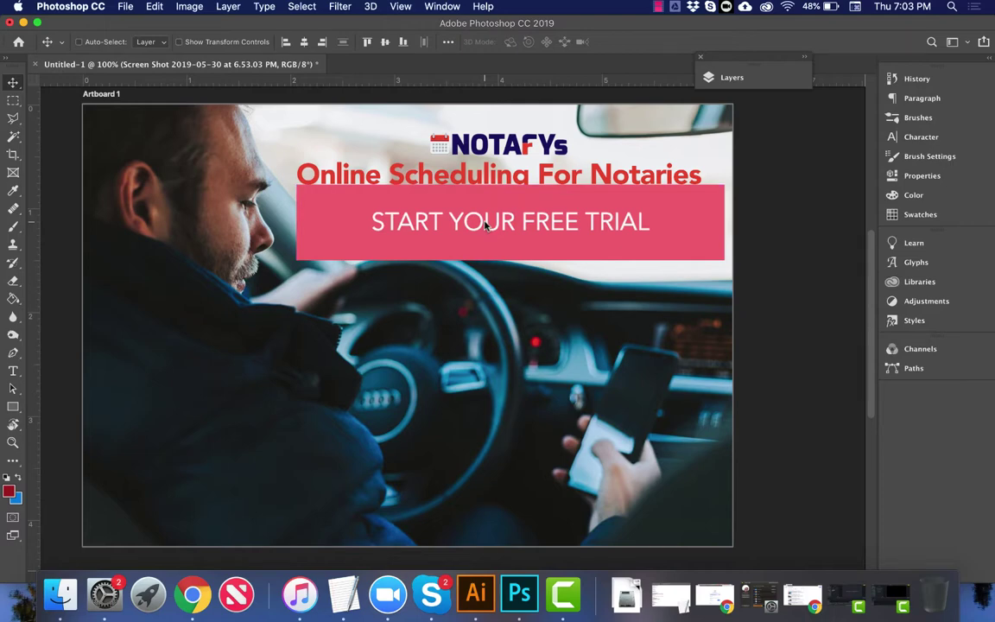
key(super+u)
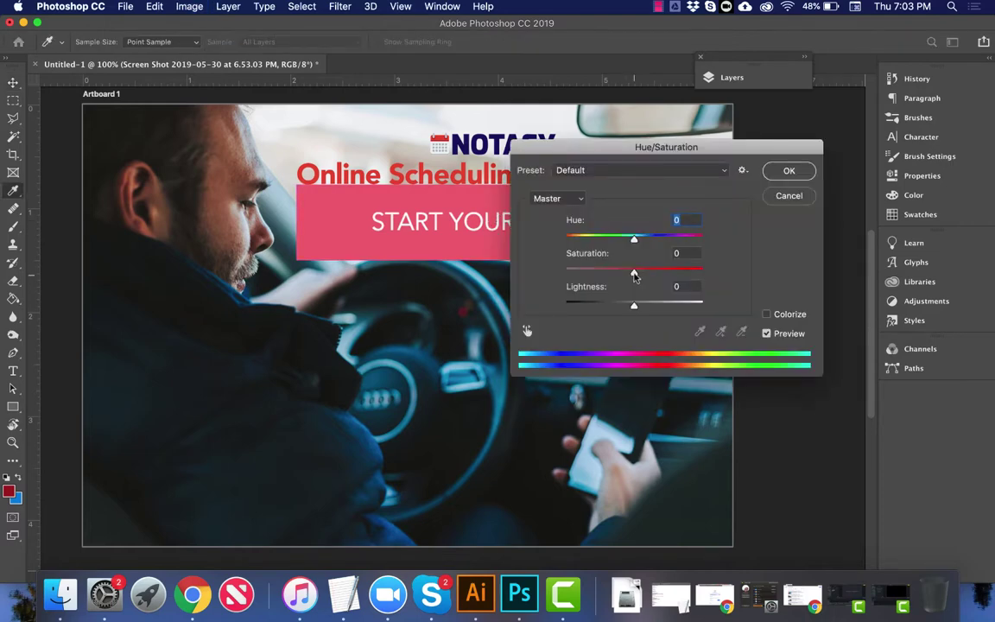
Step: Apply Saturation +50 and Hue +7 to the button
drag(634, 273, 677, 274)
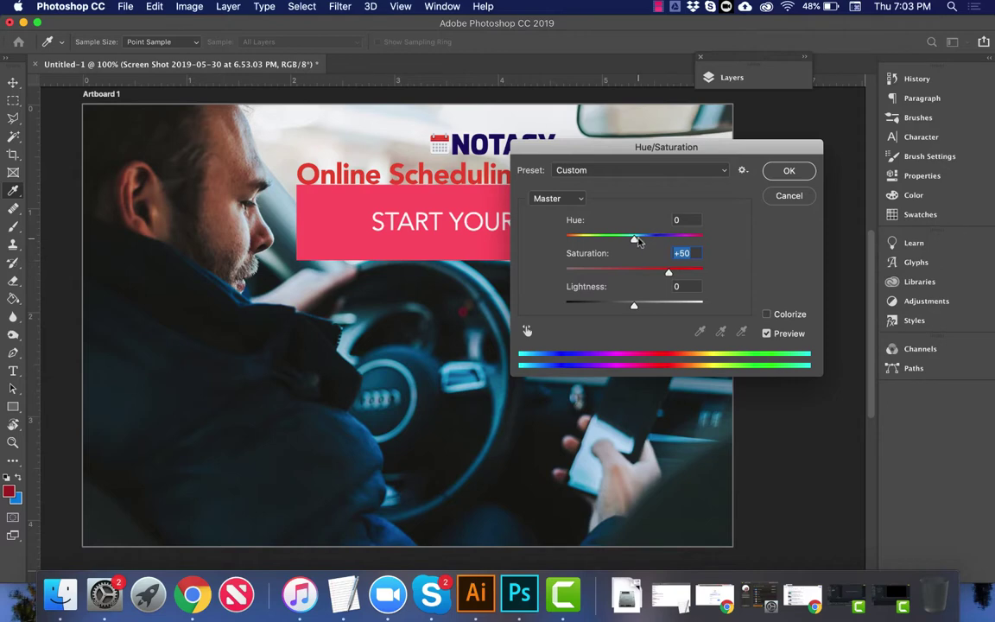
drag(640, 242, 637, 241)
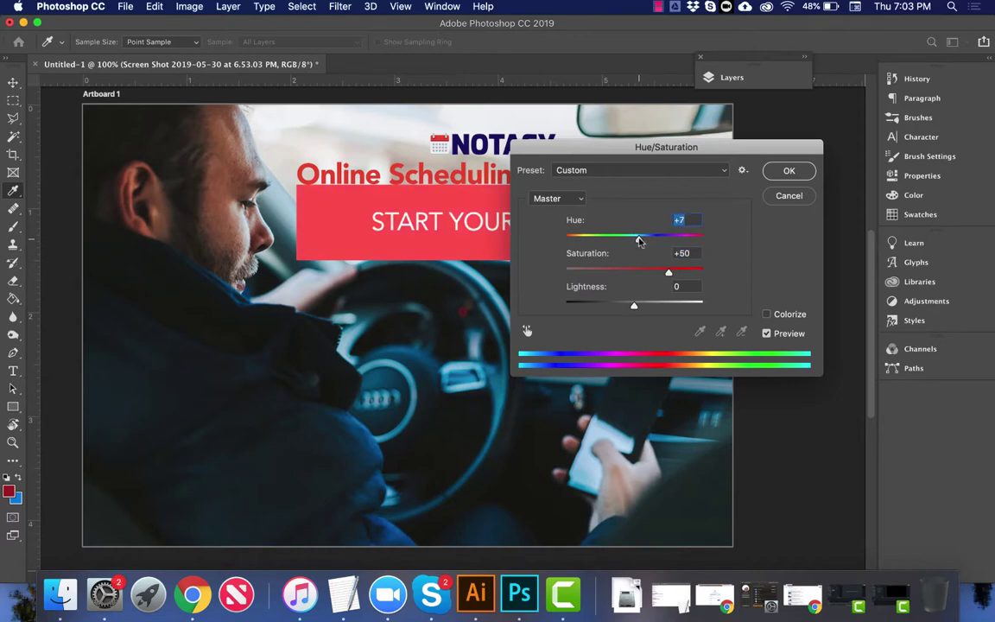
key(Return)
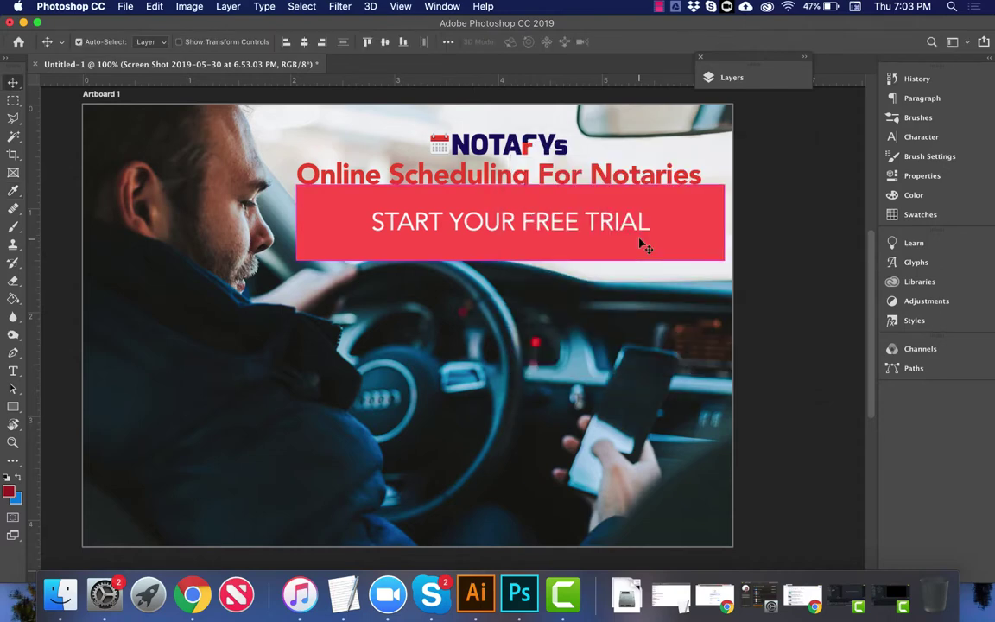
Step: Free-transform the button and lower its width and height percentages to shrink it
key(super+t)
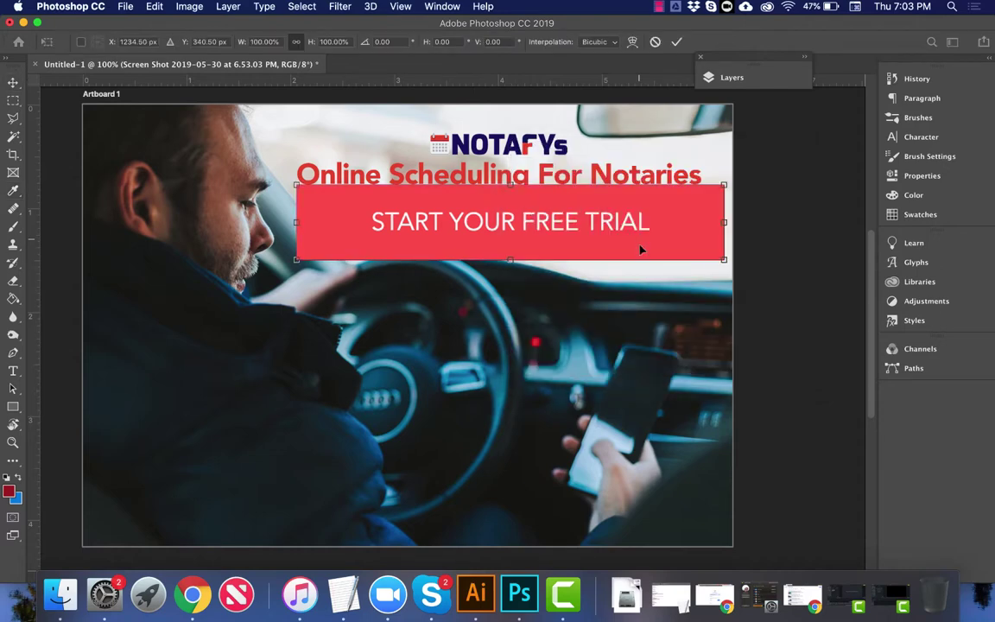
click(329, 41)
key(shift+Down)
key(shift+Down)
key(shift+Down)
key(shift+Down)
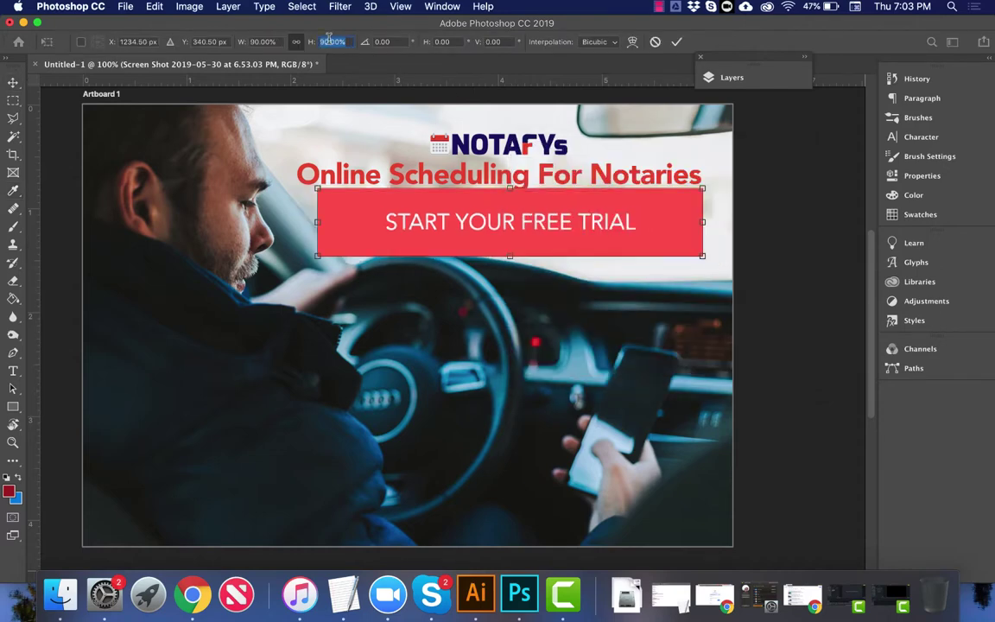
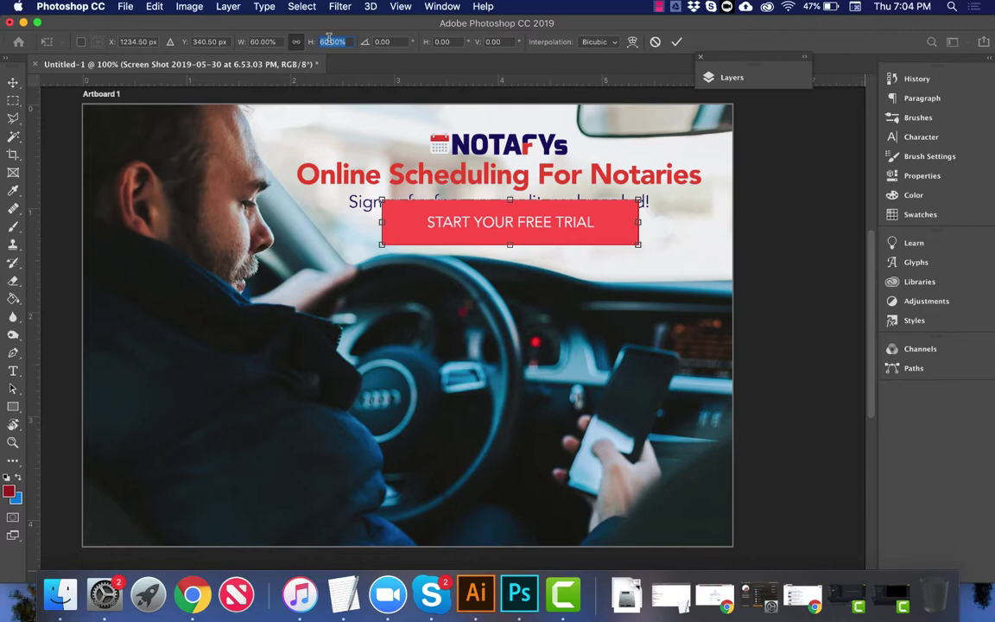
Step: Commit the button's 60% scale, move it to the artboard's lower-left corner, and drag out a guide
click(329, 39)
key(Return)
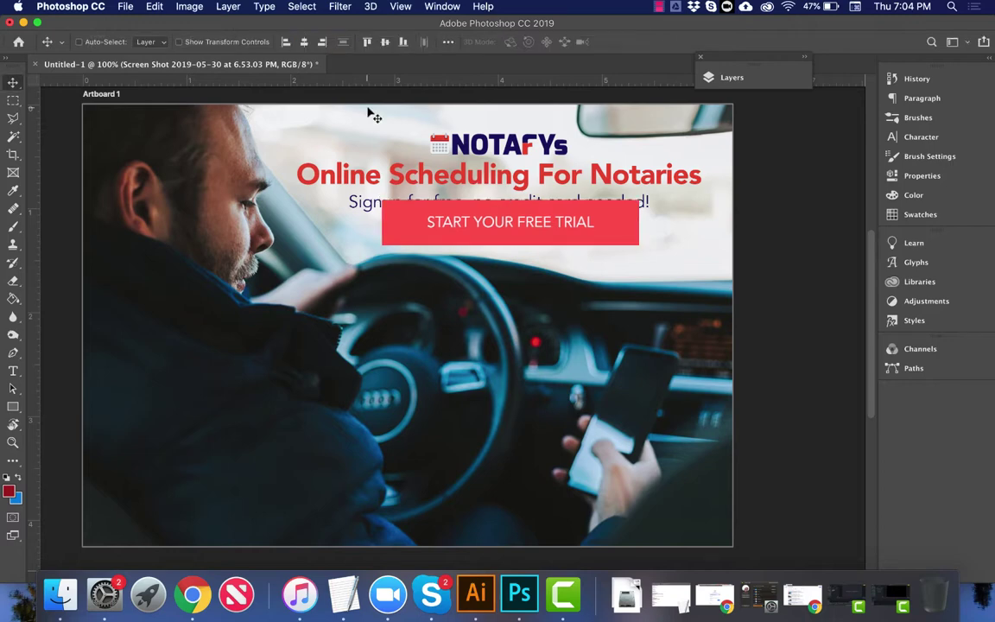
drag(474, 329, 249, 510)
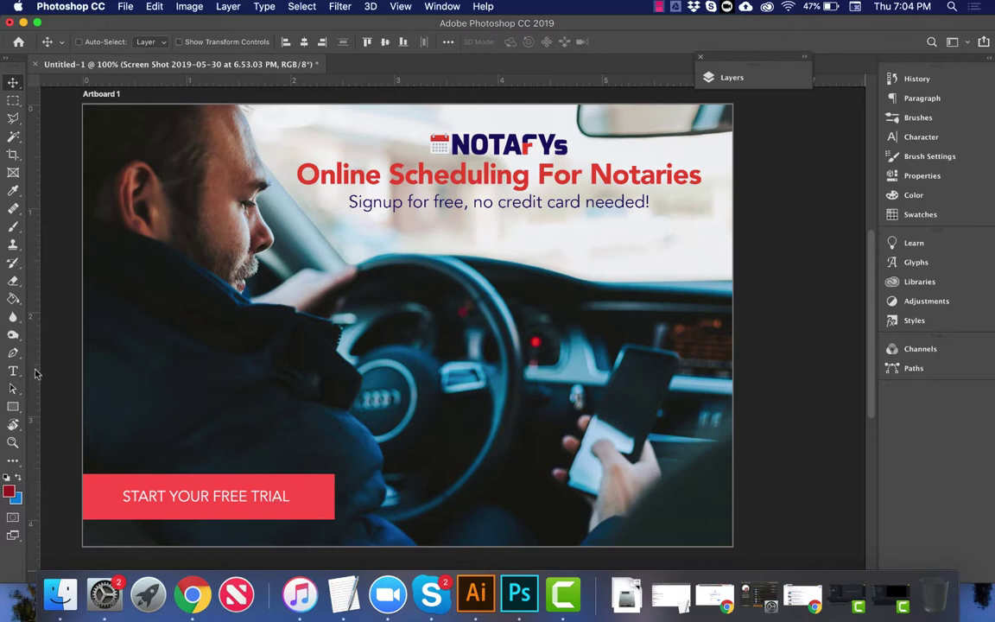
drag(35, 373, 109, 357)
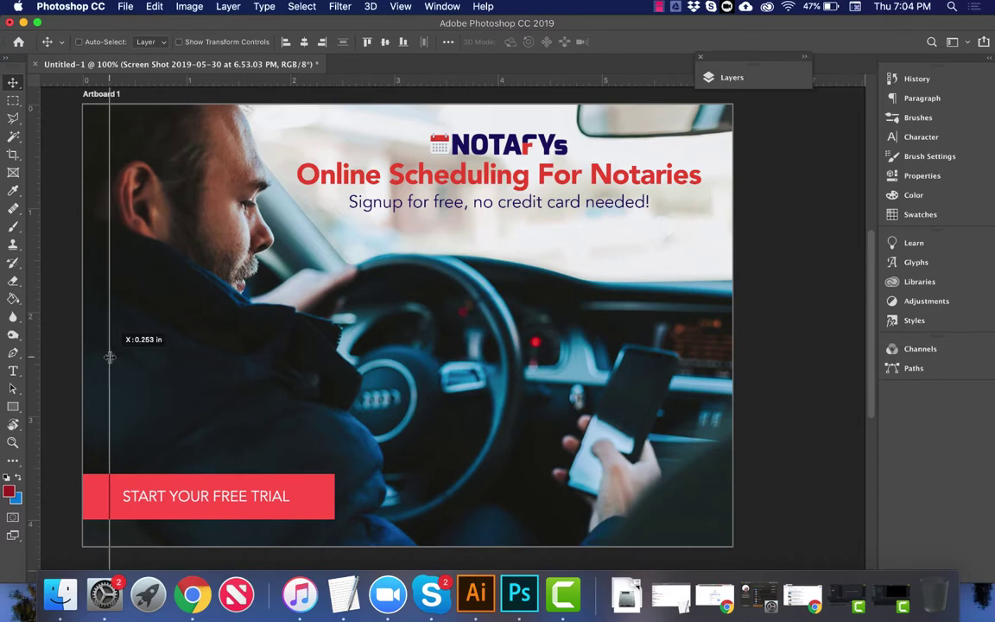
Step: Place two vertical left-margin guides and shift the red button flush with the left edge
drag(109, 357, 110, 357)
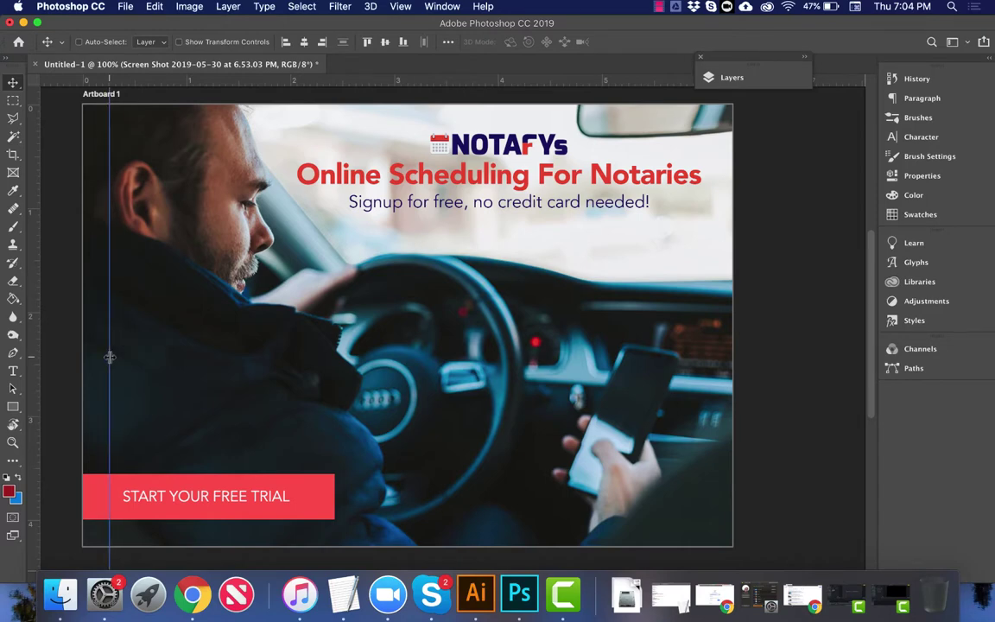
drag(30, 344, 98, 358)
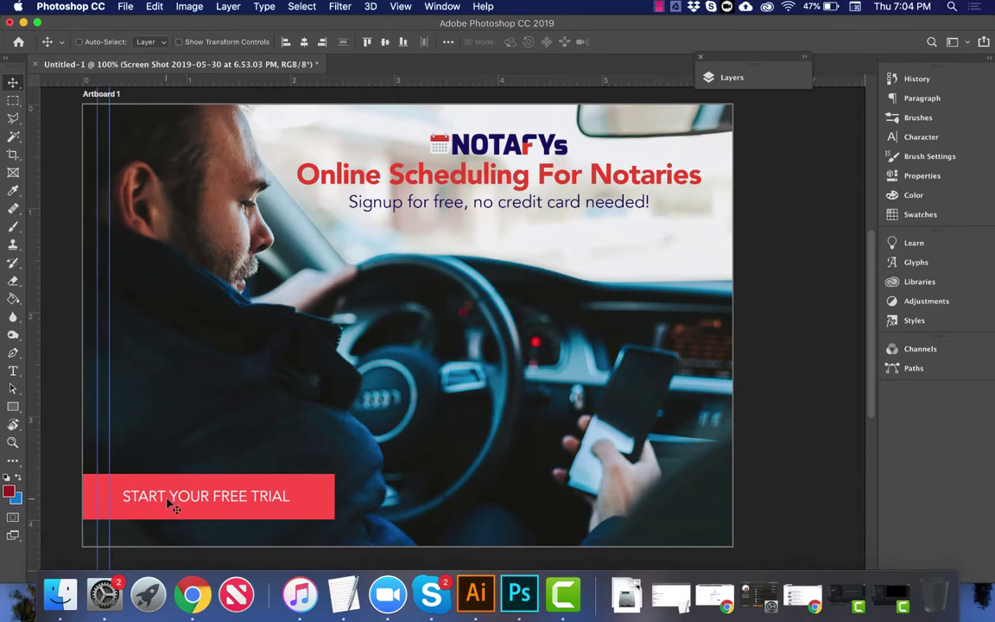
drag(170, 504, 157, 501)
Step: Trim the red button's right end by selecting and deleting it, then deselect
key(m)
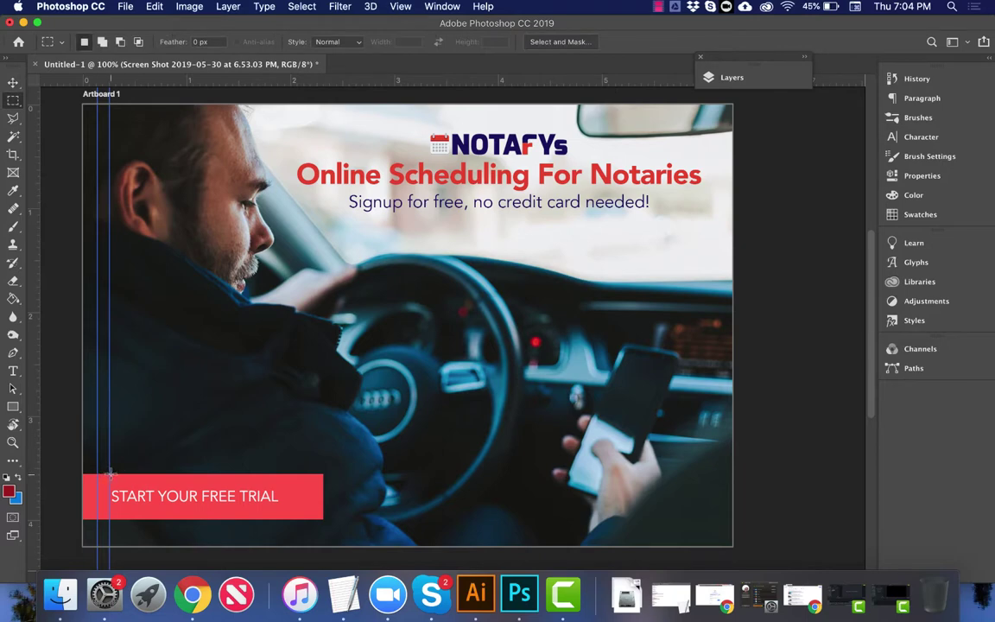
drag(110, 474, 286, 506)
drag(292, 495, 293, 476)
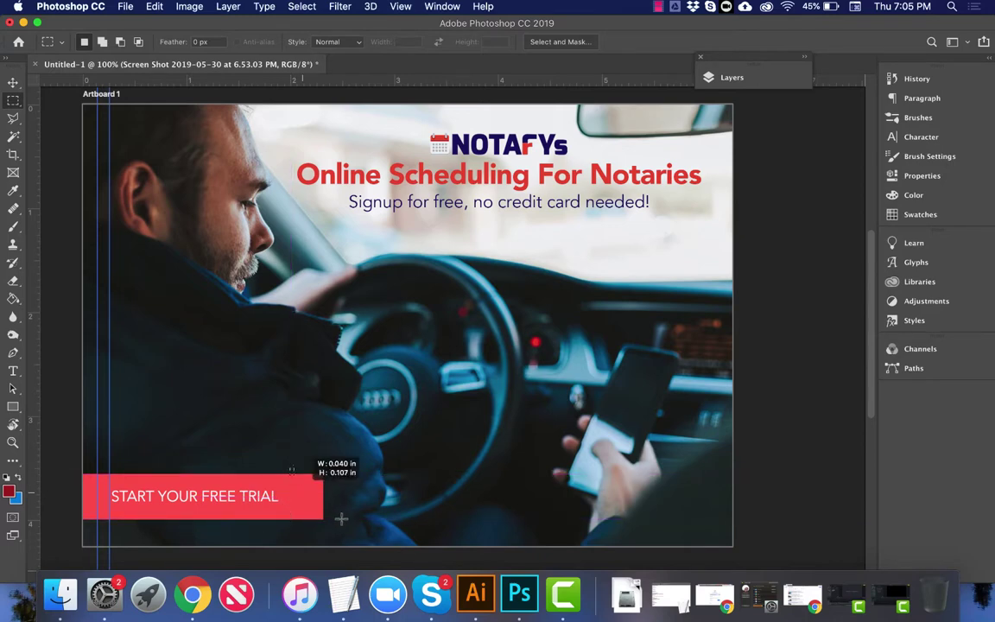
drag(342, 518, 362, 526)
key(BackSpace)
key(super+d)
key(v)
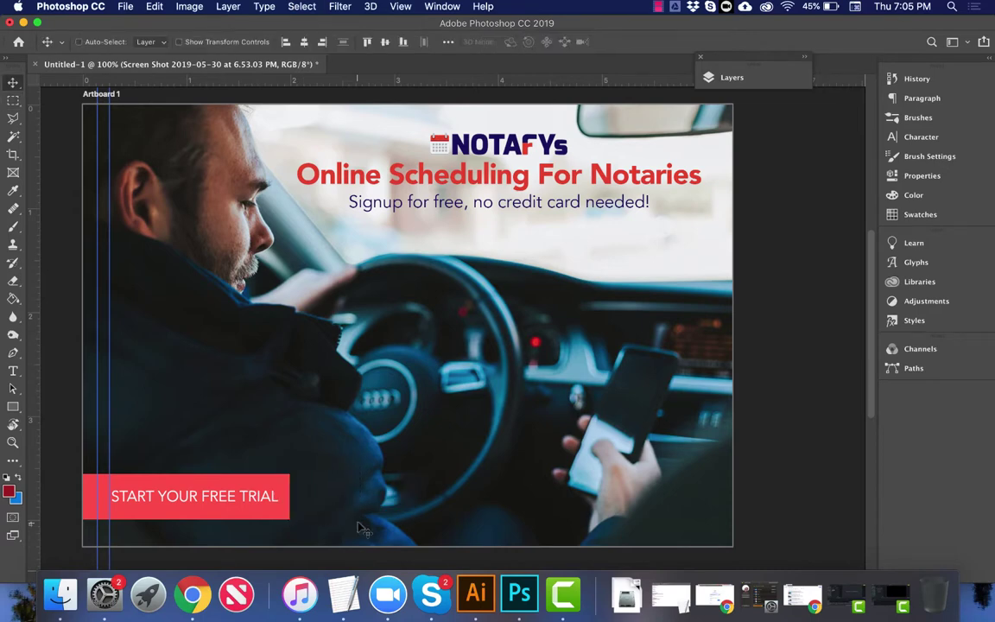
key(super)
Step: Add guides at the top, right and bottom margins and dock the Layers panel on the right
drag(124, 81, 128, 130)
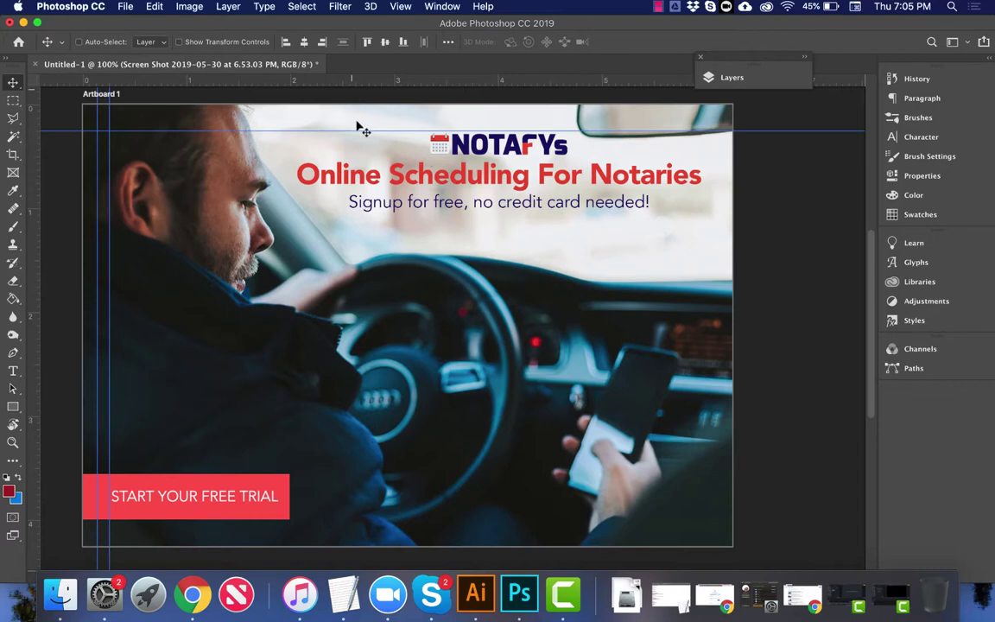
drag(32, 156, 707, 132)
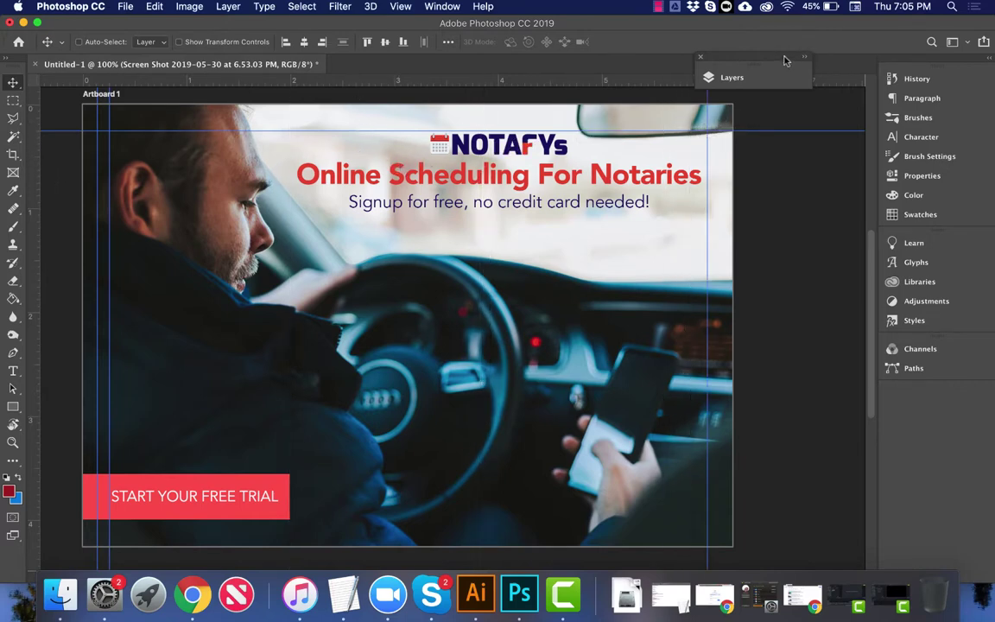
drag(786, 60, 898, 108)
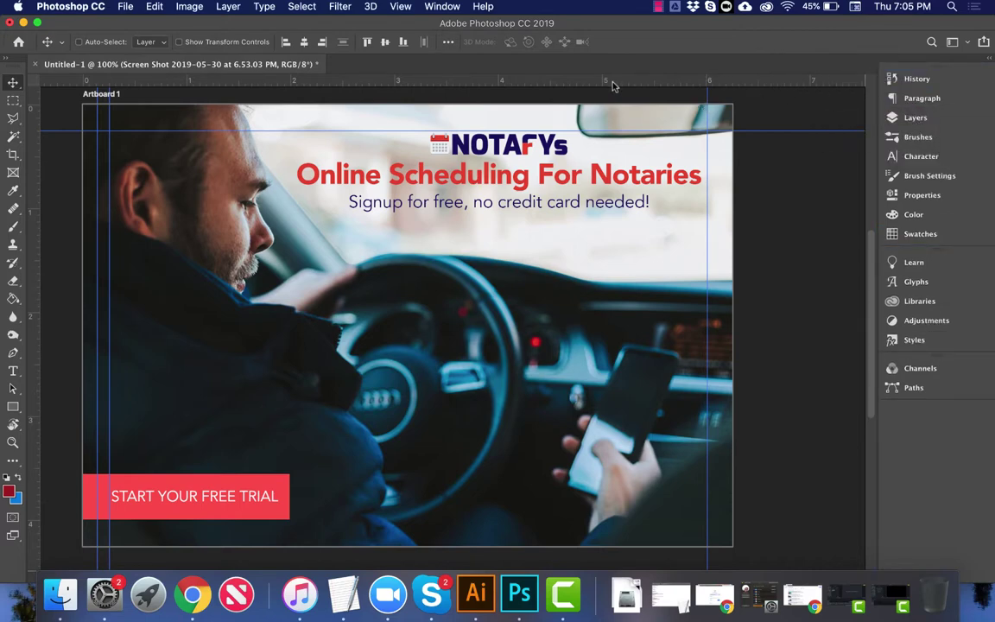
drag(612, 81, 634, 520)
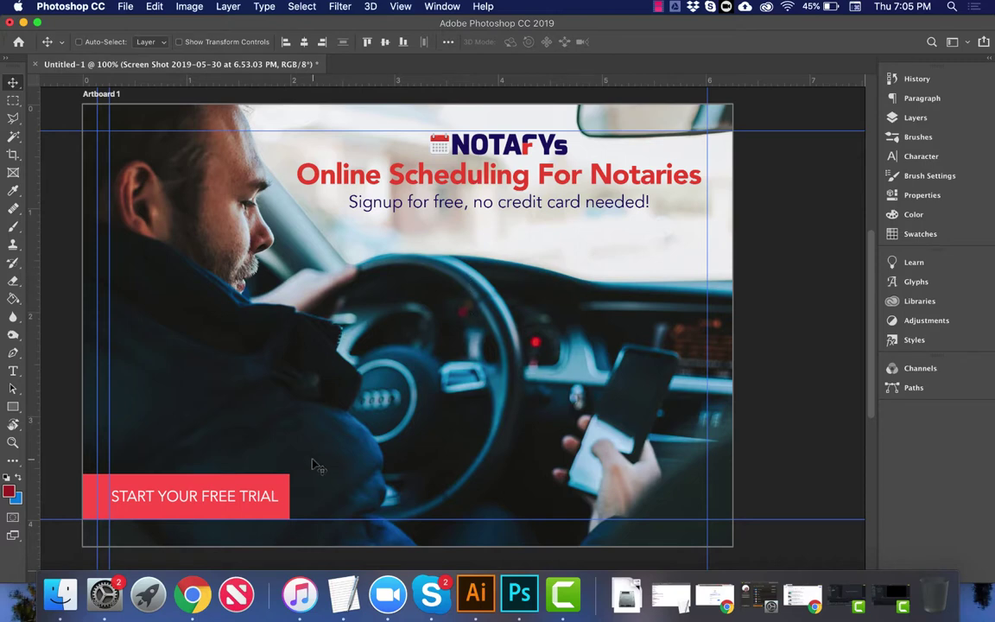
key(t)
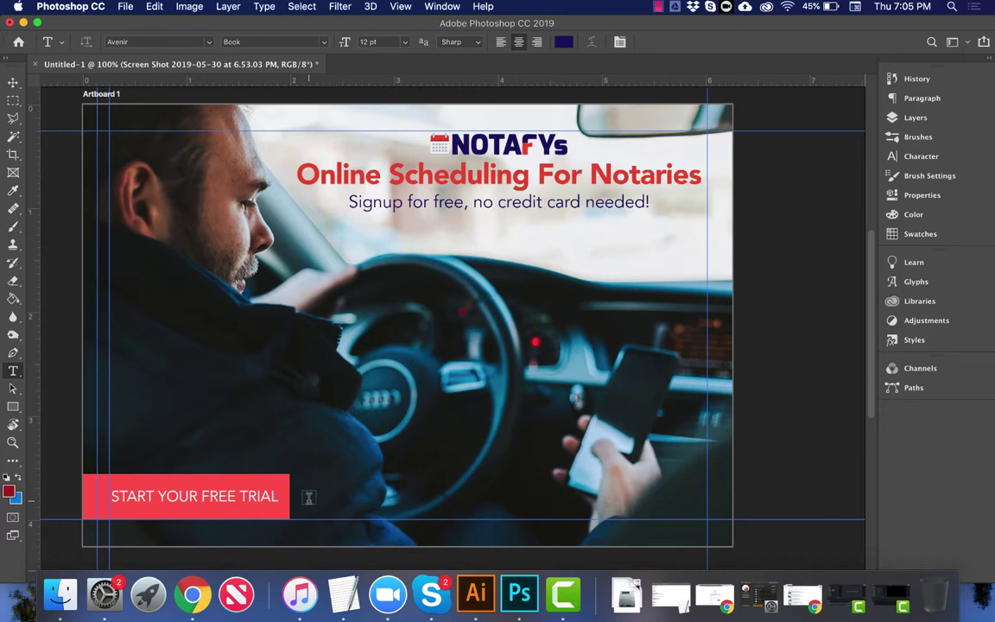
Step: Add a 'Notafys.com' text layer beside the button, coloured near-white edf2f4
click(308, 497)
key(BackSpace)
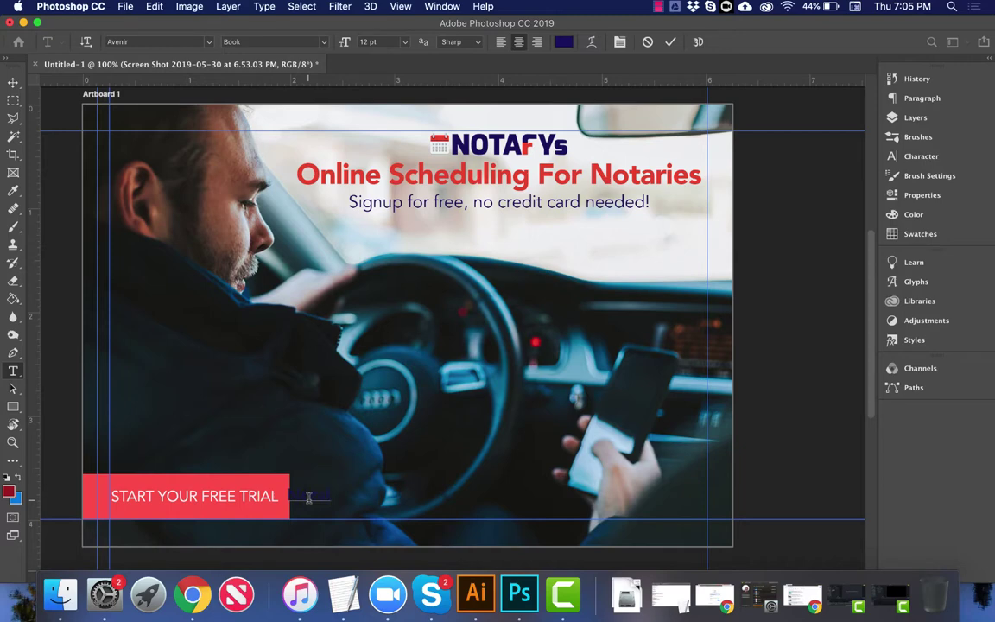
text(Not)
key(super+a)
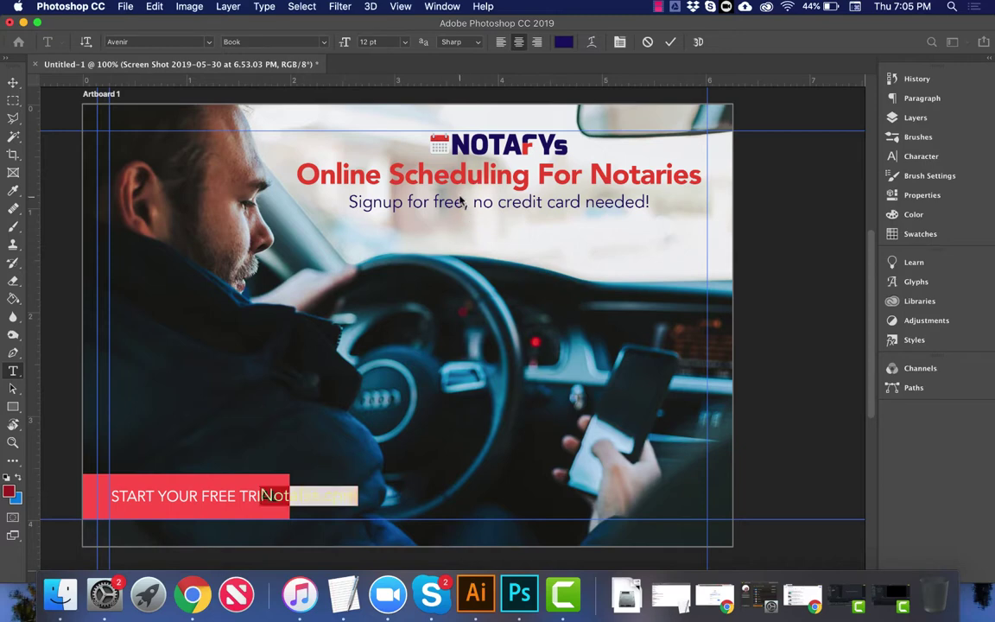
click(564, 42)
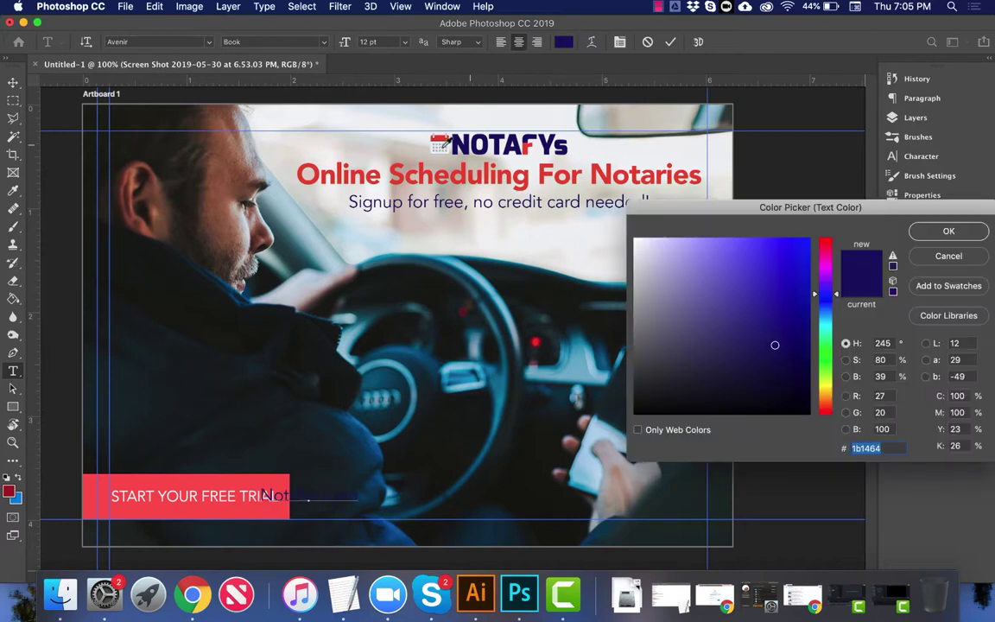
text(edf2f4)
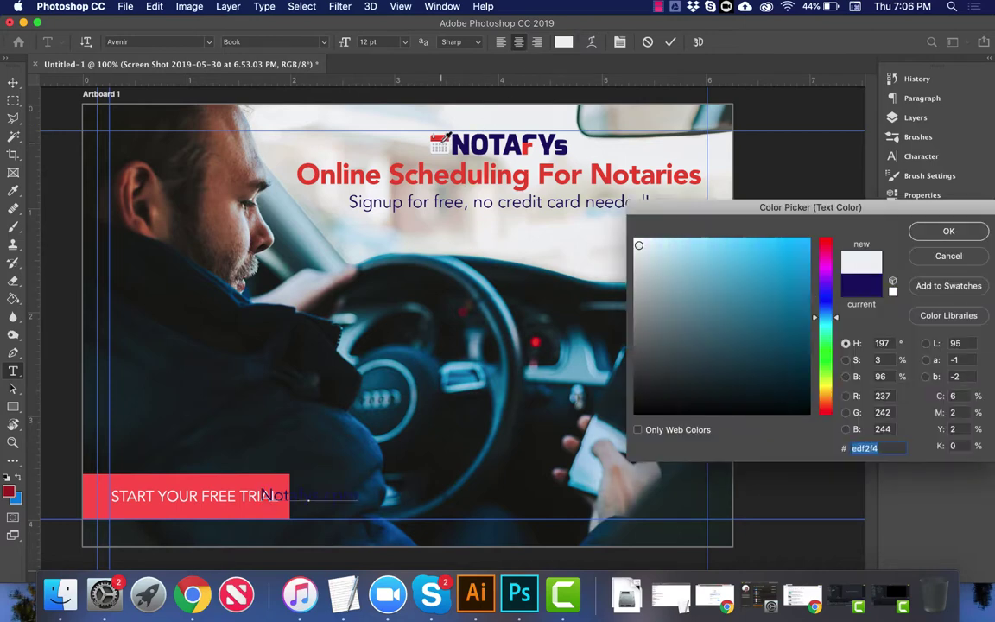
key(Return)
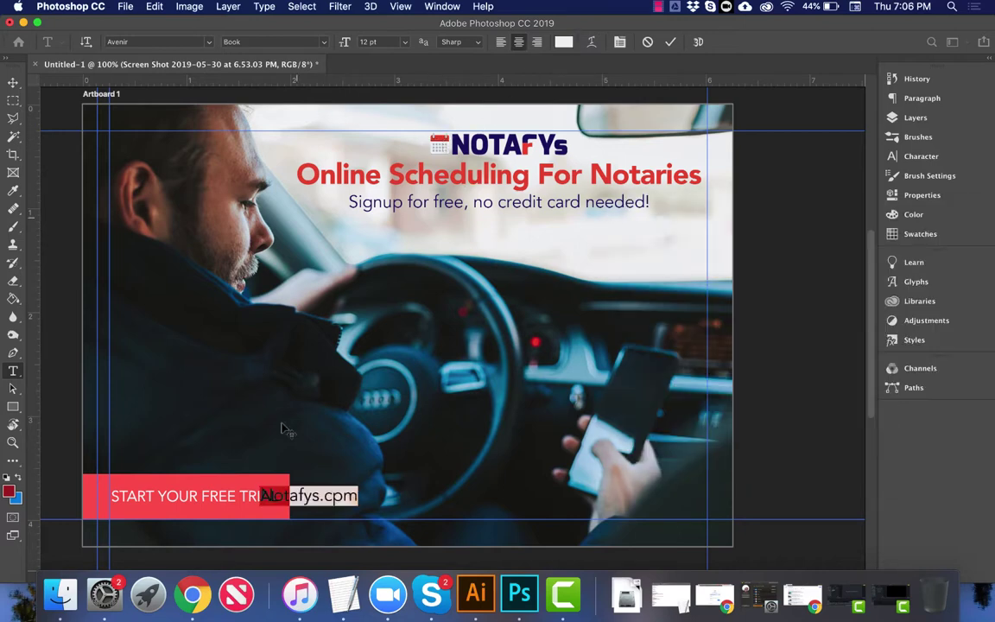
click(316, 495)
Step: Correct the .cpm typo to .com and set the URL text to Black weight
click(347, 495)
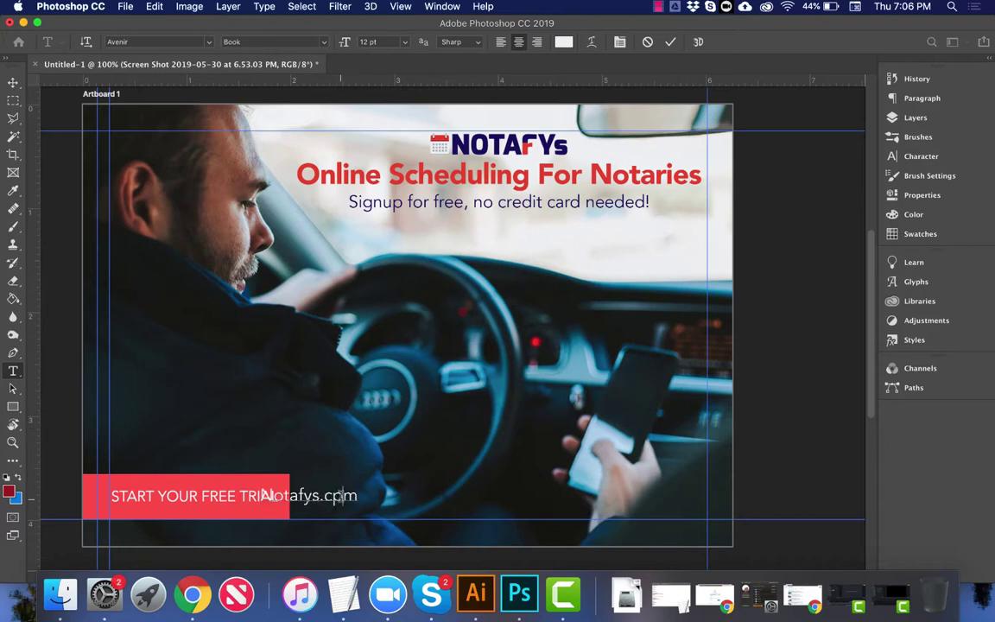
key(BackSpace)
text(o)
key(super+a)
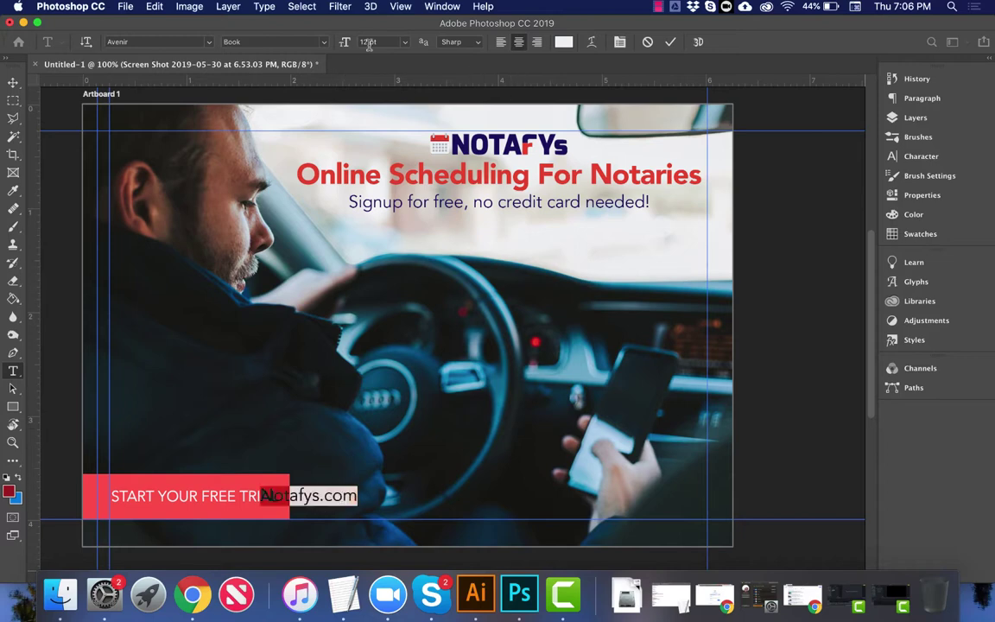
click(286, 41)
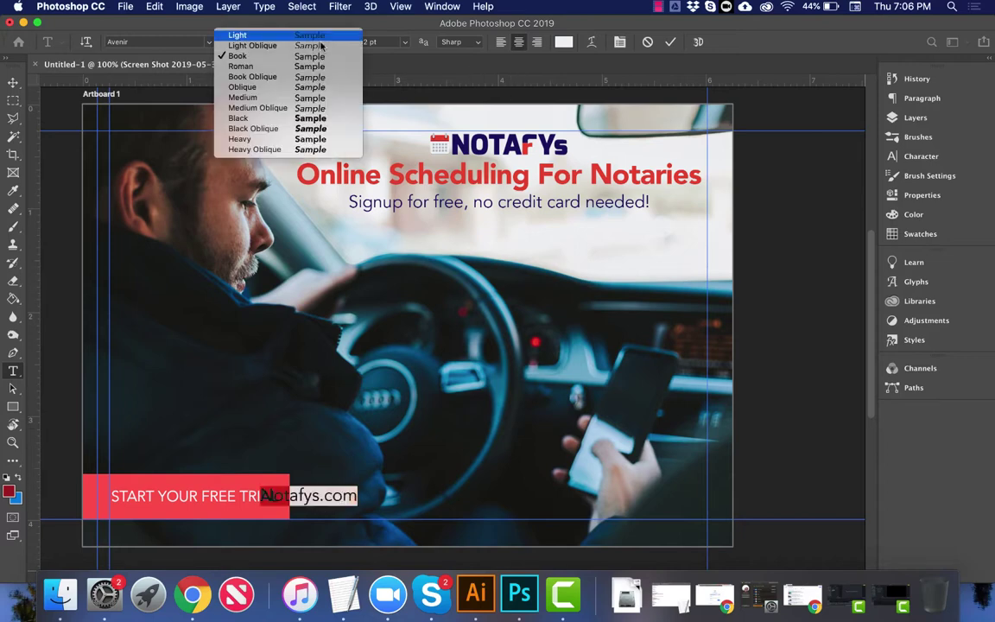
click(300, 118)
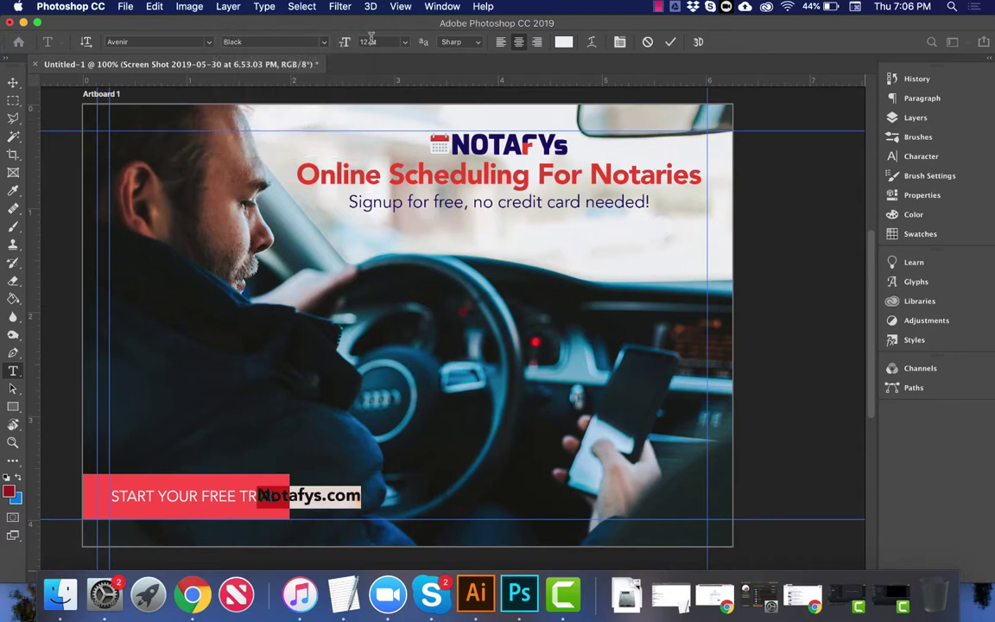
click(14, 83)
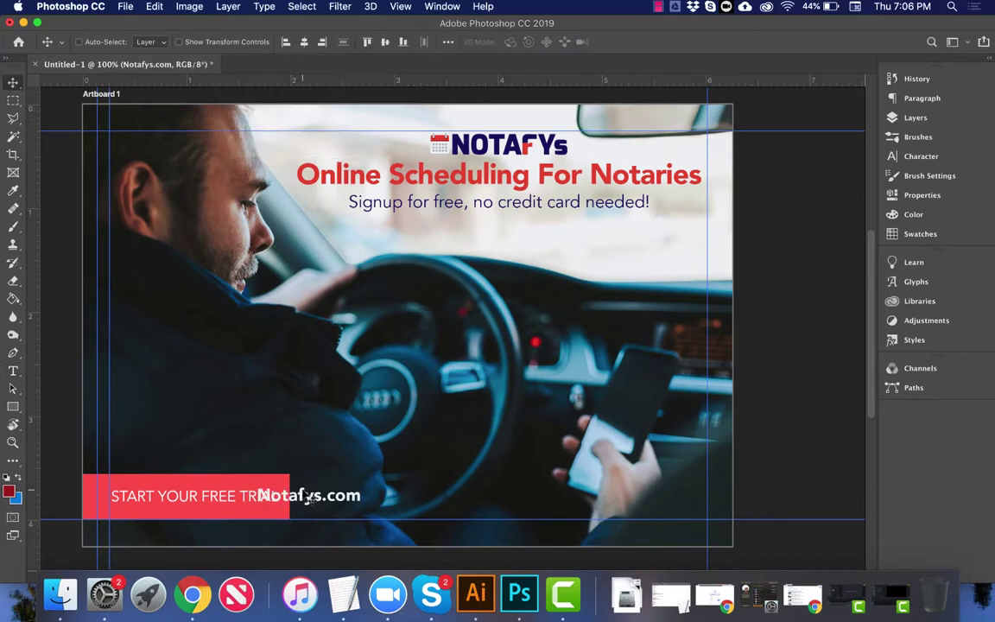
Step: Position Notafys.com beside the red button at the artboard's bottom
drag(273, 494, 386, 486)
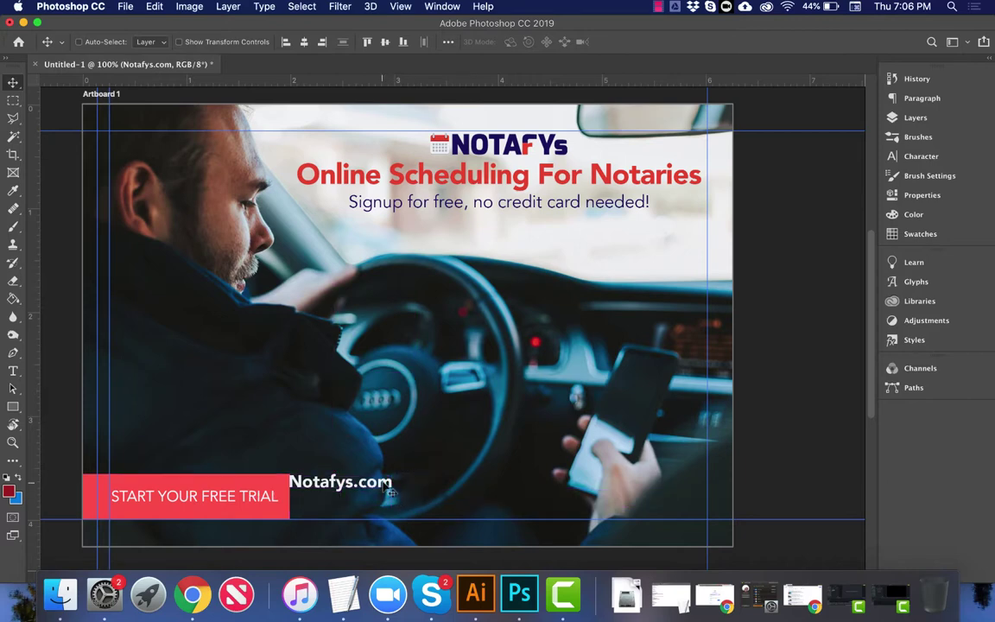
key(Up)
key(Down)
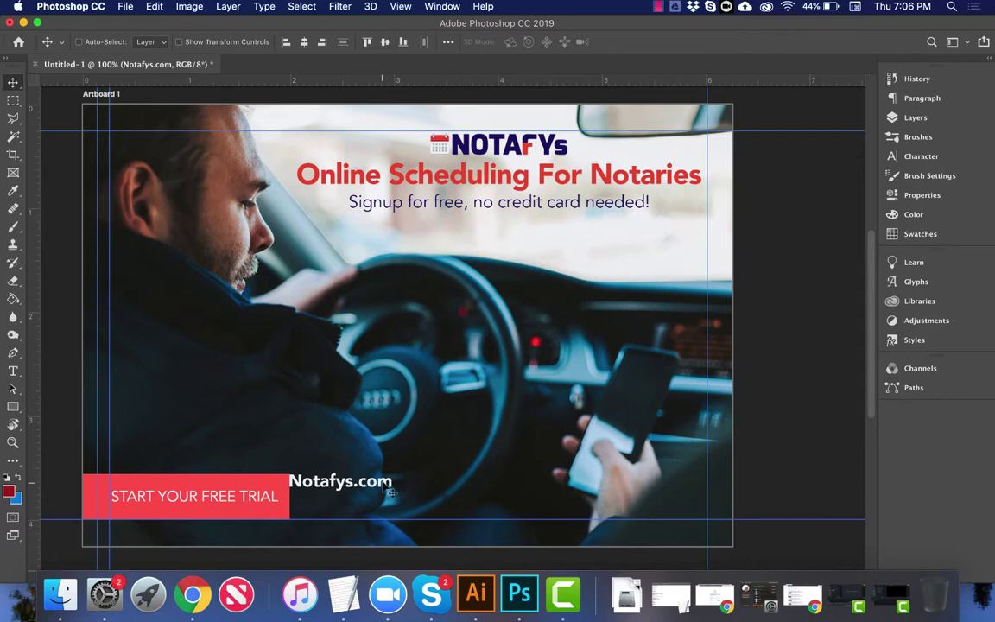
Step: Scale Notafys.com to about double, shrink it to about 92%, and nudge it right and up
key(super+t)
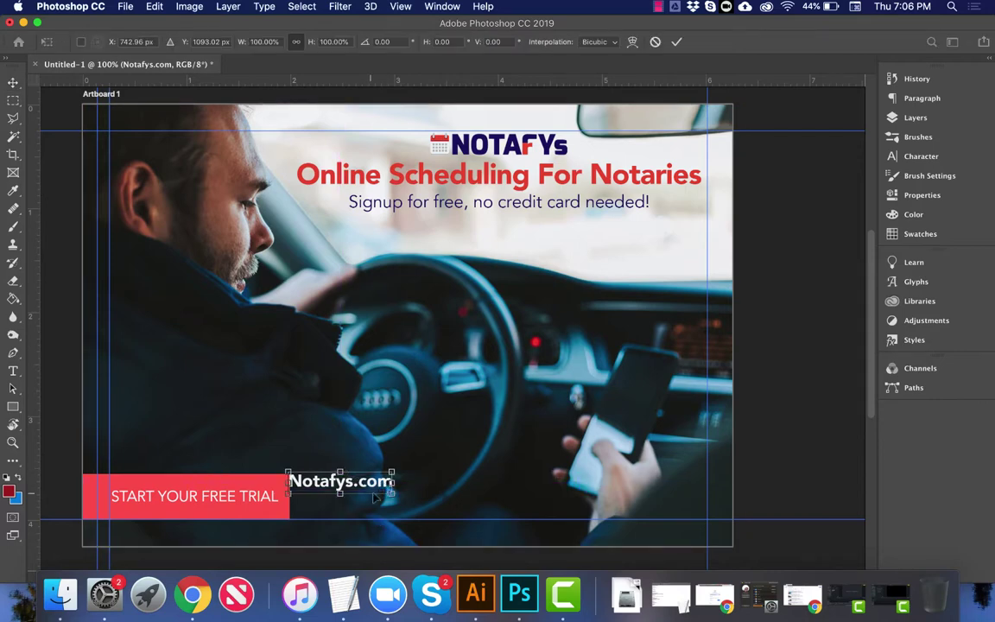
drag(393, 493, 584, 527)
key(Return)
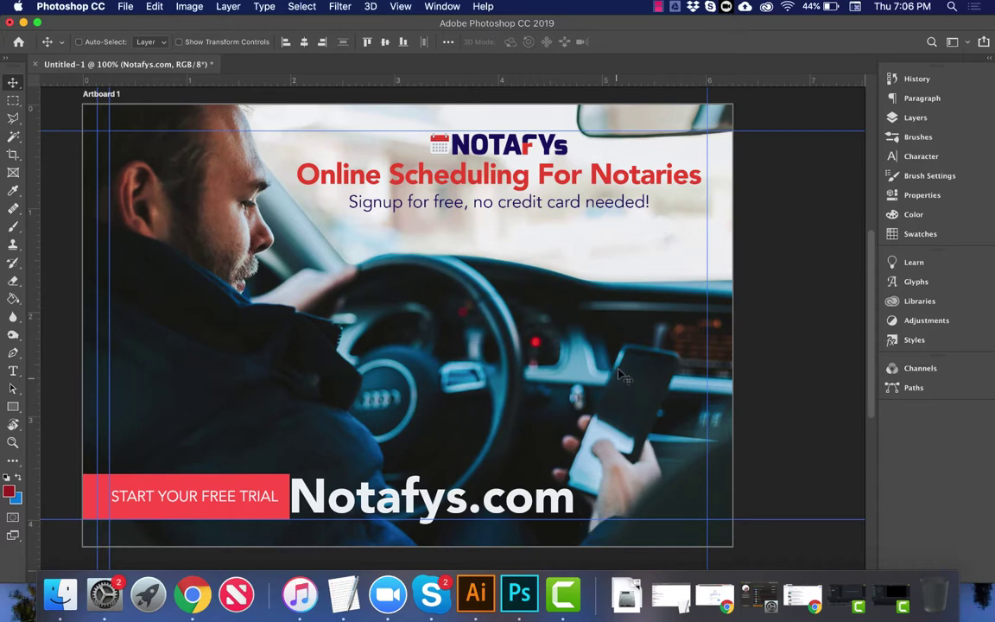
key(super)
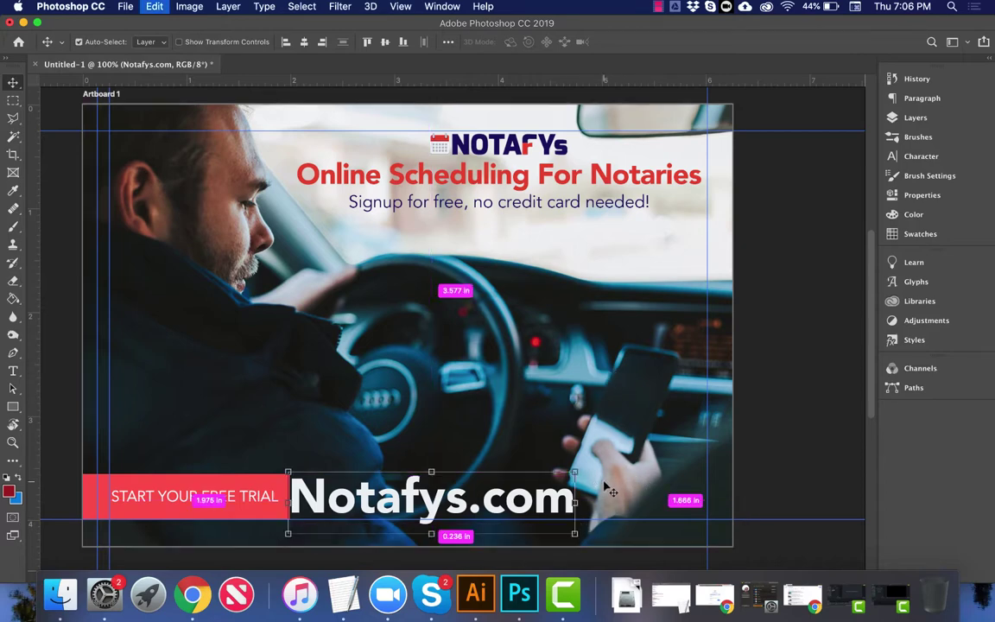
key(super+t)
drag(574, 473, 550, 477)
key(Return)
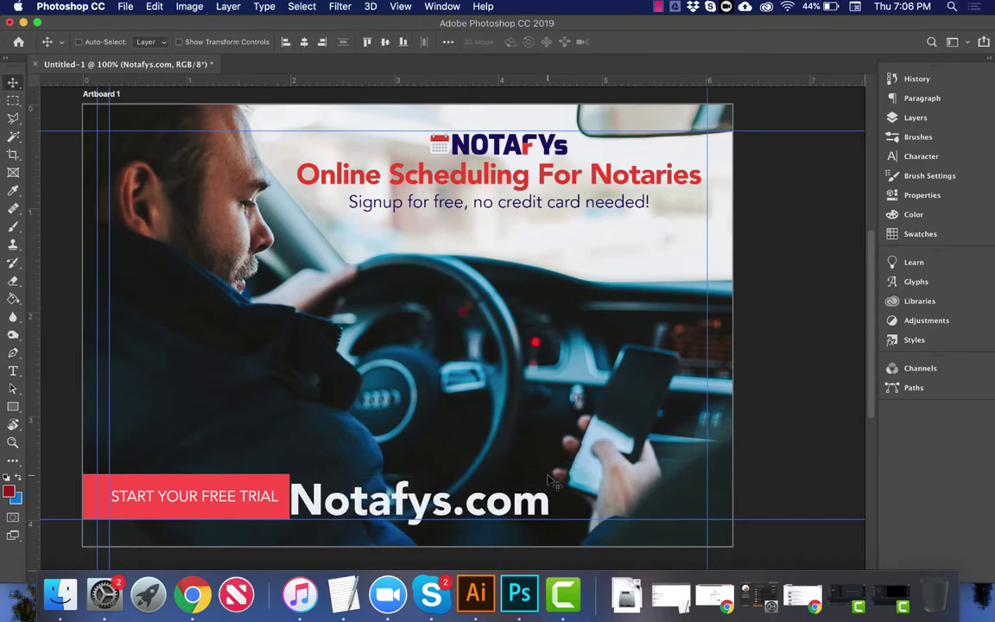
key(Up)
key(Up)
key(Up)
key(Up)
key(Right)
key(Right)
key(Right)
key(Right)
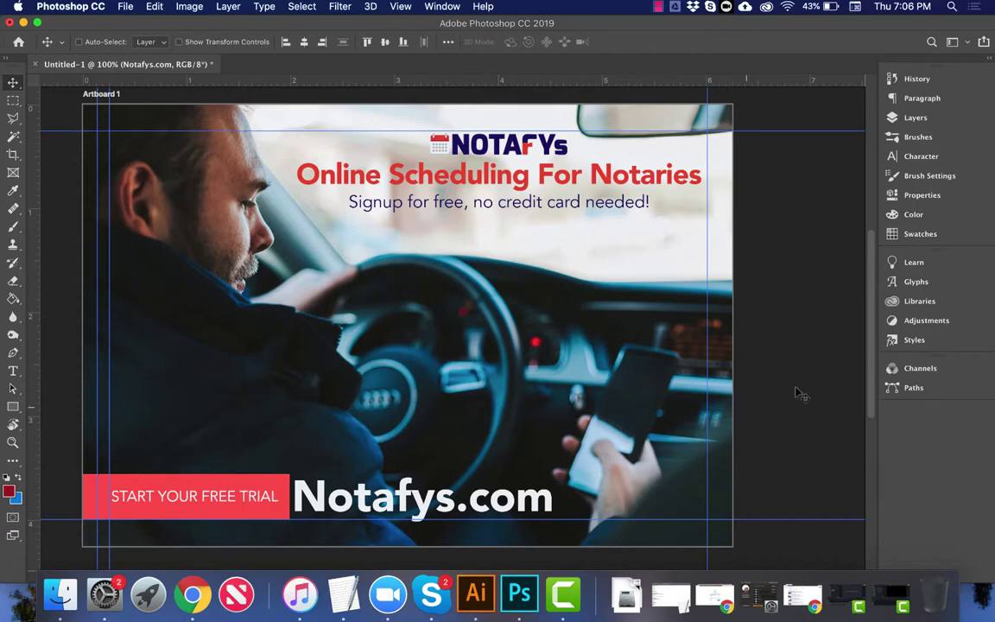
Step: Set NOTAFYS.COM to All Caps at 20.2 pt and place it just right of the red bar
click(914, 117)
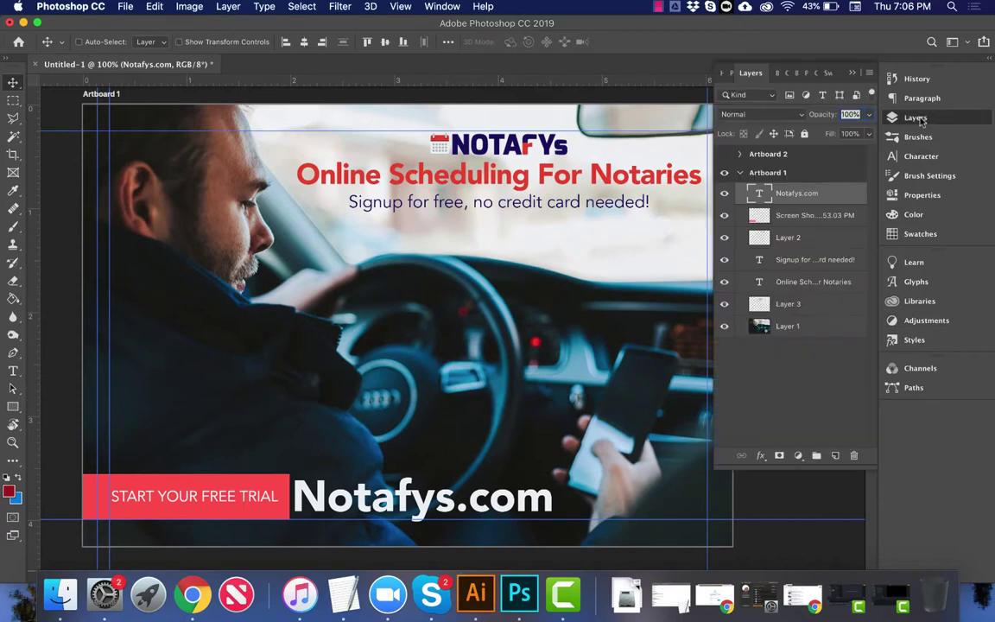
click(921, 156)
click(775, 176)
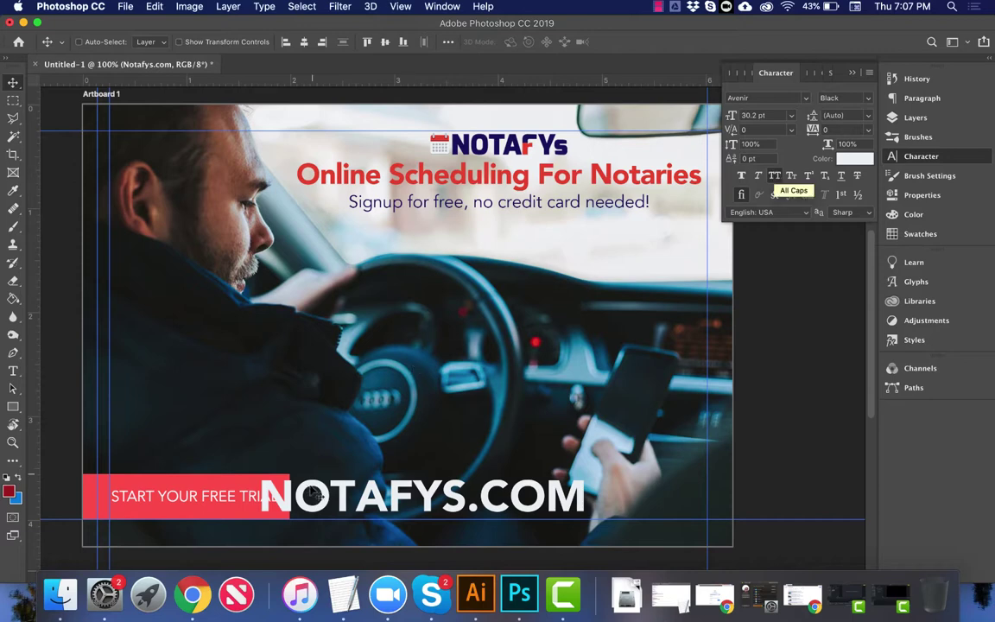
drag(309, 488, 346, 488)
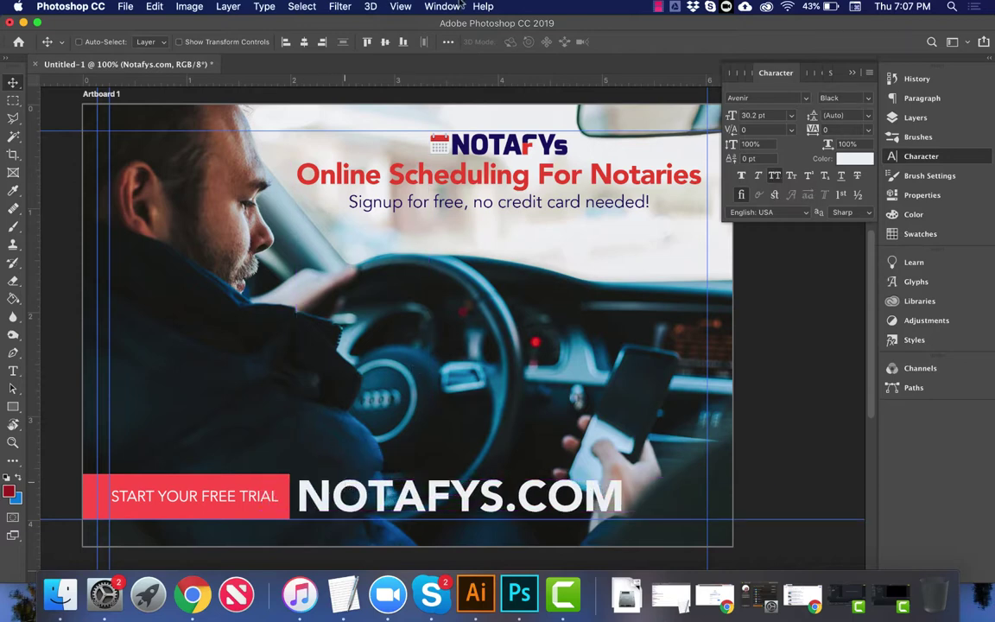
drag(748, 118, 675, 105)
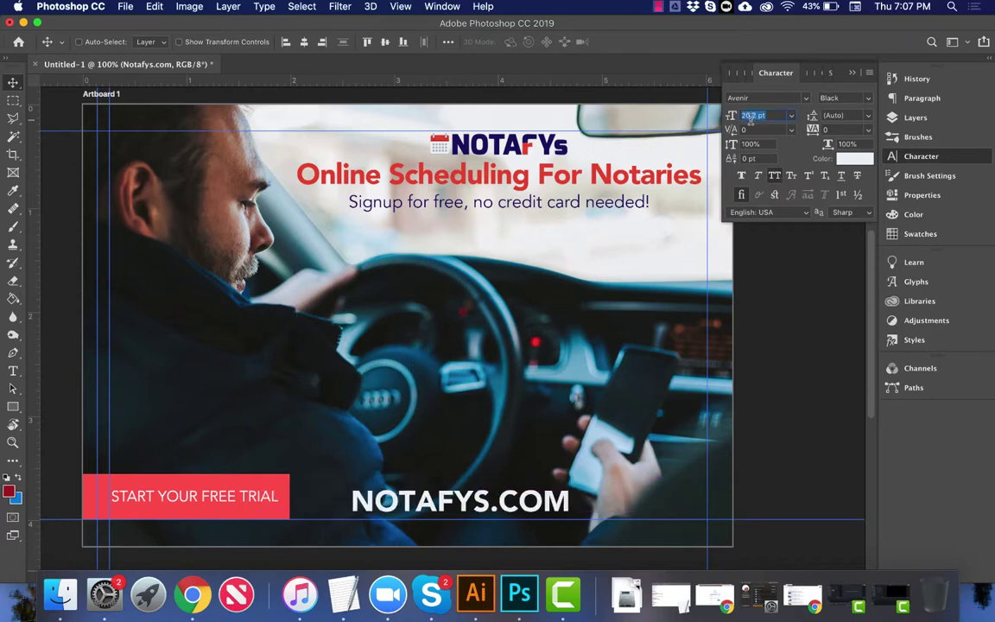
drag(503, 485, 448, 484)
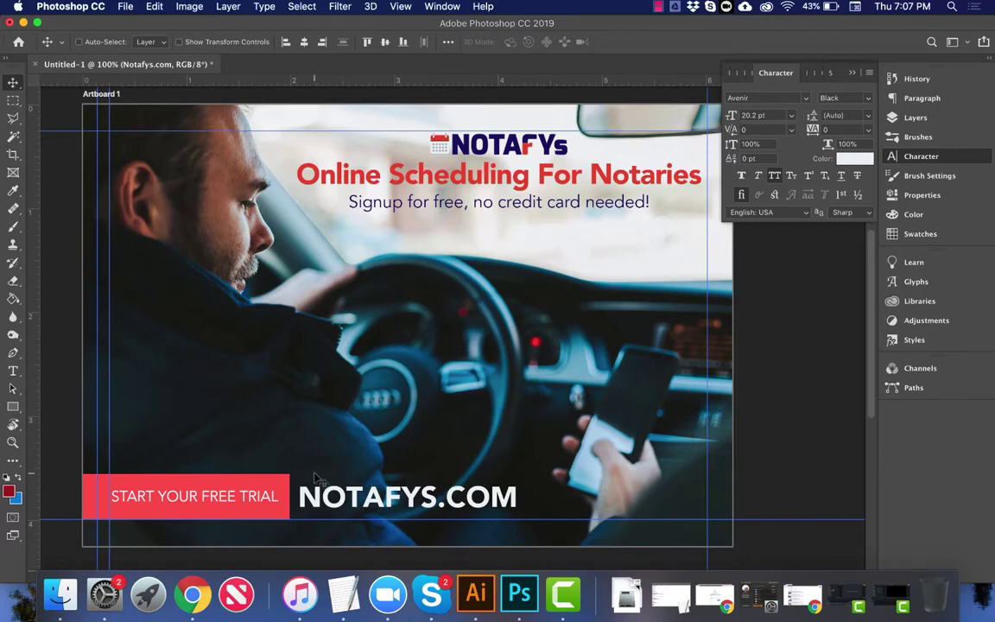
Step: Select the Notafys.com text layer from the layers under the pointer and show the Layers panel
right_click(354, 479)
click(376, 468)
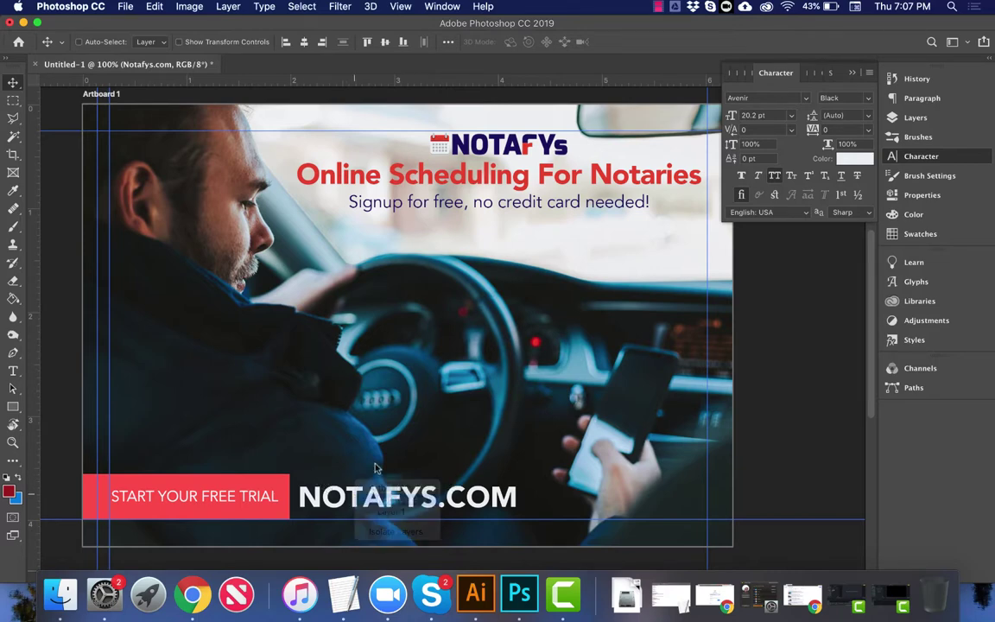
click(917, 118)
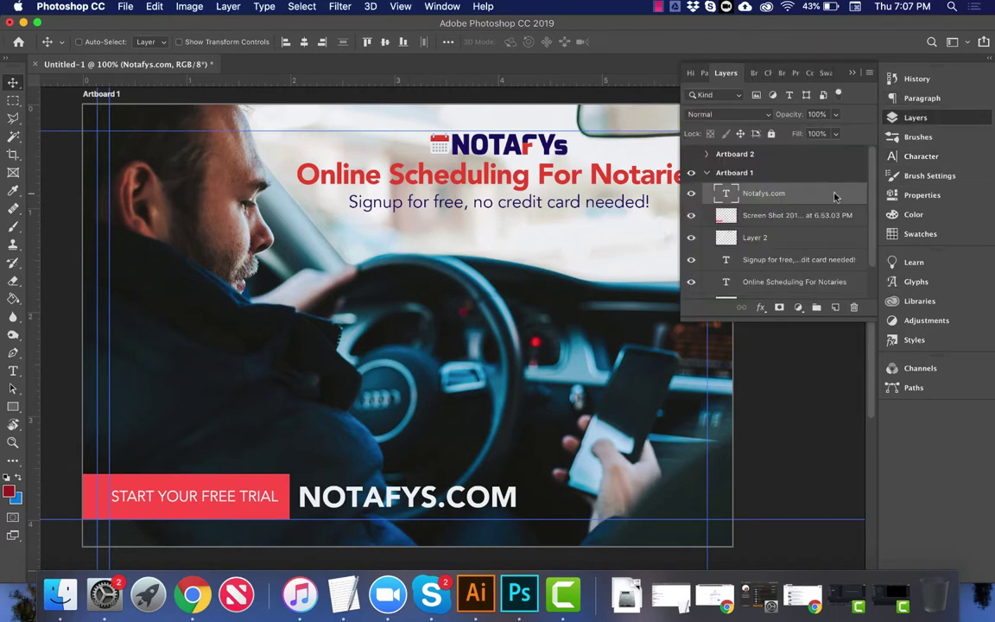
Step: Give NOTAFYS.COM a drop shadow at 80% opacity, 115° angle, with small distance and size
double_click(835, 197)
click(471, 304)
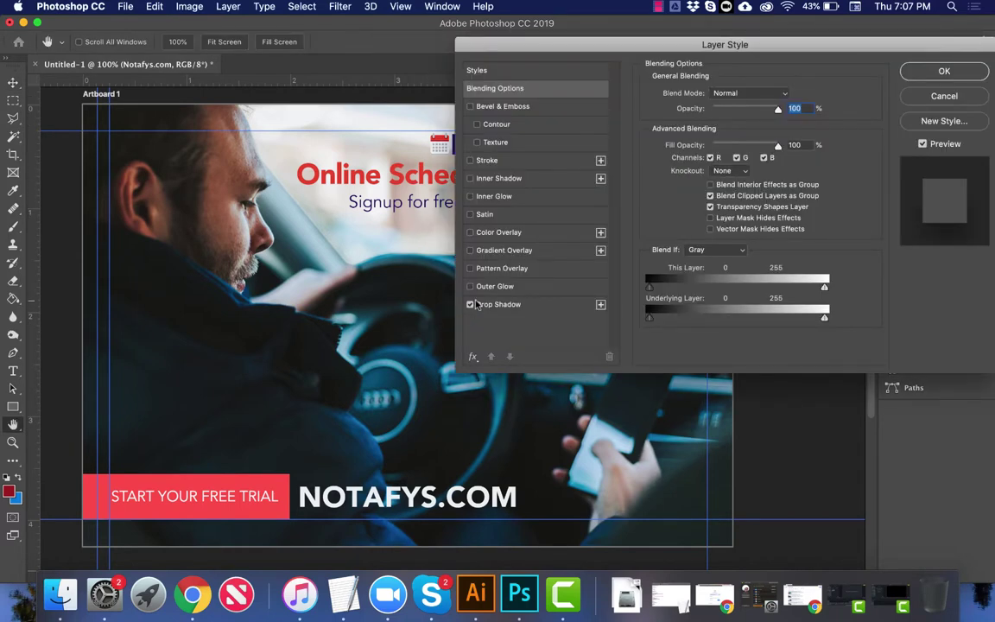
click(497, 305)
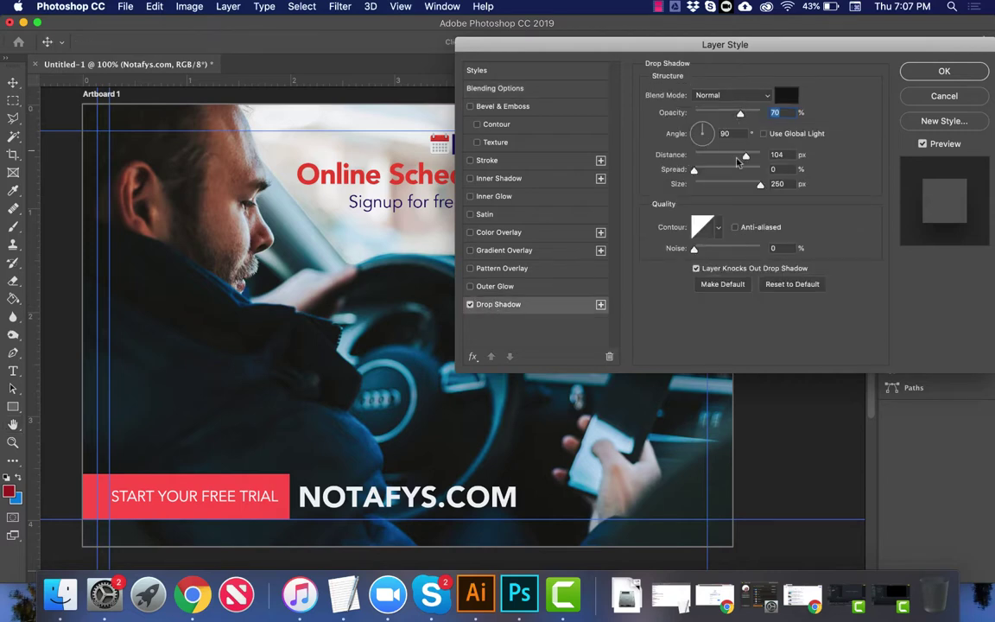
drag(704, 132, 712, 171)
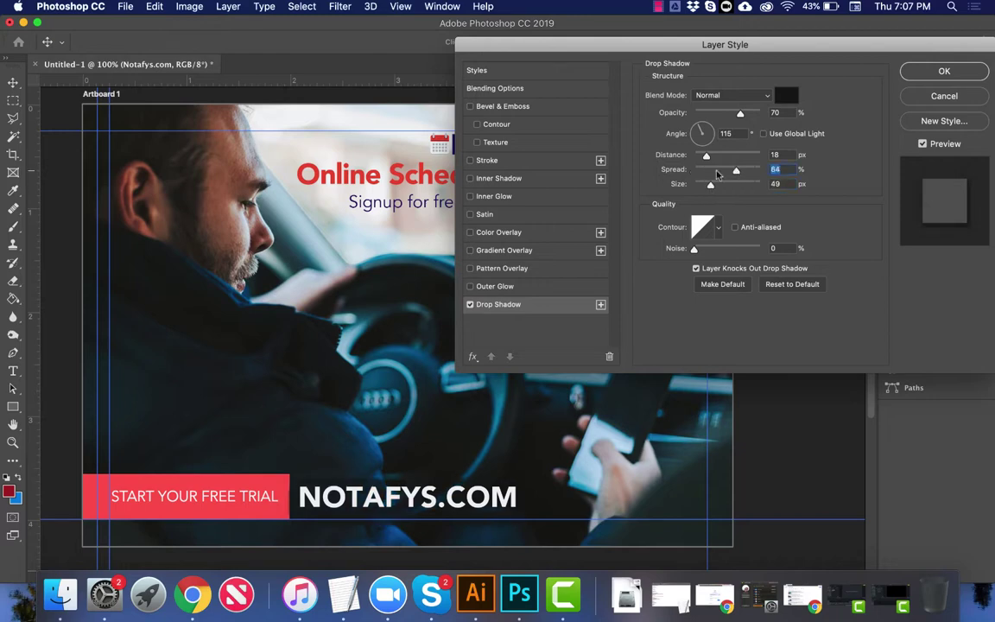
drag(741, 112, 748, 112)
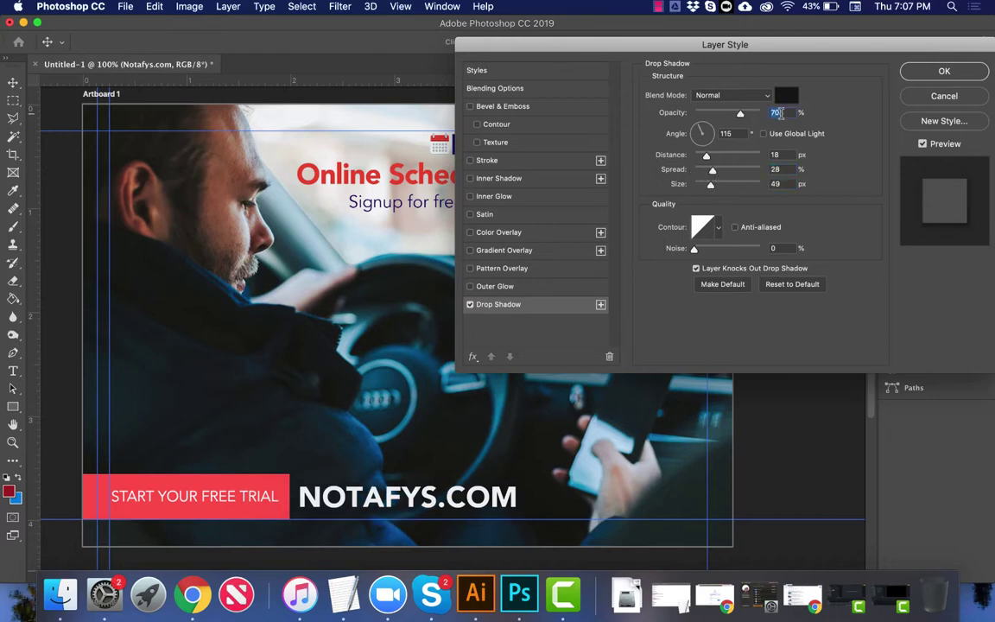
click(707, 157)
drag(706, 157, 701, 157)
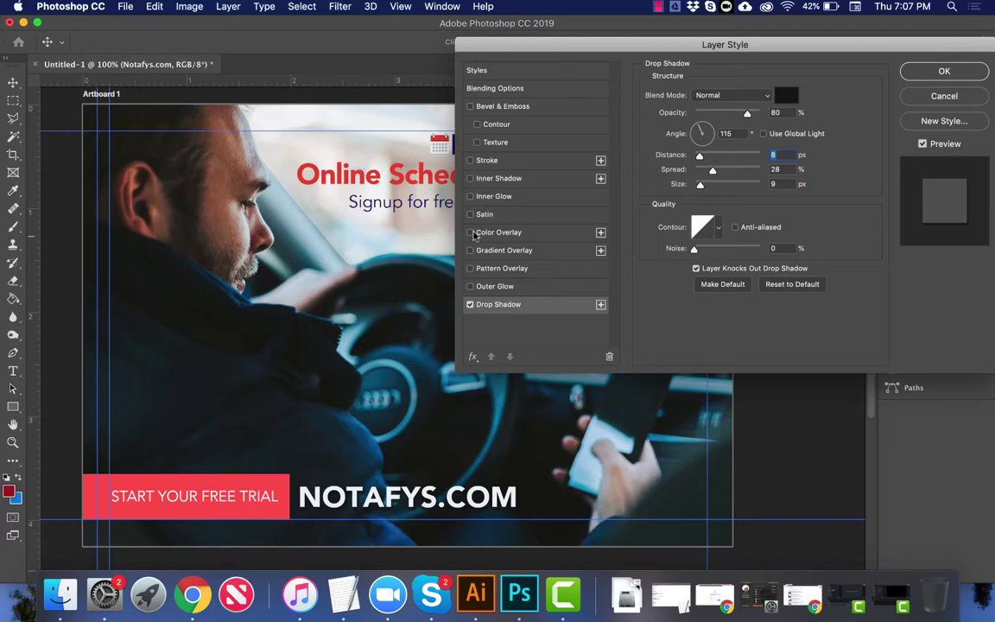
Step: Add a white 7 px inner glow to the text
click(470, 215)
click(470, 215)
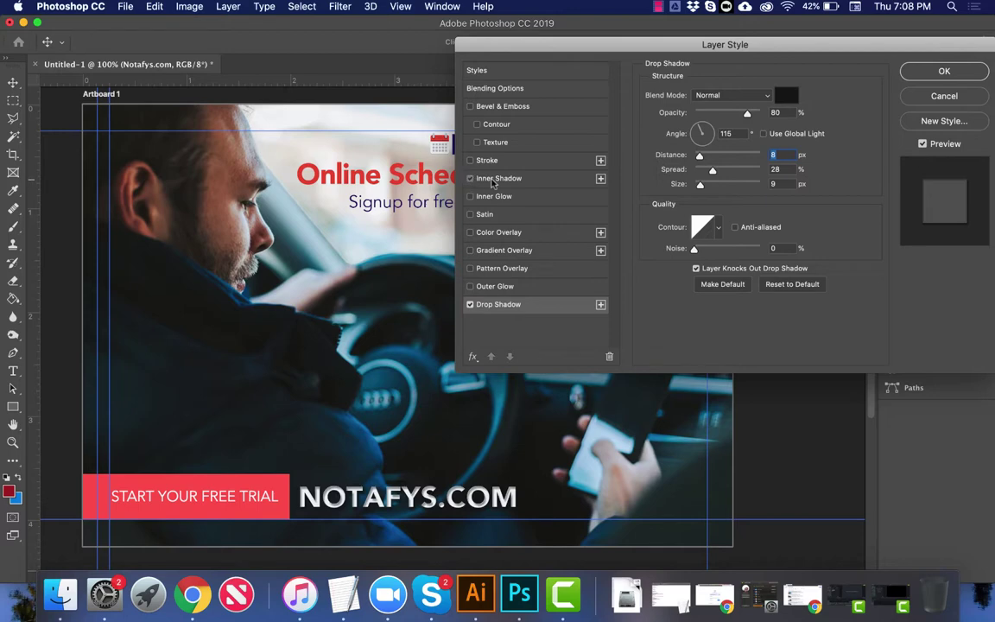
click(472, 179)
click(470, 178)
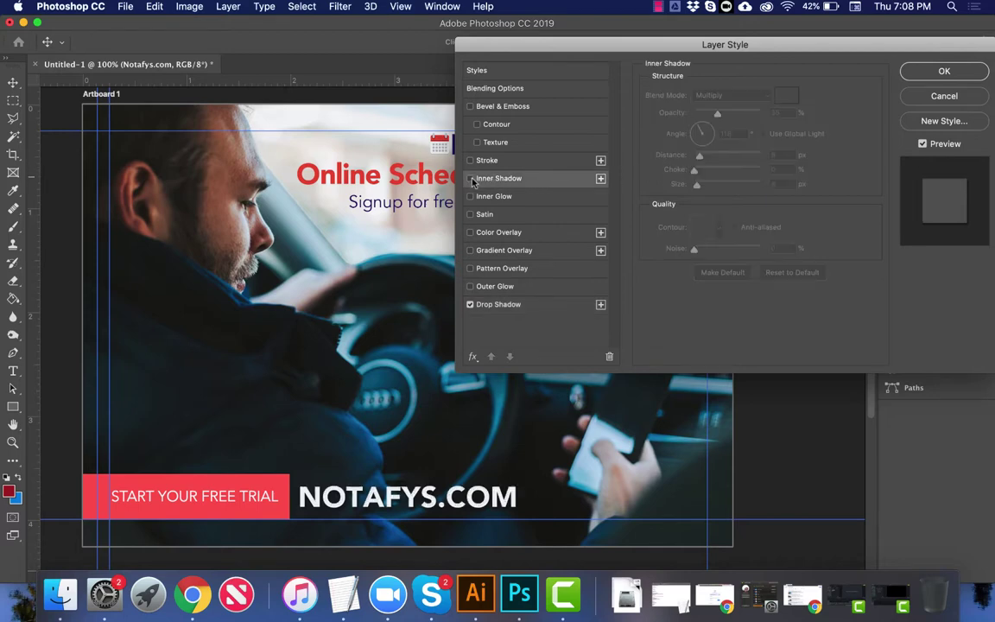
click(470, 196)
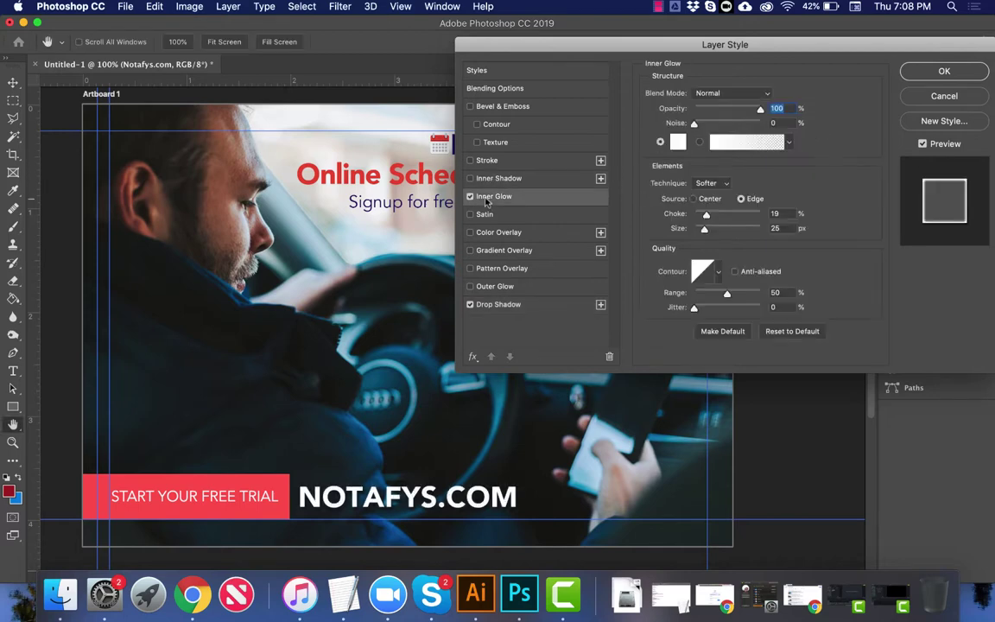
click(677, 142)
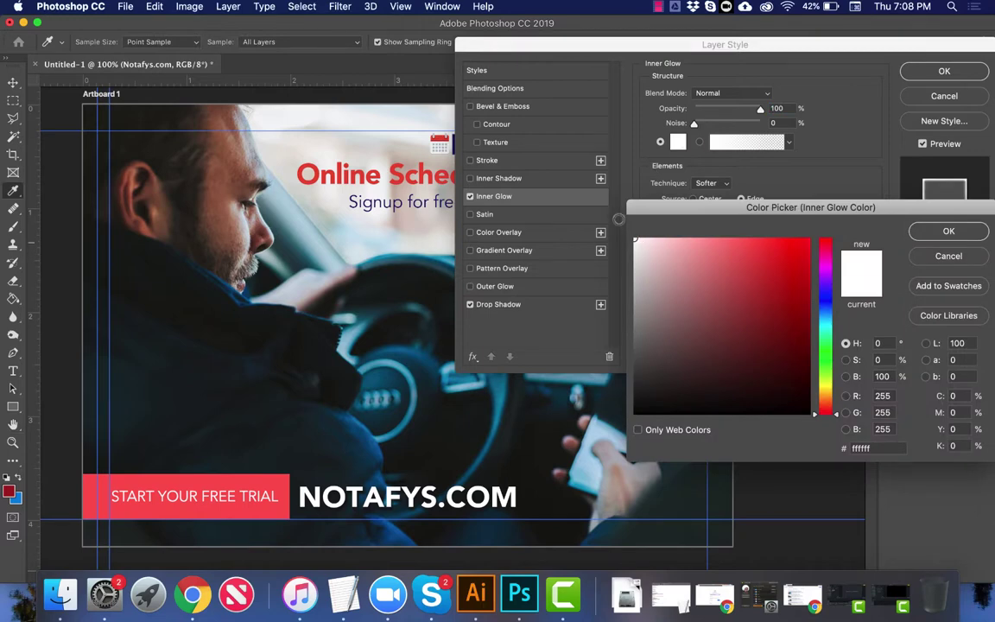
key(Escape)
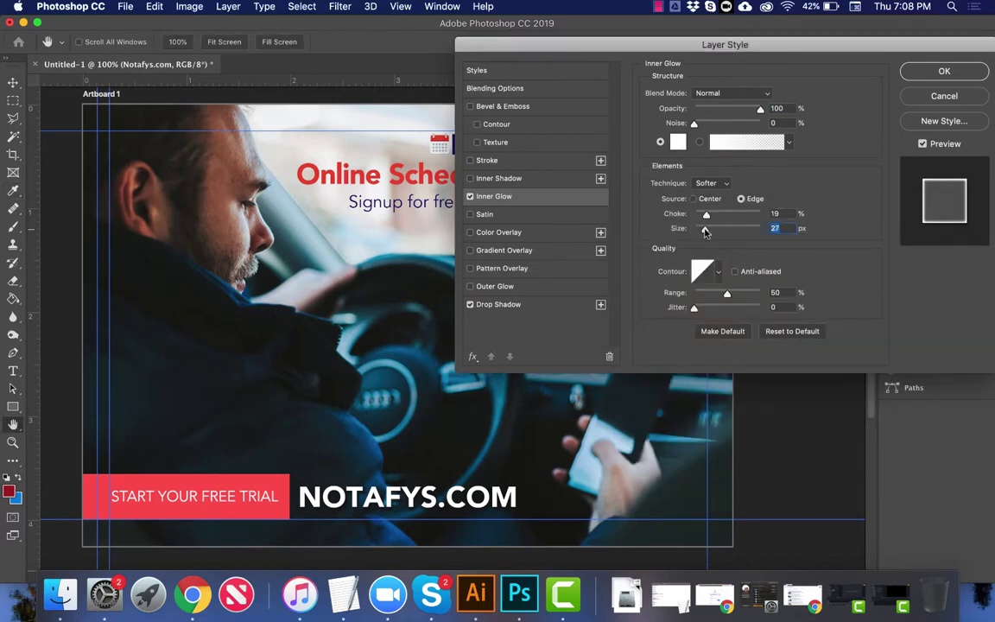
drag(706, 231, 708, 231)
Step: Apply the text effects, then sample the trial bar's red ff5a59 as the foreground colour
key(Return)
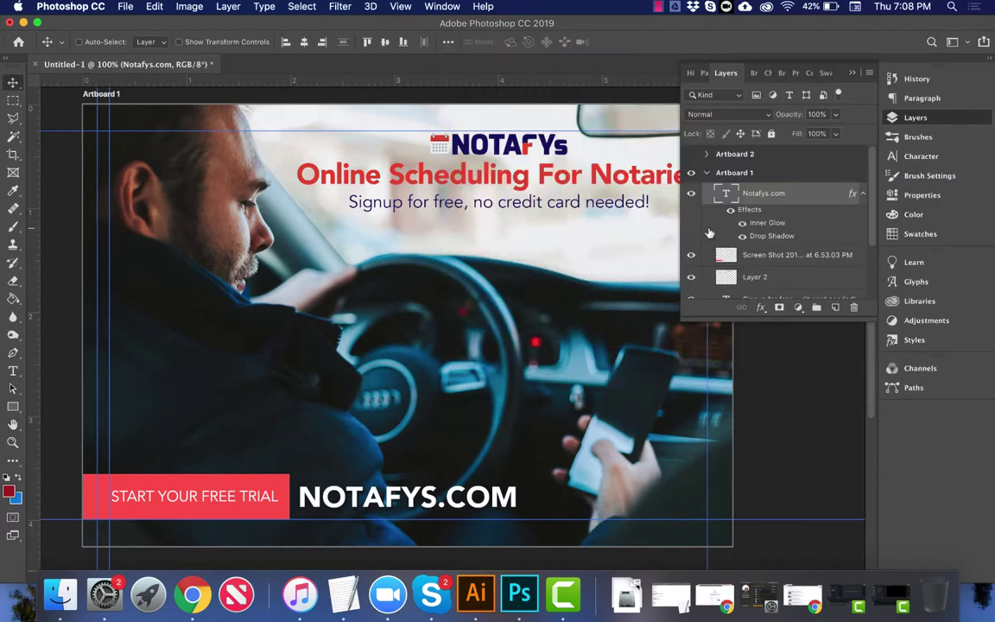
key(super+minus)
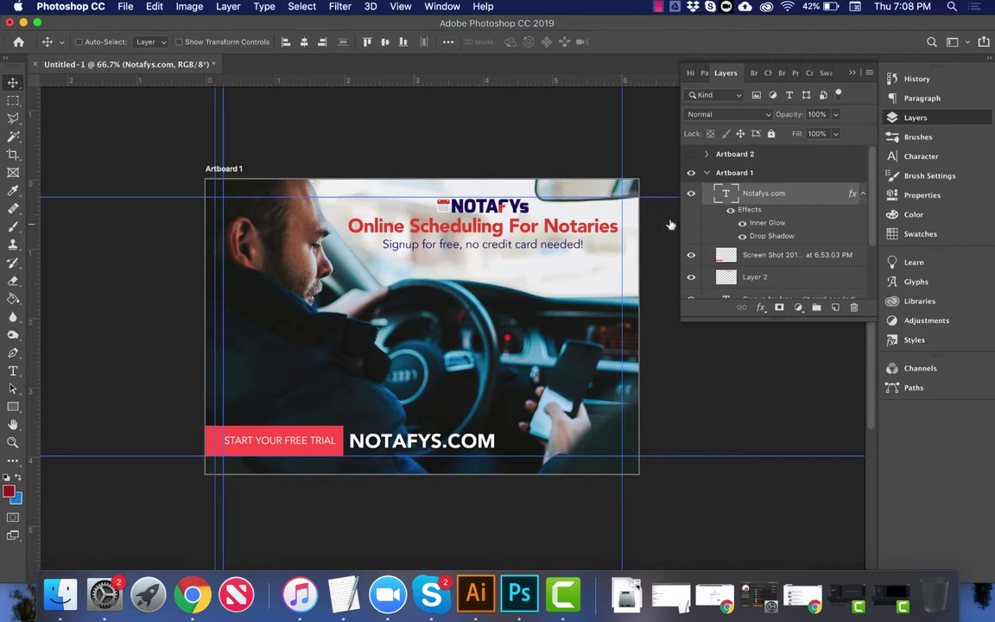
right_click(336, 432)
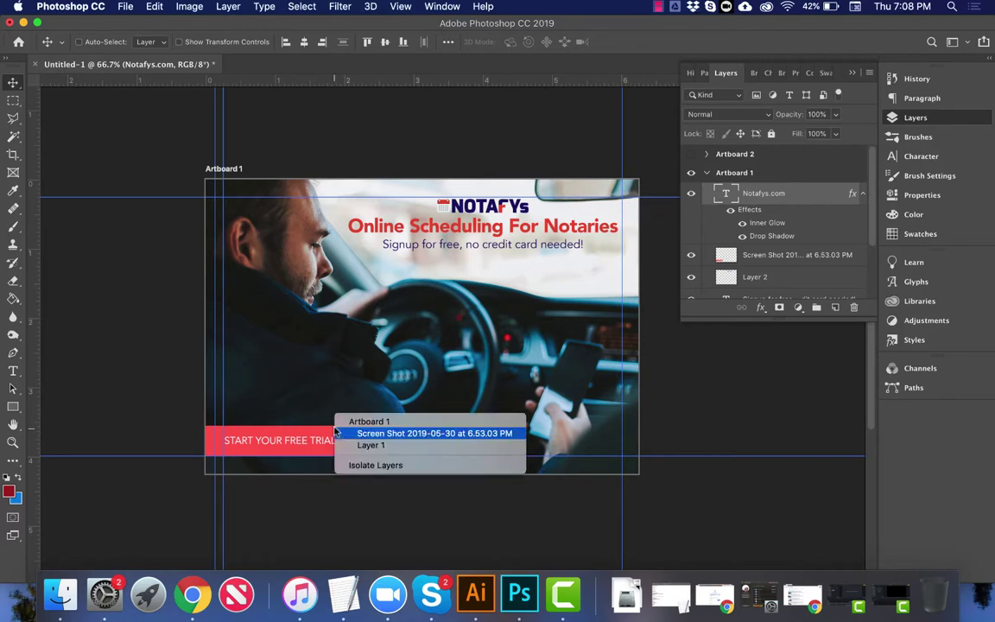
click(345, 431)
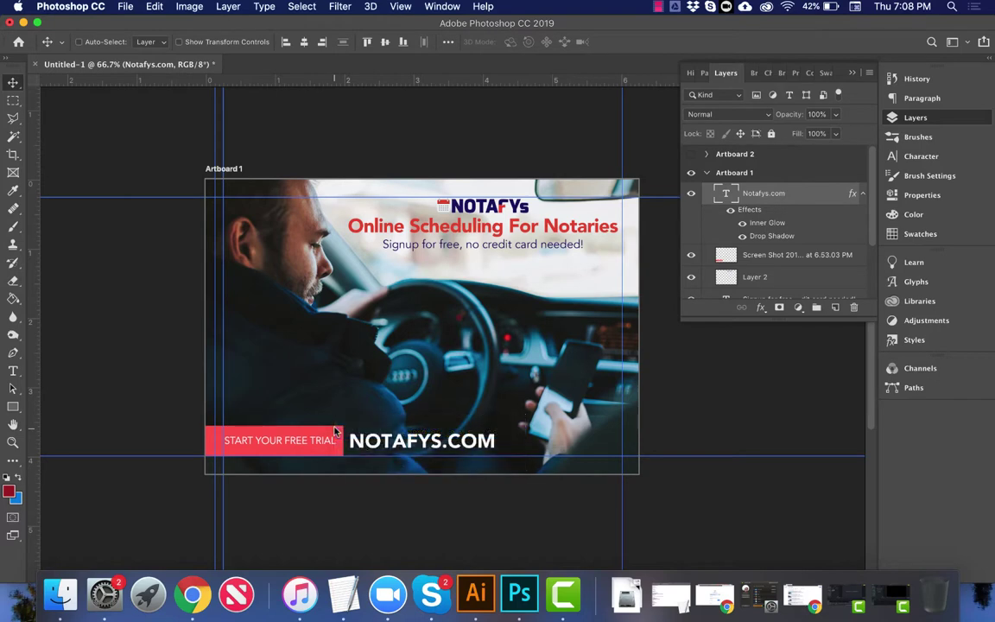
click(8, 491)
click(278, 437)
key(Return)
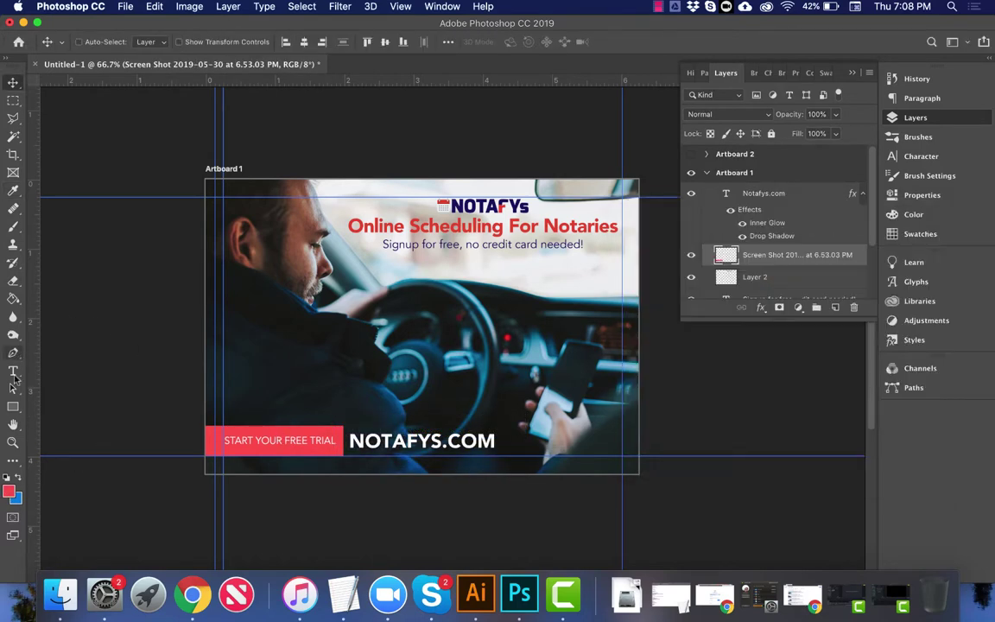
Step: Draw a red 1309×131 px rectangle across the footer behind the URL and hide the guides
click(13, 406)
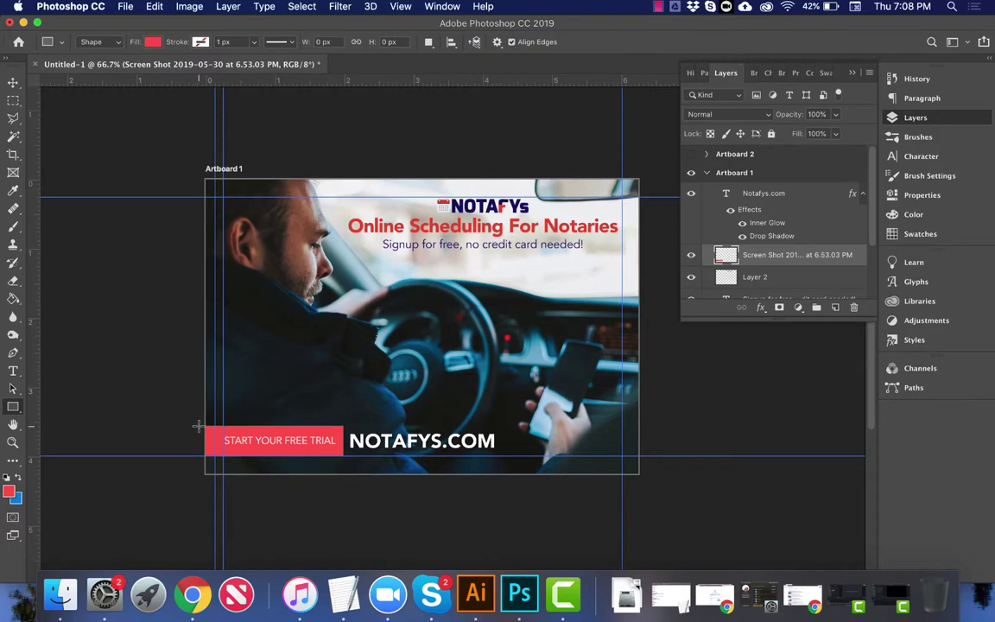
drag(197, 425, 500, 459)
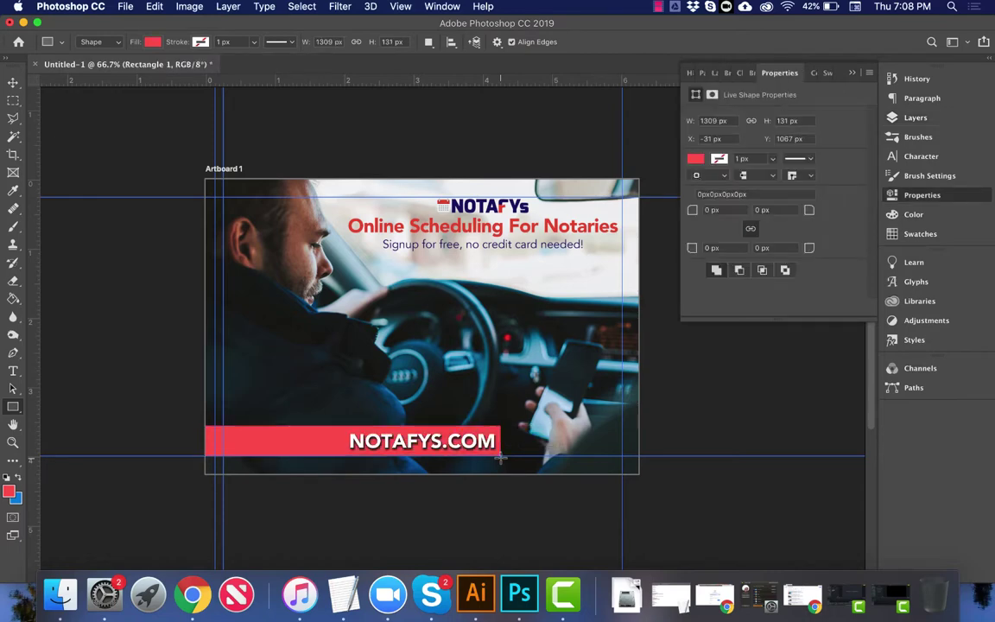
key(super+bracketleft)
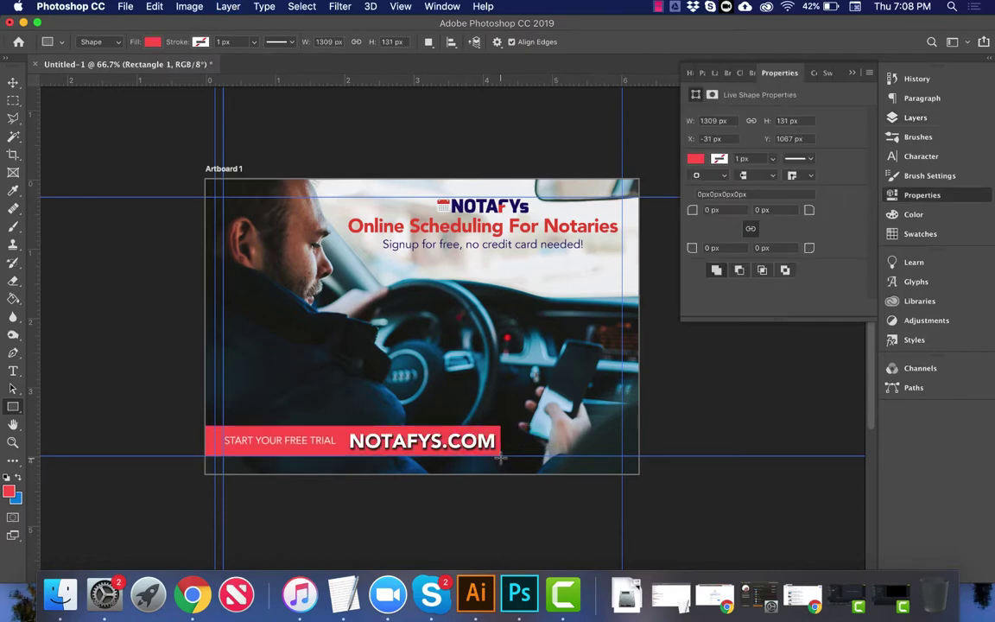
key(super+semicolon)
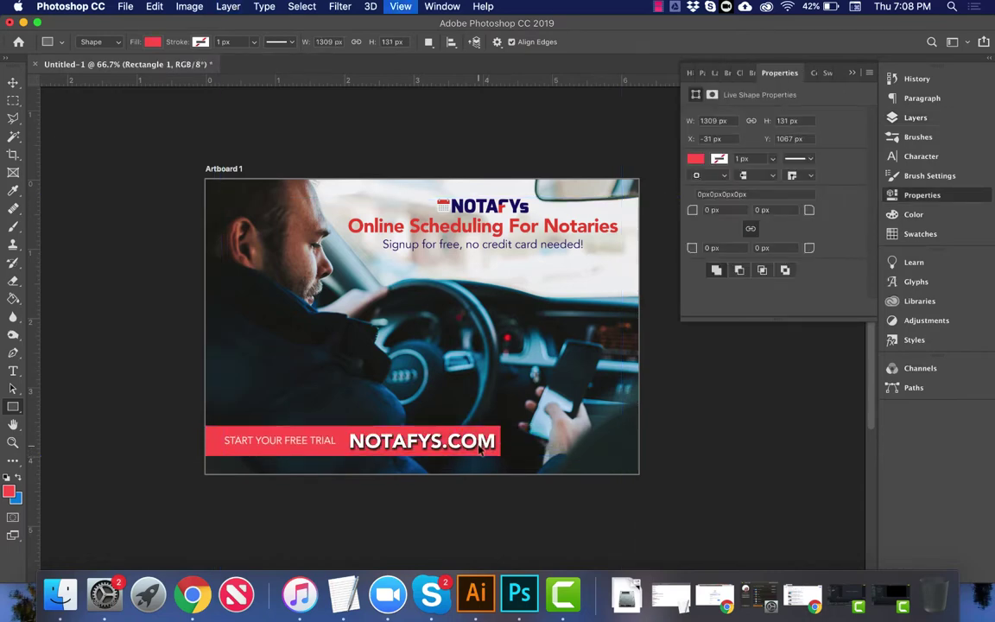
Step: Switch off the NOTAFYS.COM drop shadow, leaving only its inner glow
key(v)
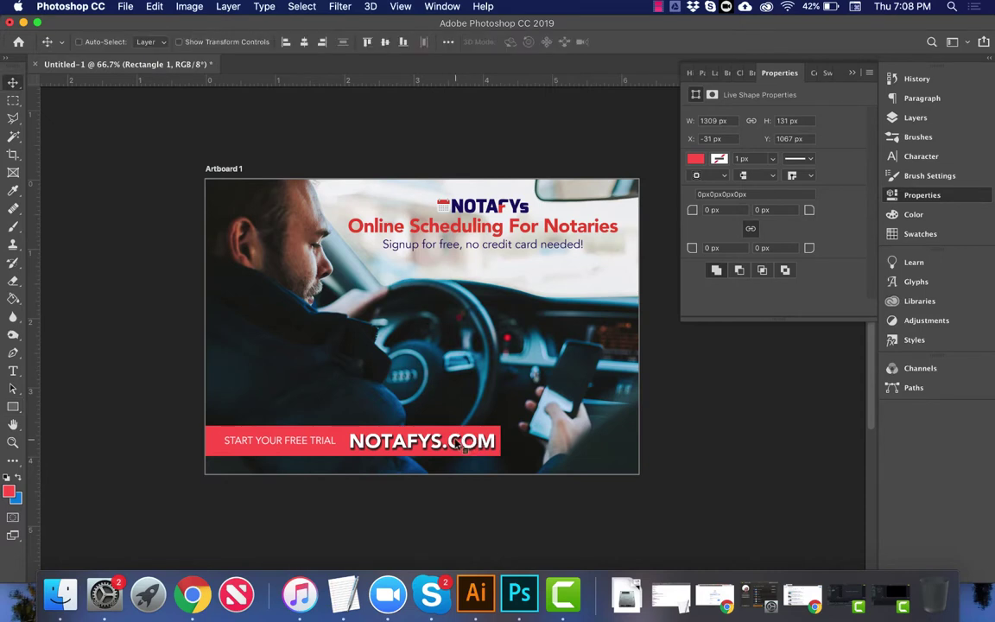
right_click(408, 395)
click(437, 398)
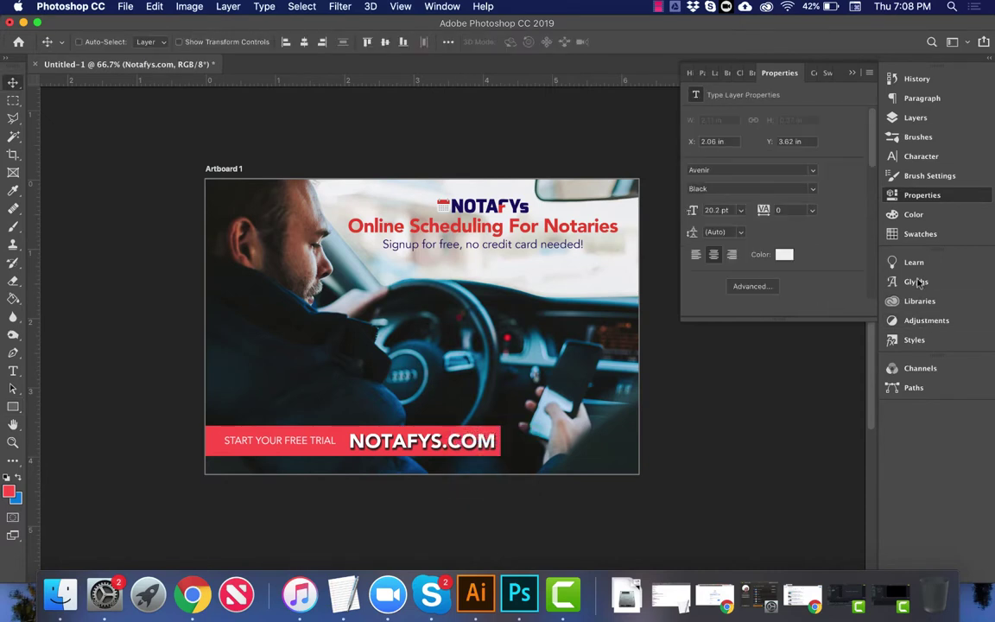
click(917, 116)
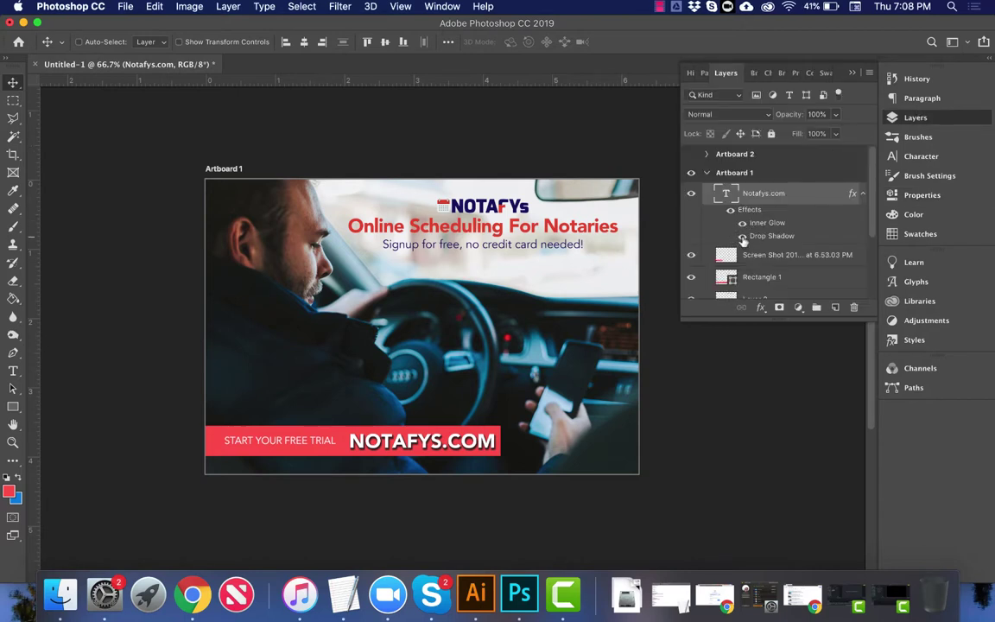
click(743, 238)
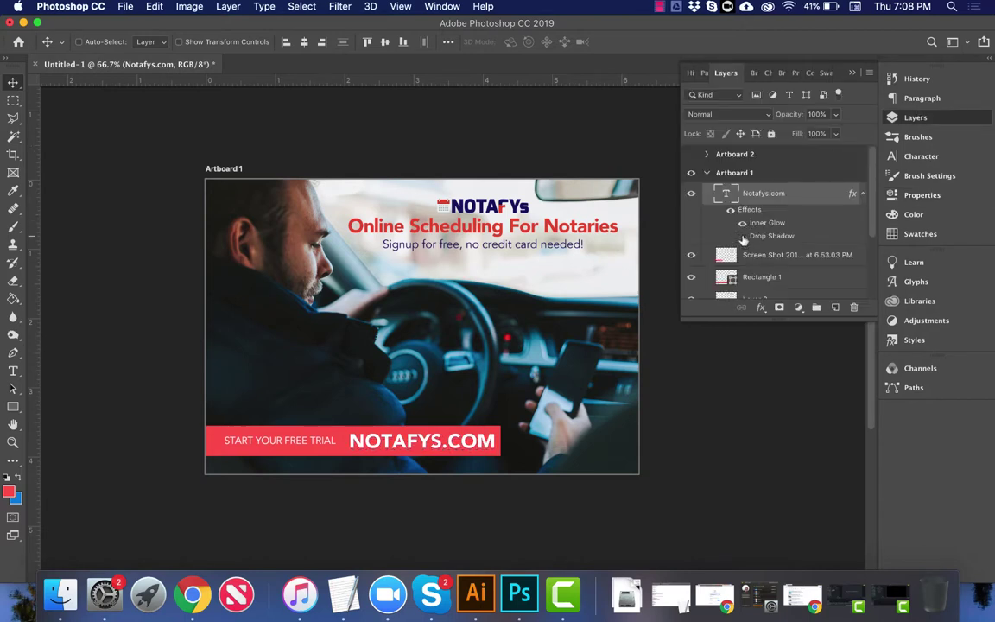
click(743, 237)
click(743, 237)
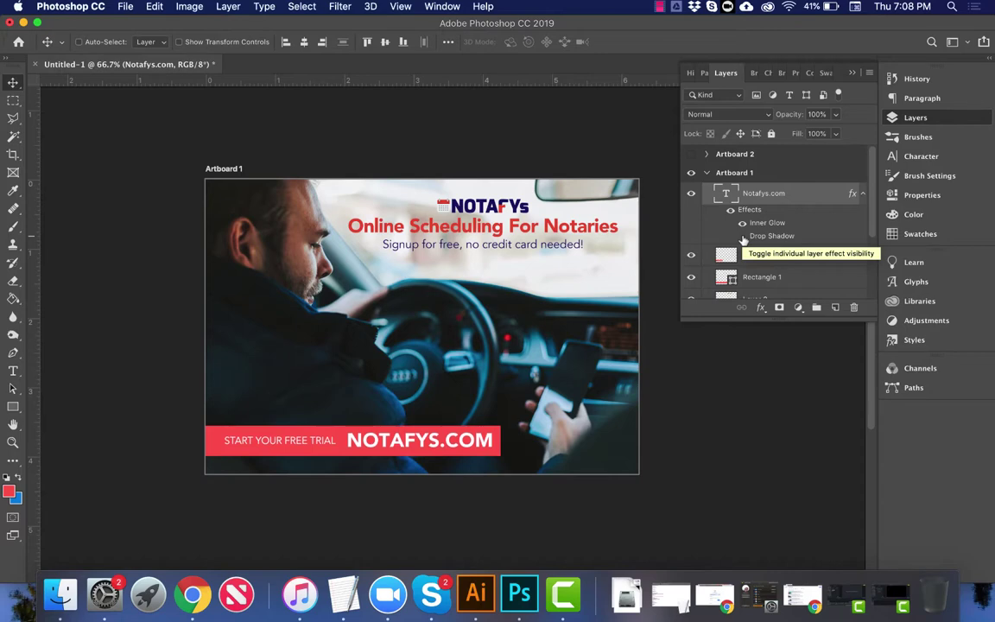
Step: Apply a drop shadow layer style to the red Rectangle 1 banner
double_click(817, 276)
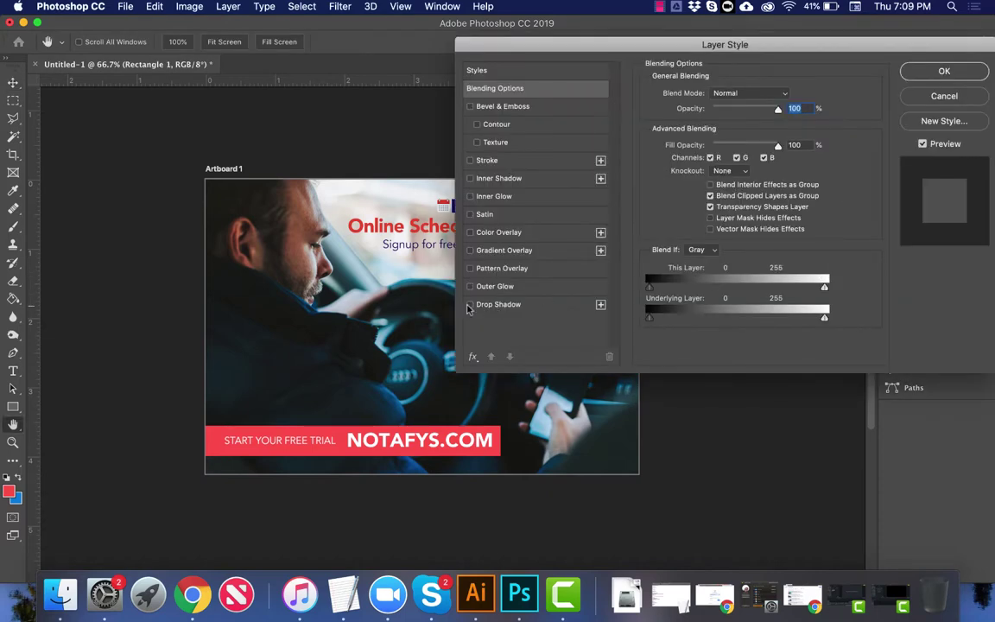
click(470, 305)
key(Return)
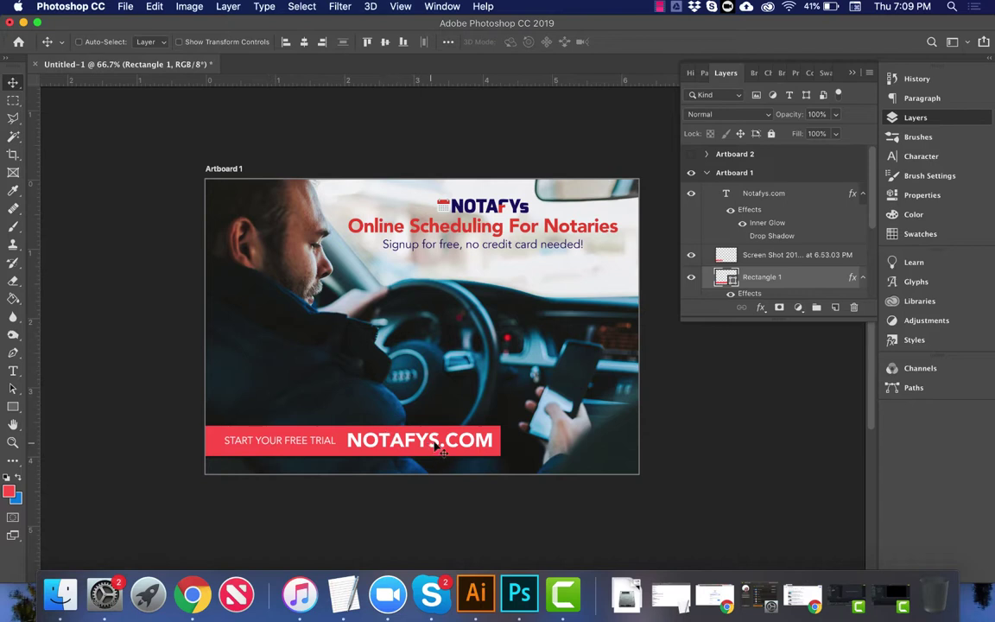
Step: Perspective-transform the red footer banner to slant its top edge, converting the shape to a path
right_click(507, 442)
click(509, 438)
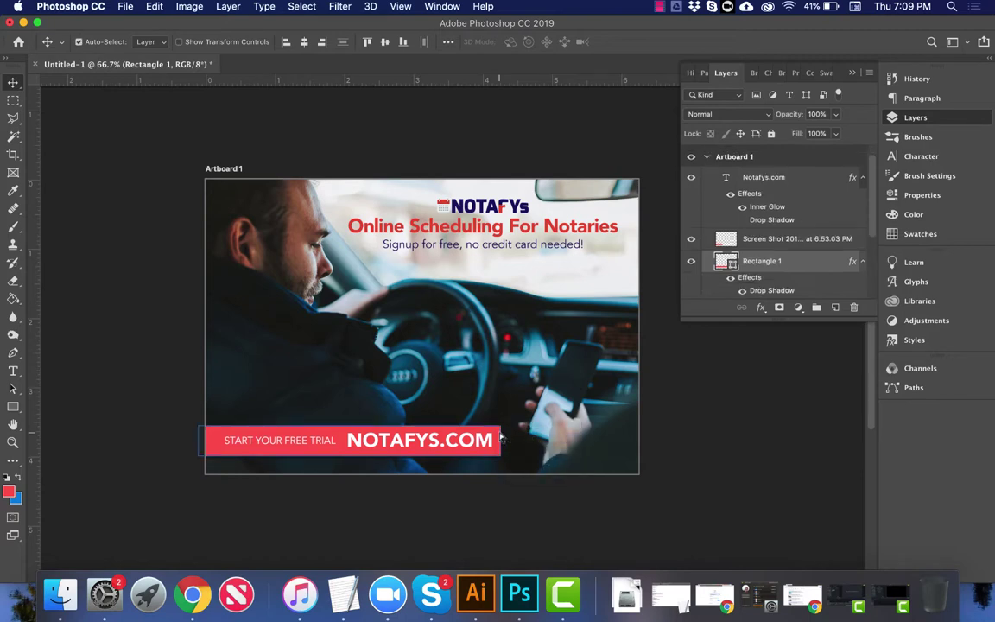
key(super+t)
right_click(486, 435)
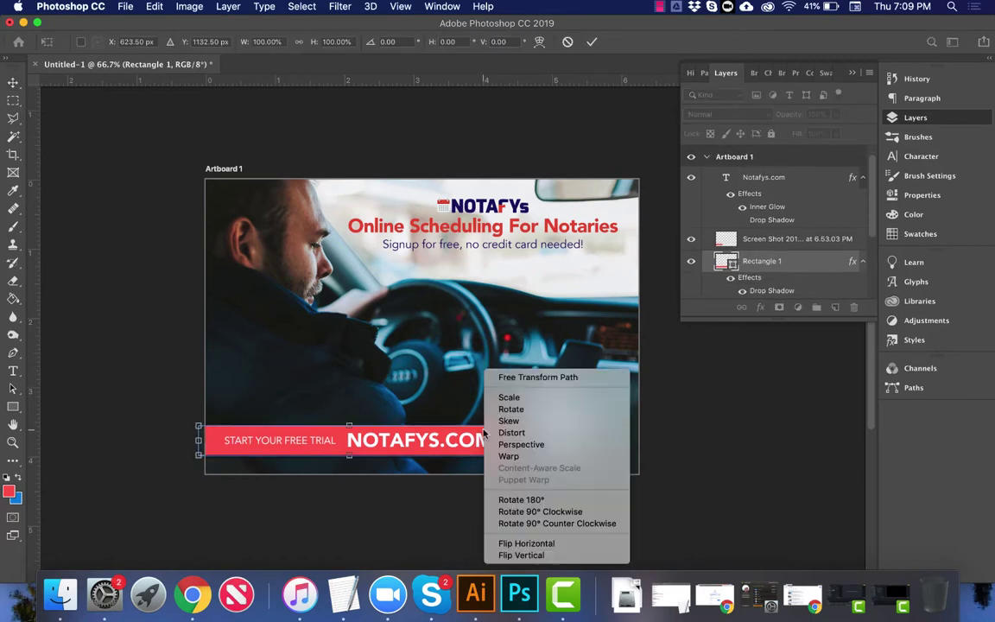
click(466, 397)
drag(349, 425, 357, 425)
key(Return)
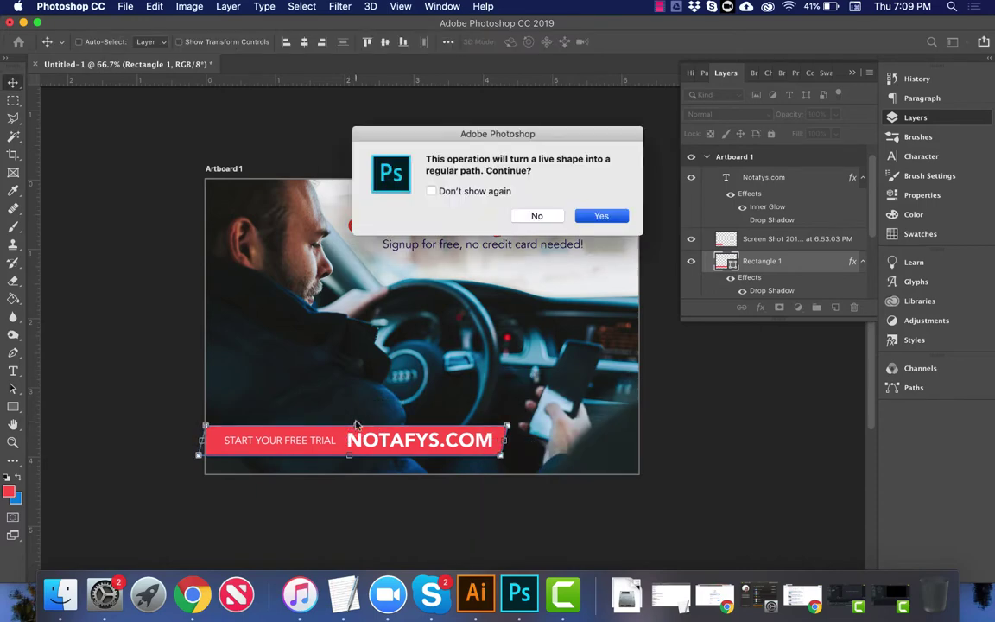
key(Return)
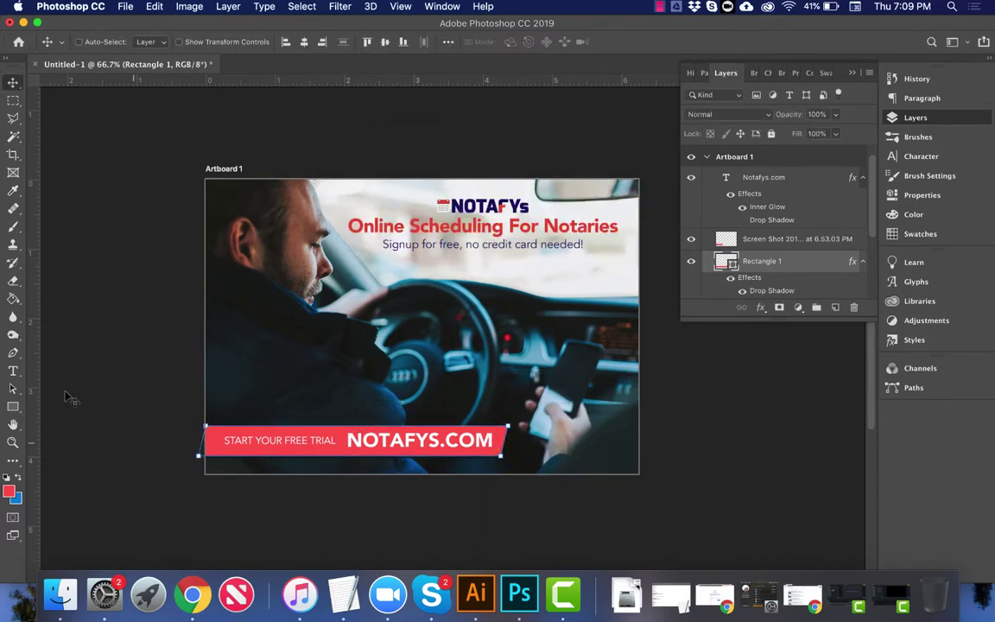
Step: Skew the banner's bottom edge with another perspective transform so its right end slants
click(13, 410)
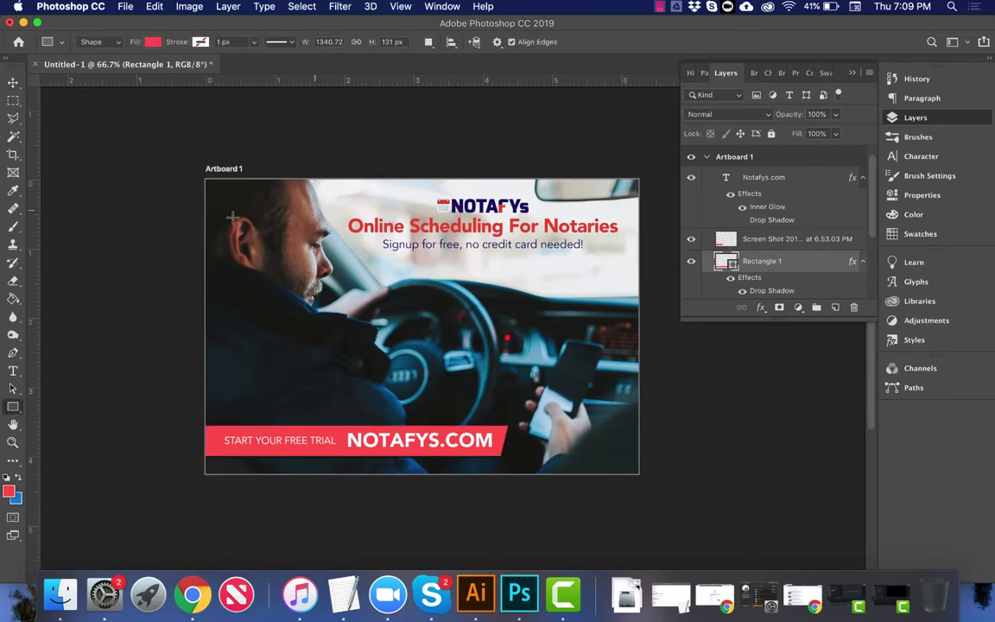
key(super+t)
right_click(426, 369)
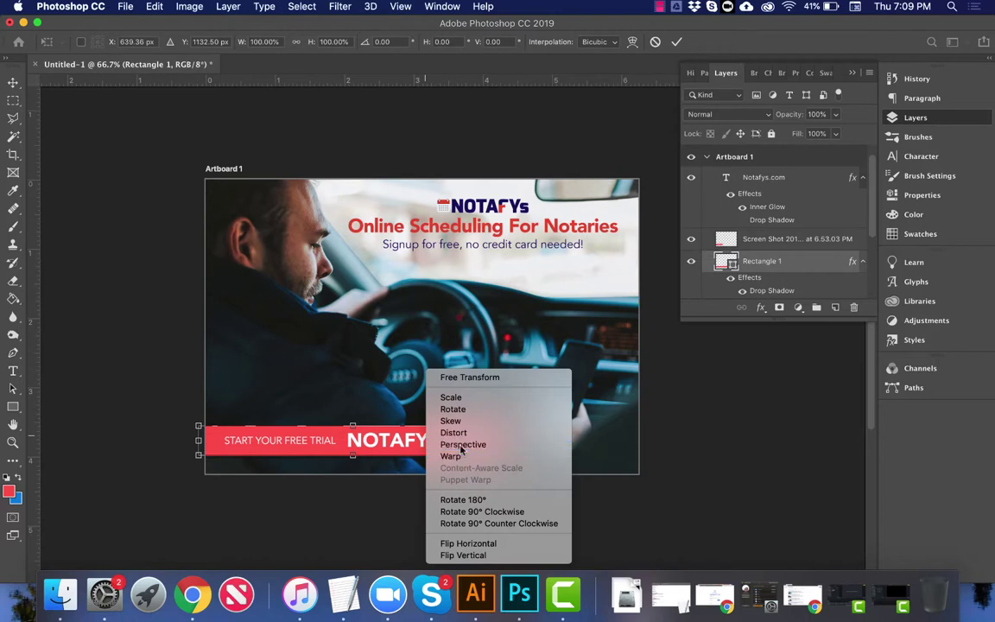
click(460, 444)
drag(355, 457, 350, 459)
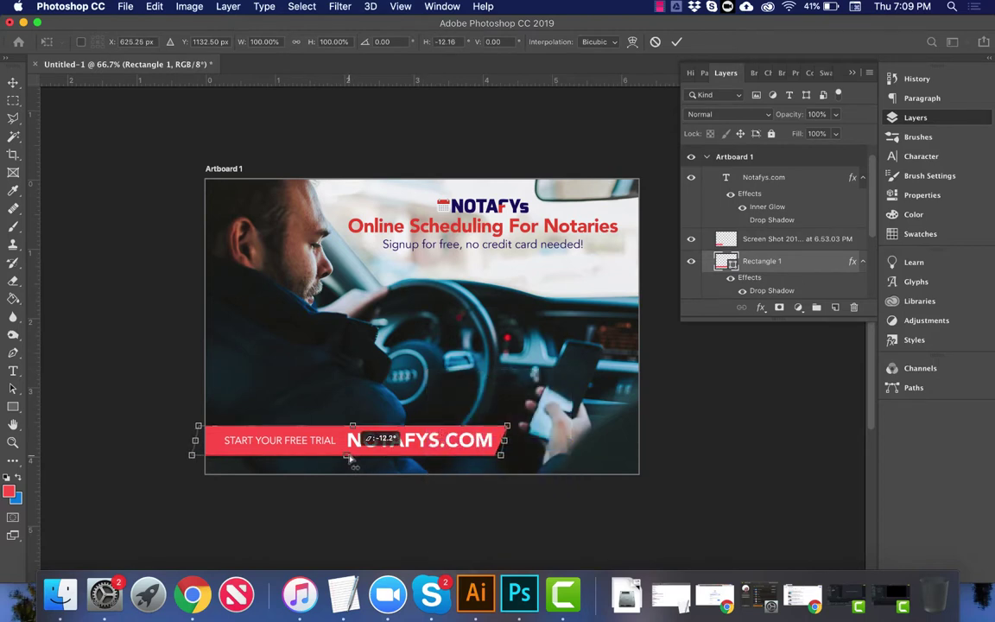
key(Escape)
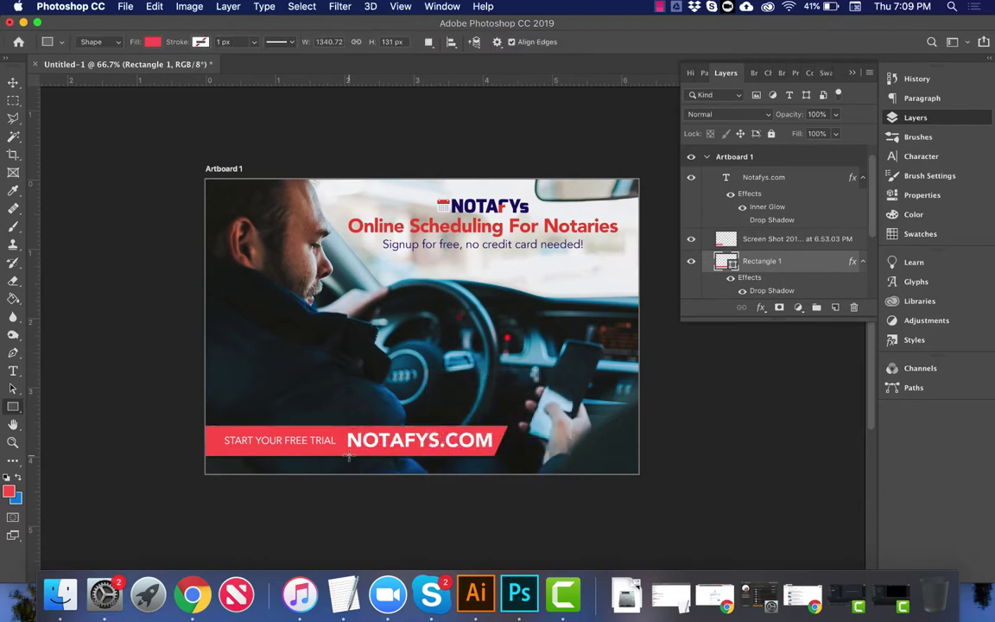
Step: Nudge the NOTAFYS.COM footer text slightly to the left
key(v)
right_click(385, 430)
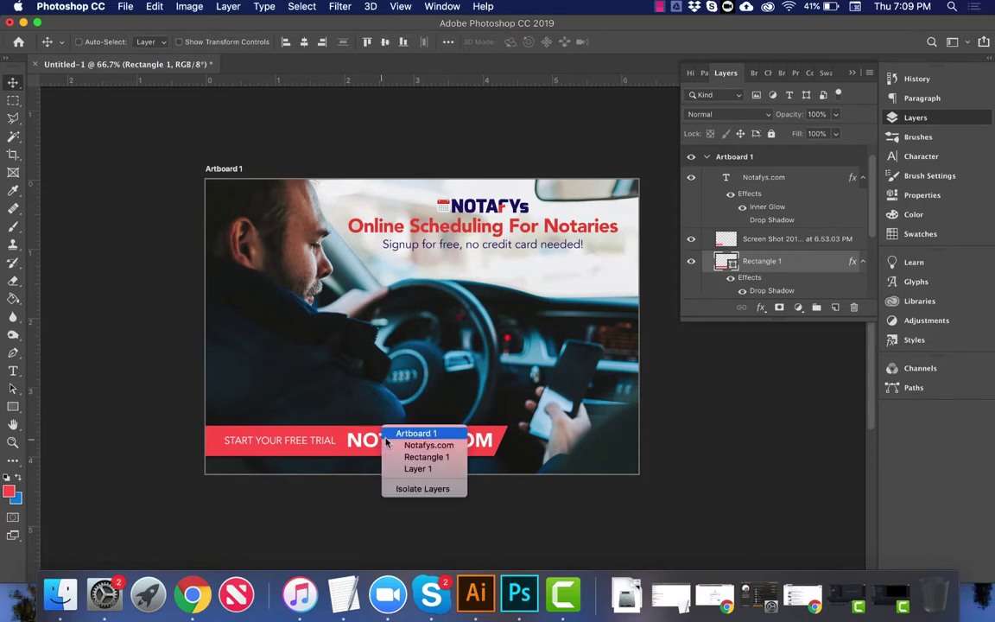
click(388, 444)
drag(395, 443, 390, 442)
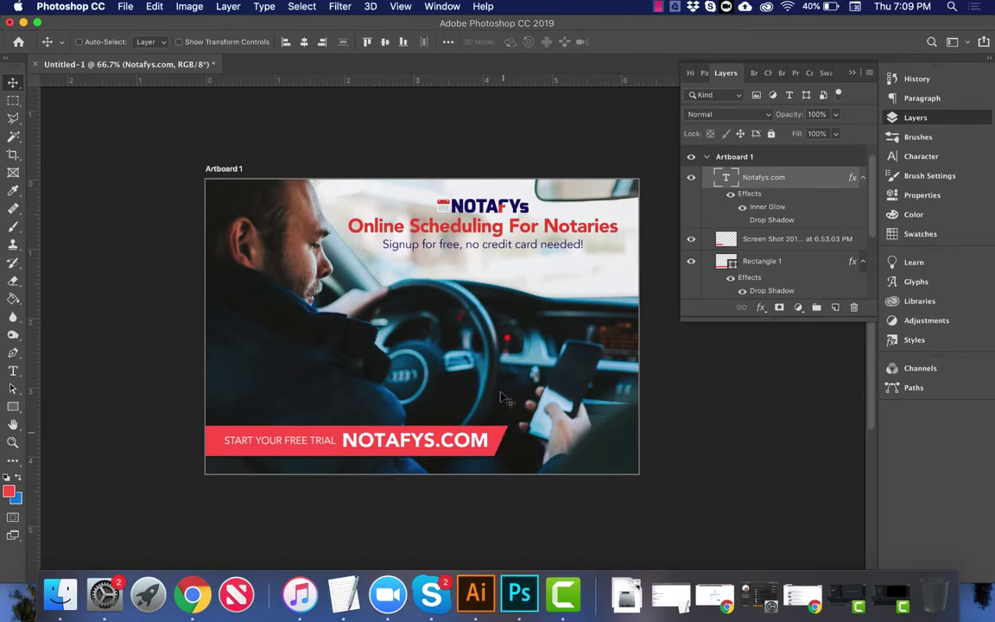
Step: Set the Signup for free subtitle to the Avenir Medium font style
right_click(491, 234)
click(494, 250)
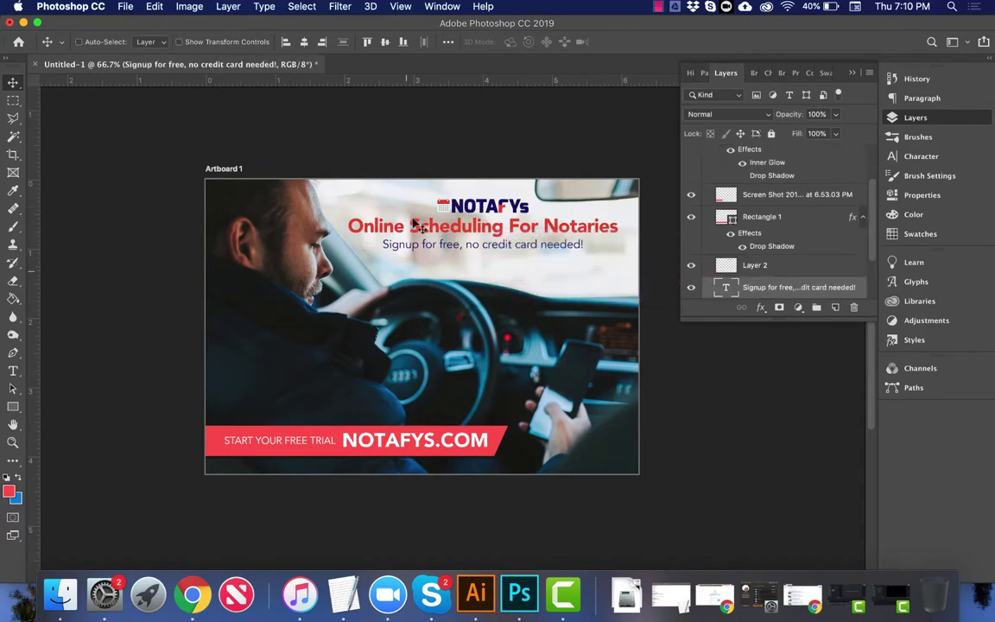
key(t)
click(326, 43)
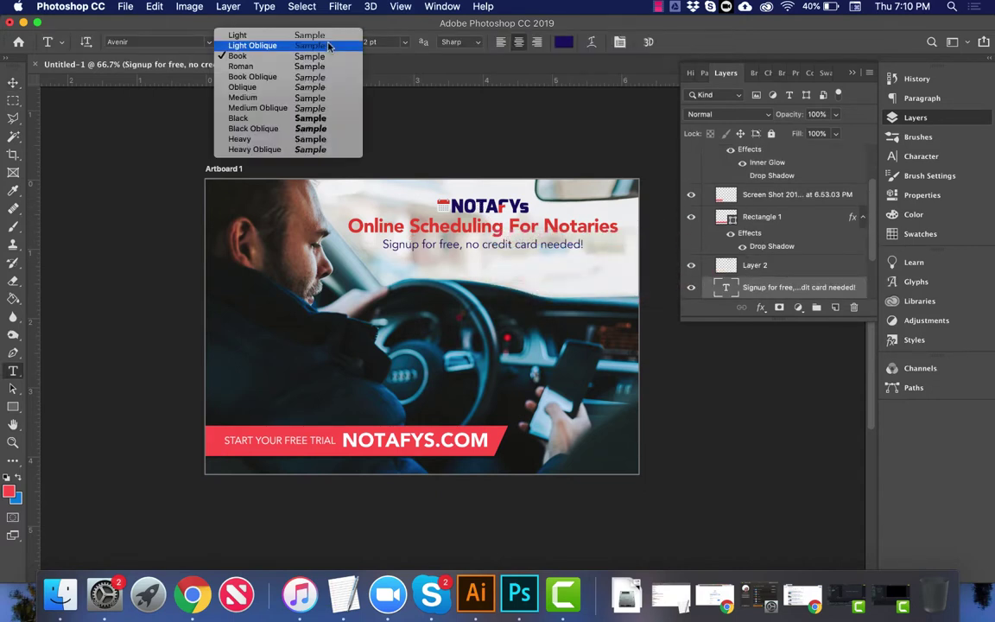
click(330, 99)
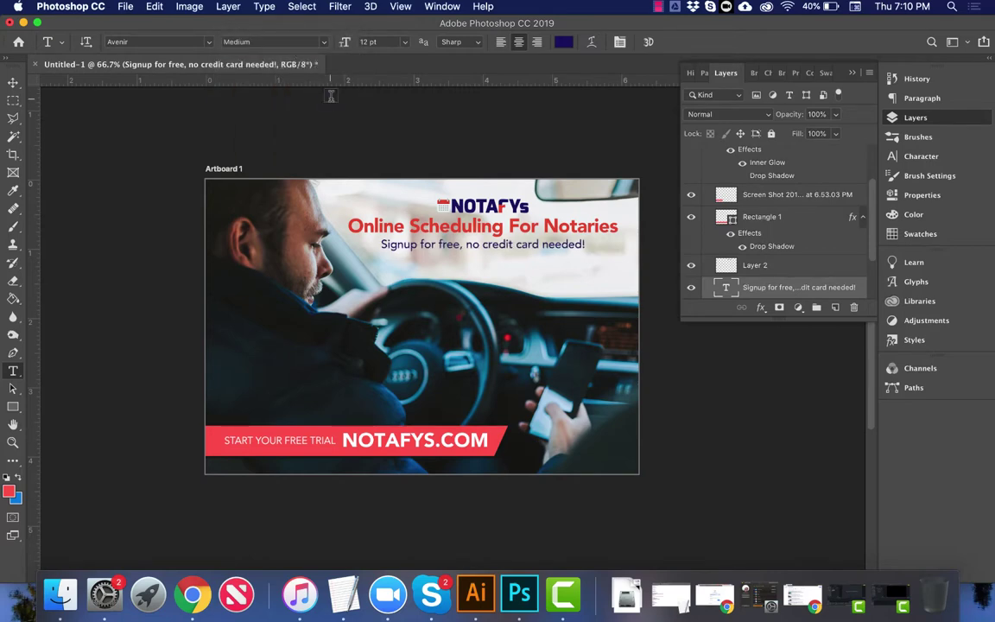
Step: Nudge the subtitle and the Online Scheduling For Notaries headline down slightly
key(v)
drag(473, 212, 473, 216)
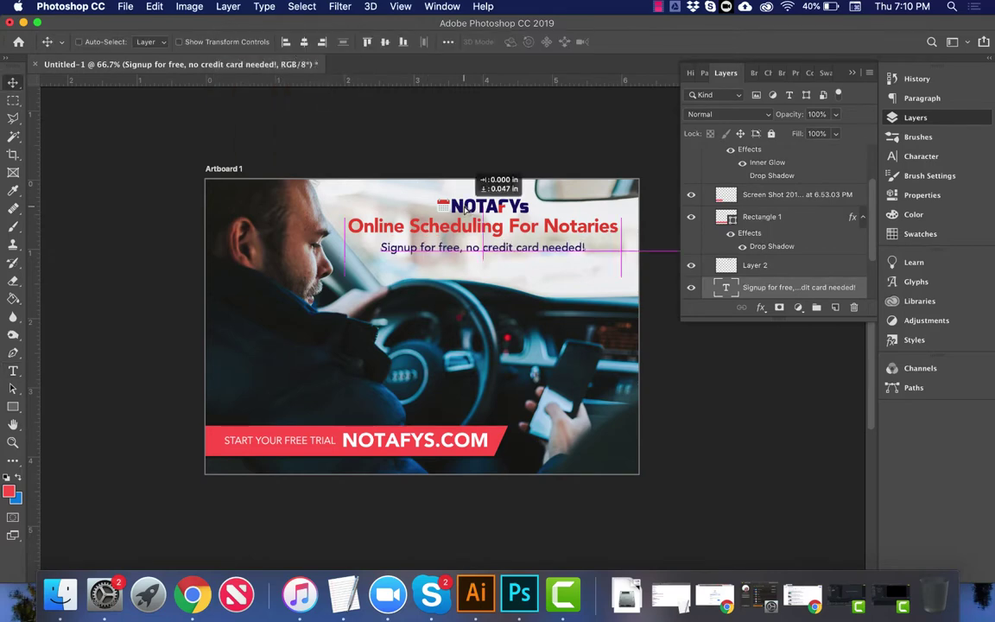
right_click(474, 217)
click(518, 236)
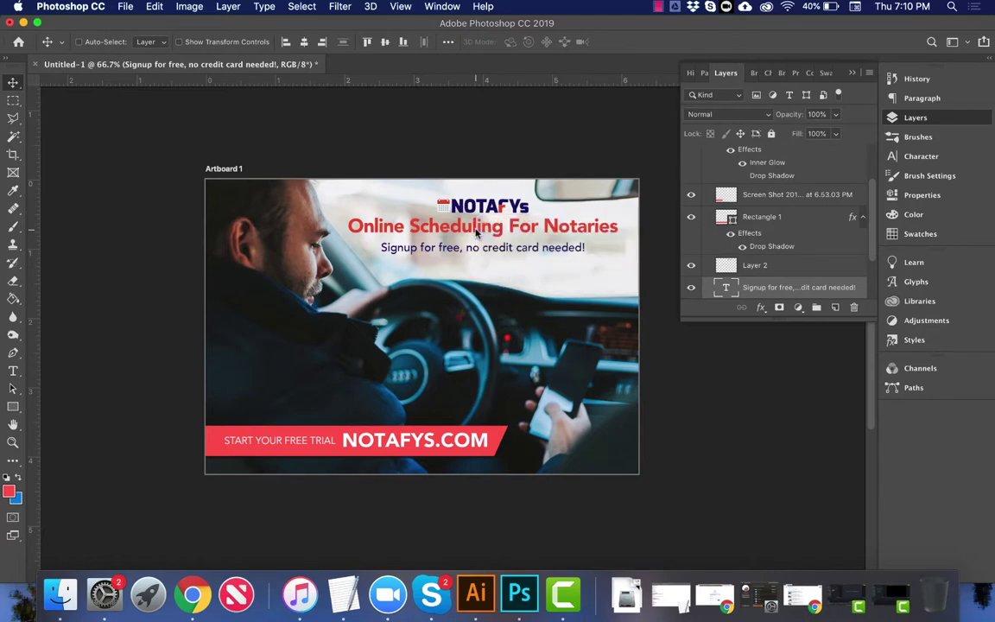
key(t)
click(13, 82)
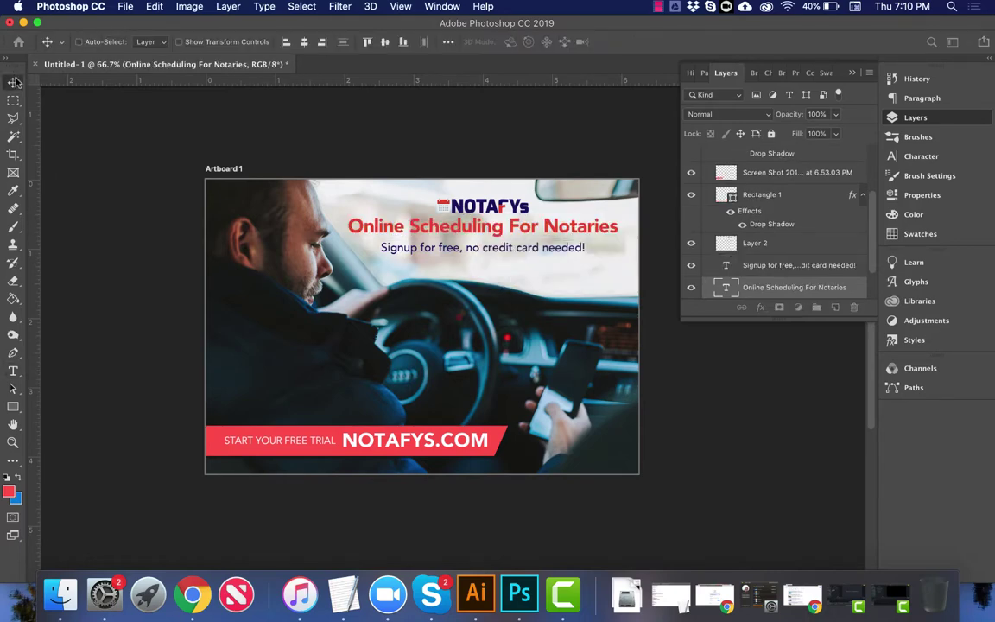
drag(473, 226, 477, 230)
Step: Lower the Signup for free subtitle about 4 px further beneath the headline
right_click(481, 234)
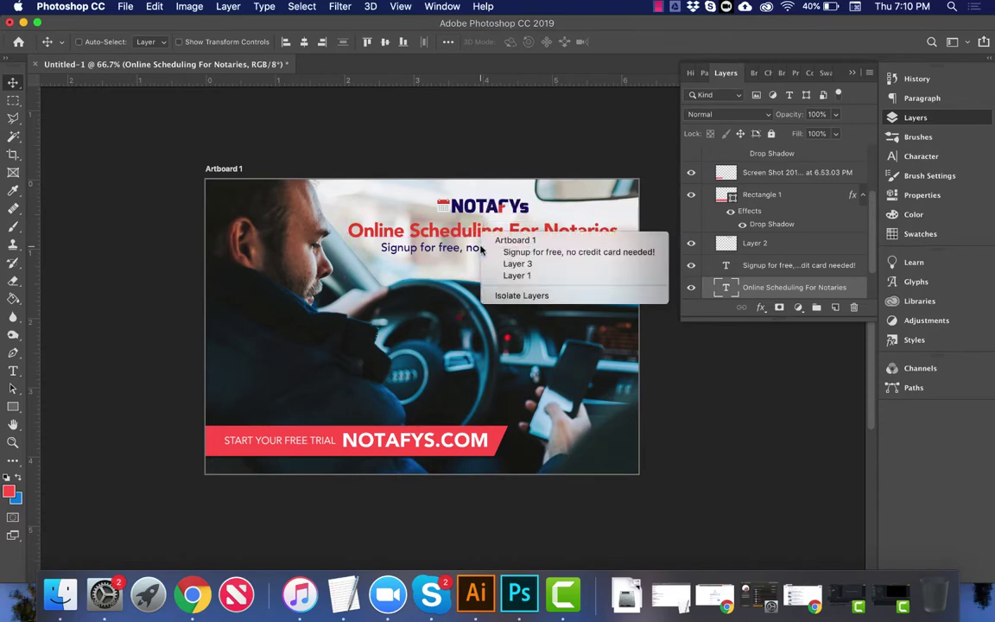
click(485, 252)
double_click(481, 248)
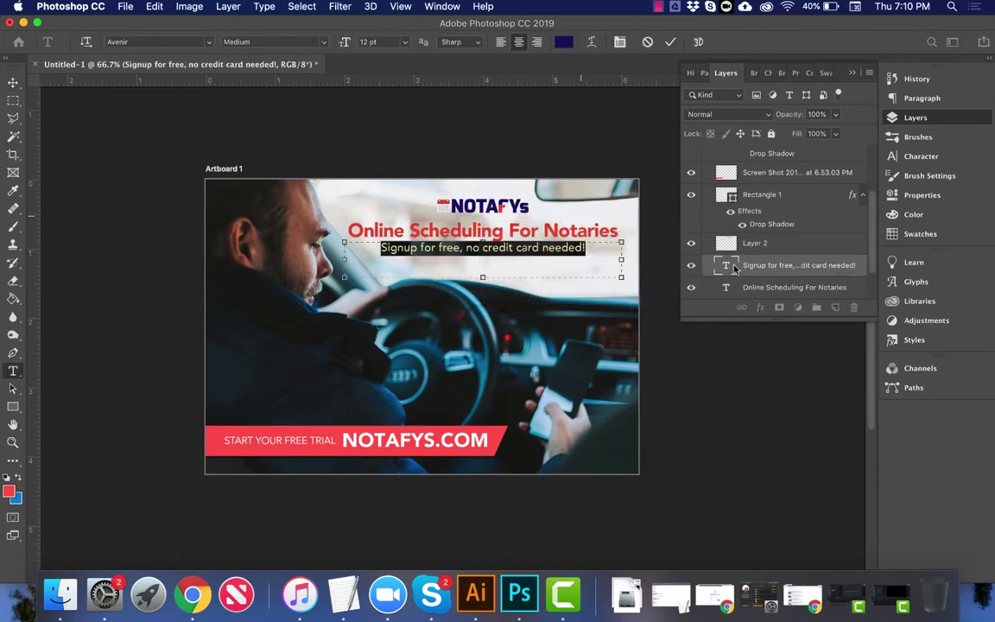
key(Escape)
key(v)
drag(570, 251, 570, 262)
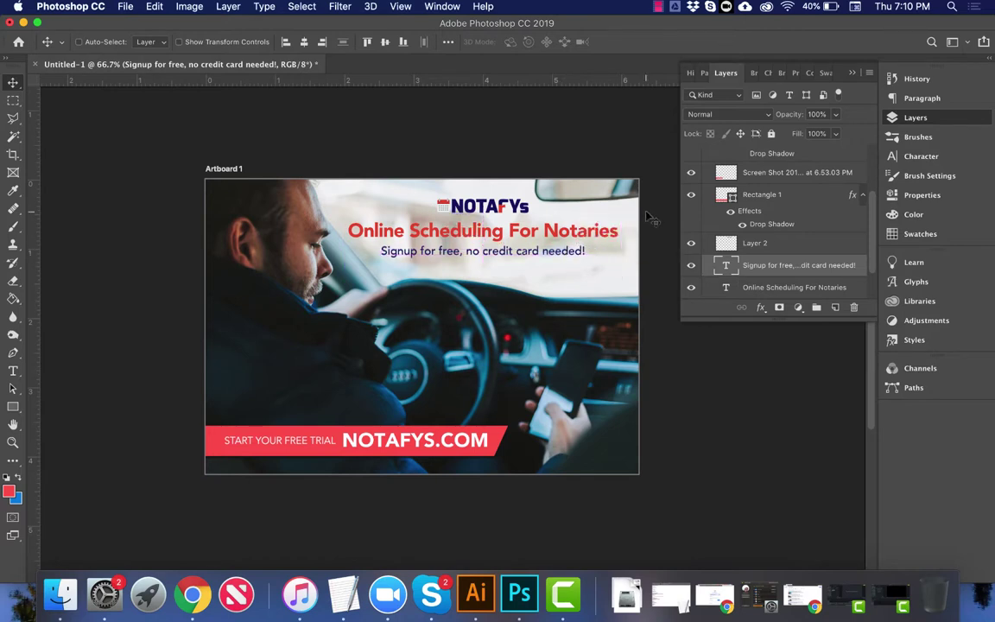
Step: Collapse Artboard 1, reveal the blank Artboard 2 beside it, then switch to Chrome
scroll(767, 205, up, 3)
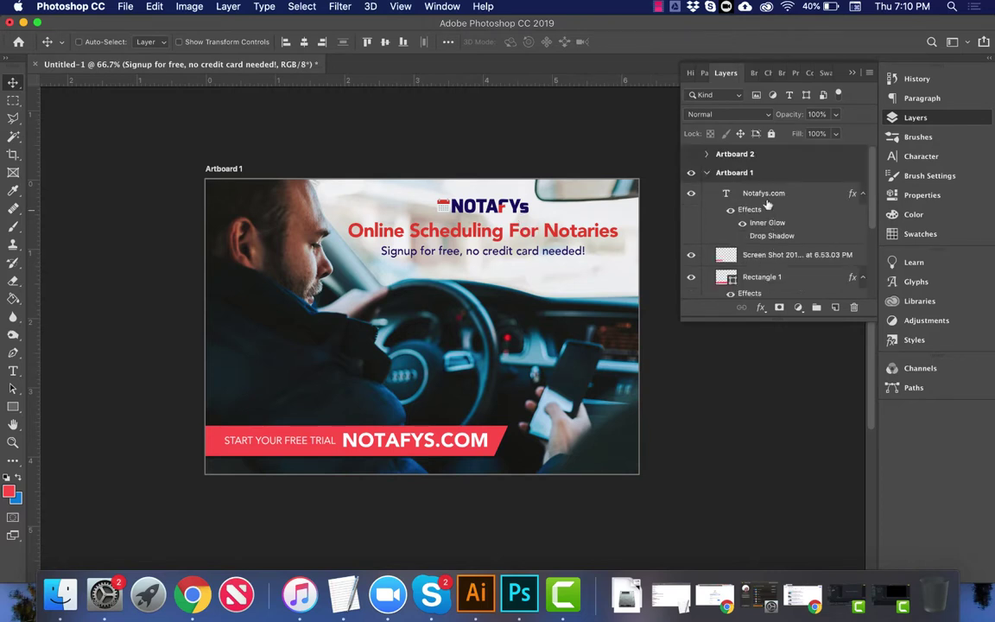
click(710, 172)
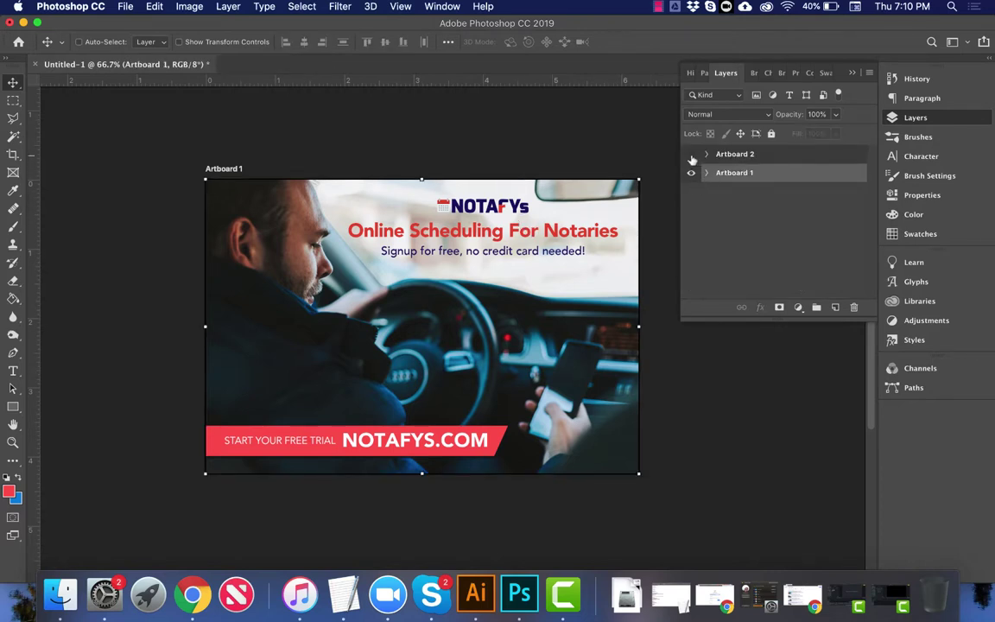
click(692, 155)
scroll(510, 268, right, 10)
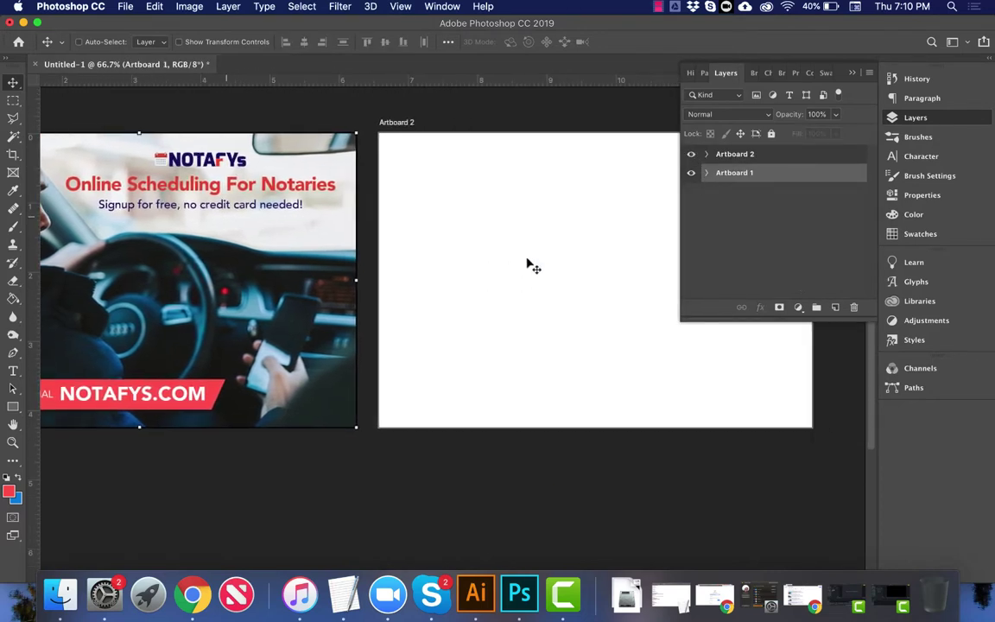
scroll(557, 242, up, 5)
scroll(557, 243, left, 8)
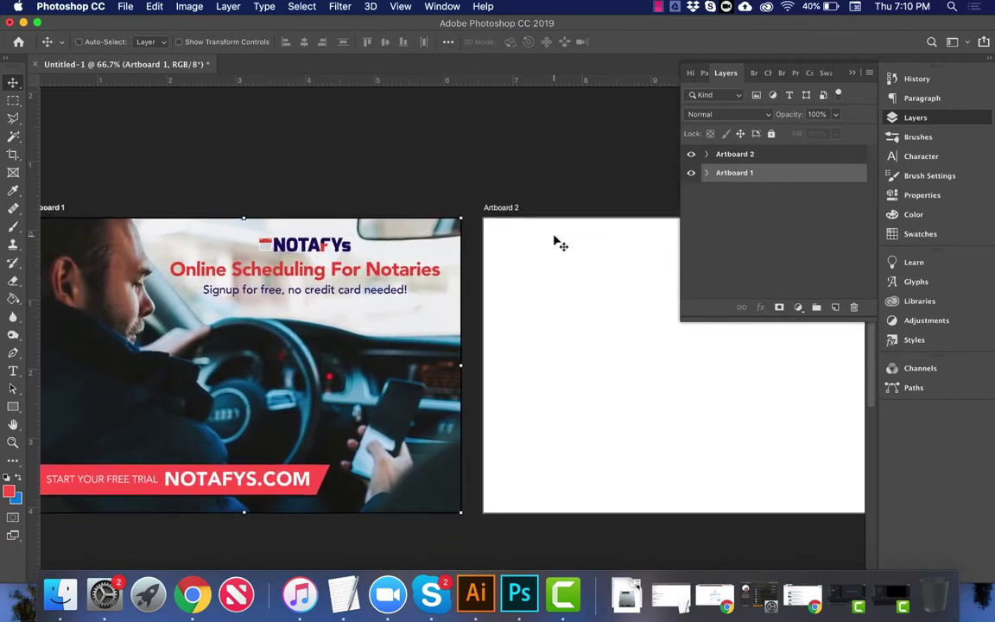
scroll(557, 242, down, 2)
scroll(557, 243, left, 3)
scroll(557, 242, right, 3)
scroll(558, 243, left, 2)
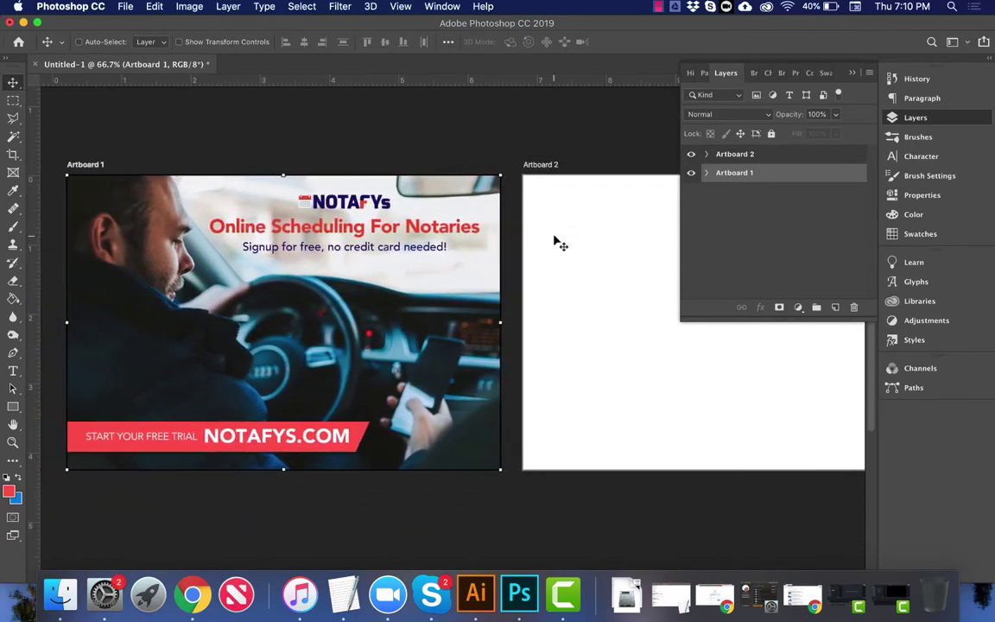
click(192, 594)
Step: Load signaturesignings.adriangraphics.com full-width with DevTools closed, then go to the new tab
click(417, 55)
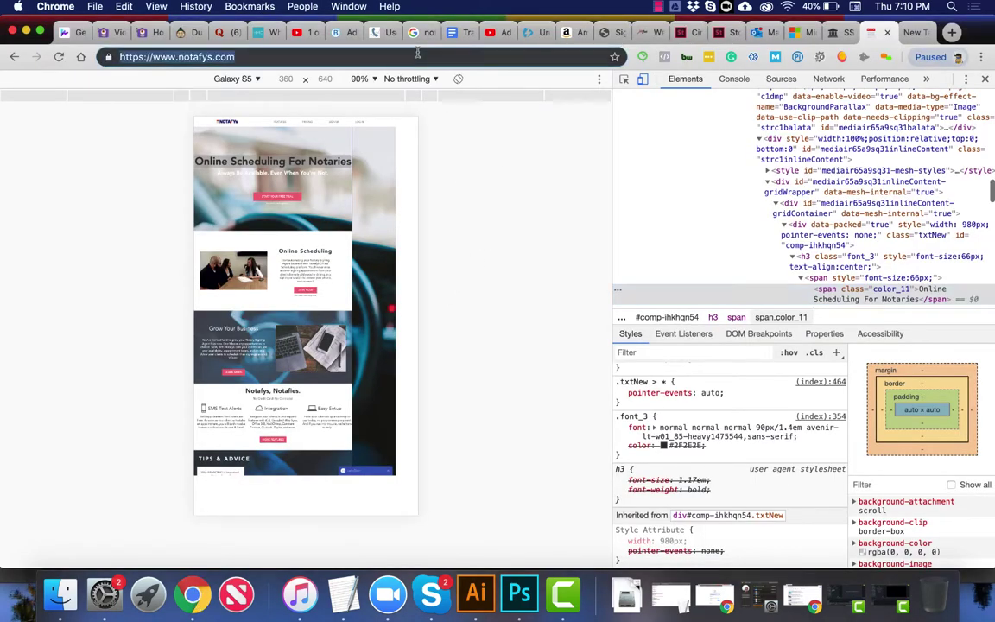
text(signature)
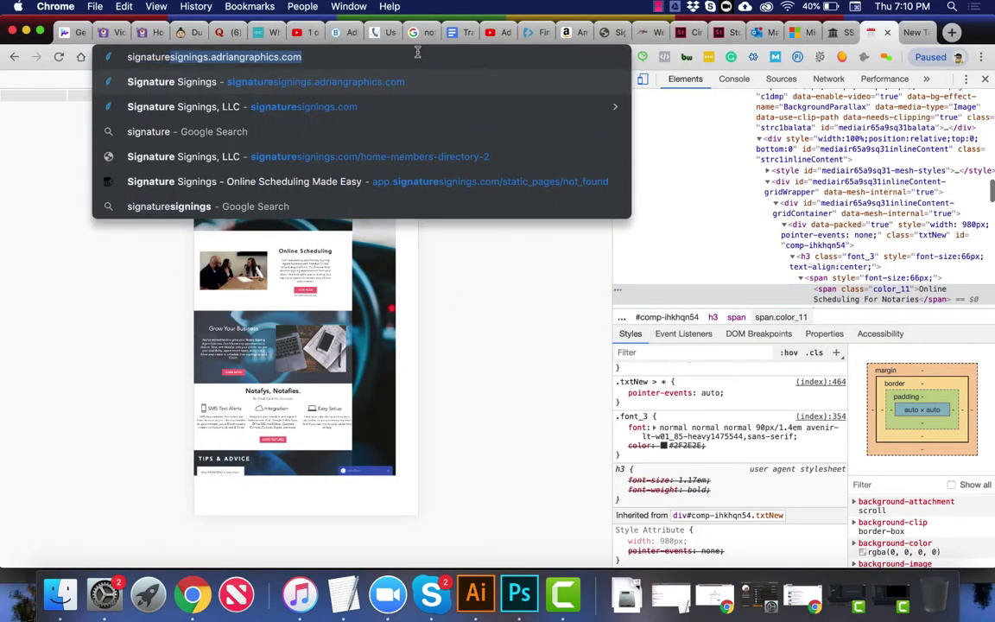
key(Return)
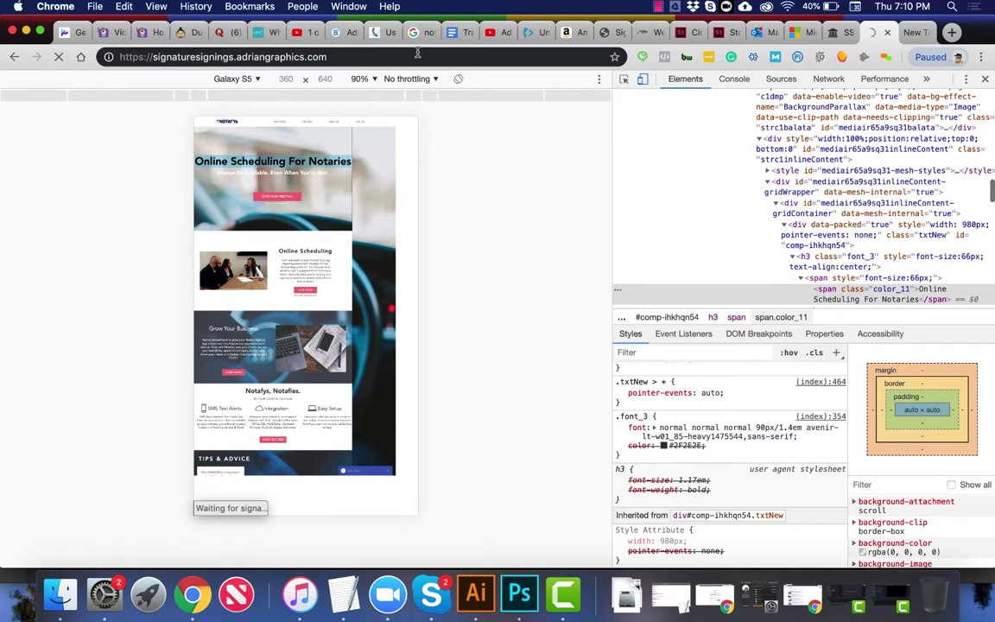
click(985, 78)
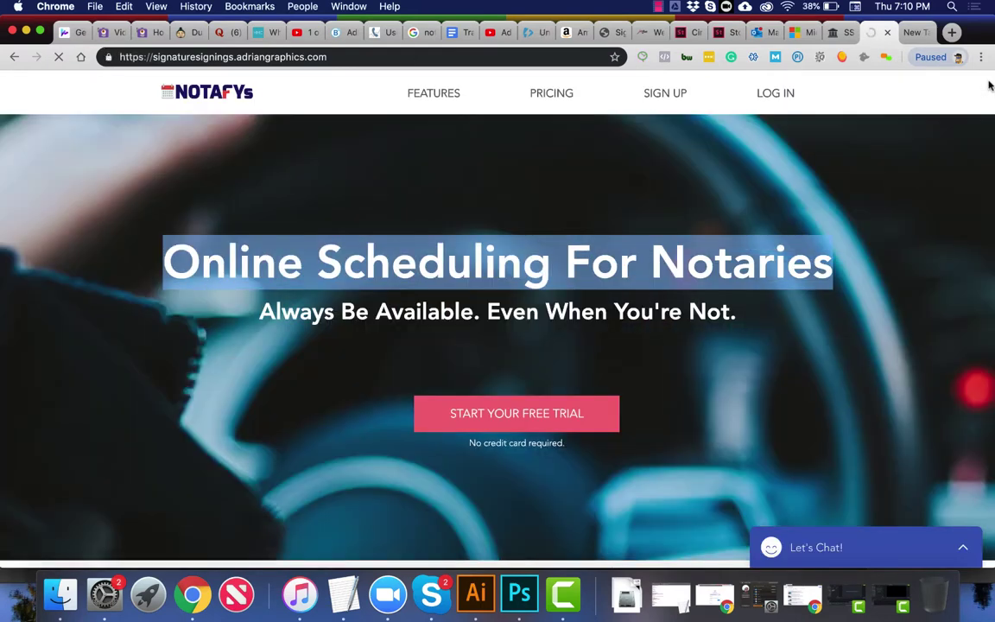
click(914, 32)
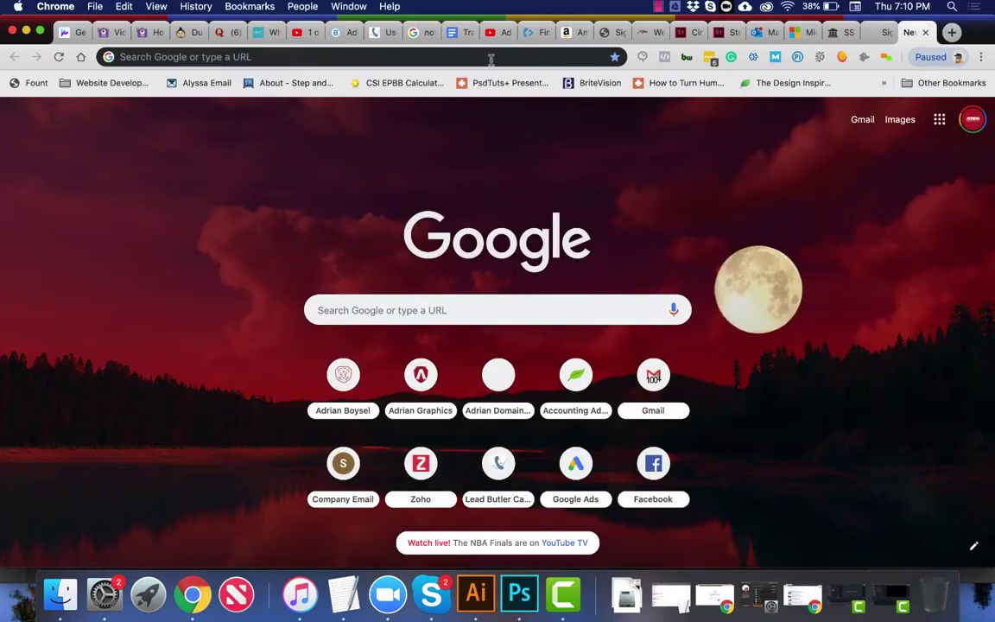
Step: Open signaturesignings.com from the address-bar suggestion 'signa'
text(signa)
key(Down)
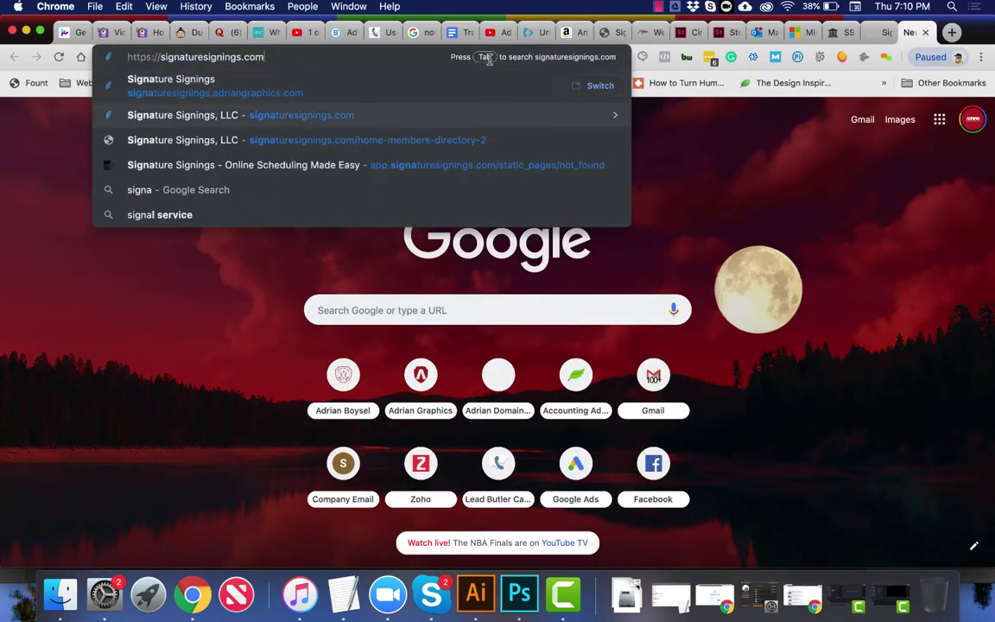
key(Return)
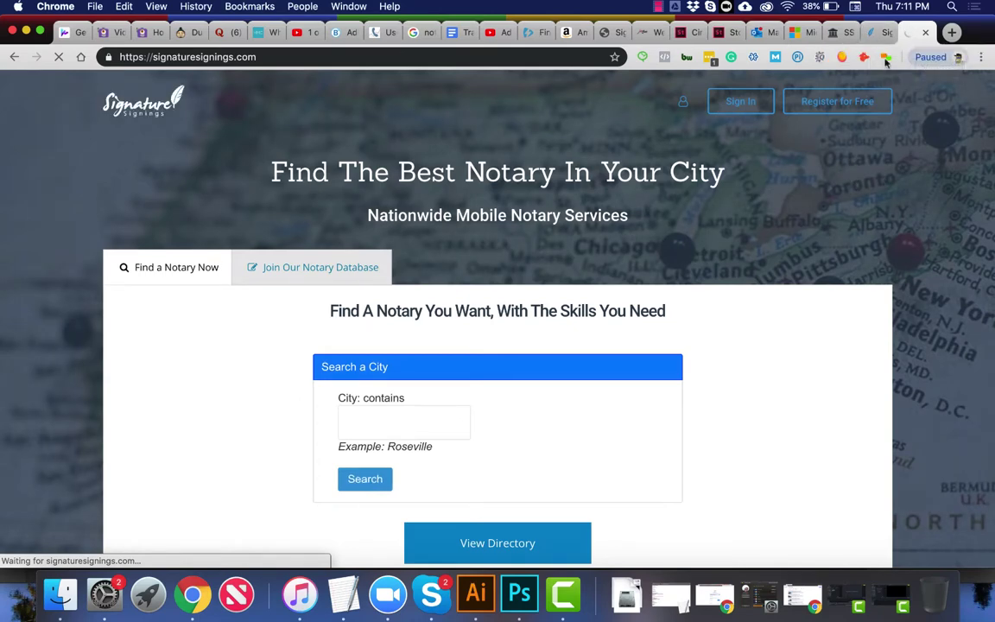
Step: Copy the Signature Signings logo image from the staging site and return to Photoshop
click(883, 32)
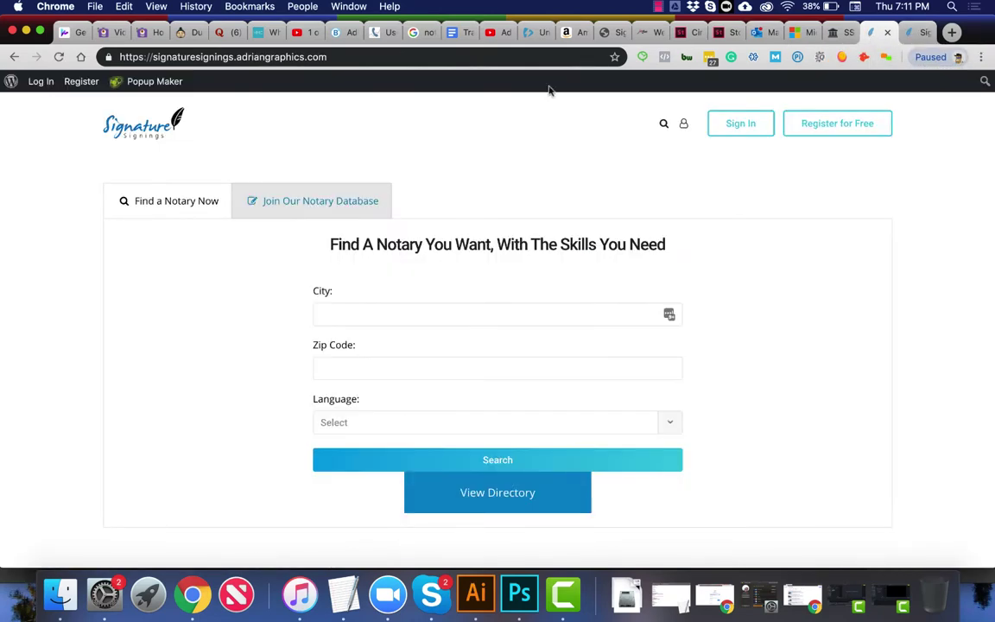
right_click(152, 129)
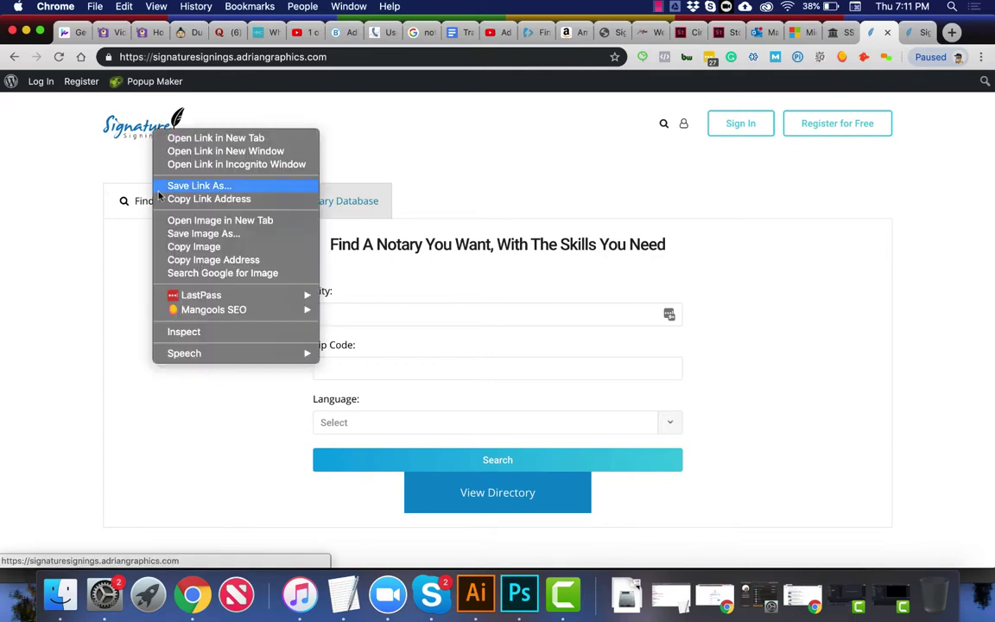
click(155, 246)
scroll(396, 318, down, 5)
scroll(395, 319, up, 5)
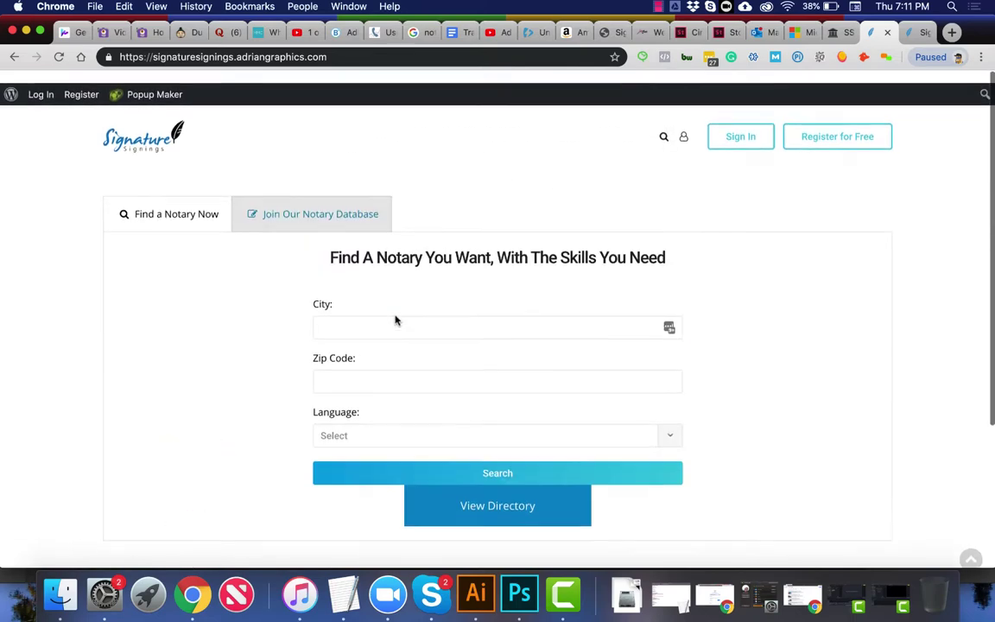
scroll(309, 214, down, 3)
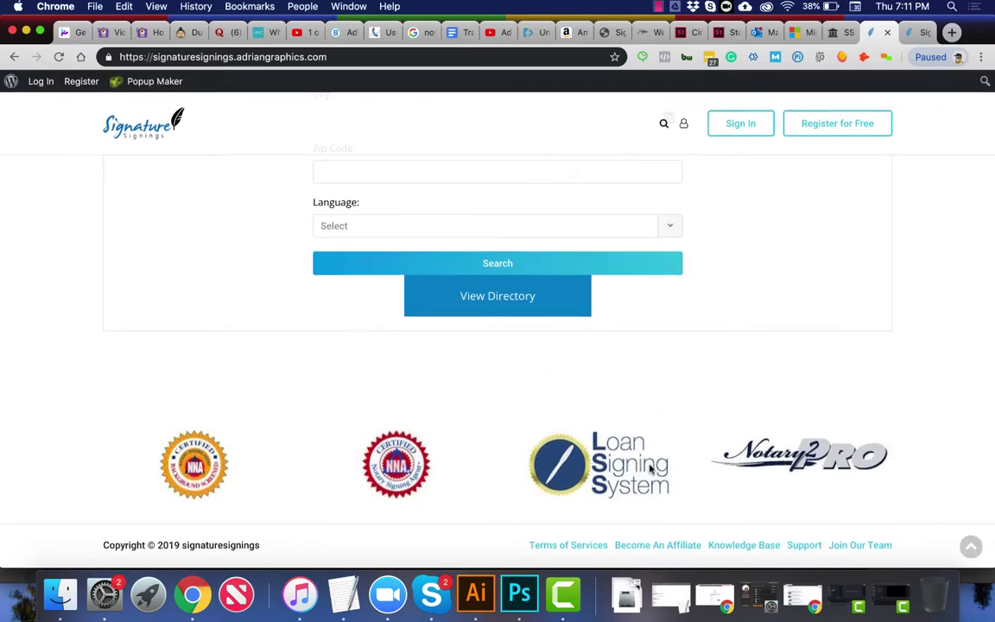
click(914, 33)
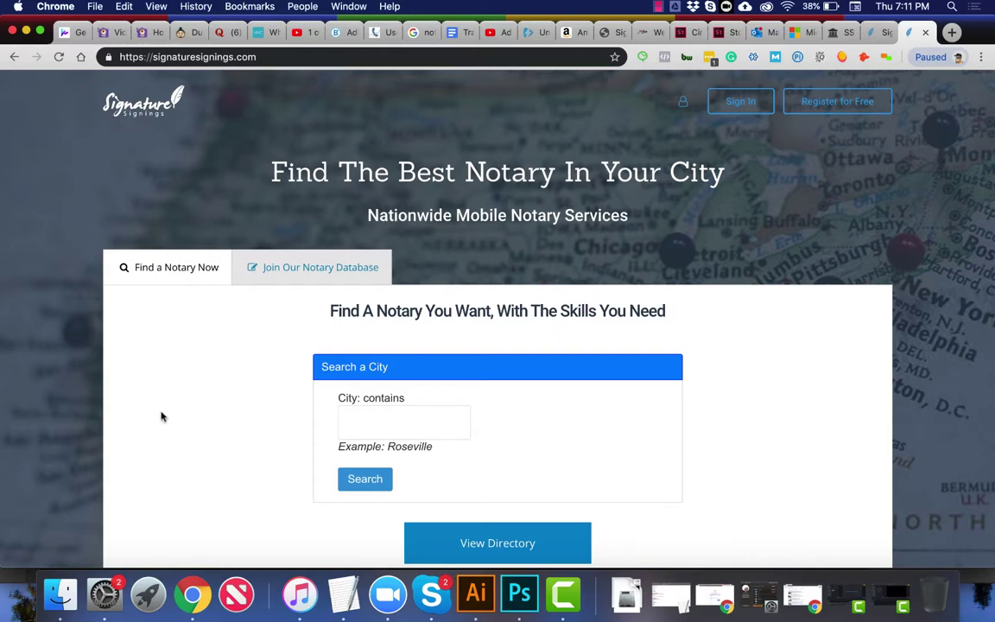
scroll(259, 398, down, 5)
scroll(277, 396, up, 5)
key(super+Tab)
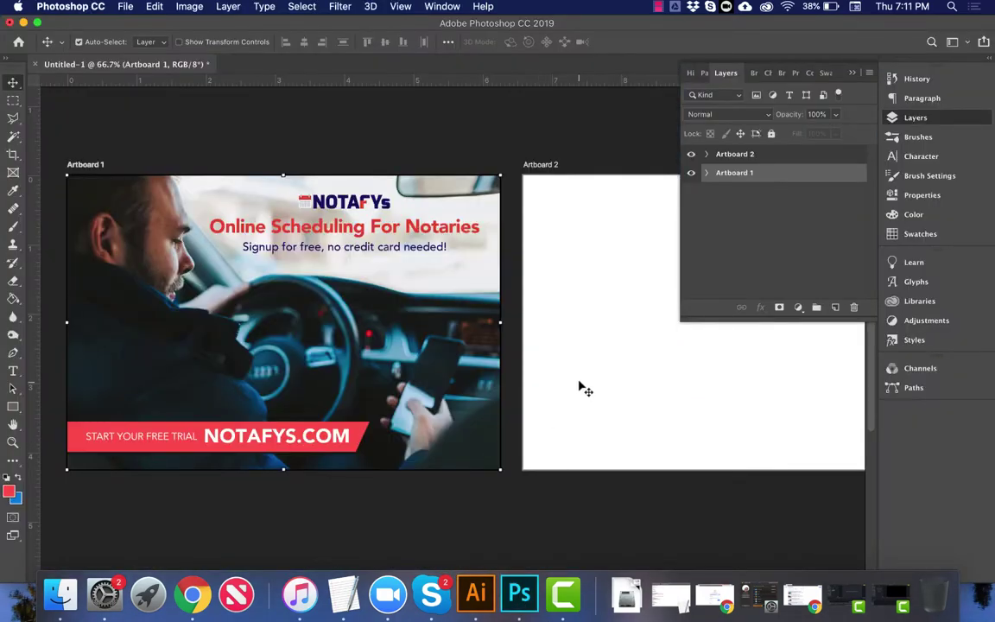
Step: Paste the copied logo into Artboard 2 and enlarge it to about 165%
right_click(578, 385)
click(587, 384)
key(super+0)
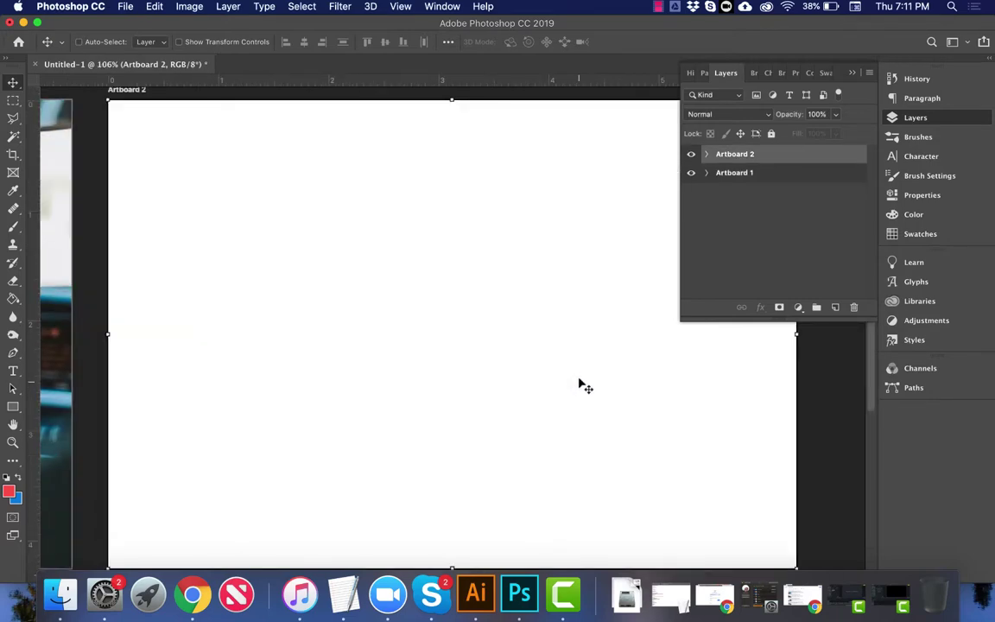
key(super+v)
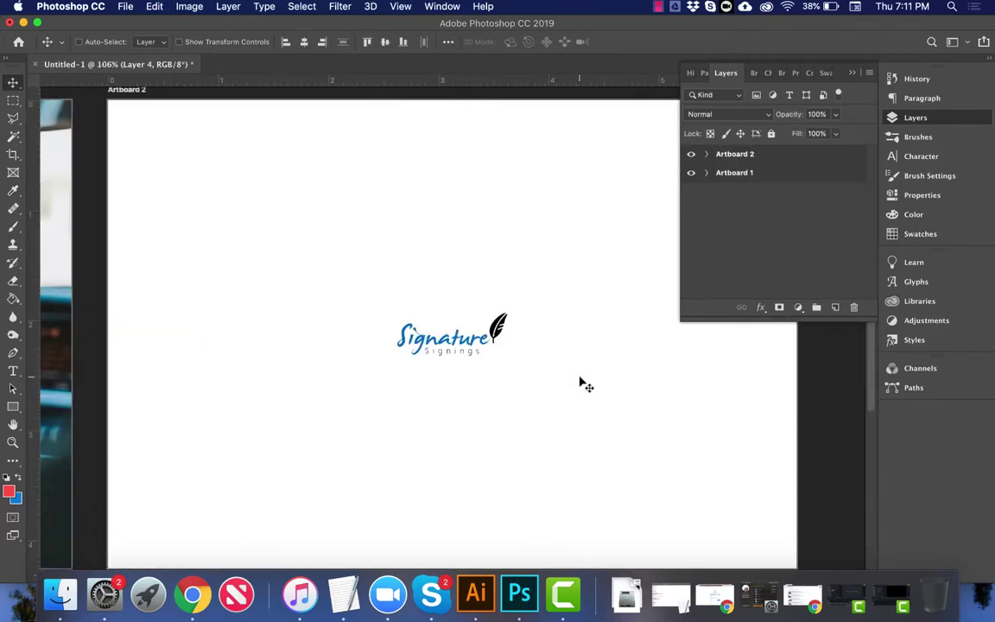
key(super+t)
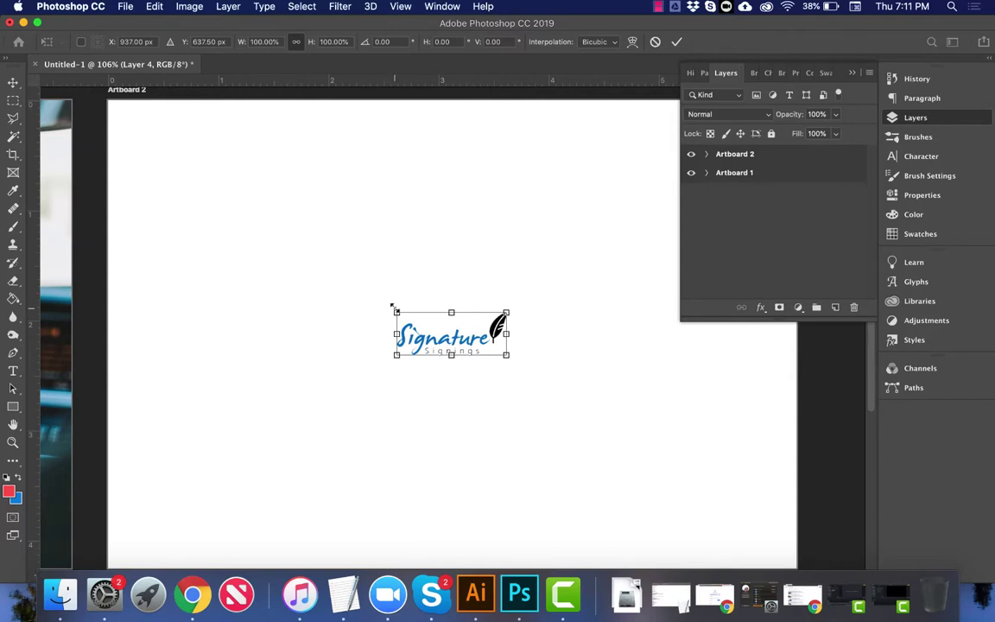
drag(393, 307, 326, 273)
key(Return)
Step: Move the logo toward the top of Artboard 2 and magic-wand select its white background
key(super+minus)
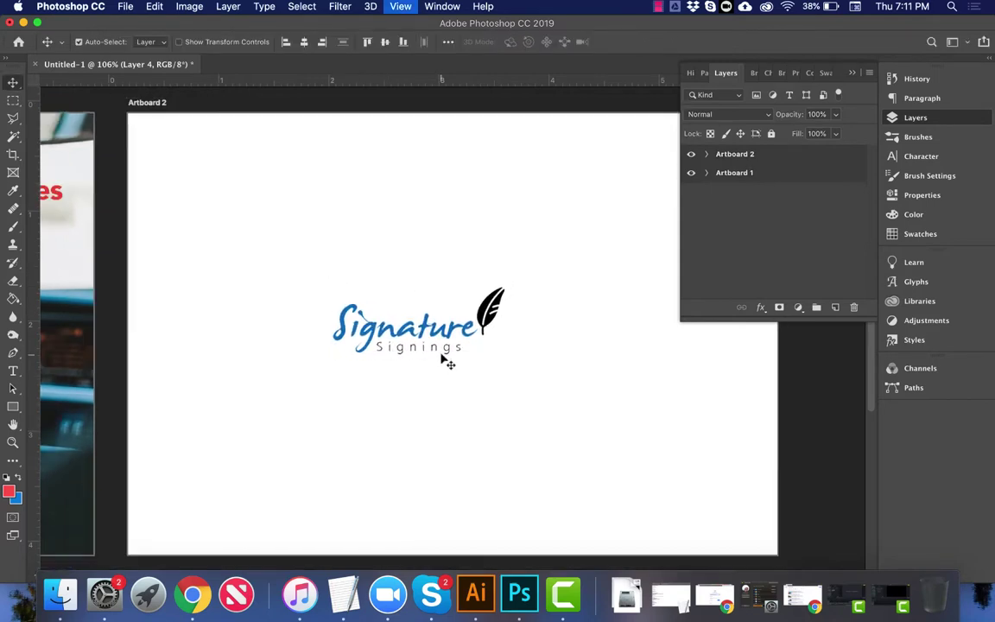
key(super+minus)
mouse_move(438, 317)
mouse_down()
mouse_move(473, 229)
mouse_move(453, 224)
mouse_move(464, 222)
mouse_up()
key(w)
click(464, 222)
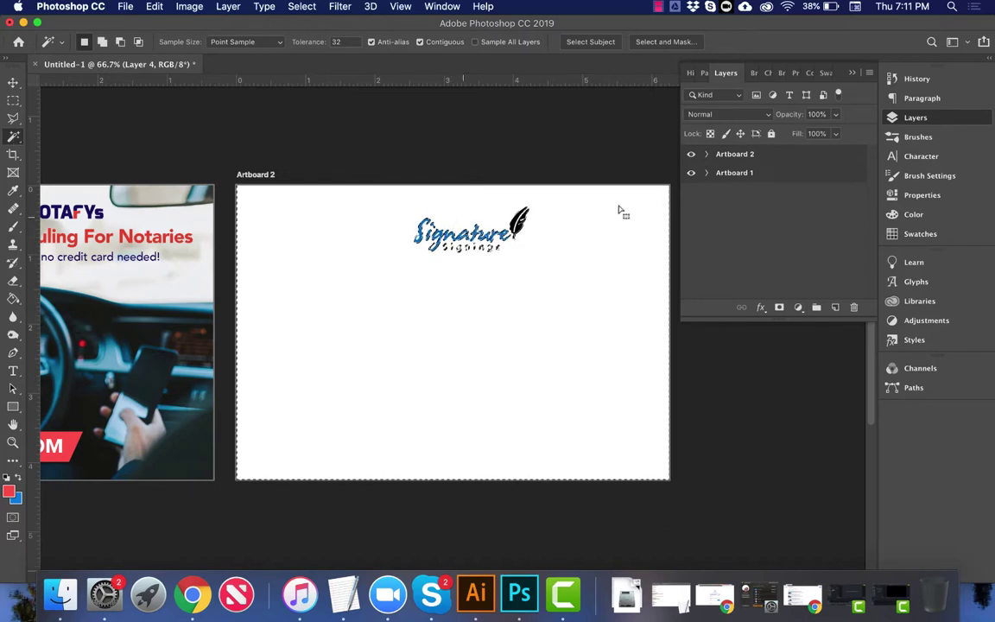
Step: Make Layer 4 active, clear the selection, and centre the logo near the artboard top
click(712, 157)
click(707, 155)
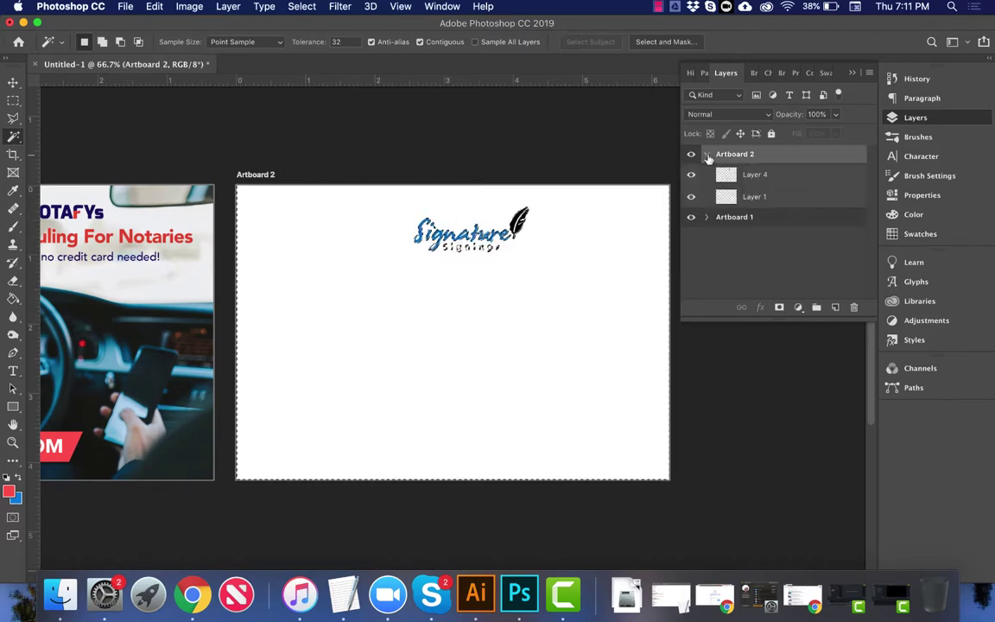
click(750, 179)
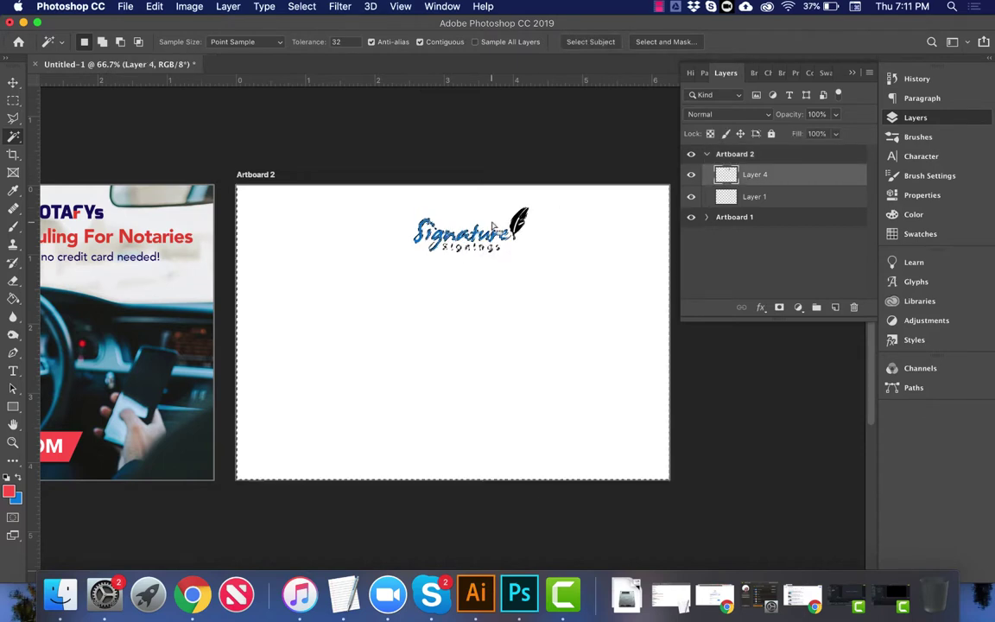
key(ctrl+d)
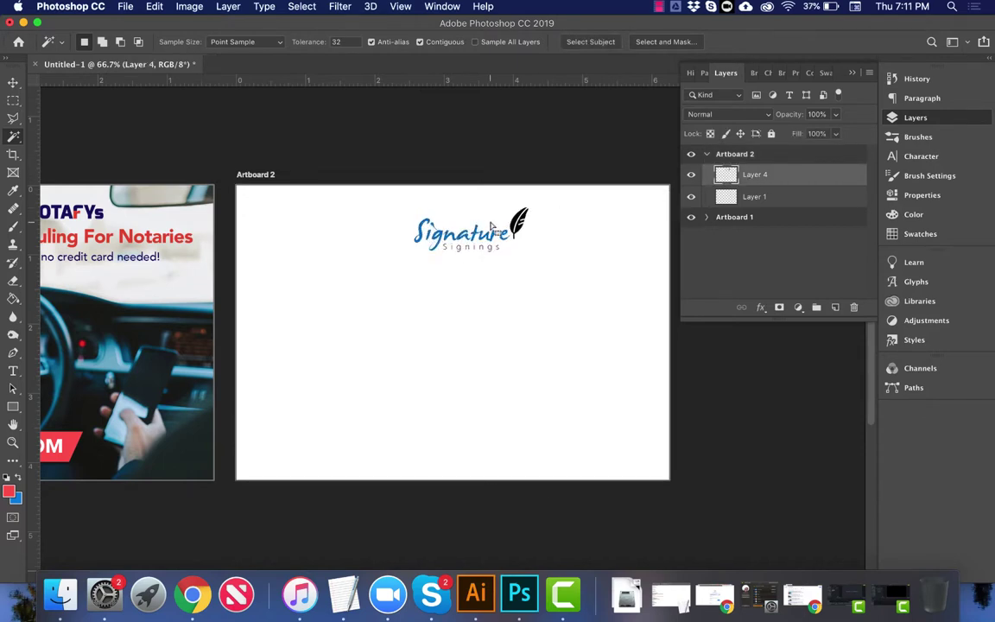
click(491, 225)
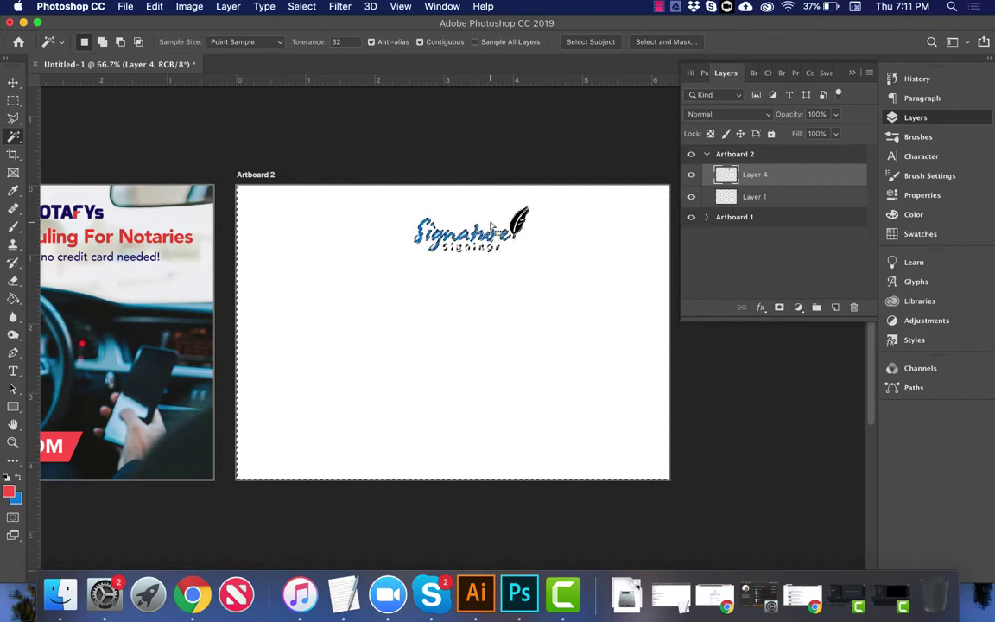
key(ctrl+d)
key(v)
drag(492, 239, 463, 224)
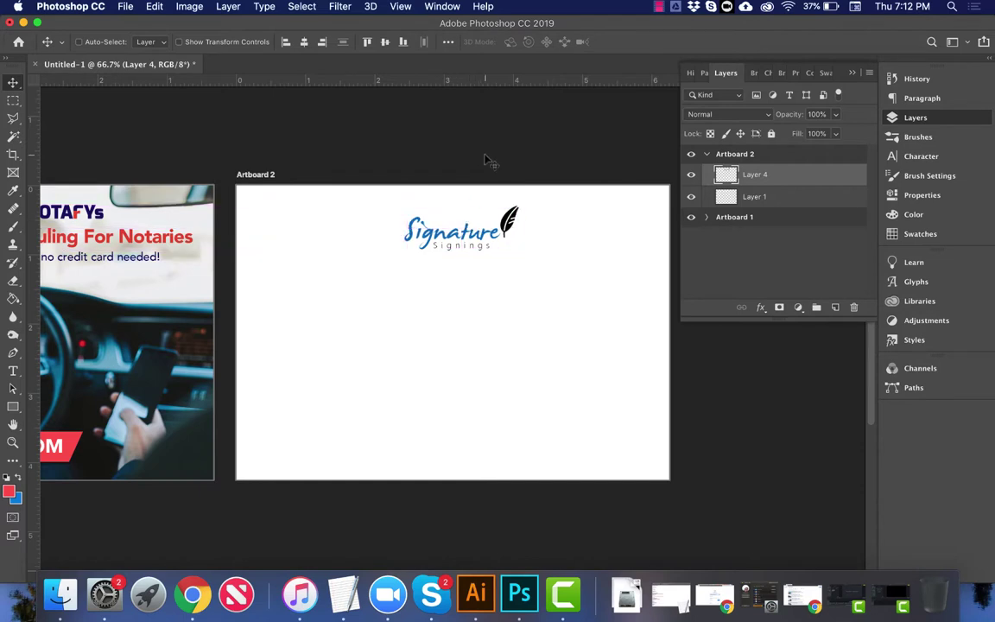
Step: Copy the Nationwide Mobile Notary Services tagline and open the staging site's Join Our Notary Database section
click(185, 591)
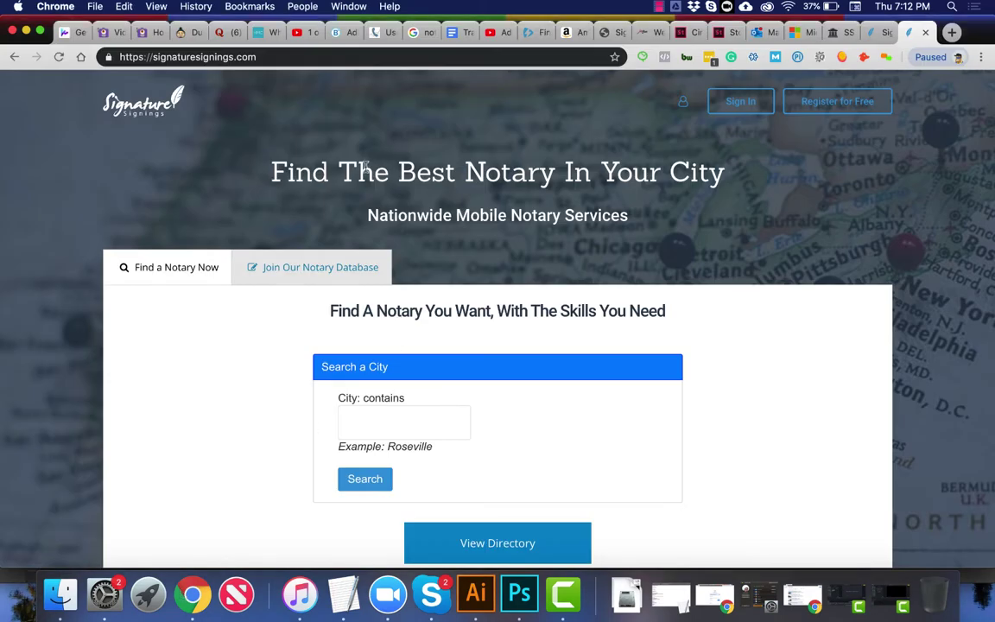
drag(365, 215, 616, 224)
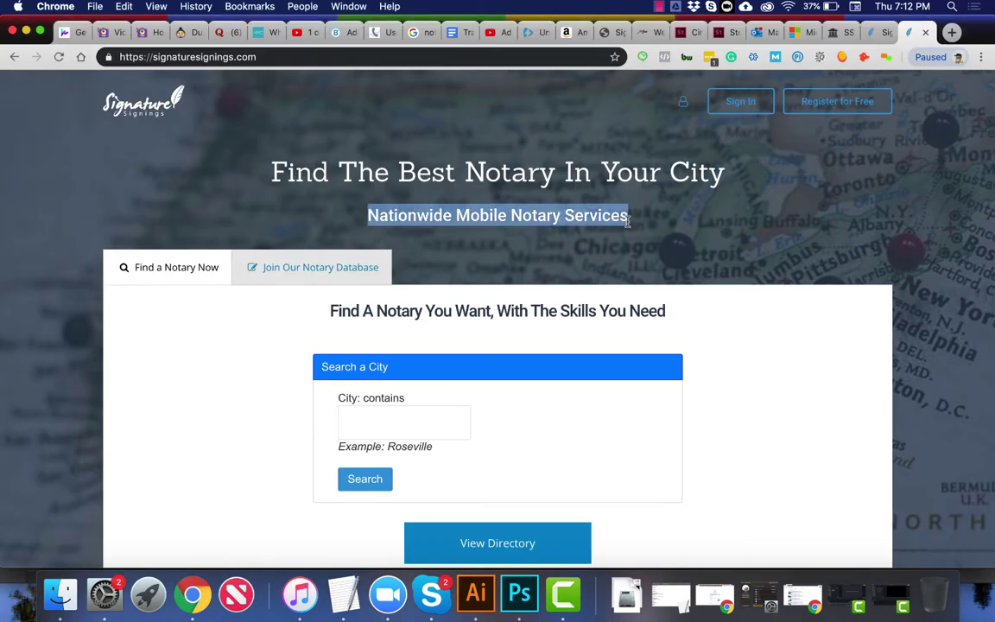
key(ctrl+shift+Tab)
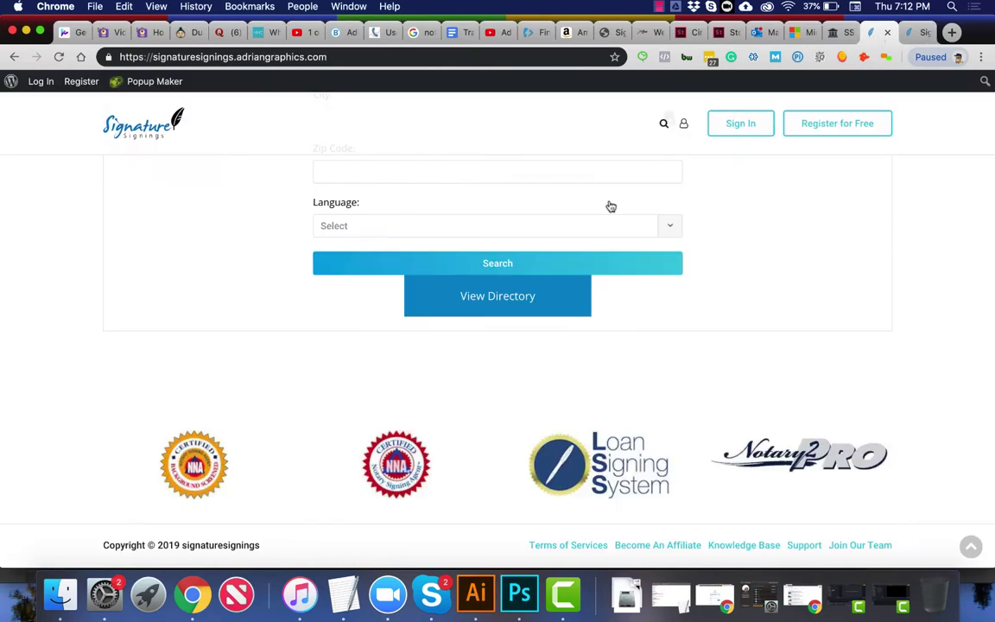
scroll(468, 330, up, 5)
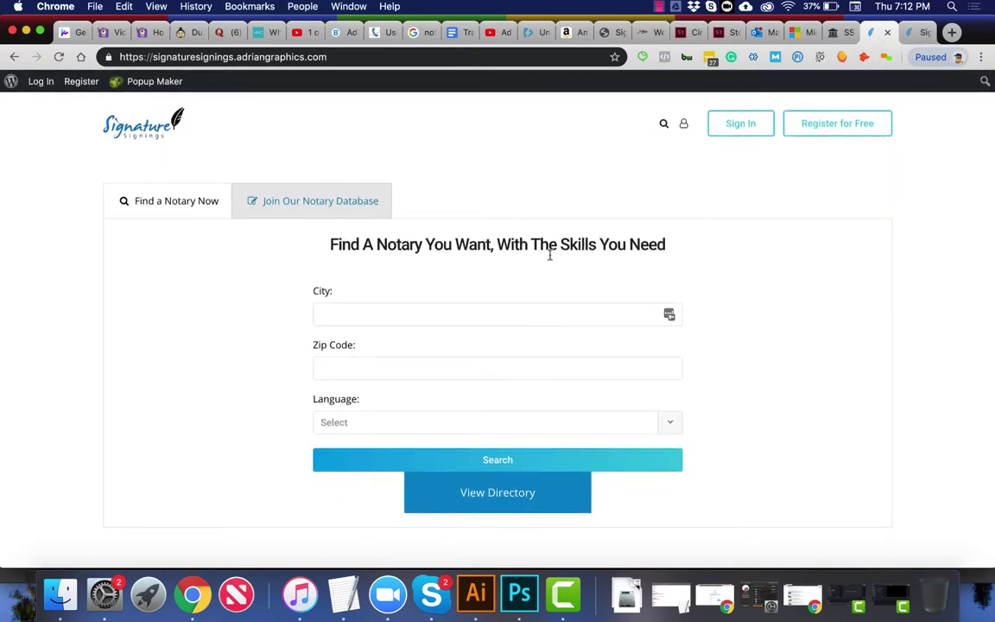
click(297, 195)
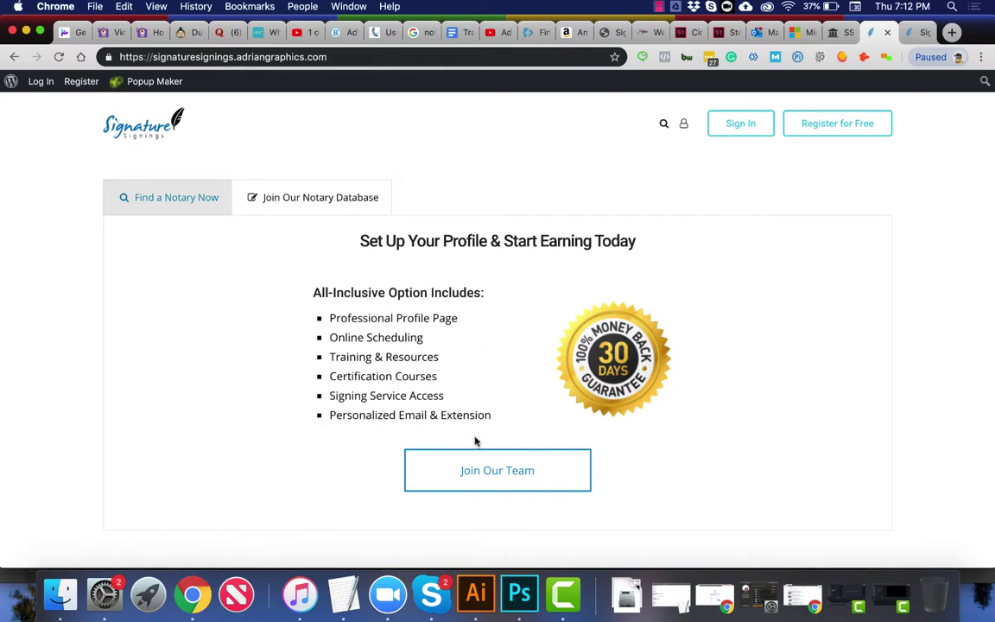
Step: Paste the Nationwide Mobile Notary Services tagline into a new text box below the logo
click(522, 598)
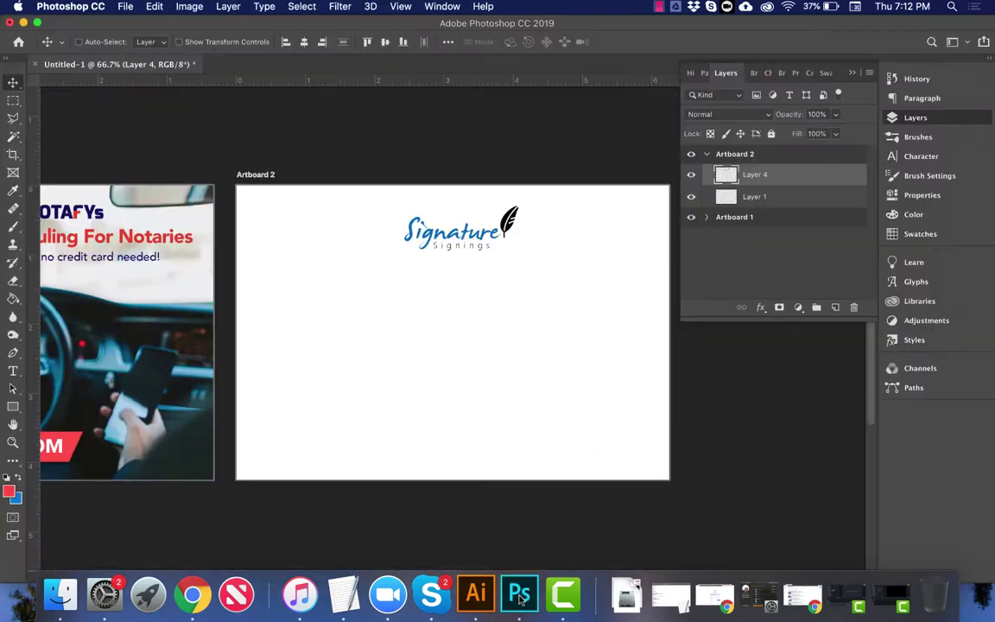
key(super)
key(t)
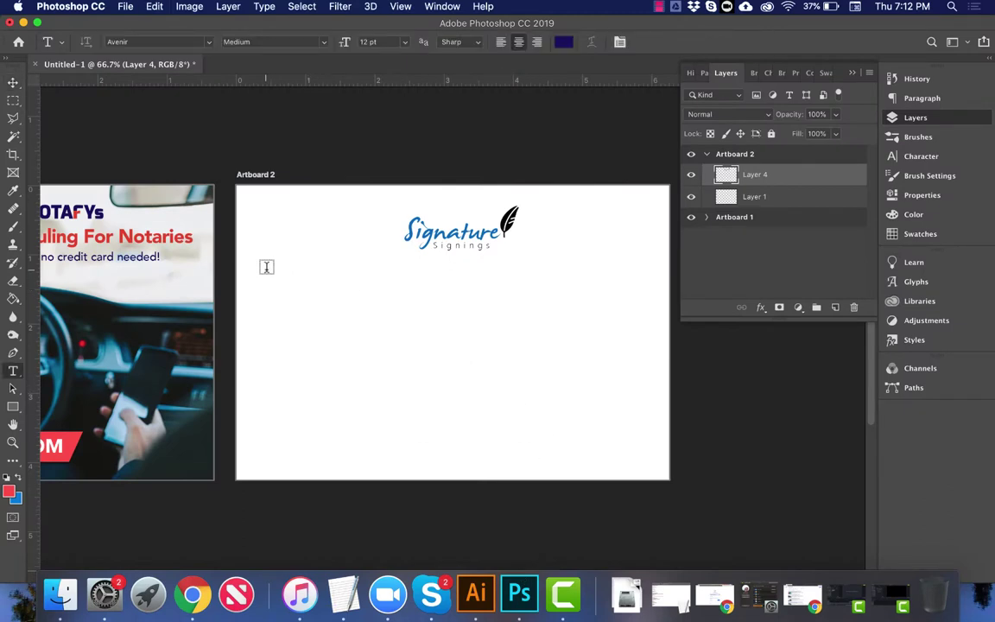
drag(272, 268, 634, 364)
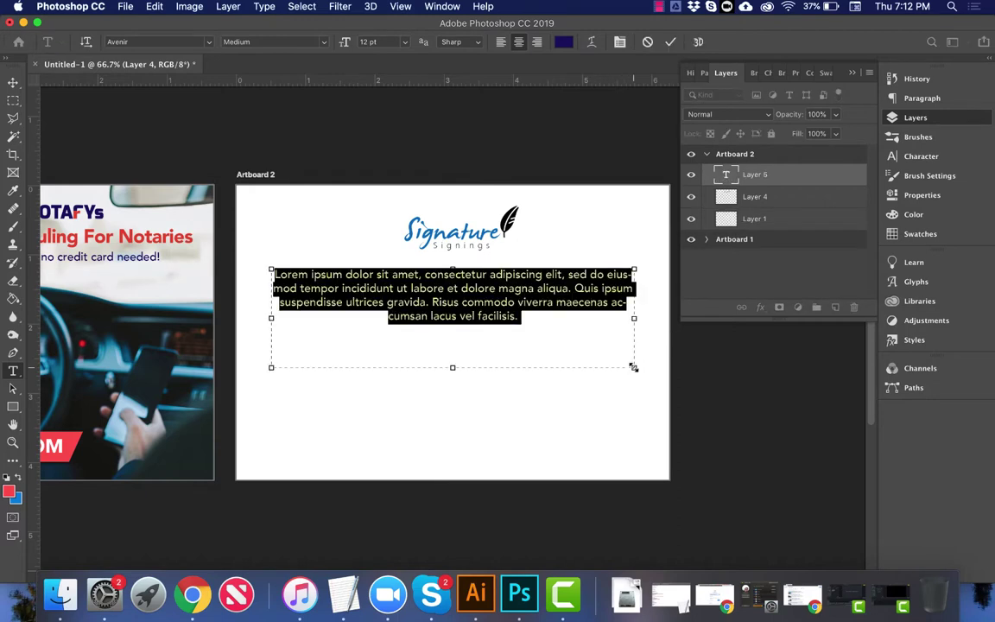
text(Nationwide Mobile Notary Services)
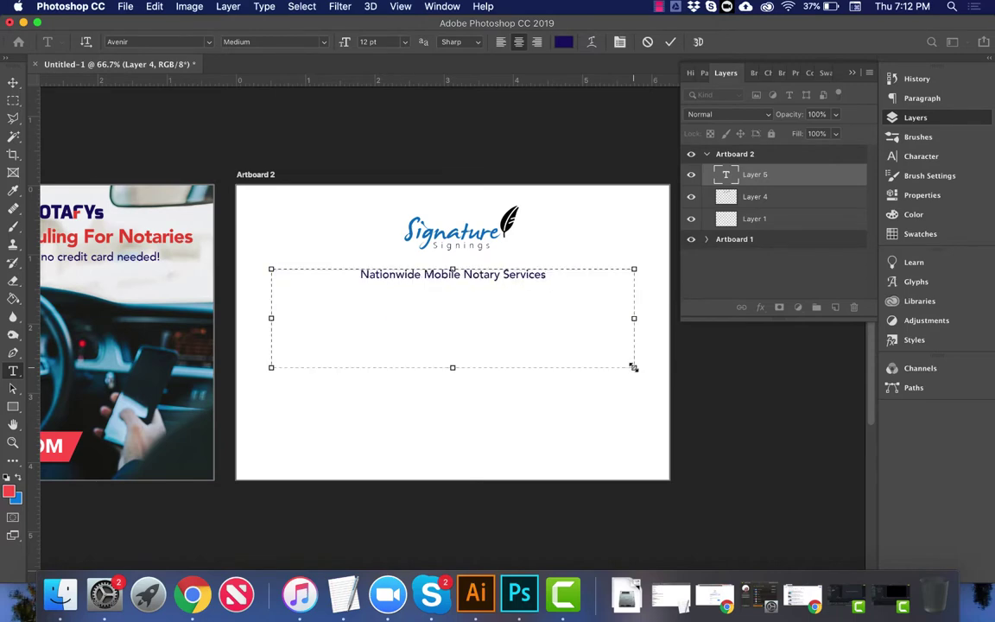
key(super+a)
Step: Make the tagline hex 0376bf blue, Black weight, 22 pt, and commit the edit
click(562, 42)
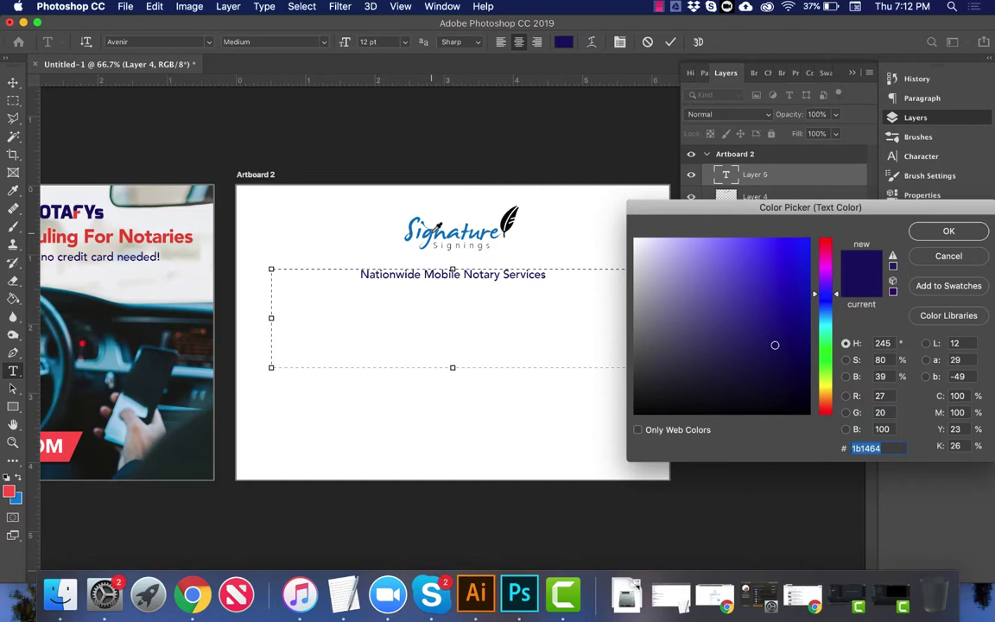
text(0376bf)
key(Return)
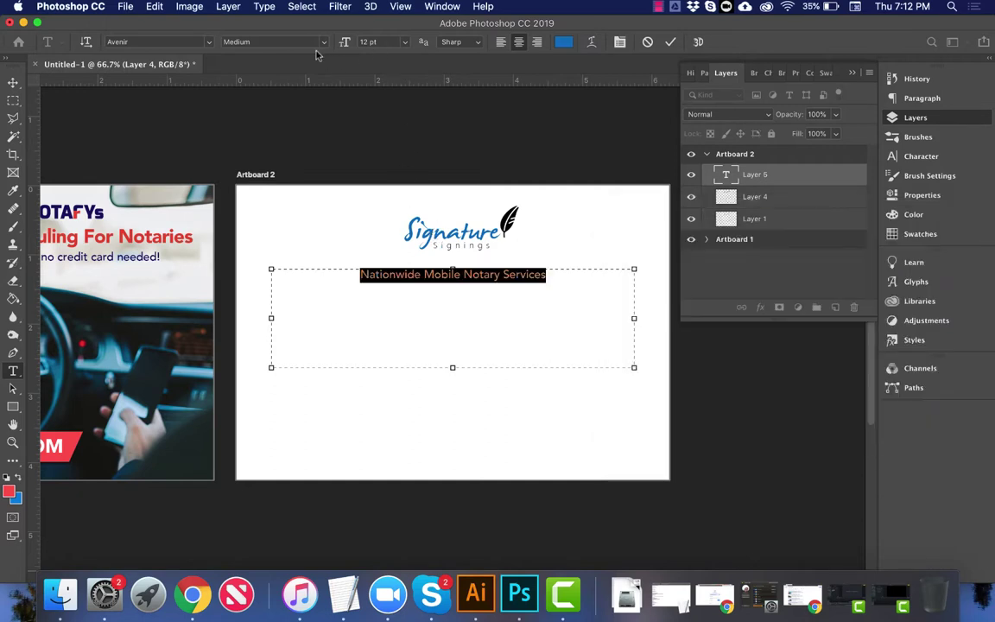
click(324, 43)
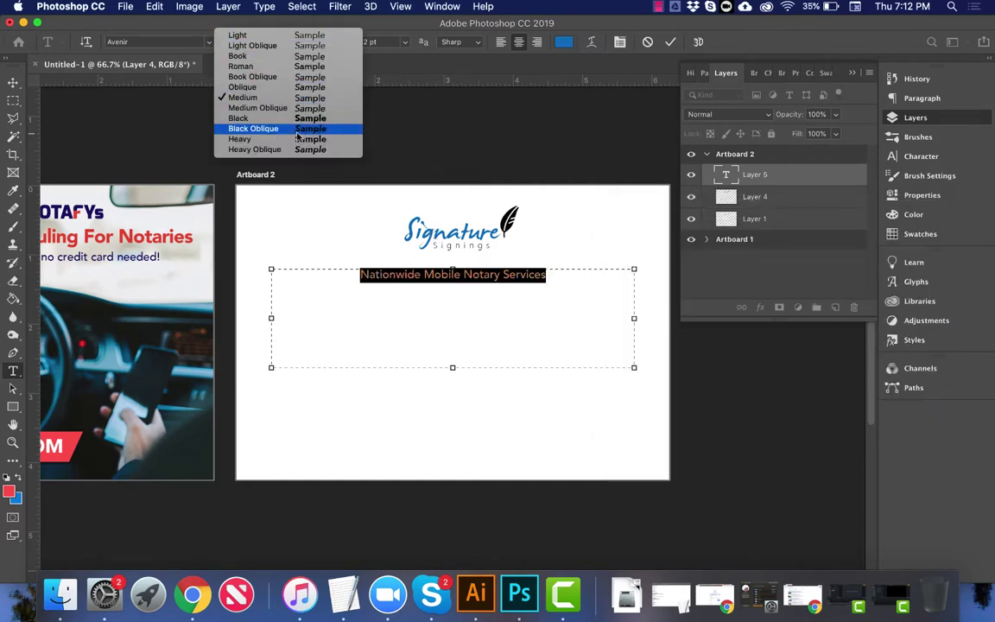
click(294, 119)
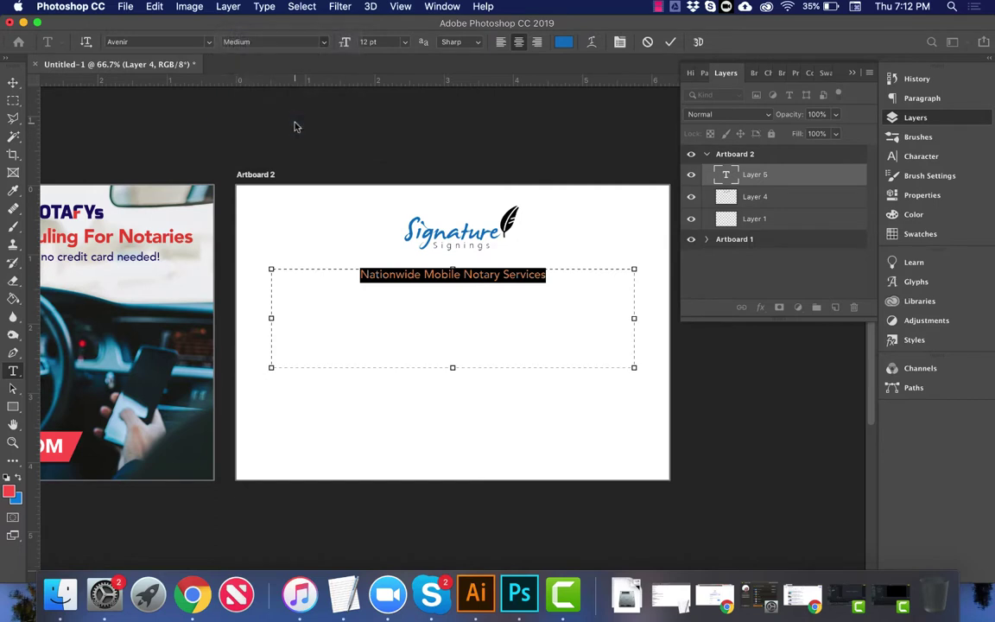
key(shift+Up)
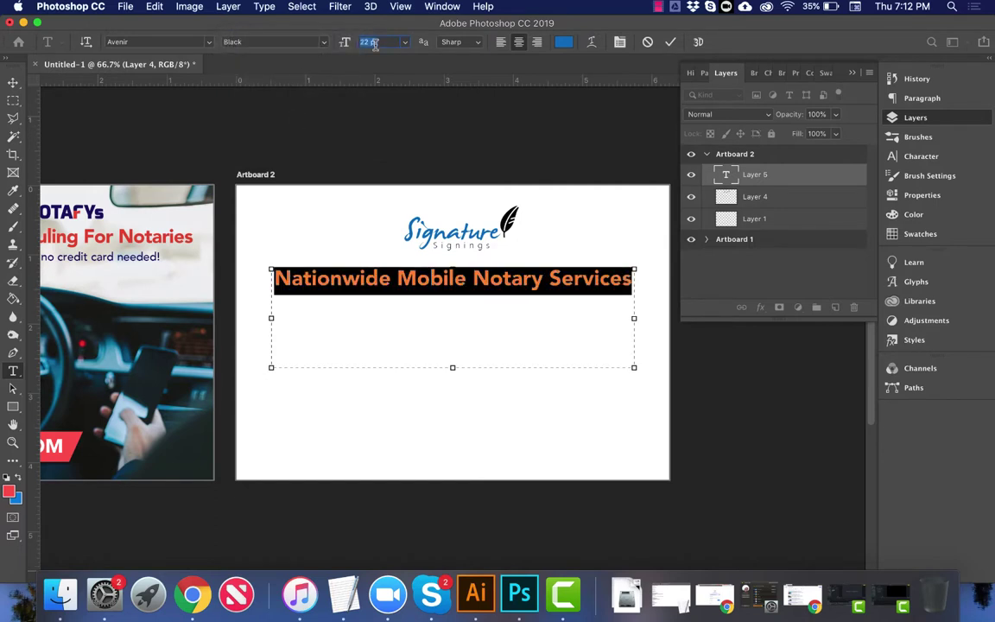
click(14, 83)
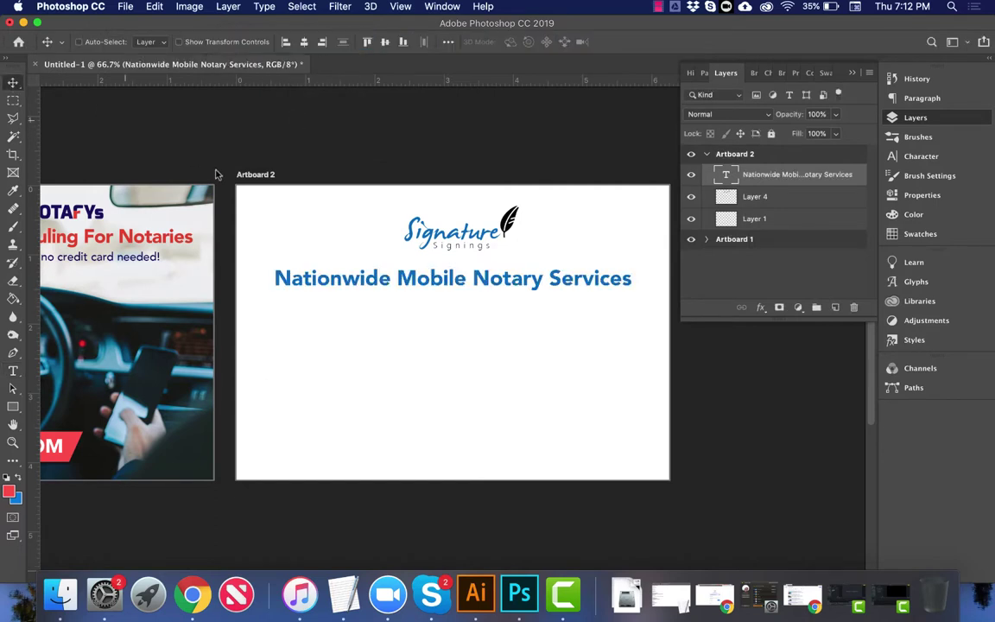
Step: Open facebook.com in a new Chrome tab
click(183, 605)
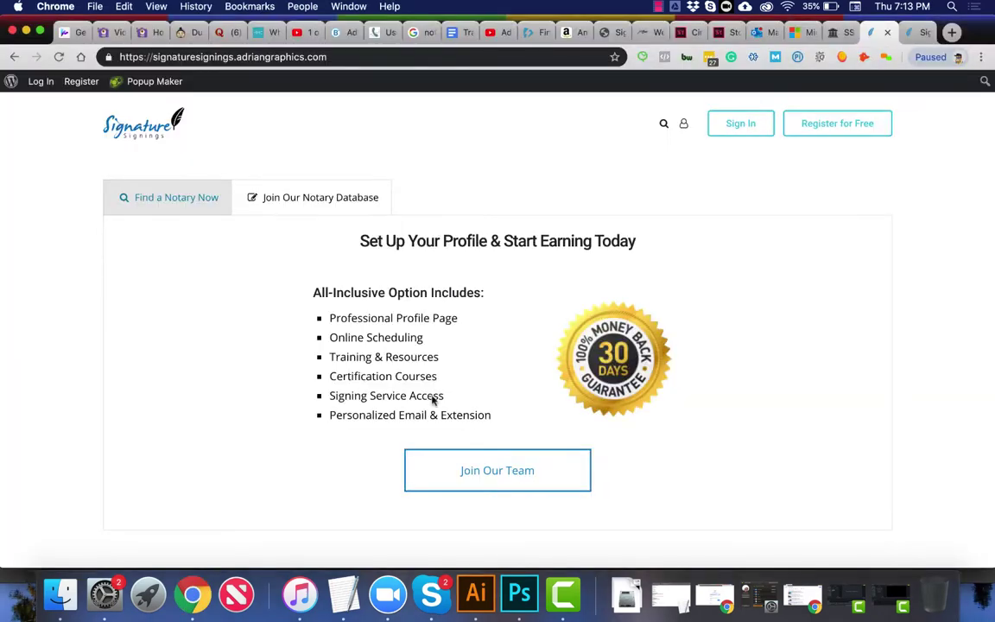
scroll(519, 395, down, 5)
scroll(518, 395, up, 5)
scroll(518, 395, down, 1)
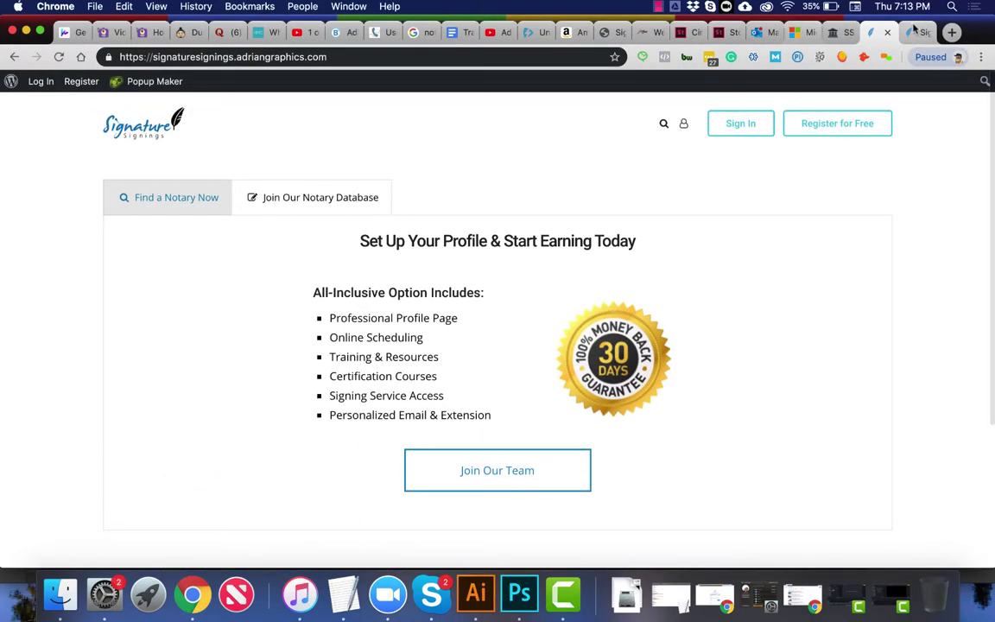
key(ctrl+Tab)
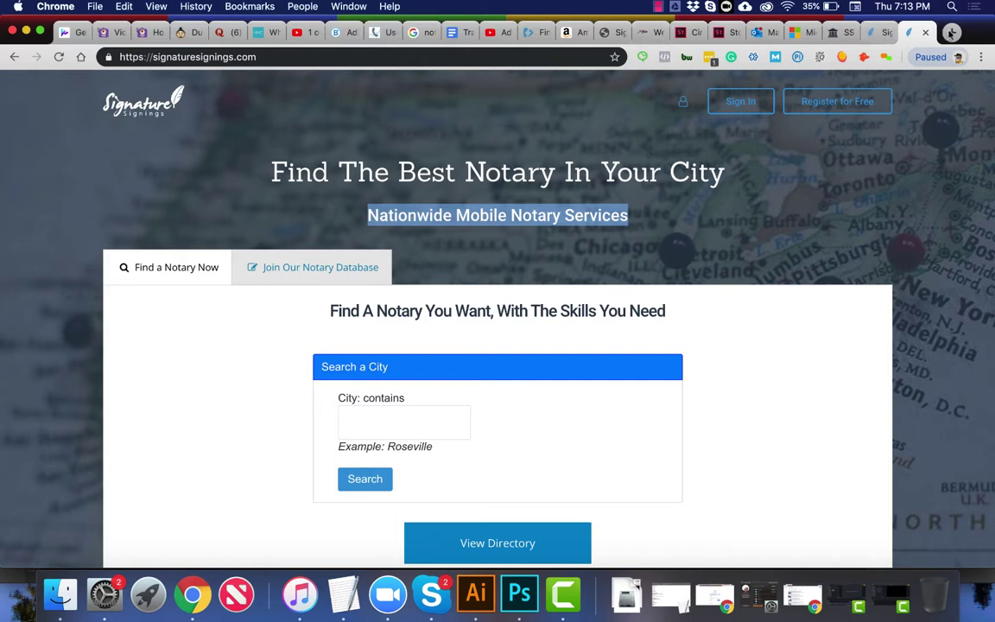
click(951, 32)
text(fa)
key(Return)
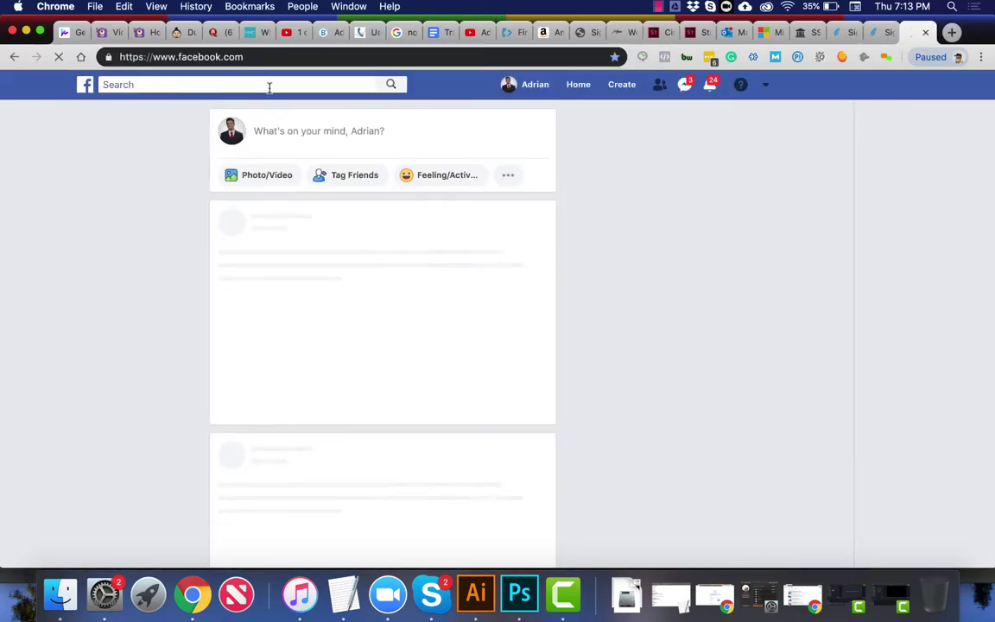
Step: Search Facebook for 'notary' and open the Signature Signers notary group
click(268, 86)
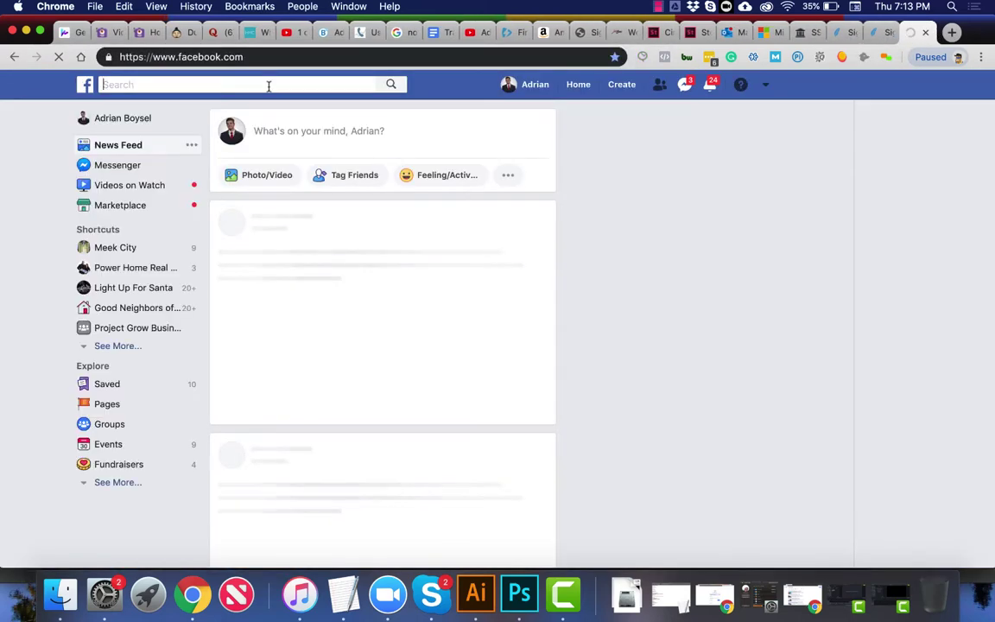
text(notary)
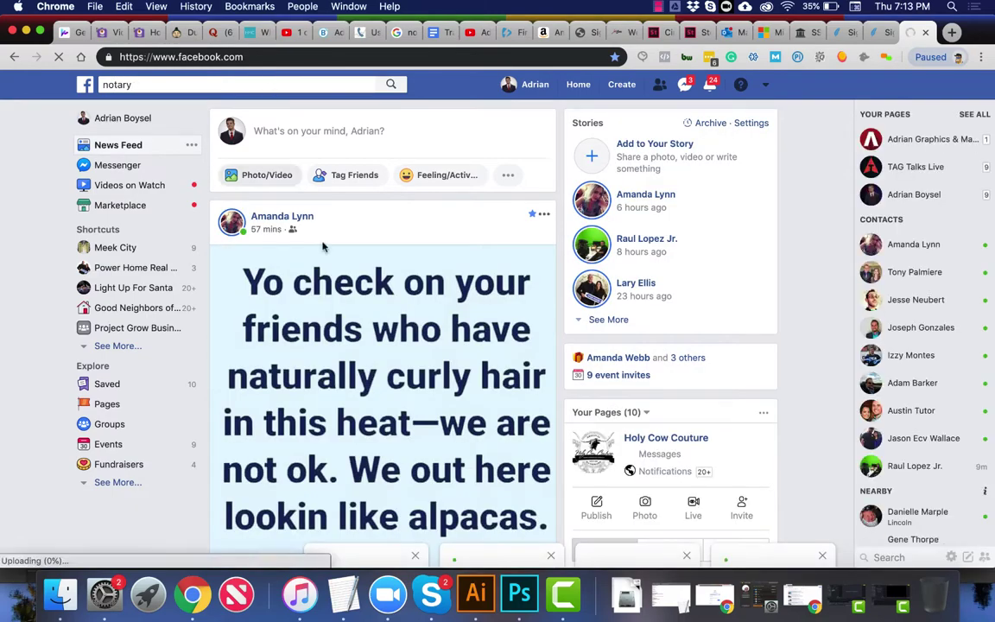
scroll(323, 247, down, 10)
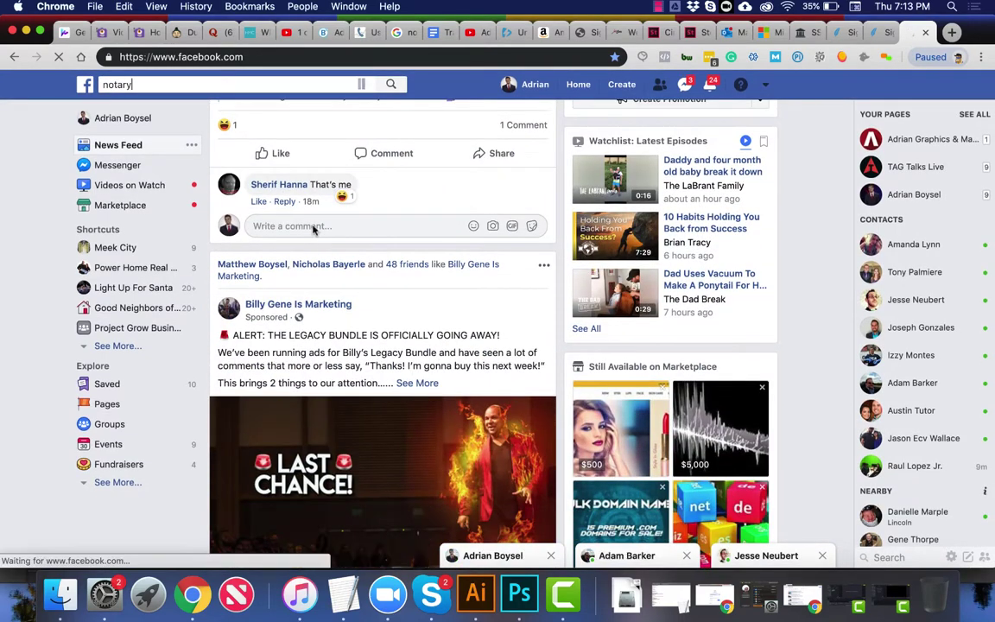
click(199, 82)
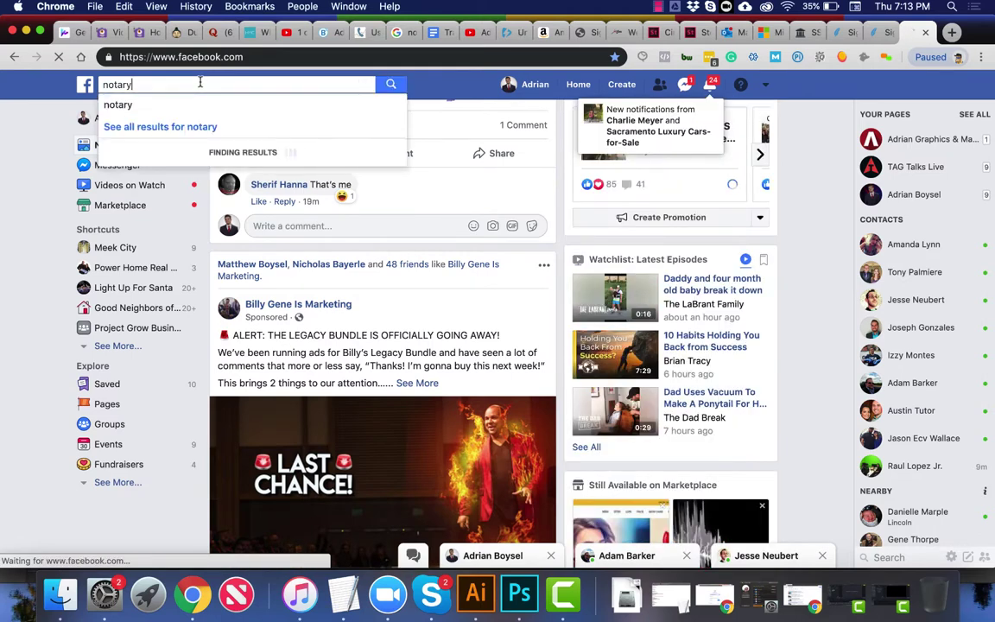
click(195, 107)
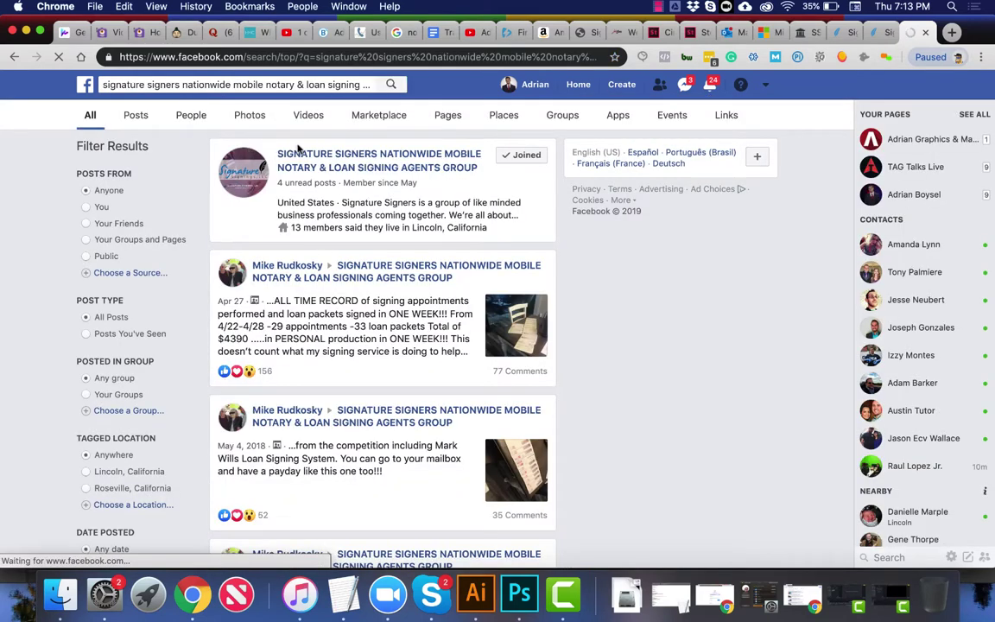
click(302, 156)
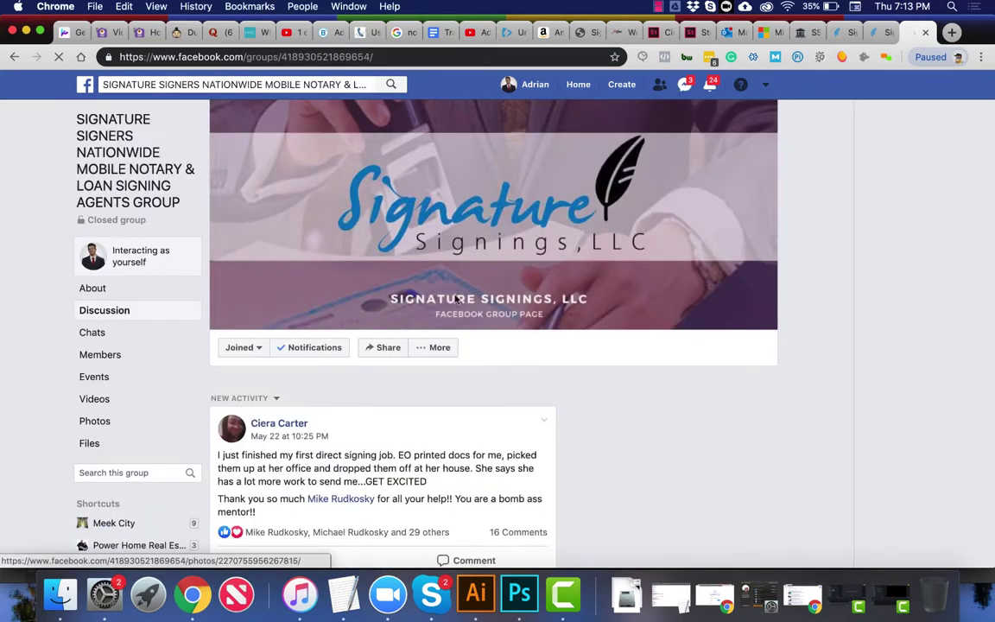
Step: Scroll through the Signature Signers group's discussion page
scroll(478, 322, down, 3)
scroll(479, 322, down, 15)
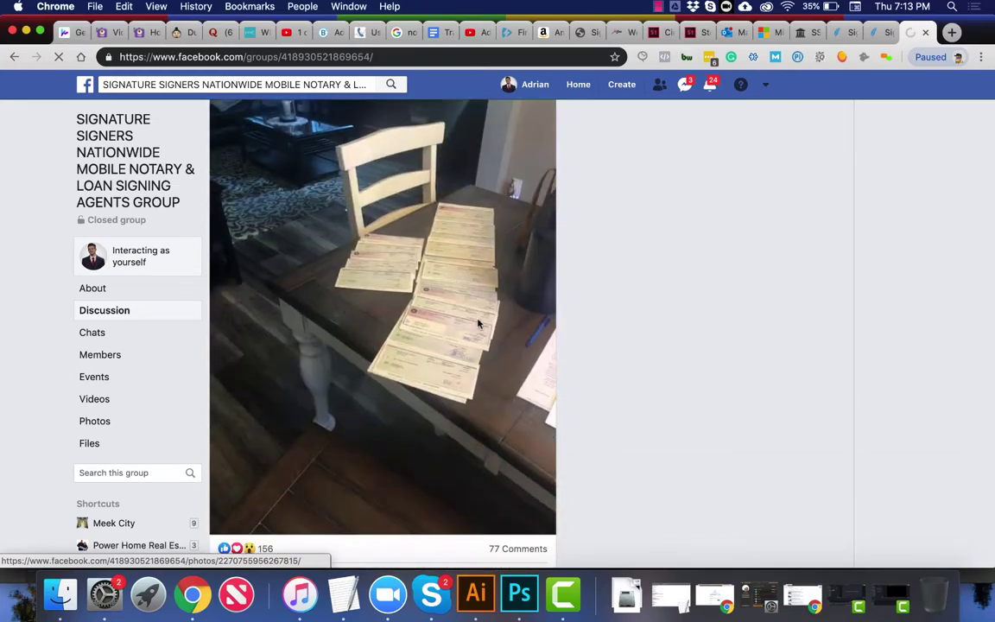
scroll(479, 322, down, 15)
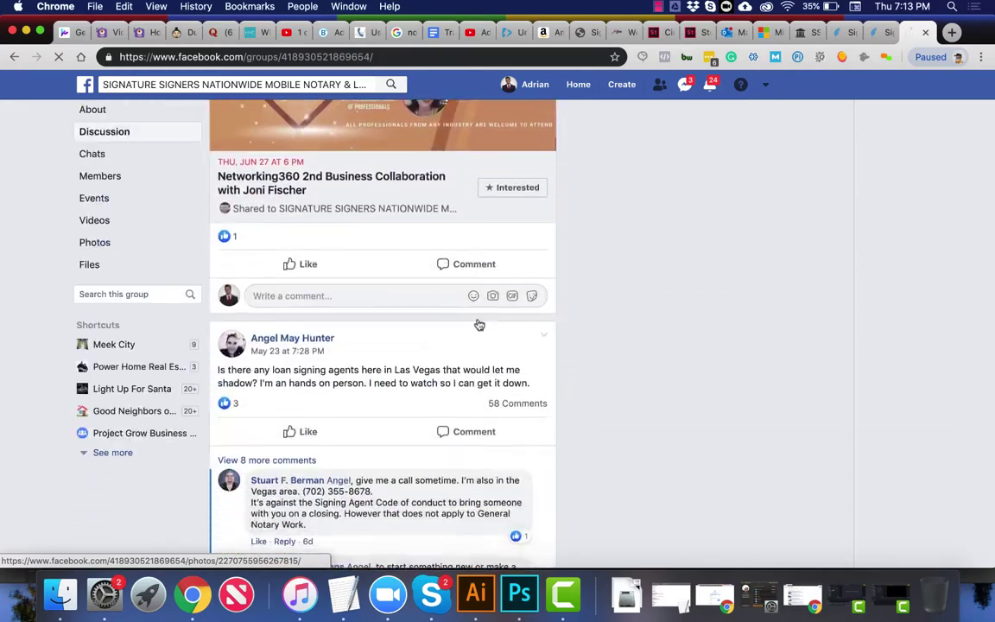
scroll(478, 323, down, 15)
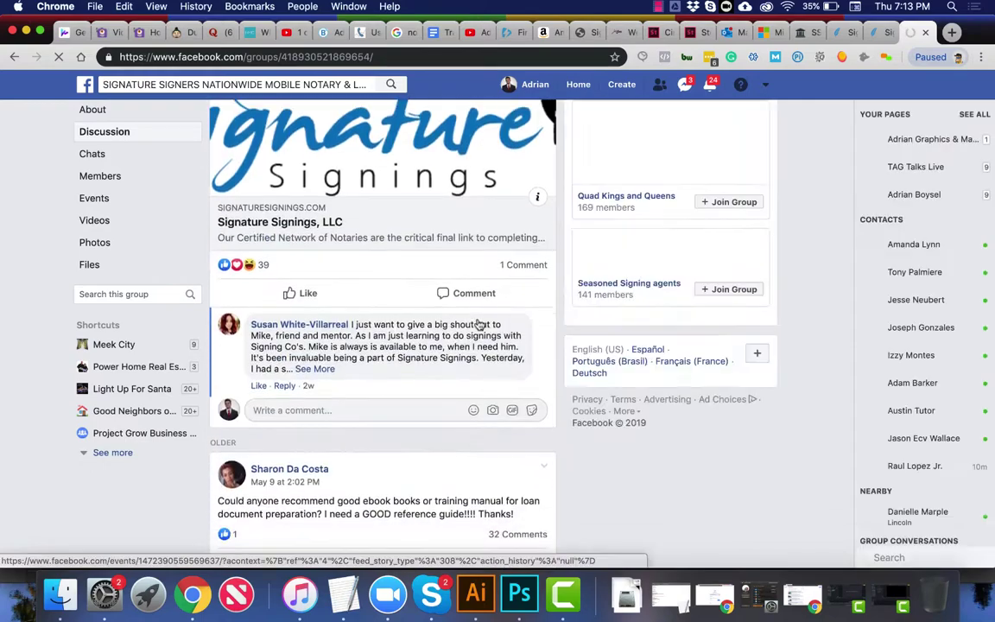
scroll(437, 341, up, 2)
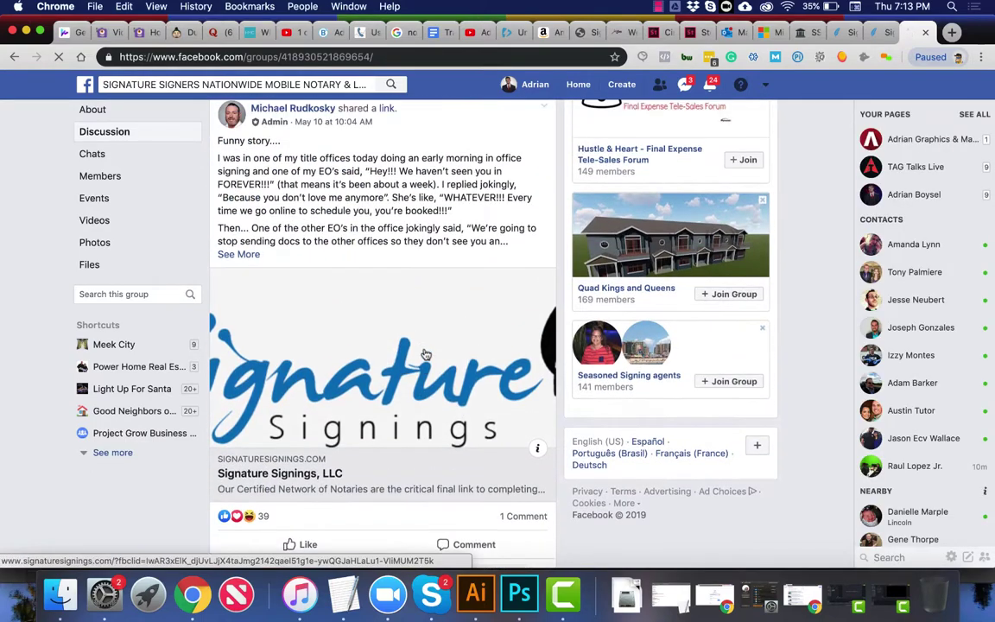
scroll(425, 354, down, 1)
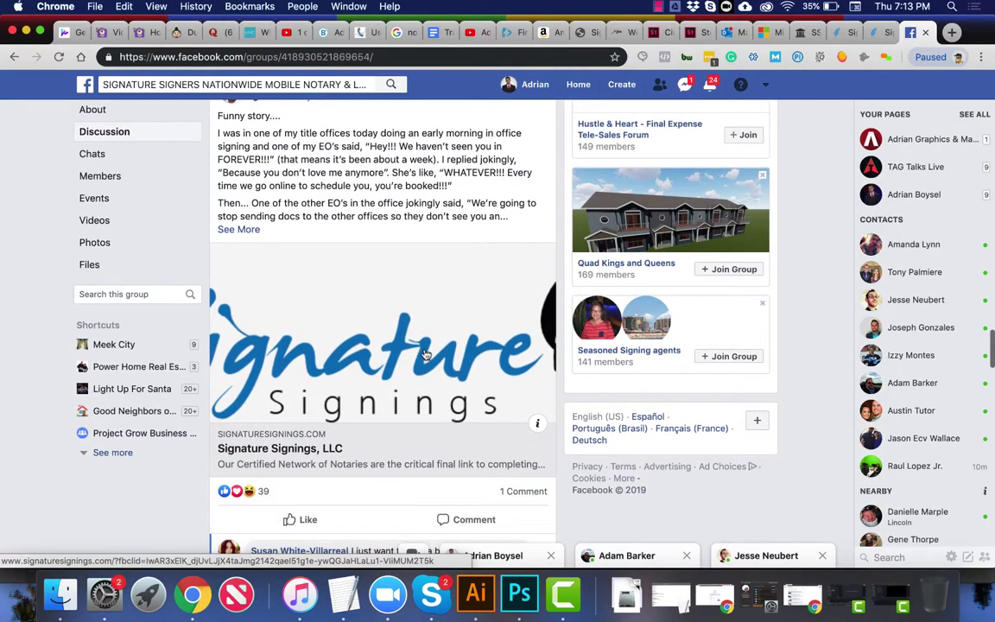
scroll(425, 354, down, 10)
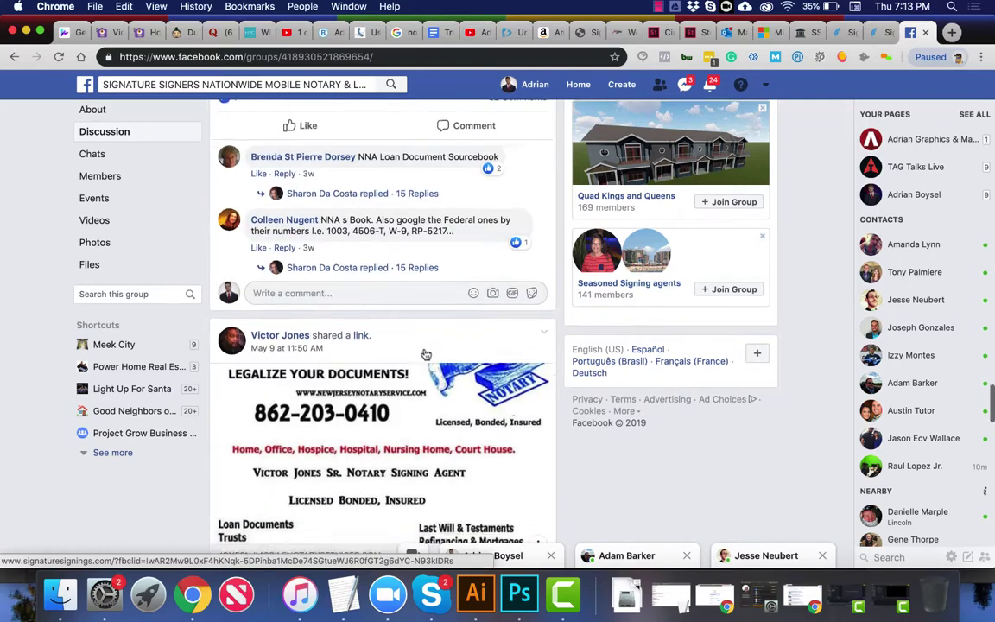
scroll(425, 354, down, 15)
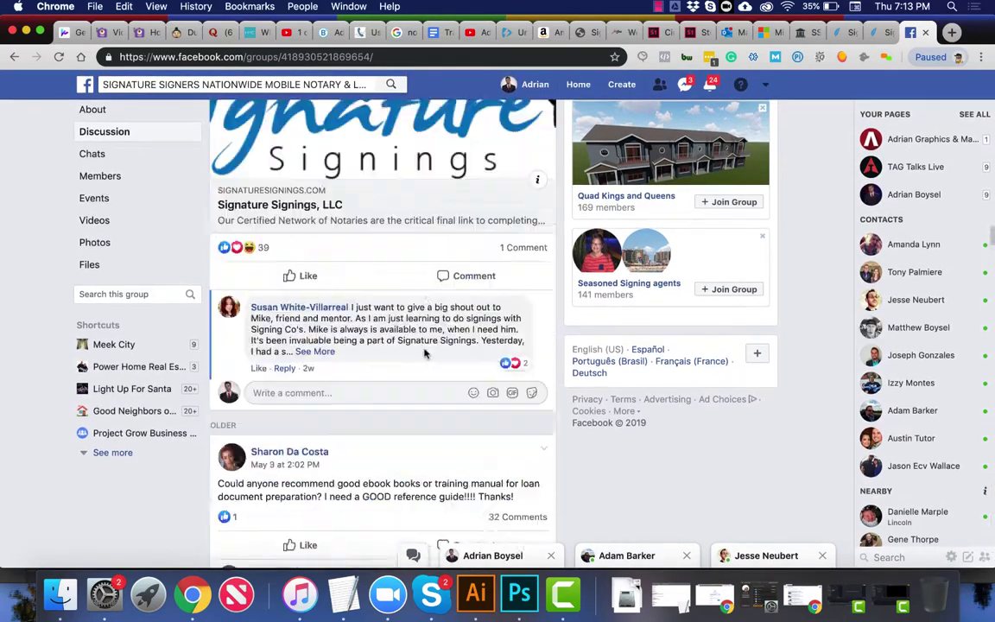
scroll(424, 351, up, 20)
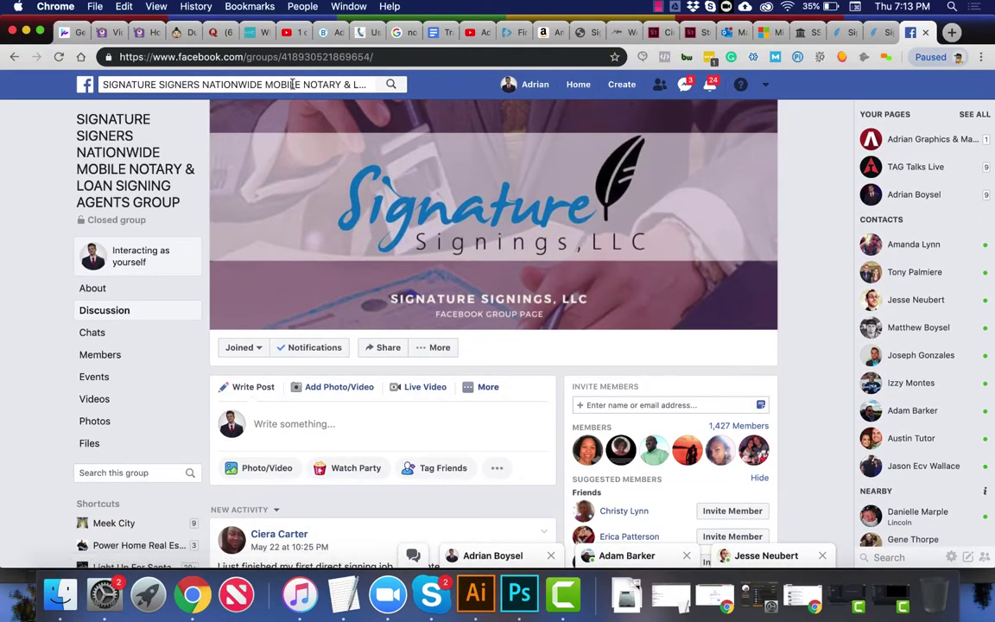
Step: Search Facebook for the person by name and open the matching person's profile
click(292, 84)
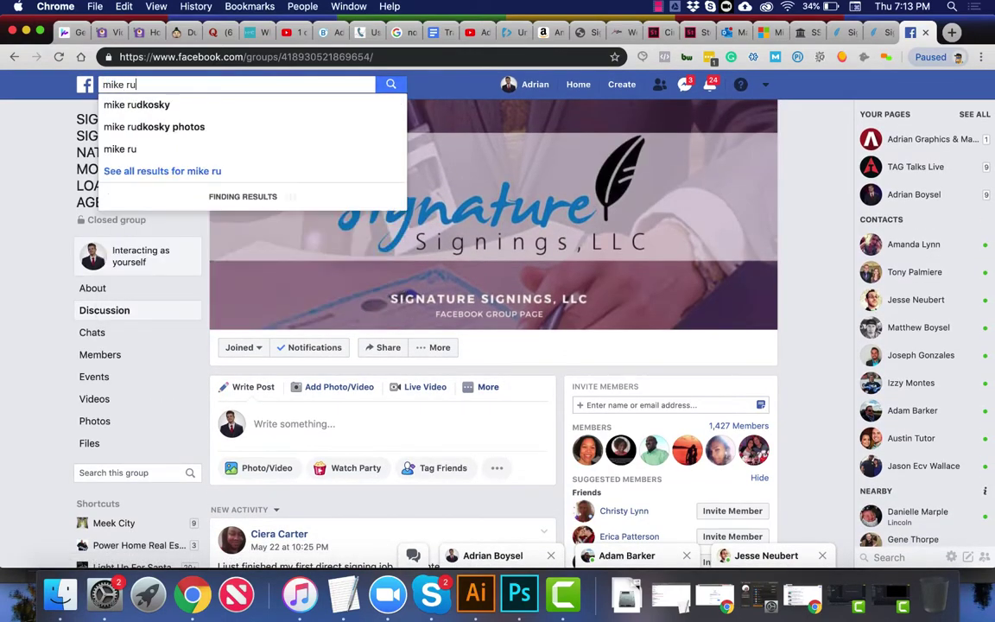
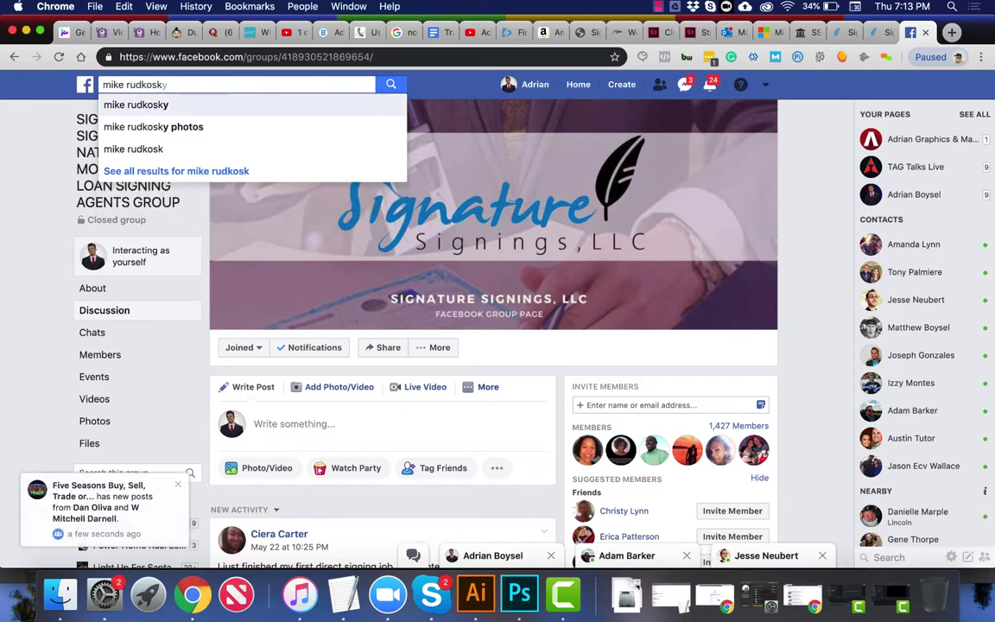
key(Return)
click(257, 195)
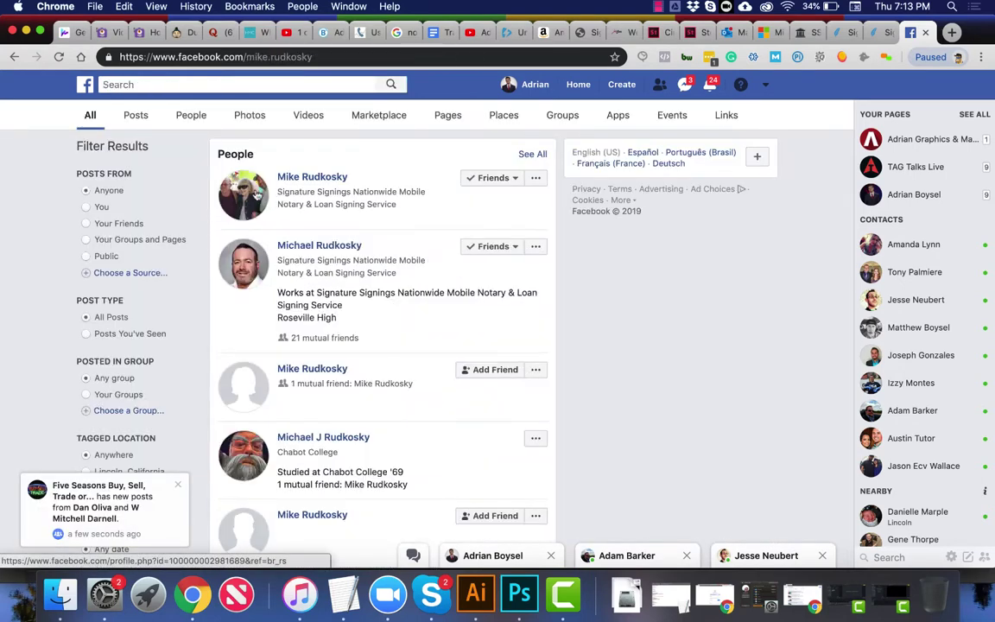
click(13, 57)
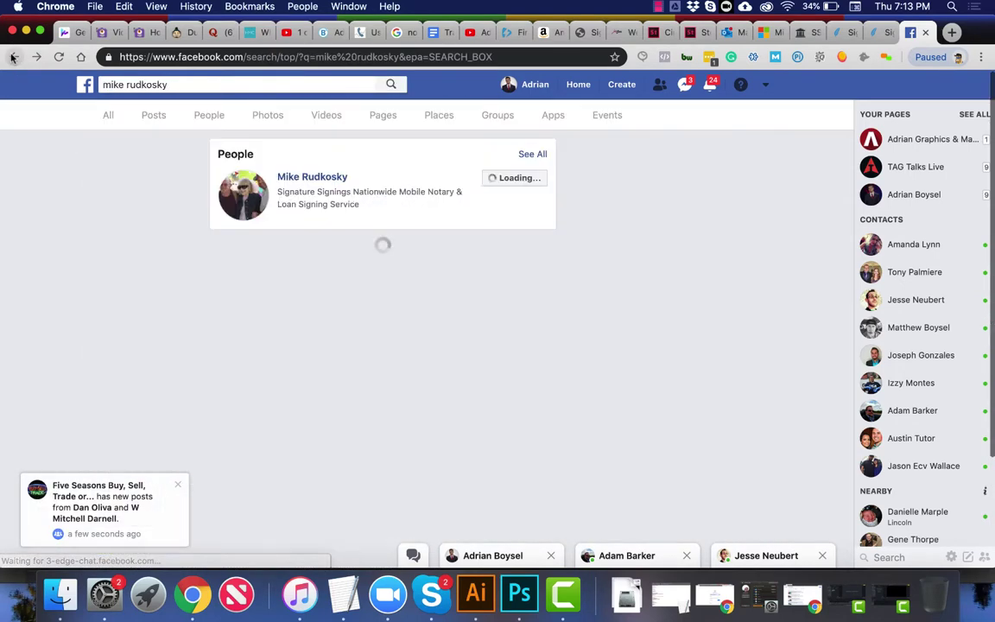
click(248, 256)
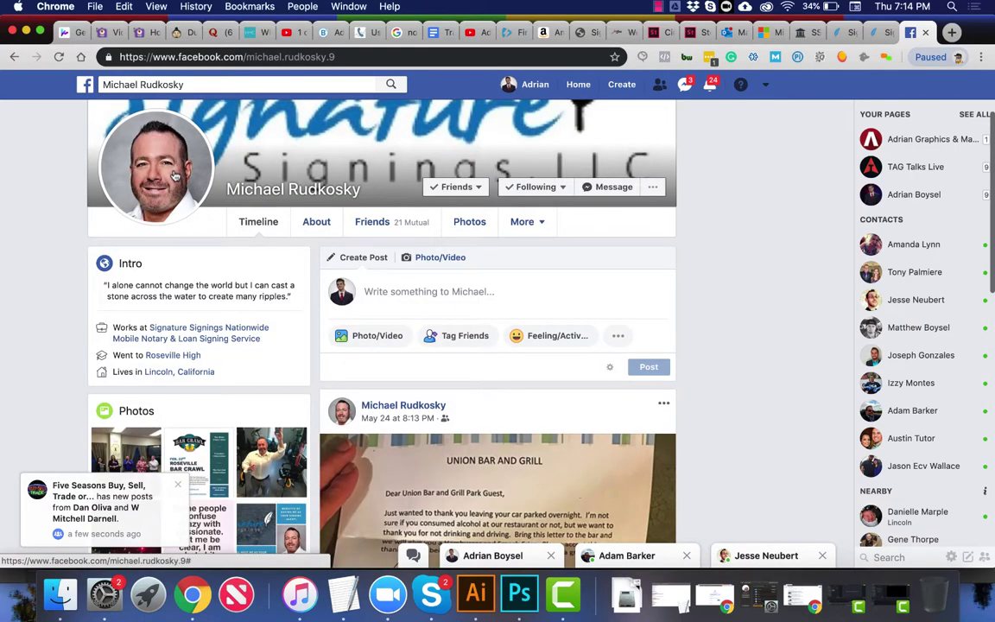
Step: Copy the enlarged profile photo and return to the Photoshop ad document
click(174, 175)
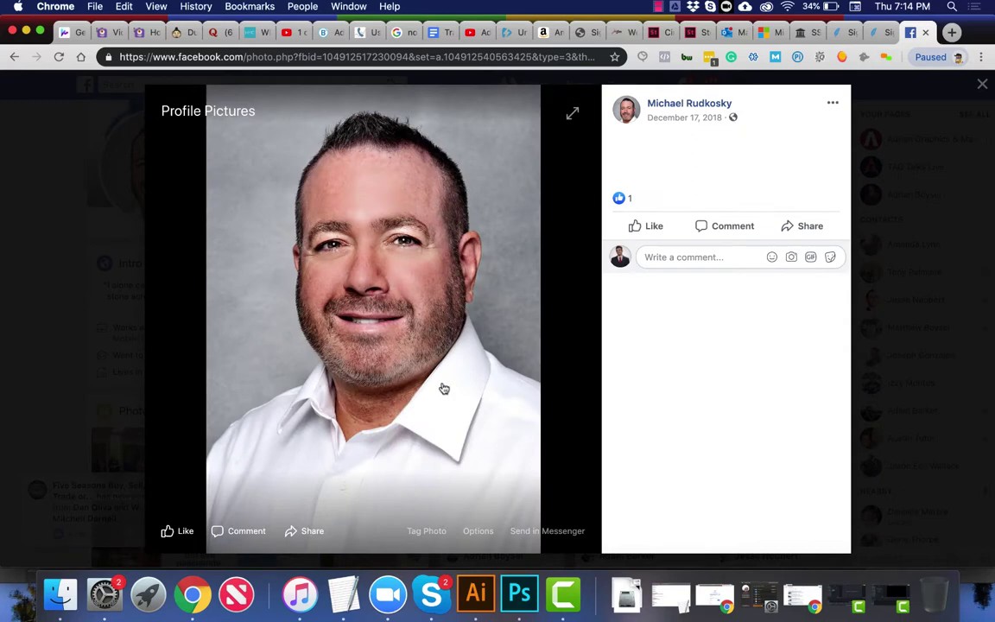
right_click(443, 387)
click(462, 417)
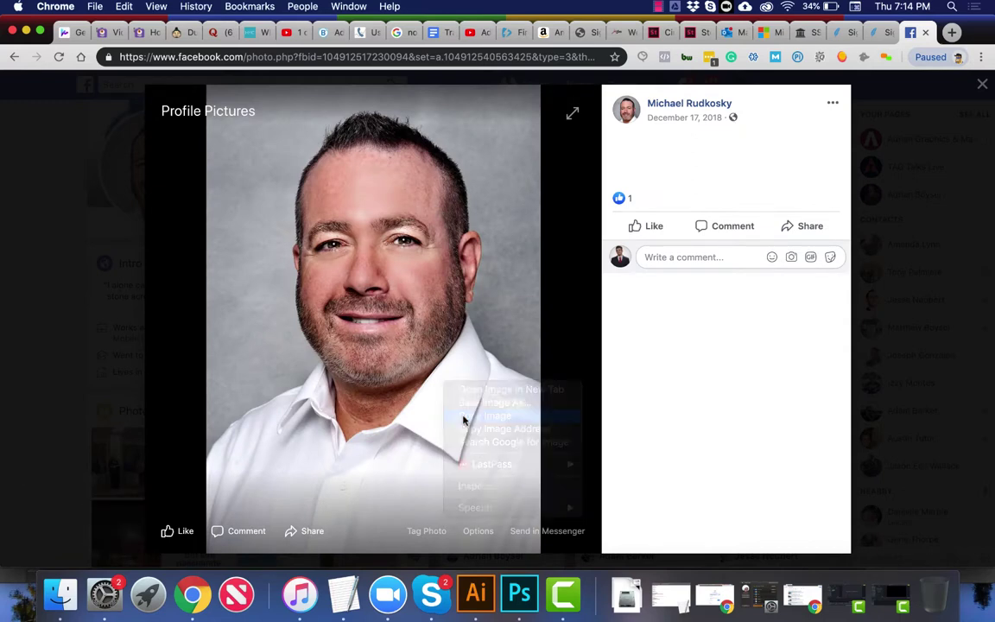
key(super+Tab)
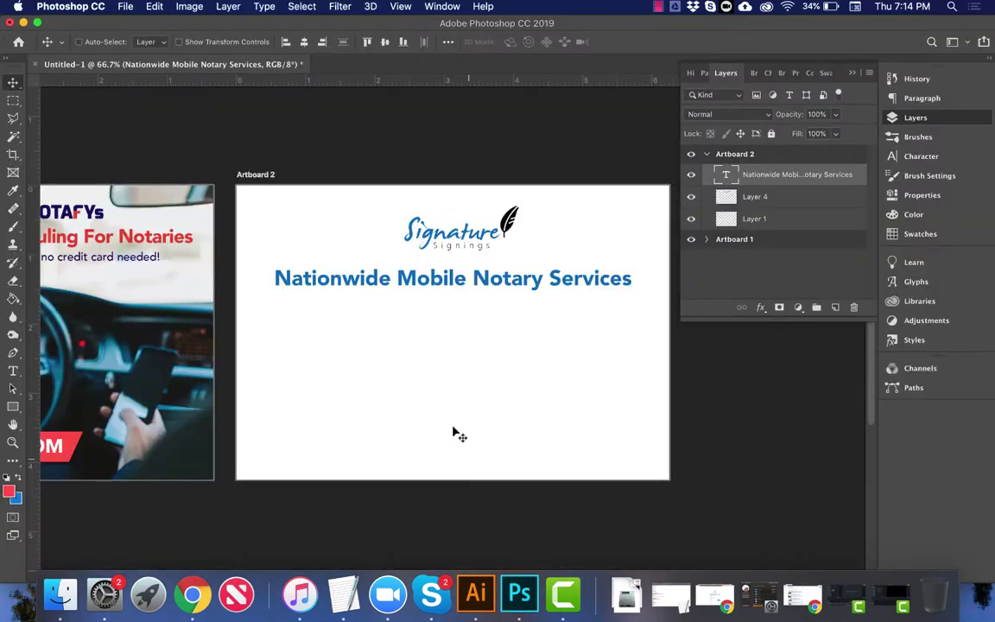
Step: Paste the copied headshot onto Artboard 2 as Layer 5
key(super+v)
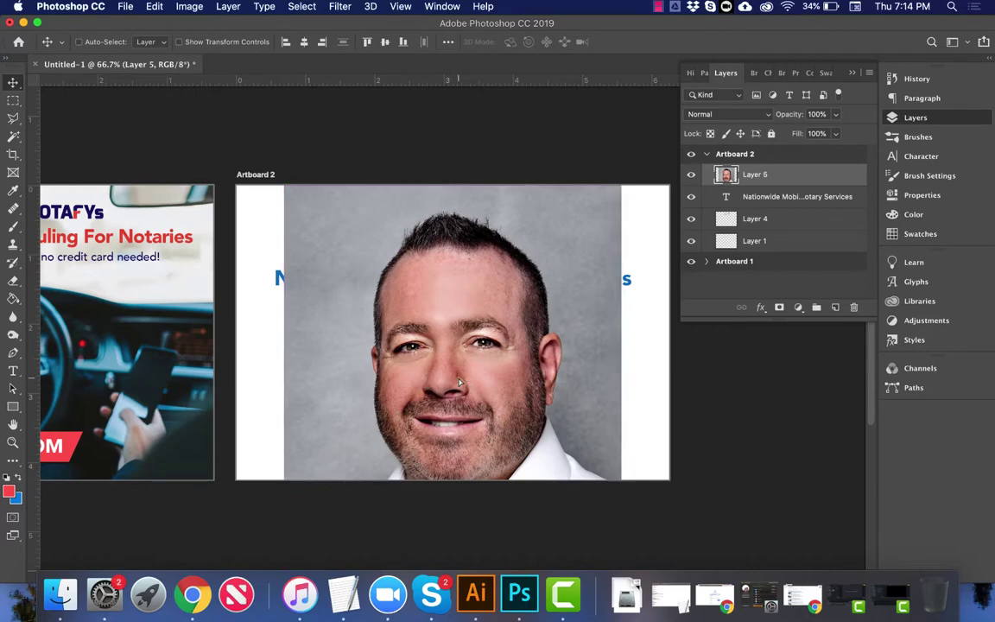
drag(453, 377, 539, 319)
key(super+minus)
Step: Scale the headshot down to about 63% to fill the artboard's right side, then nudge it left
key(super+t)
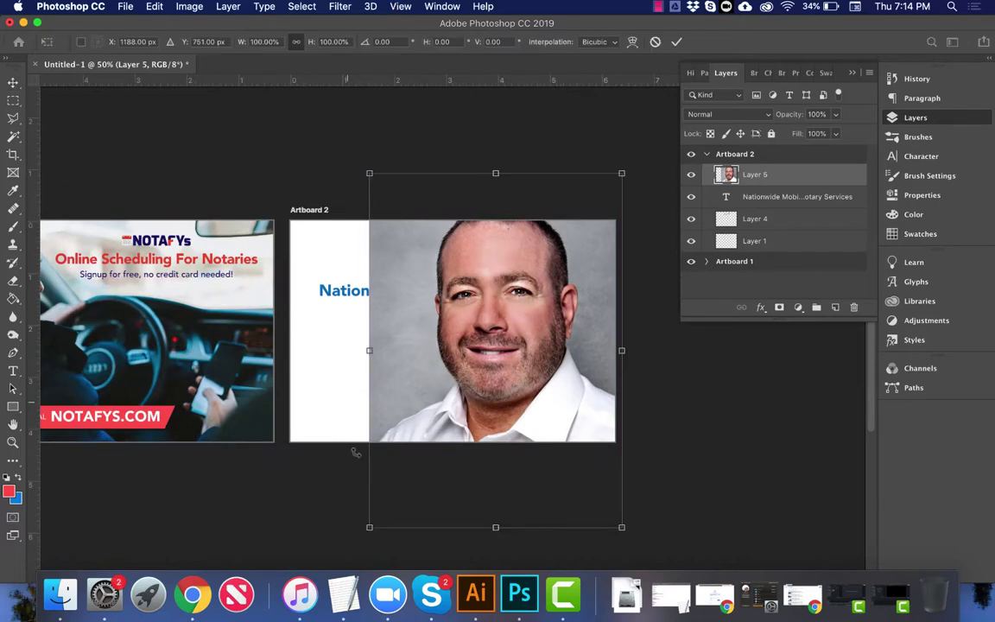
drag(370, 527, 442, 450)
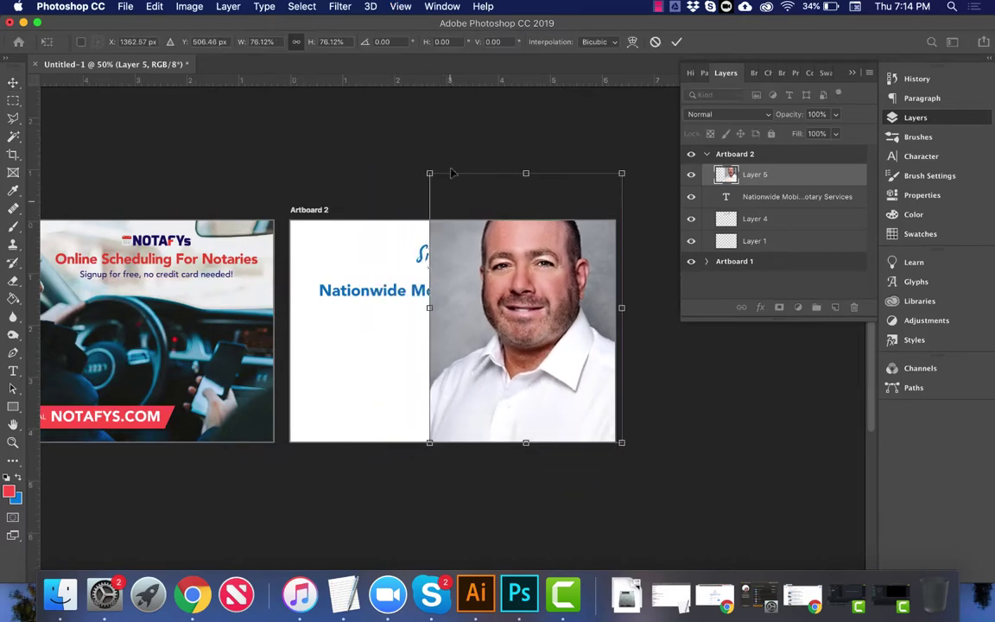
drag(429, 173, 478, 206)
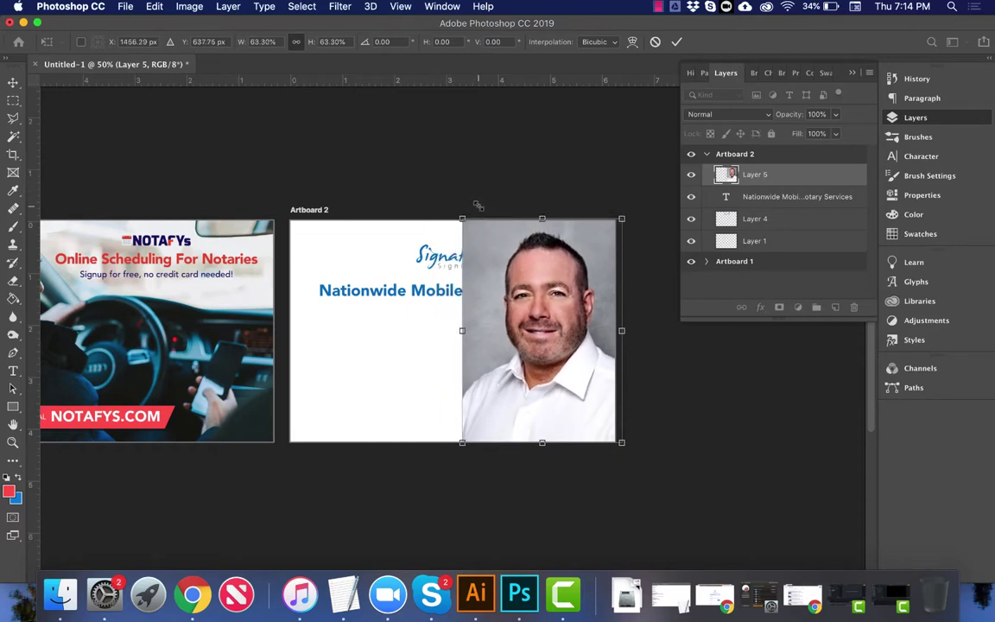
key(Return)
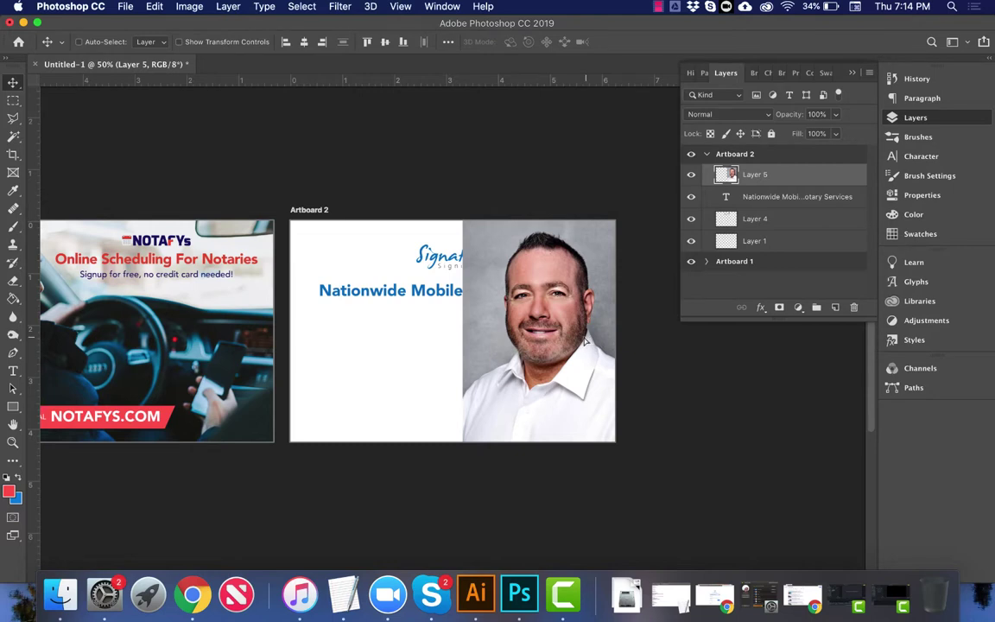
key(shift+Left)
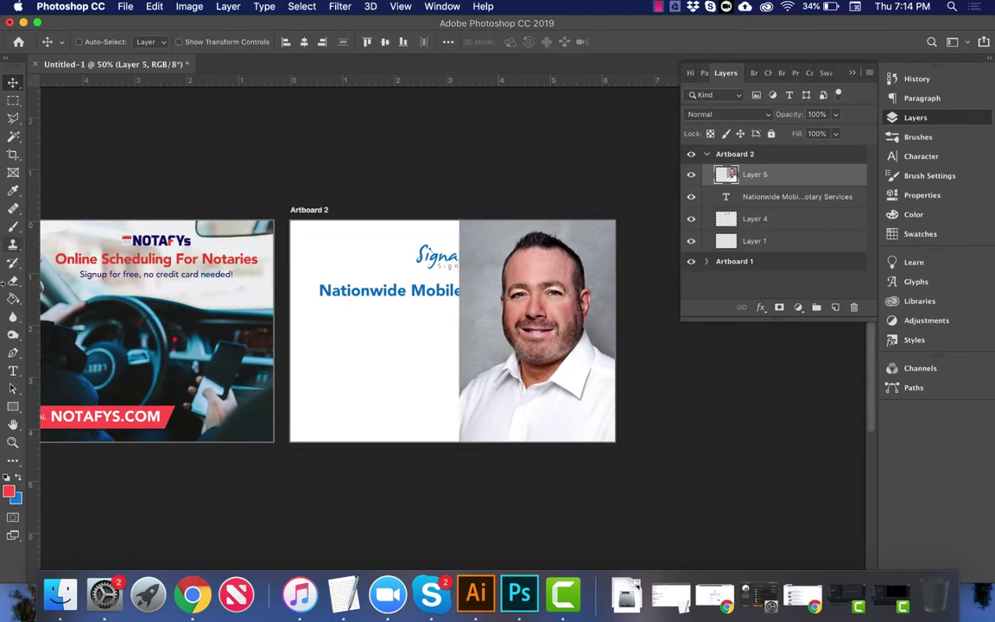
Step: Draw a red 572 px circle (Ellipse 1) below the headline with the Ellipse Tool
click(11, 406)
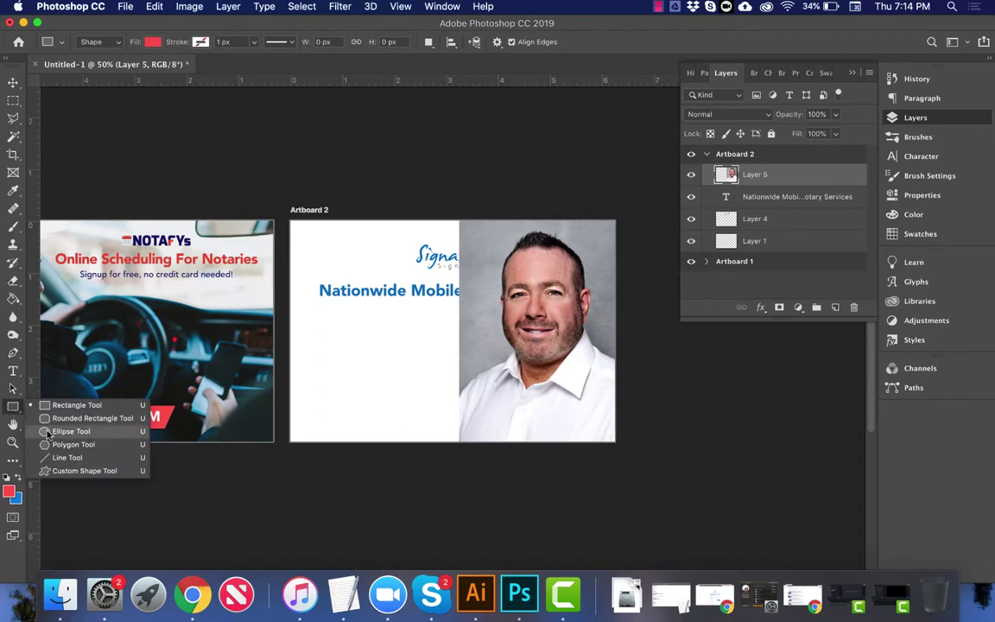
click(69, 431)
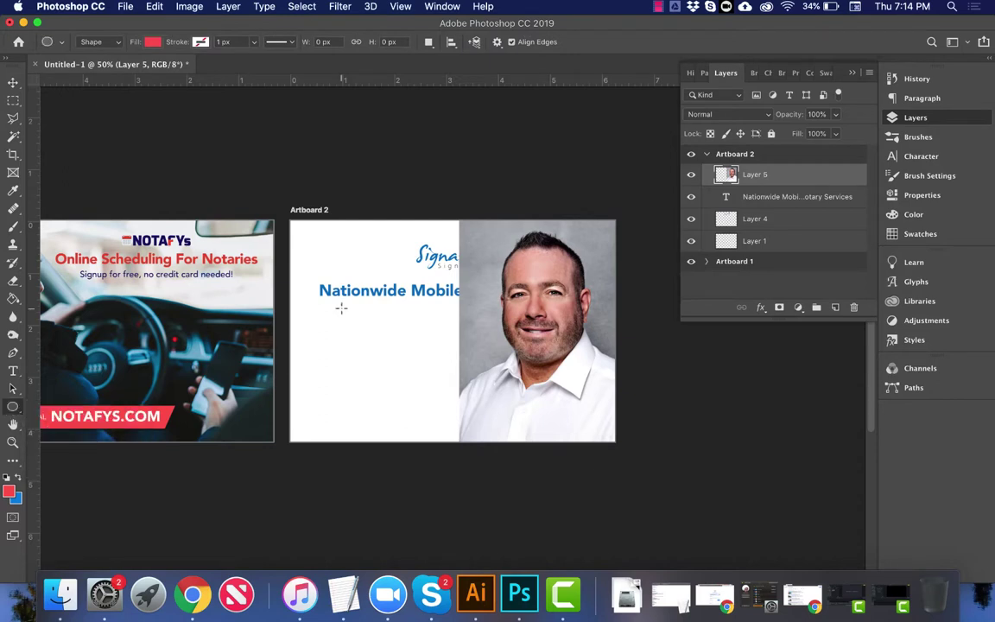
drag(341, 307, 455, 407)
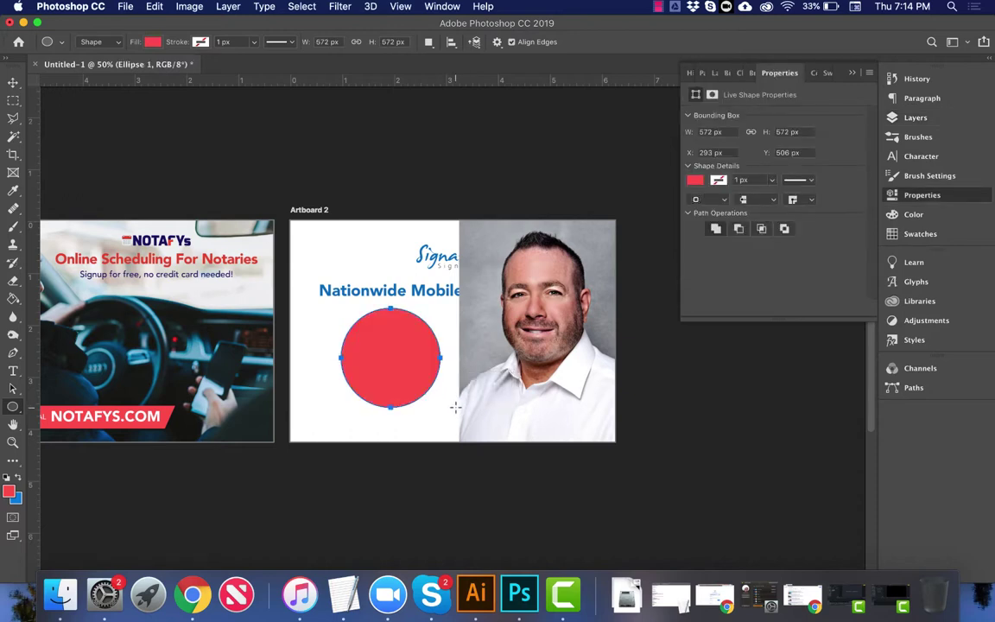
key(Return)
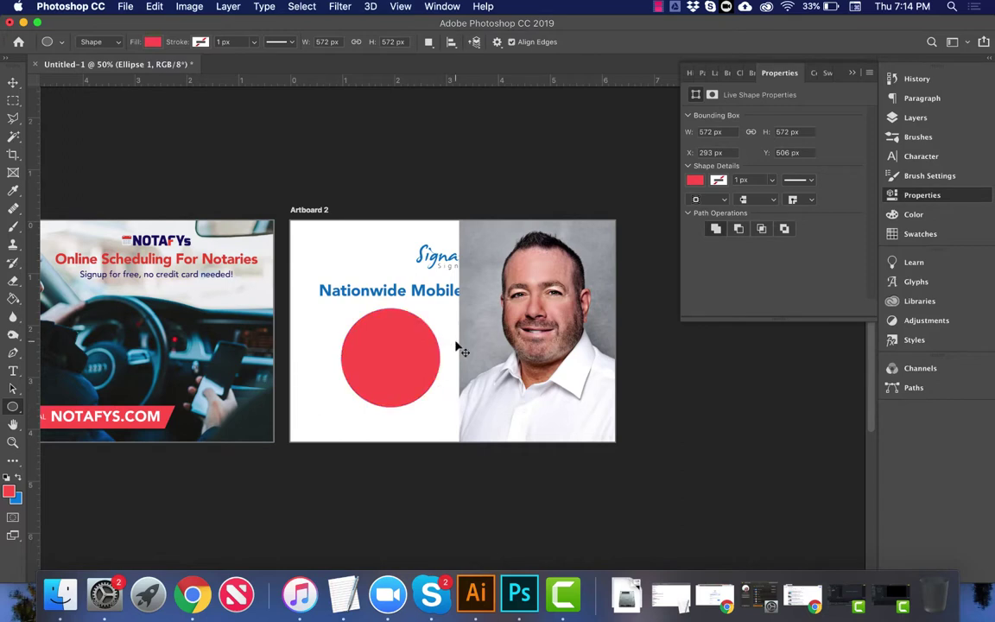
Step: With the Move tool, select the headshot layer, Layer 5
key(v)
right_click(531, 354)
click(533, 355)
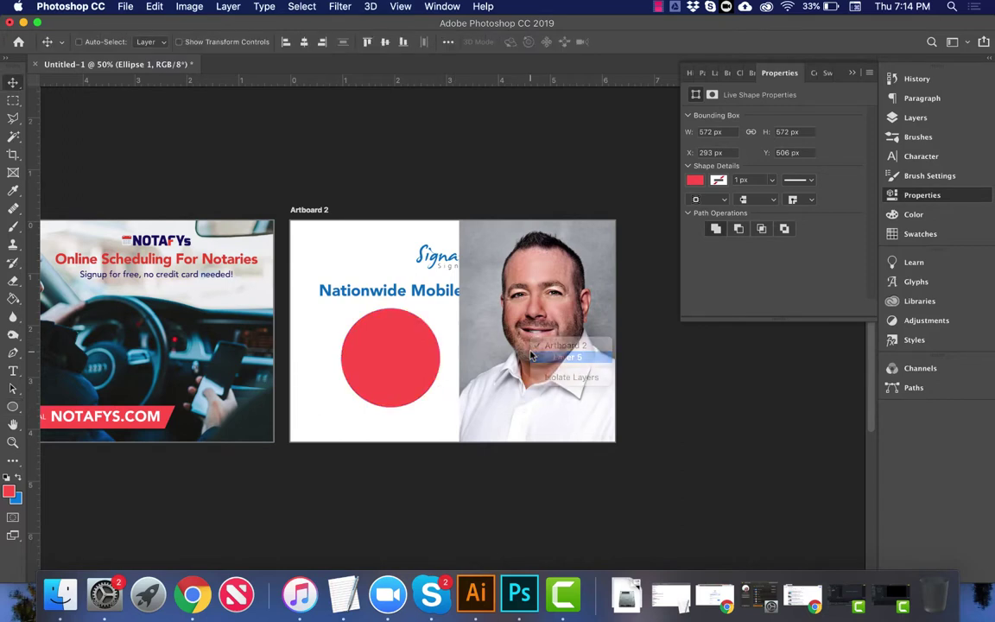
right_click(533, 355)
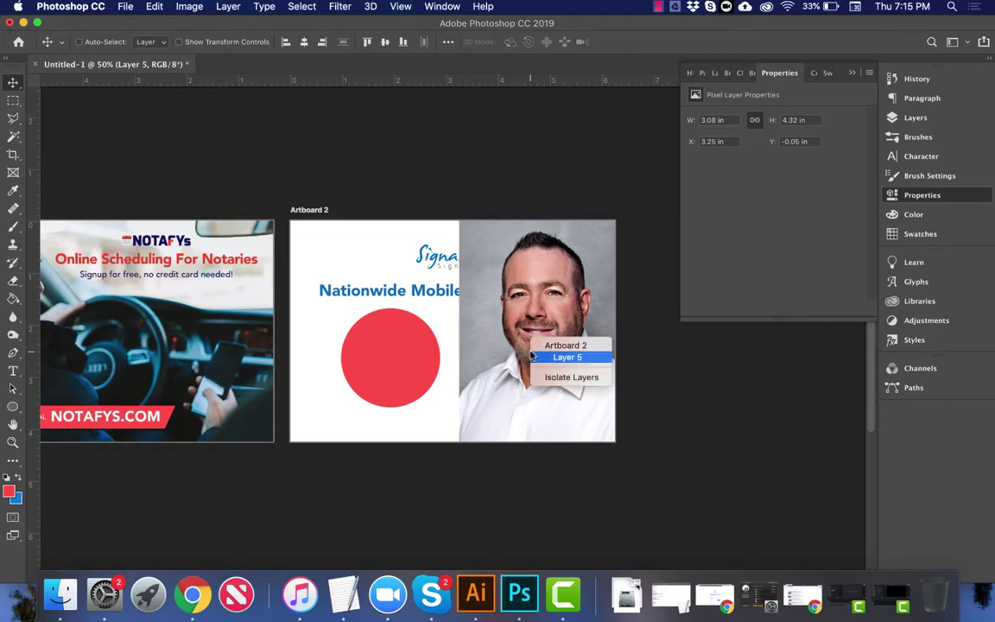
click(532, 355)
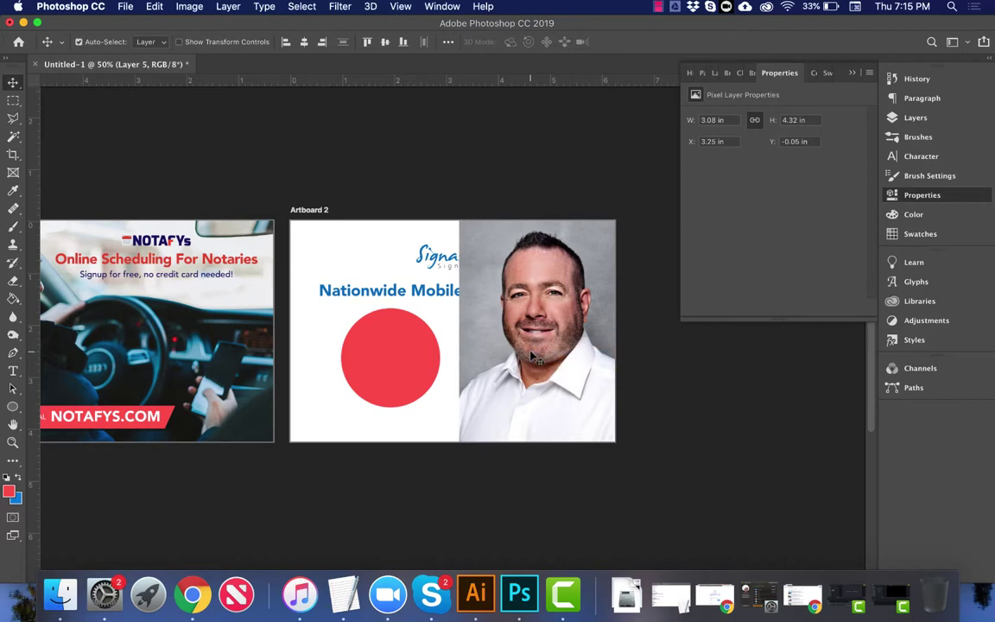
Step: Move the headshot over the red circle, scale it to 63% and nudge it up
mouse_move(532, 355)
mouse_down()
mouse_move(439, 386)
mouse_move(432, 414)
mouse_up()
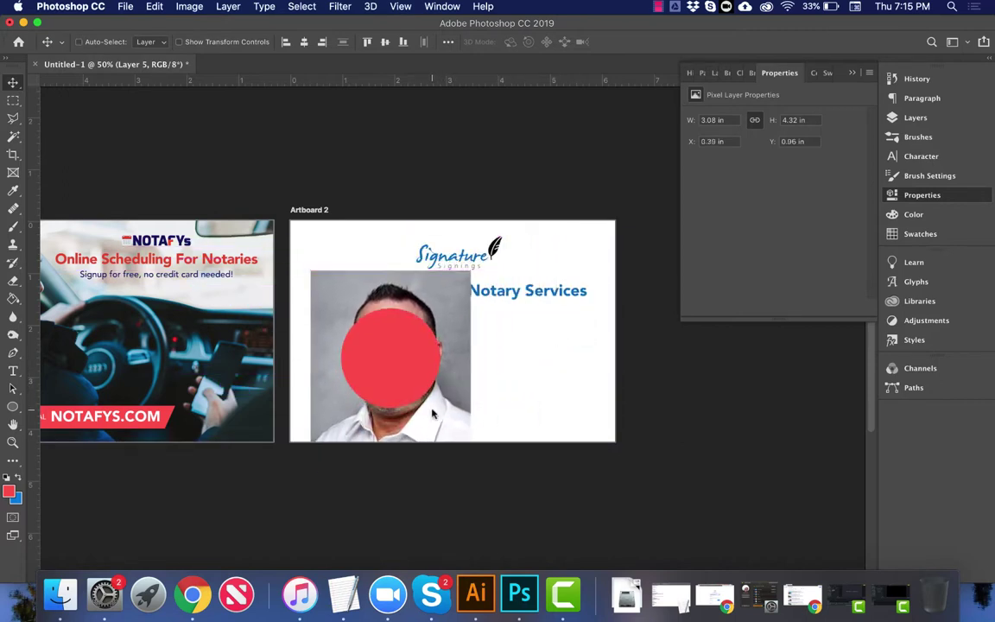
key(super+t)
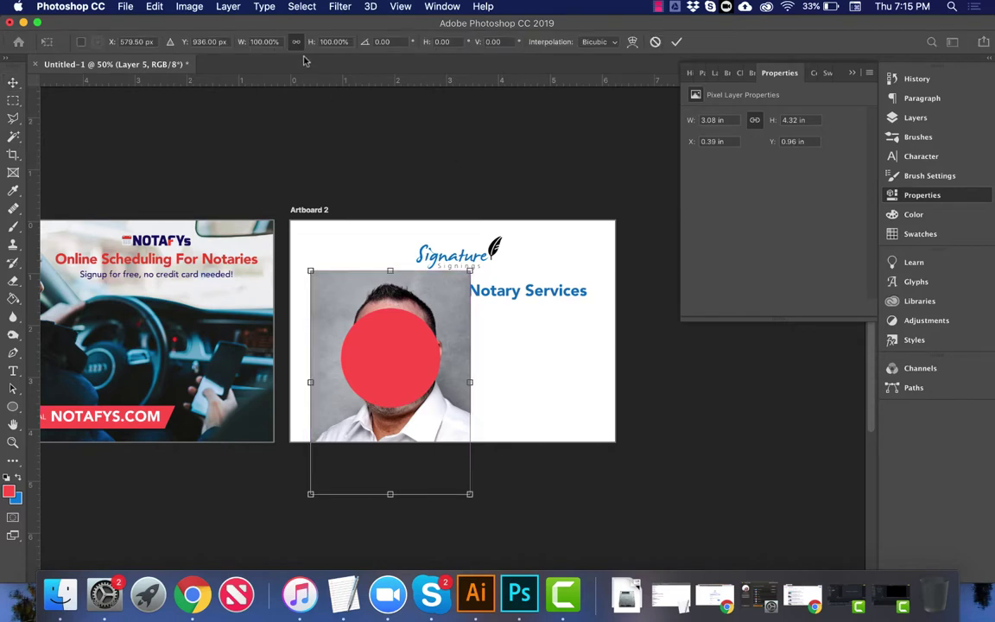
key(shift+Down)
key(shift+Down)
key(shift+Down)
key(shift+Down)
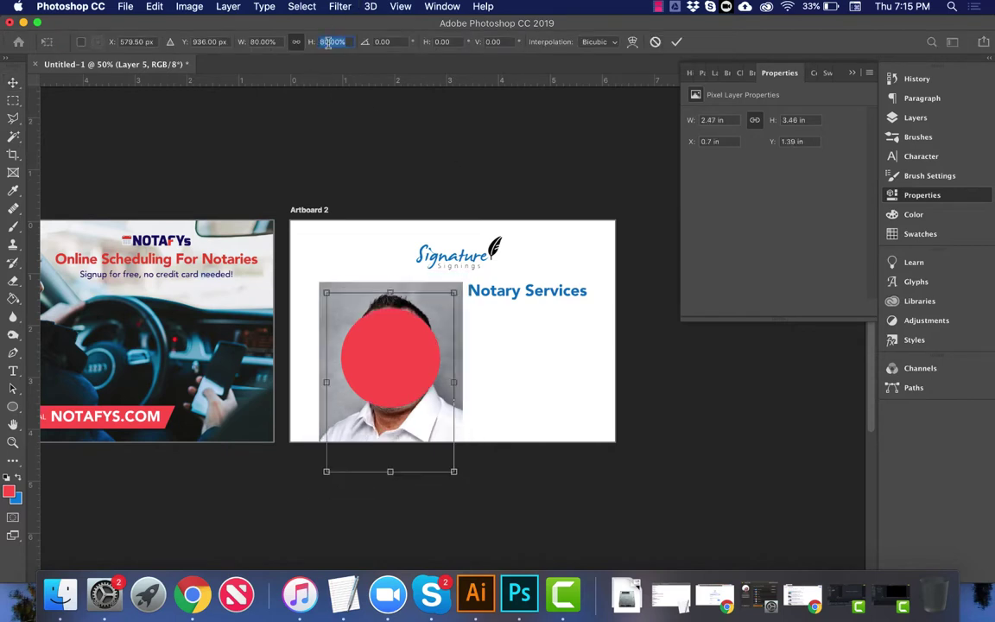
key(Up)
key(Up)
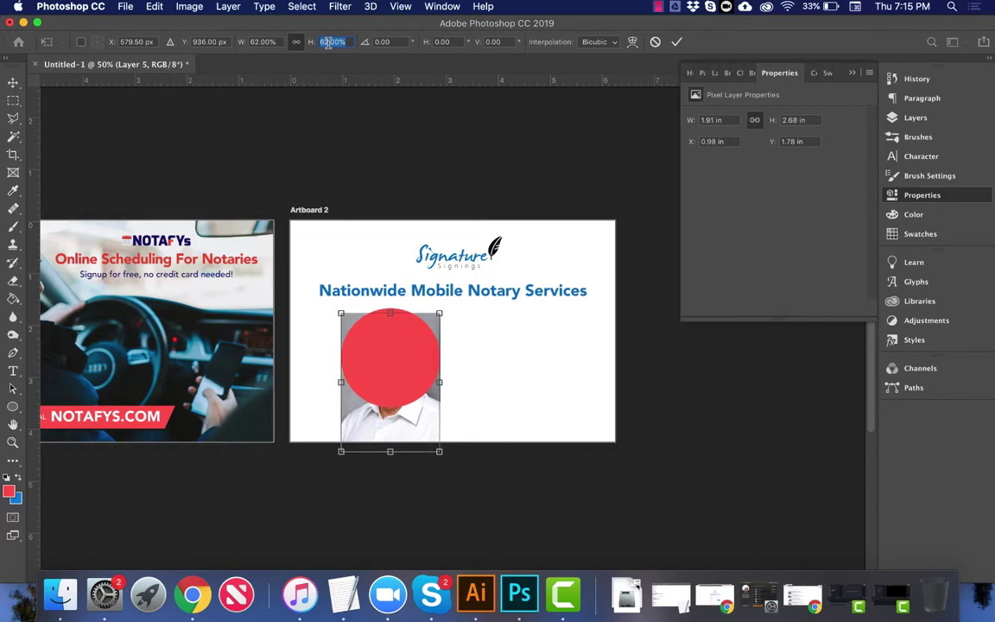
key(Up)
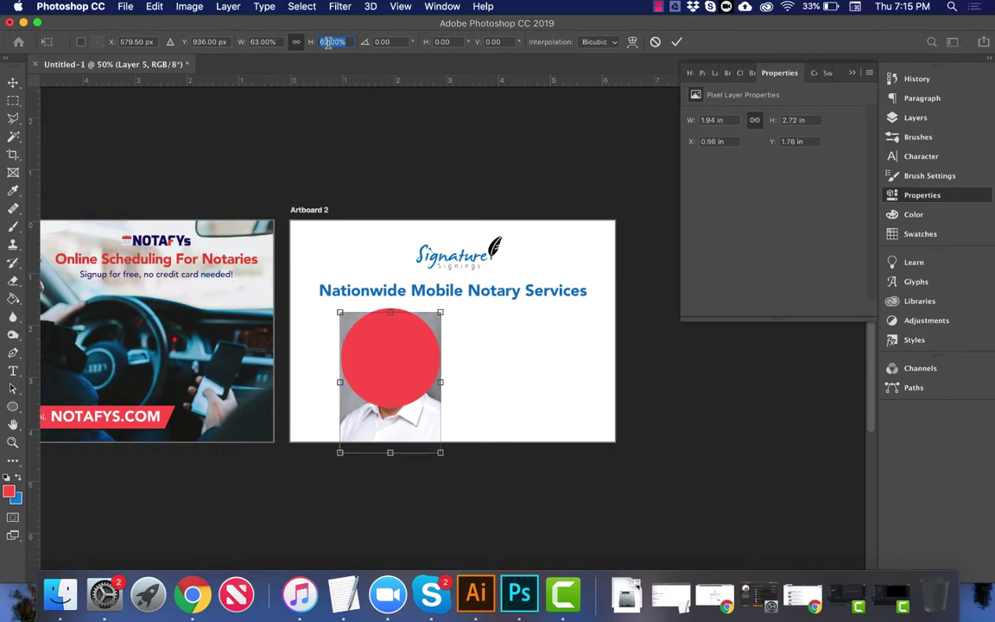
key(Return)
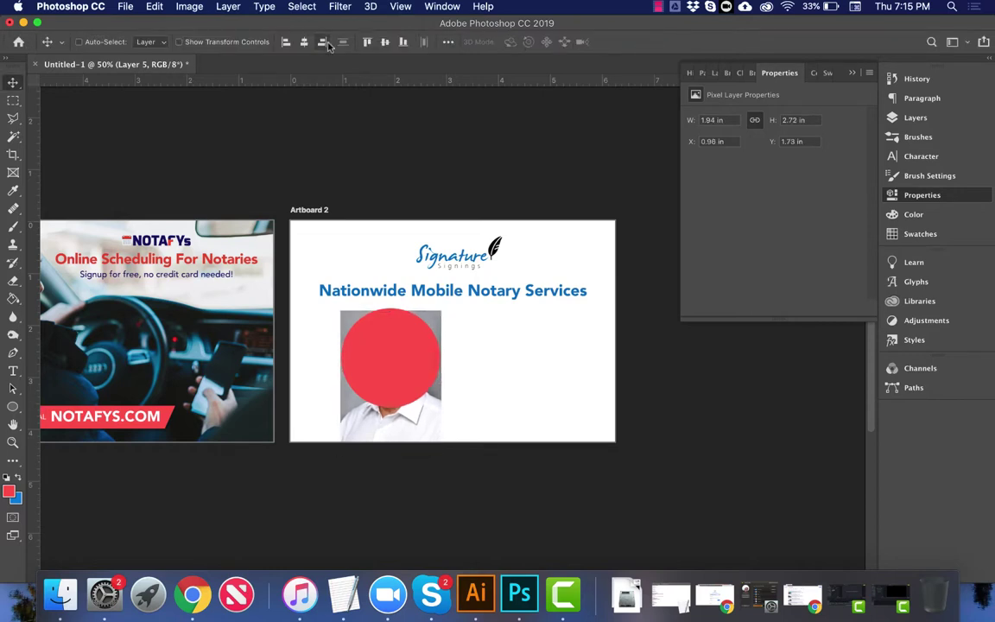
key(shift+Up)
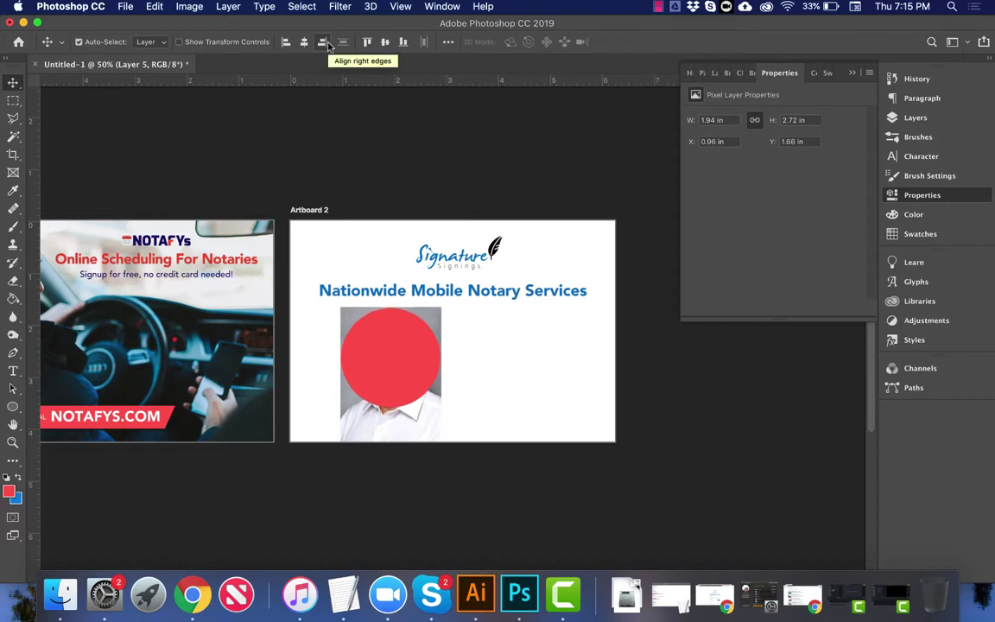
click(323, 43)
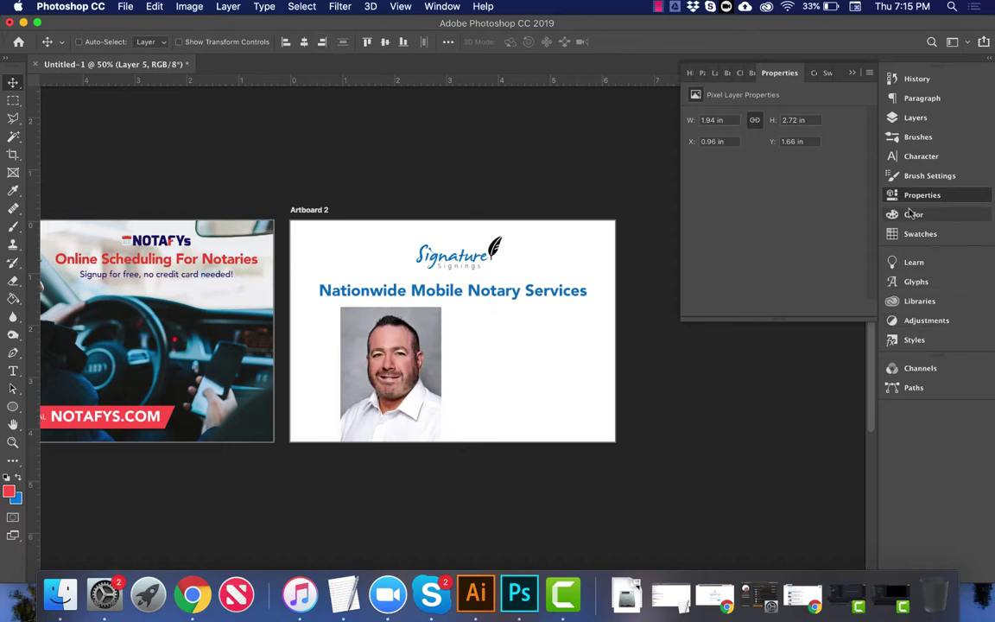
click(915, 118)
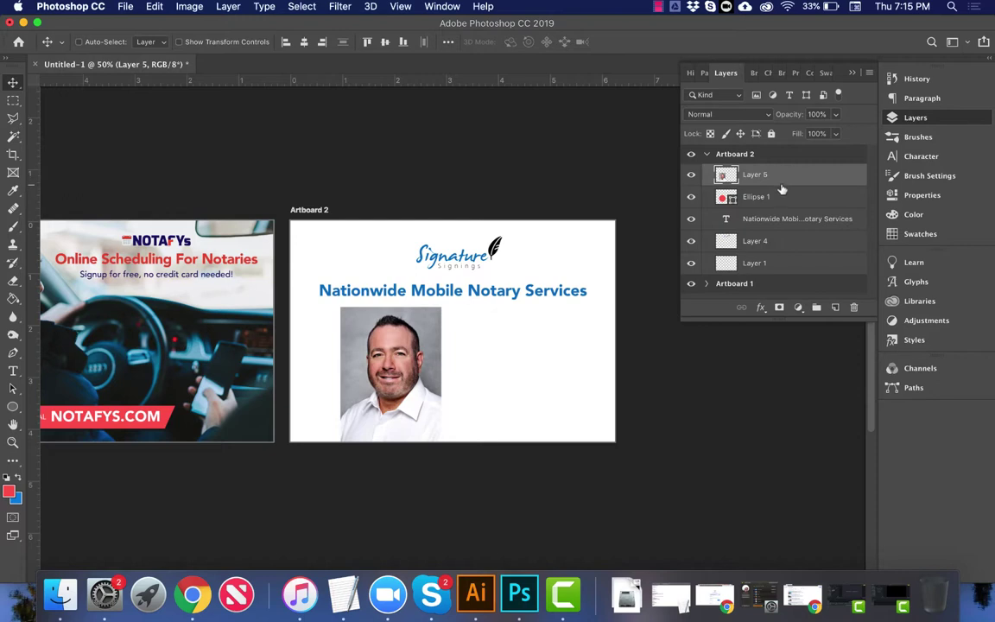
Step: Clip the headshot (Layer 5) to the Ellipse 1 circle
drag(779, 184, 781, 180)
drag(781, 180, 780, 180)
alt+click(781, 179)
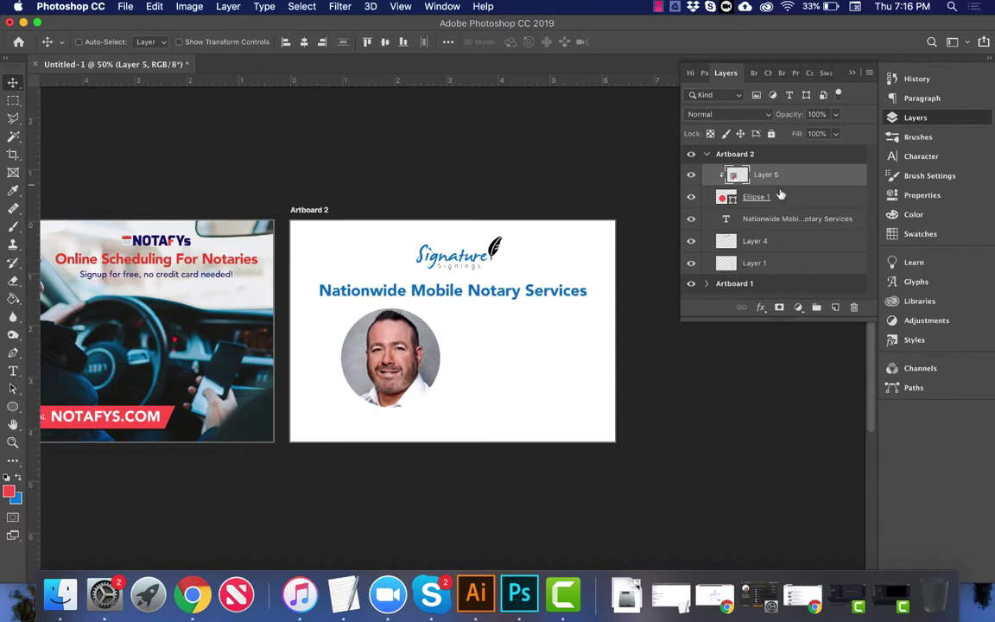
Step: Move the round portrait under the headline and draw a text box beside it
shift+click(784, 196)
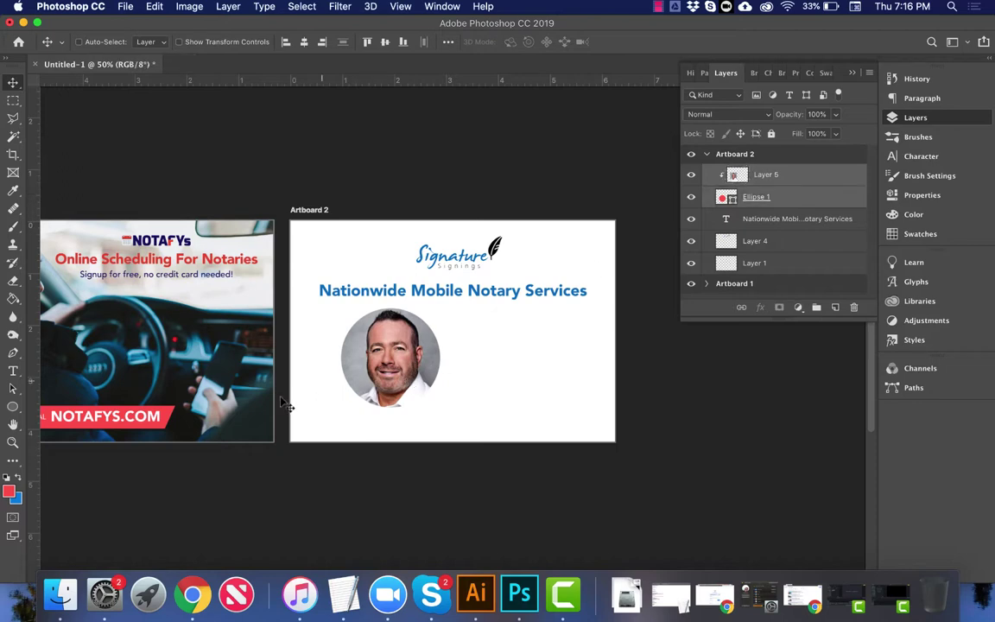
drag(387, 352, 361, 361)
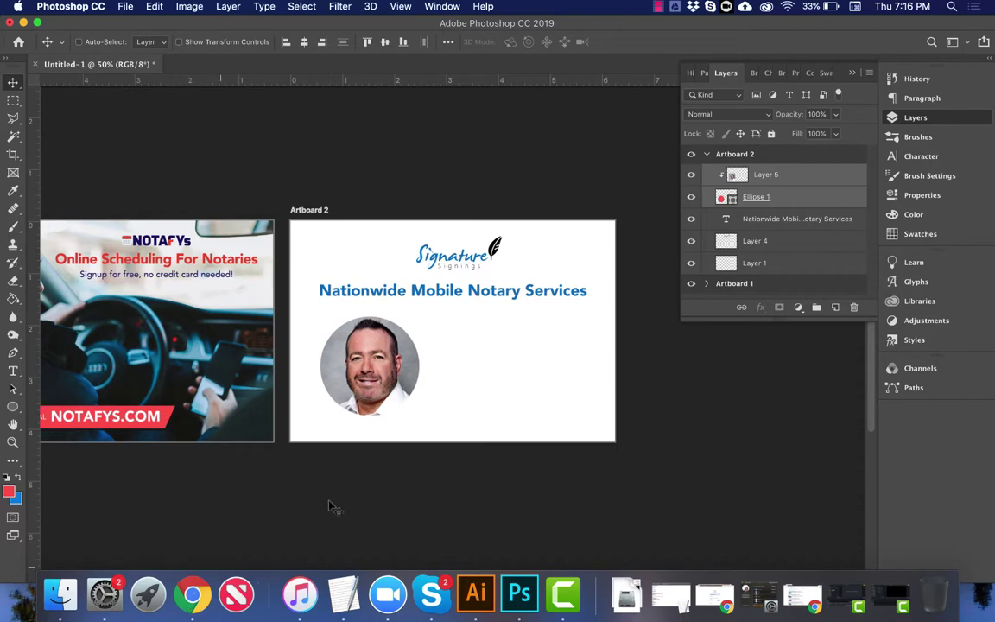
right_click(444, 295)
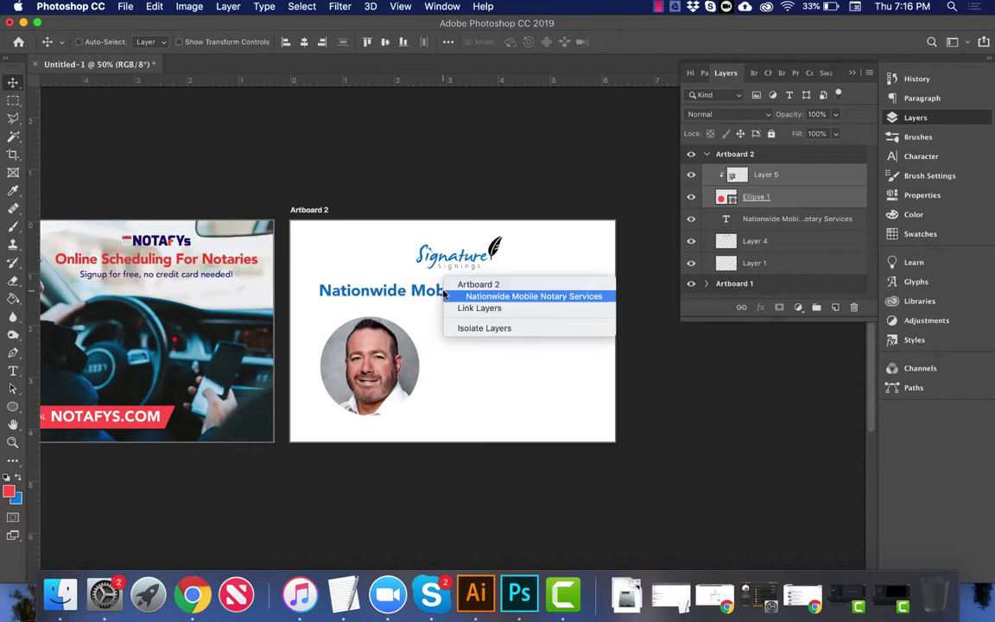
right_click(405, 319)
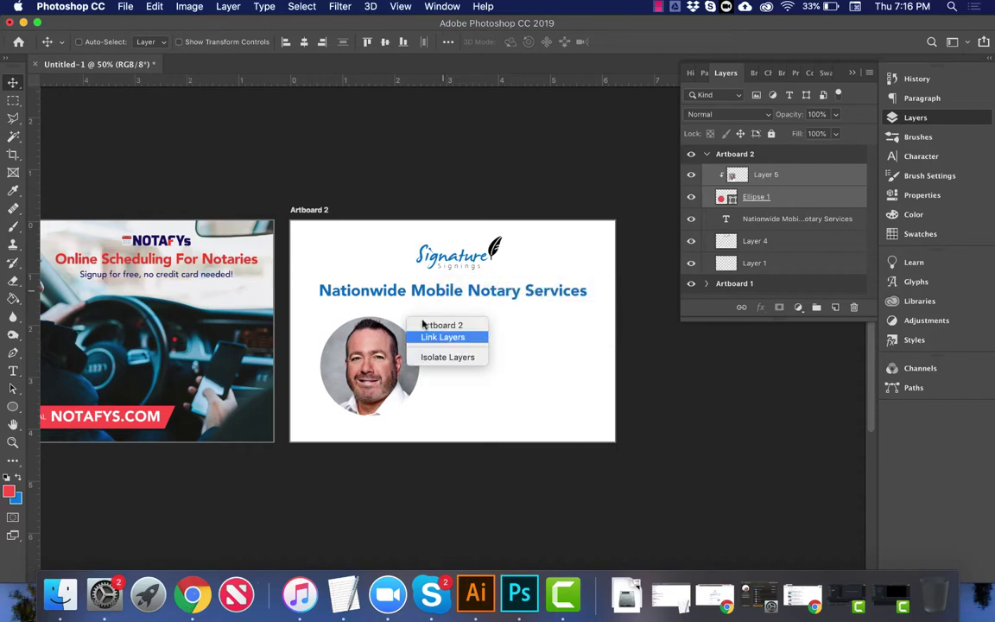
key(Escape)
key(t)
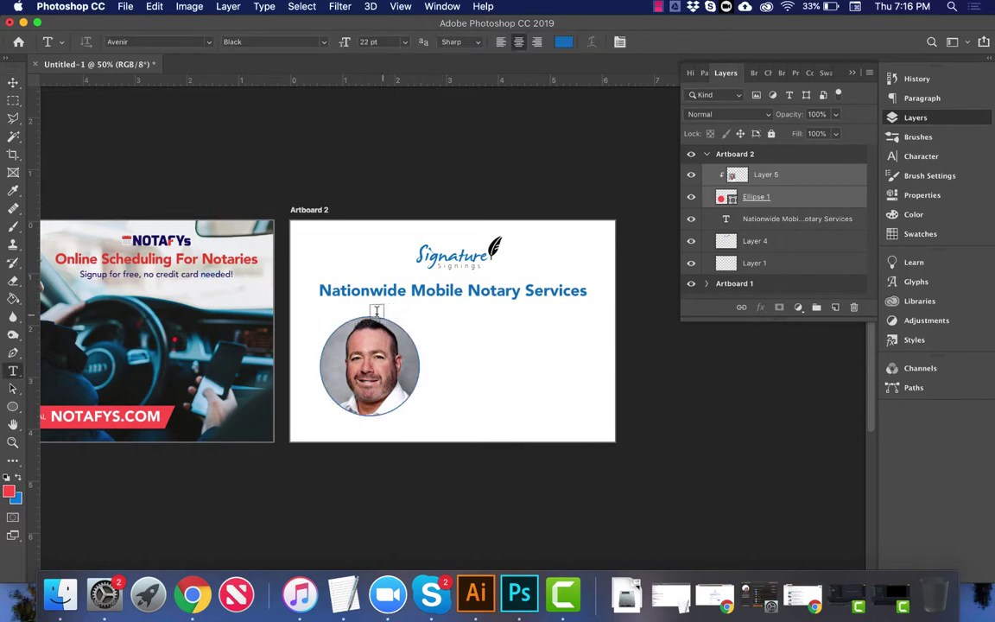
drag(372, 310, 586, 355)
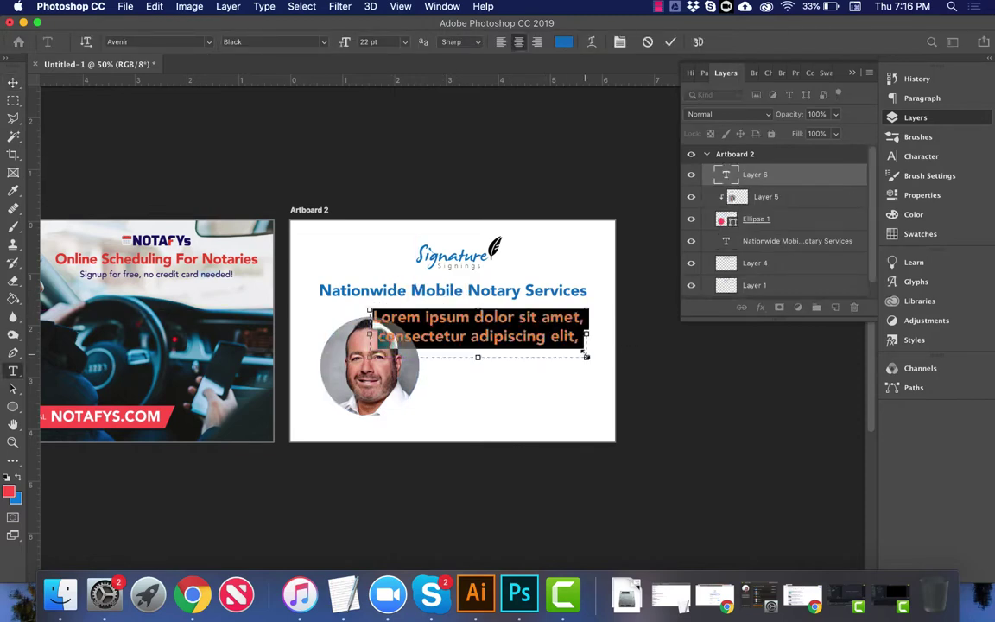
Step: Type 'Join Our Team' in the text box and commit it
text(Join O)
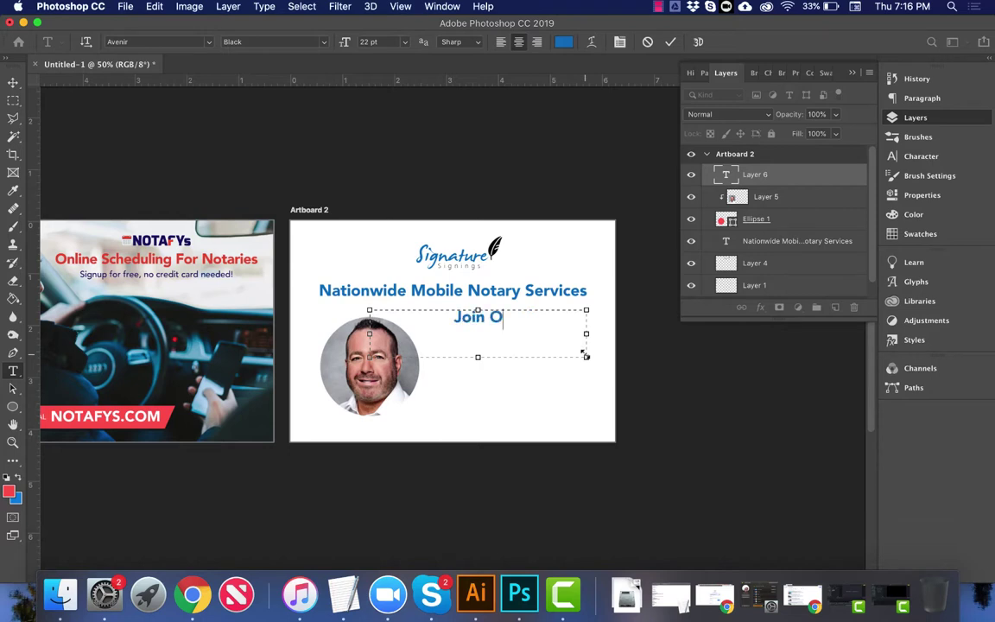
text(ur Team)
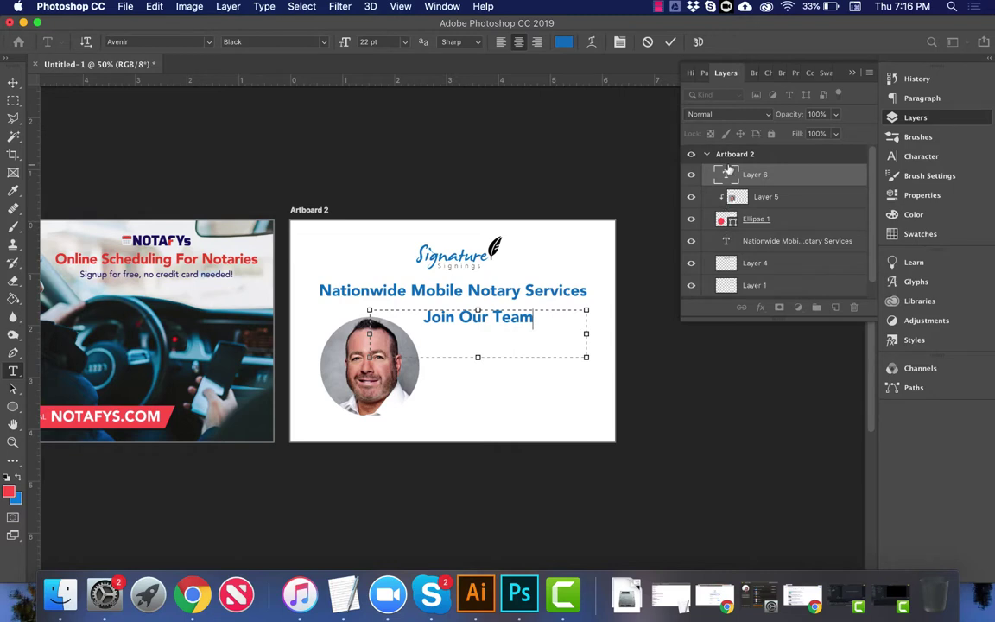
click(671, 41)
key(v)
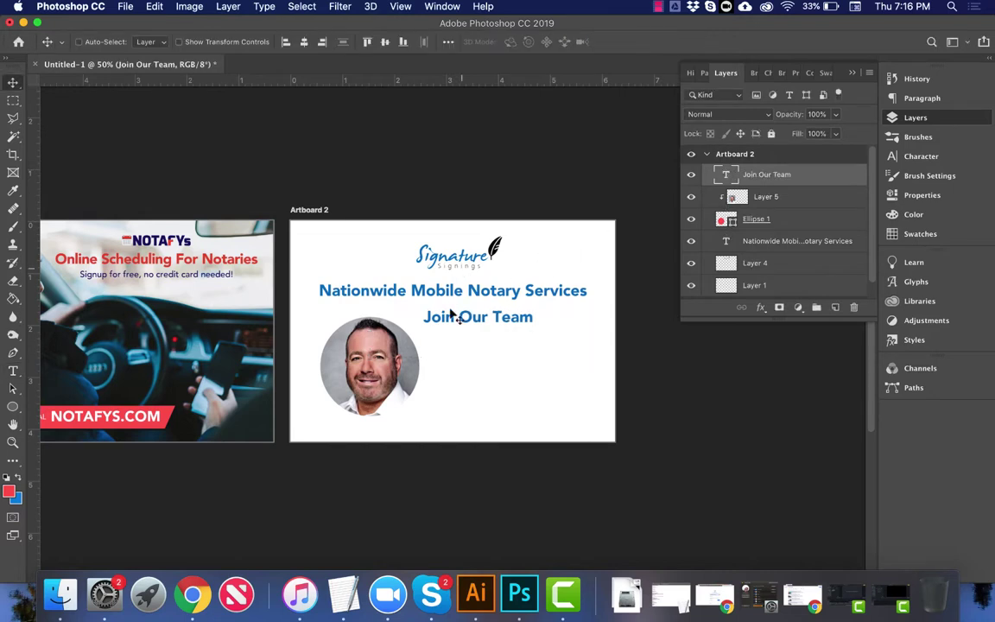
key(t)
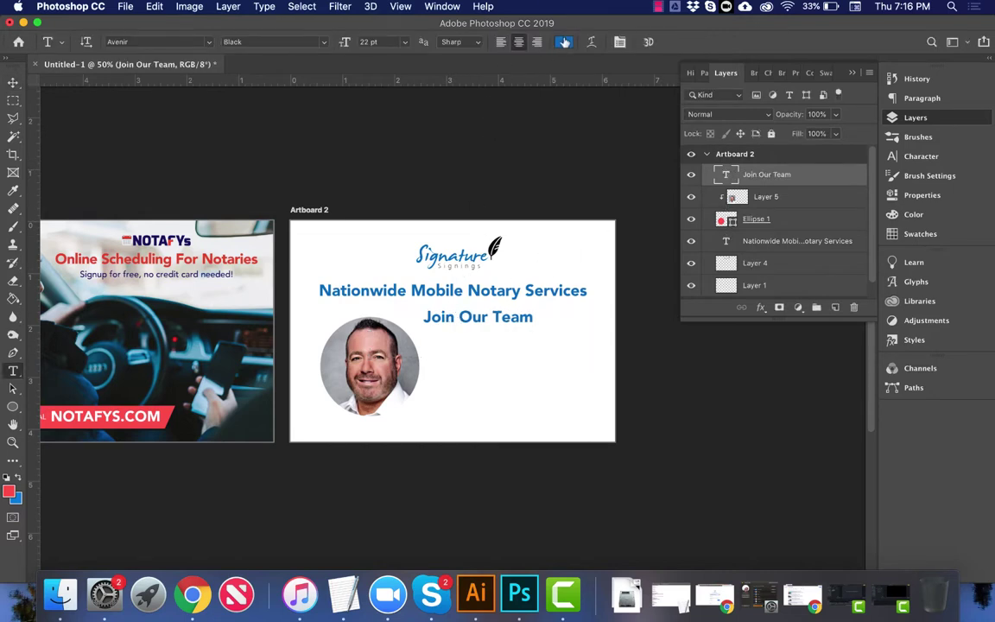
Step: Make the 'Join Our Team' text black in Avenir Medium
click(510, 39)
click(439, 217)
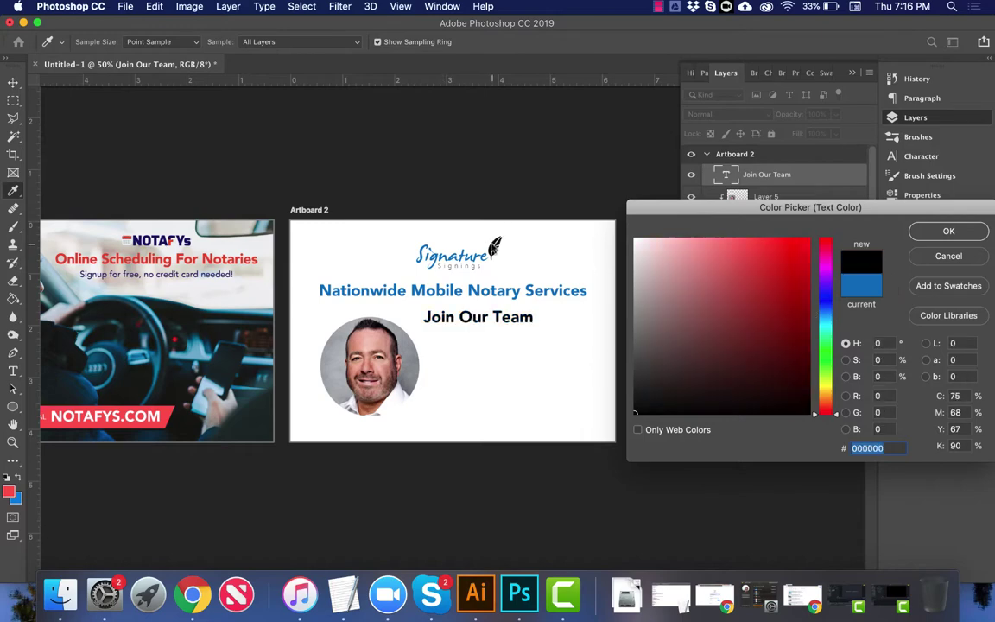
key(Return)
click(272, 42)
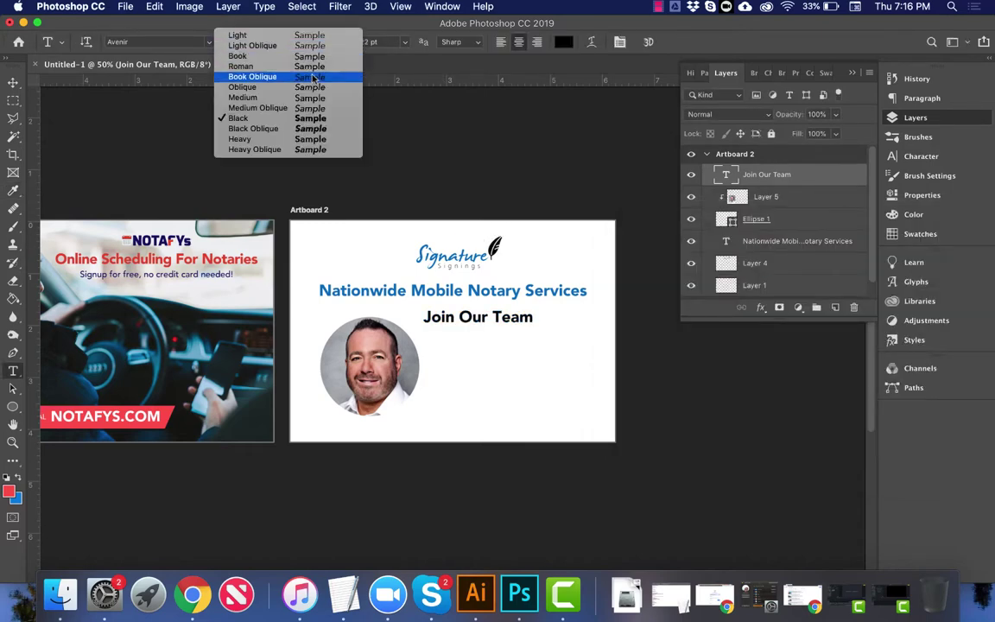
key(Escape)
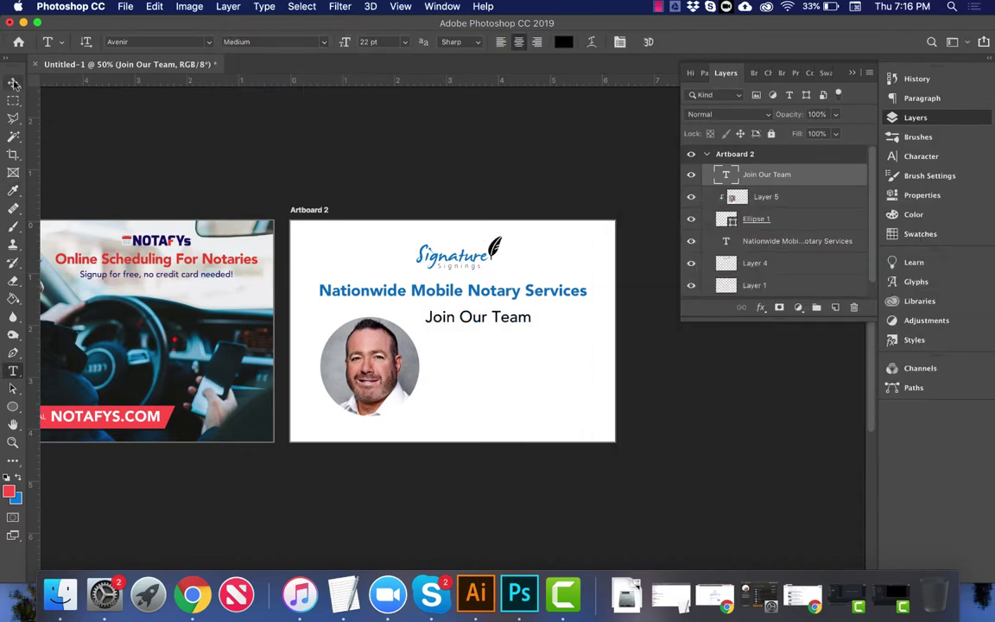
click(13, 81)
click(193, 595)
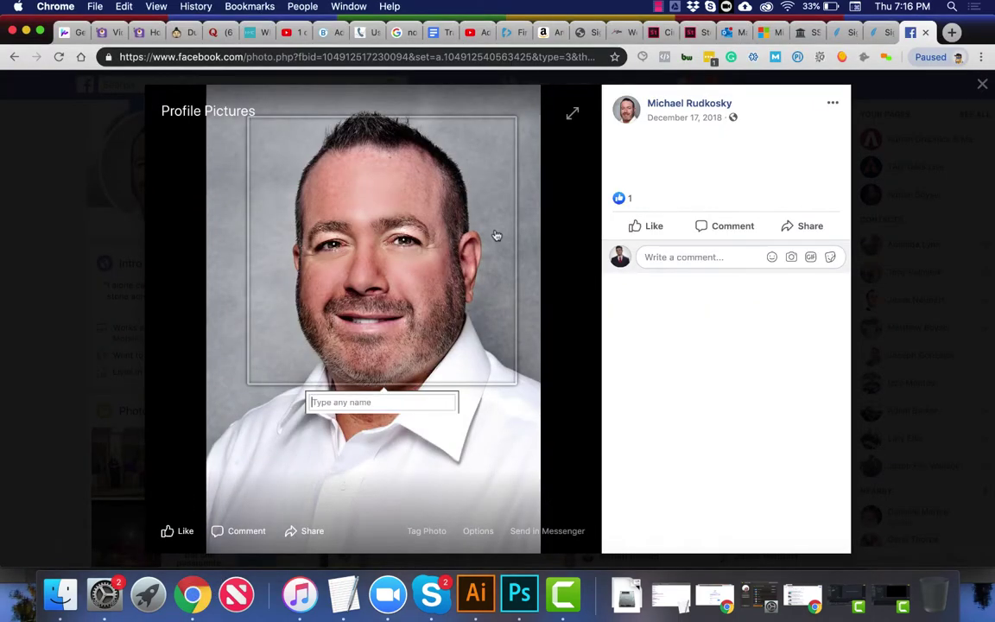
Step: In Chrome, select the six included-option items on the Join Our Notary Database page
key(Escape)
click(890, 32)
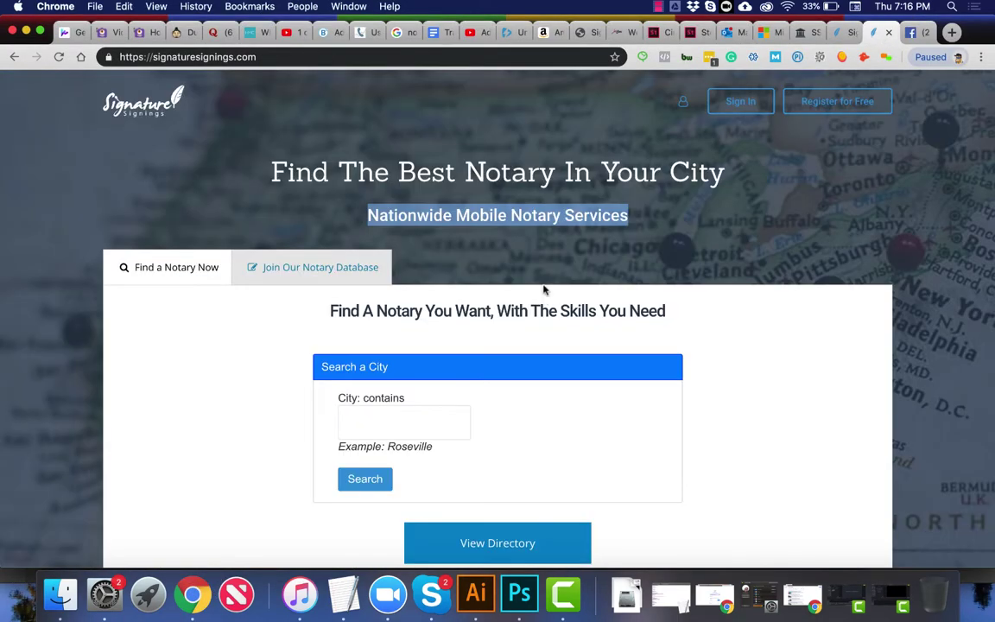
click(835, 35)
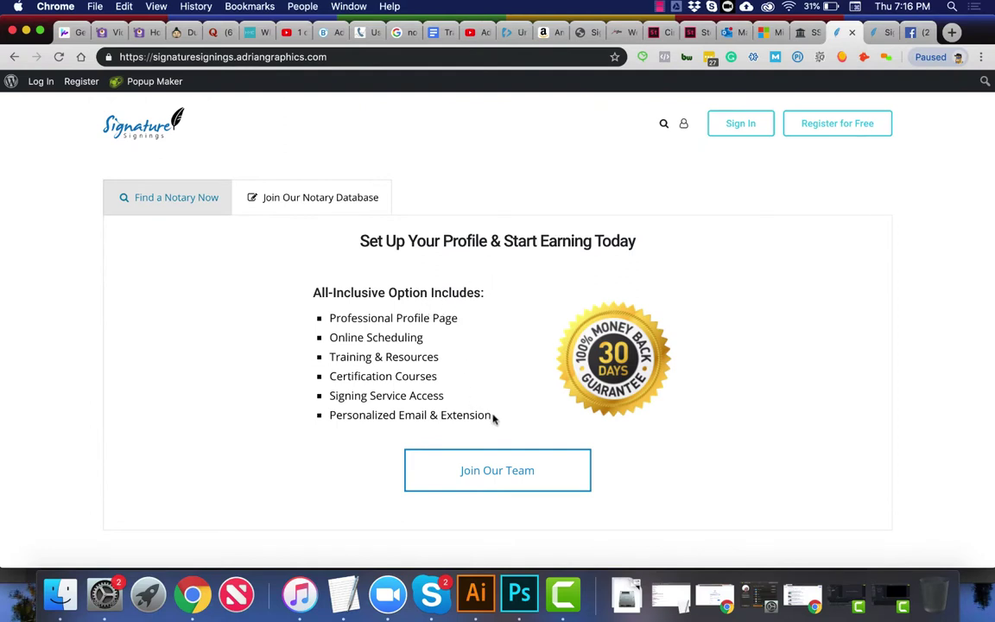
drag(493, 417, 329, 316)
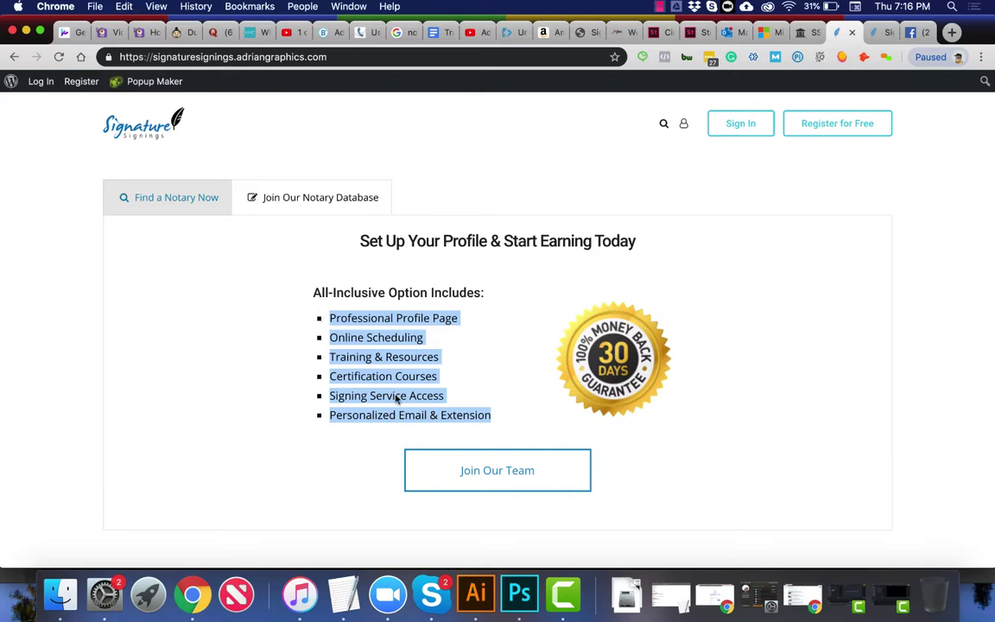
scroll(573, 419, down, 5)
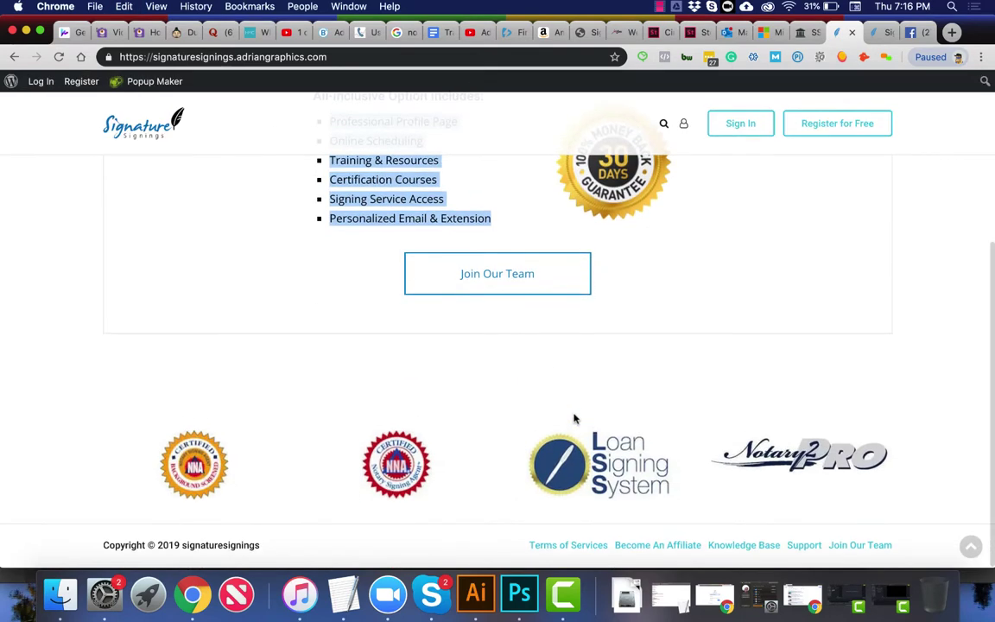
click(519, 593)
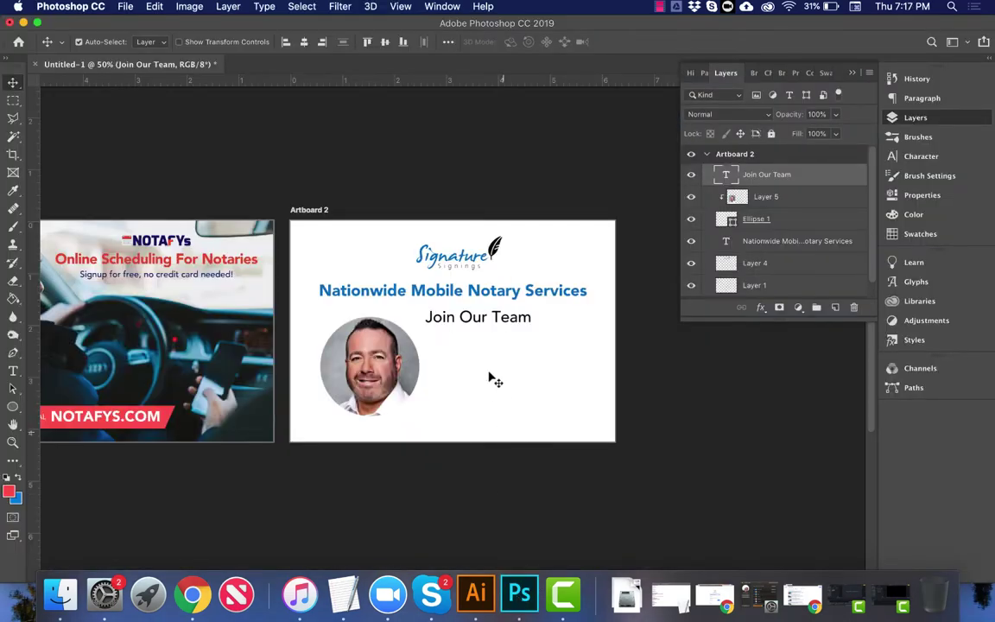
Step: Paste the six service items into a new text box below 'Join Our Team', left-aligned at 14 pt
key(t)
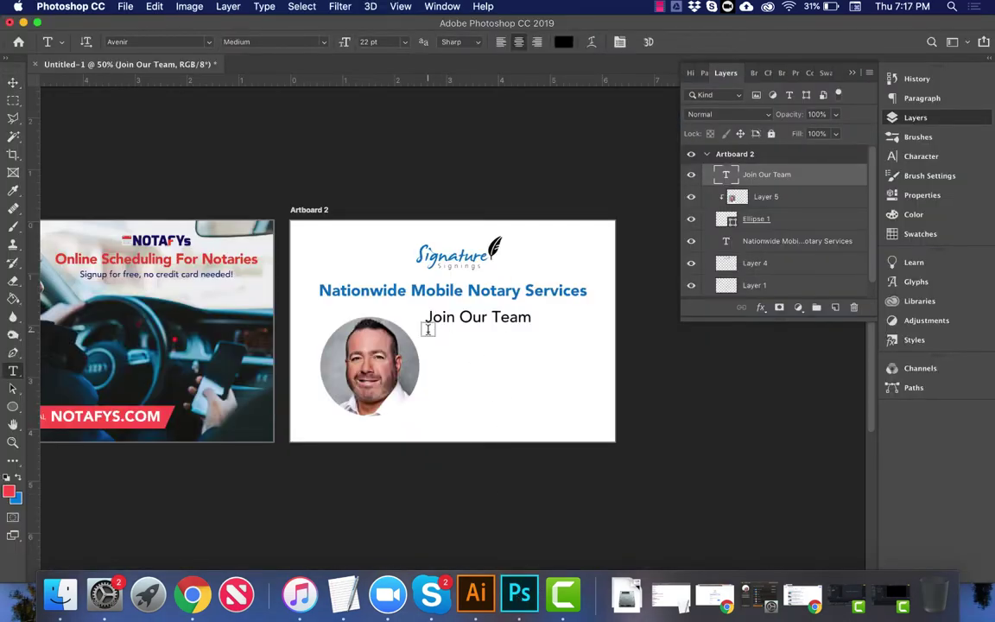
drag(425, 332, 585, 414)
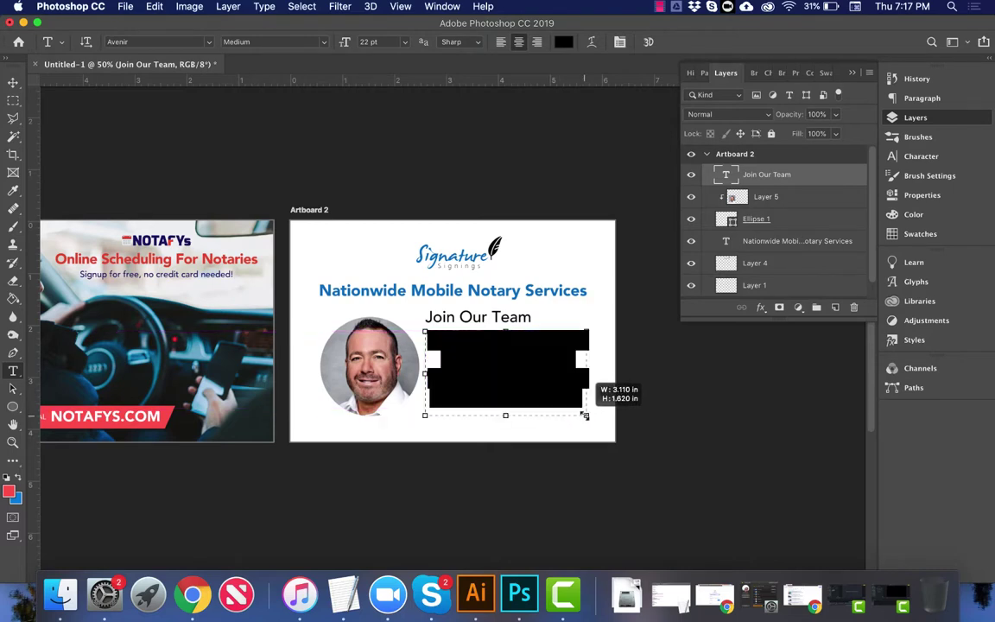
text(Professional Profile Page Online Scheduling Training & Resources)
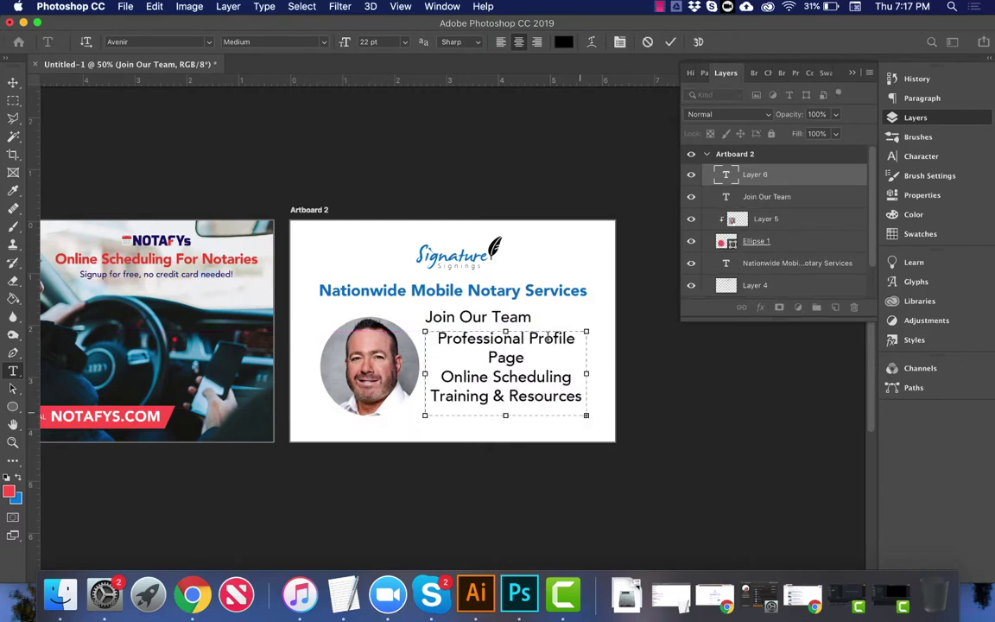
key(cmd+a)
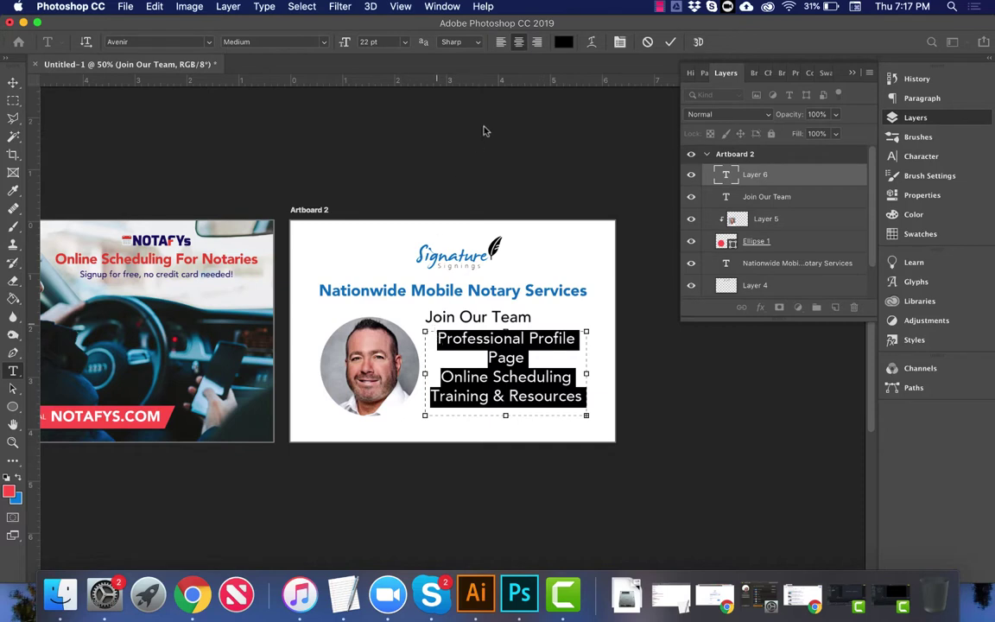
click(500, 43)
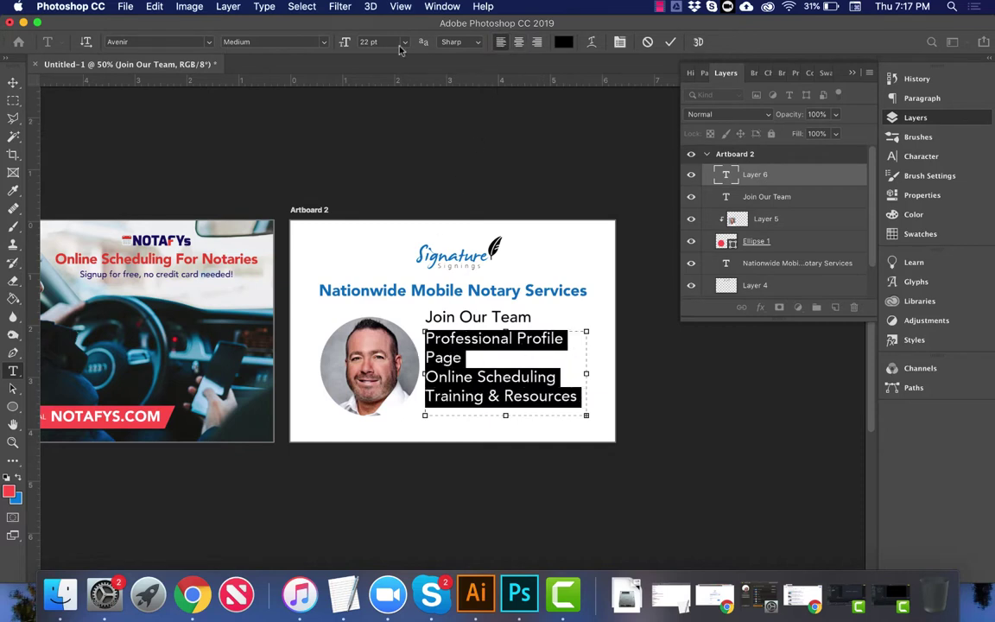
click(380, 42)
key(Down)
key(Down)
key(Down)
key(Down)
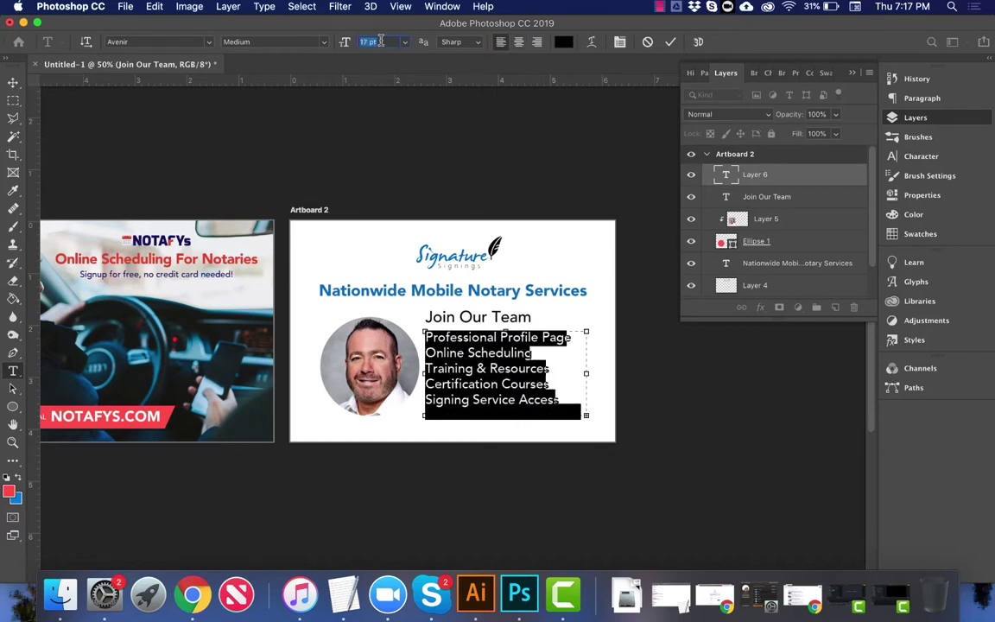
key(Down)
key(Down)
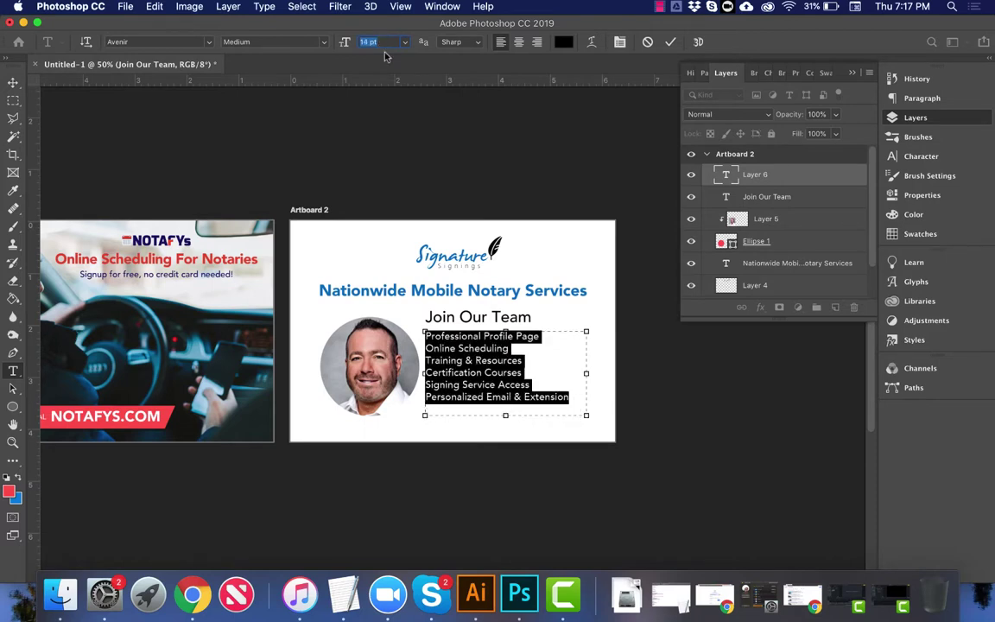
click(520, 360)
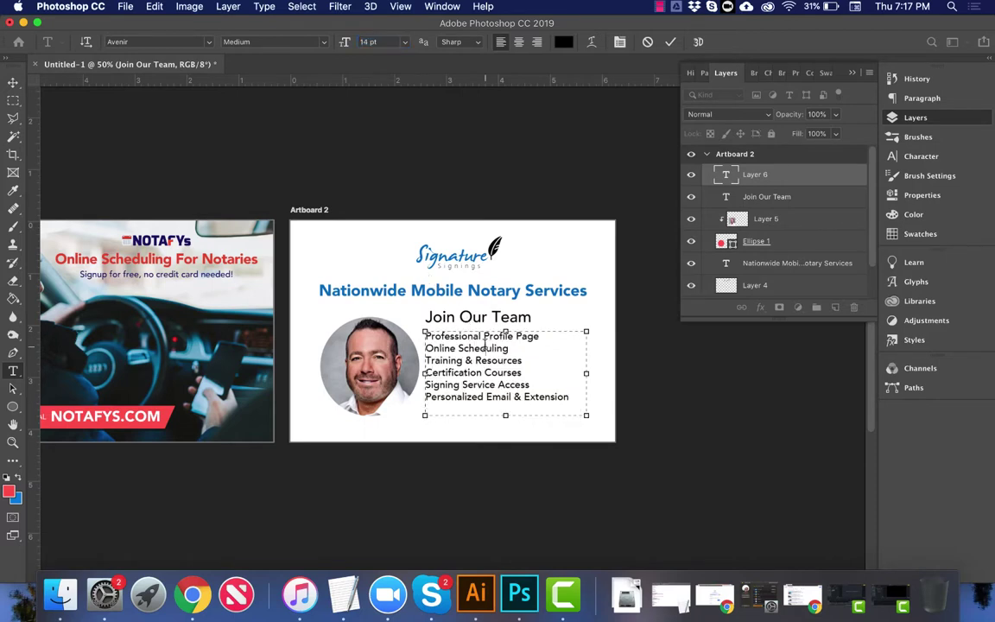
click(573, 396)
Step: Shorten the first item to 'Professional Profile' by deleting 'Page'
key(super+Up)
key(shift+super+Right)
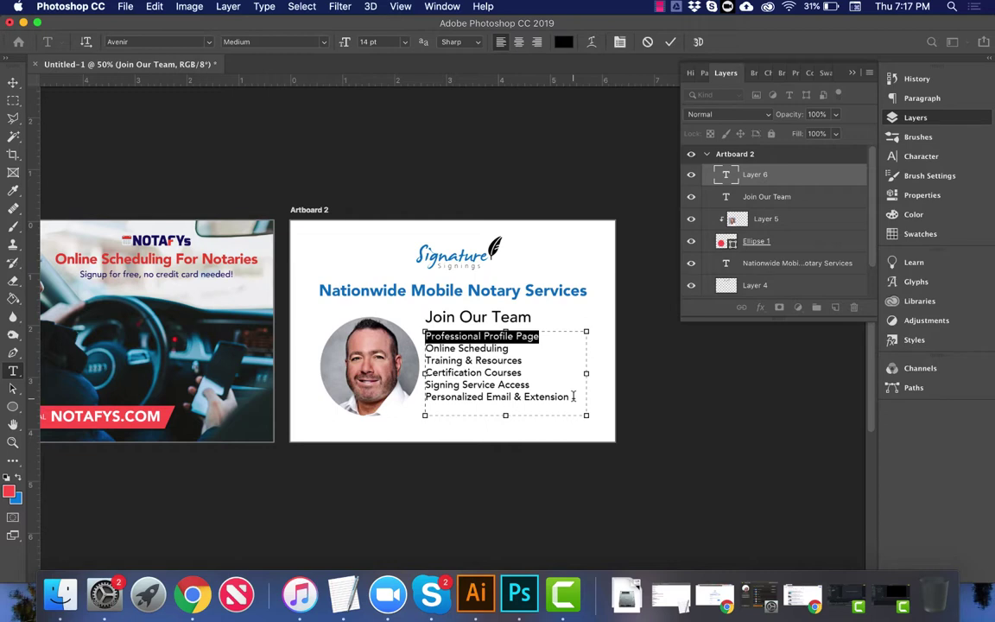
key(Right)
key(BackSpace)
key(BackSpace)
key(BackSpace)
key(BackSpace)
key(BackSpace)
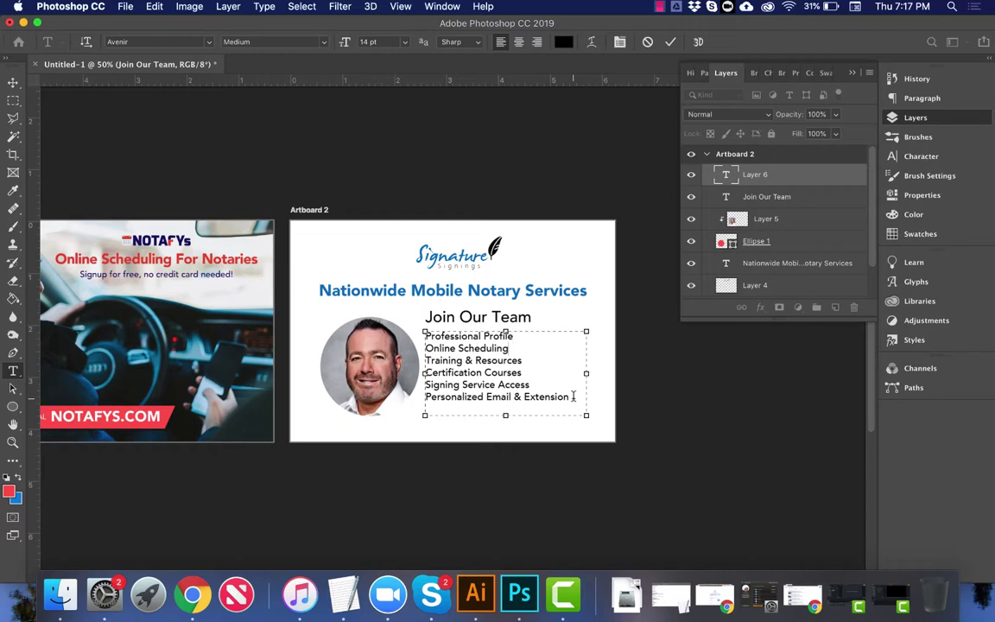
Step: Move Online Scheduling to the top of the list
key(shift+Down)
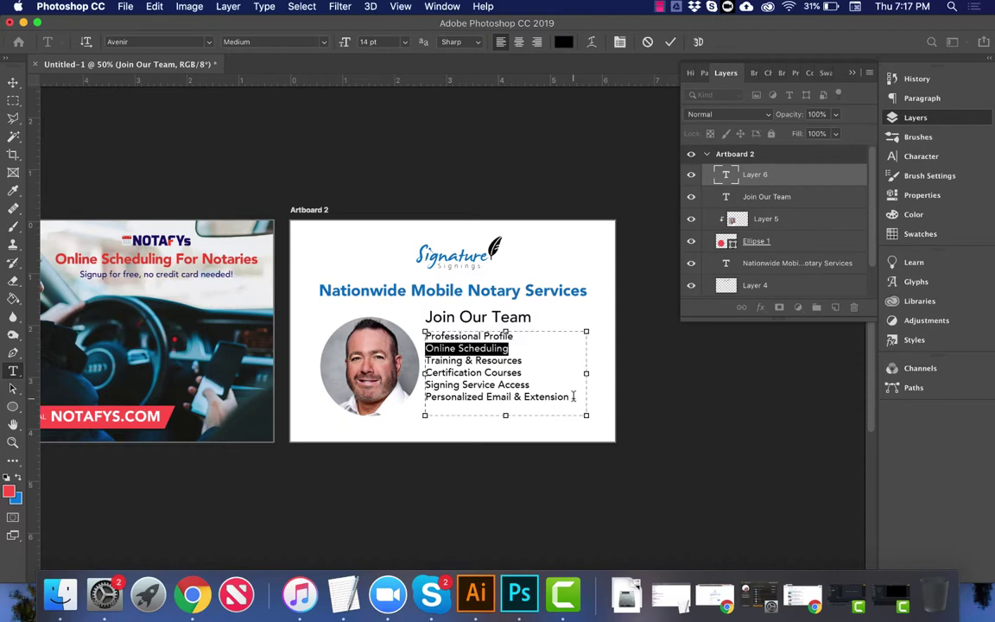
key(BackSpace)
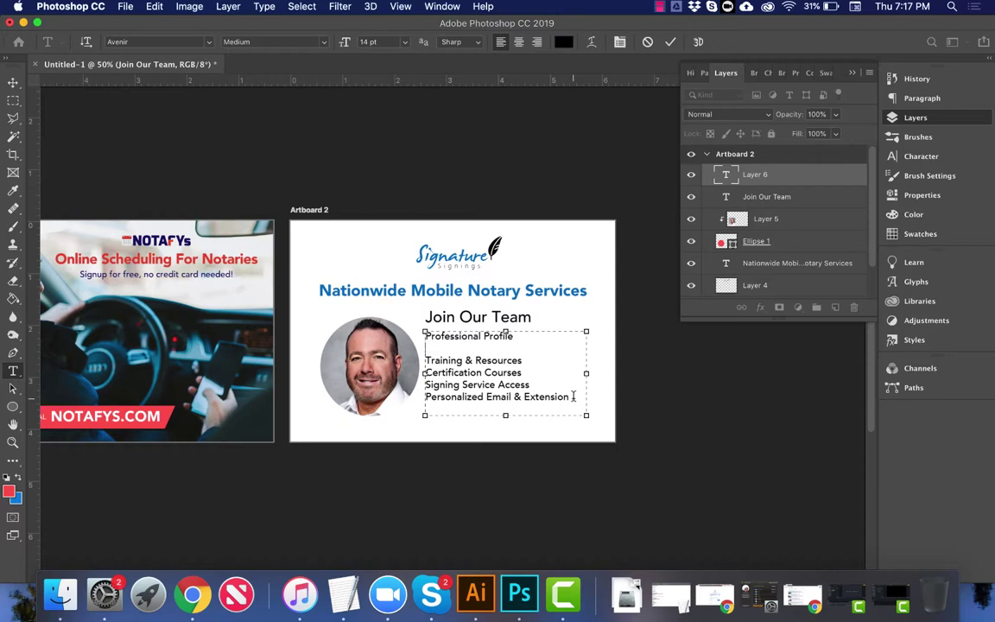
key(super+z)
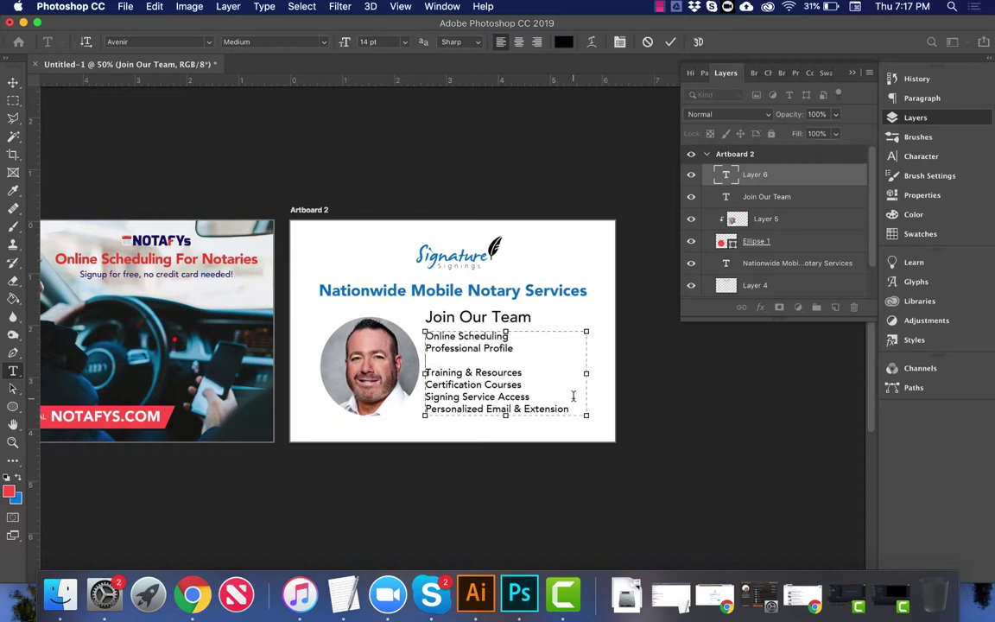
key(Delete)
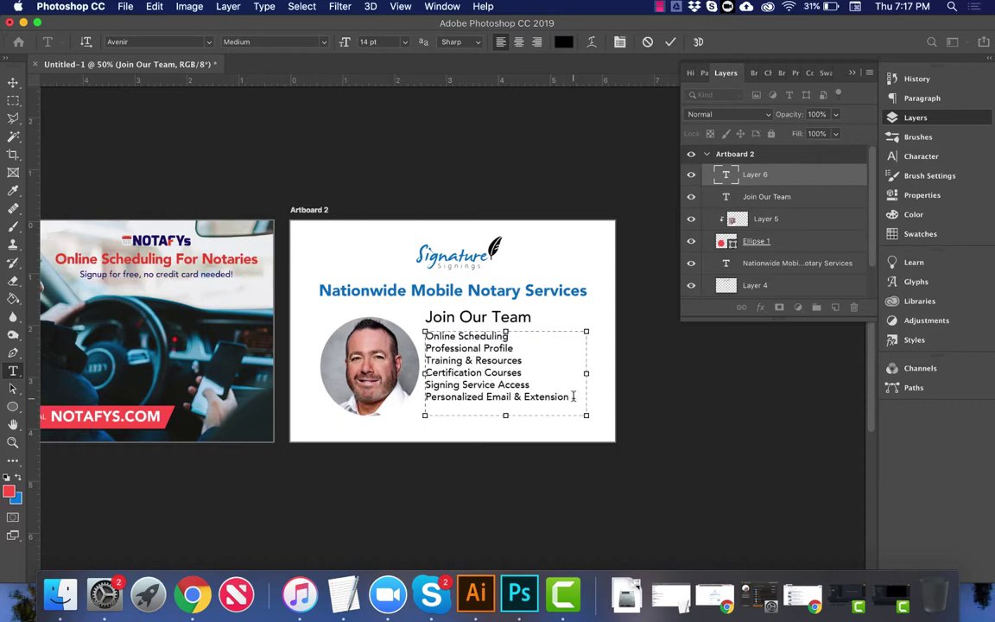
Step: Move Training & Resources to just after Certification Courses
key(Right)
key(shift+End)
key(cmd+c)
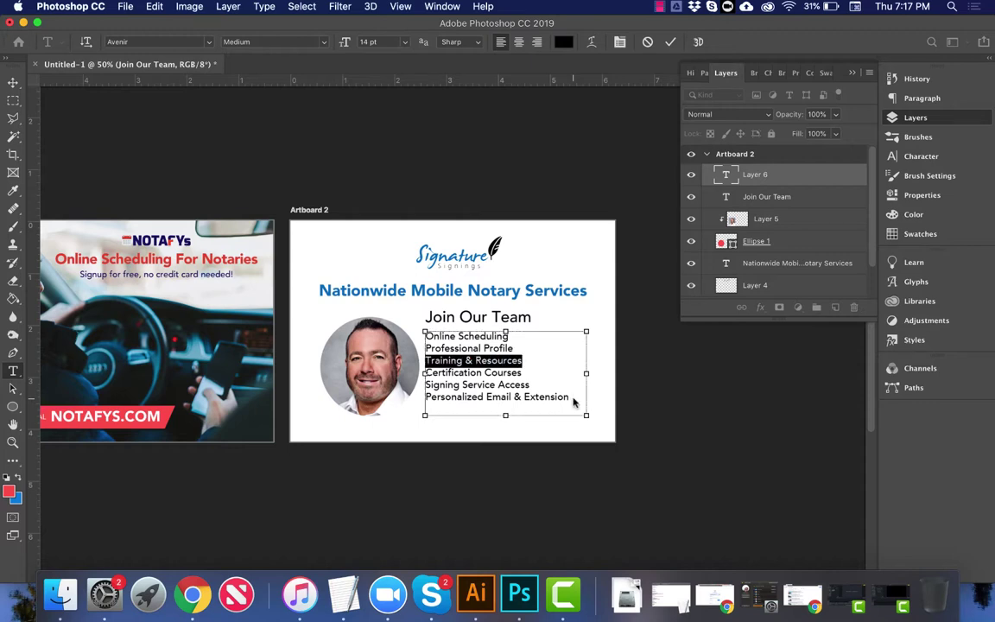
key(BackSpace)
key(BackSpace)
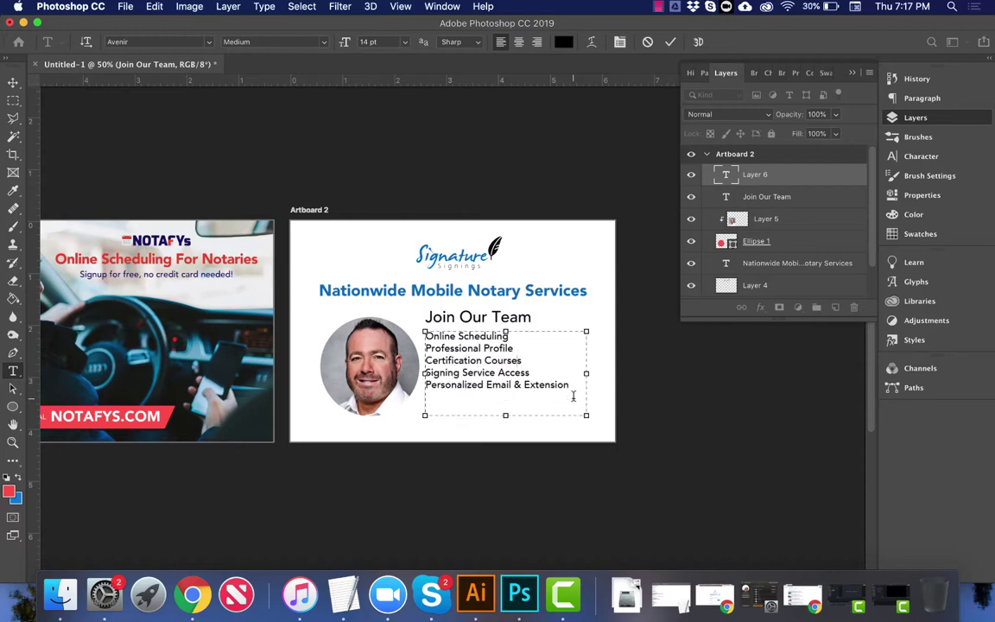
key(Return)
key(cmd+v)
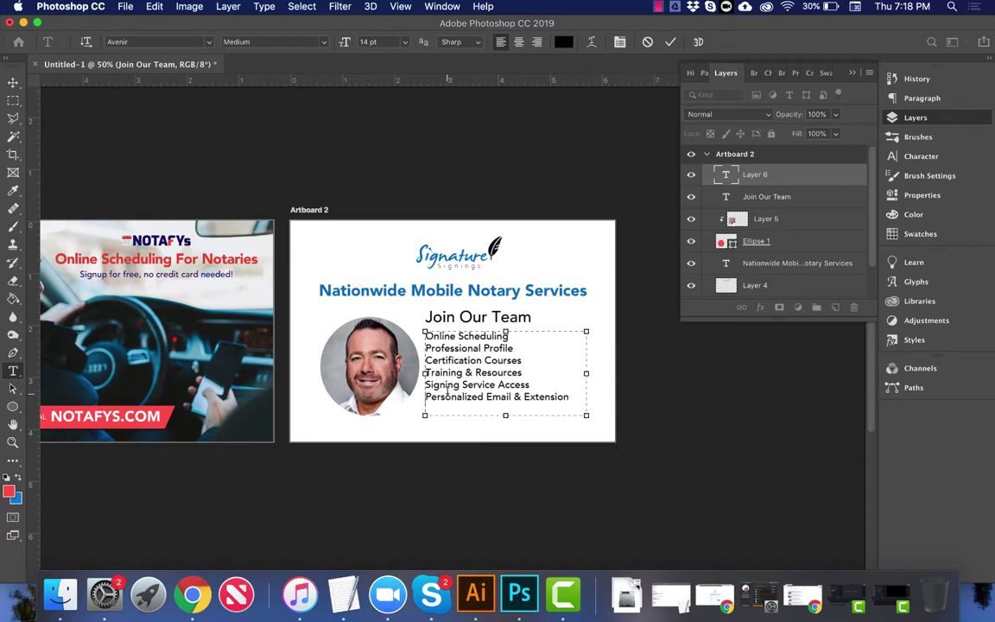
Step: Add a bullet before each of the six lines and colour the first one the headline blue
text(•)
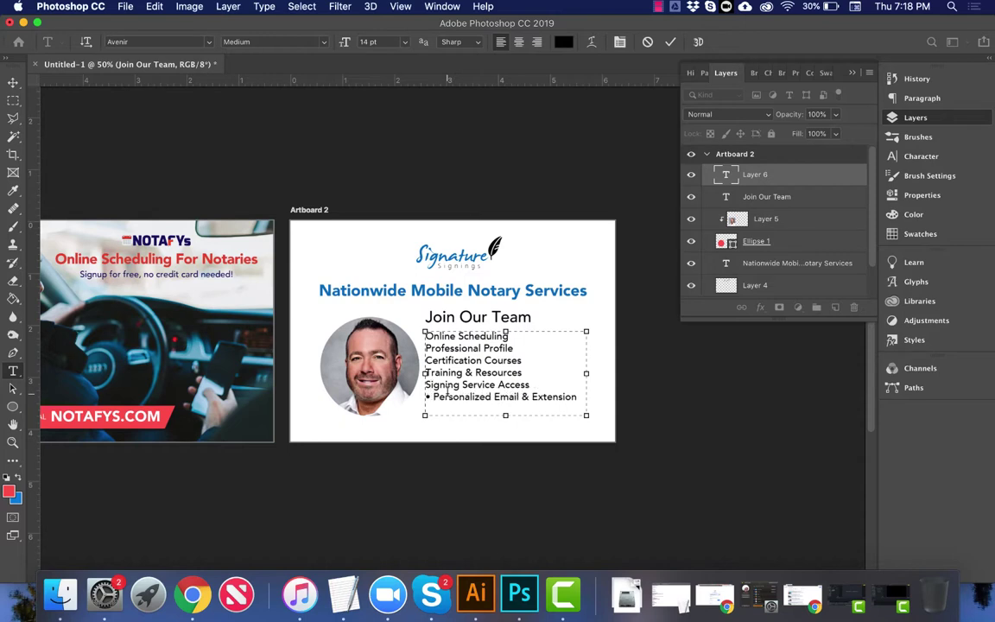
text( • )
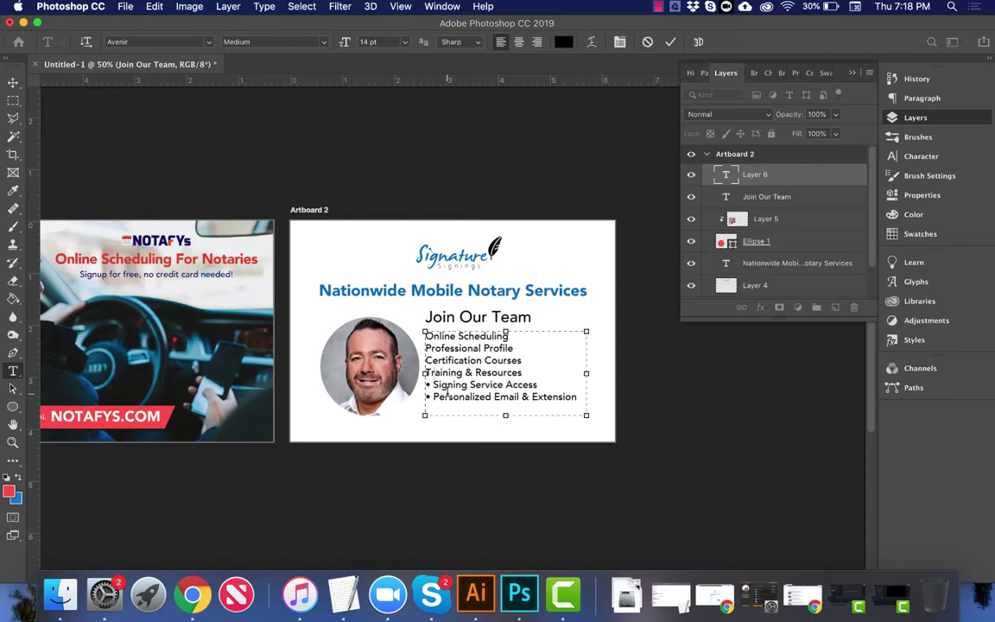
text(• )
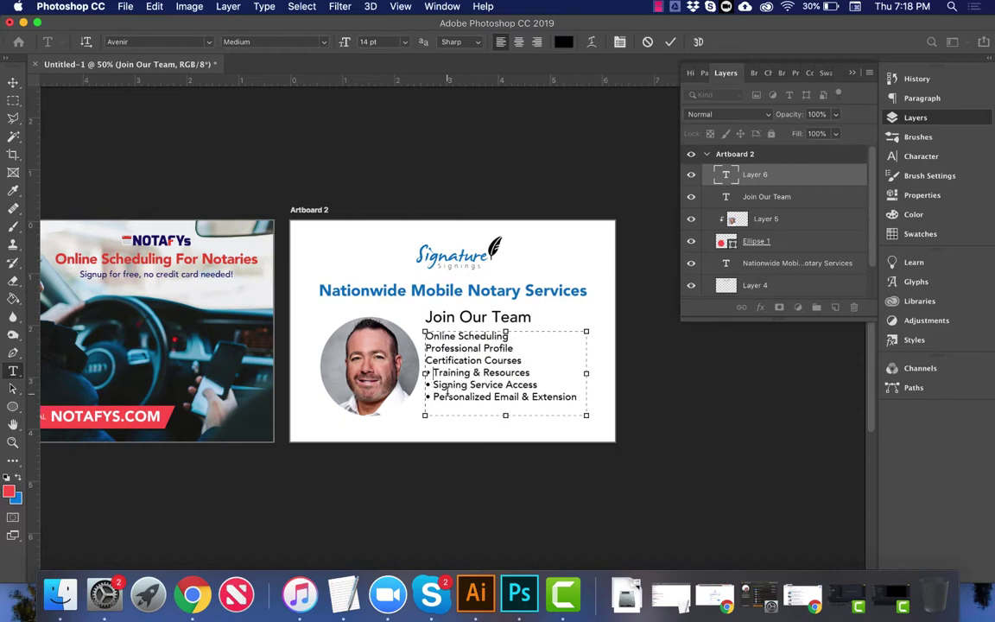
text(• )
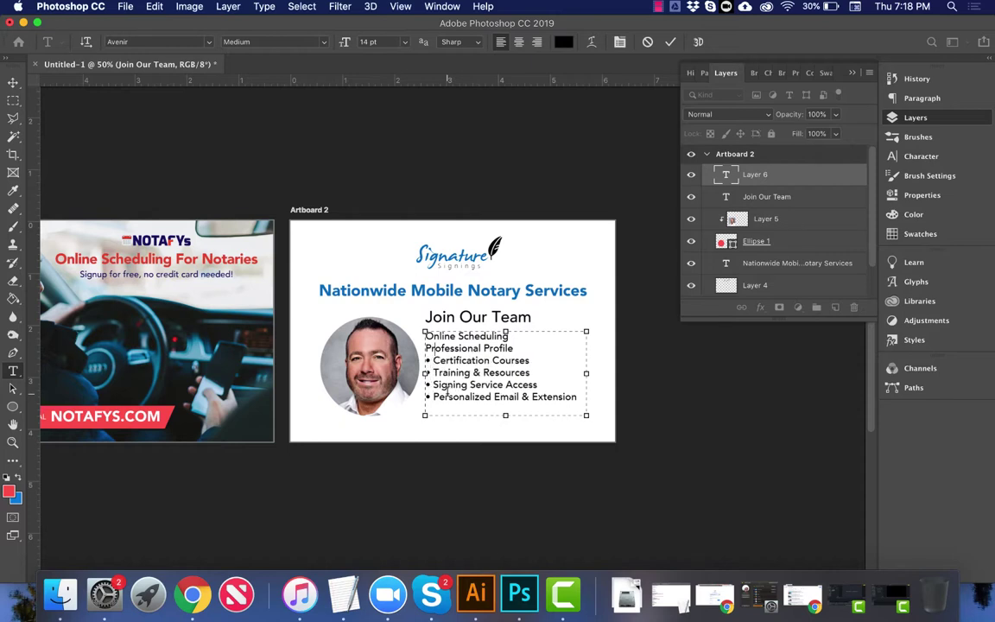
text(• )
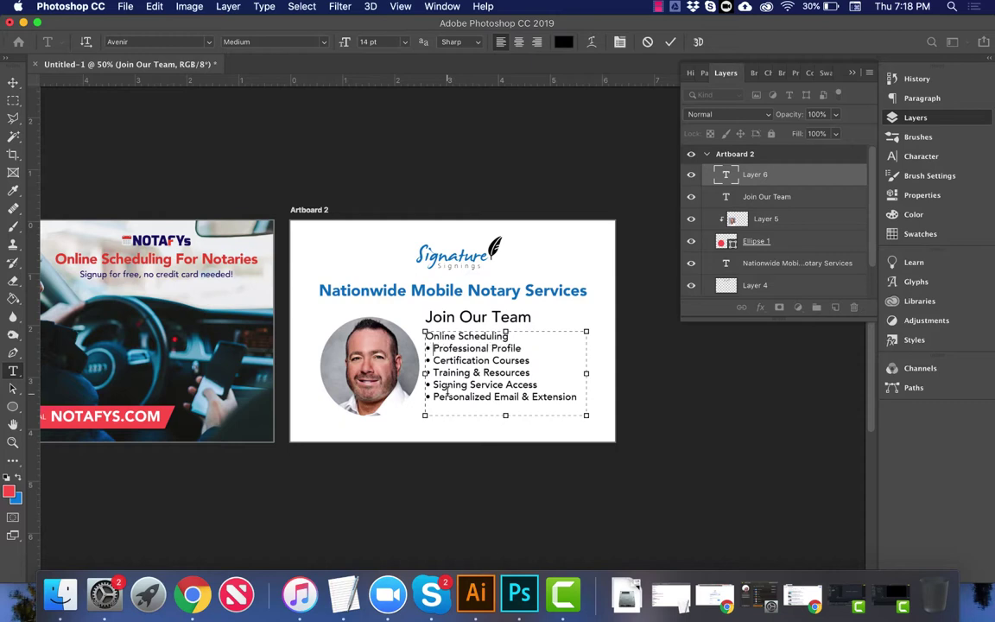
text(•)
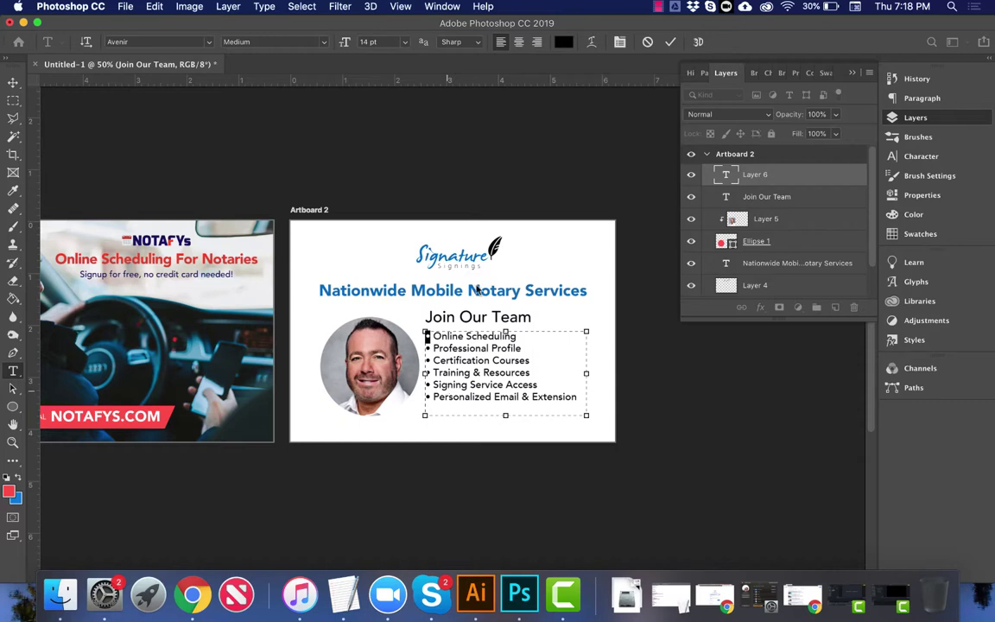
click(562, 42)
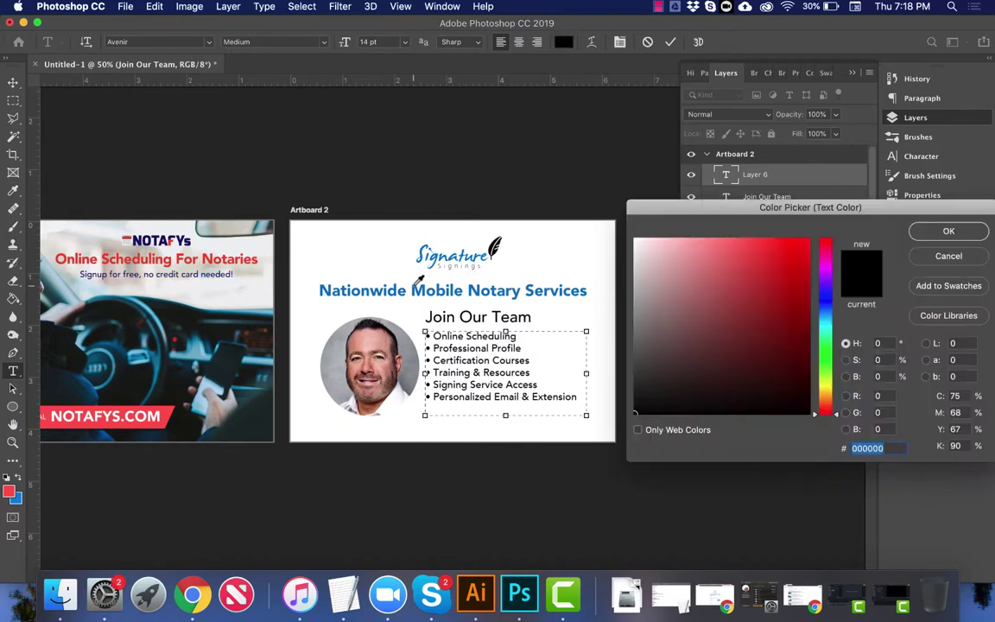
click(385, 292)
key(Return)
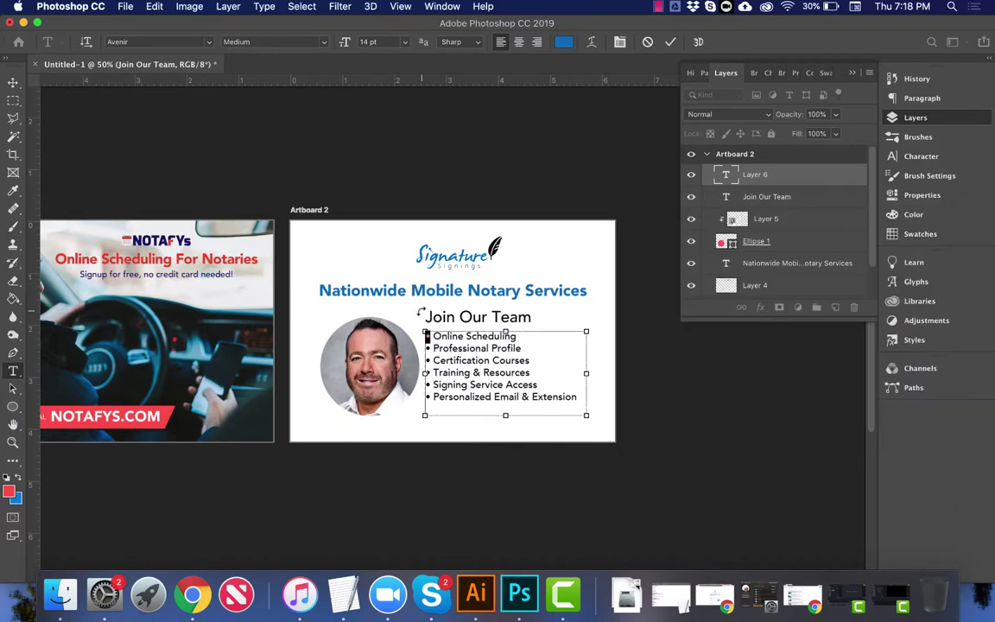
Step: Recolour the remaining bullets the same headline blue
key(Right)
key(Down)
key(Down)
key(shift+Left)
key(Right)
key(Down)
key(shift+Left)
key(Right)
key(Down)
key(Down)
key(shift+Left)
key(Right)
Step: Nudge the list right and set 'Join Our Team' to 18 pt, left-aligned in a narrower box
click(13, 81)
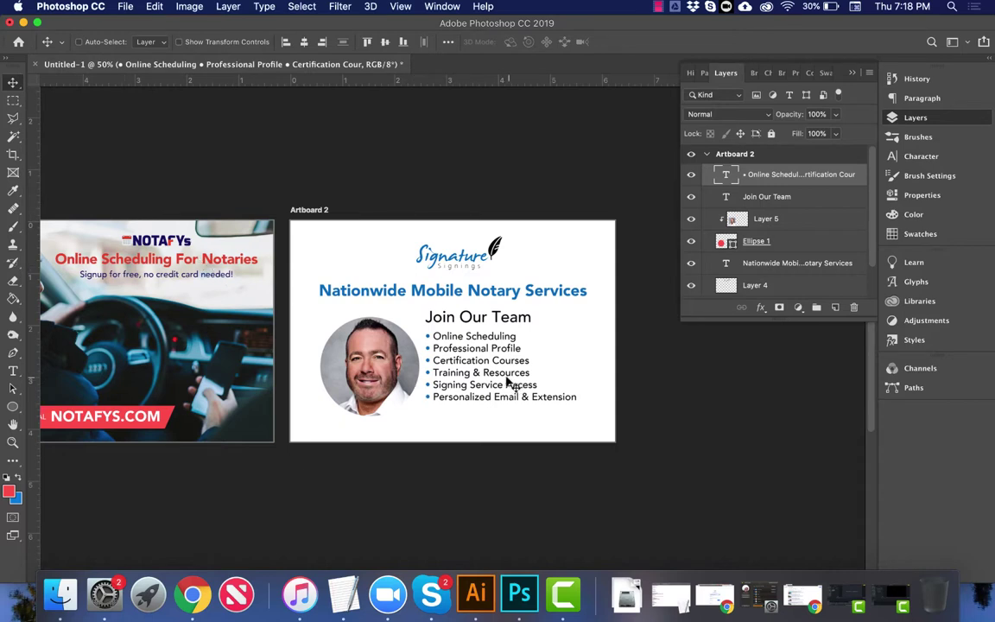
drag(489, 375, 494, 375)
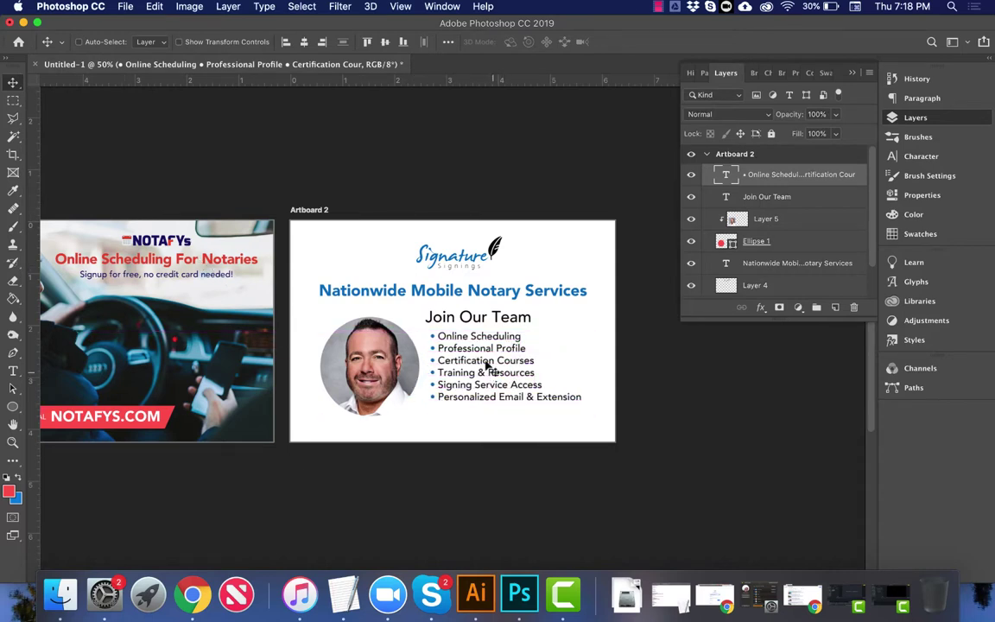
right_click(471, 322)
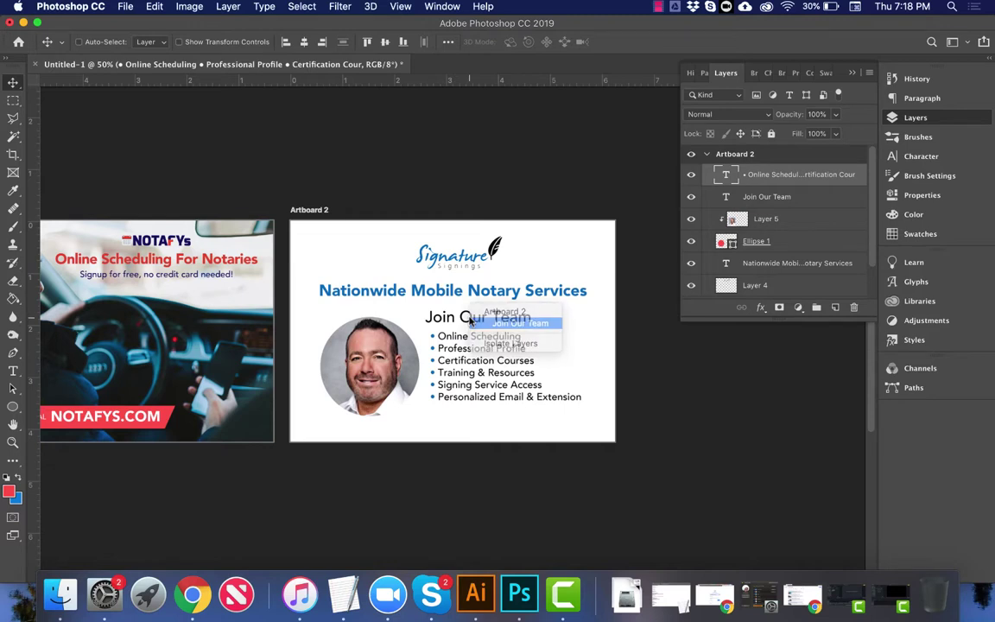
click(473, 323)
key(t)
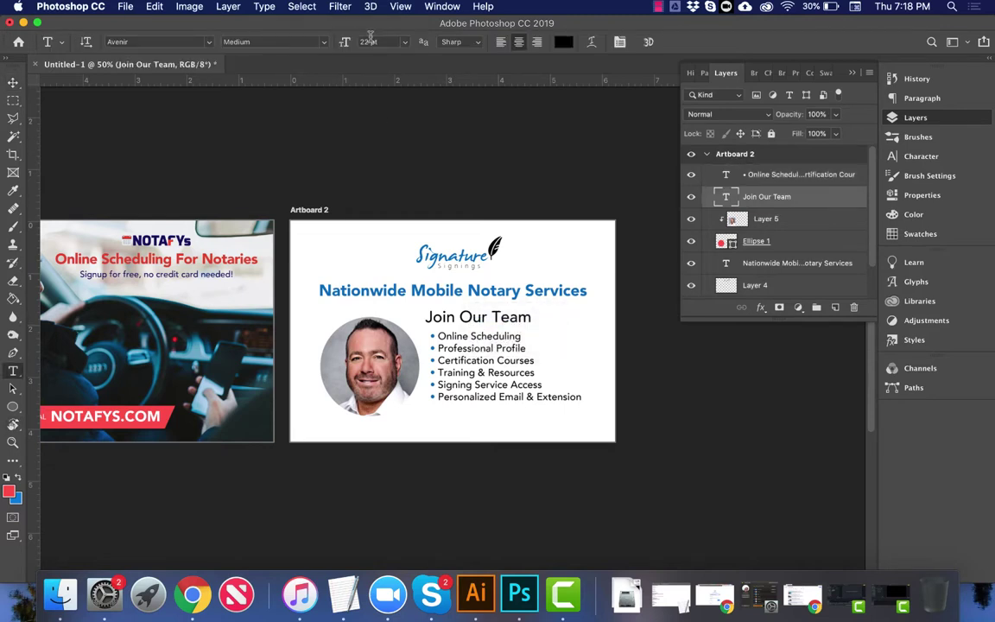
double_click(726, 196)
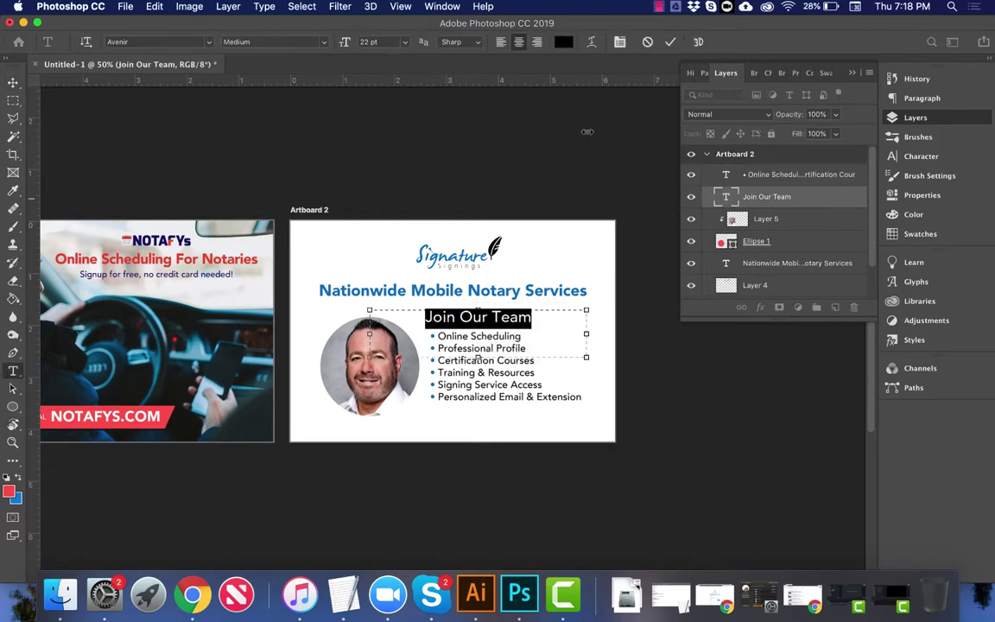
key(Down)
key(Down)
key(Down)
key(Down)
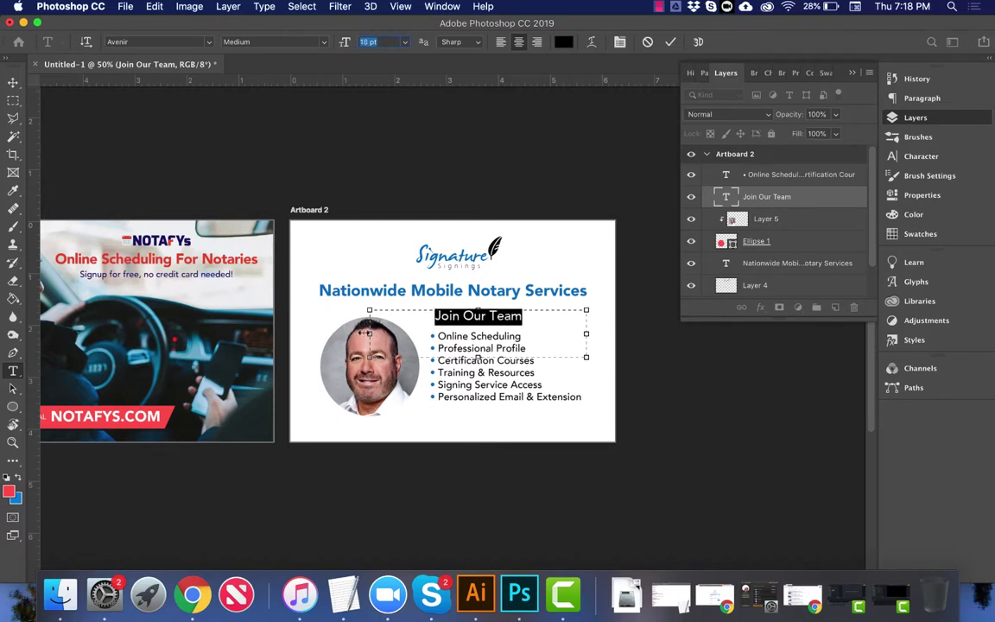
drag(369, 334, 429, 334)
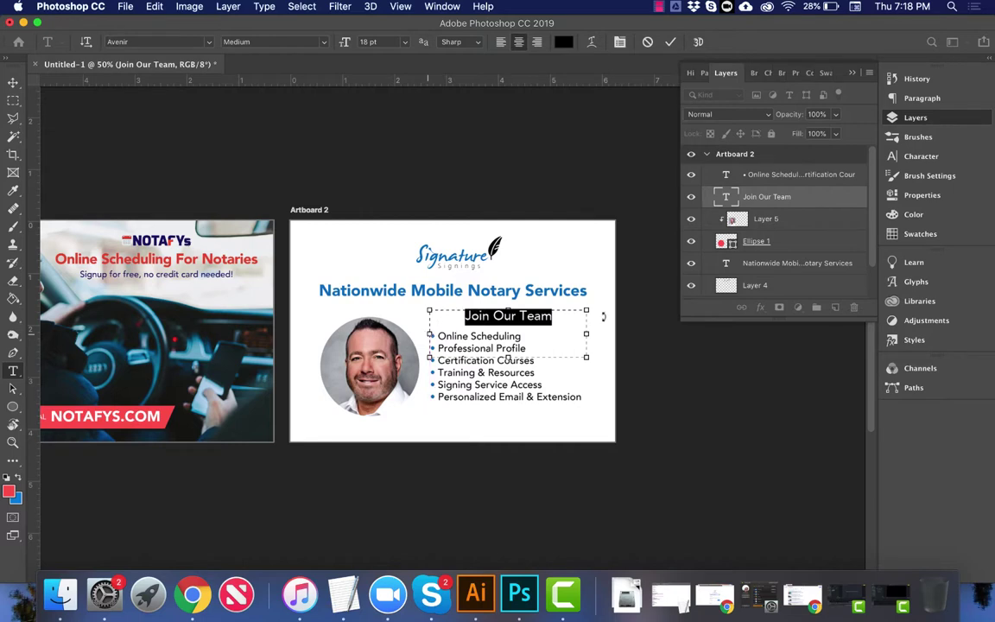
drag(590, 334, 521, 335)
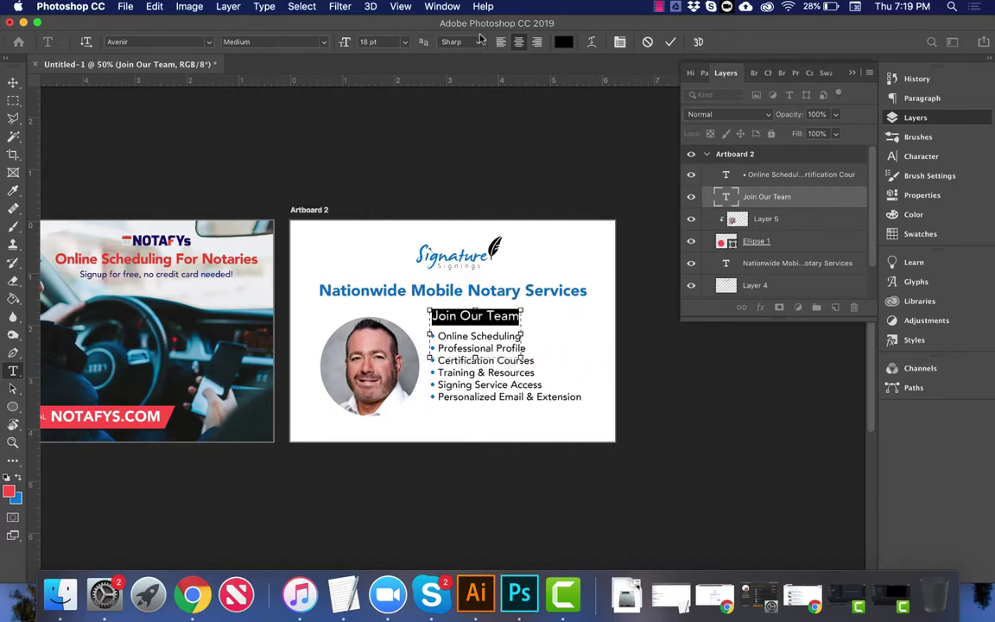
click(501, 42)
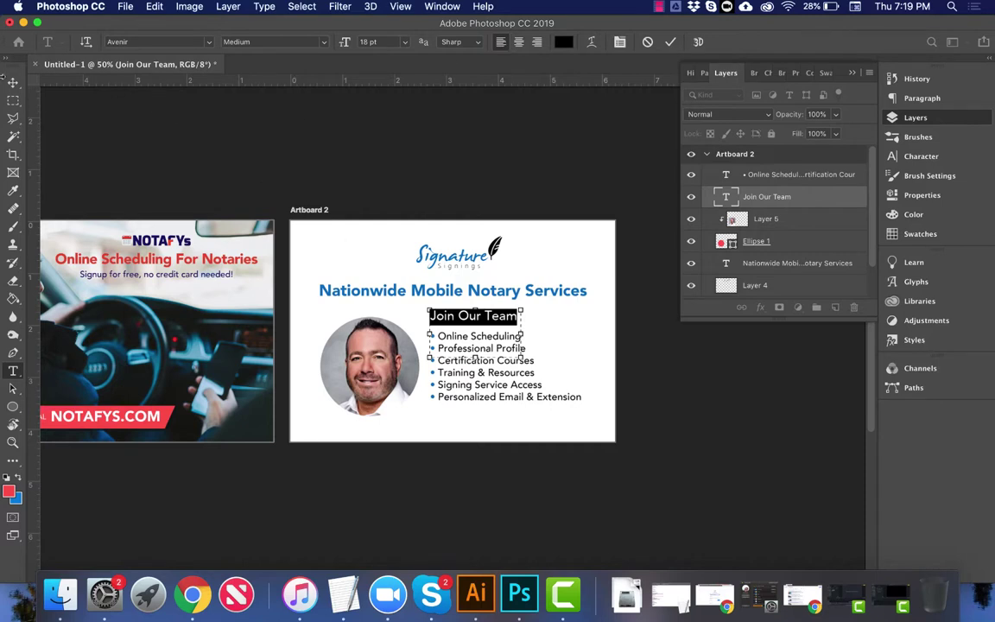
click(13, 82)
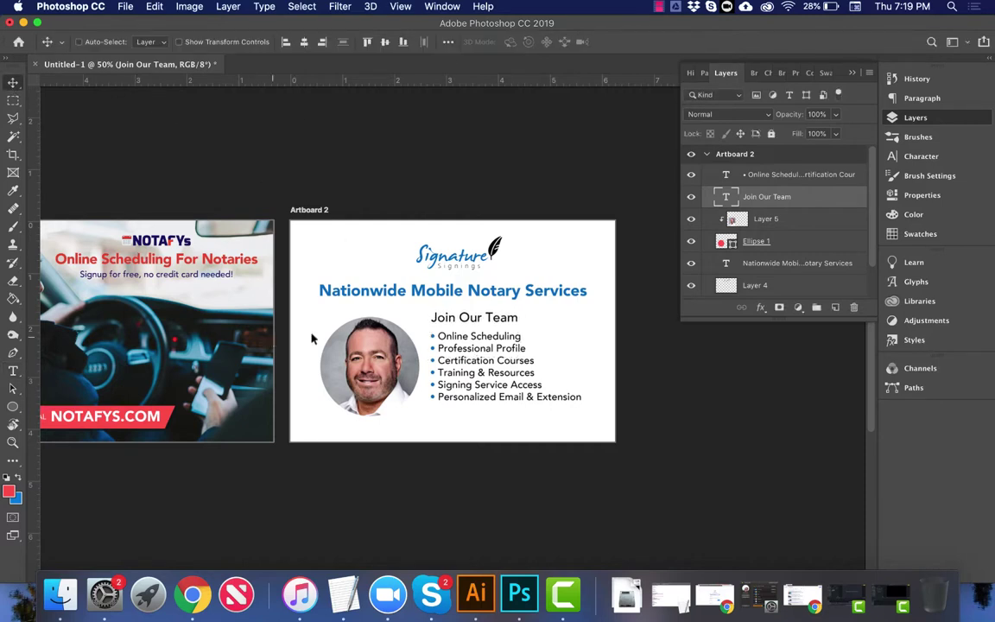
Step: Duplicate the blue headline layer and retype the copy as 'Signature Signings'
key(t)
click(322, 290)
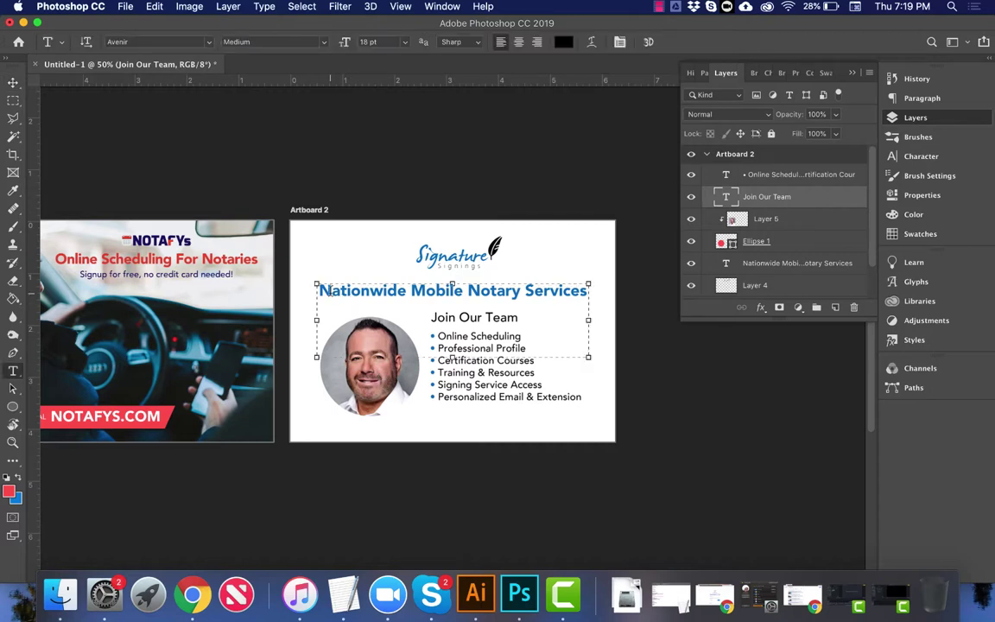
click(731, 258)
key(super+j)
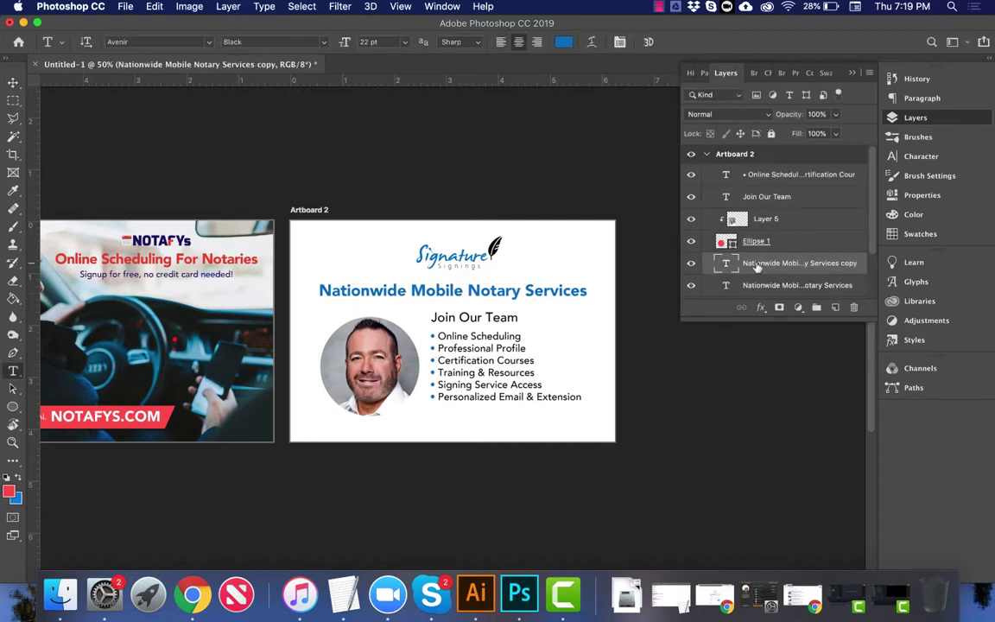
double_click(729, 263)
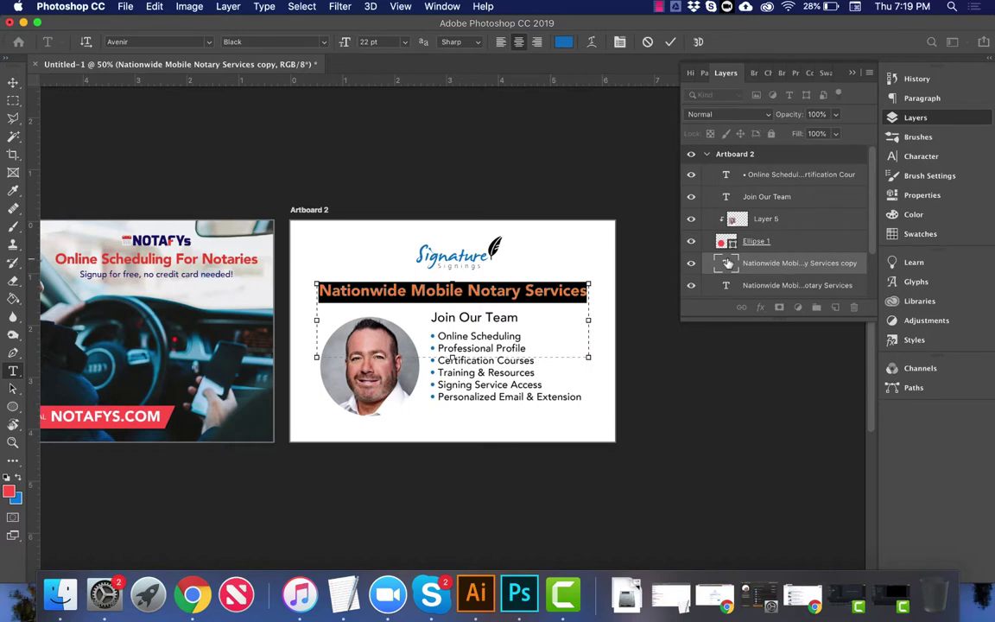
key(super+h)
text(Sig)
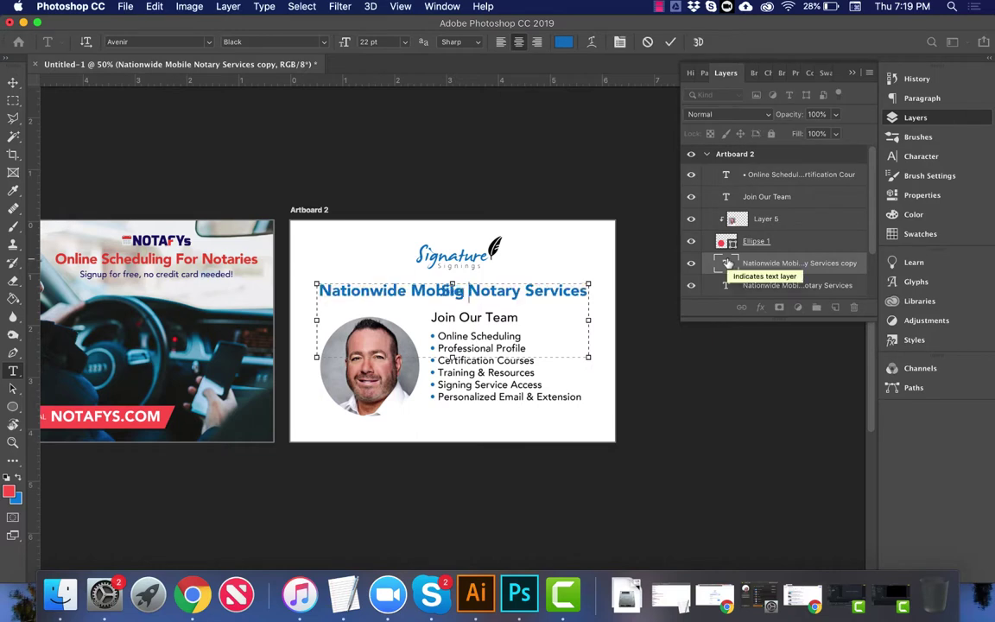
text(nature Signings Se)
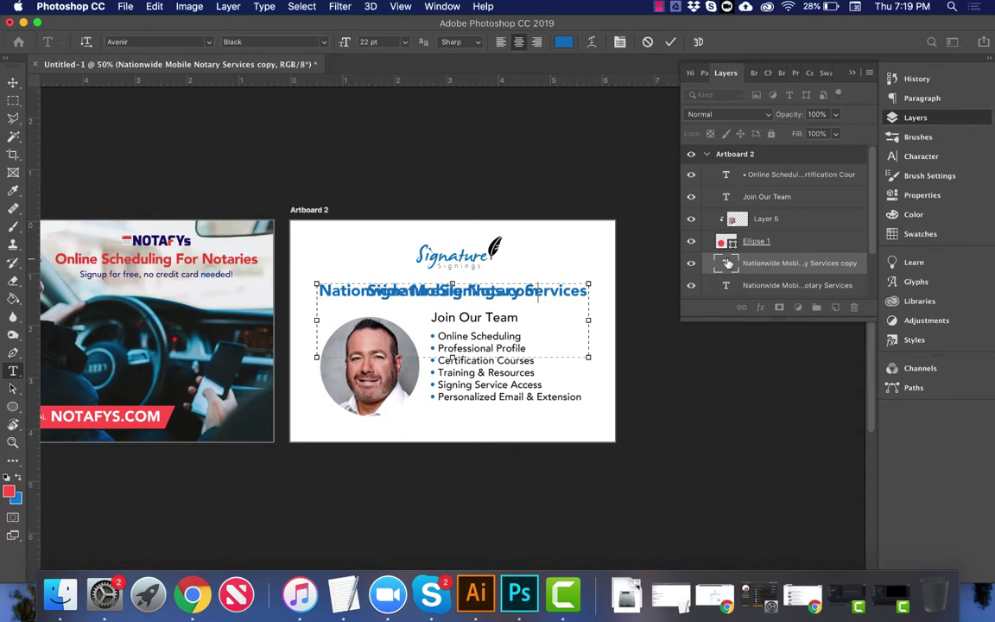
key(super+a)
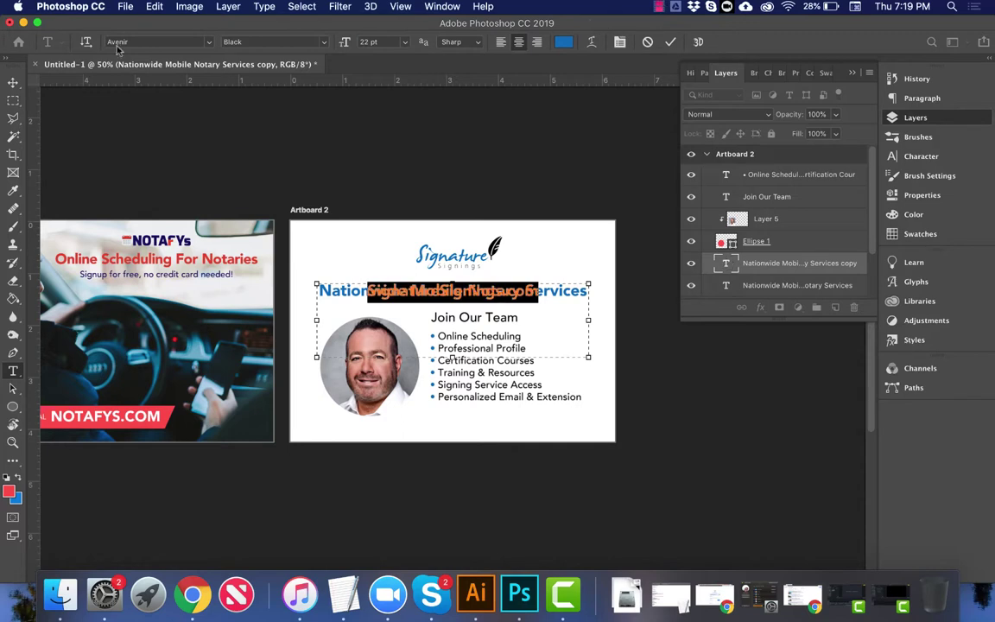
click(13, 82)
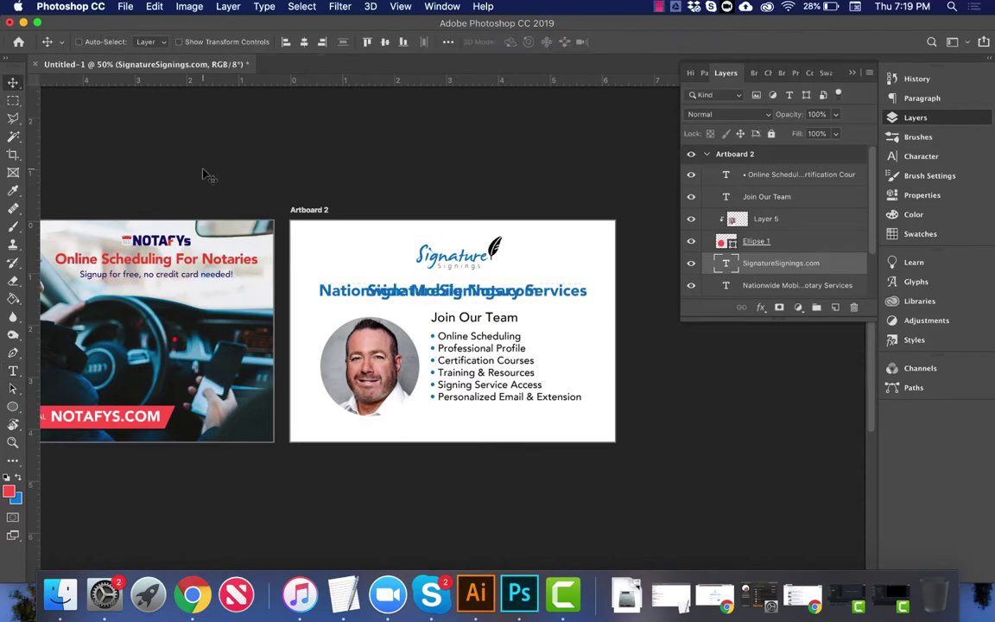
Step: Move the website text to the artboard's bottom and nudge the original headline up slightly
drag(397, 281, 444, 432)
right_click(449, 296)
click(458, 295)
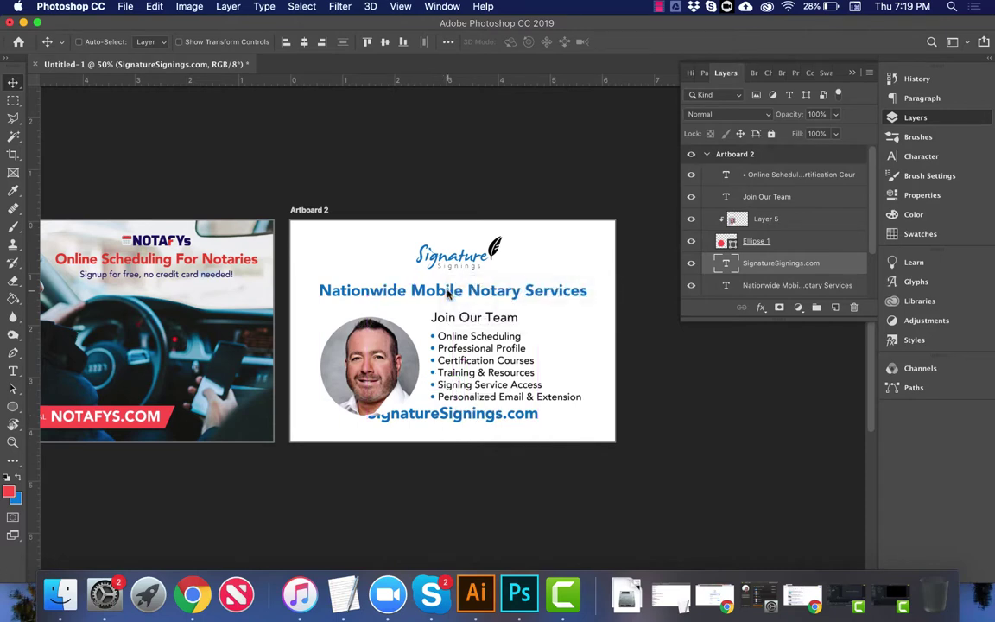
drag(451, 303, 449, 296)
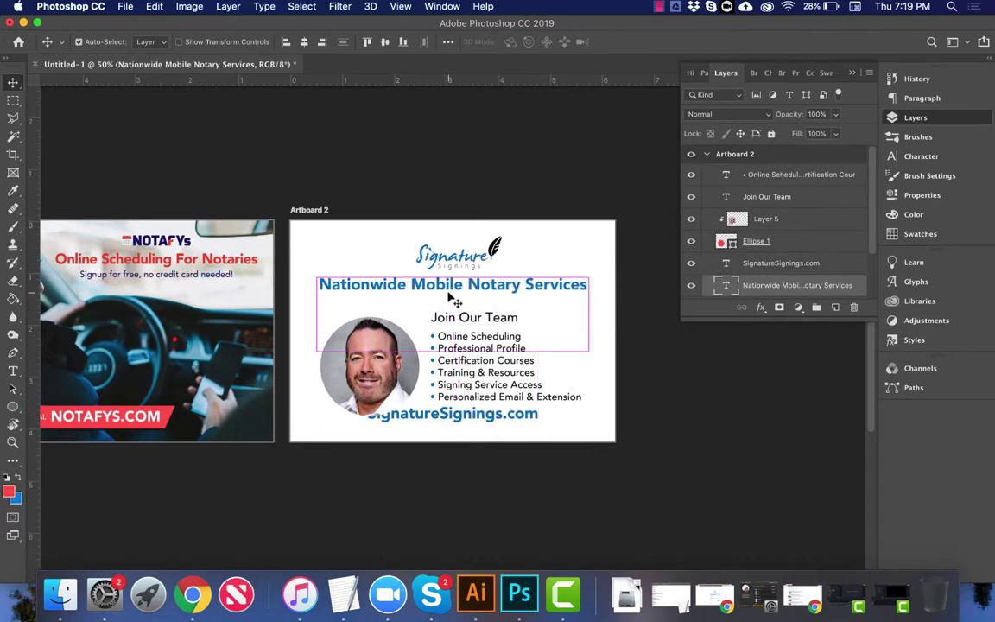
Step: Drag guides from the rulers to mark Artboard 2's left and top edges
scroll(306, 304, left, 5)
scroll(306, 304, up, 1)
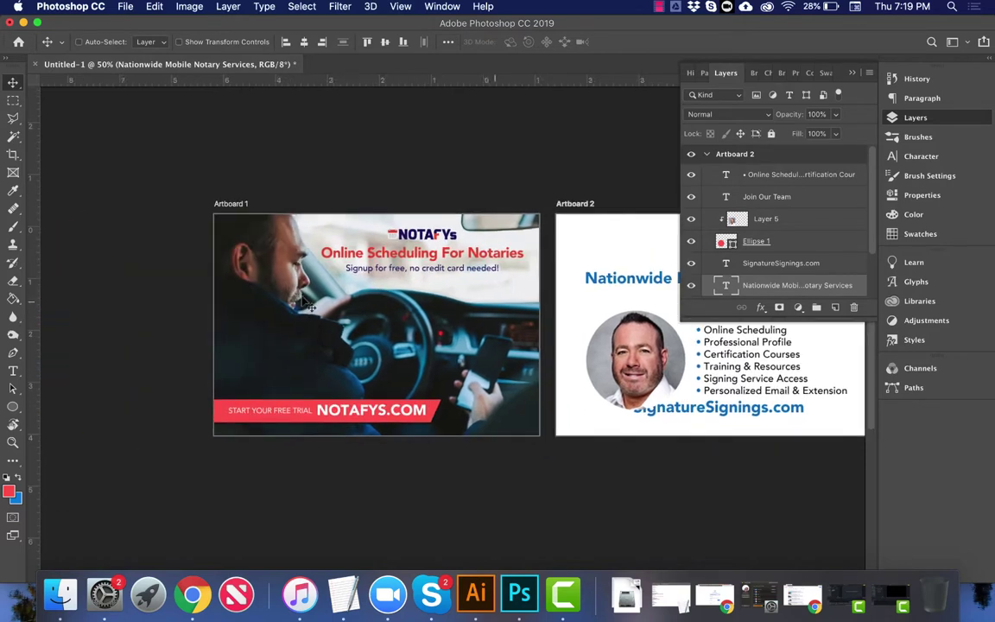
scroll(473, 221, right, 3)
scroll(474, 222, down, 1)
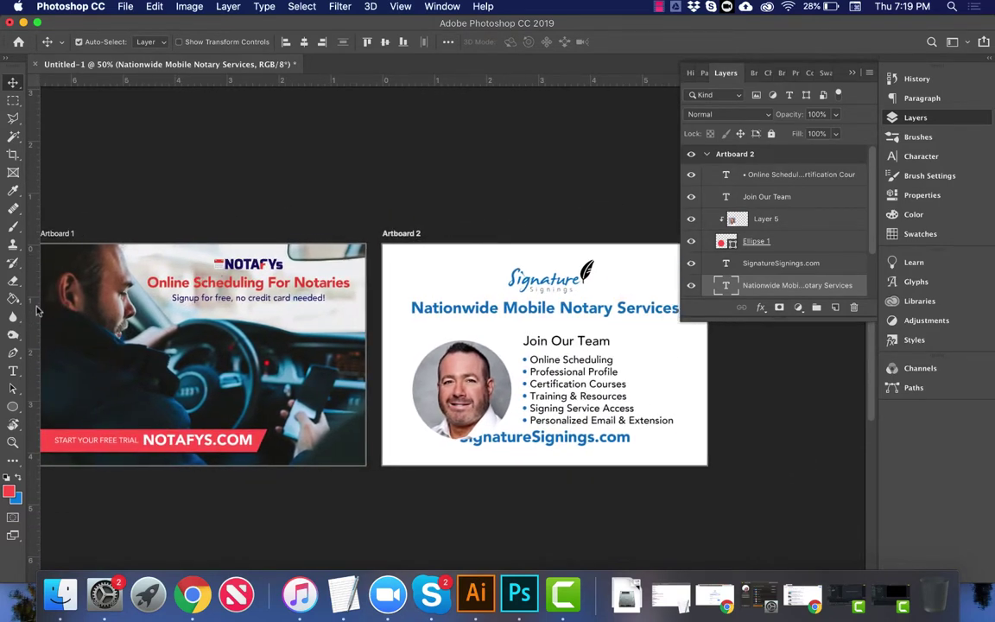
drag(36, 311, 396, 308)
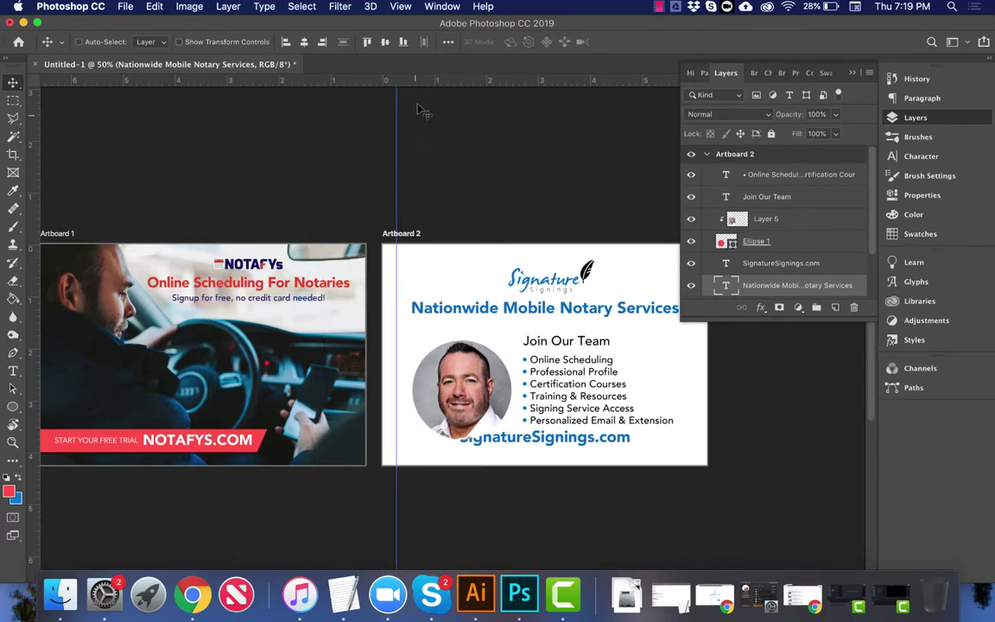
drag(382, 78, 433, 260)
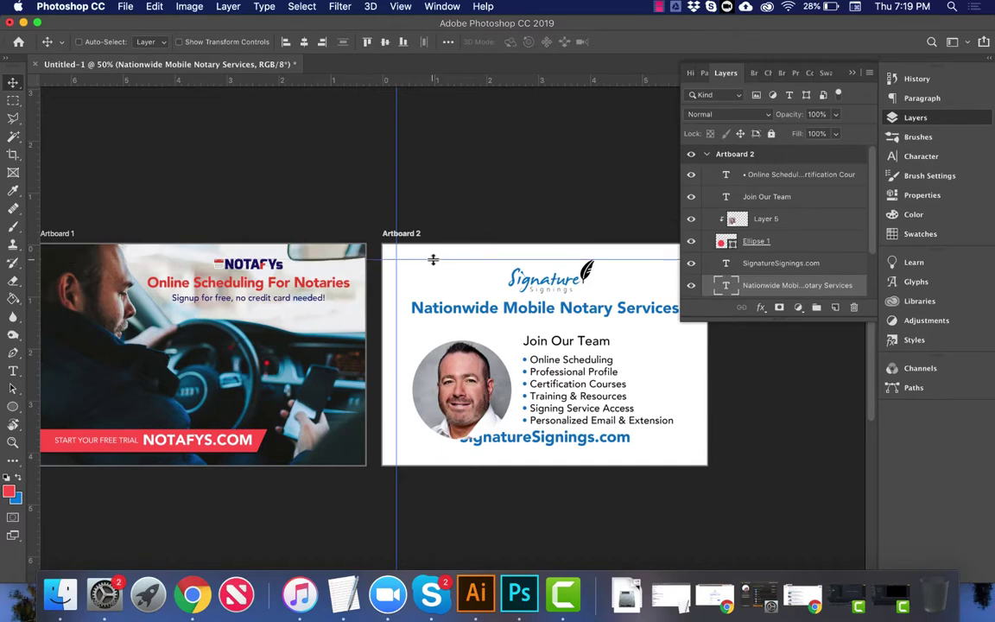
Step: Select the headshot Layer 5 with Ellipse 1 and nudge the circular headshot up two steps
right_click(521, 312)
click(523, 314)
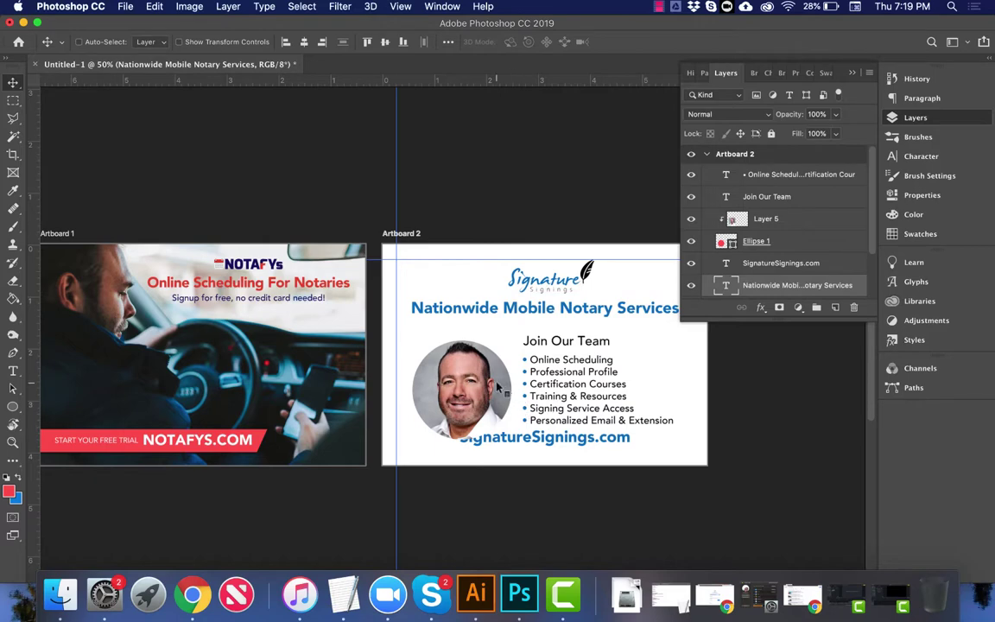
right_click(497, 386)
click(533, 388)
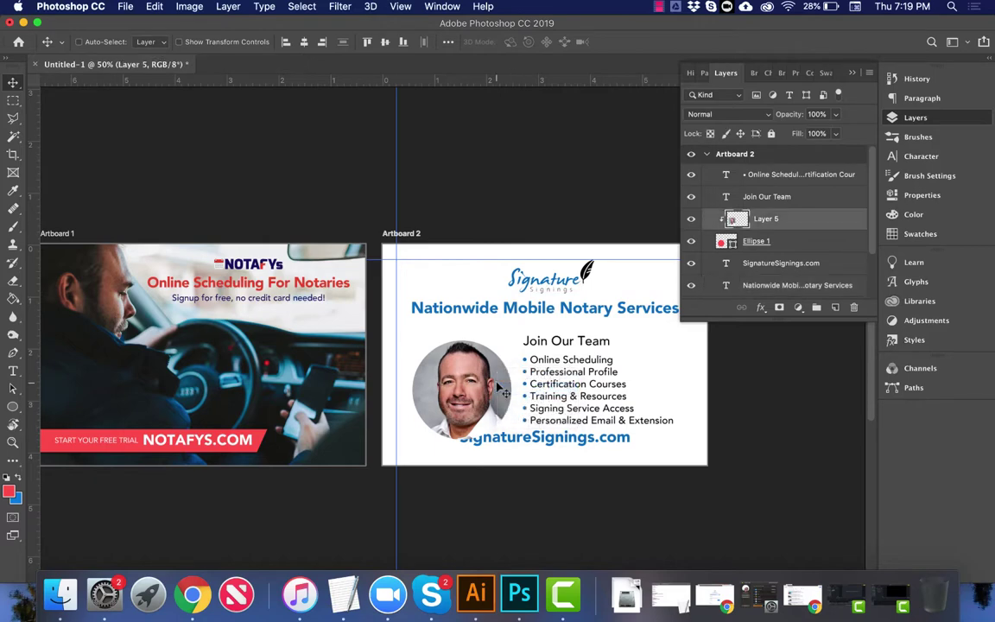
shift+click(780, 248)
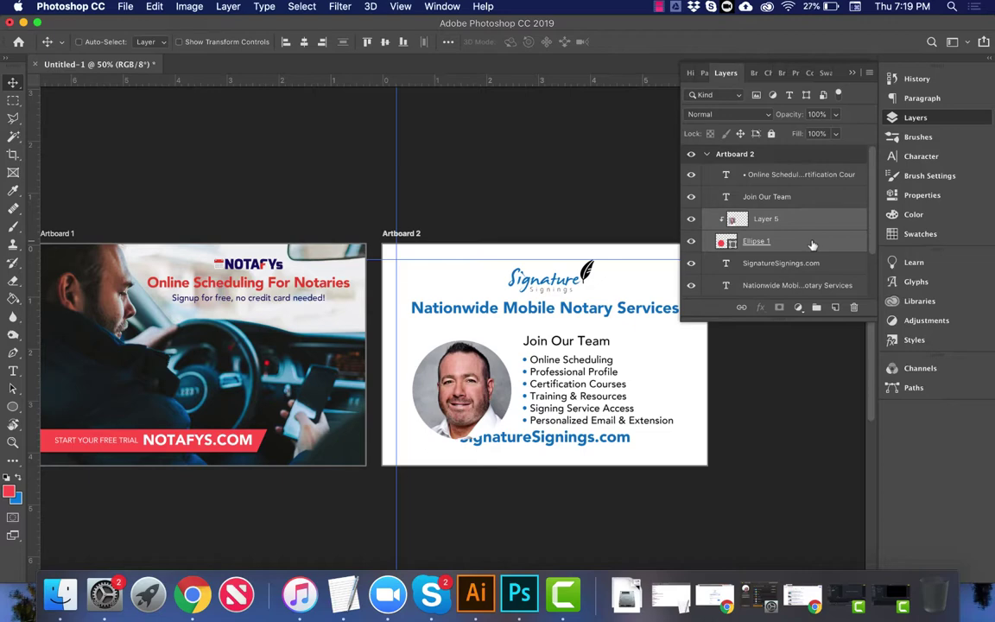
key(Up)
key(Up)
key(Up)
key(Up)
key(Up)
key(Up)
key(Up)
key(Up)
key(Up)
key(Up)
key(Up)
key(Up)
key(Up)
key(Up)
key(Up)
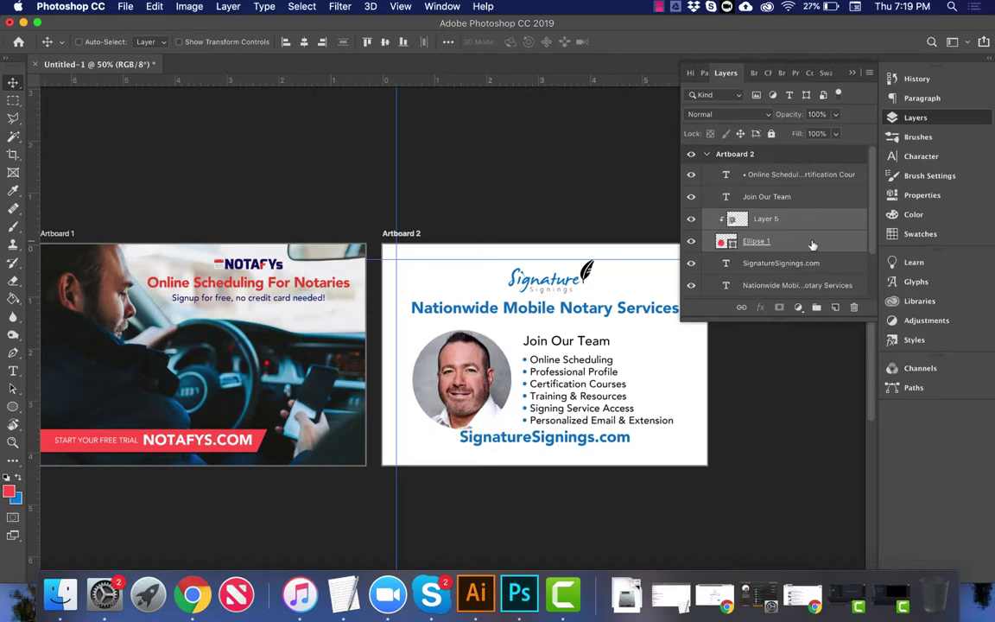
key(Up)
key(Up)
key(Up)
key(Up)
key(Up)
key(Up)
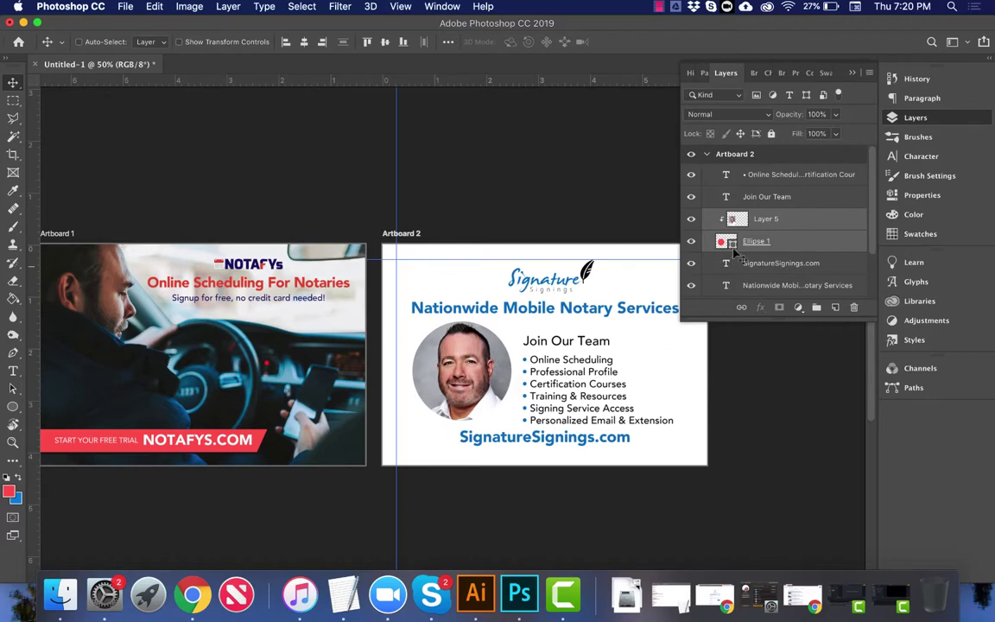
Step: Select the Join Our Team heading and bullet list and nudge them slightly higher
click(775, 197)
shift+click(774, 176)
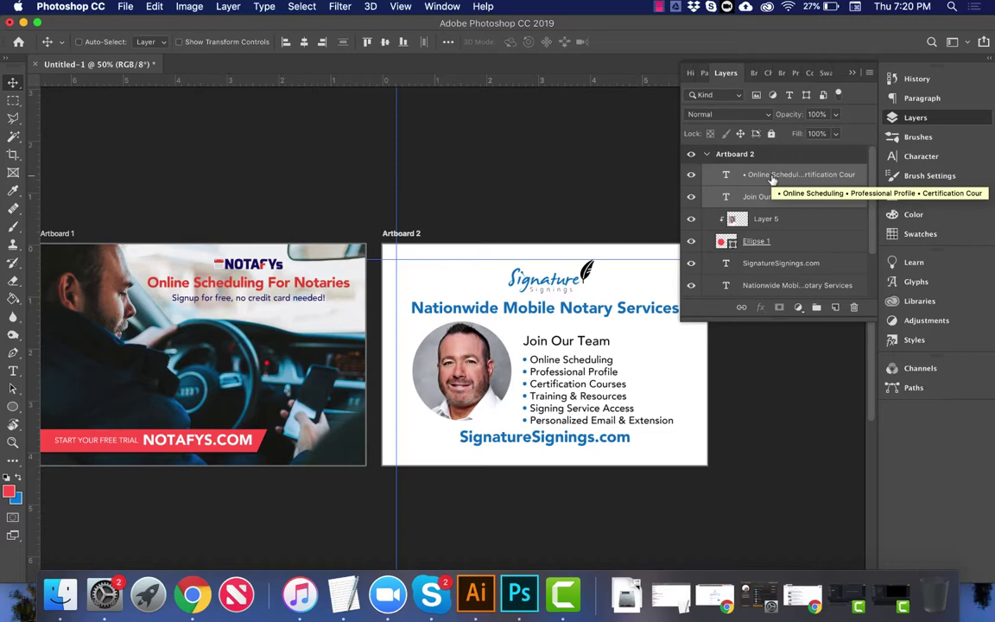
key(Up)
key(Up)
key(Up)
key(Up)
key(Up)
key(Up)
key(Up)
key(Up)
key(Up)
key(Up)
key(Up)
key(Up)
key(Up)
key(Up)
key(Up)
key(Up)
key(Up)
key(Up)
key(Up)
key(Up)
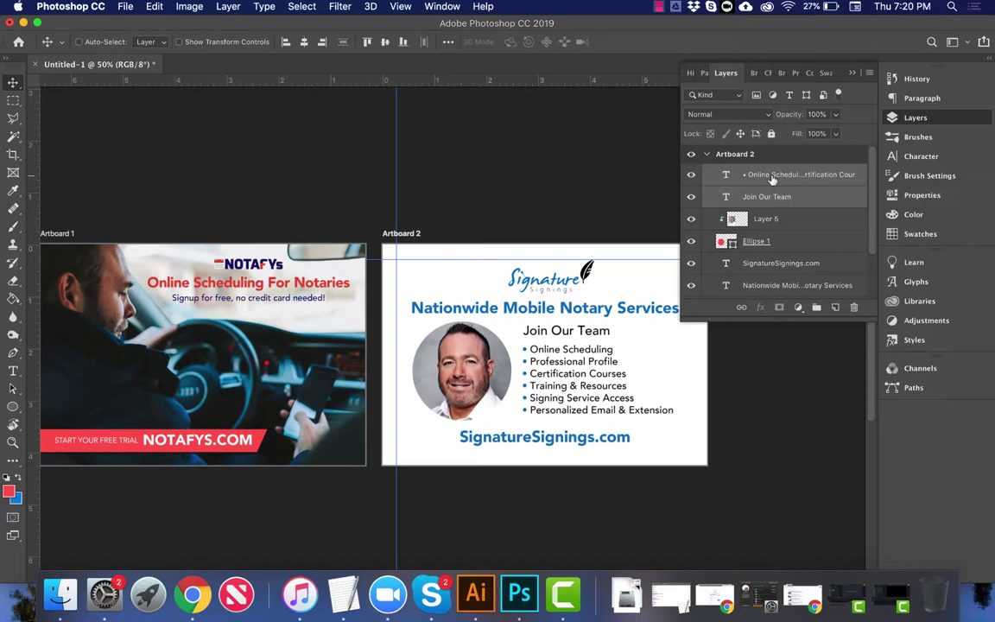
key(Down)
key(Down)
key(Down)
key(Down)
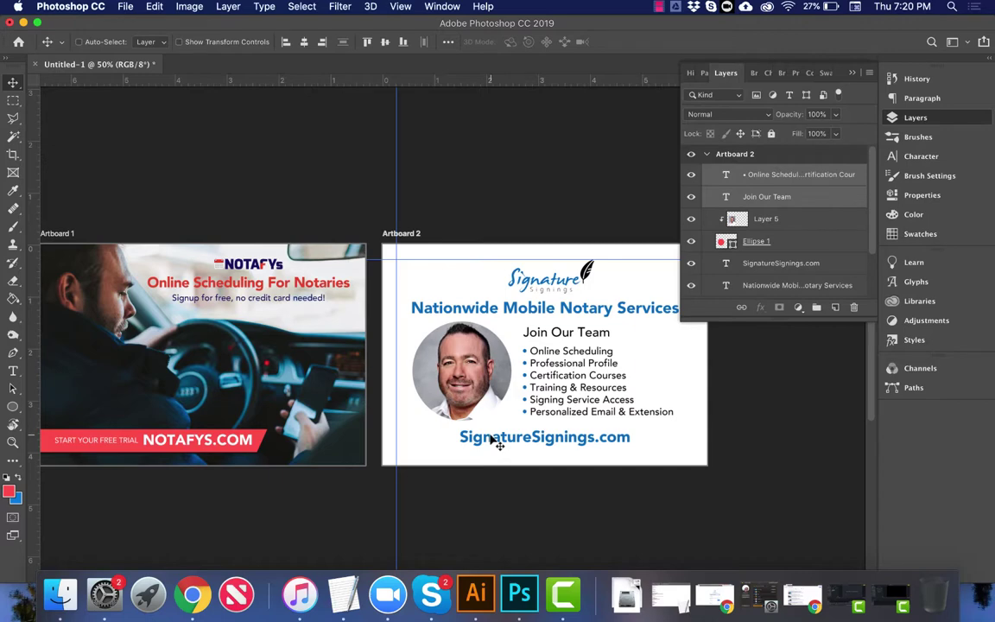
Step: Add 'Visit' to the start of the footer text
key(t)
click(462, 437)
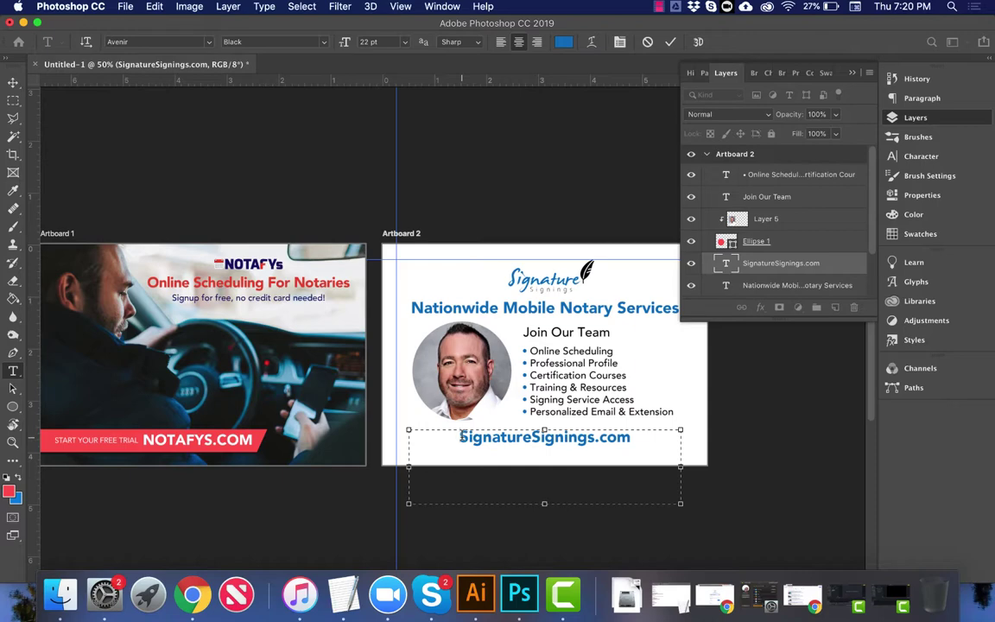
text(Visit)
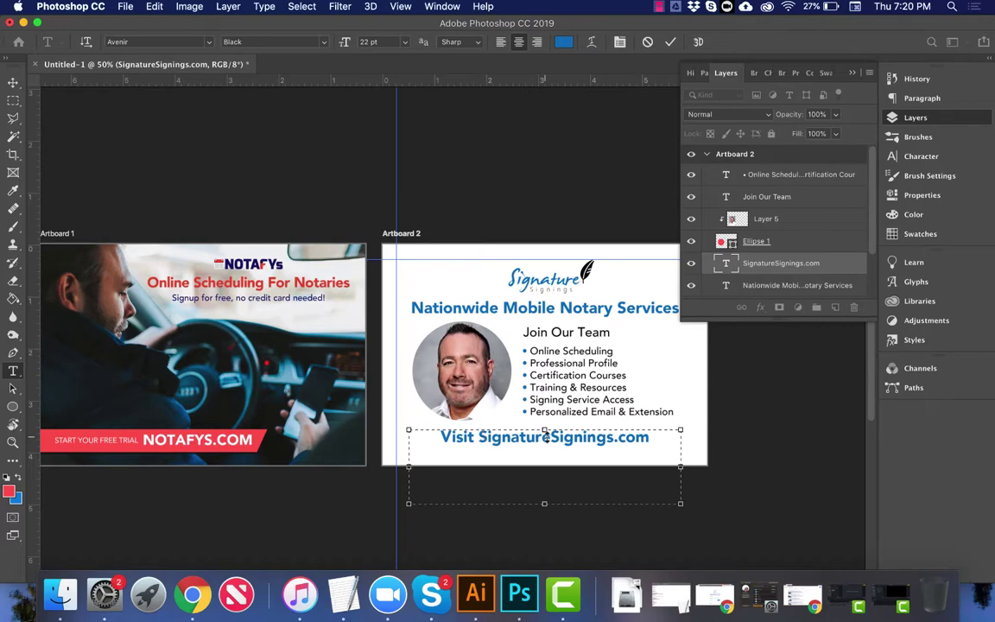
Step: Set 'Signings' in the footer to Avenir Roman in the grey sampled from the logo
drag(548, 436, 616, 437)
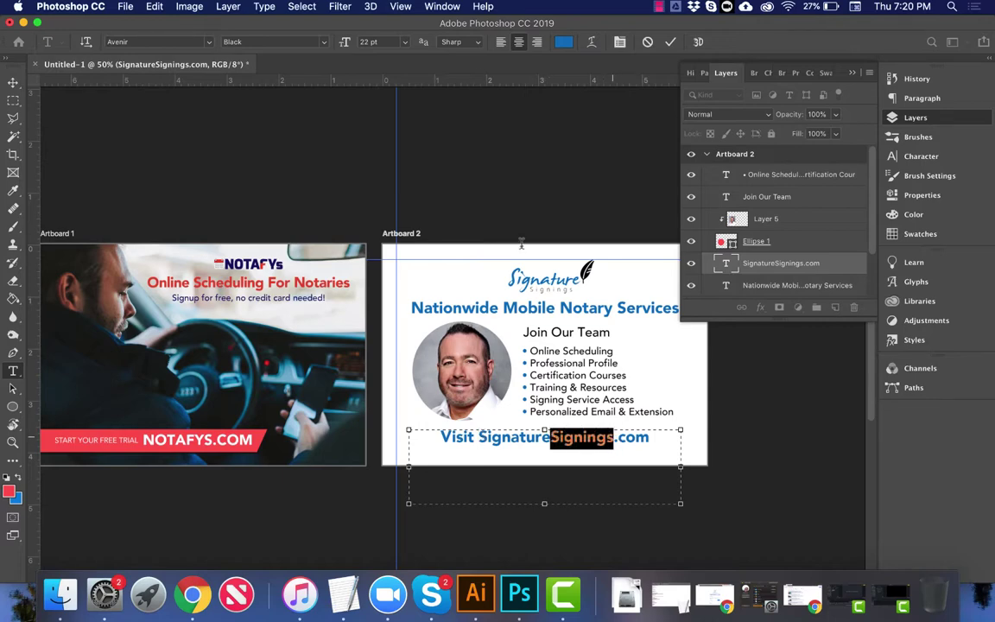
click(326, 41)
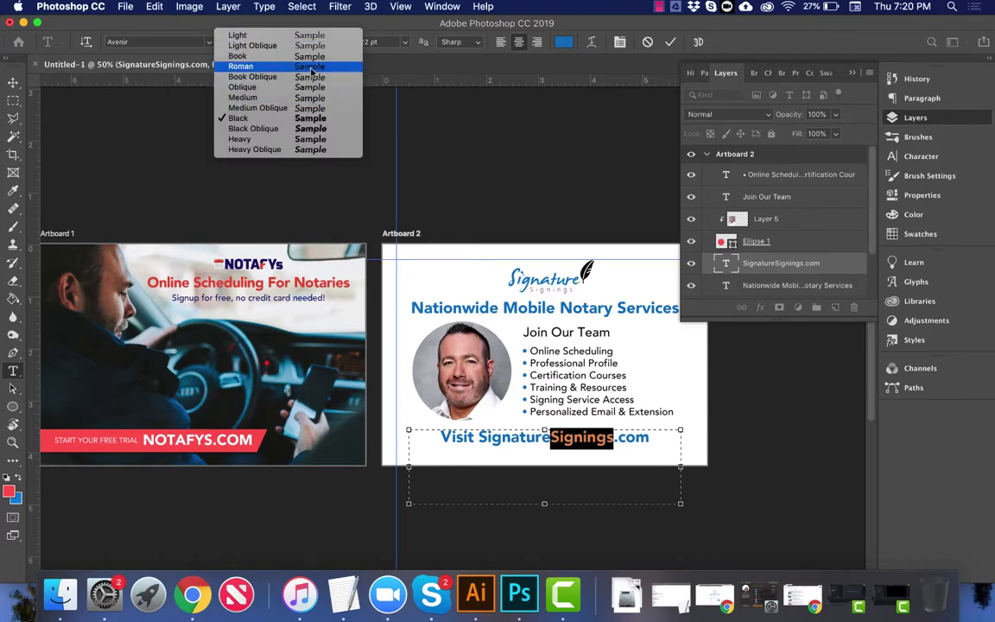
click(311, 68)
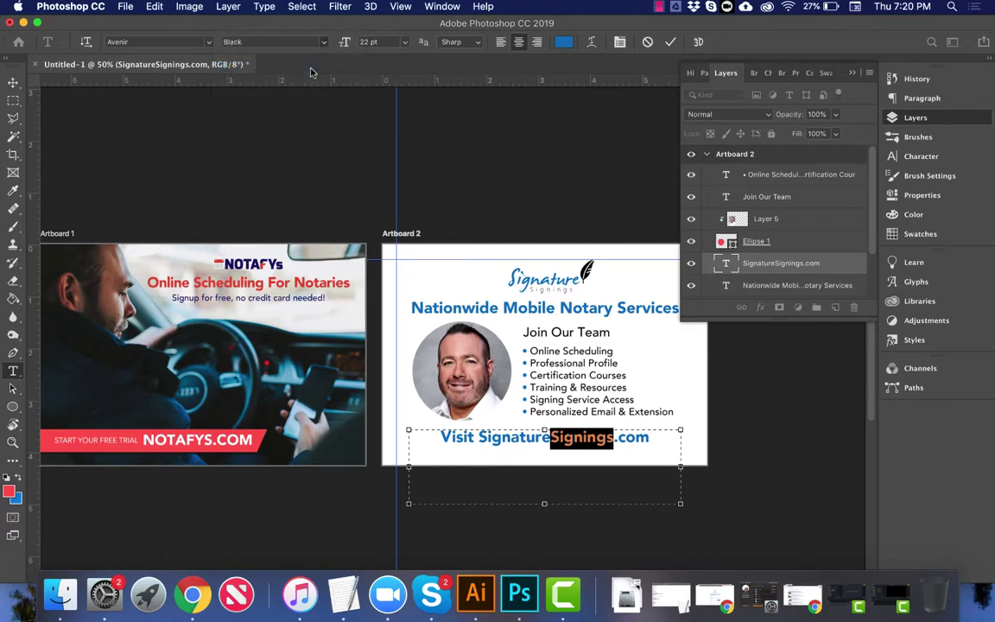
click(563, 43)
scroll(538, 323, up, 5)
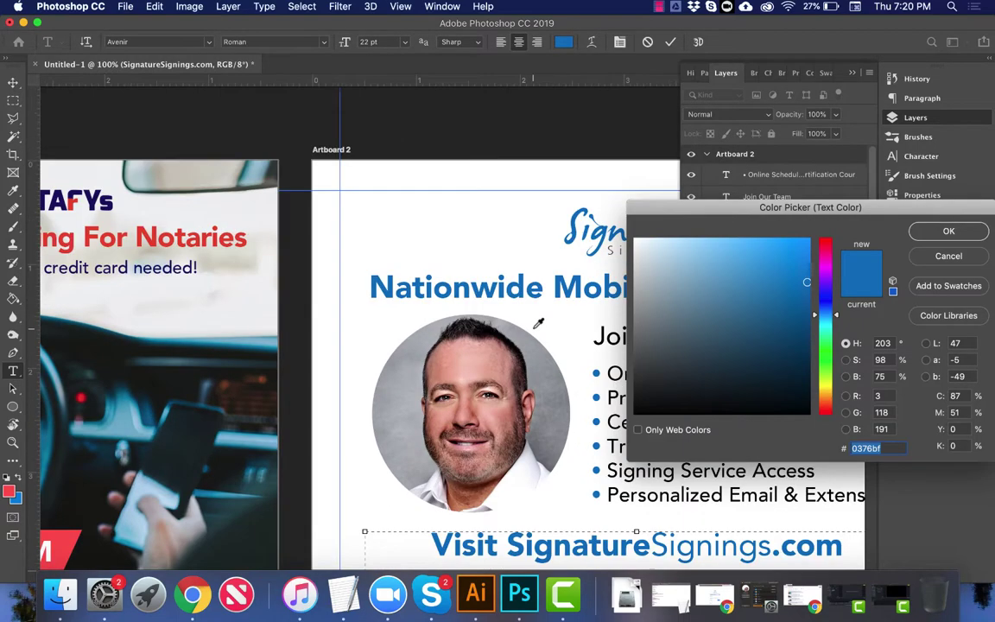
scroll(538, 323, right, 5)
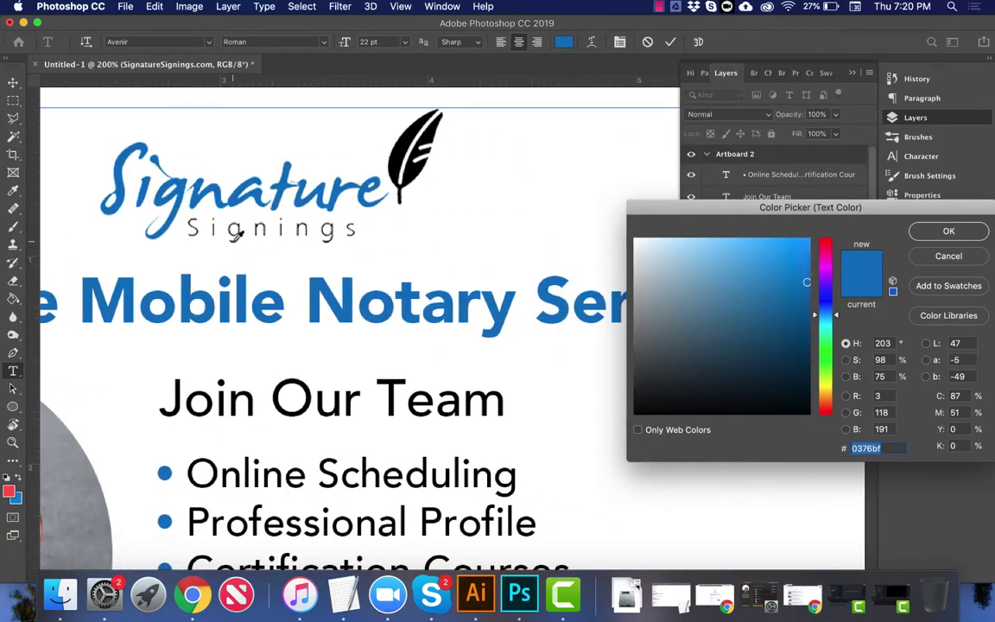
click(232, 238)
key(Return)
key(super+minus)
key(super+minus)
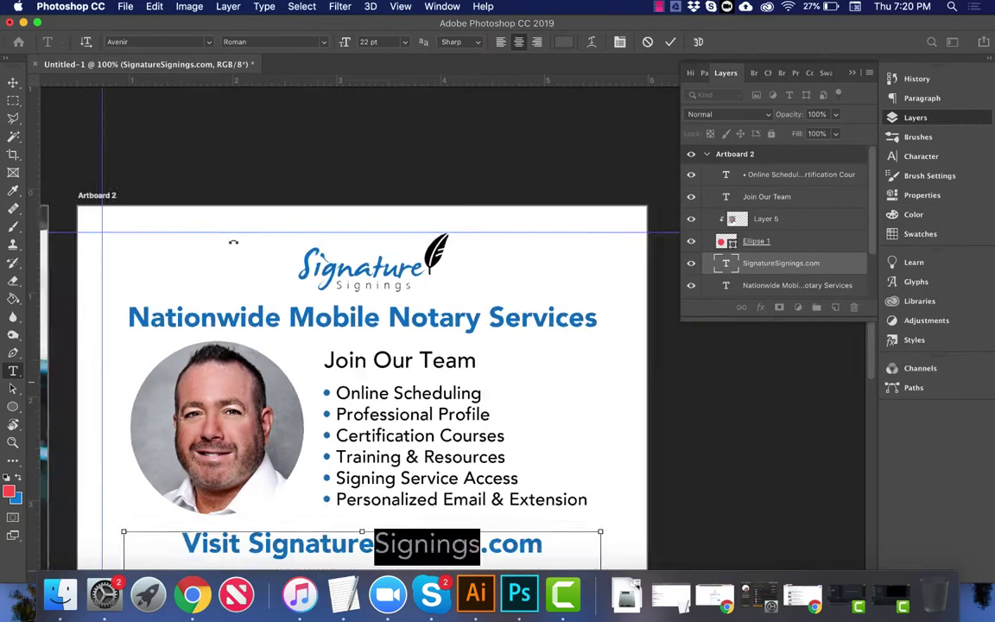
click(14, 83)
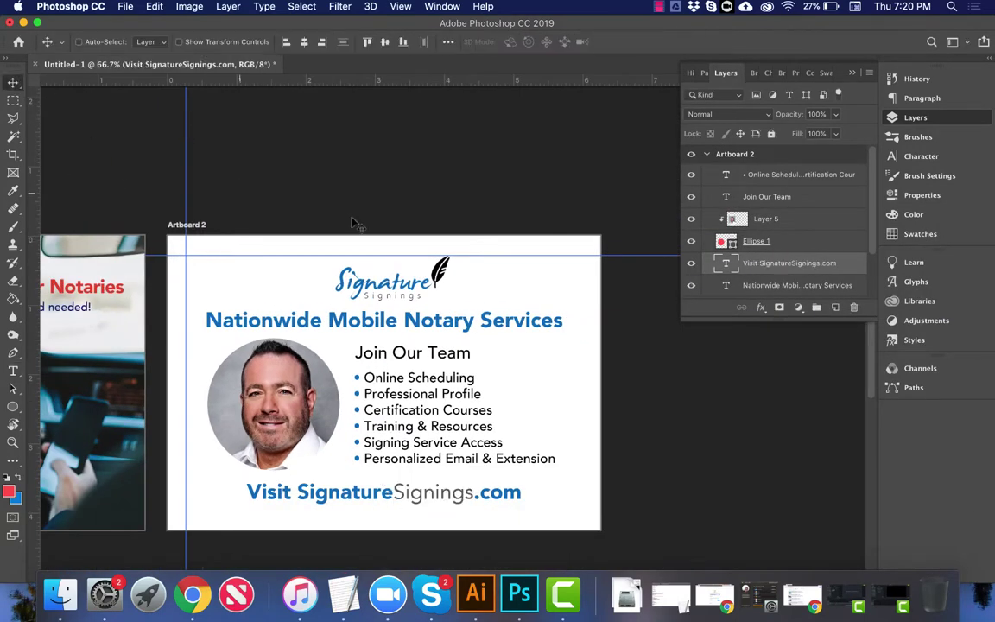
Step: Collapse the Layers panel and hide the guides with Cmd+;
scroll(354, 224, down, 5)
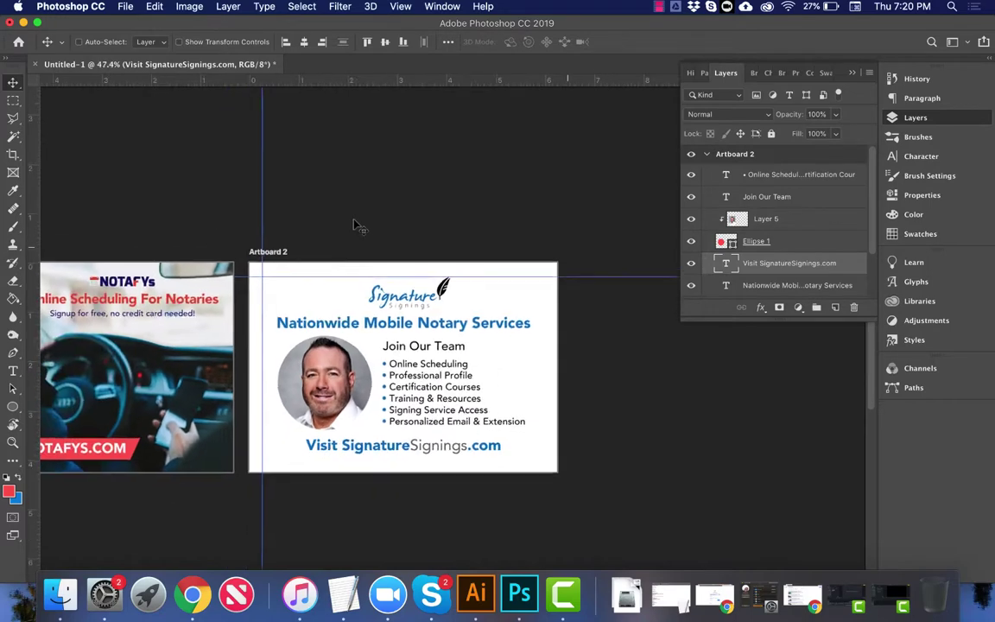
scroll(354, 225, left, 5)
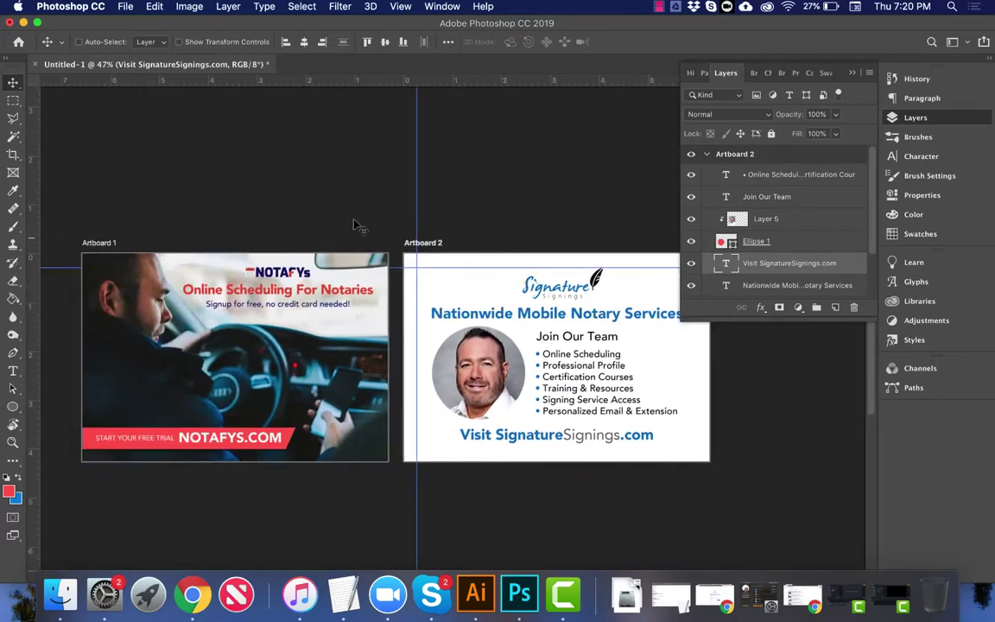
click(853, 70)
key(super+semicolon)
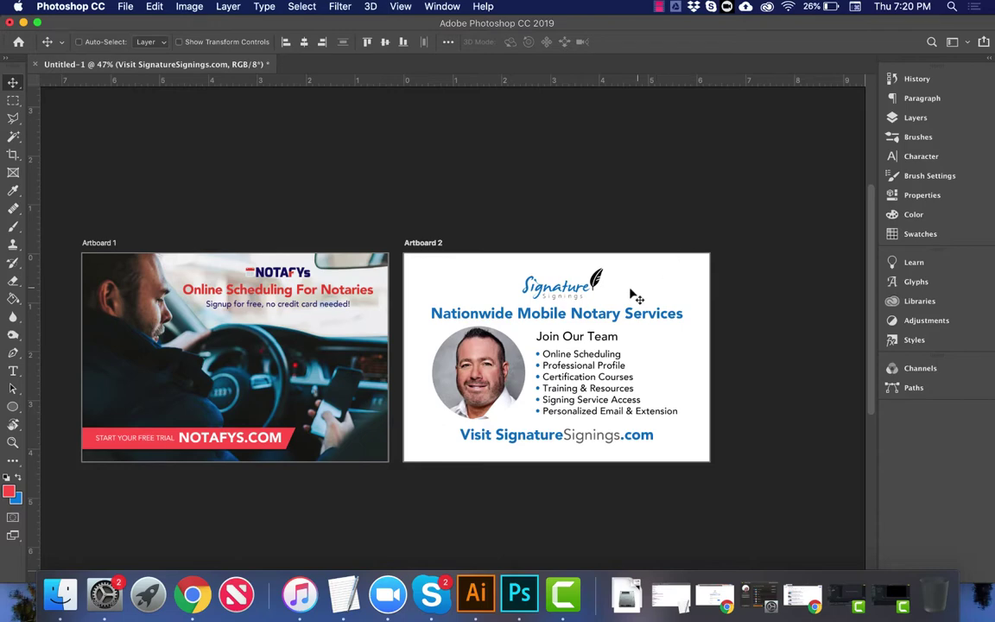
Step: In Chrome's signaturesignings.com tab, inspect the Nationwide Mobile Notary Services heading with developer tools
click(185, 600)
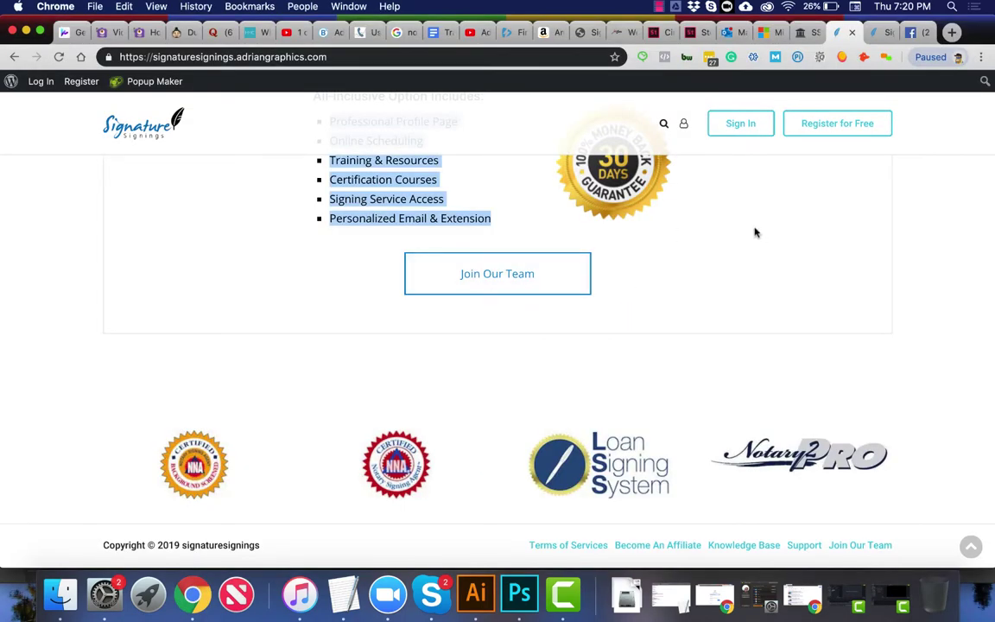
scroll(753, 231, up, 5)
click(871, 31)
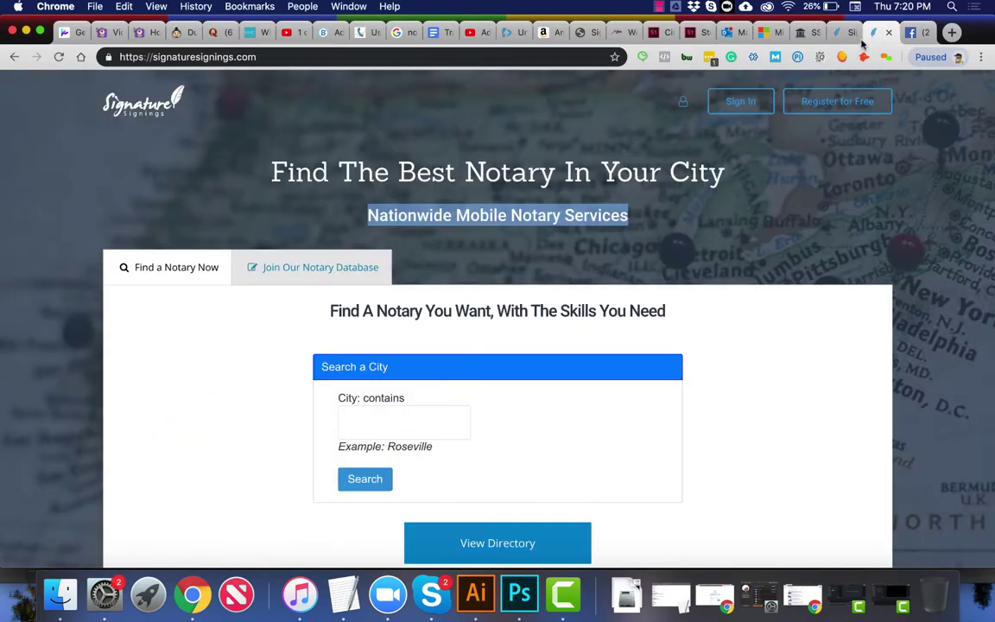
right_click(771, 217)
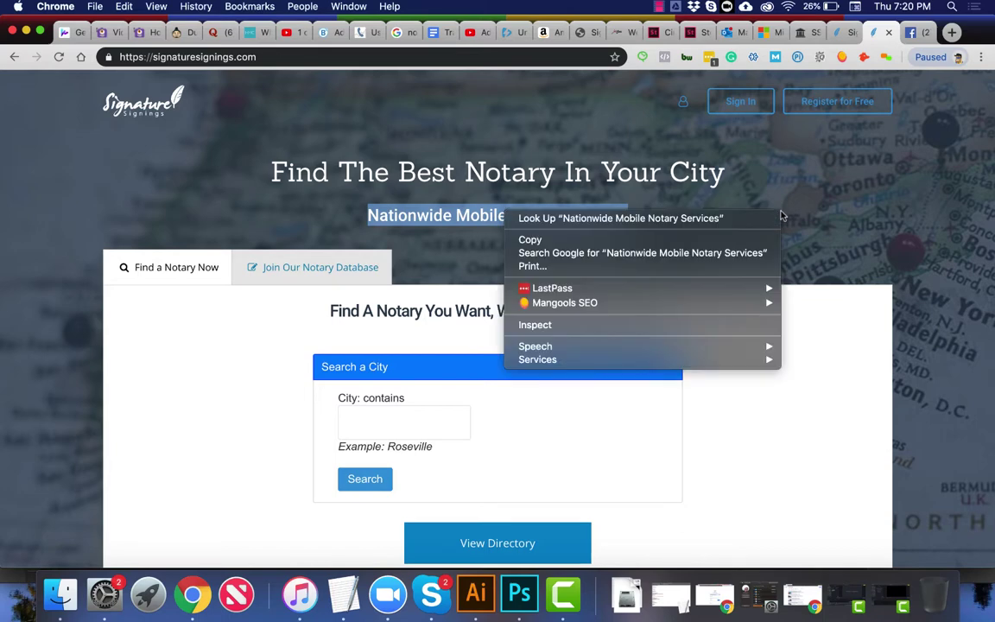
click(698, 330)
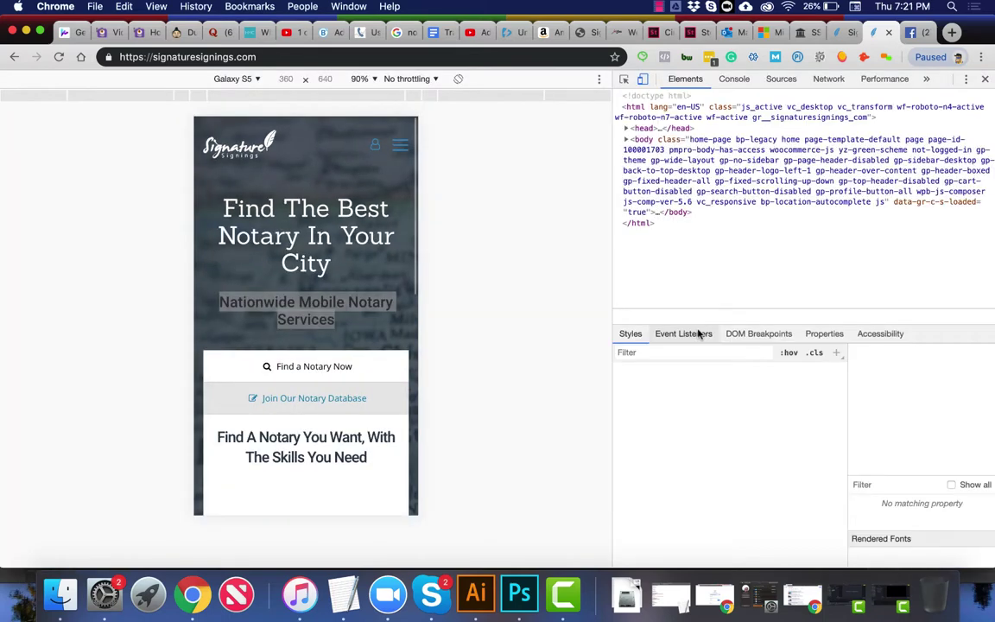
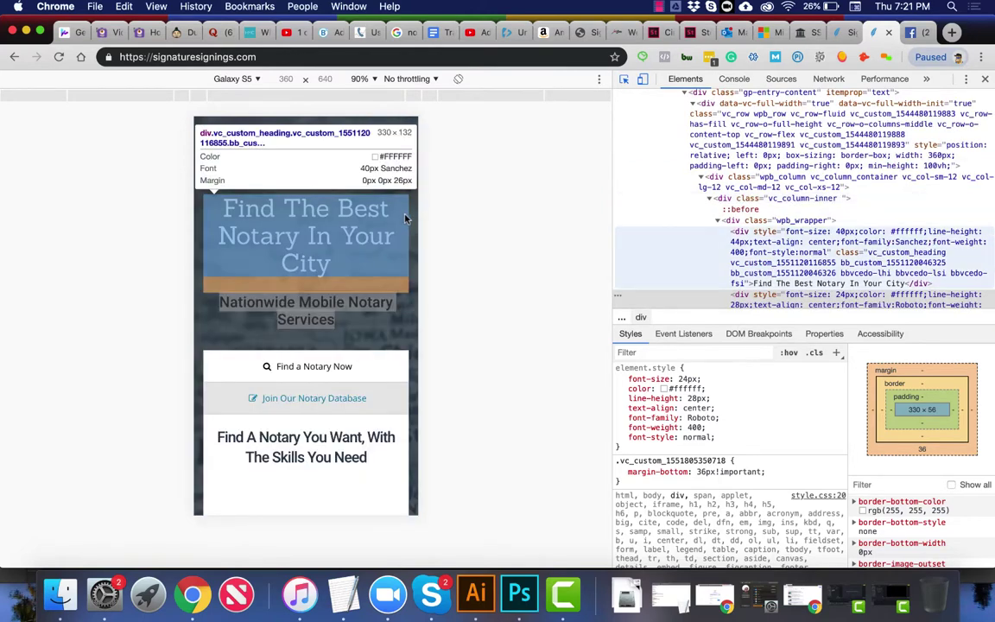
Step: Select the hero column element, then expand gp-standard-header and its gp-container in the element tree
click(414, 199)
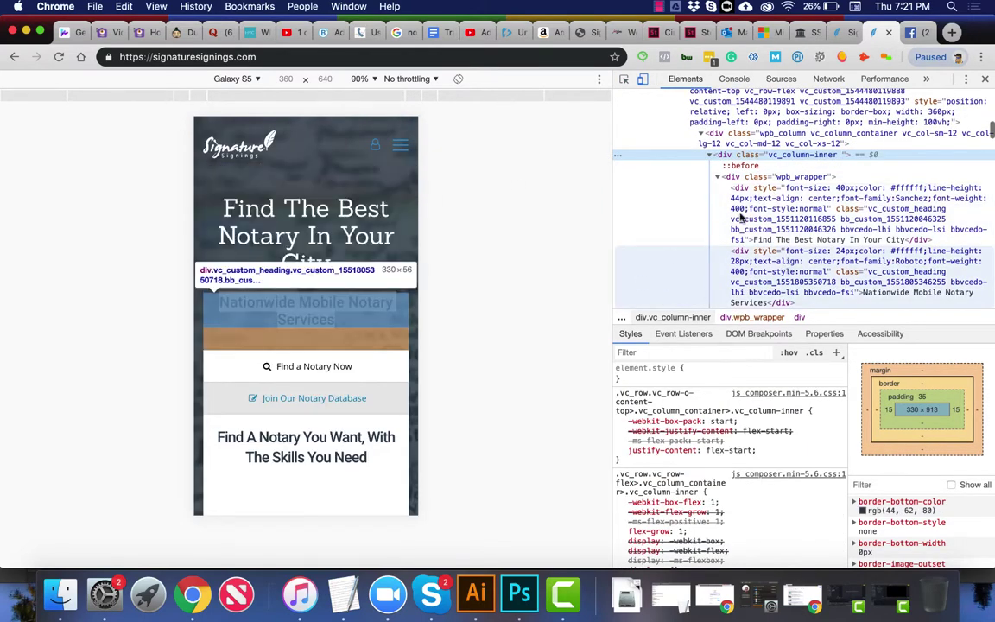
scroll(740, 219, up, 5)
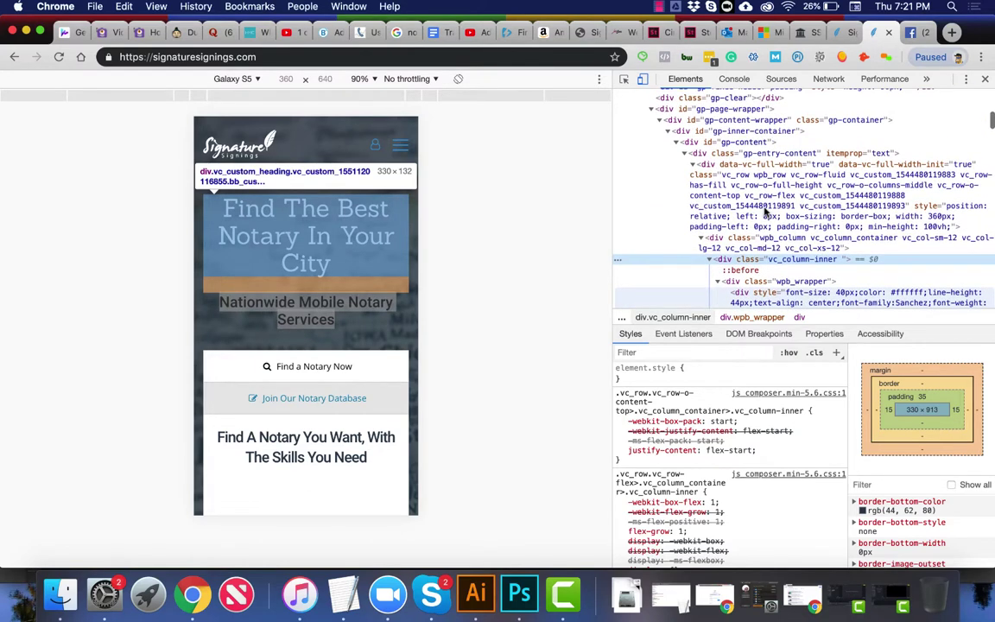
scroll(763, 197, up, 3)
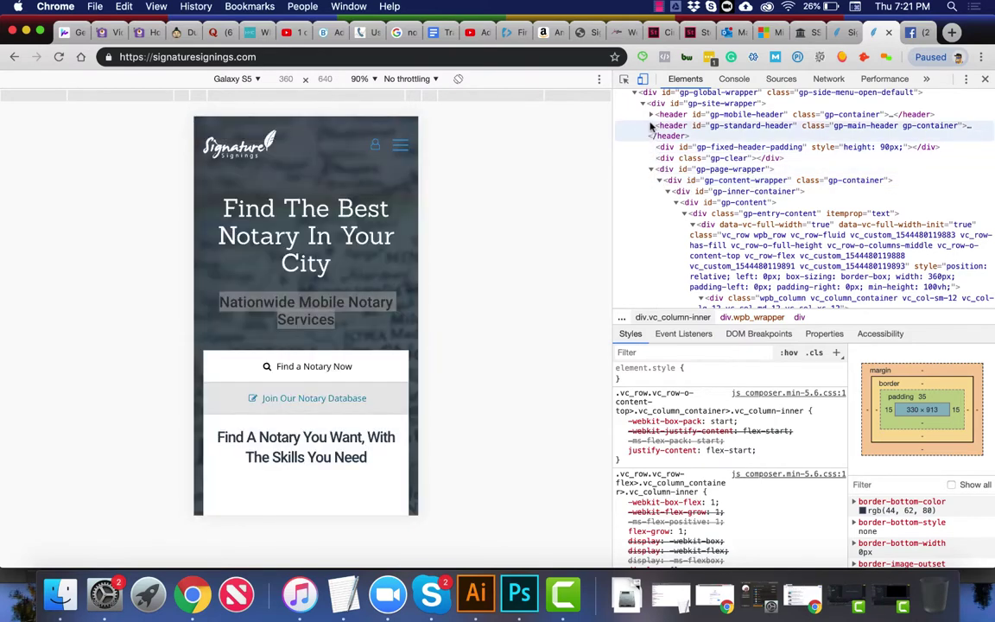
click(651, 125)
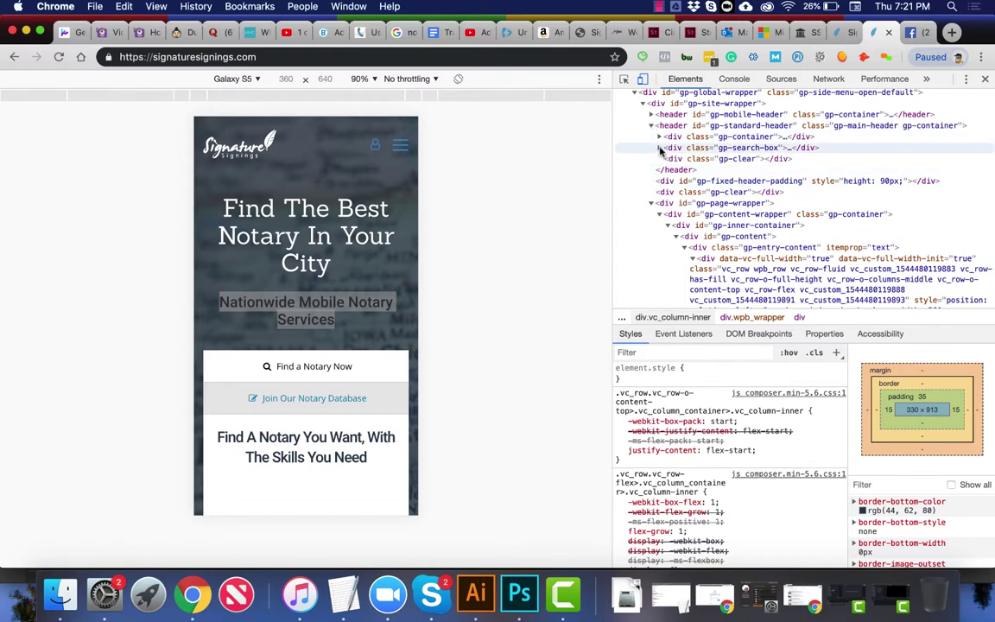
click(659, 136)
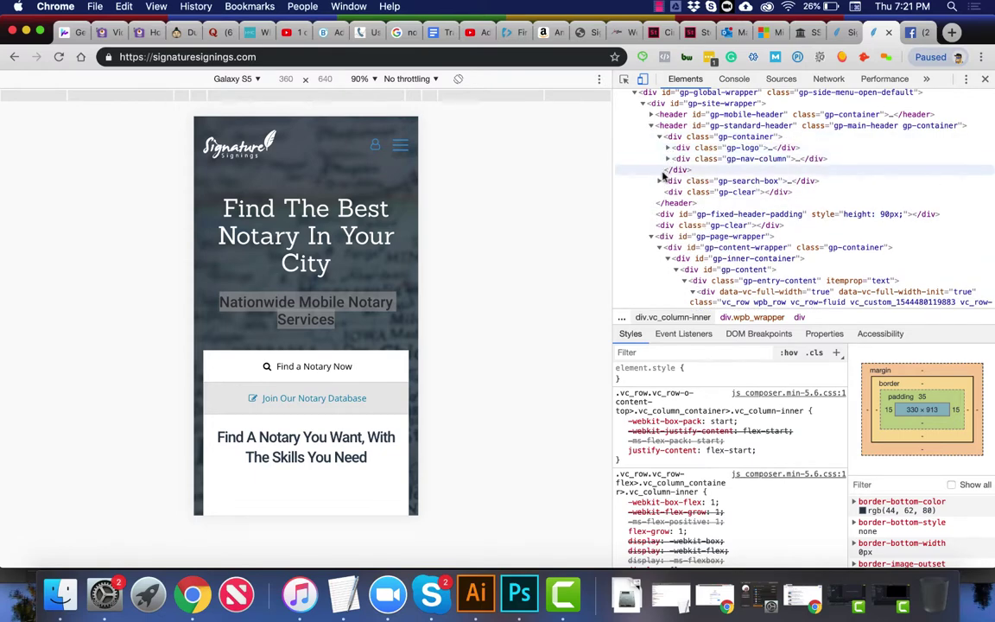
Step: Scroll through the DOM tree and Styles pane to inspect the inherited :root colour variables
scroll(656, 199, down, 1)
scroll(657, 206, down, 5)
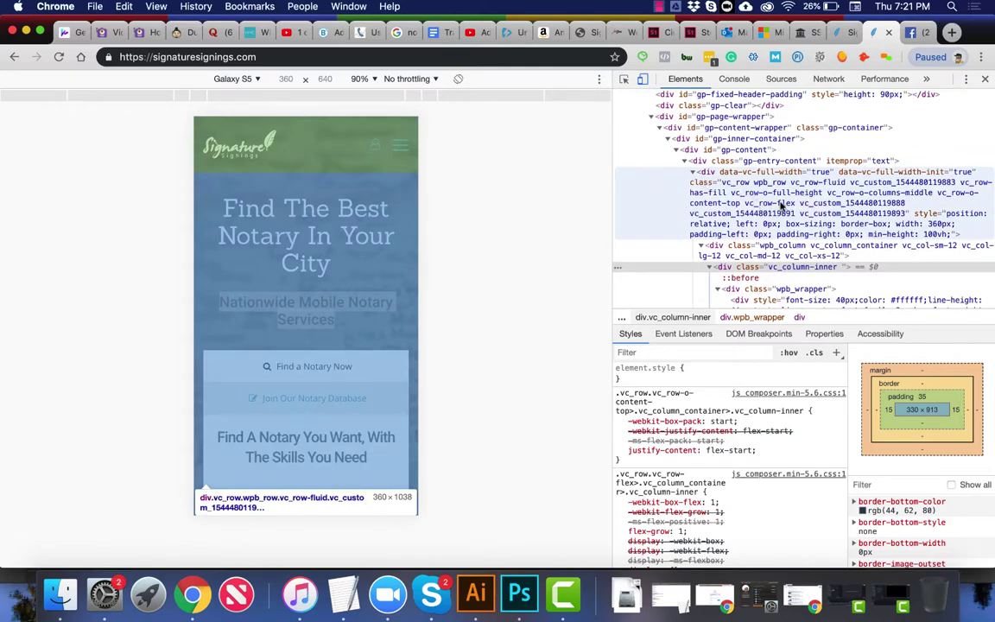
scroll(781, 205, down, 5)
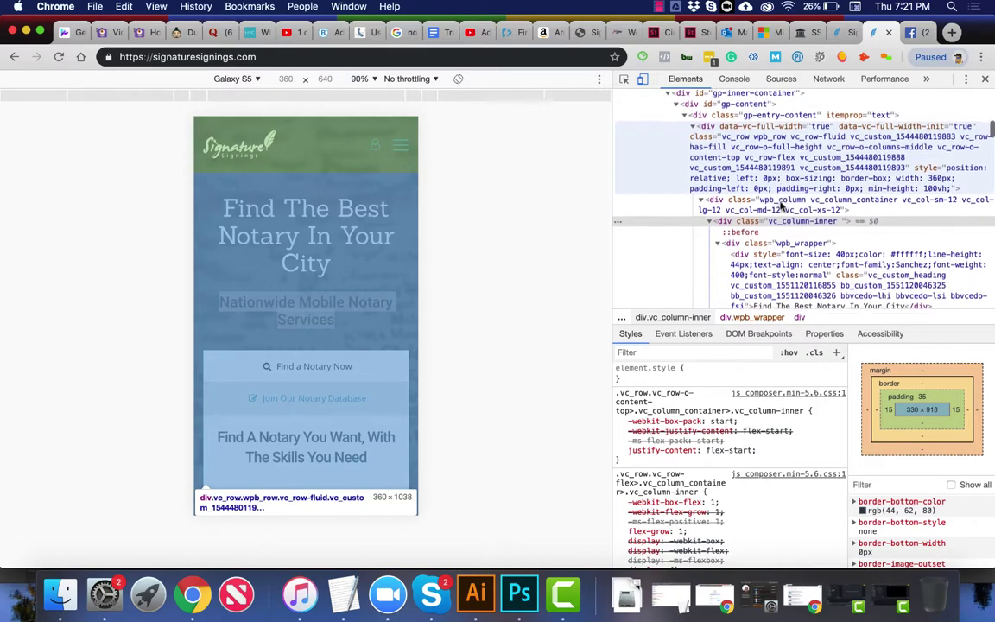
scroll(780, 205, down, 4)
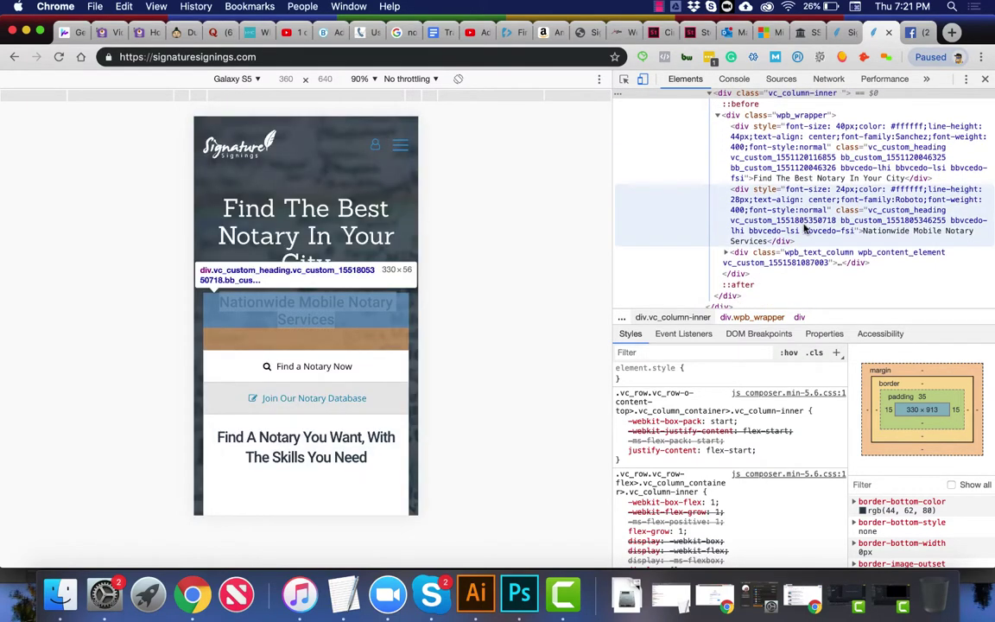
scroll(800, 220, down, 4)
scroll(803, 229, down, 10)
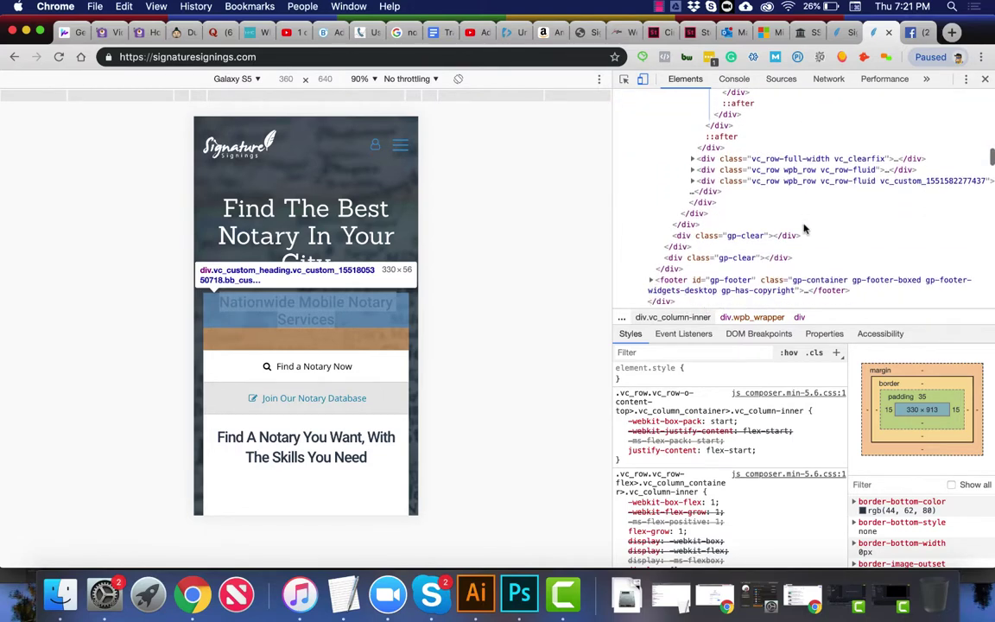
scroll(803, 229, down, 7)
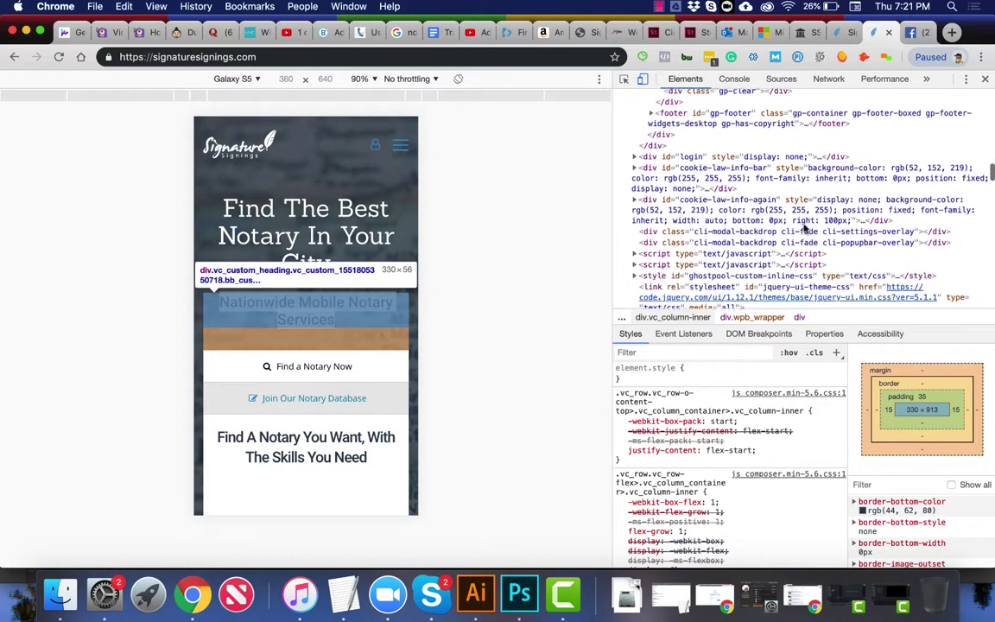
scroll(803, 229, down, 5)
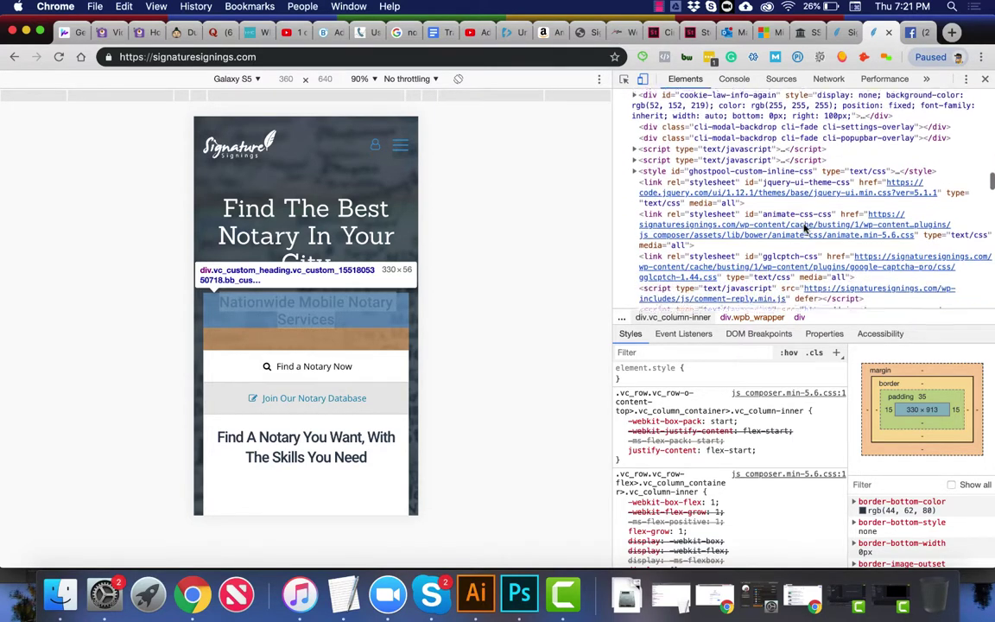
scroll(803, 229, down, 9)
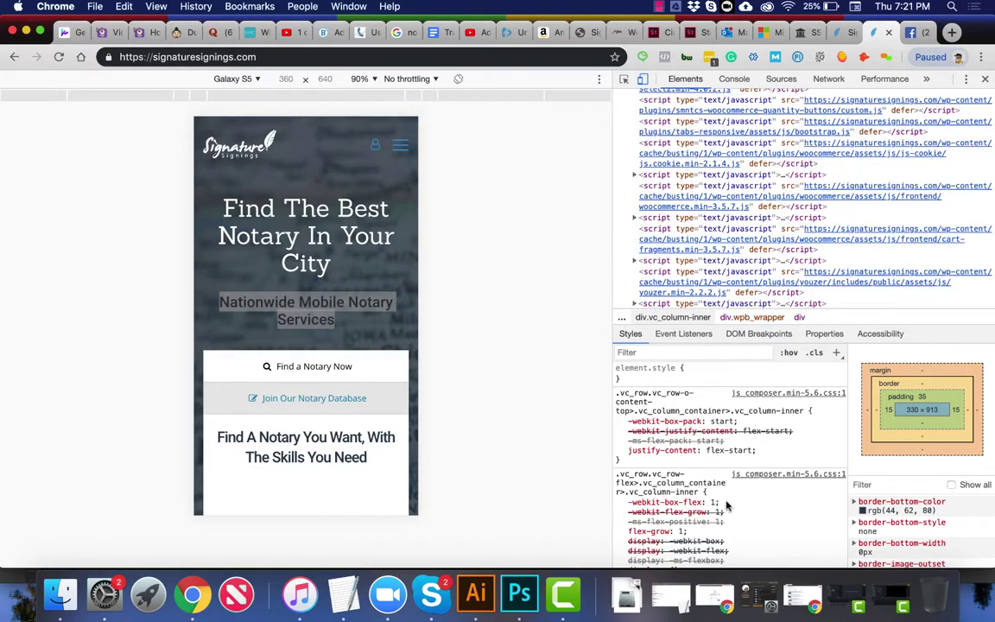
scroll(691, 505, down, 10)
scroll(733, 505, down, 15)
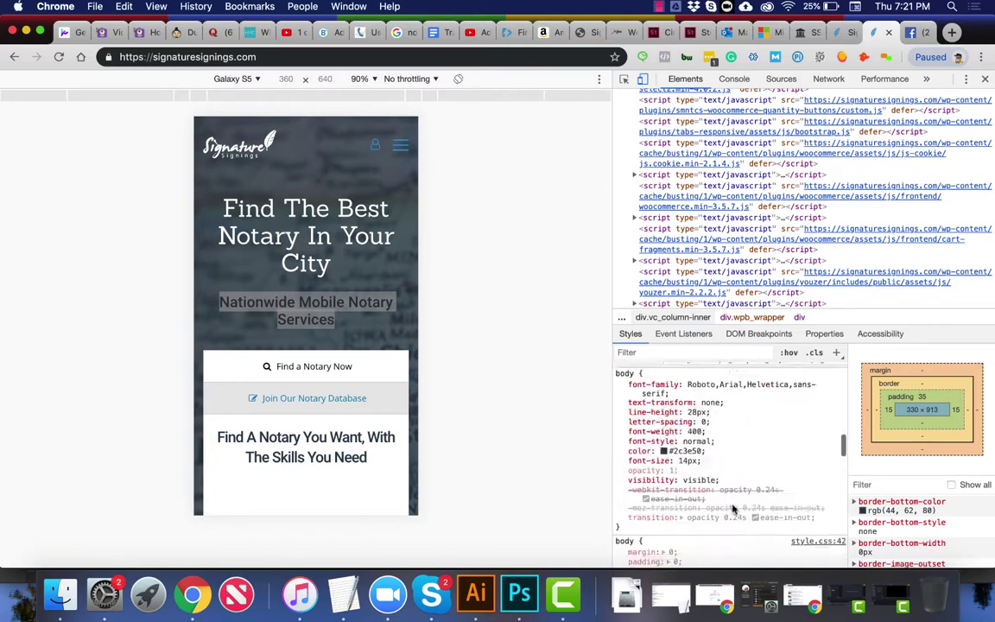
scroll(732, 510, down, 10)
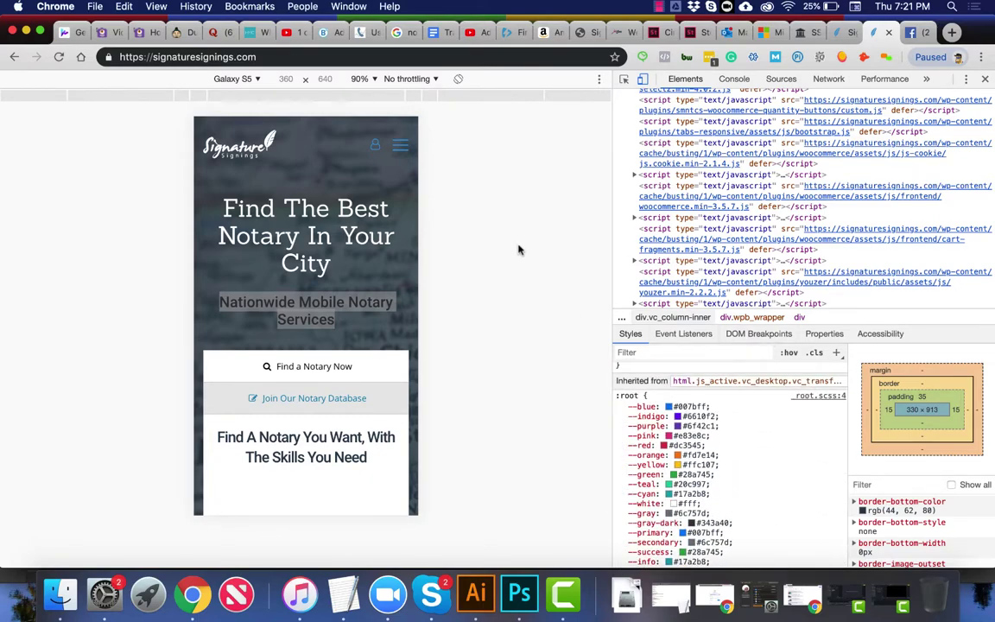
Step: Close DevTools and show the signaturesignings.com homepage source with View Page Source
key(super+alt+i)
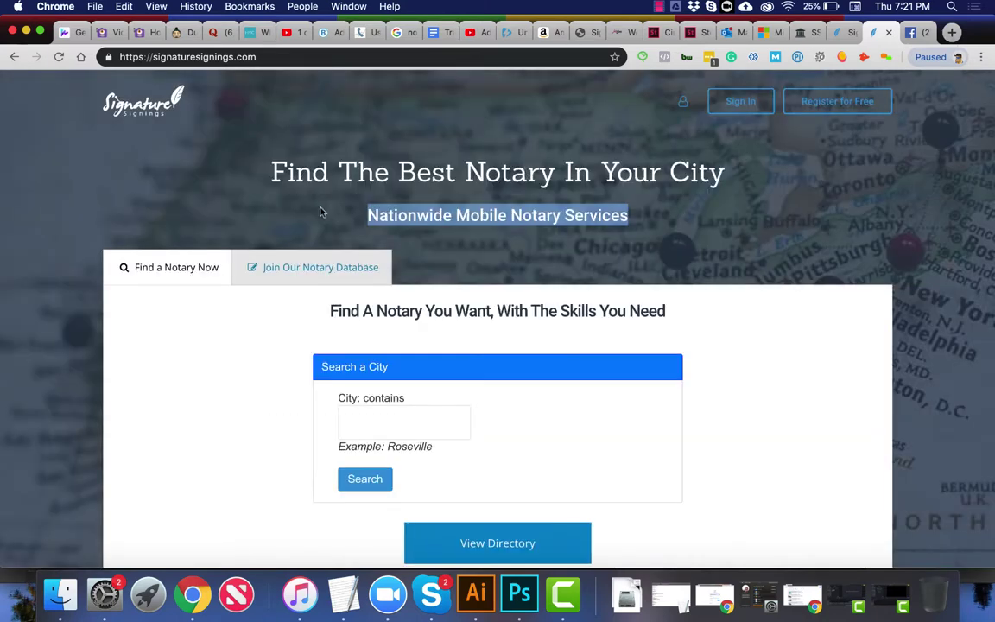
right_click(128, 208)
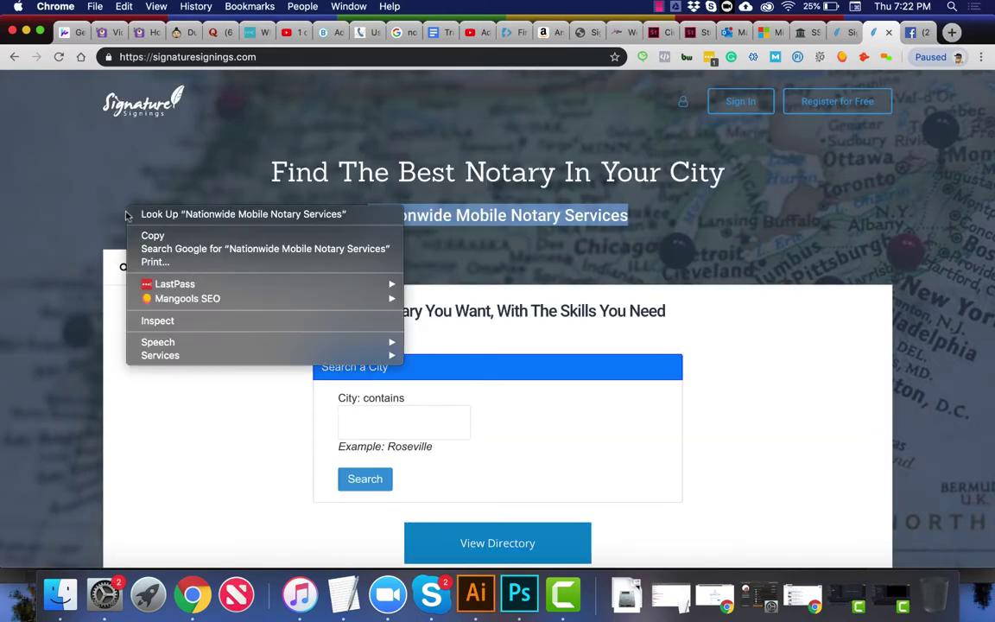
click(151, 322)
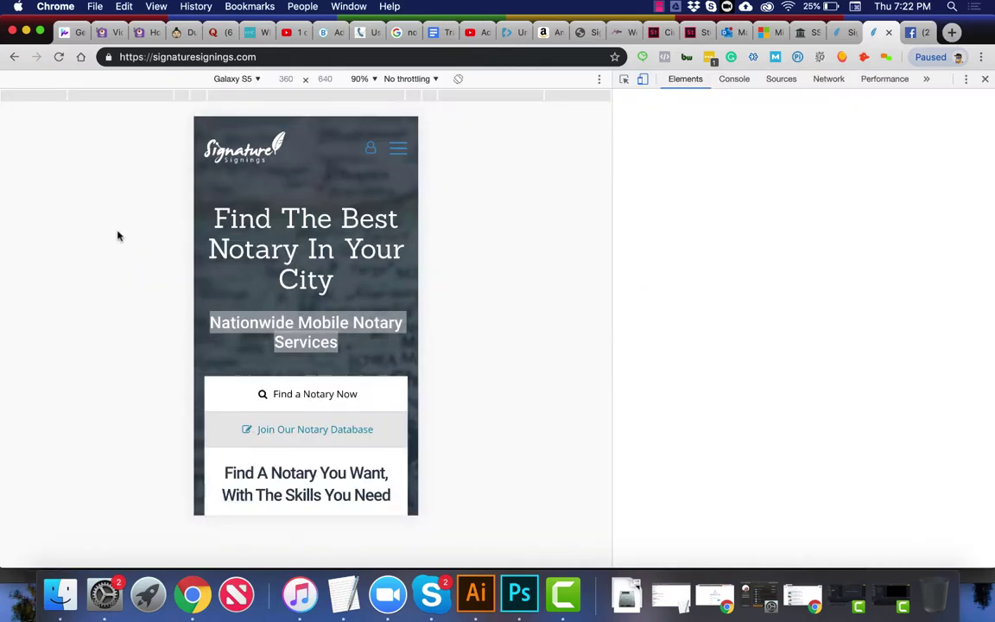
click(986, 78)
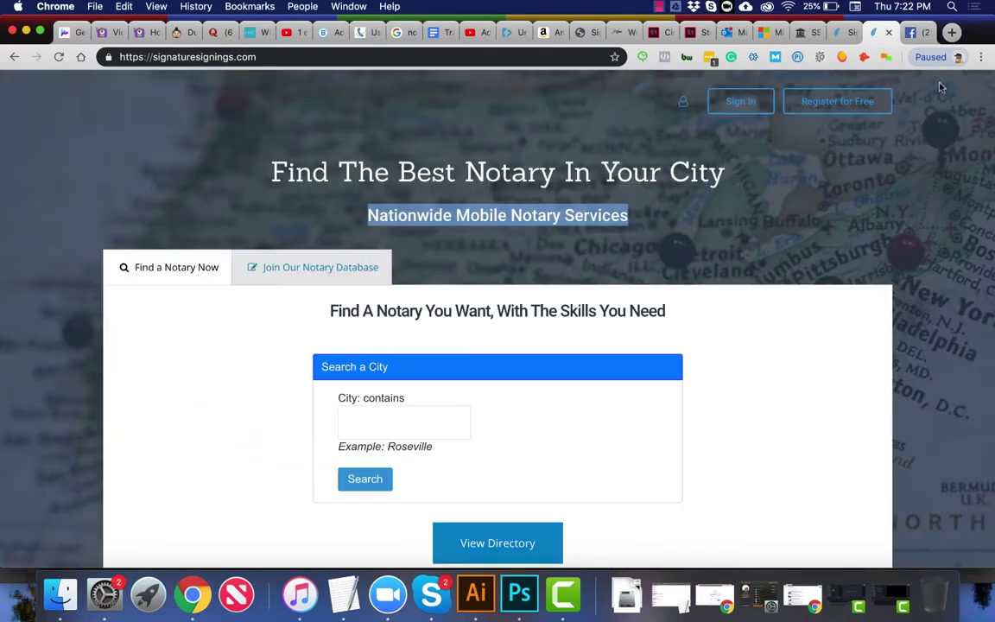
right_click(893, 180)
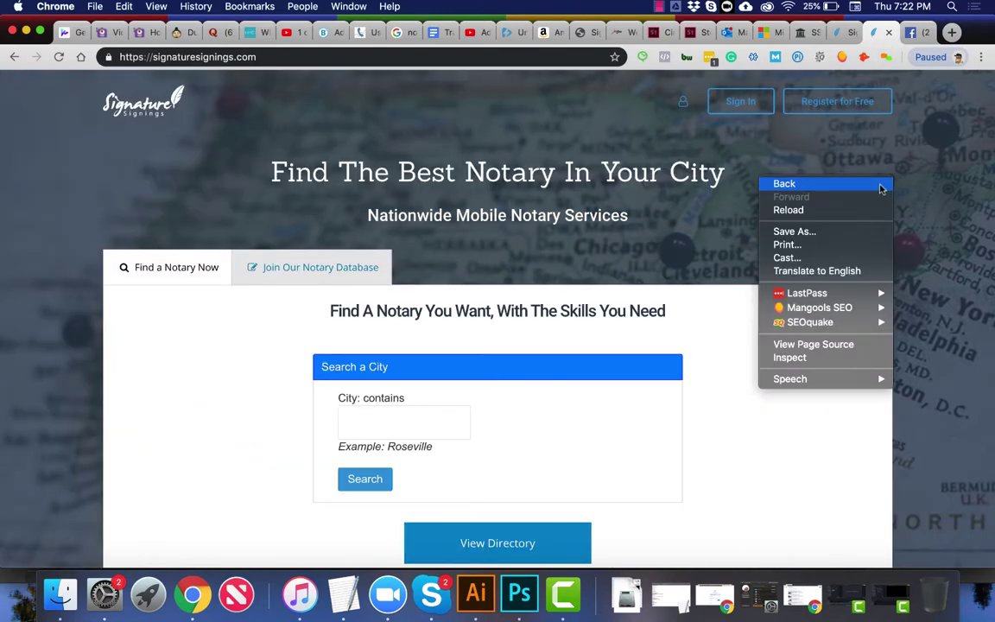
click(799, 346)
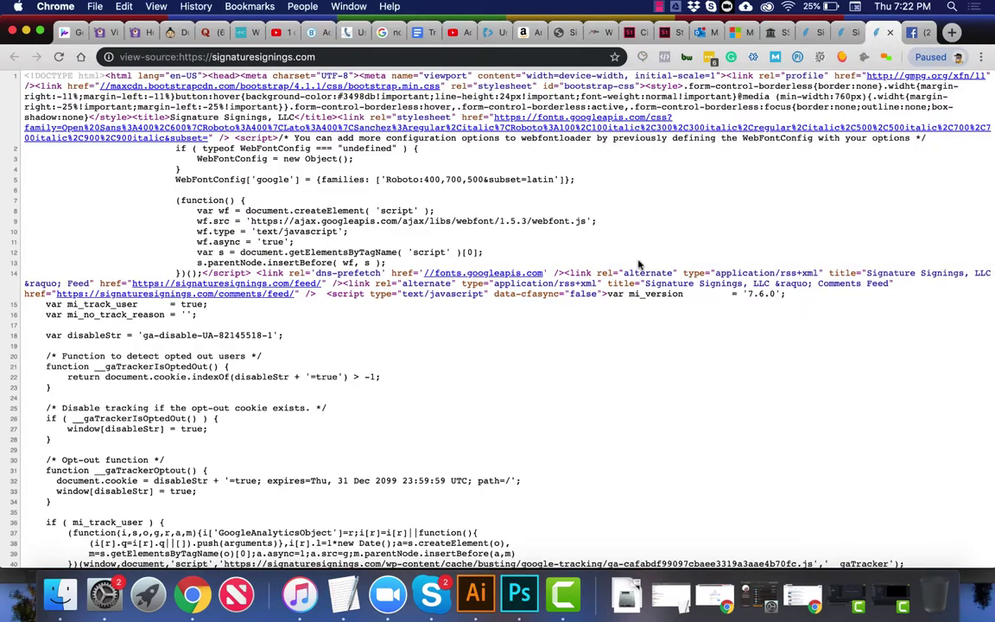
Step: Search the page source for 'jpeg' and step through its 8 N2Pro_Logo matches
scroll(279, 300, down, 10)
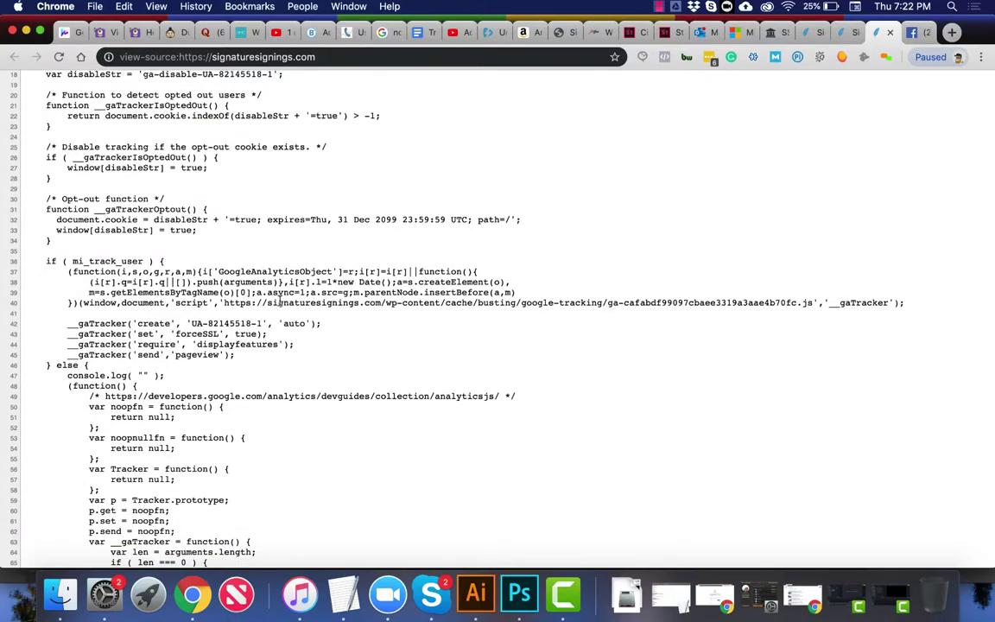
key(super+f)
text(jpe)
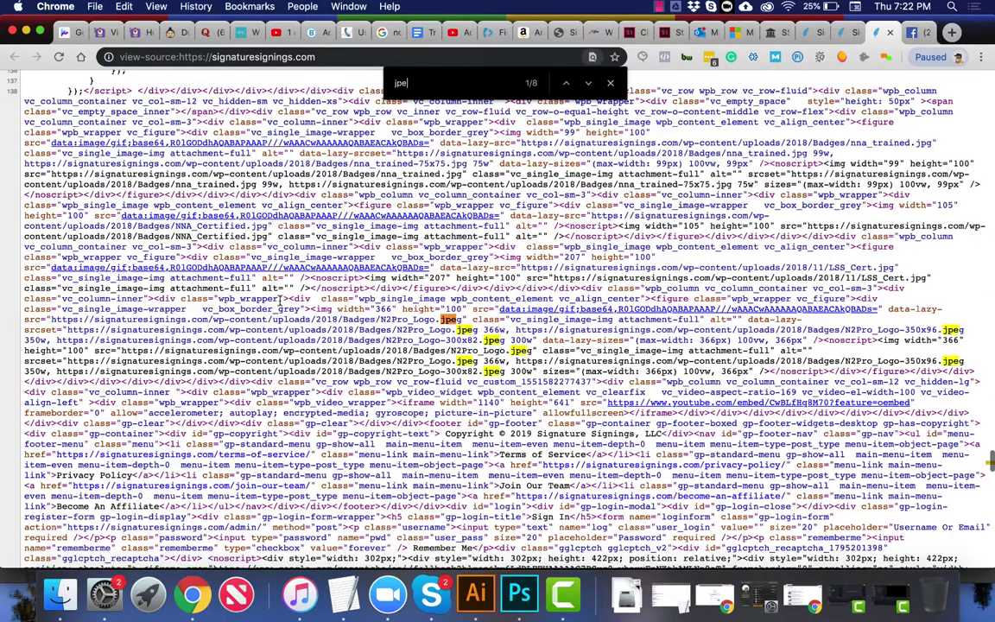
text(g)
key(Return)
key(Return)
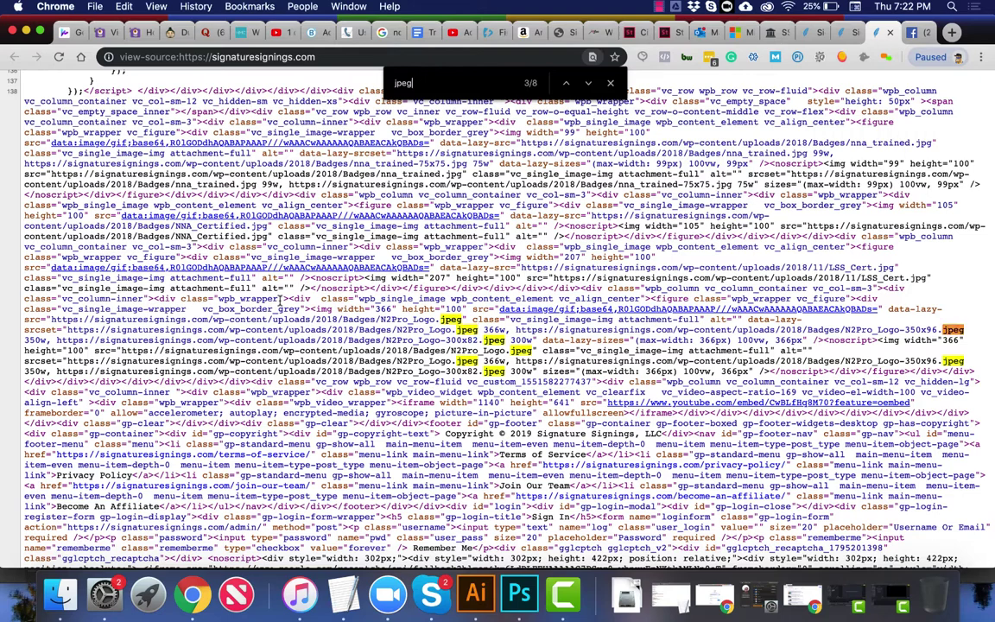
key(Return)
key(Return)
key(Return)
key(Return)
key(Return)
key(Return)
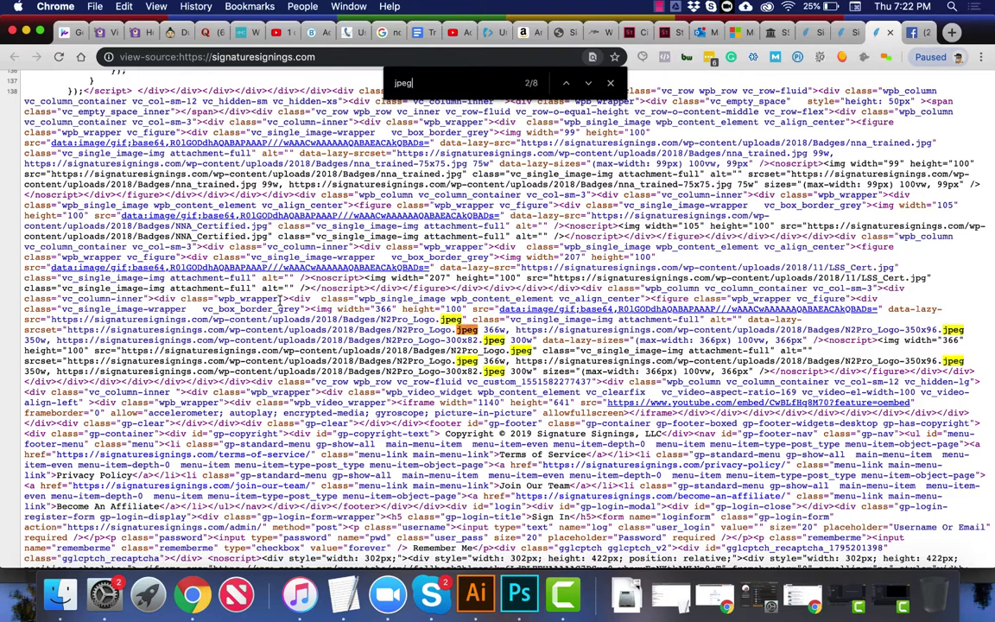
key(shift+Return)
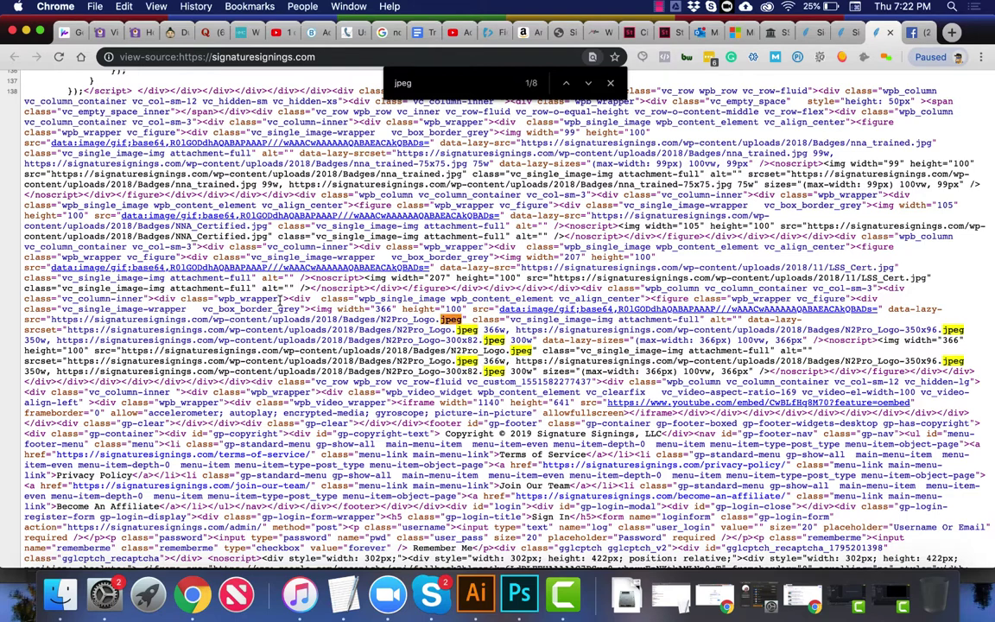
key(Return)
key(Return)
key(Return)
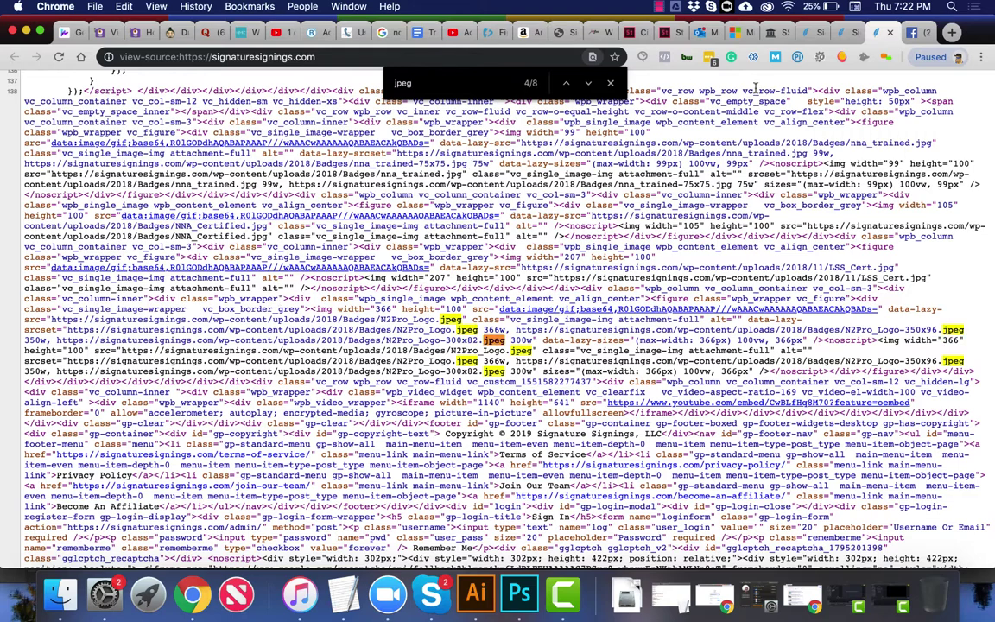
drag(931, 143, 847, 141)
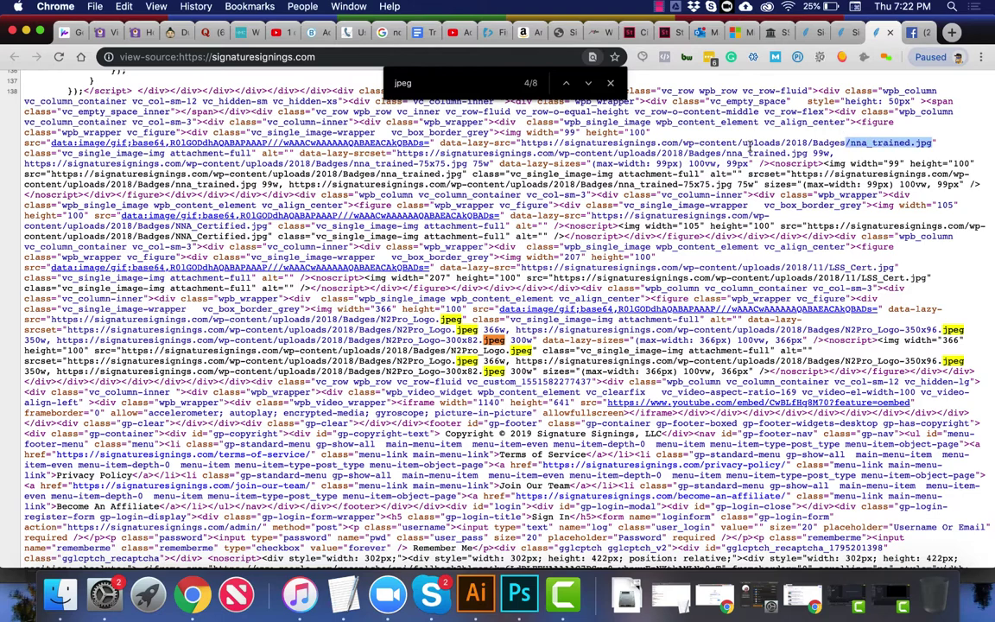
scroll(724, 143, up, 5)
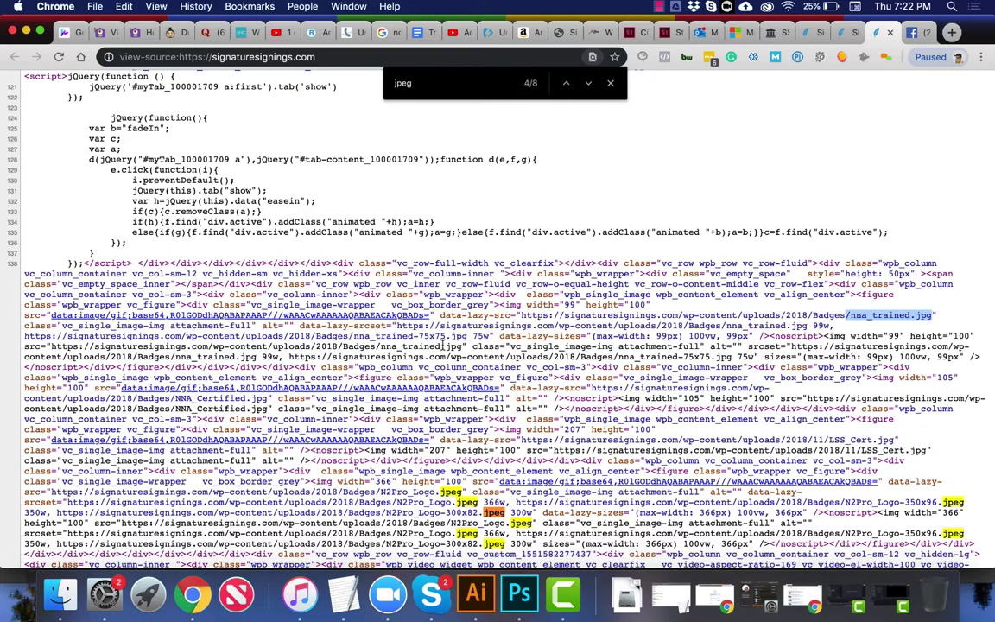
scroll(444, 346, up, 8)
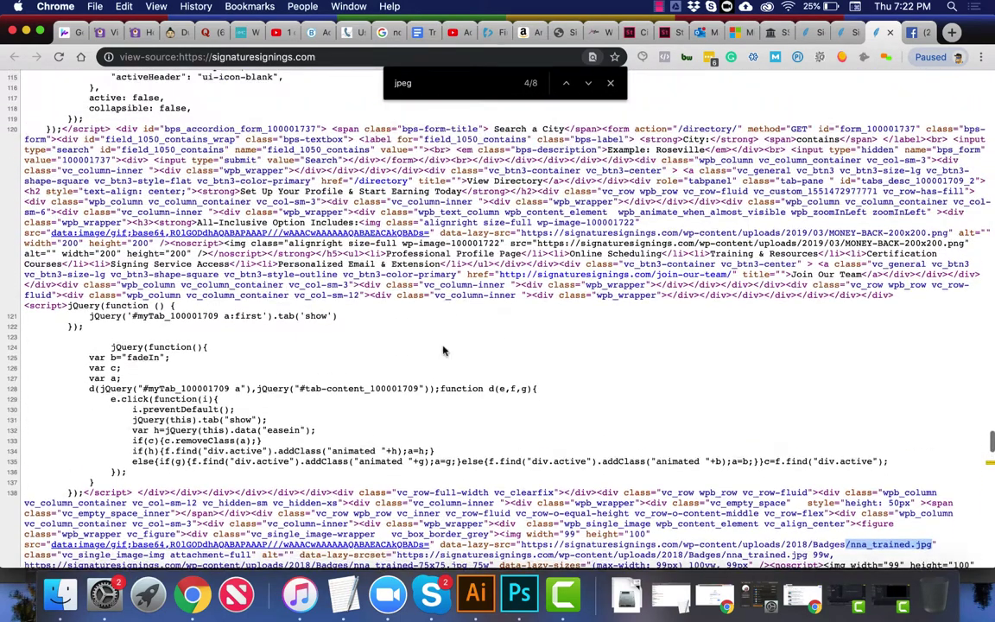
scroll(443, 350, up, 1)
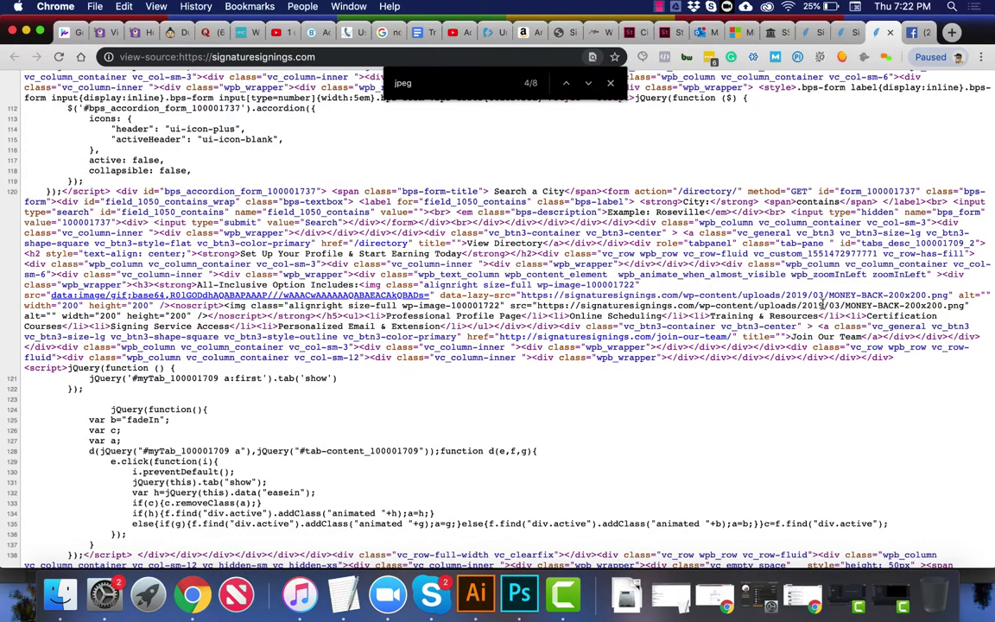
scroll(822, 304, up, 10)
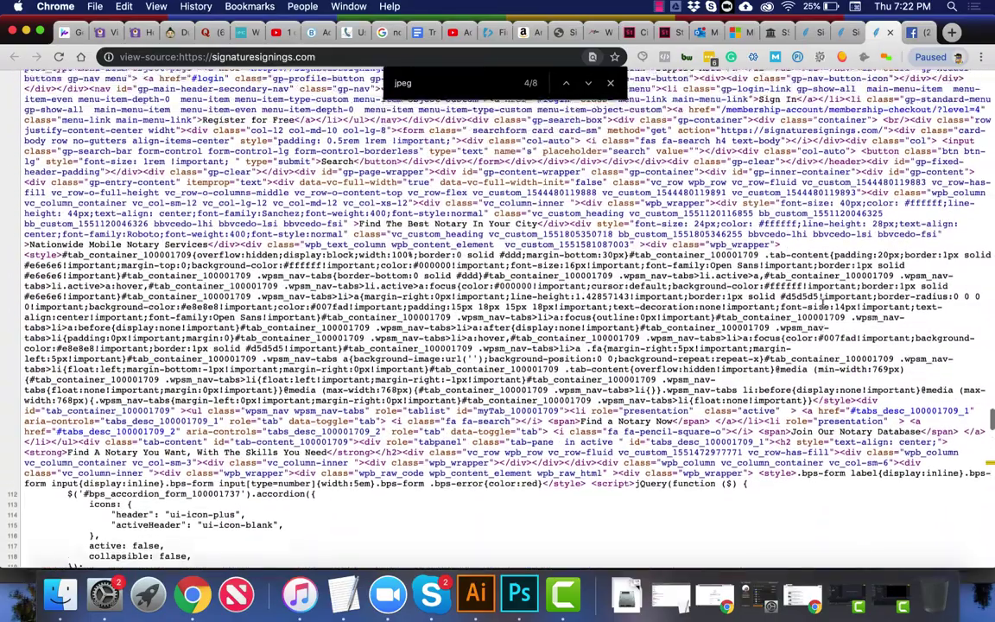
scroll(822, 304, up, 2)
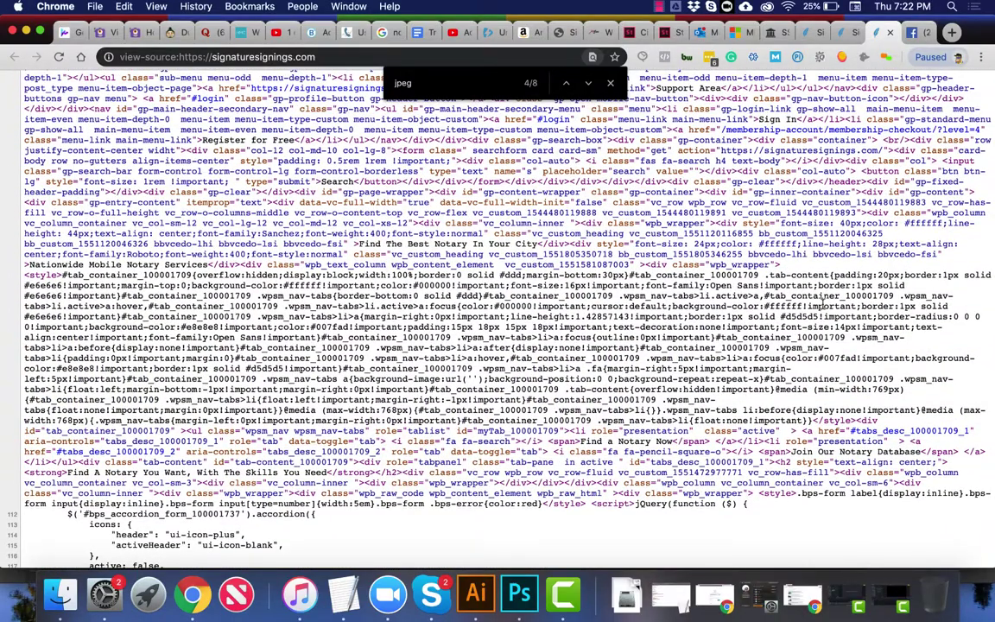
scroll(822, 304, down, 1)
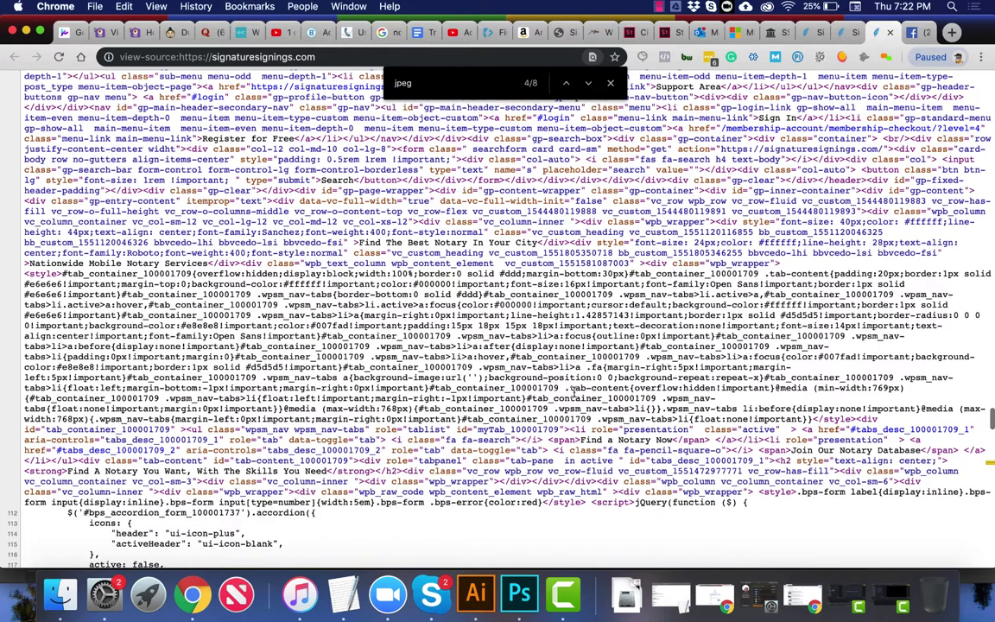
drag(357, 413, 544, 481)
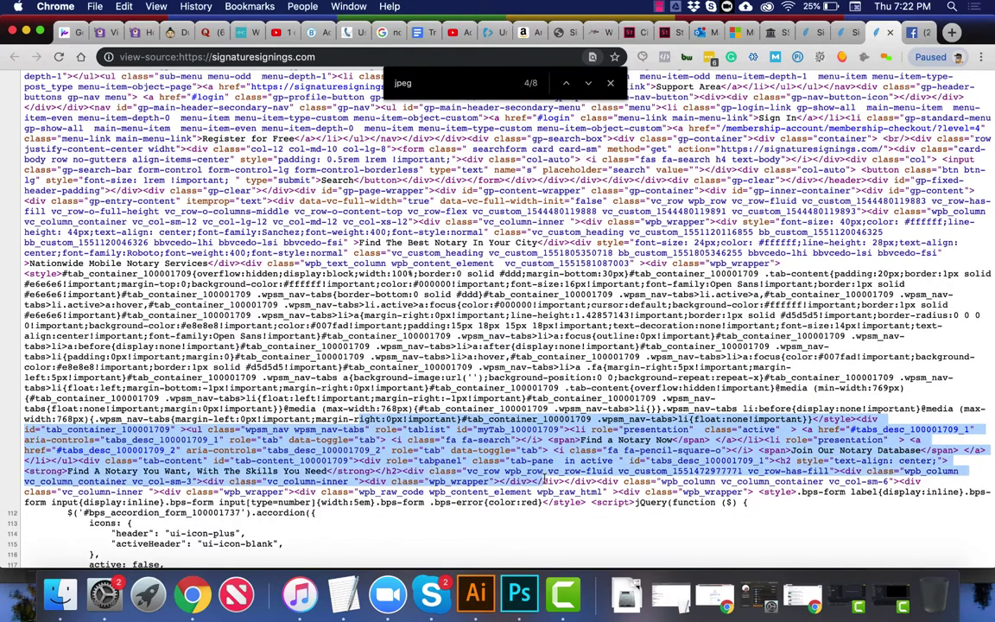
click(534, 400)
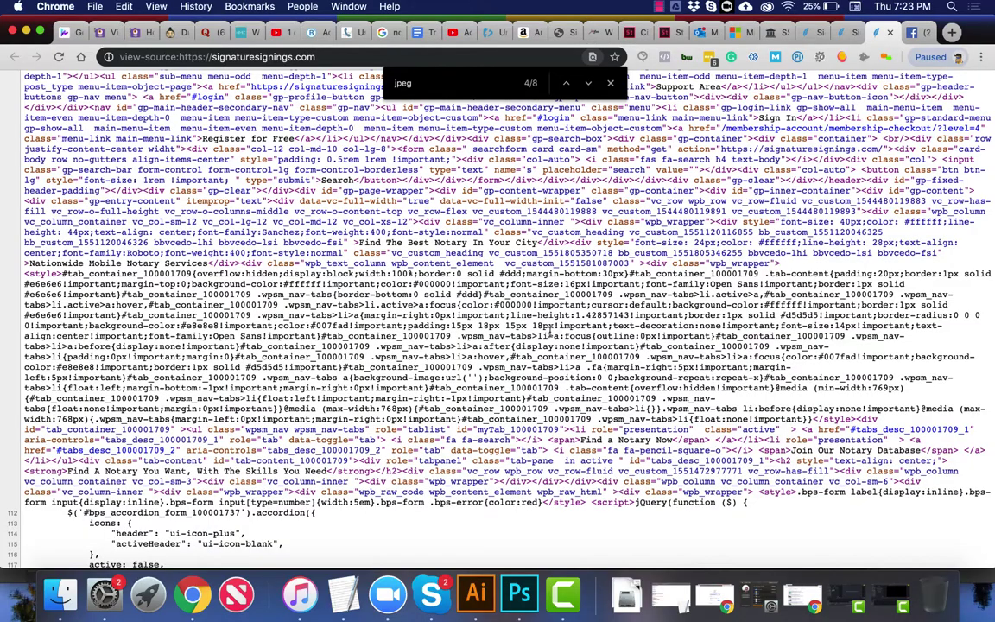
scroll(542, 331, up, 10)
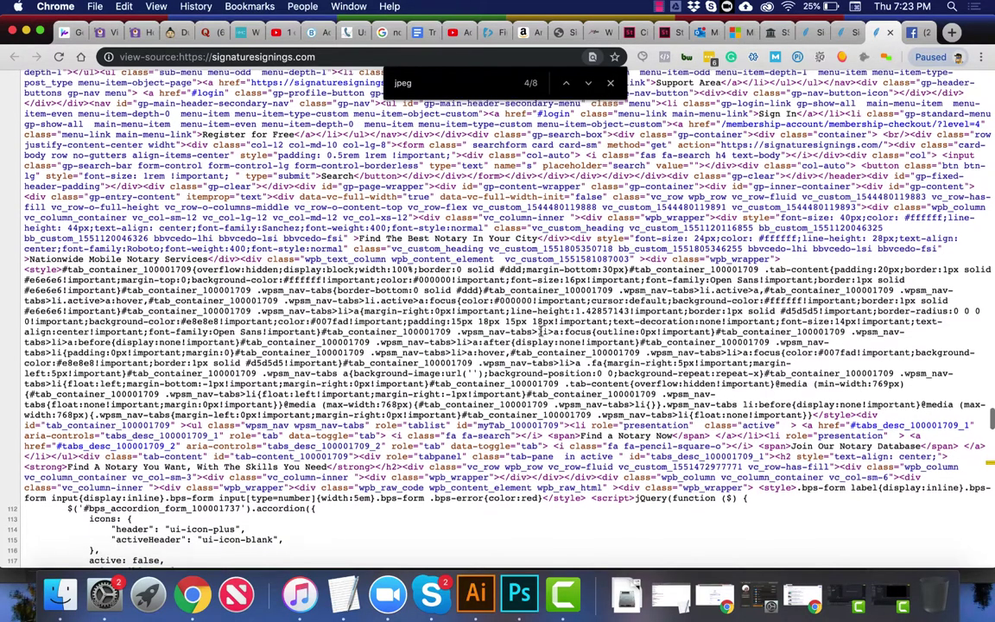
scroll(542, 331, up, 3)
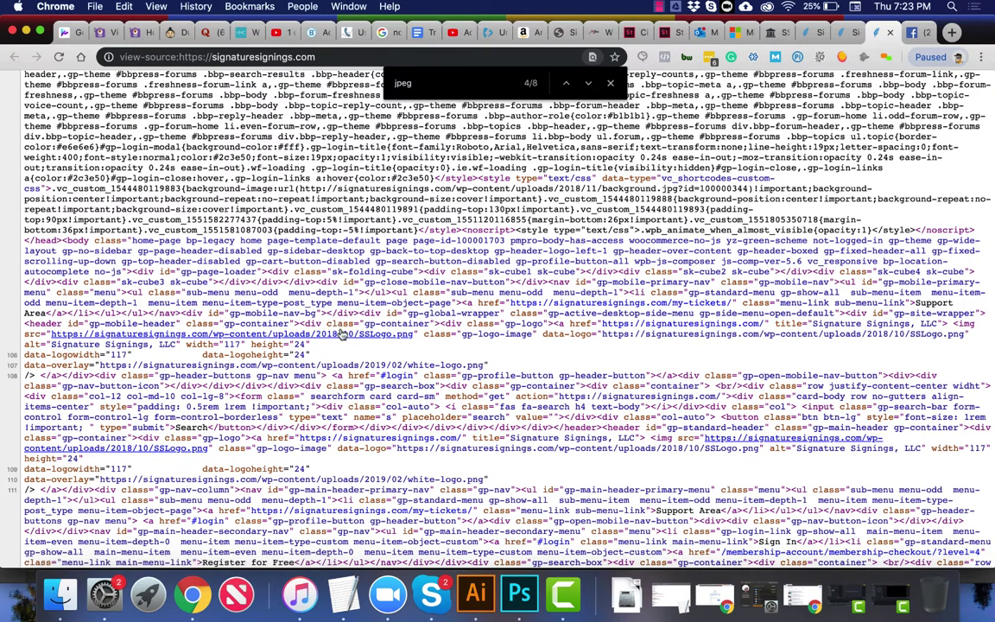
scroll(342, 337, up, 15)
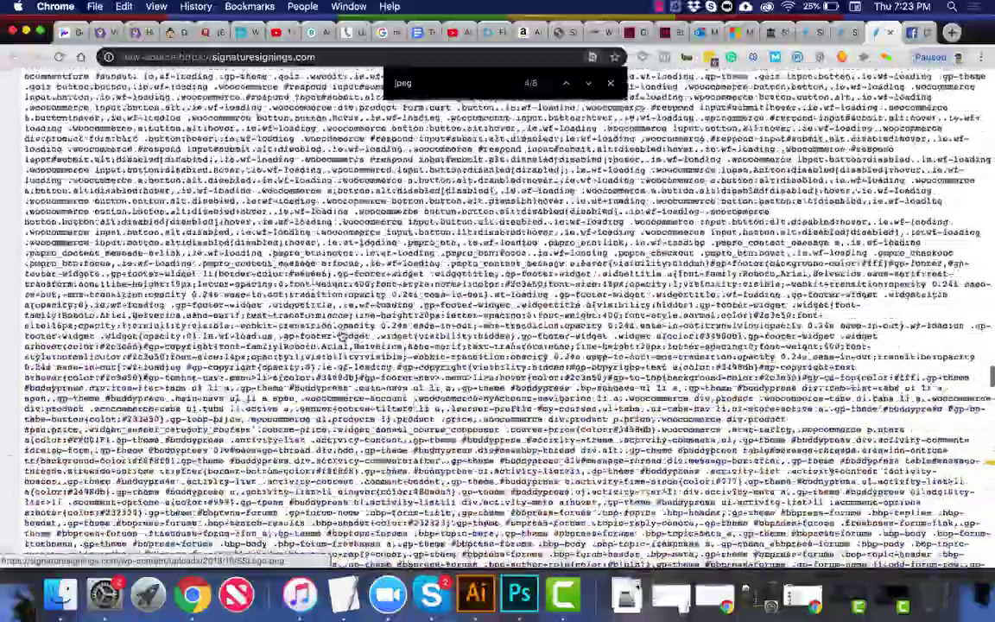
scroll(343, 337, up, 15)
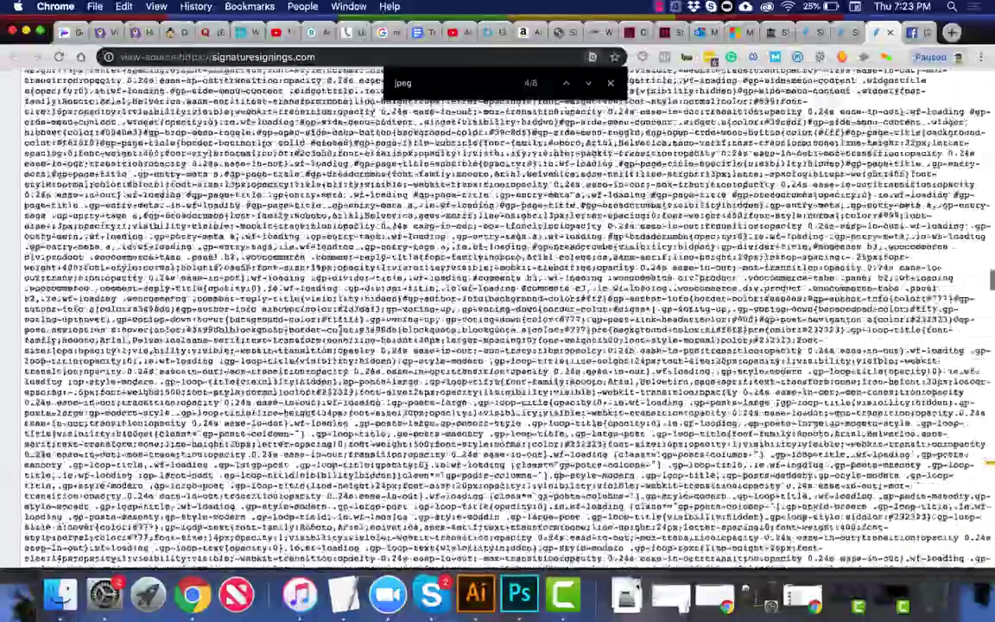
scroll(343, 337, down, 5)
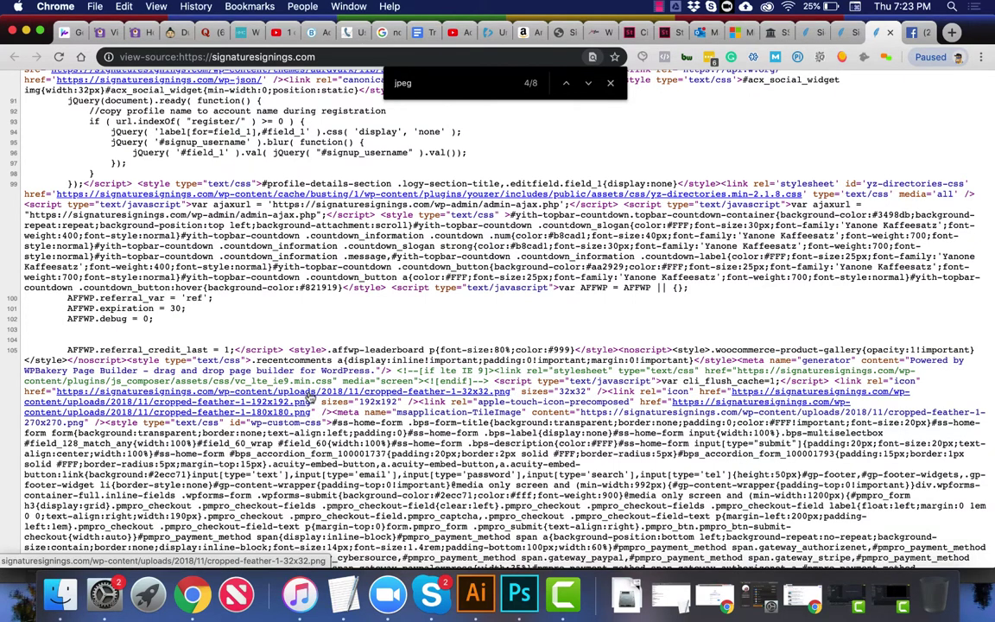
scroll(311, 397, up, 4)
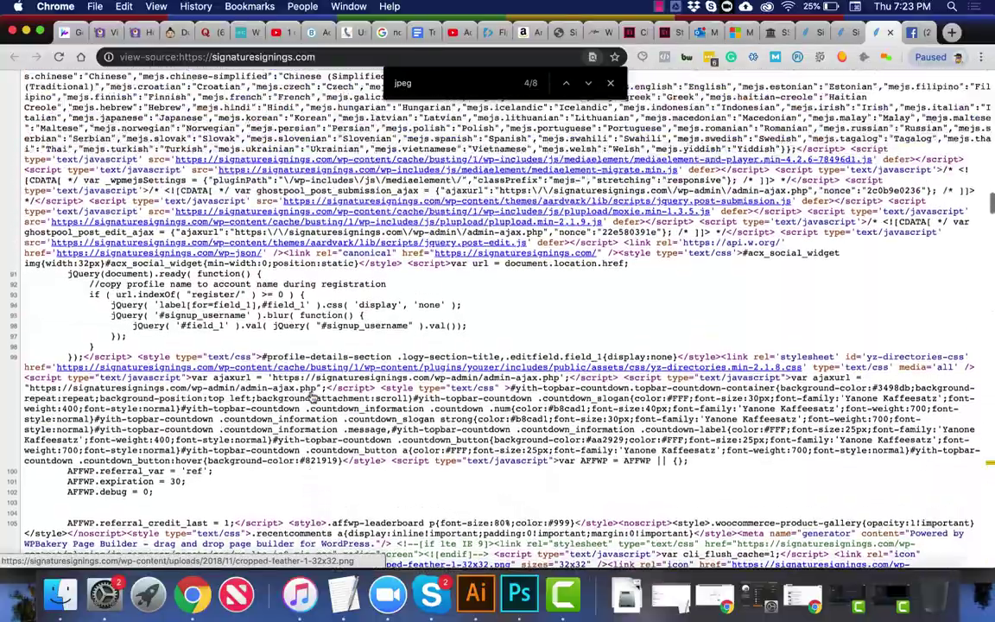
scroll(314, 396, up, 3)
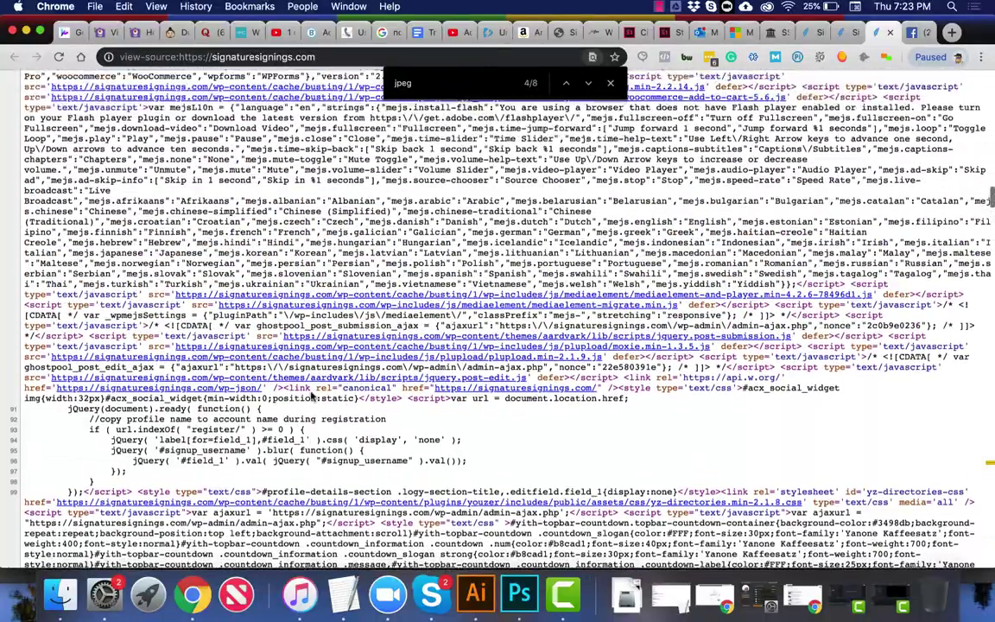
scroll(313, 397, up, 6)
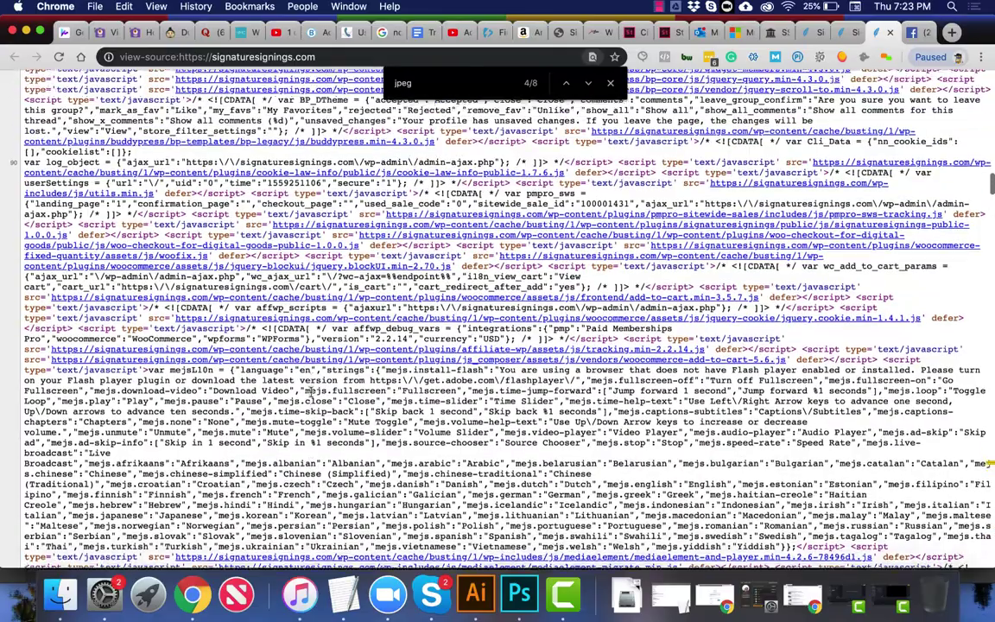
scroll(312, 395, up, 3)
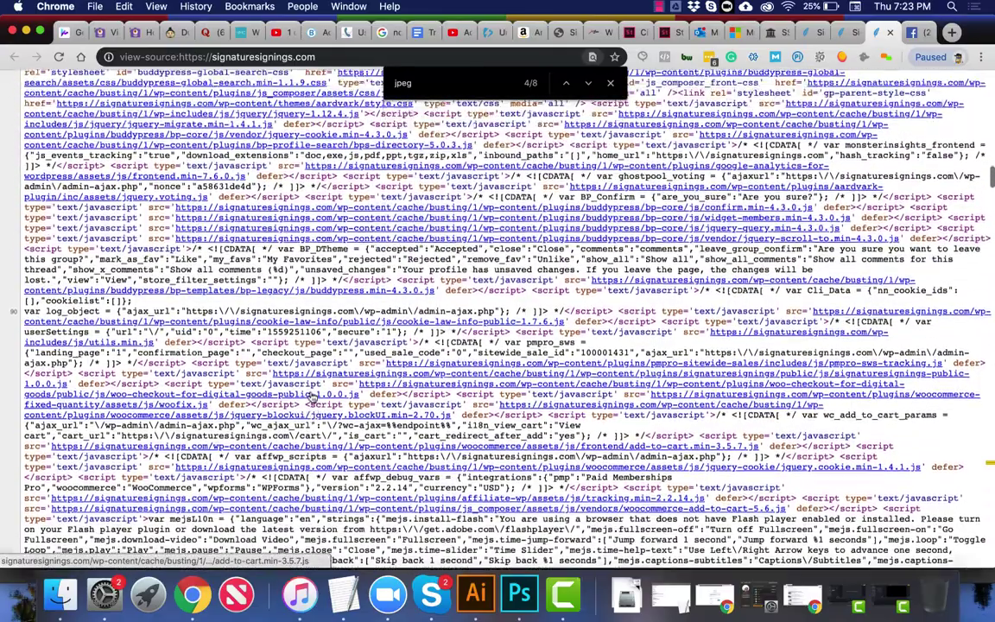
scroll(313, 396, up, 1)
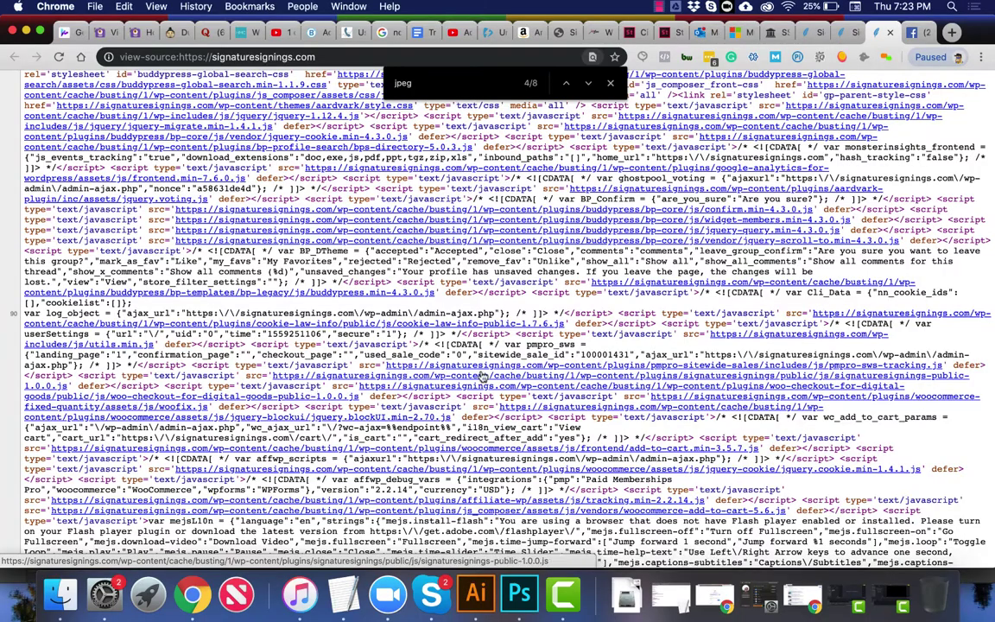
scroll(533, 374, up, 5)
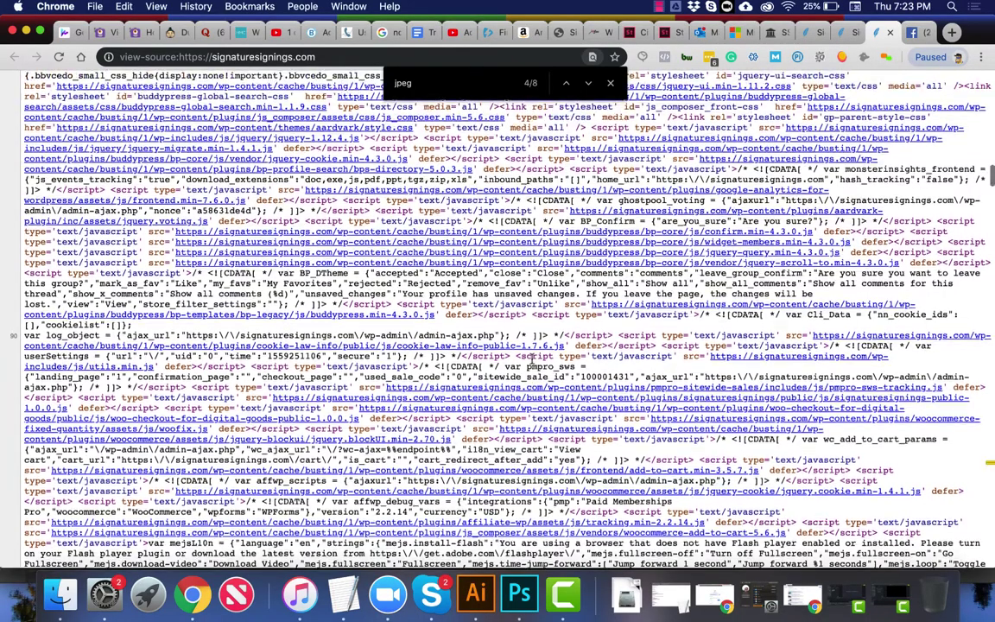
scroll(533, 358, up, 4)
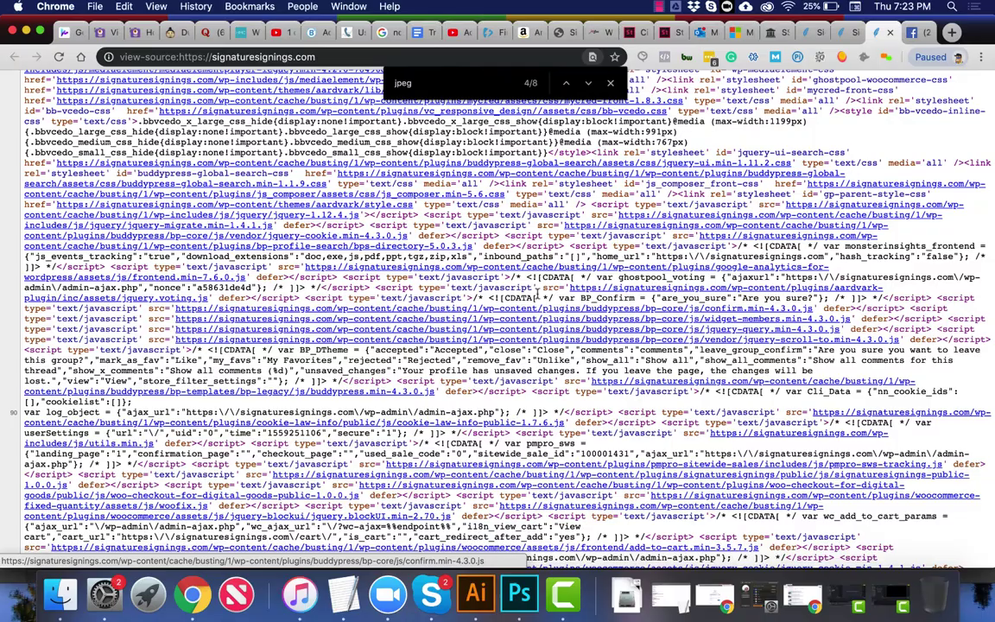
scroll(537, 297, up, 15)
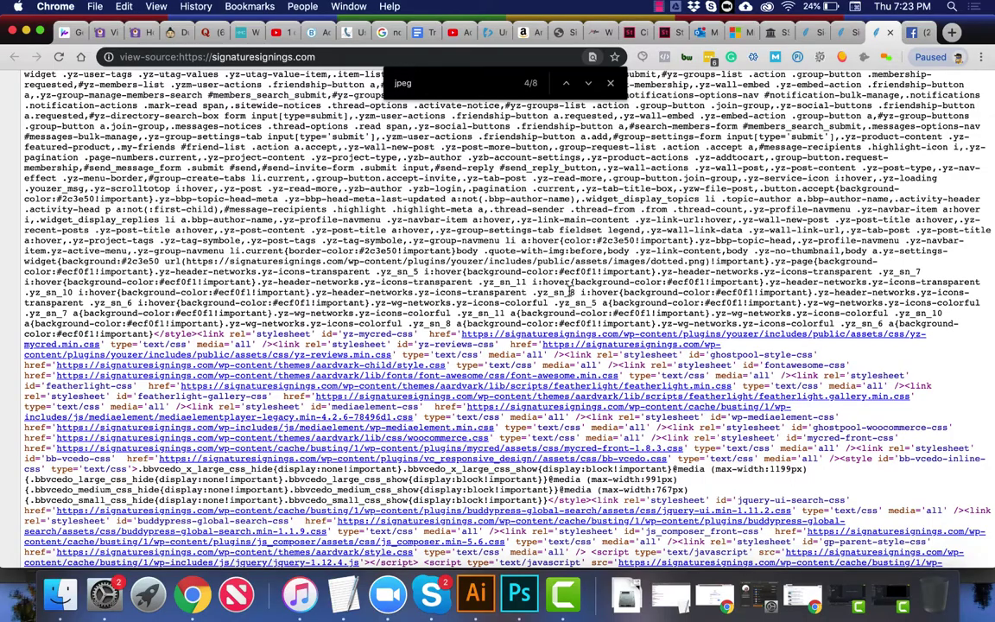
scroll(570, 292, up, 17)
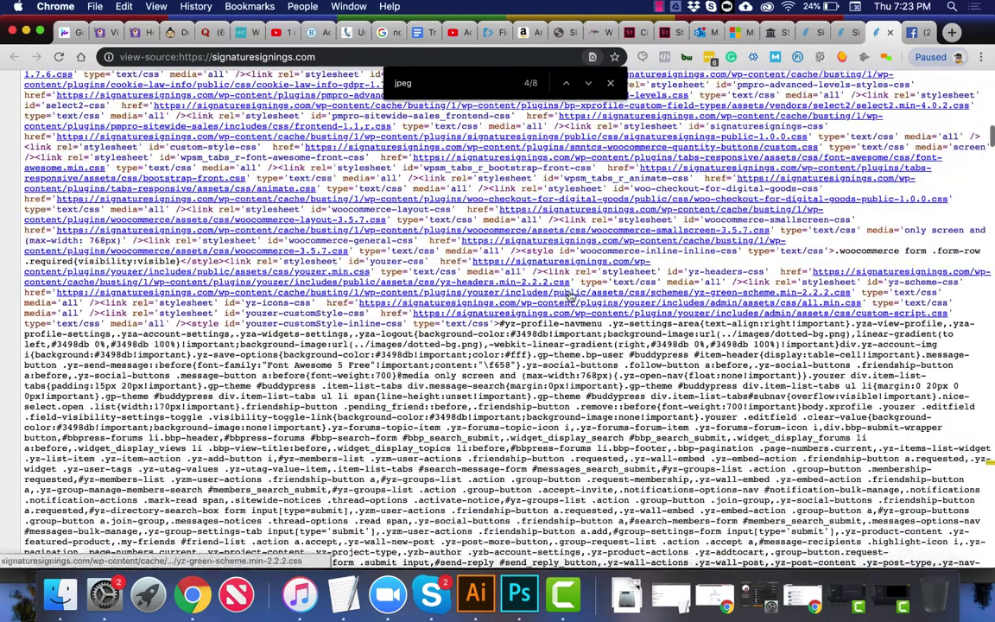
scroll(570, 296, up, 6)
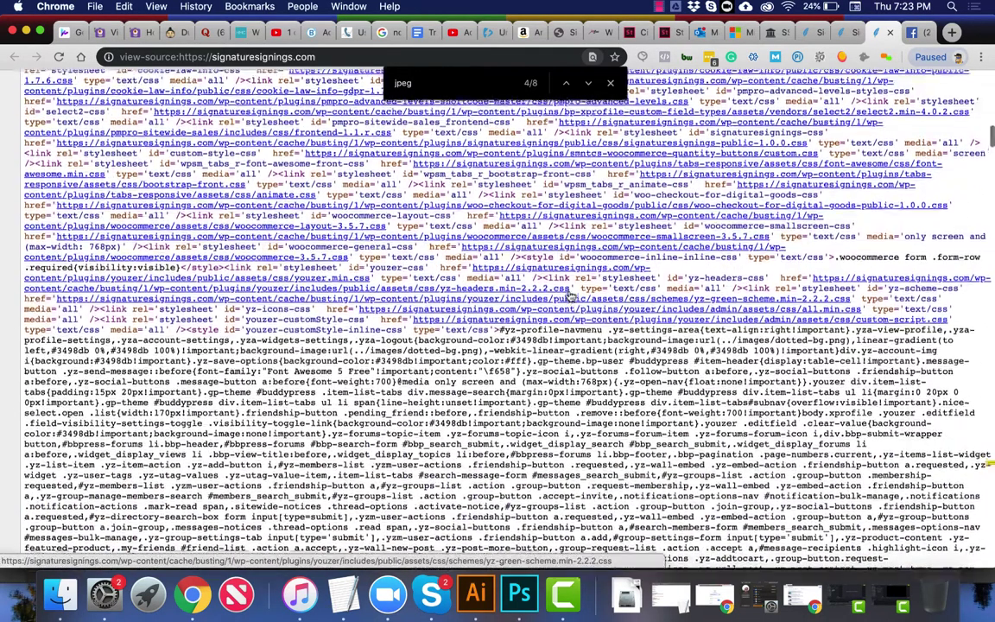
scroll(570, 297, up, 4)
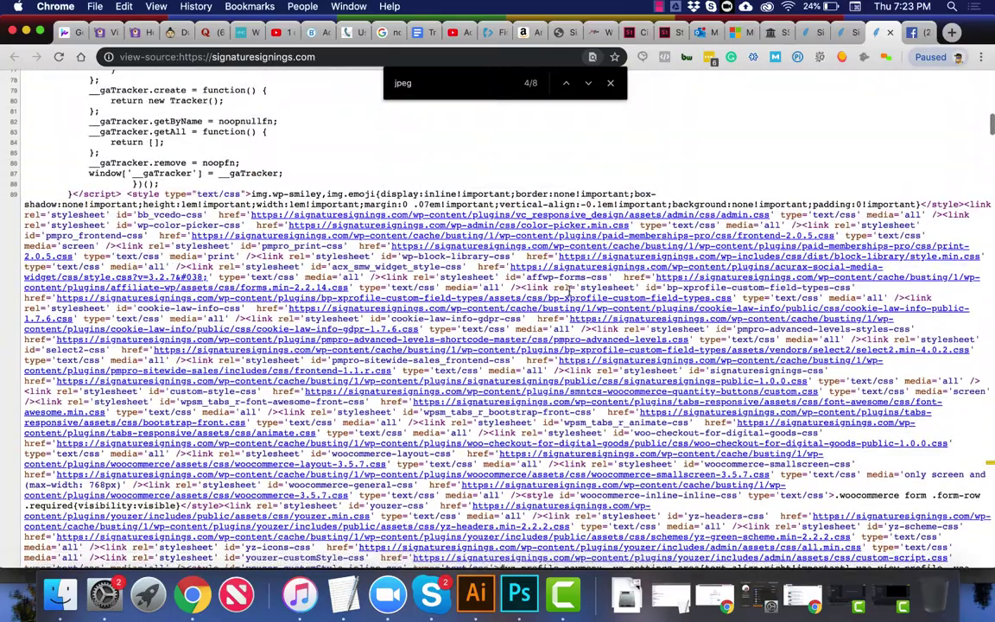
scroll(570, 293, up, 20)
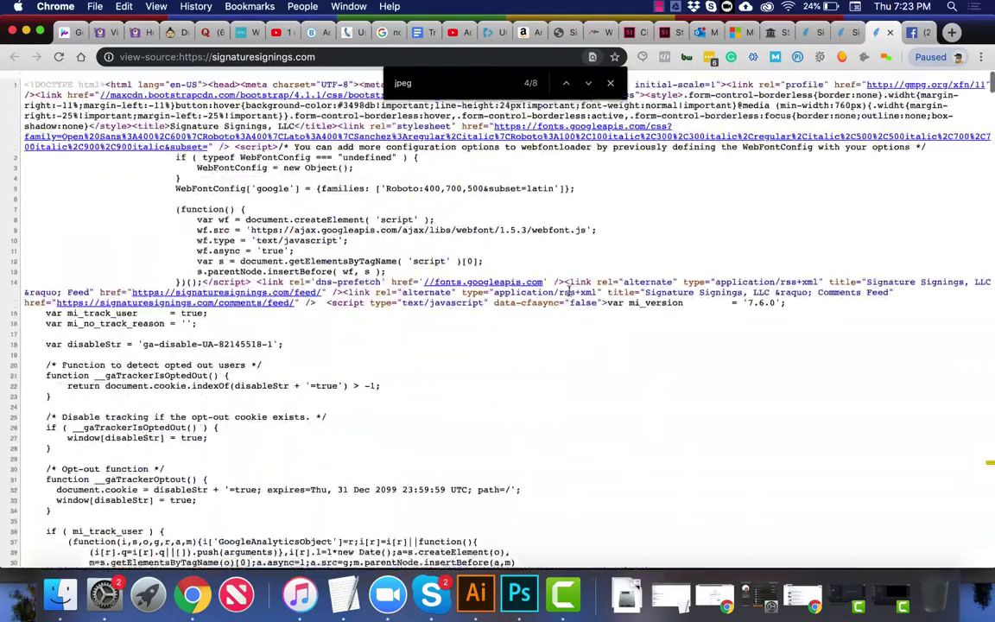
Step: Close the source tab and search Google for 'map with pins' in a new tab
click(889, 32)
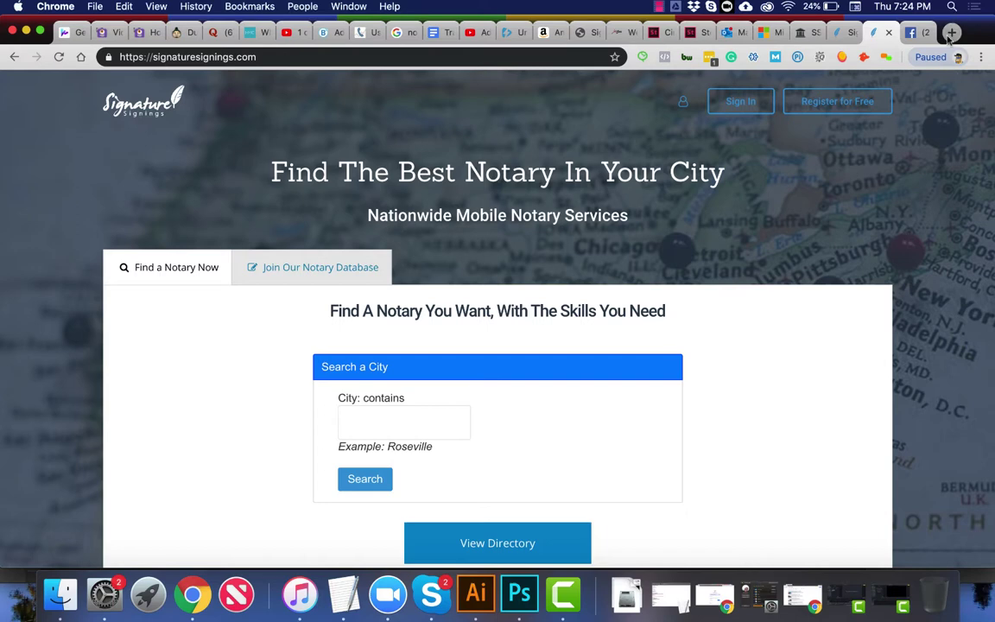
click(951, 32)
text(google.com)
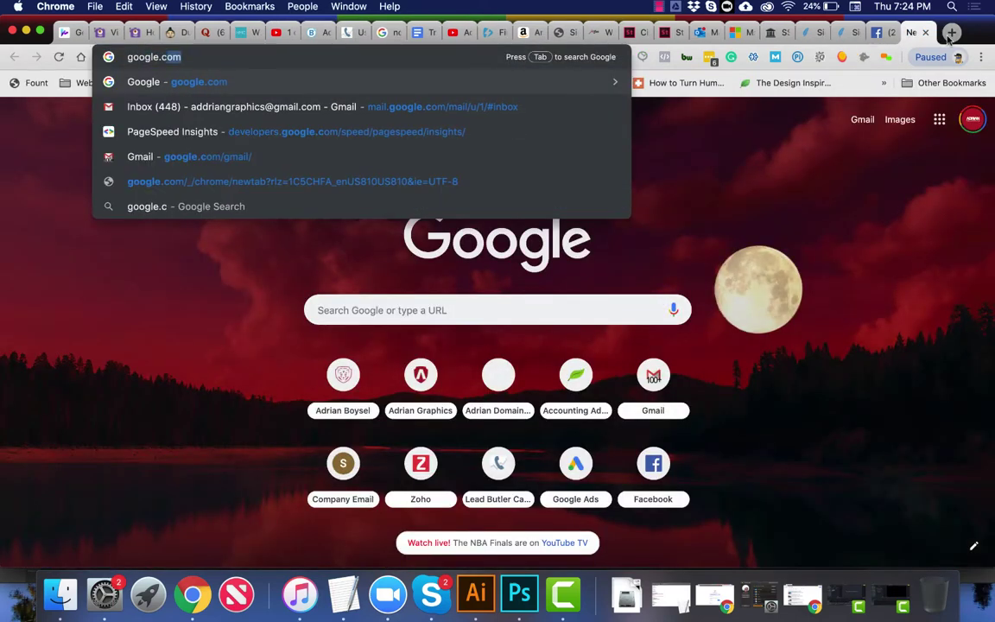
key(Return)
text(map with )
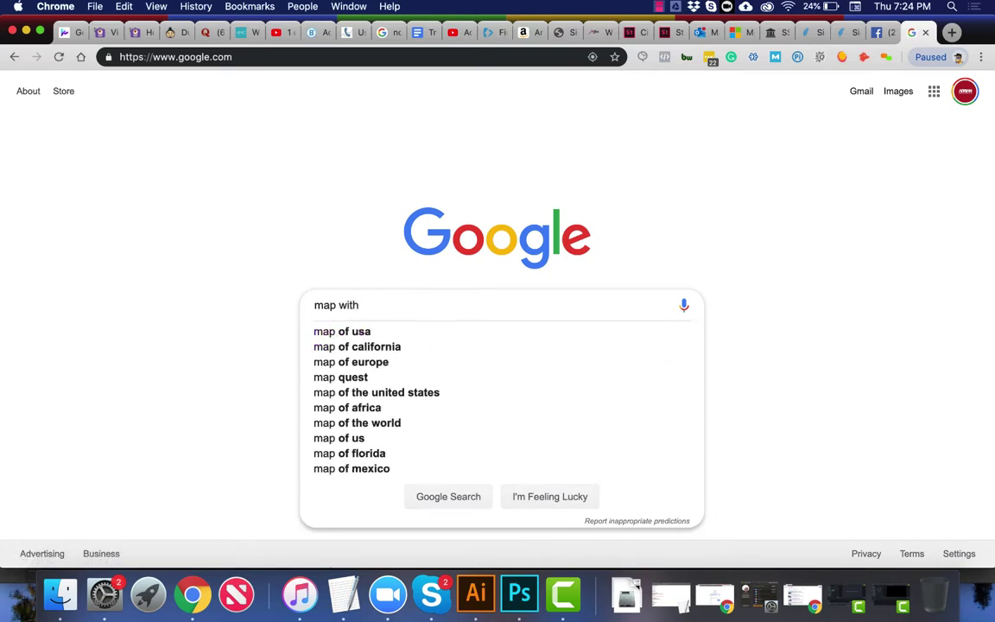
text(oins)
key(Return)
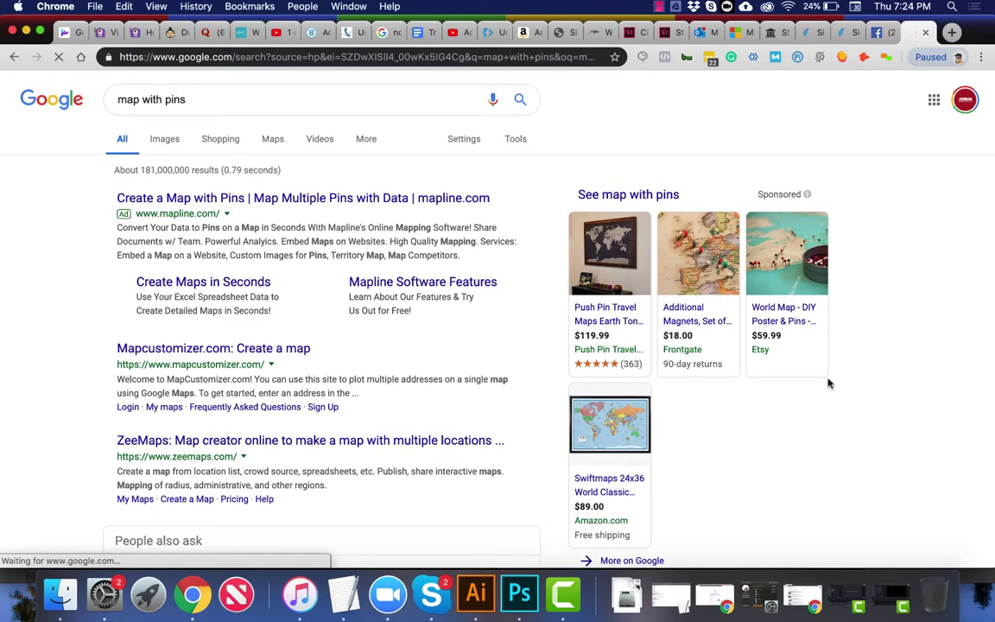
click(165, 142)
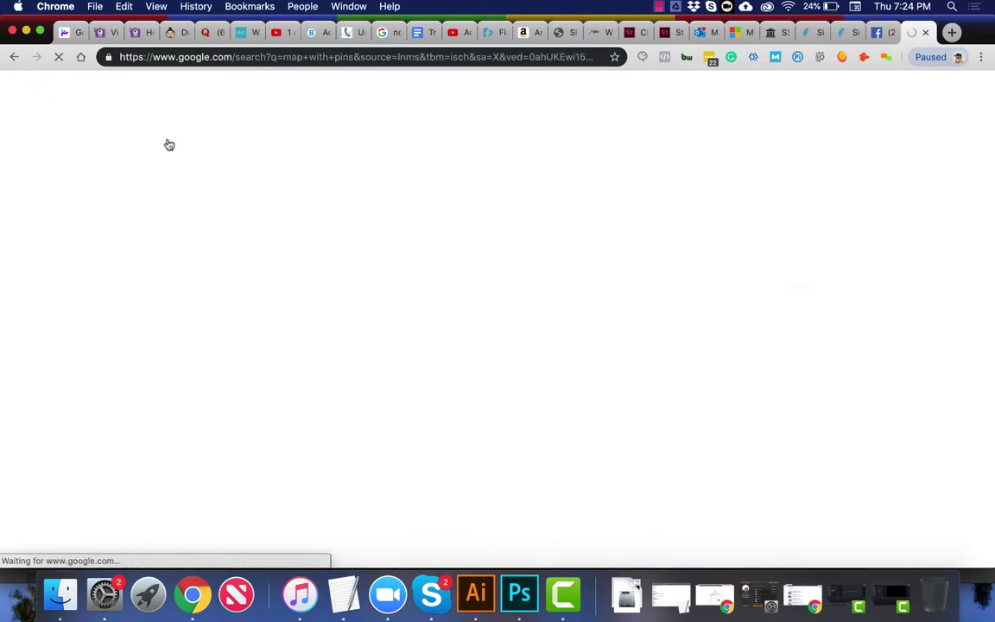
scroll(328, 342, down, 5)
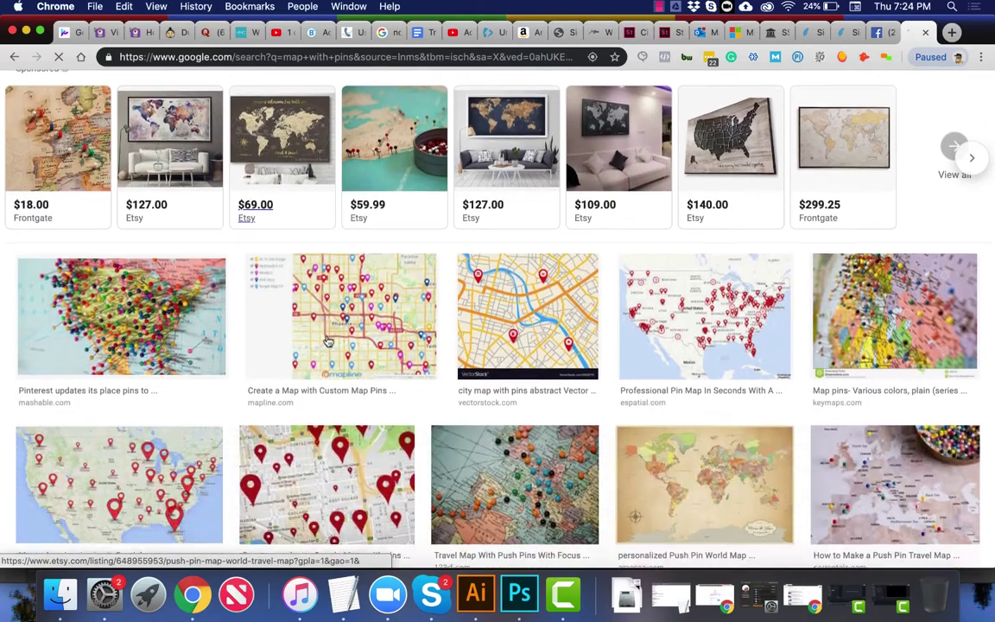
scroll(328, 342, down, 3)
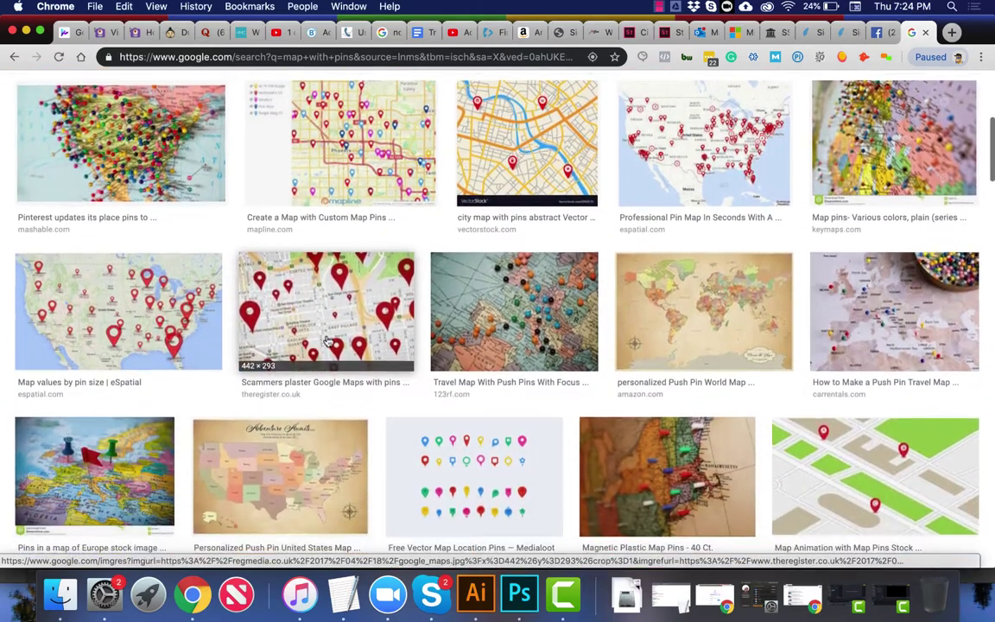
scroll(328, 342, down, 5)
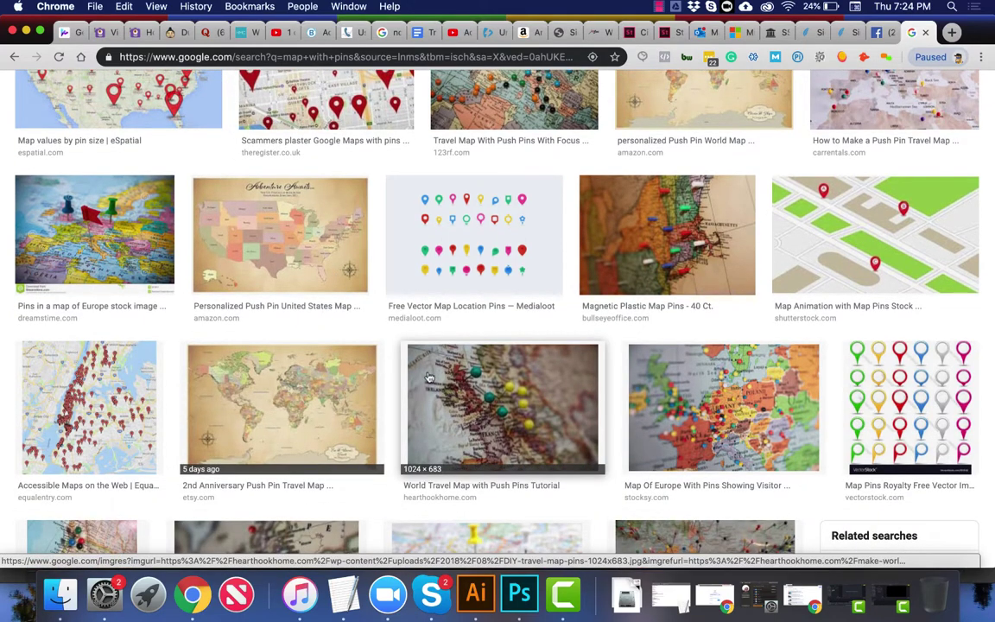
scroll(511, 384, down, 5)
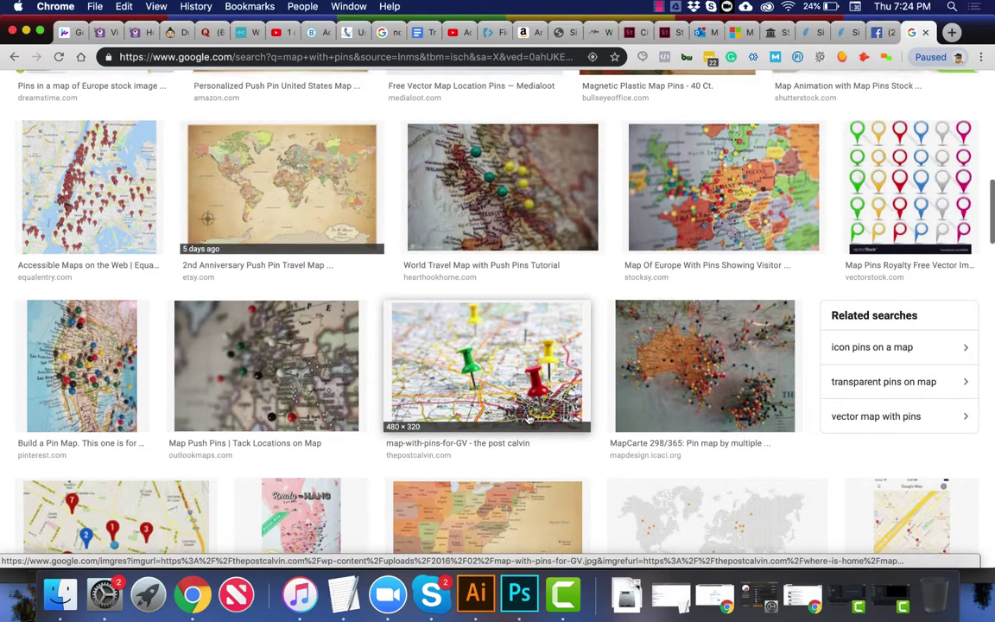
scroll(529, 418, up, 2)
click(468, 225)
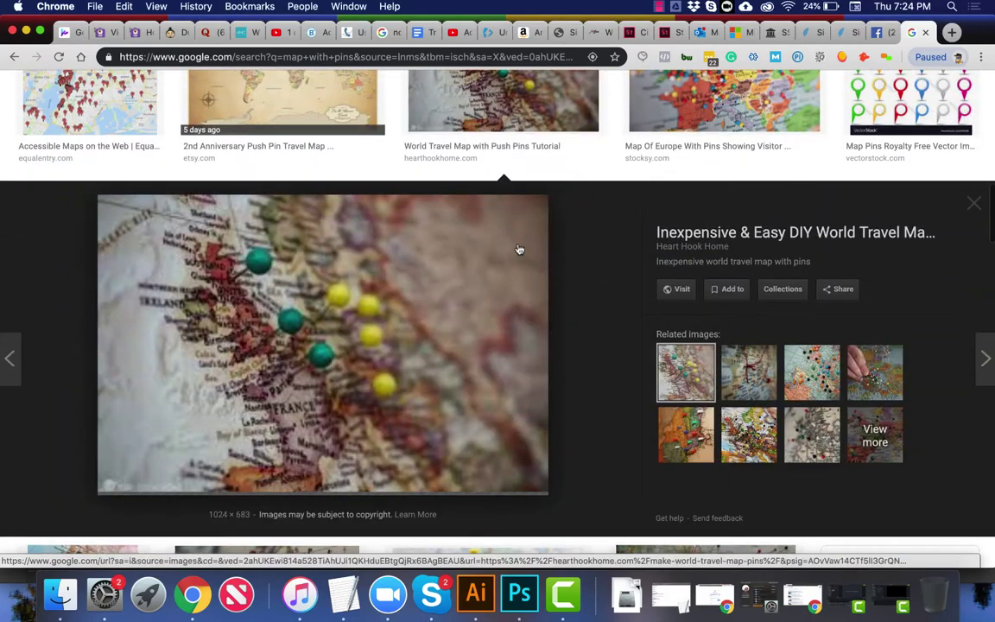
key(Escape)
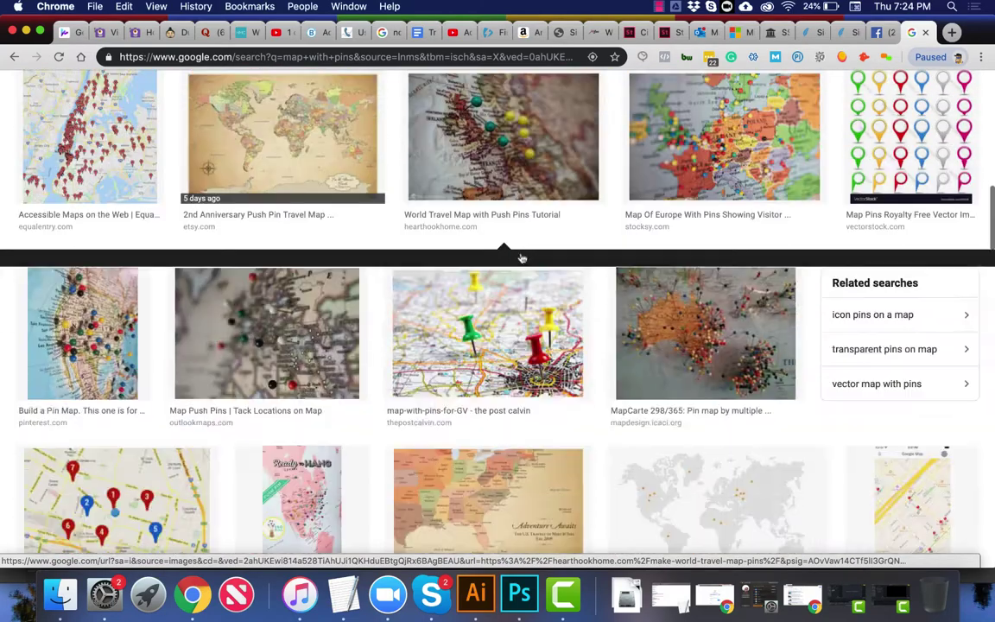
scroll(522, 255, up, 5)
scroll(518, 276, down, 2)
click(501, 345)
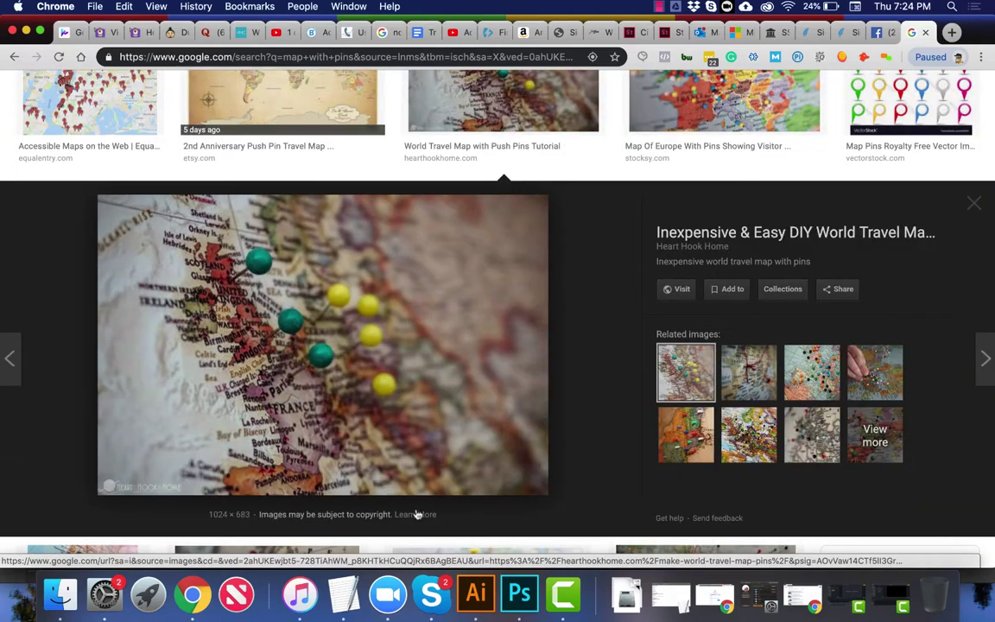
click(416, 514)
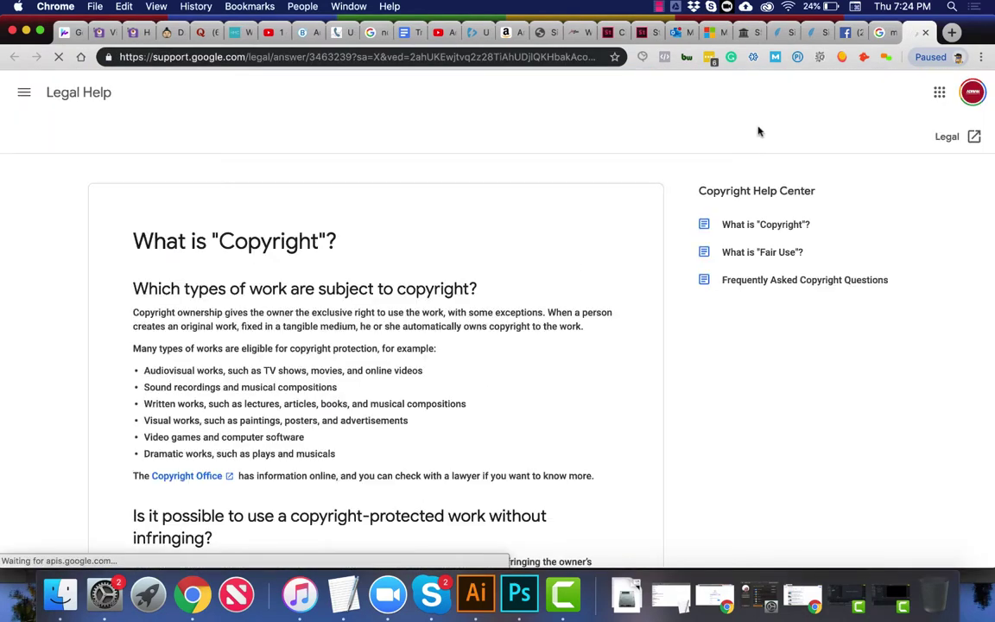
key(super+w)
scroll(724, 170, down, 5)
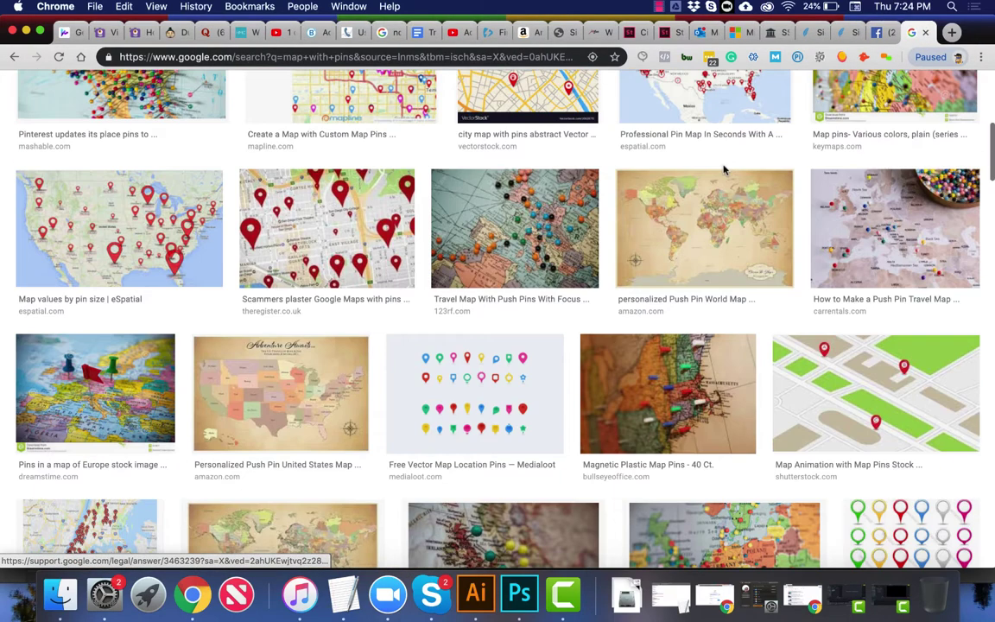
scroll(724, 170, up, 10)
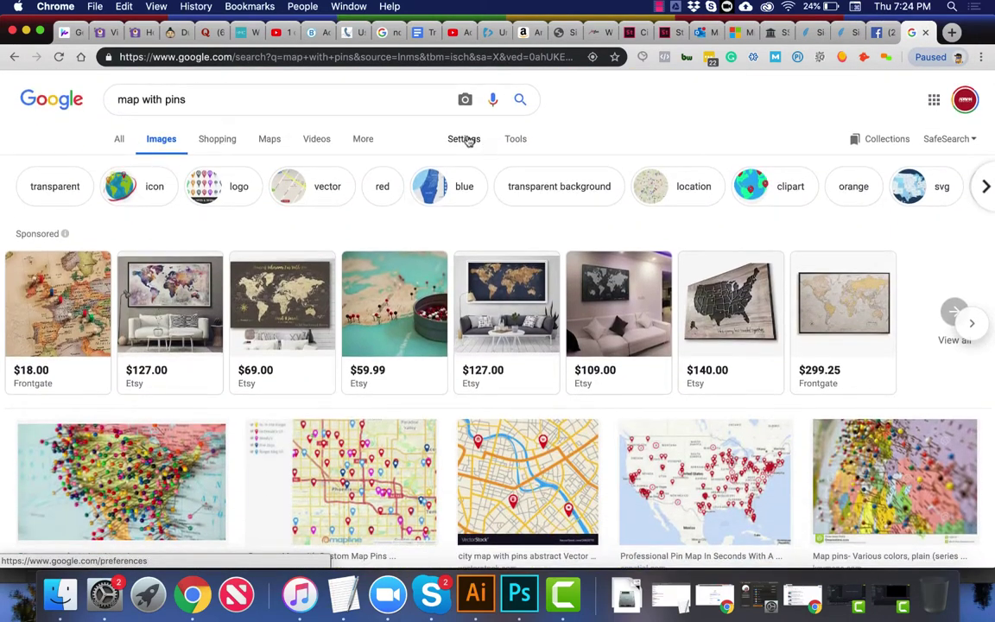
Step: Filter the image results by usage rights to 'Labeled for reuse with modification'
click(468, 140)
click(475, 162)
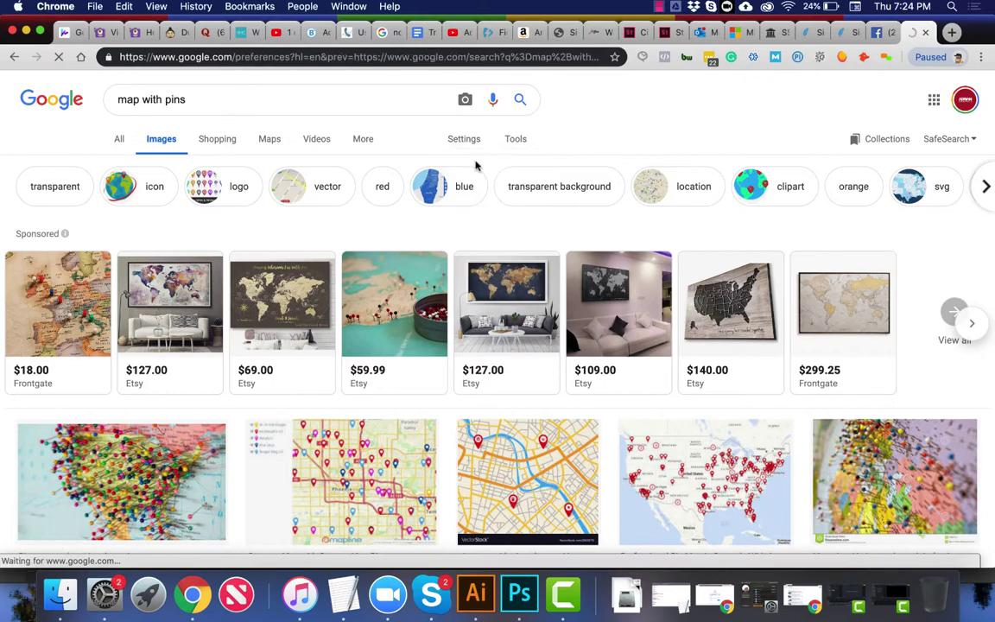
scroll(324, 288, down, 5)
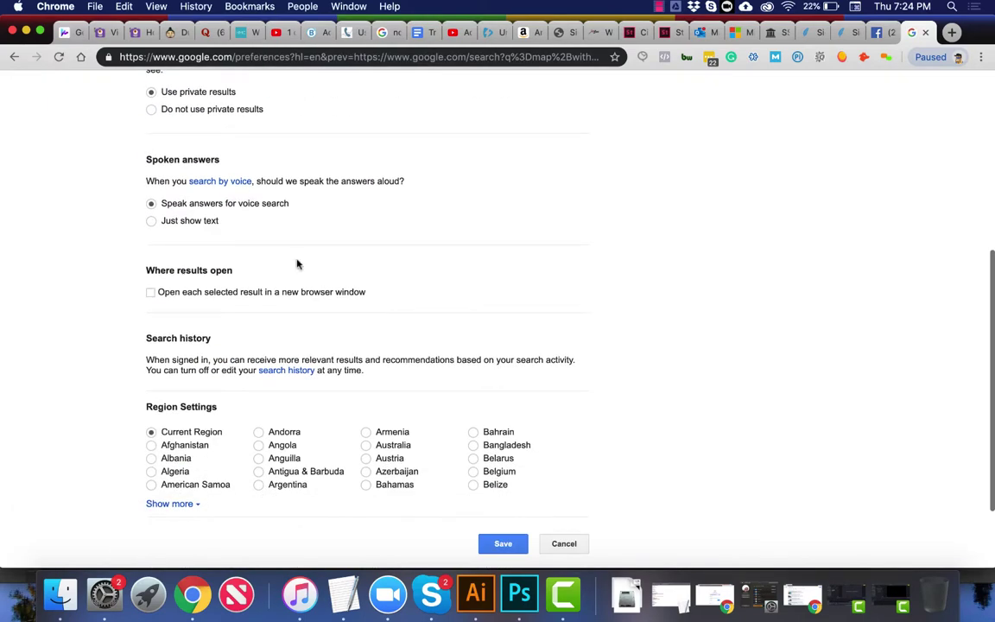
click(14, 60)
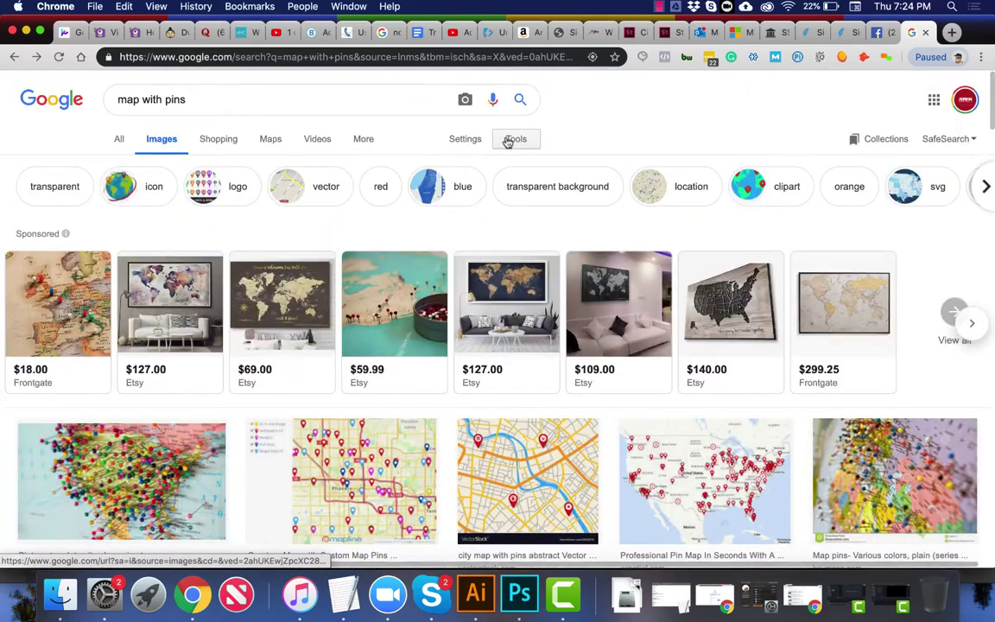
click(510, 141)
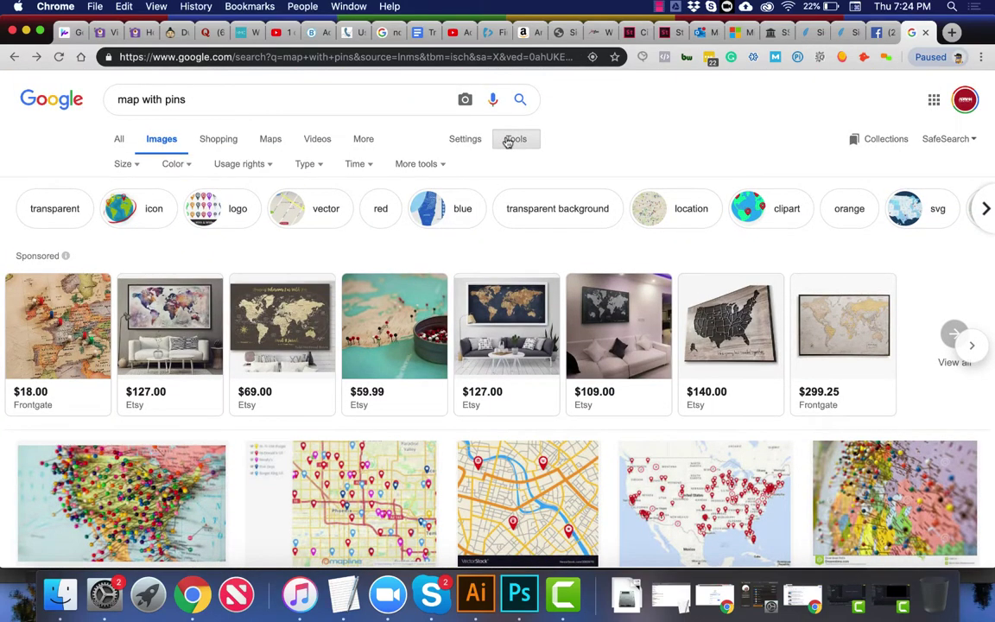
click(261, 164)
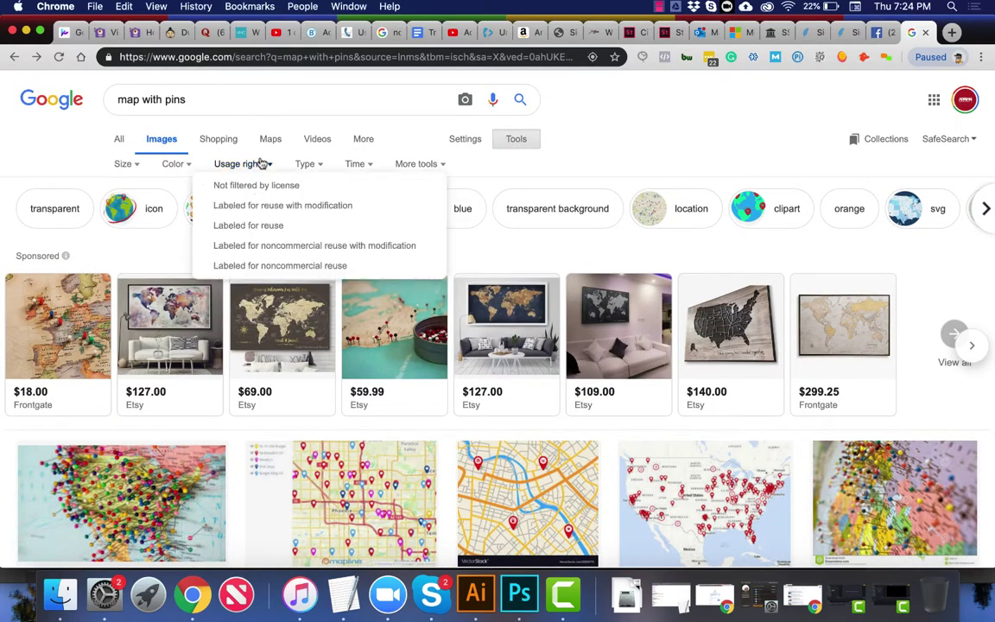
click(250, 207)
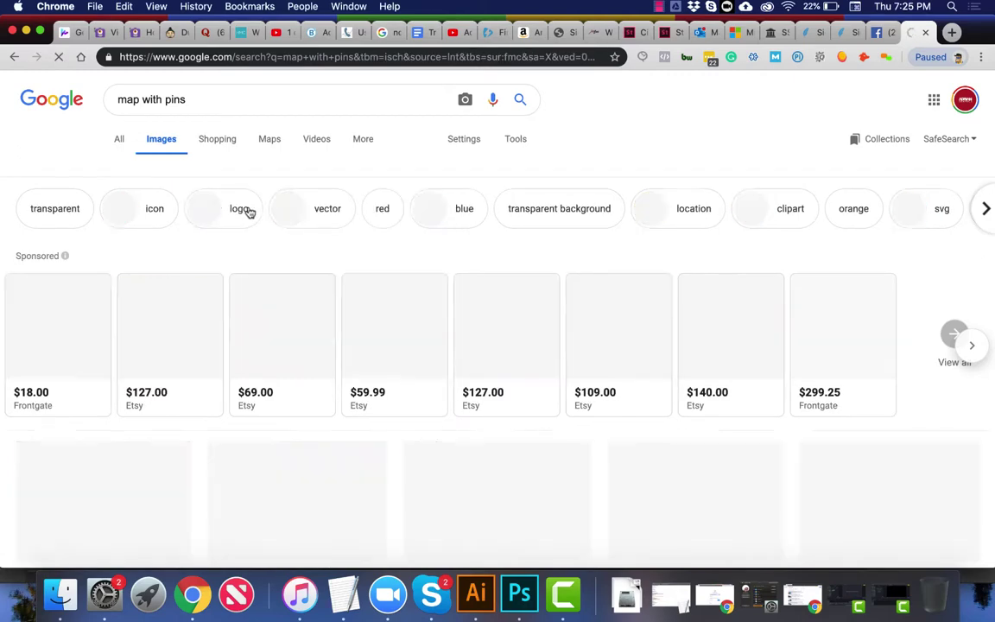
Step: Preview the pushpins-on-U.S.A.-map image and copy it
scroll(300, 382, down, 5)
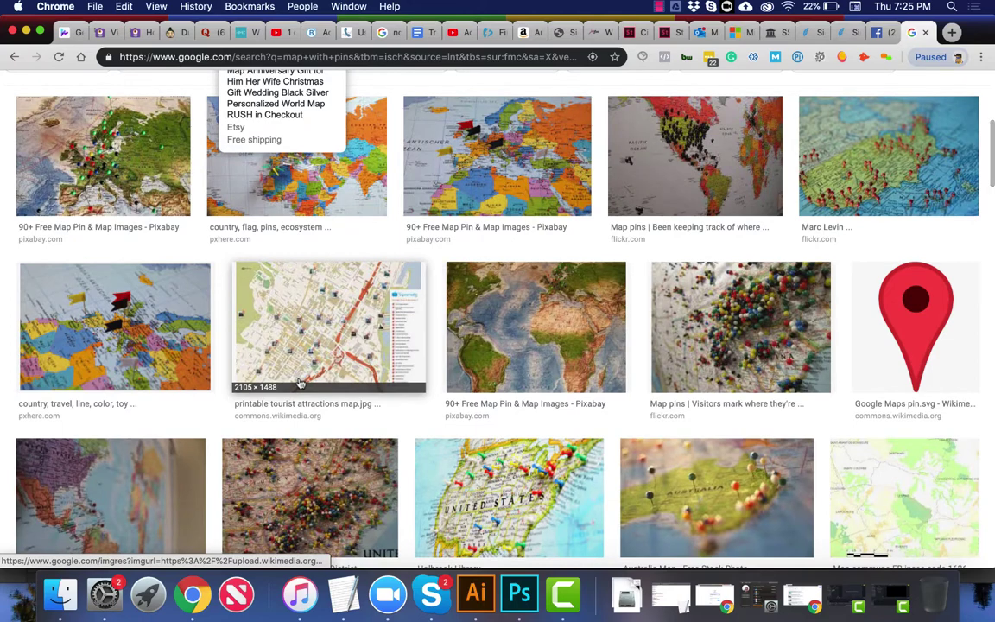
click(899, 149)
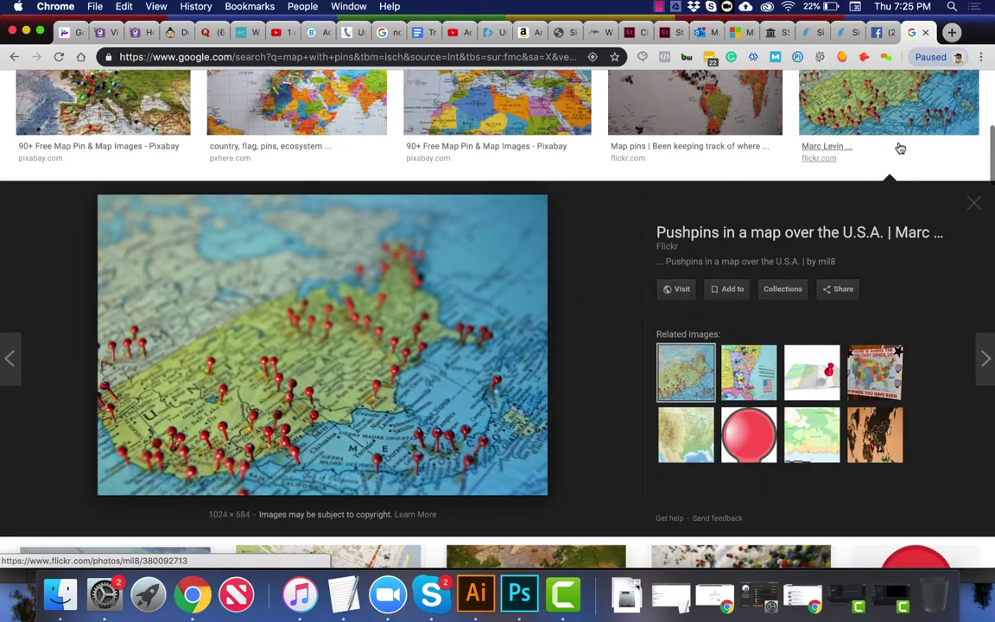
right_click(478, 305)
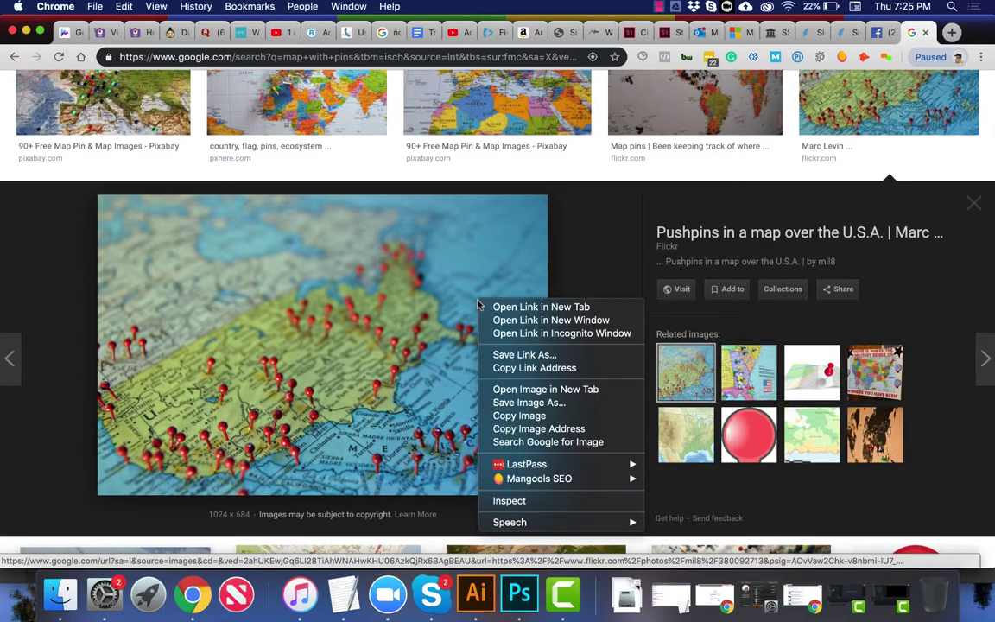
click(518, 415)
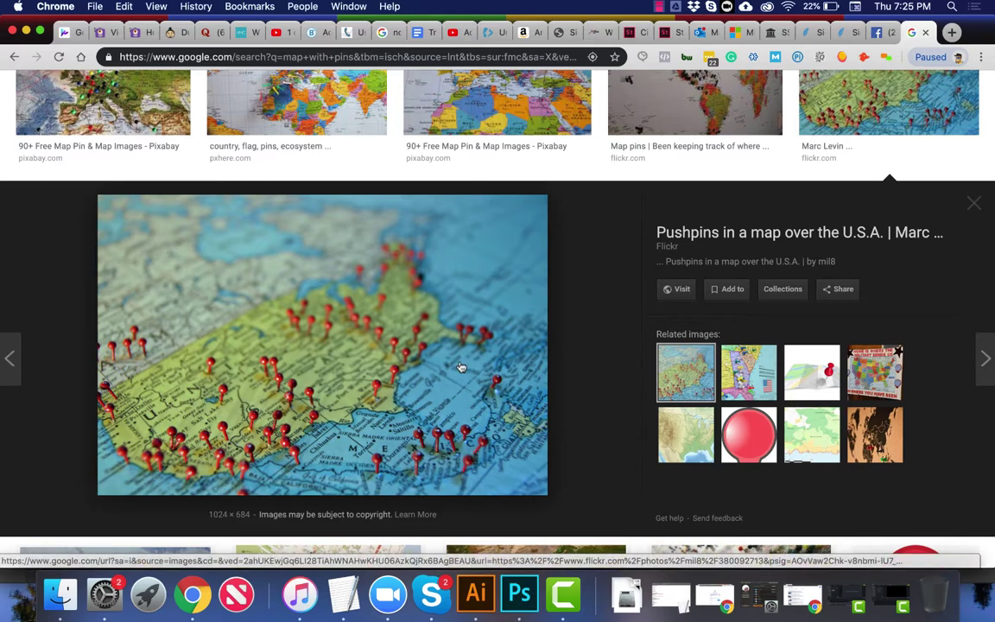
click(519, 594)
Step: Paste the pushpin map as Layer 6 and scale it to cover all of Artboard 2
drag(473, 365, 505, 369)
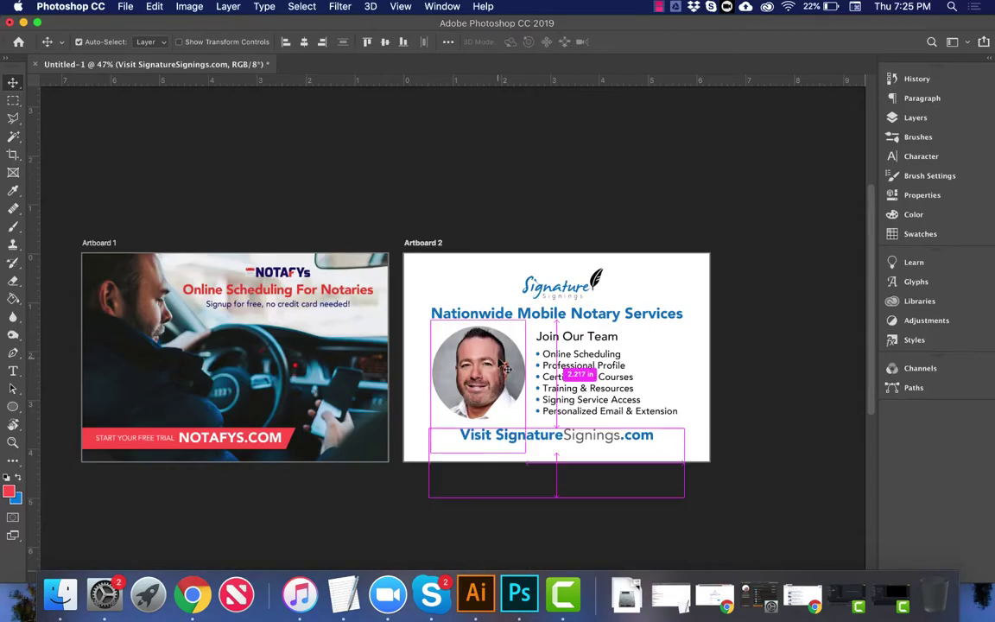
key(super+v)
key(super+t)
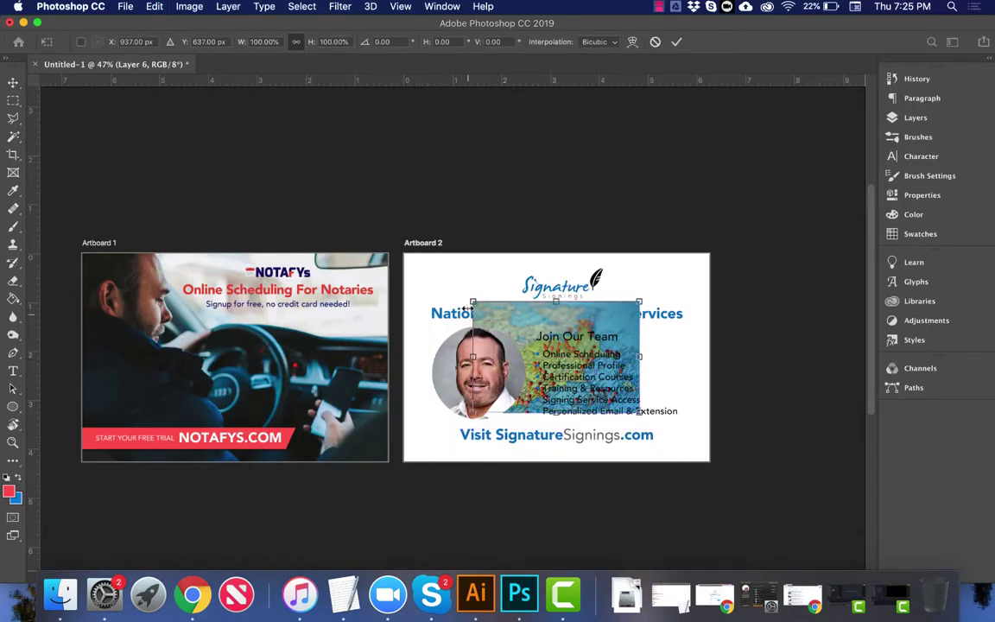
drag(467, 309, 400, 254)
key(super+z)
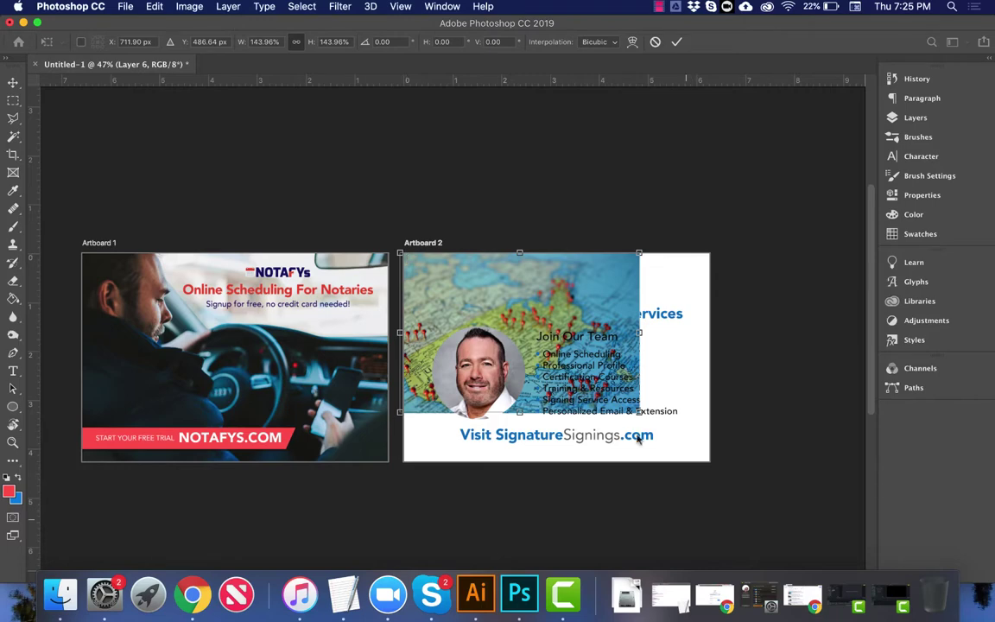
drag(635, 411, 804, 524)
key(Return)
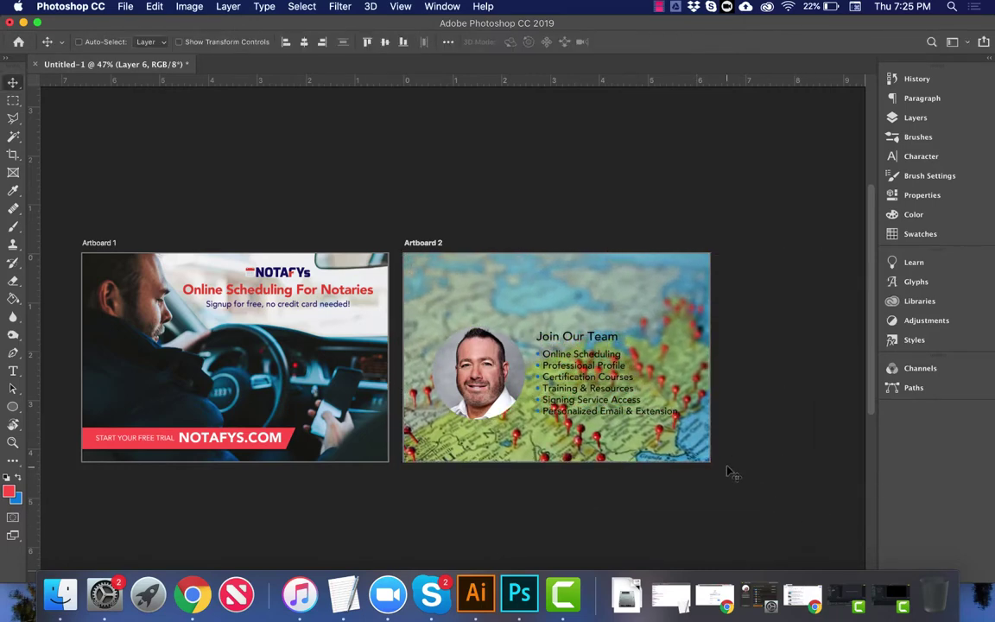
drag(726, 471, 730, 400)
drag(730, 402, 734, 398)
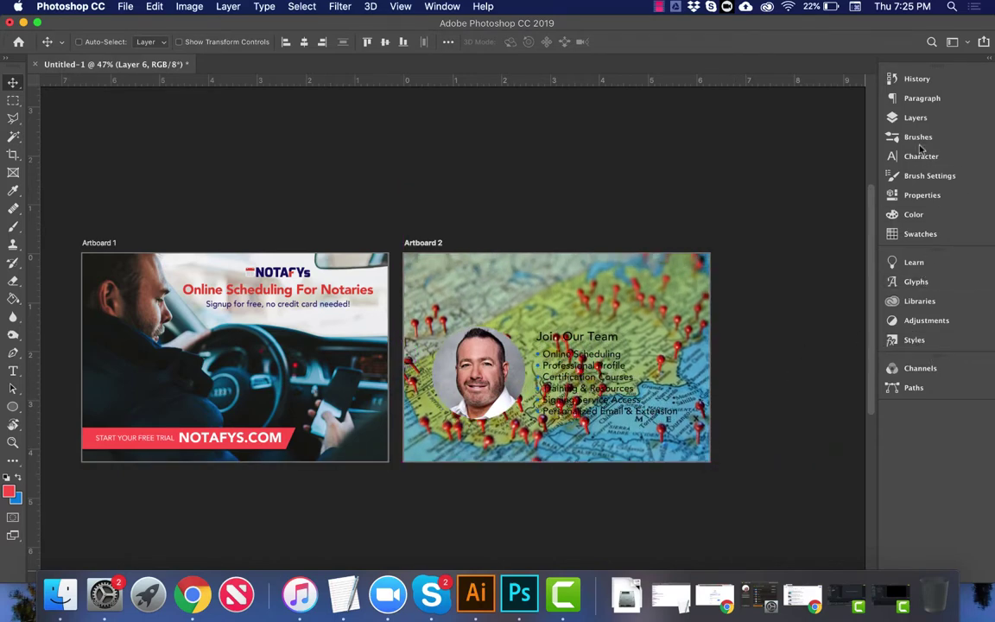
Step: Give the pushpin map layer a Luminosity blend mode at 18% opacity
click(914, 117)
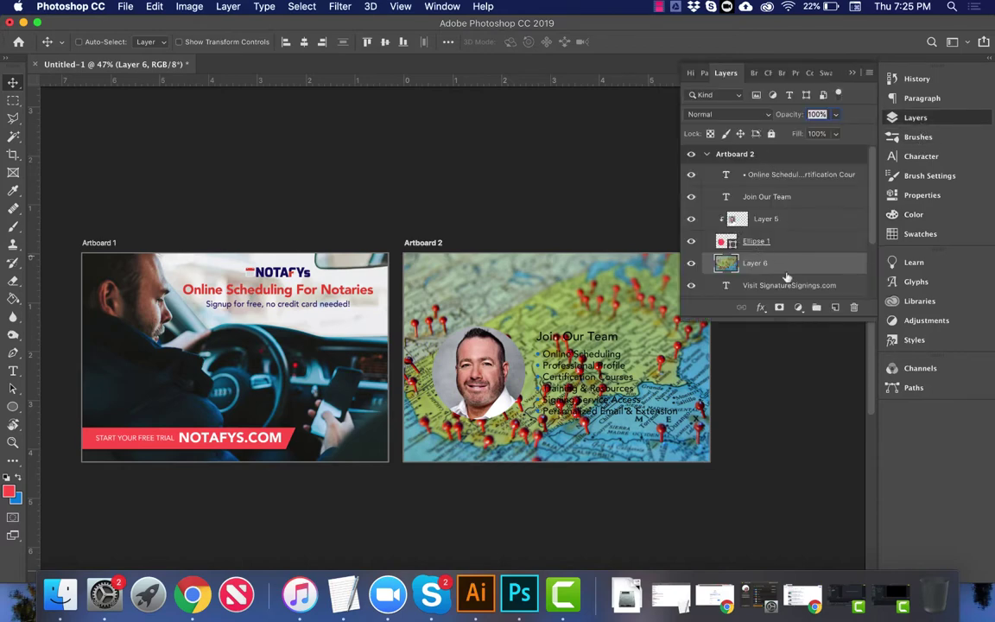
scroll(786, 277, down, 2)
drag(795, 216, 793, 276)
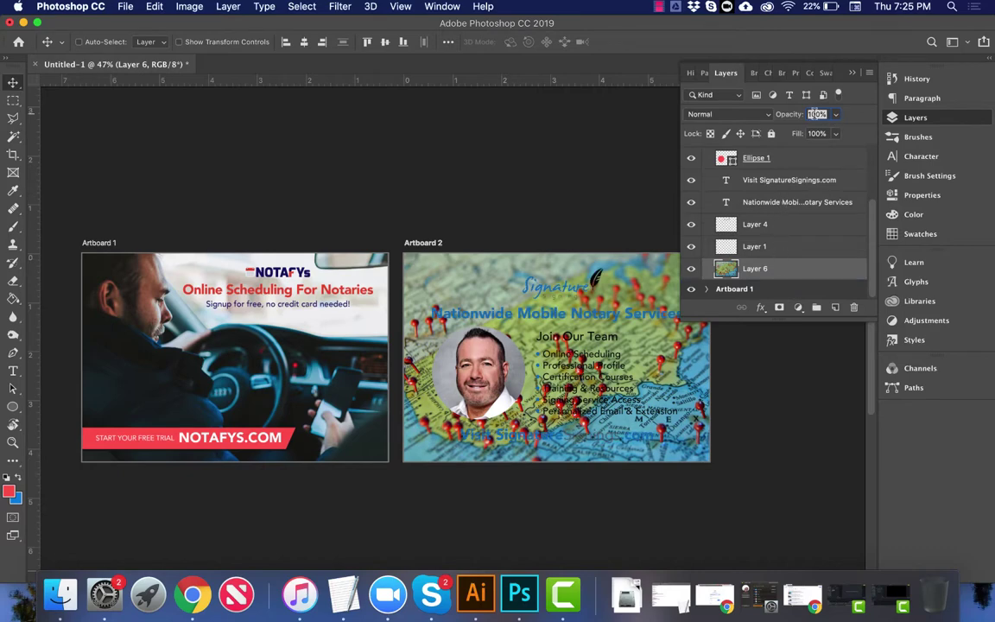
click(728, 115)
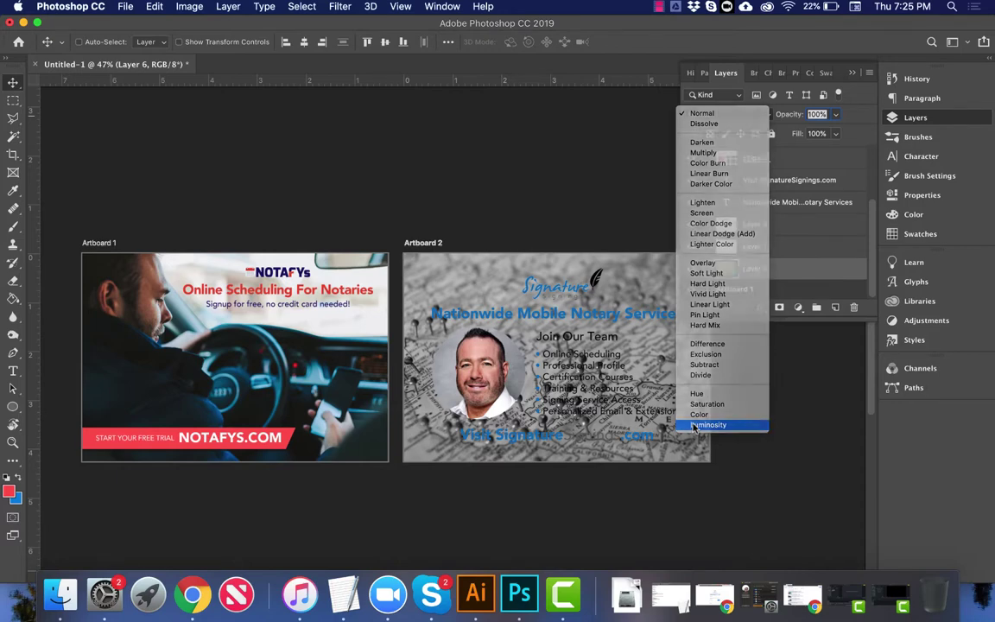
click(696, 426)
key(BackSpace)
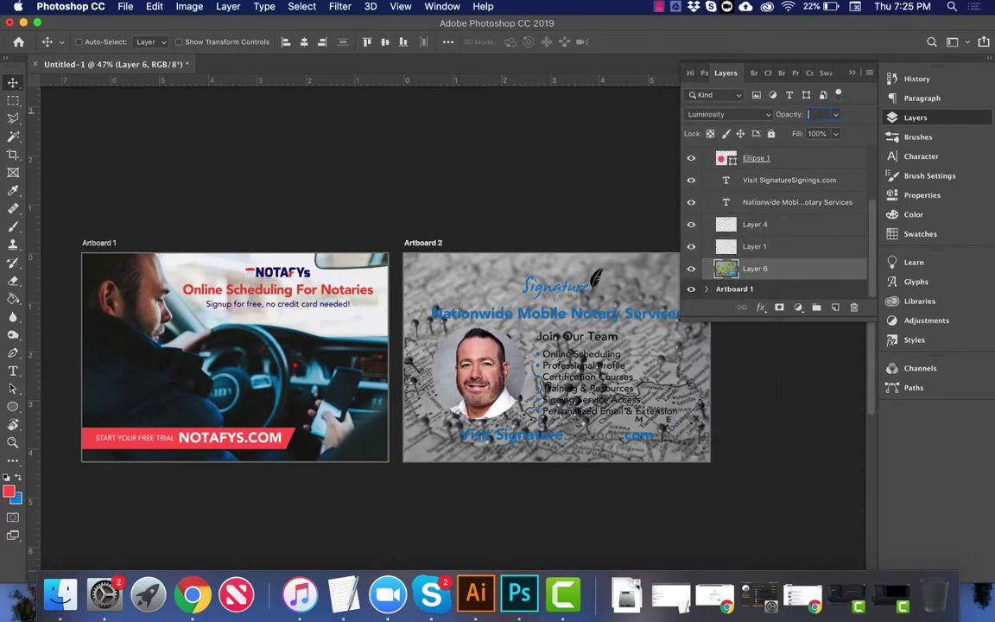
text(25)
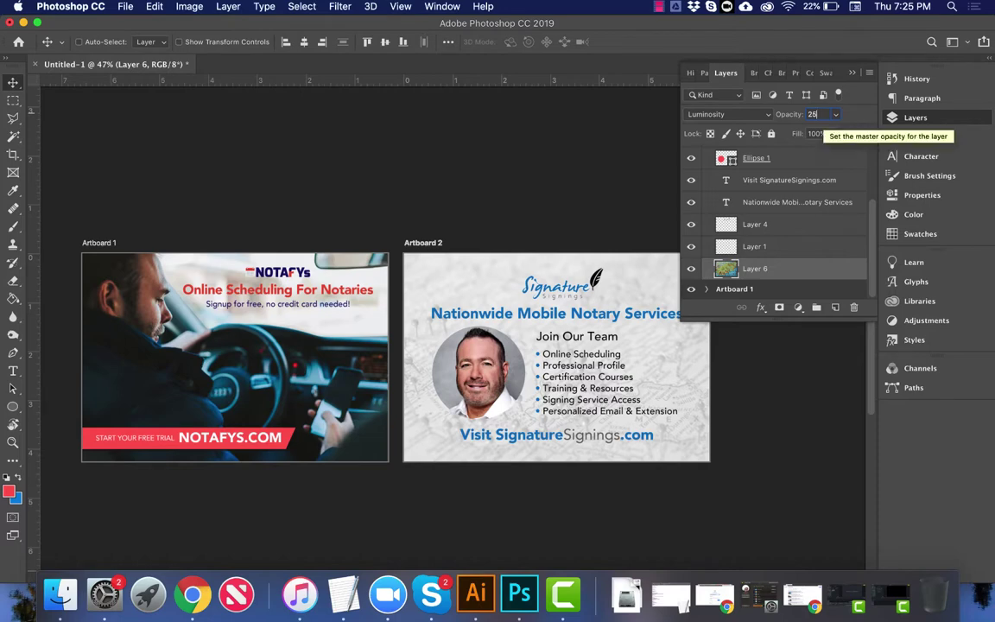
key(BackSpace)
key(BackSpace)
text(15)
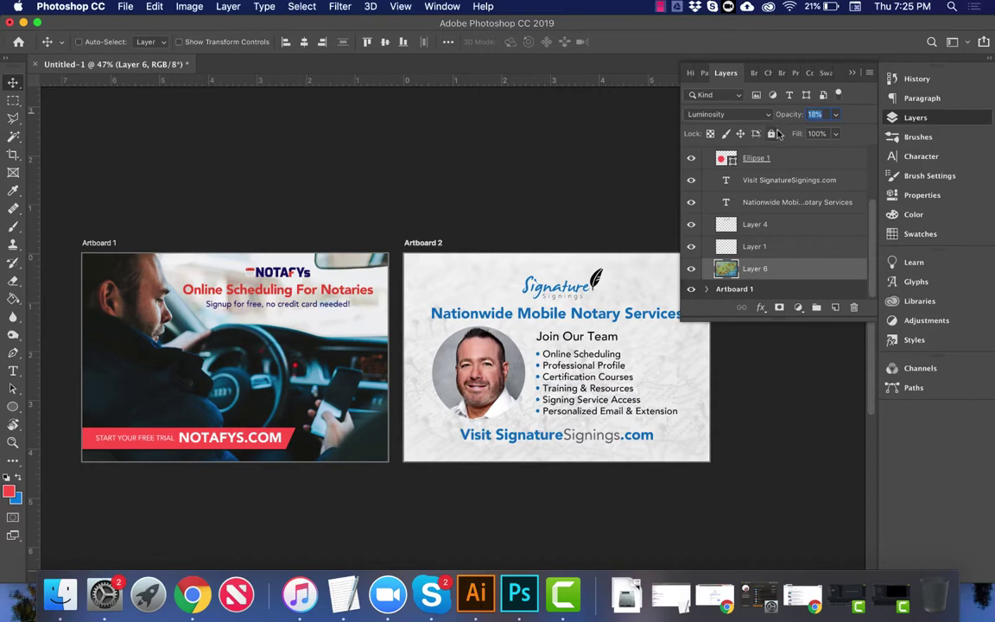
key(Return)
Step: Add a new Layer 7 and set up a large brush painting in white
key(super+shift+alt+n)
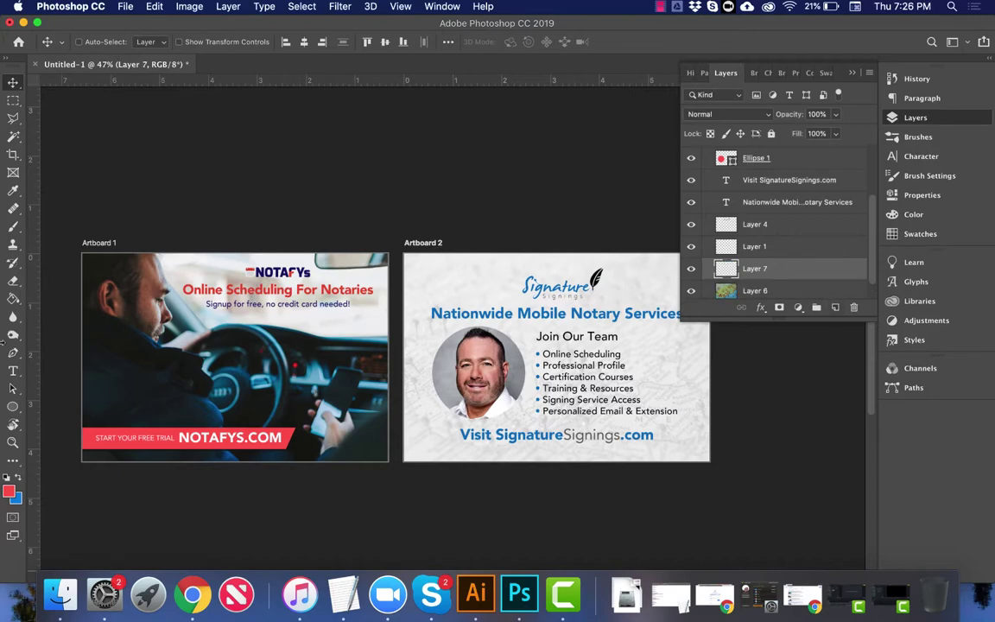
click(15, 501)
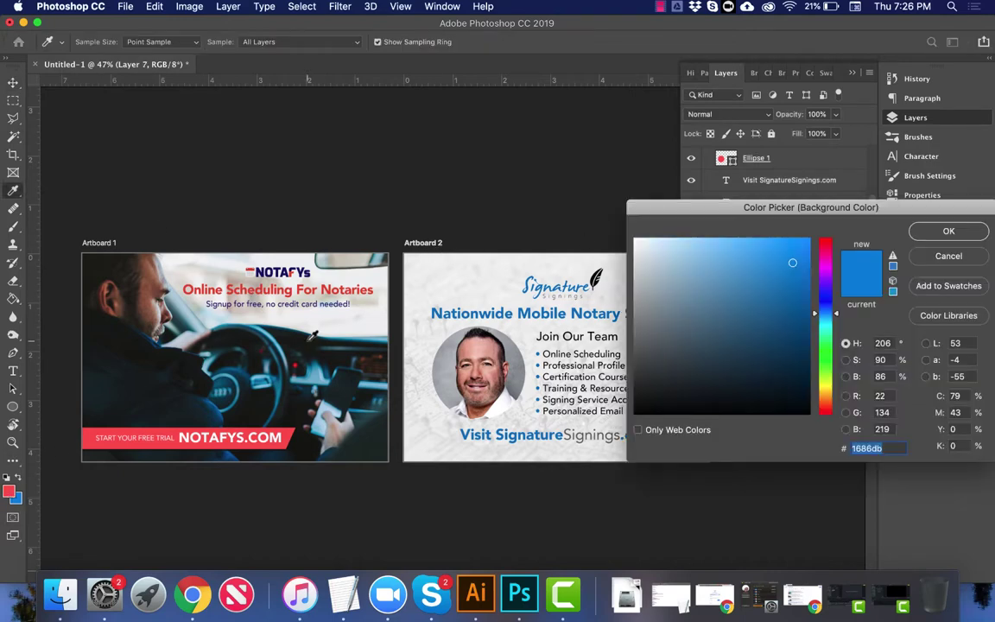
key(Return)
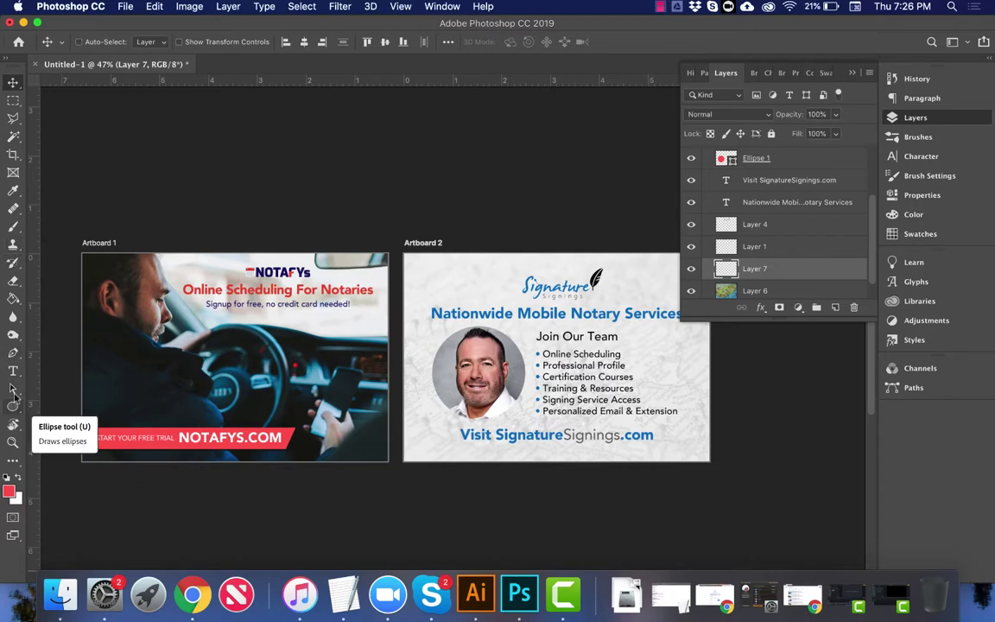
click(14, 225)
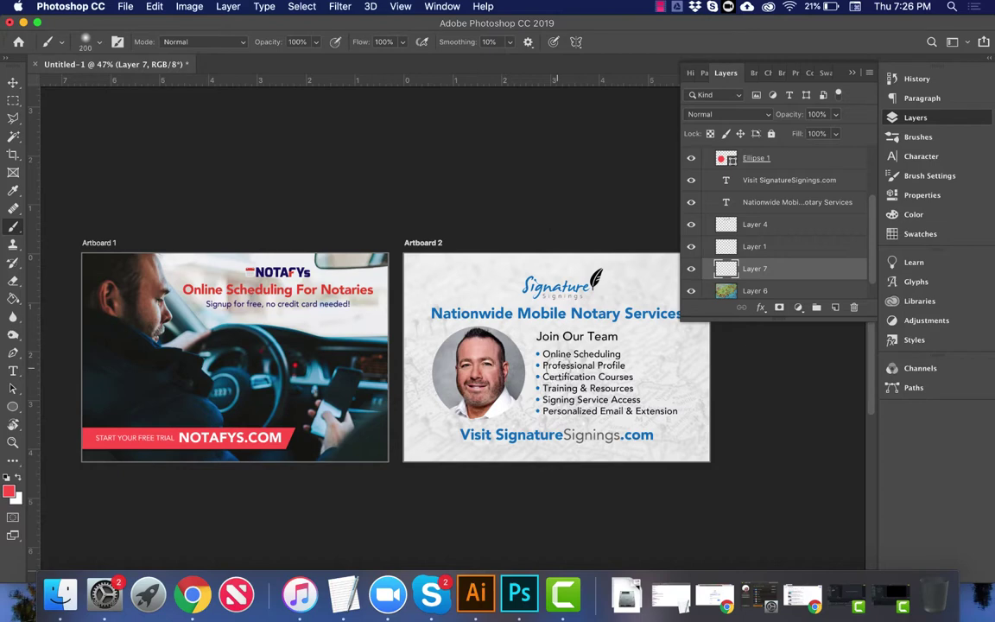
key(bracketright)
key(bracketright)
key(bracketright)
key(bracketright)
key(bracketright)
key(bracketright)
key(bracketright)
click(540, 370)
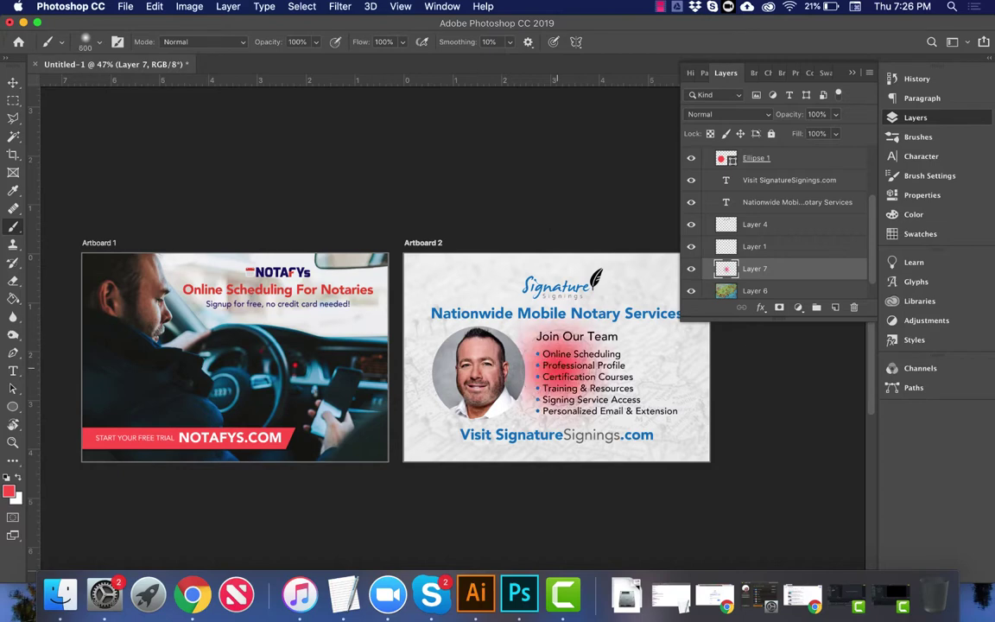
key(super+z)
key(x)
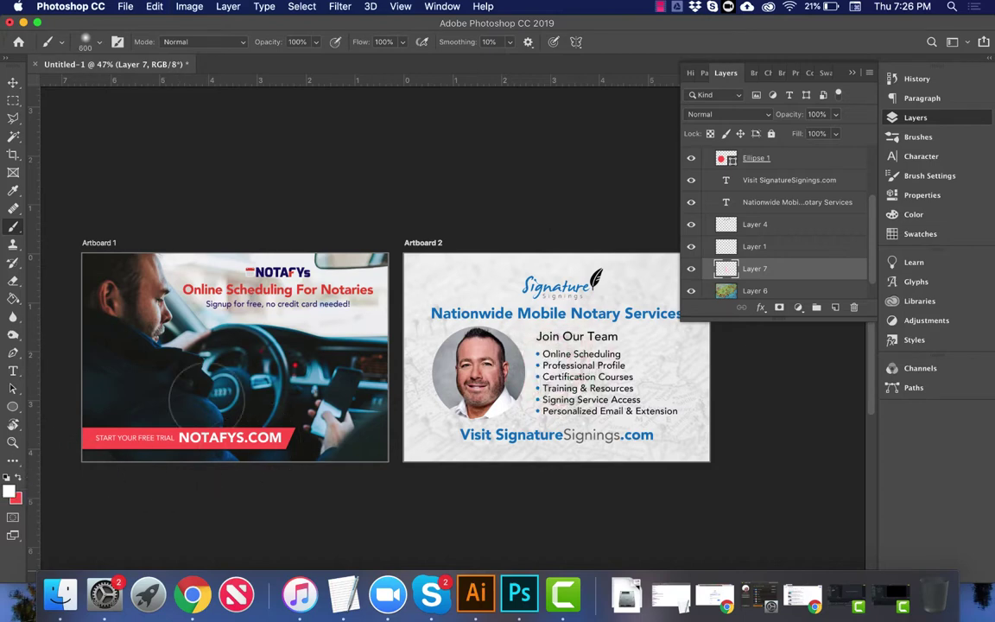
Step: Stretch the white patch to about 153% width and 88% height behind the list
key(super+t)
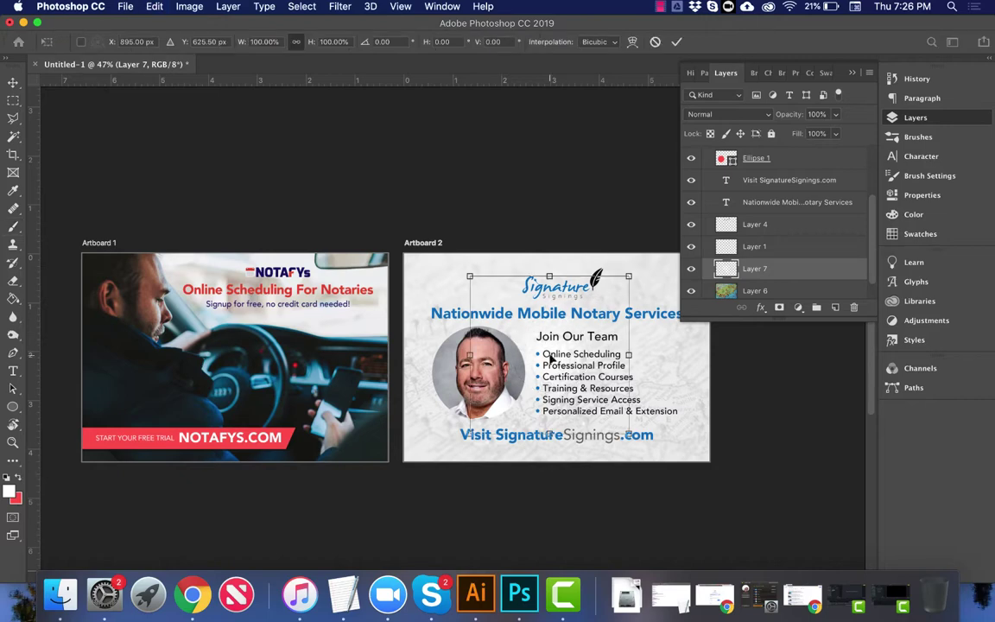
drag(634, 354, 706, 354)
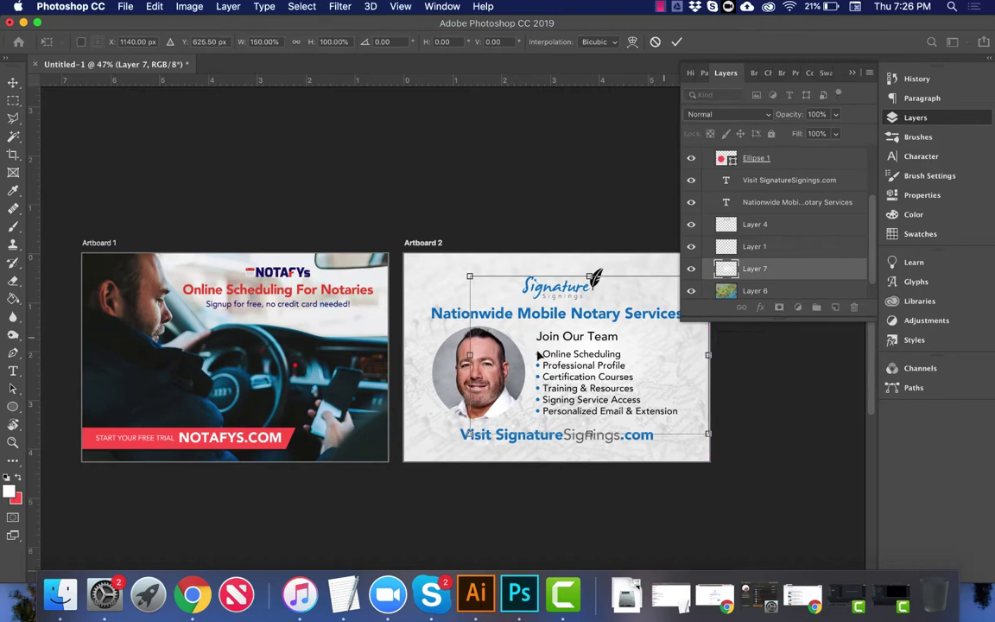
drag(470, 354, 430, 354)
drag(568, 277, 569, 308)
key(Return)
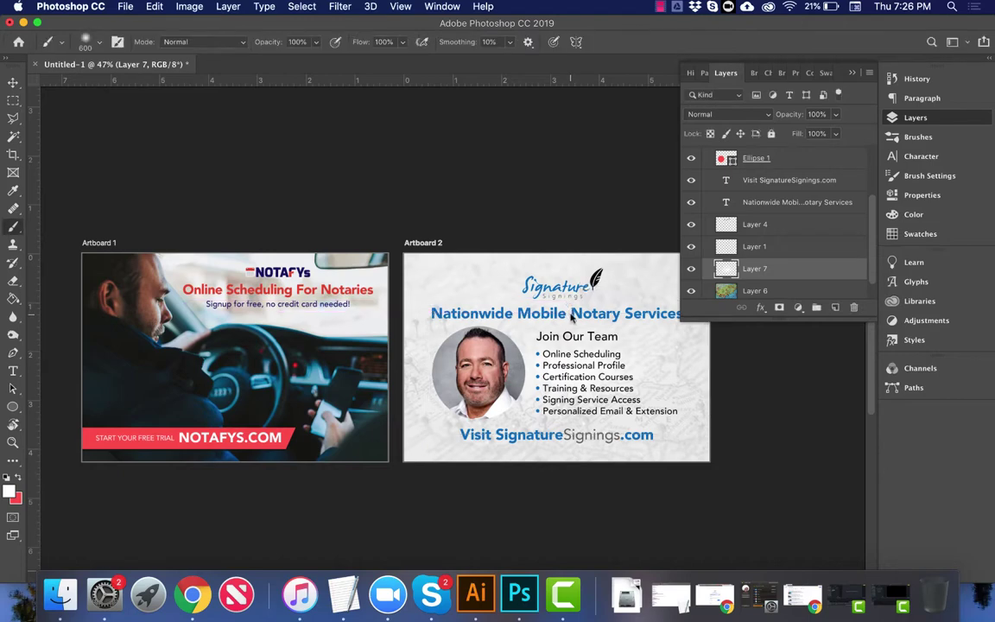
drag(570, 370, 613, 380)
key(super)
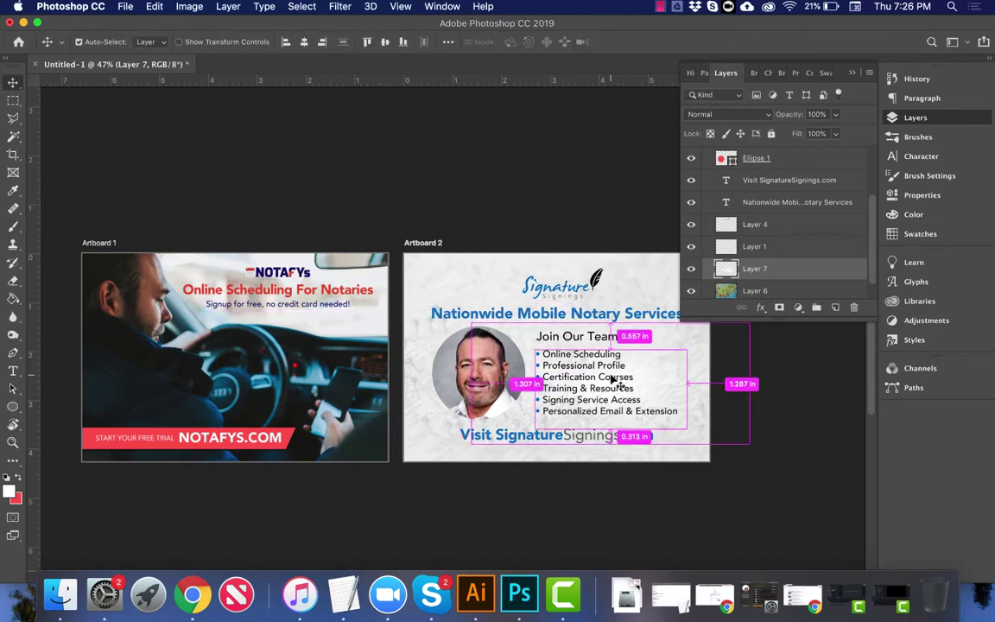
Step: Duplicate the white patch, merge the copies into one layer, and stretch it taller behind the text
key(super+j)
key(super+j)
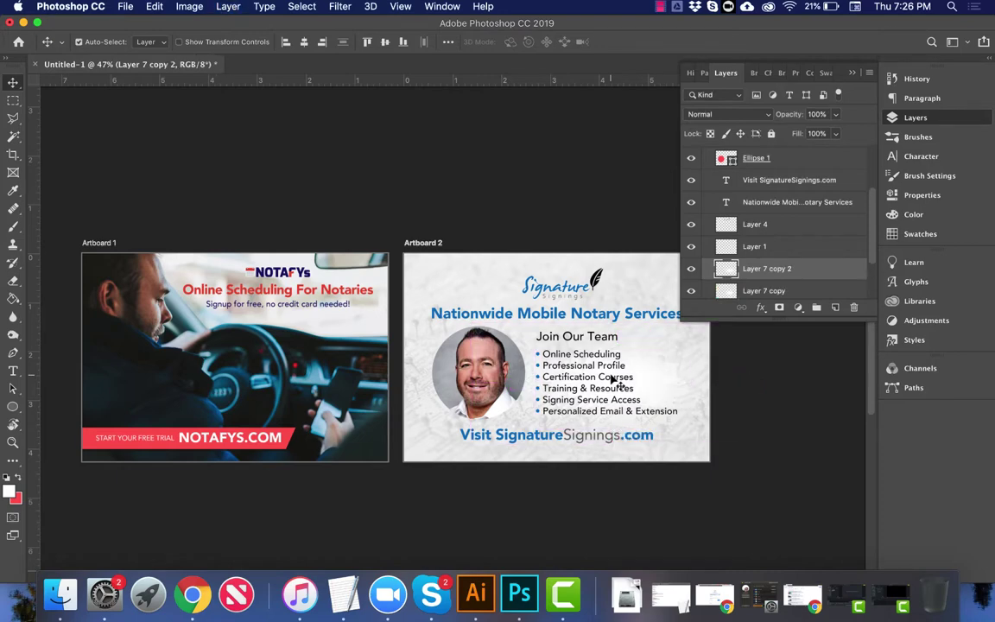
key(super+j)
scroll(780, 290, down, 3)
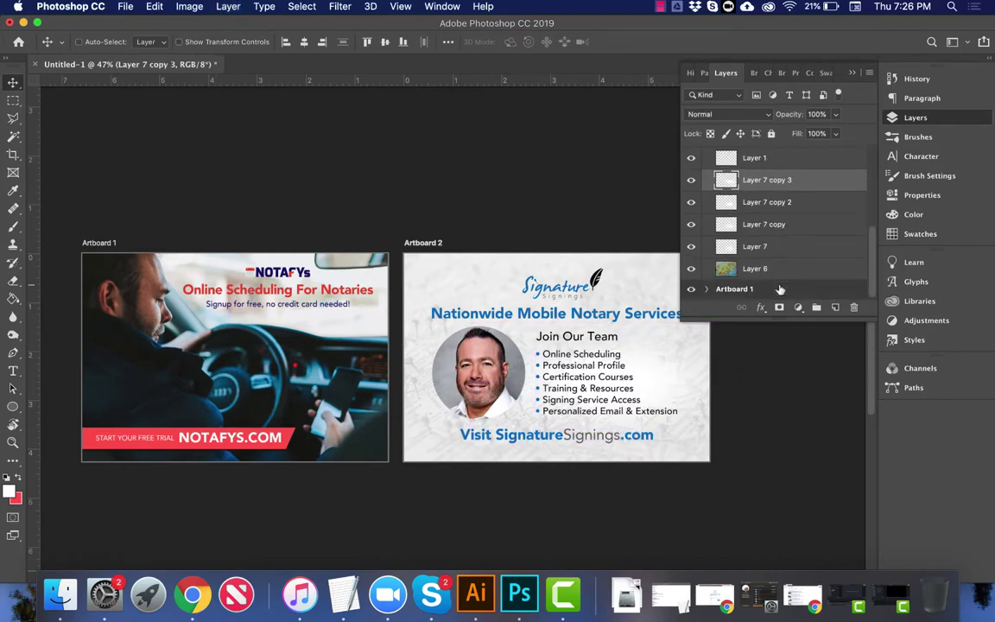
shift+click(790, 246)
key(super+e)
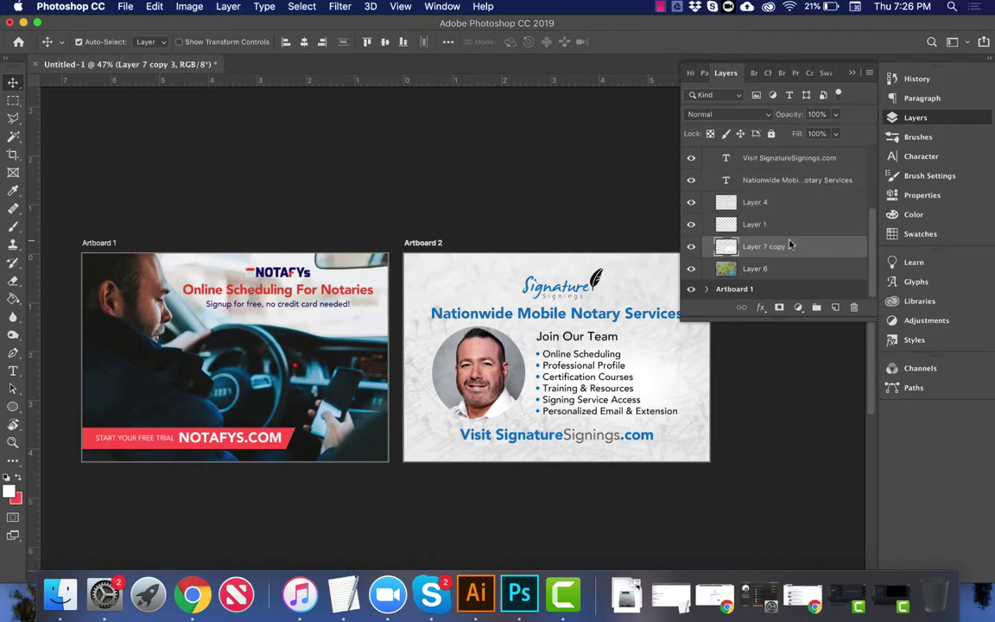
drag(557, 386, 600, 380)
key(super+t)
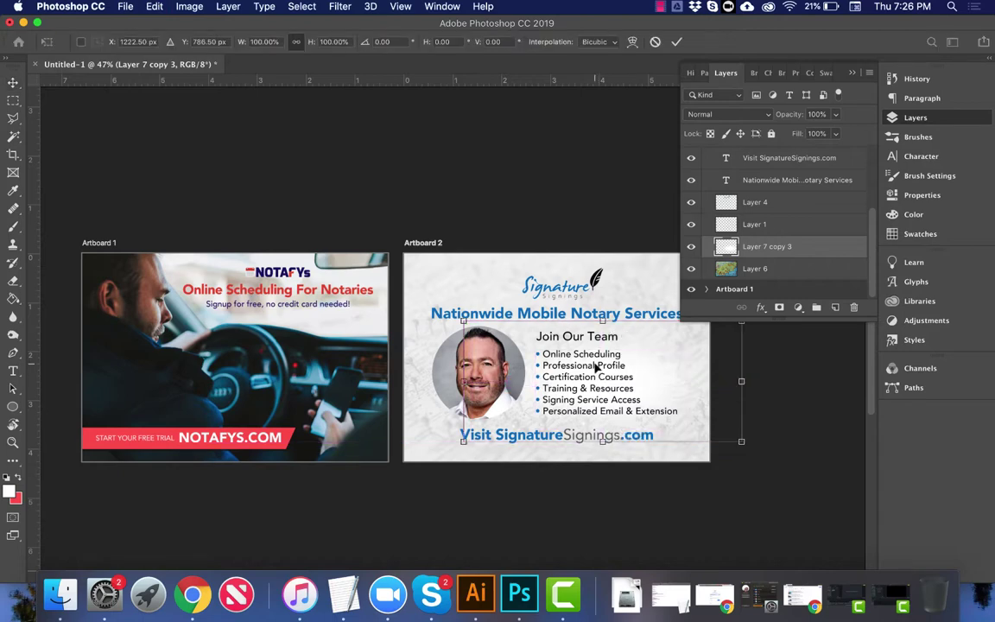
drag(600, 321, 596, 282)
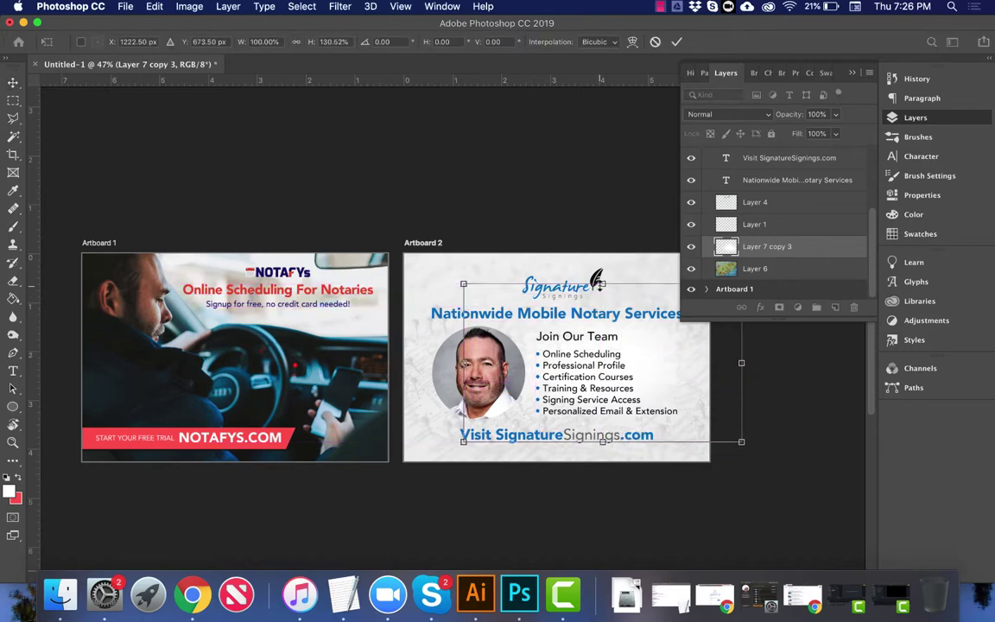
key(Return)
drag(650, 359, 634, 378)
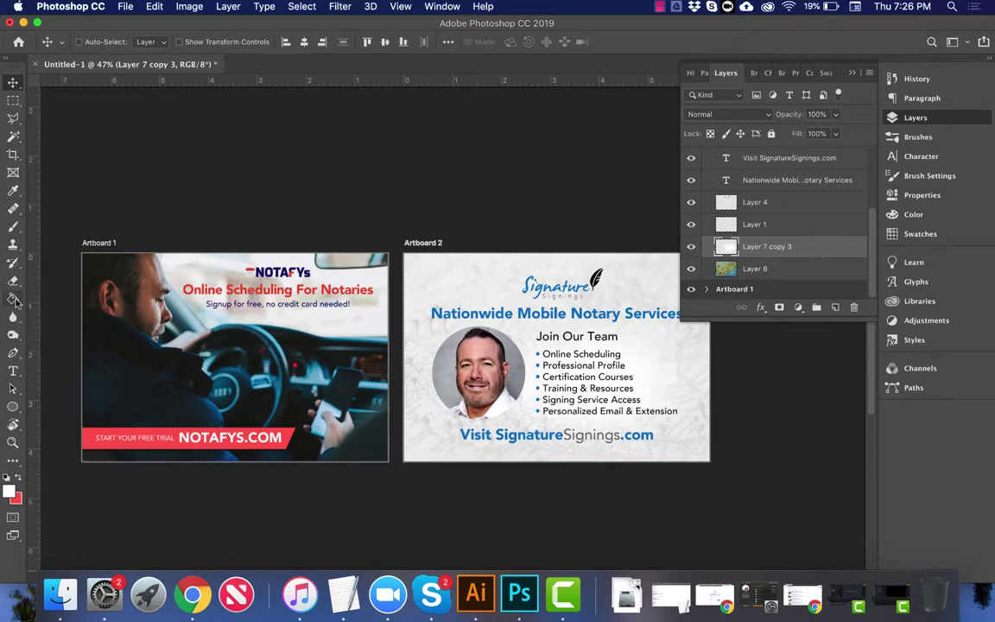
Step: Check the brush settings, then lower the pushpin map layer's opacity to 20%
click(12, 227)
click(97, 42)
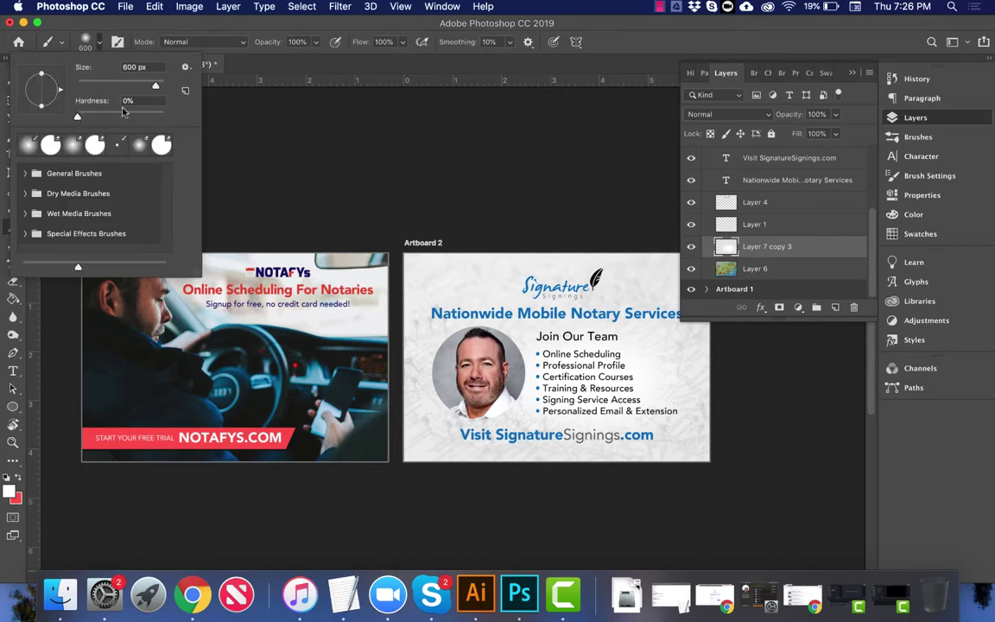
click(301, 26)
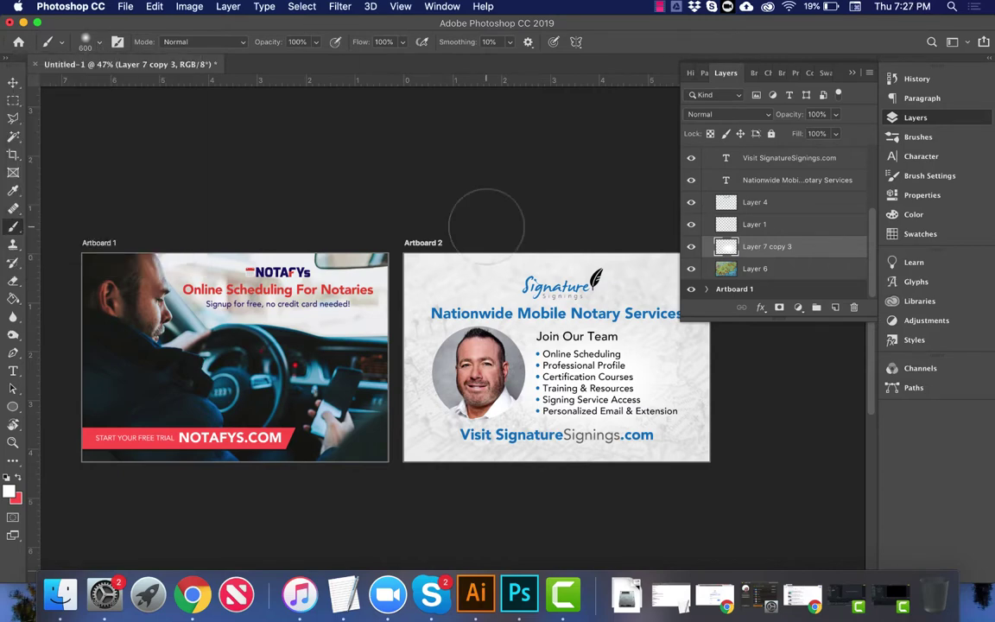
key(v)
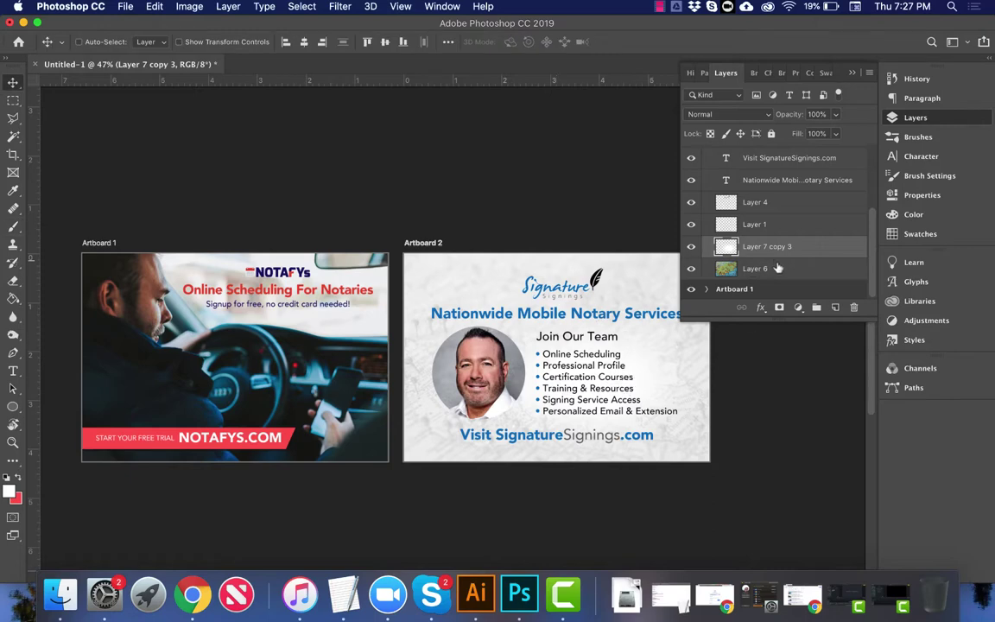
click(773, 269)
click(819, 115)
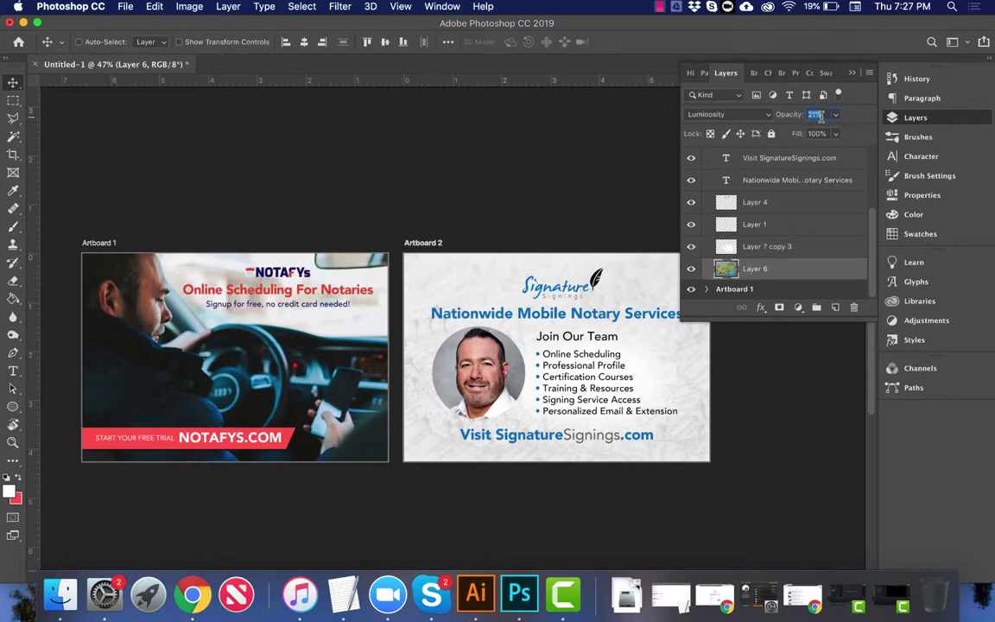
key(Down)
key(Return)
scroll(840, 241, up, 5)
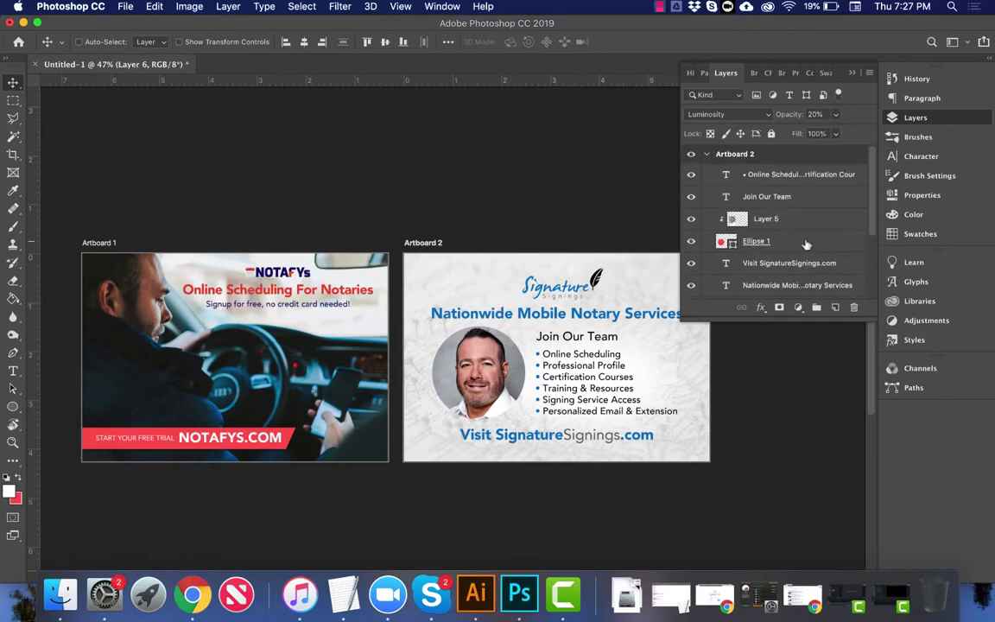
click(809, 242)
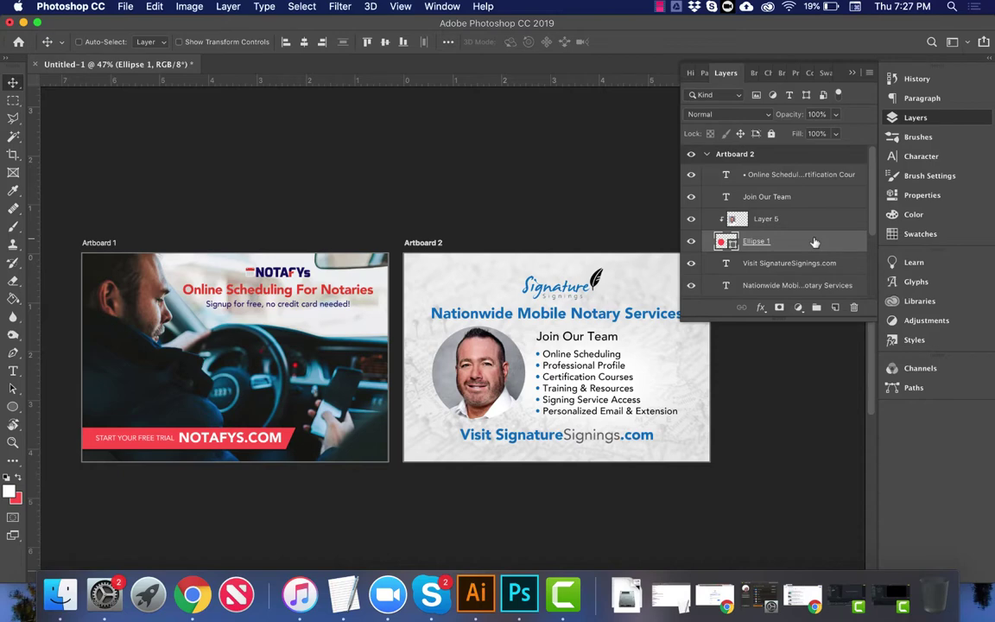
Step: Add a gradient stroke to Ellipse 1 whose stop uses the blue sampled from the heading
double_click(815, 243)
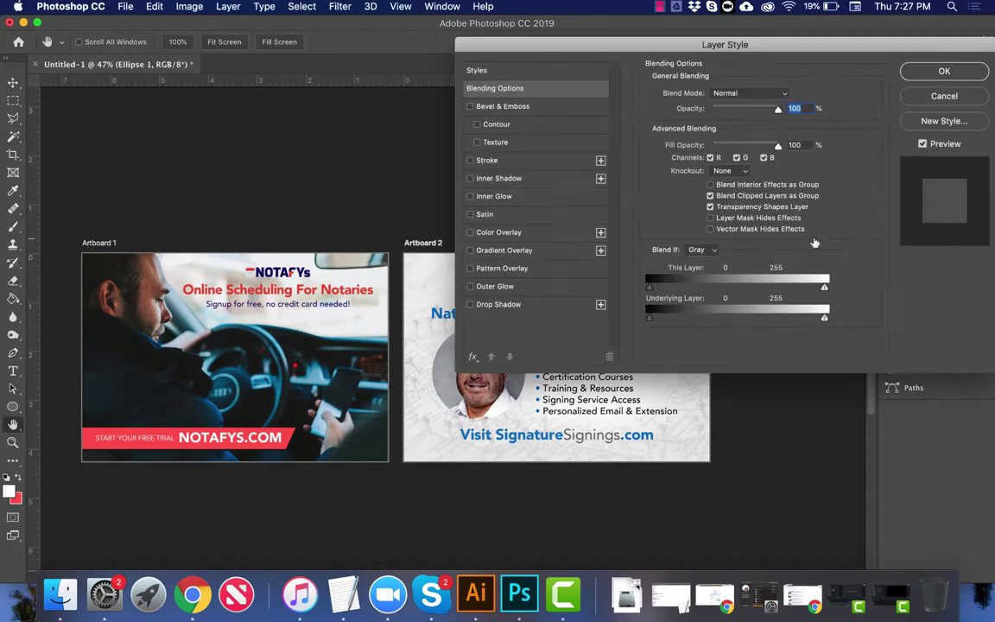
click(488, 162)
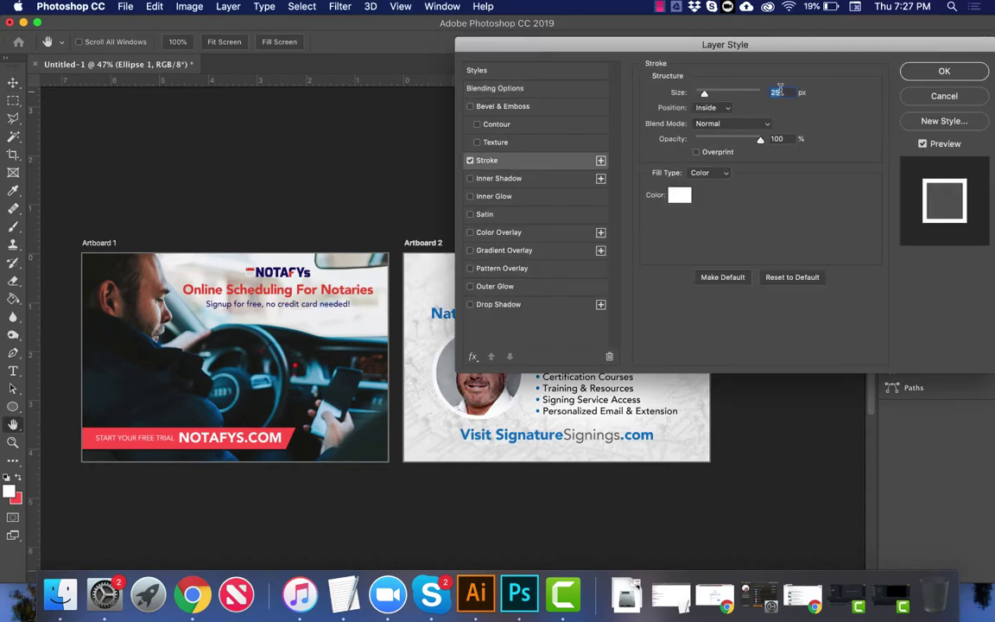
key(shift+Down)
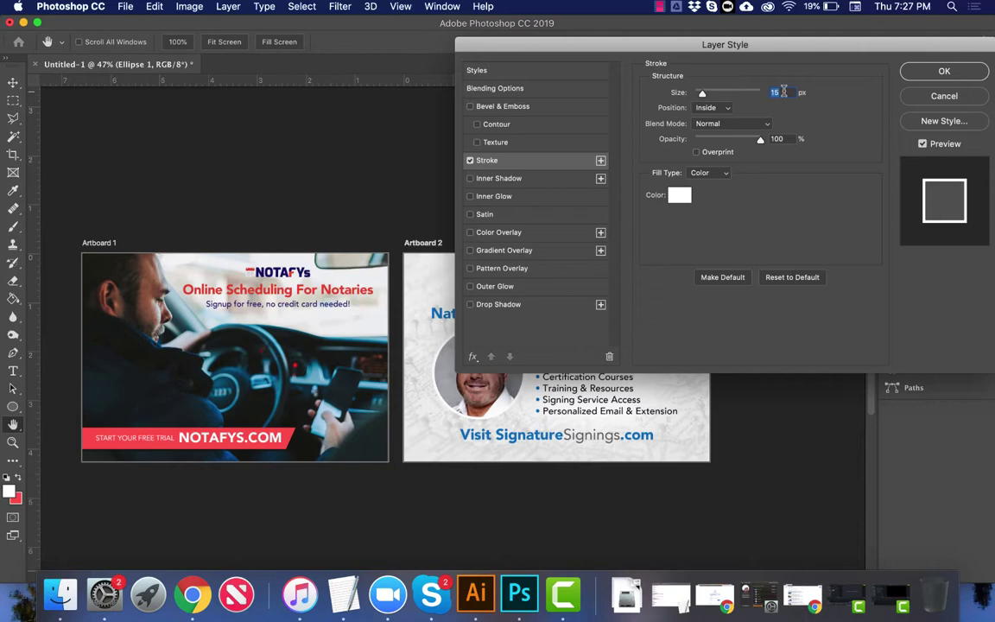
click(709, 173)
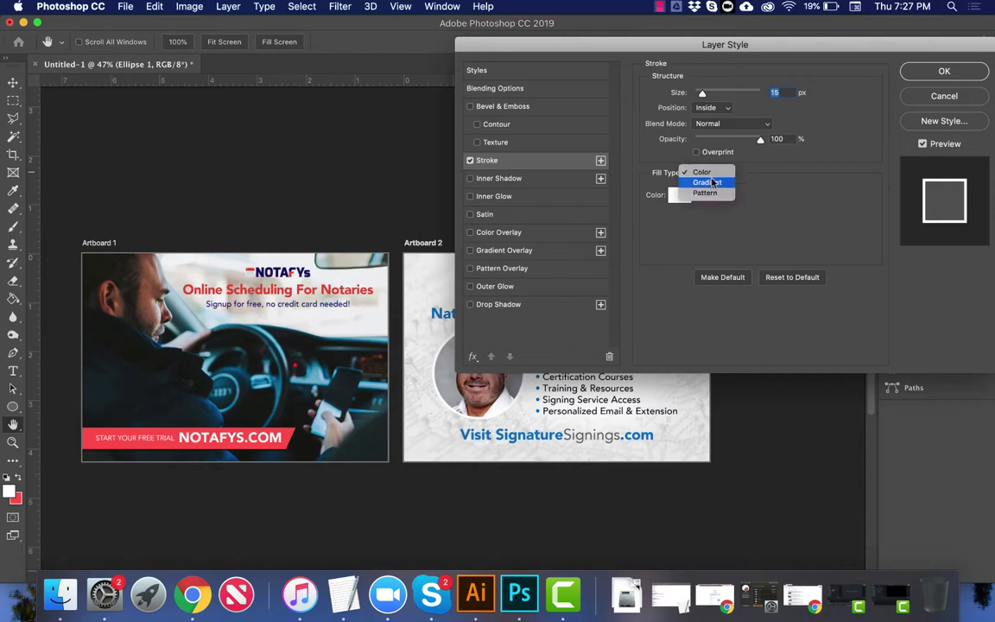
click(712, 183)
click(694, 197)
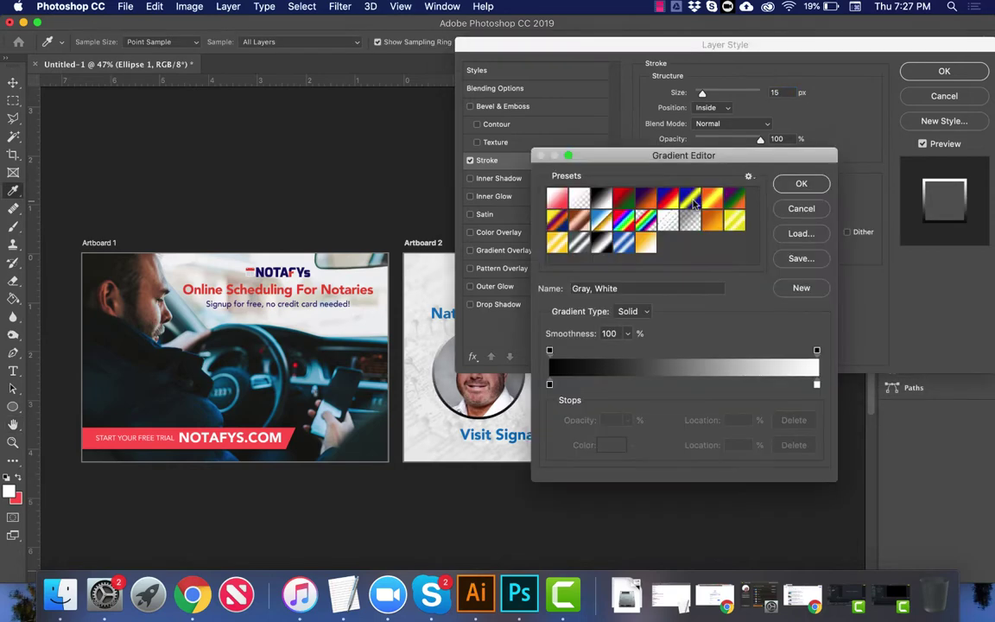
double_click(549, 383)
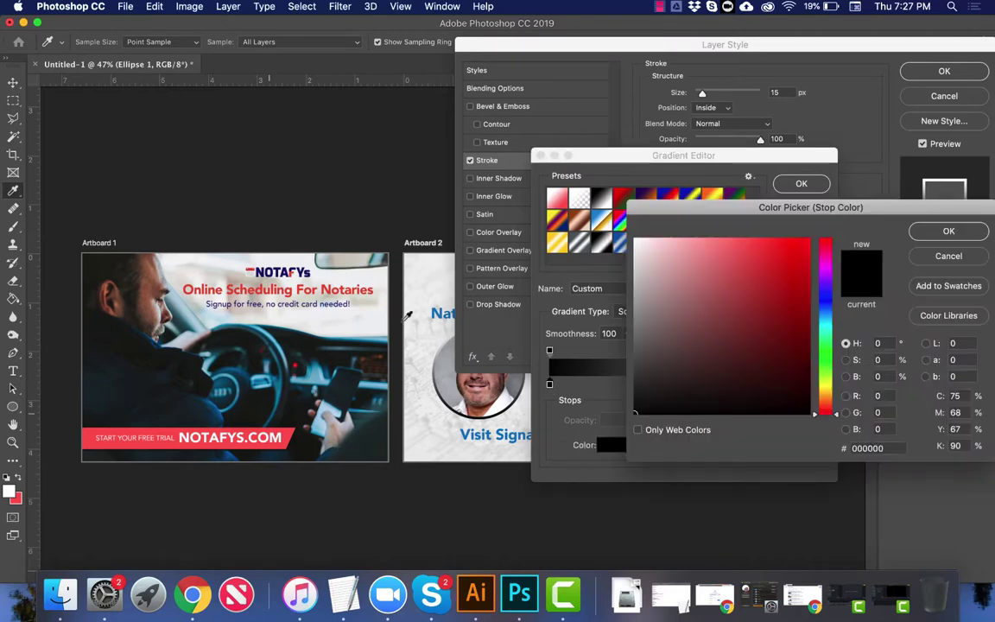
click(438, 306)
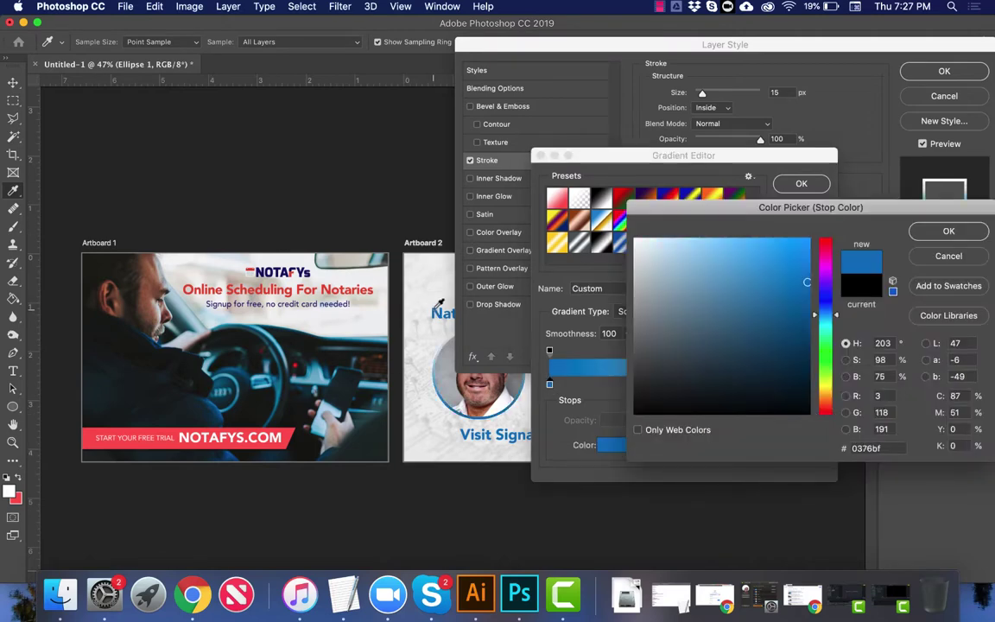
key(Return)
key(Return)
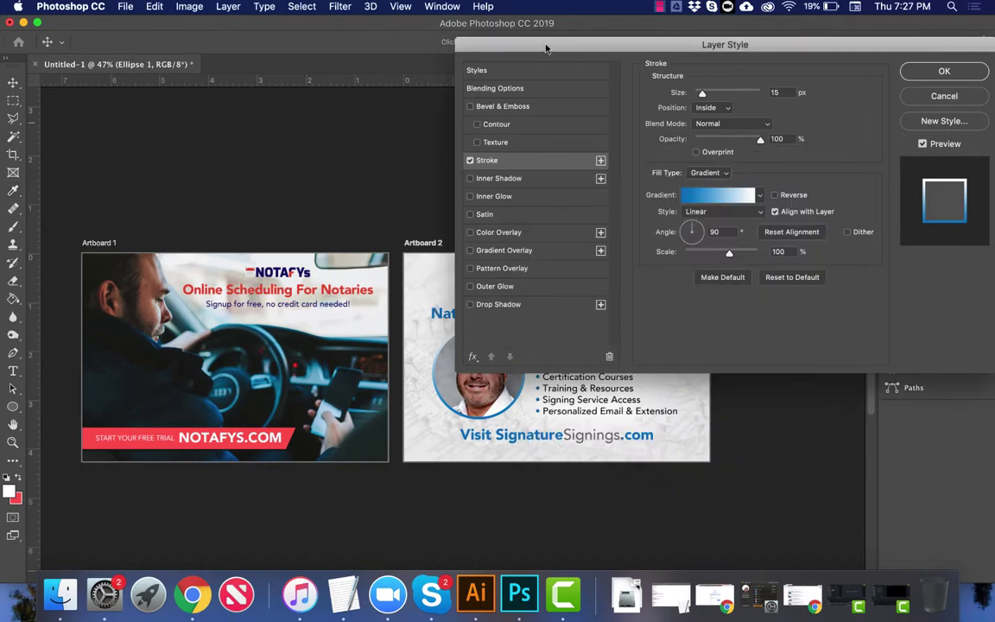
Step: Set the stroke to Outside at 8 px and turn on Drop Shadow
drag(533, 44, 710, 7)
click(710, 7)
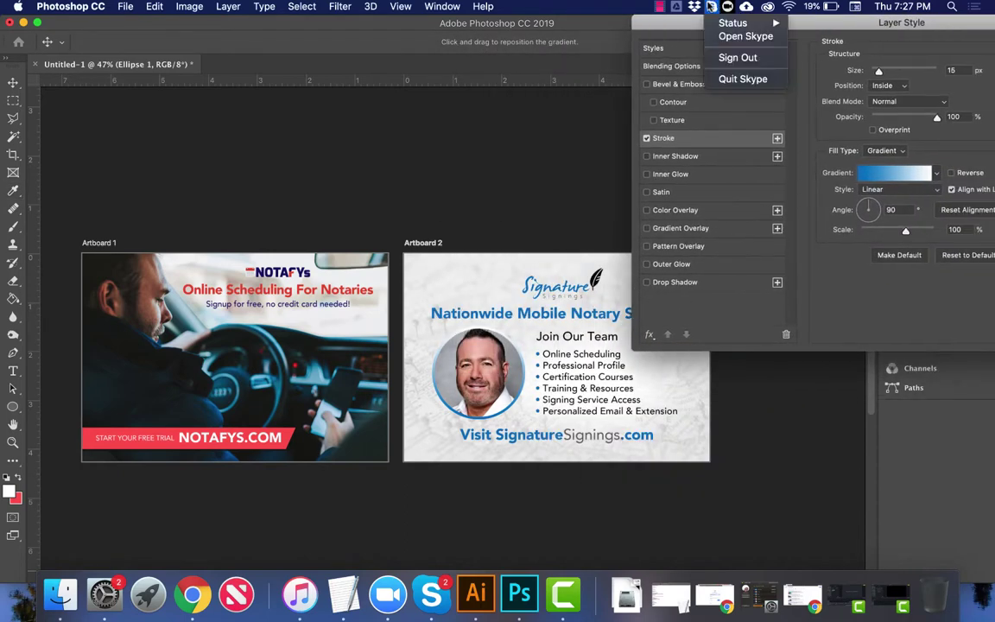
click(710, 7)
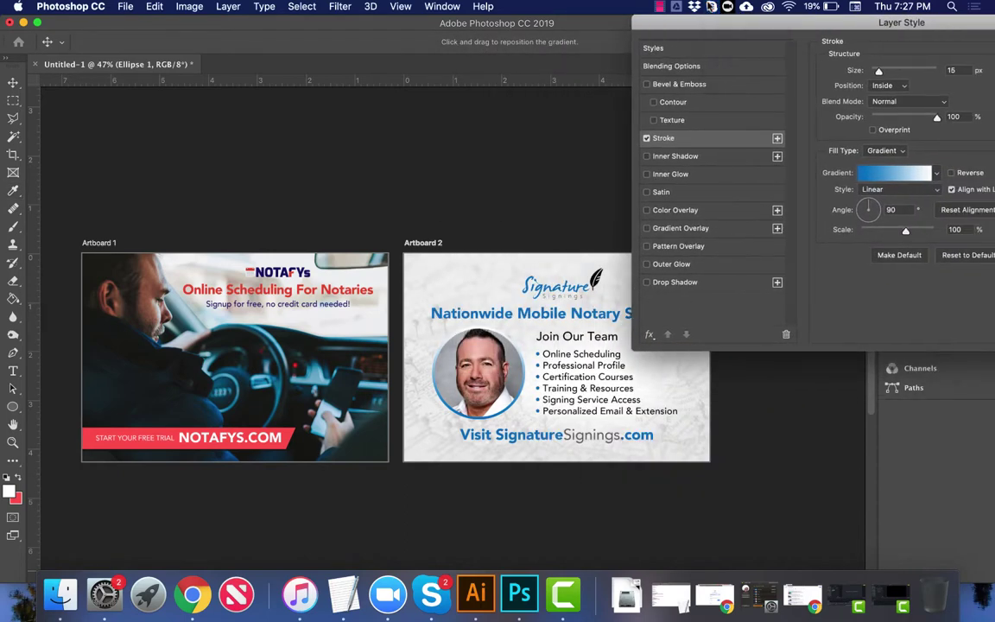
click(884, 86)
click(885, 76)
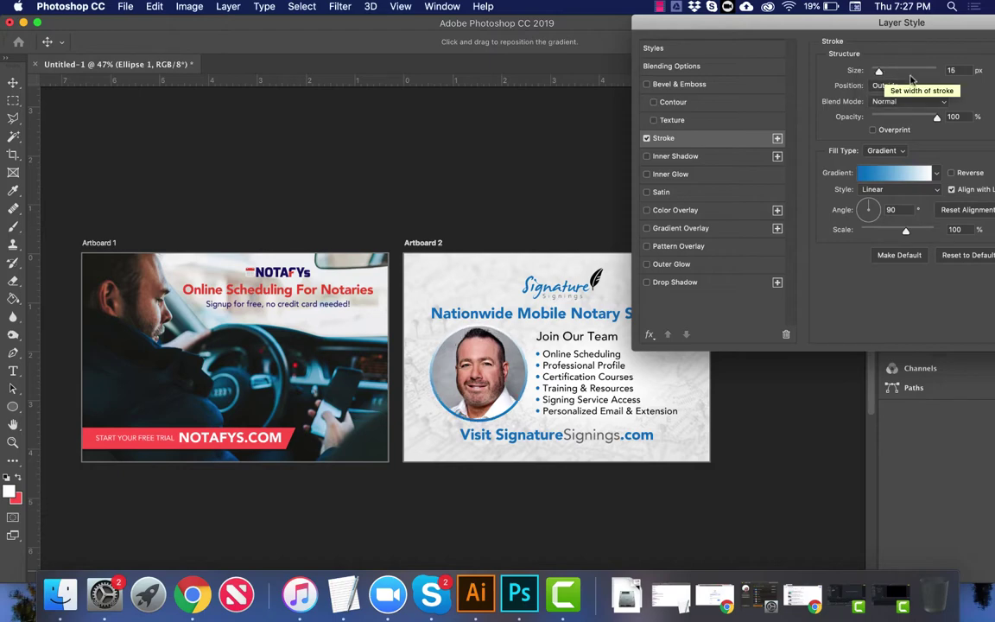
double_click(952, 70)
key(Down)
key(Down)
key(Down)
key(Down)
key(Down)
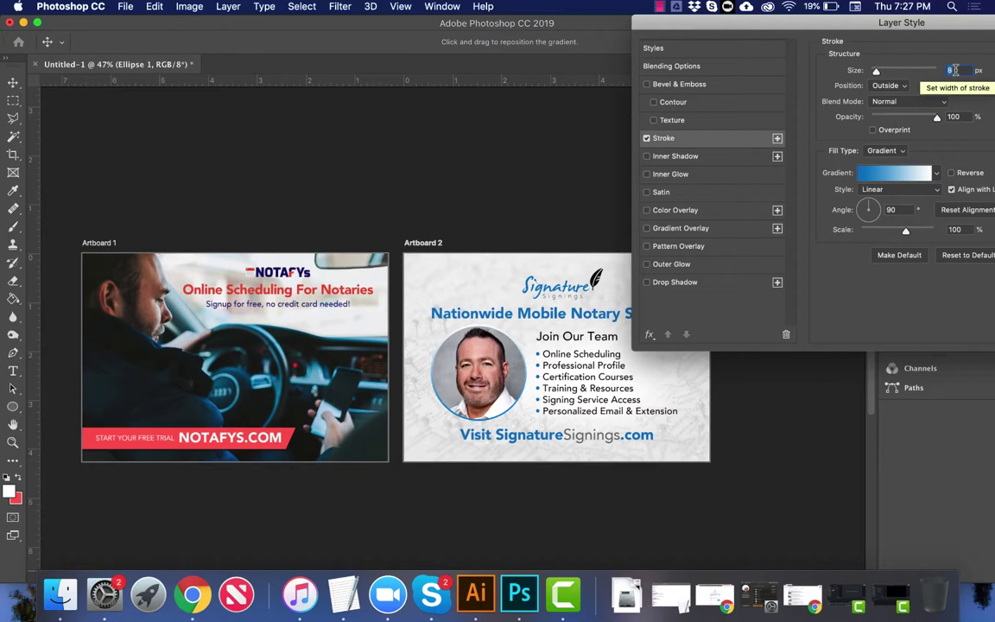
click(647, 281)
Step: Give the portrait circle's drop shadow 24 px distance, 30% spread, 10 px size and 20% opacity
click(677, 282)
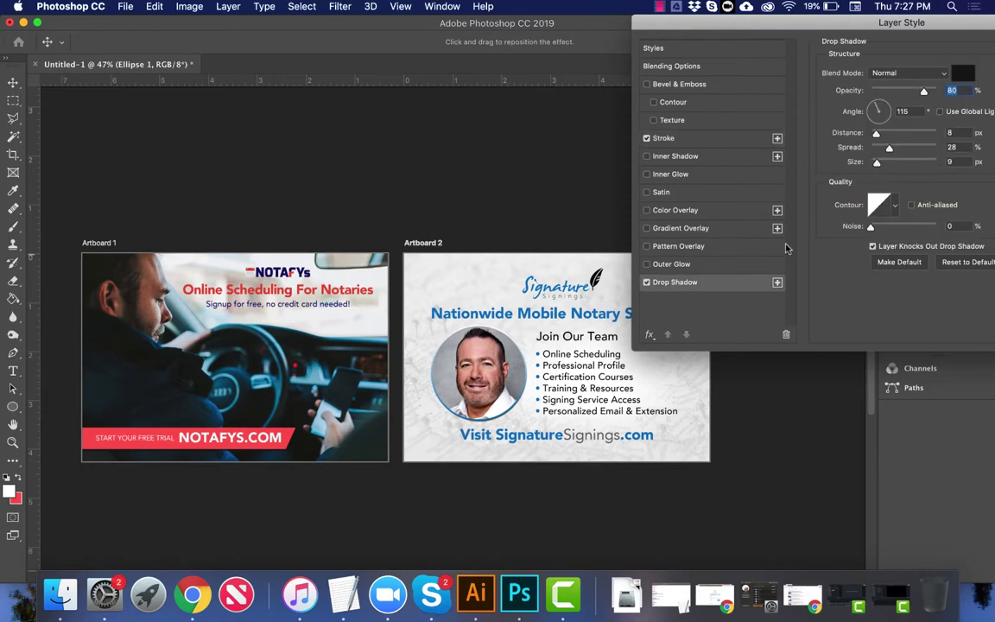
drag(877, 136, 892, 149)
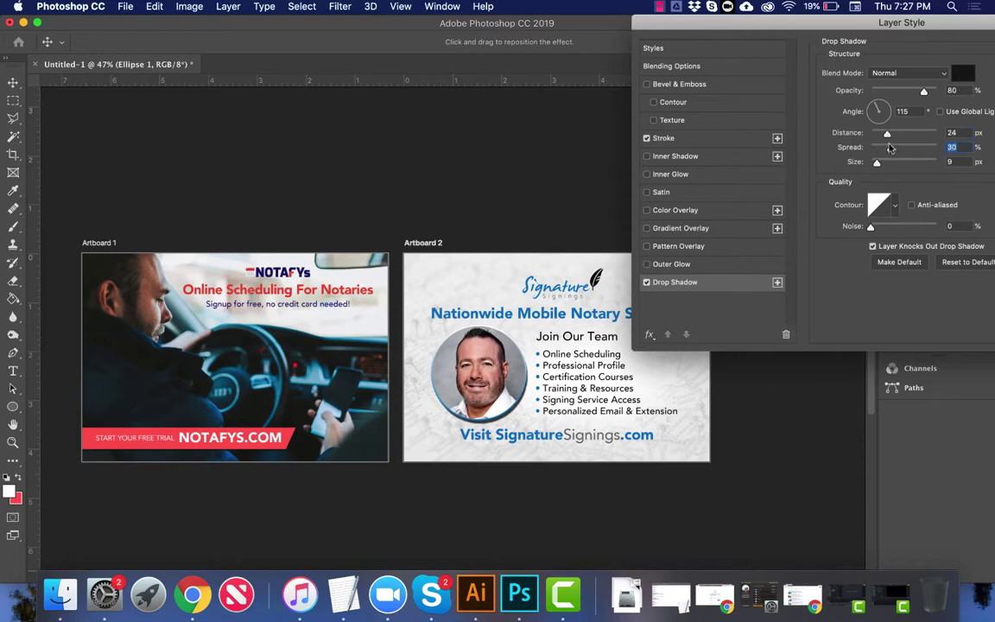
click(951, 162)
click(951, 90)
key(shift+Down)
key(shift+Down)
key(shift+Down)
key(shift+Down)
key(shift+Down)
key(shift+Down)
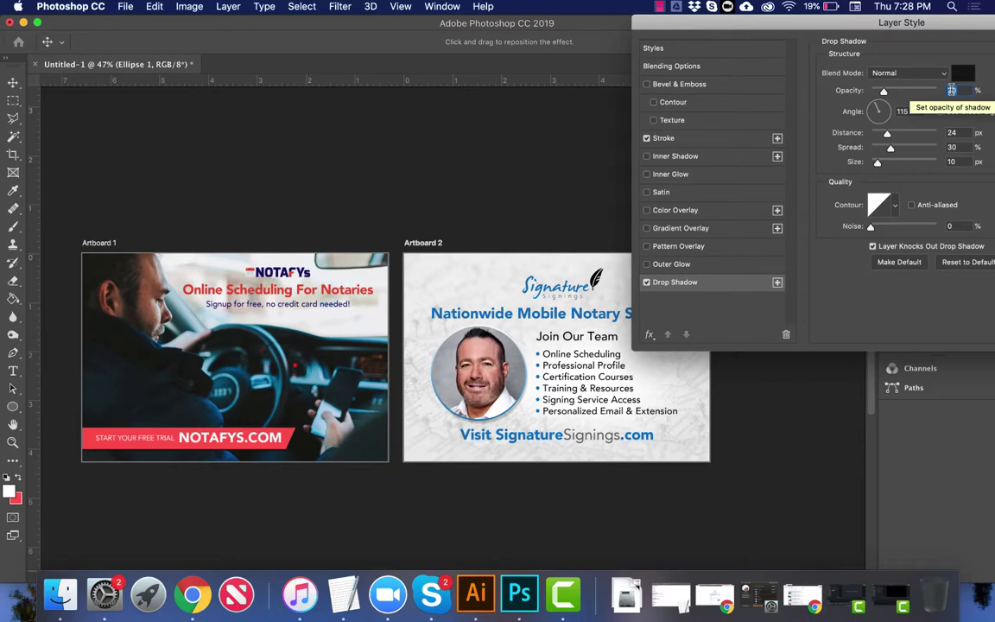
key(Return)
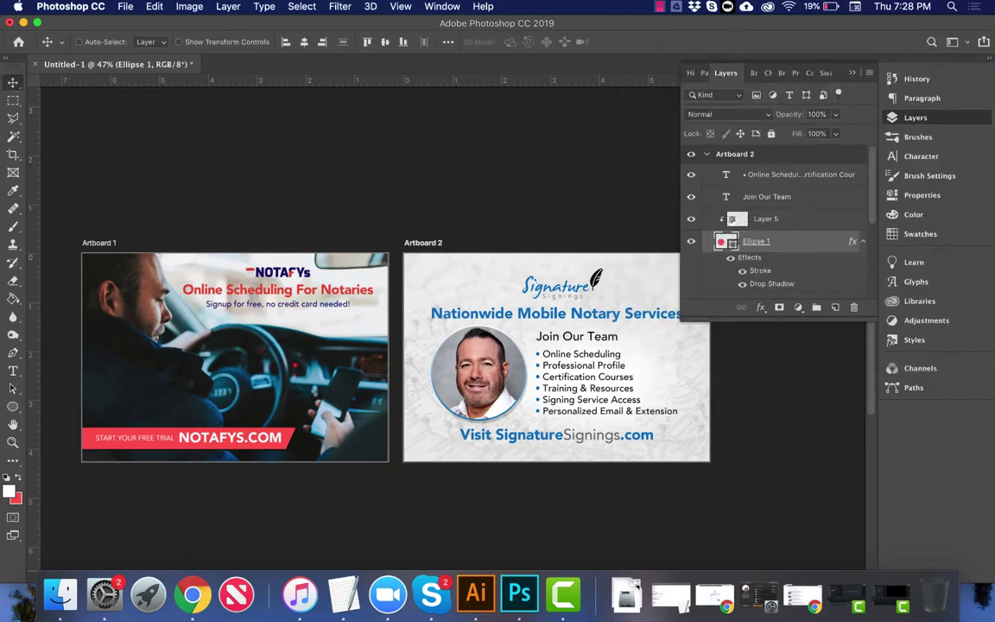
key(super+minus)
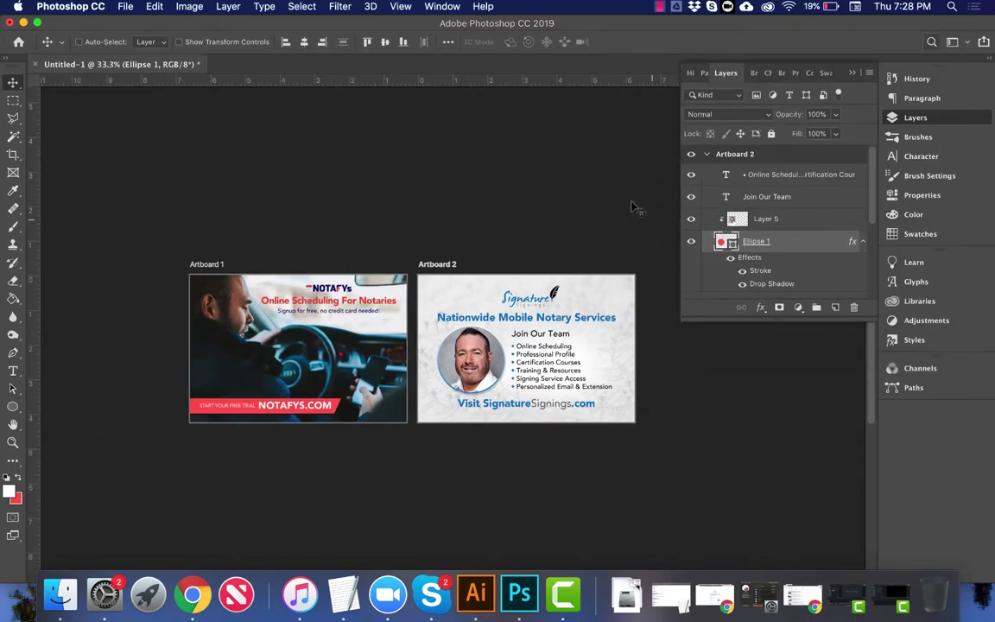
key(super+plus)
key(super+plus)
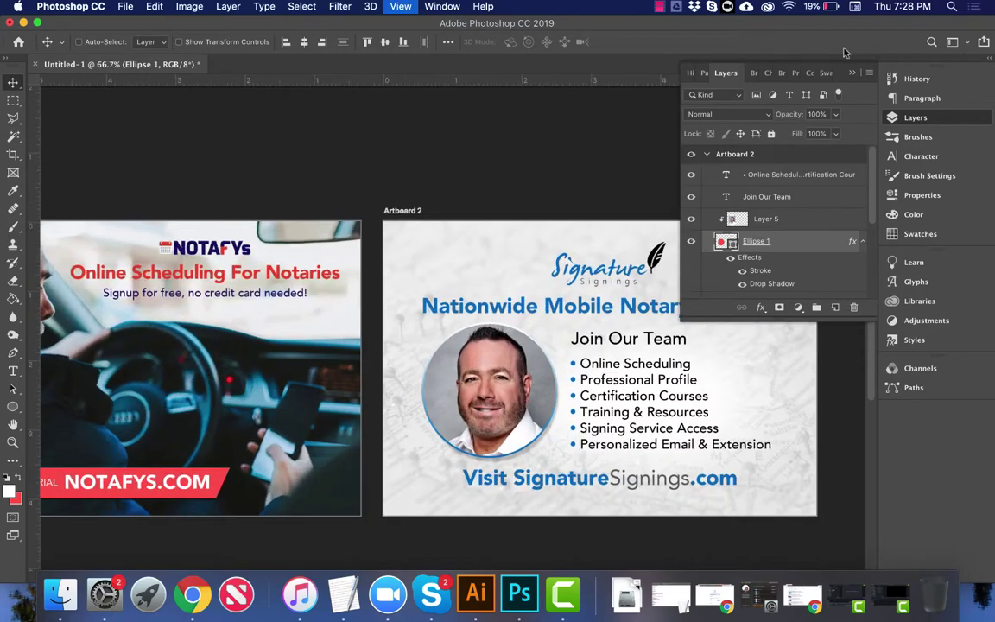
click(853, 73)
scroll(732, 175, down, 3)
scroll(732, 176, left, 3)
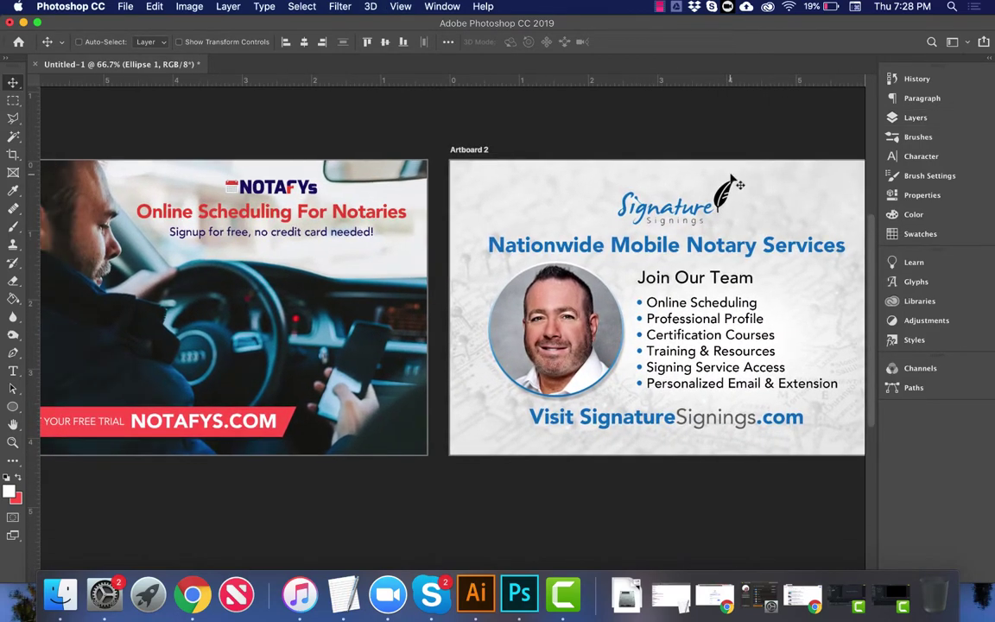
scroll(731, 181, down, 3)
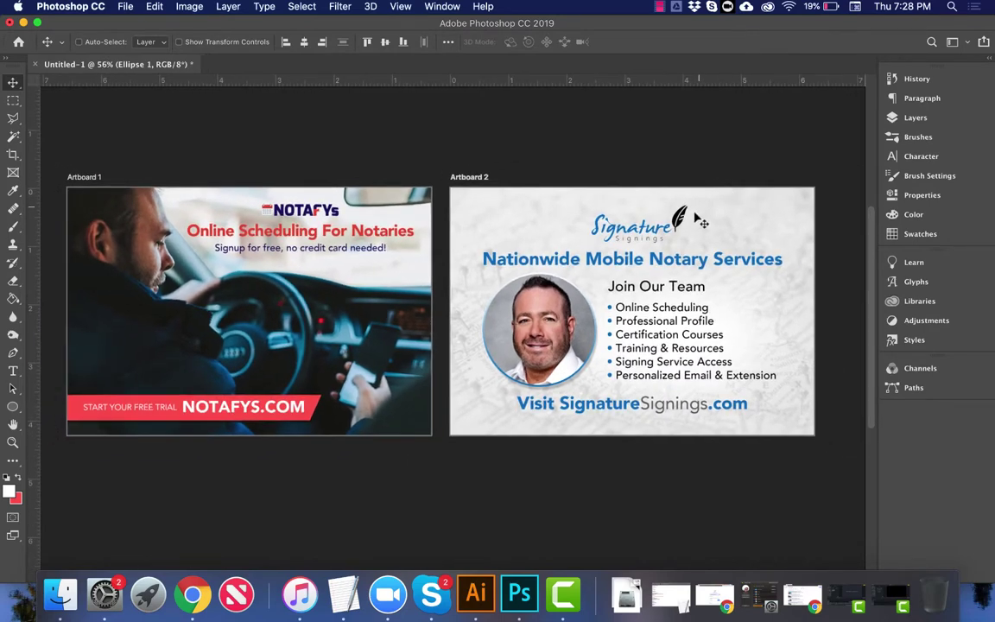
right_click(679, 262)
click(734, 265)
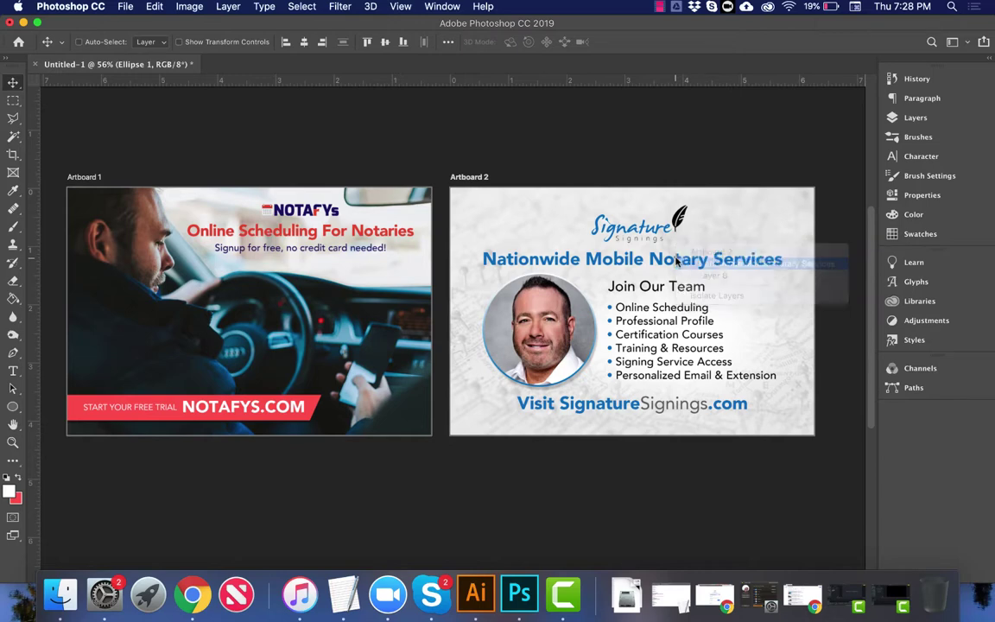
drag(680, 239, 680, 207)
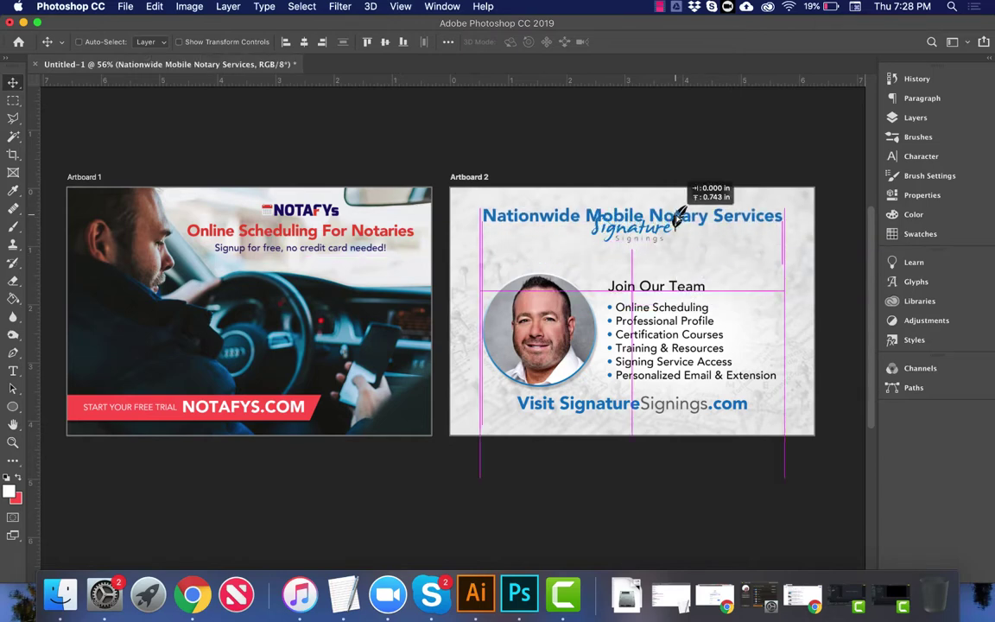
key(super+z)
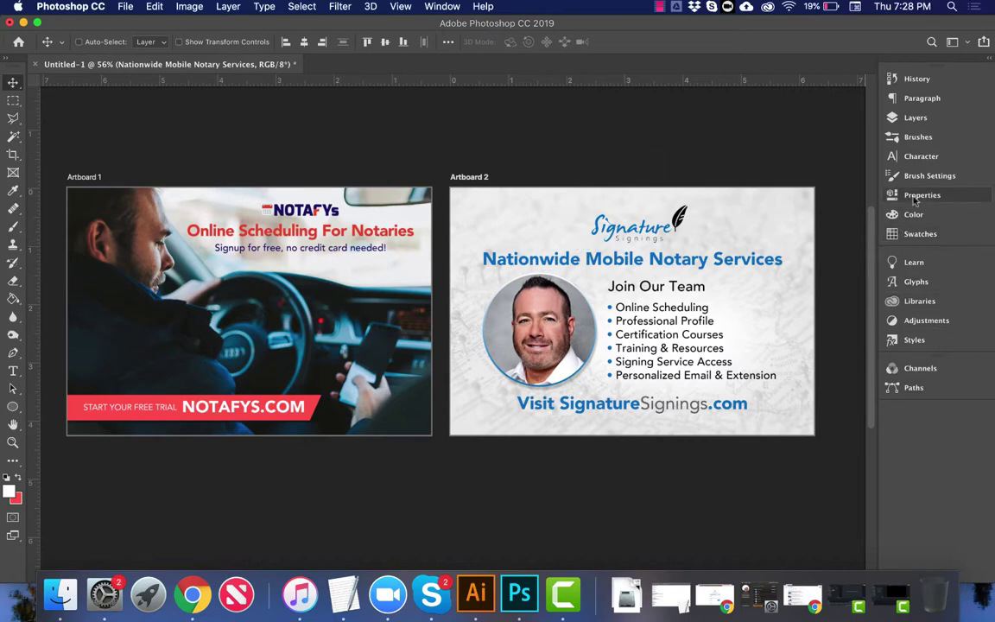
click(915, 119)
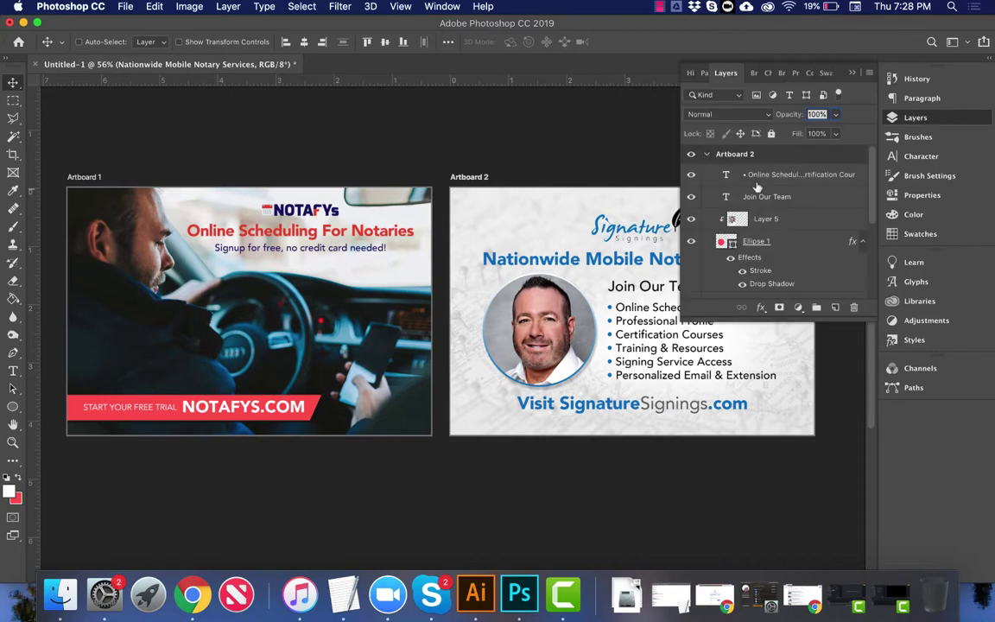
Step: Rename Artboard 2 to 'Back' and Artboard 1 to 'Front'
click(711, 156)
click(708, 155)
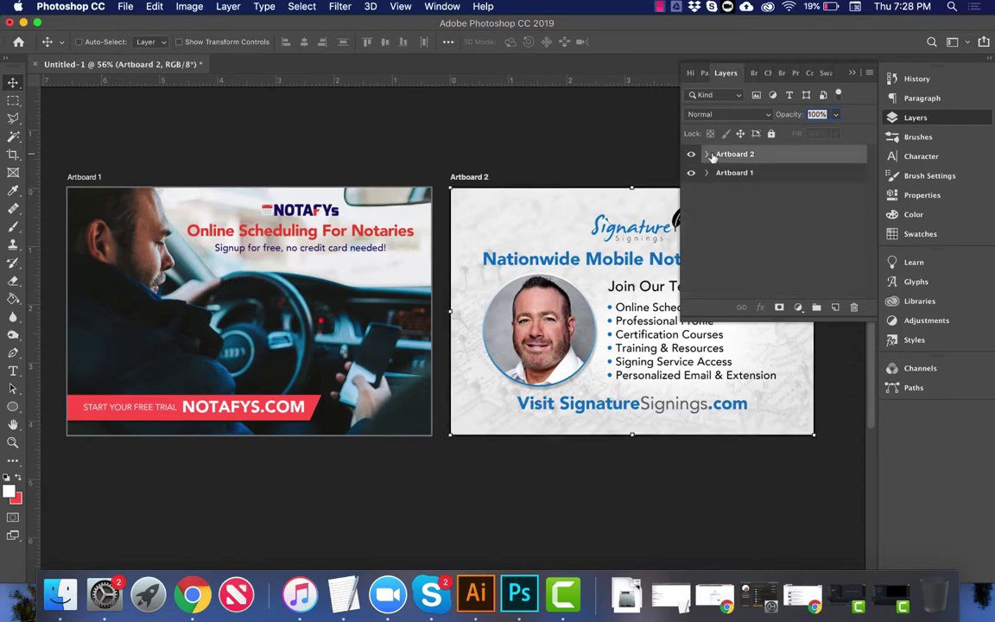
double_click(725, 153)
text(Bacl)
key(Return)
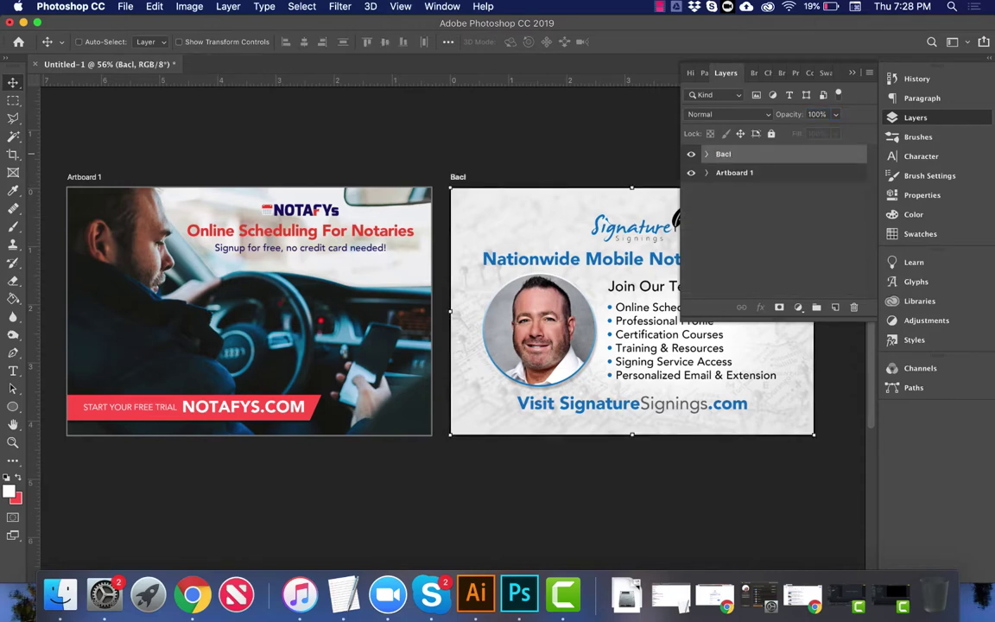
double_click(726, 153)
click(735, 173)
double_click(732, 172)
text(Front)
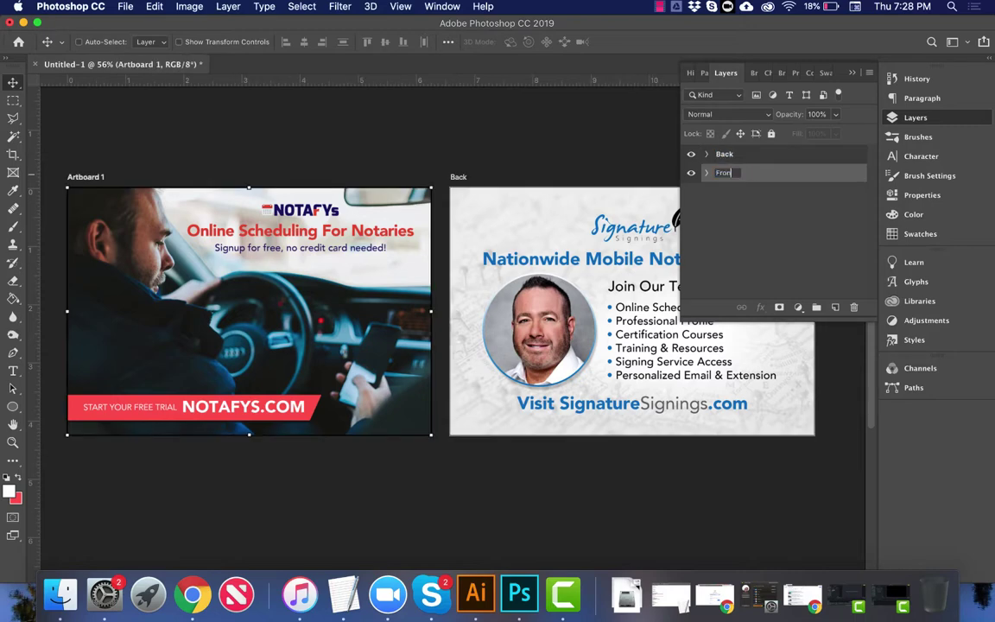
key(Return)
Step: Rename Layer 3 in the Front artboard to 'Light Windshield'
click(707, 173)
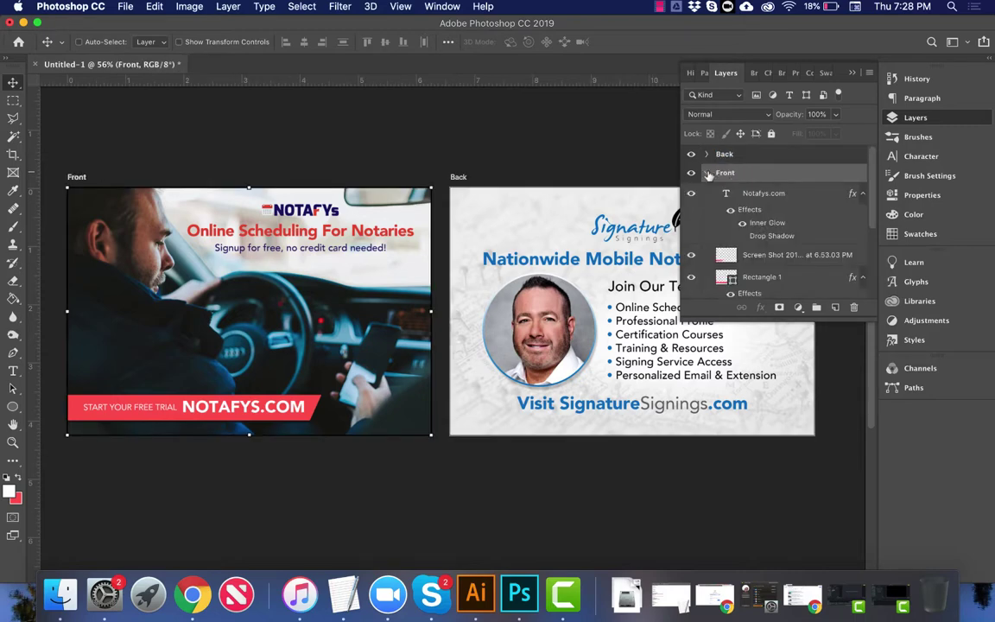
click(765, 196)
scroll(764, 197, down, 5)
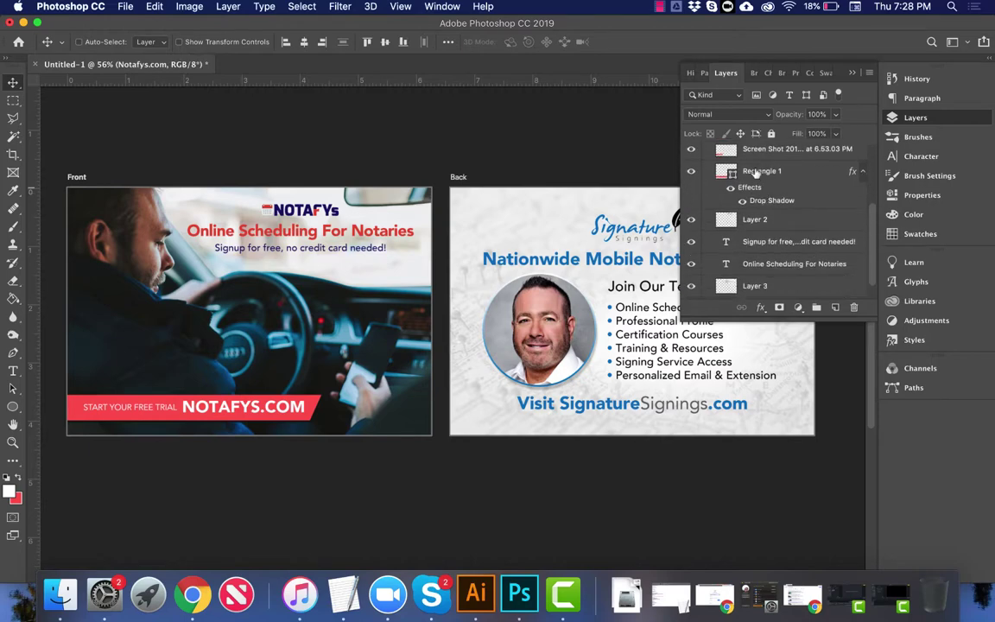
scroll(765, 226, up, 5)
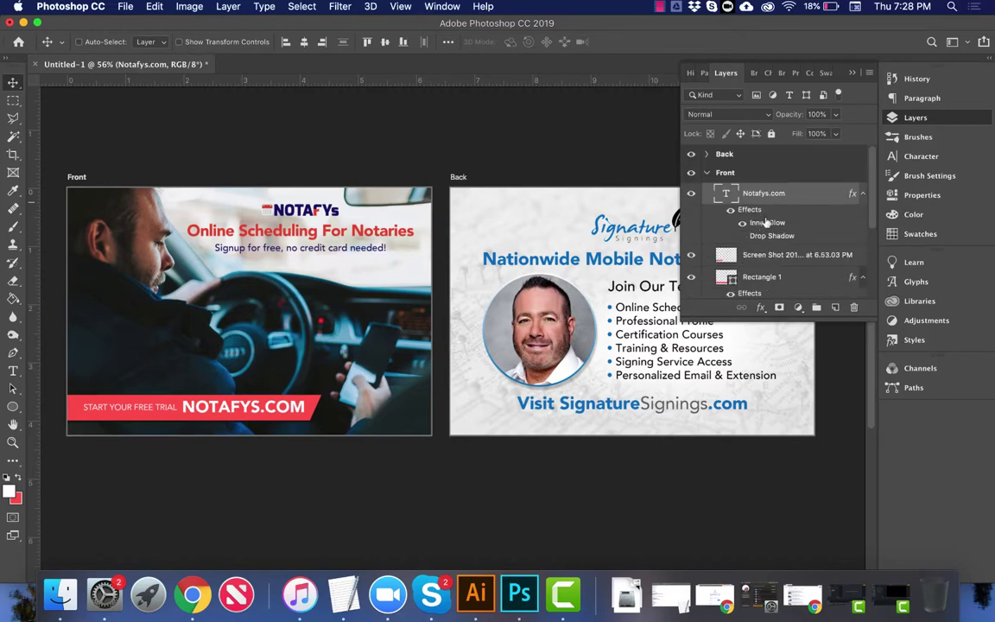
scroll(765, 223, down, 6)
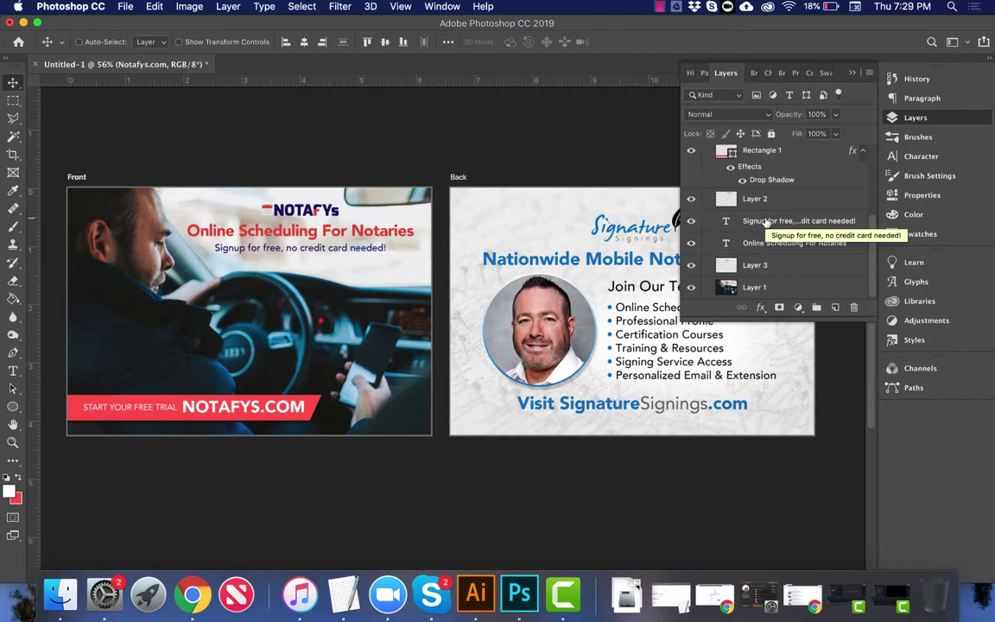
double_click(755, 265)
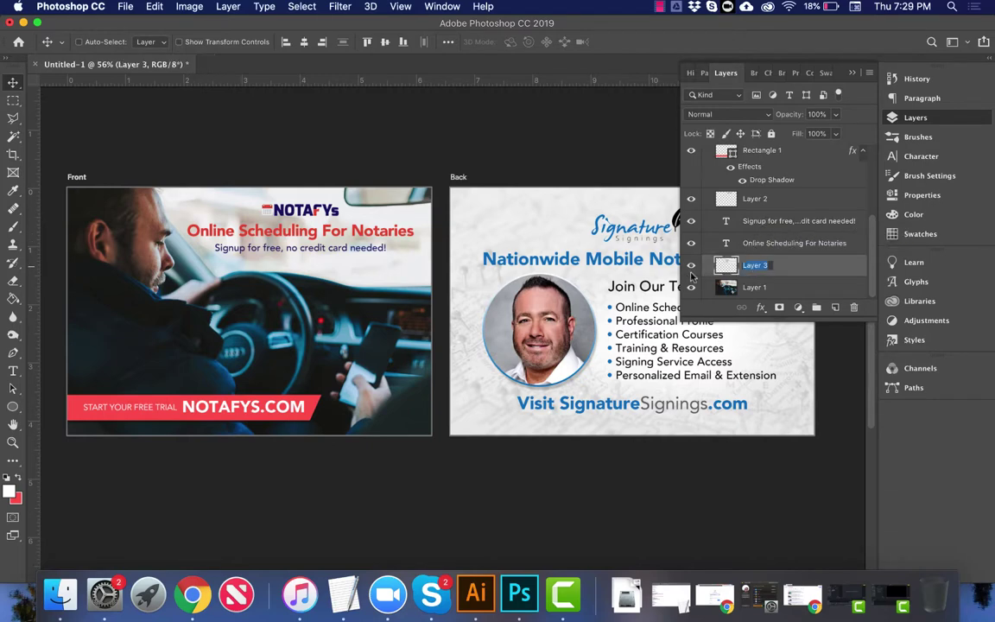
click(691, 267)
click(691, 267)
text(Light Windshield)
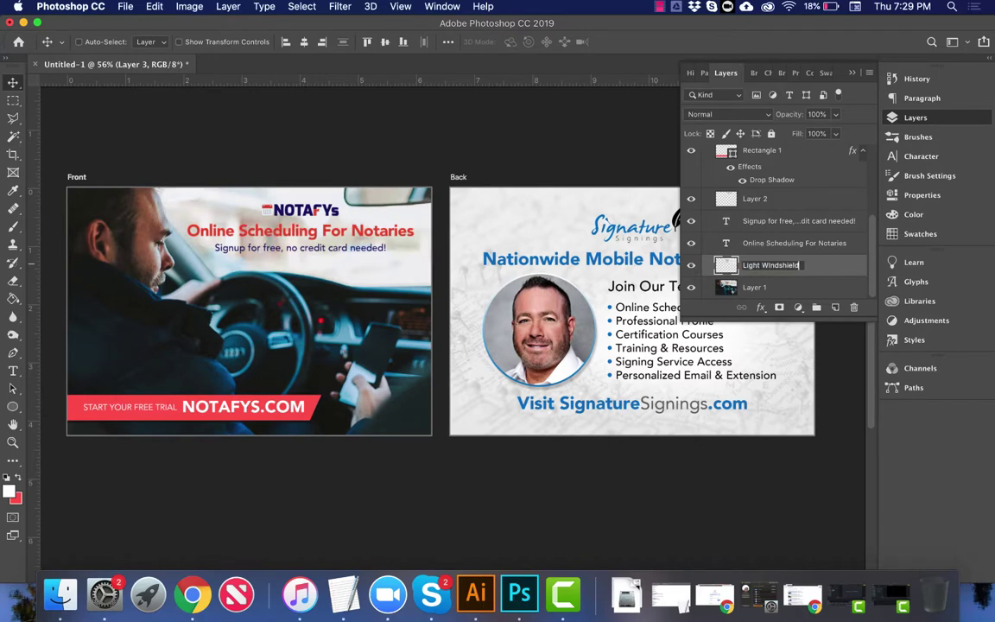
key(Return)
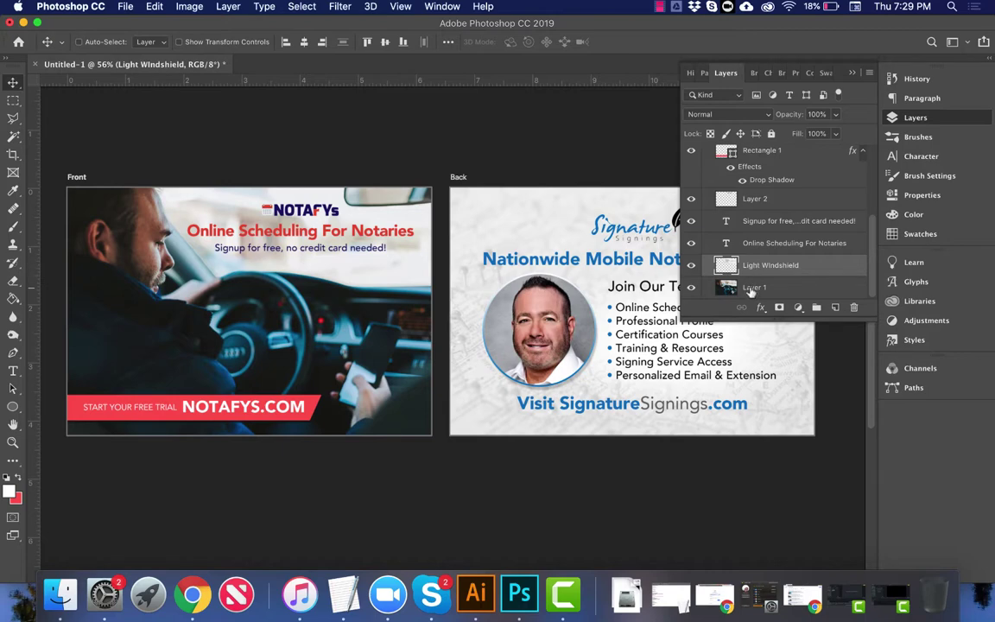
Step: Rename Layer 1 to 'Background image' and collapse the Front artboard group
double_click(753, 287)
text(Background image)
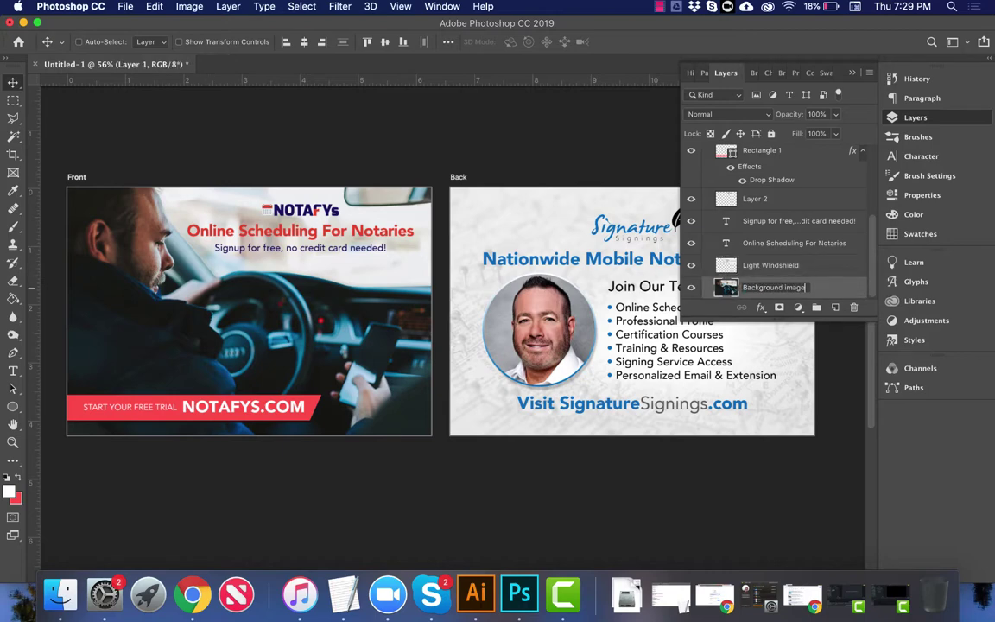
key(Return)
scroll(717, 242, up, 2)
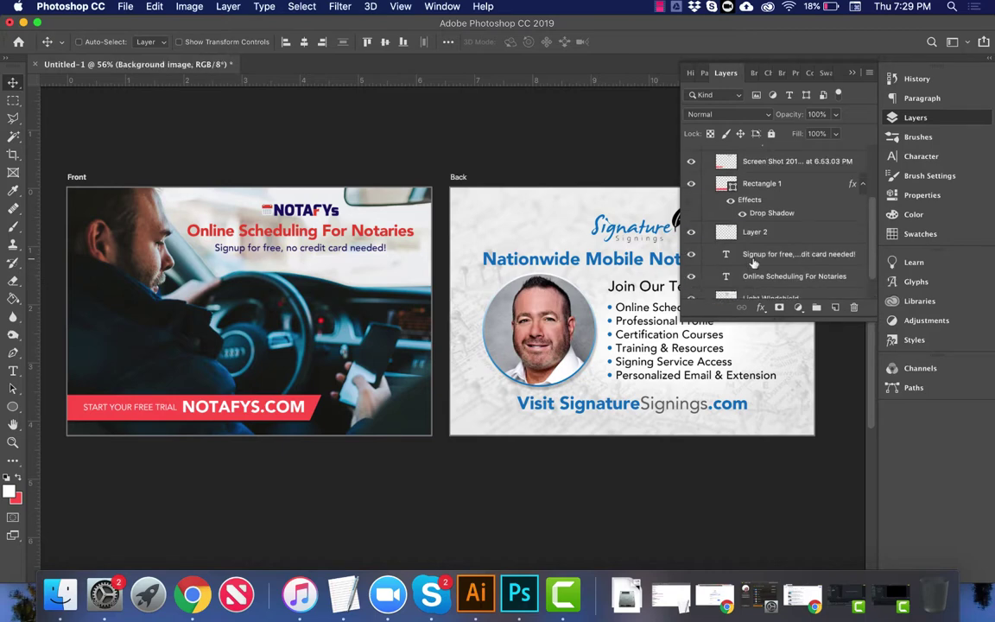
scroll(747, 259, down, 2)
scroll(743, 250, up, 5)
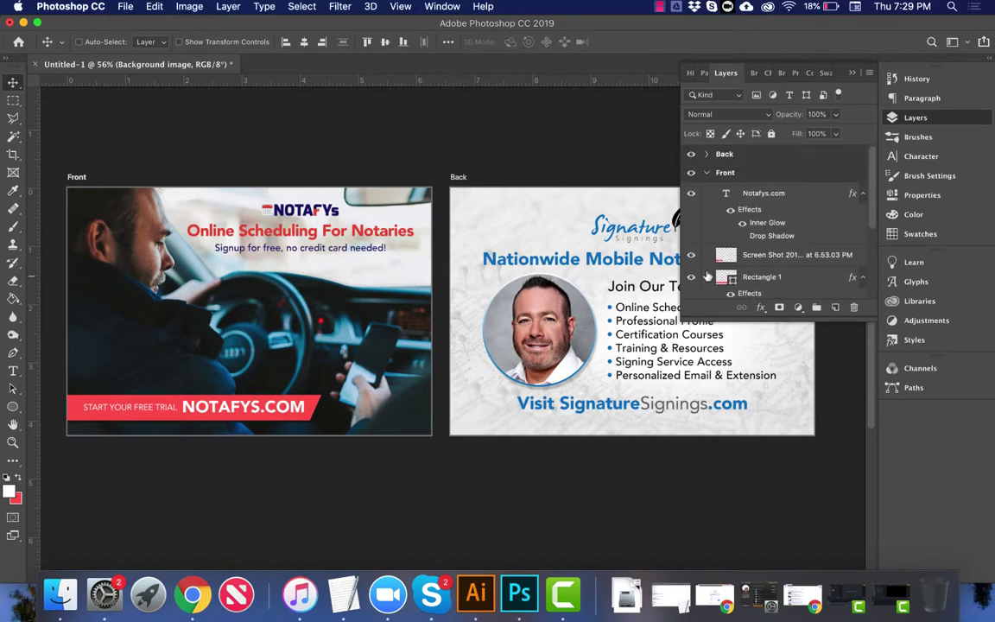
click(710, 172)
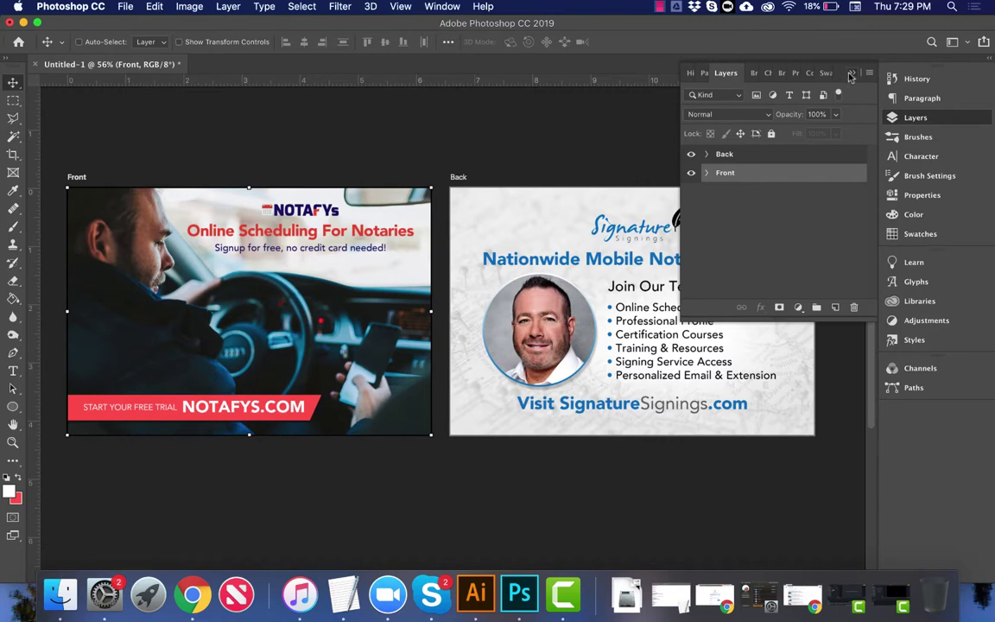
Step: Collapse the Layers panel and start an Artboards to Files export
click(764, 71)
click(124, 7)
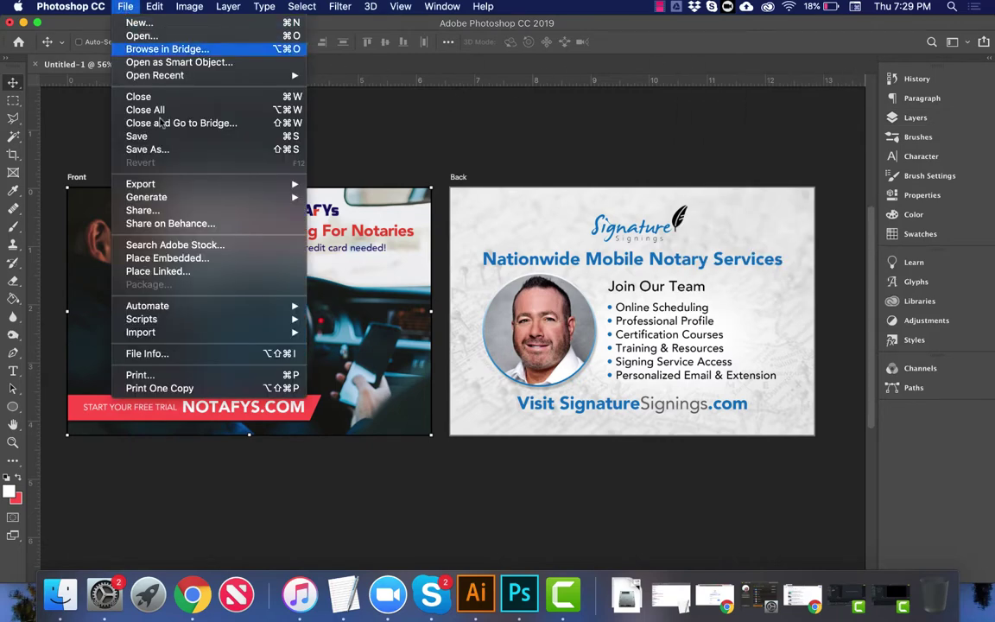
mouse_move(234, 321)
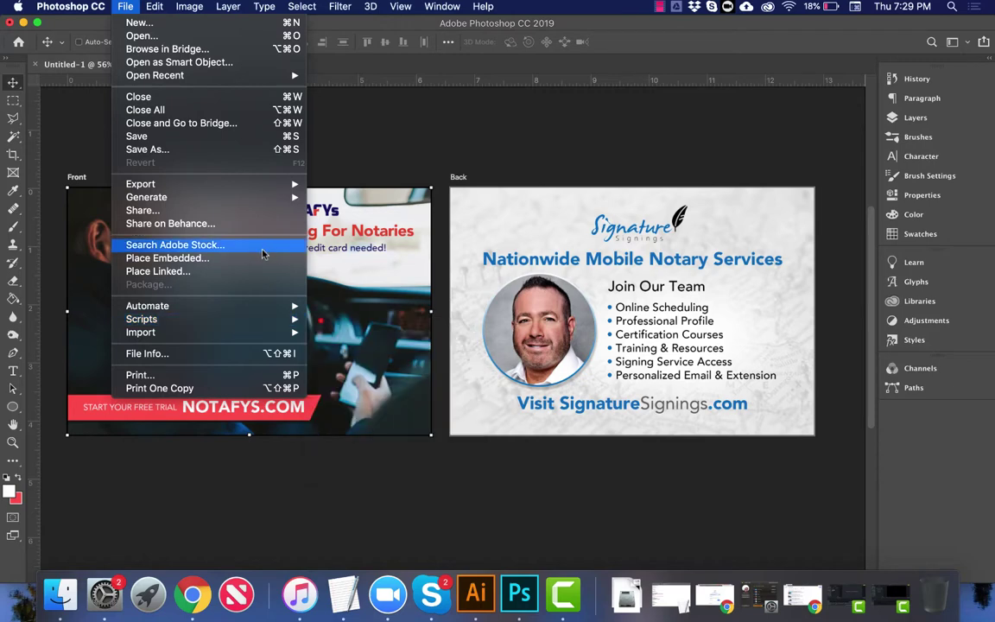
mouse_move(273, 187)
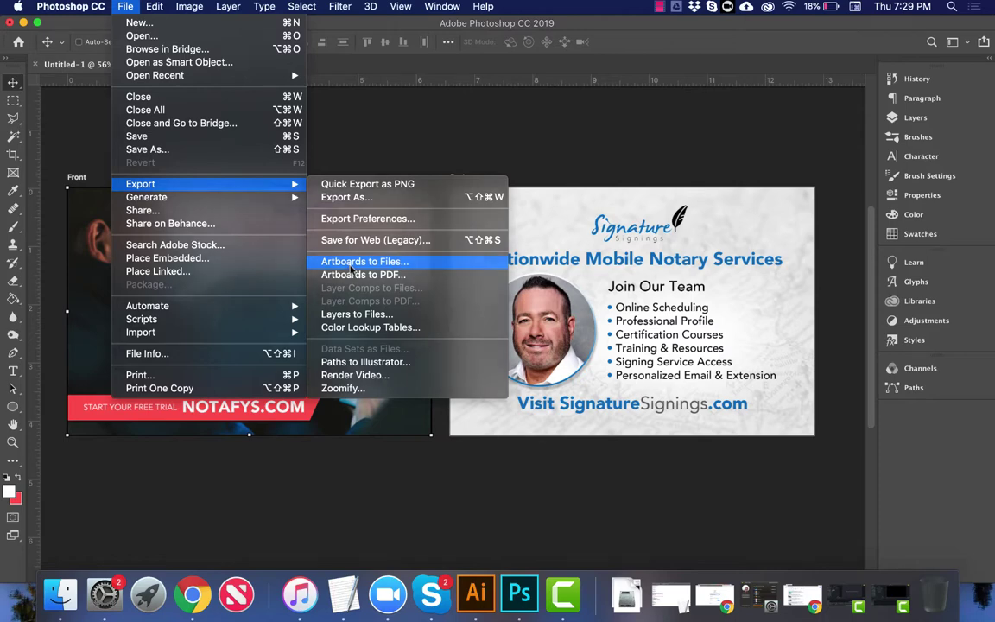
click(352, 264)
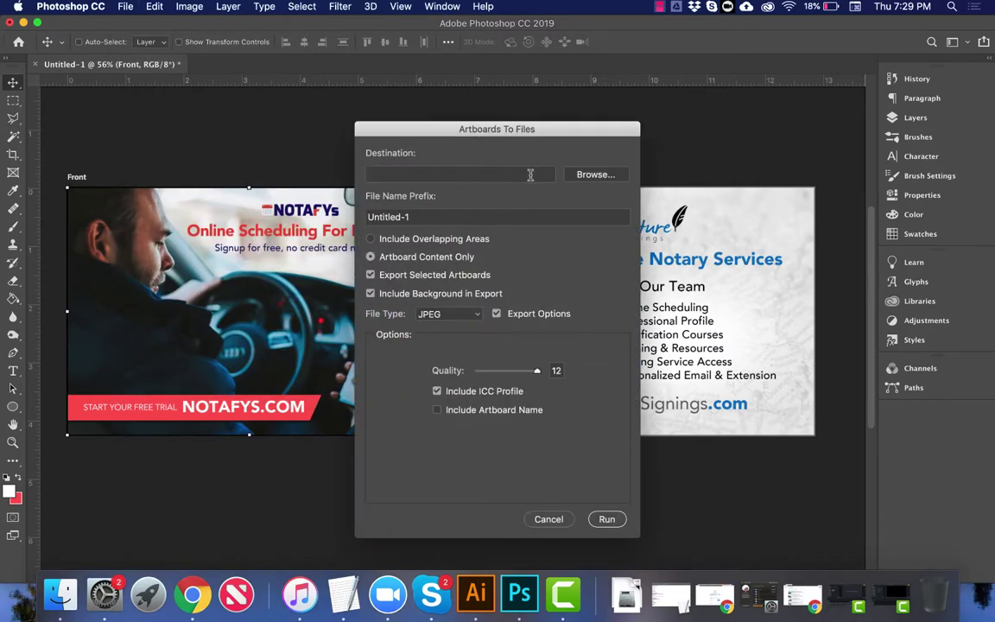
Step: Create Flyers/4x6 inside Clients/Signature Signings and set it as the export destination
click(577, 173)
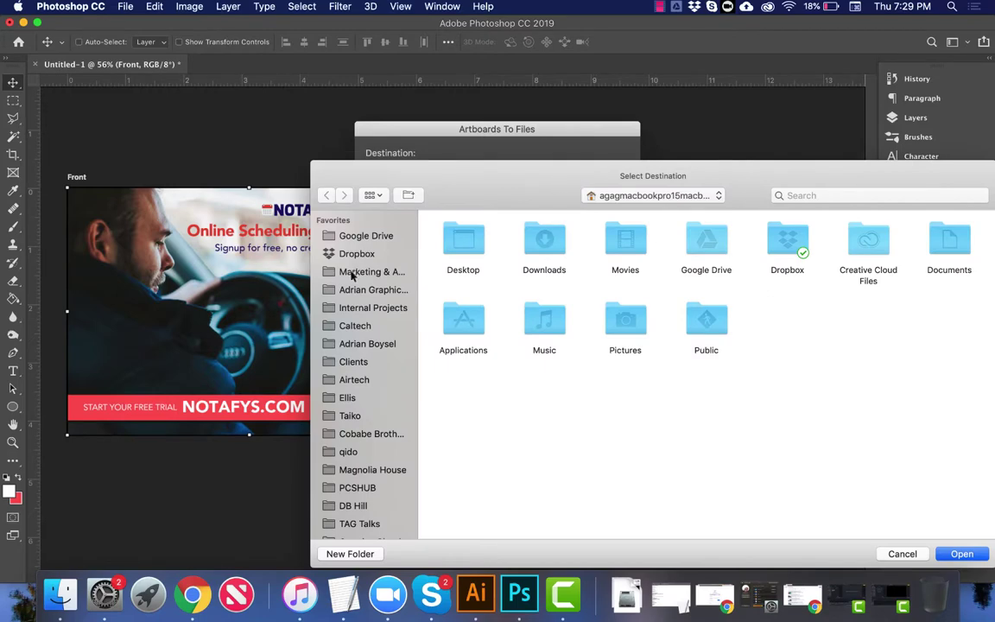
click(353, 361)
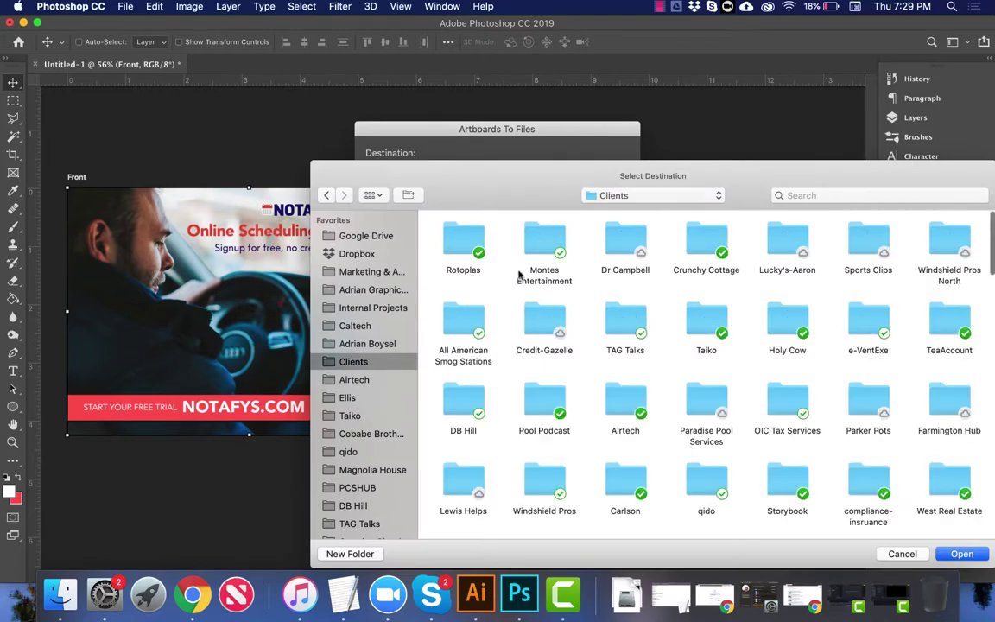
click(533, 237)
key(s)
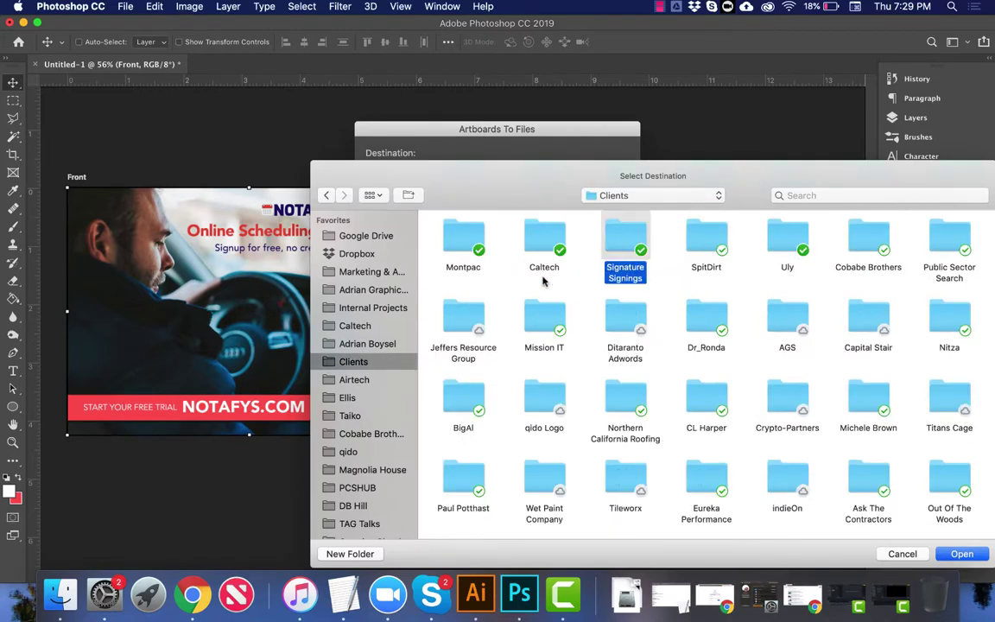
double_click(625, 232)
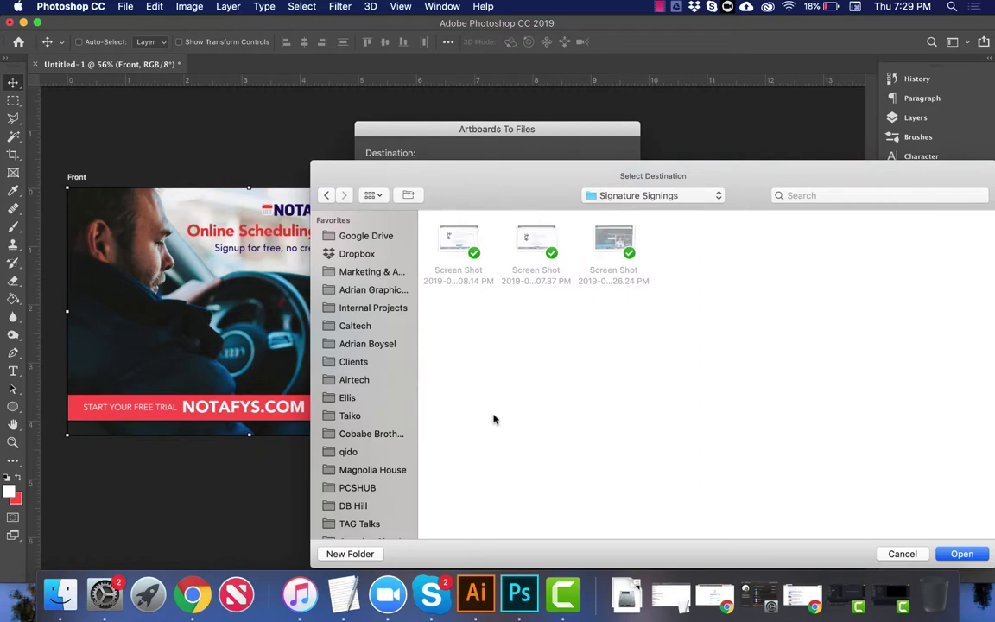
click(350, 554)
text(Fi)
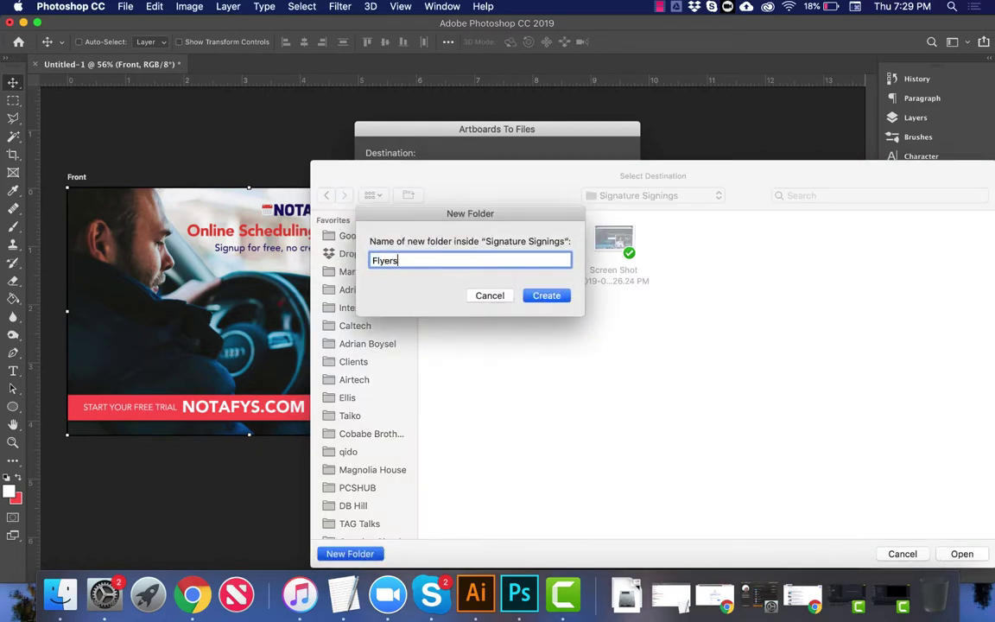
key(Return)
click(350, 554)
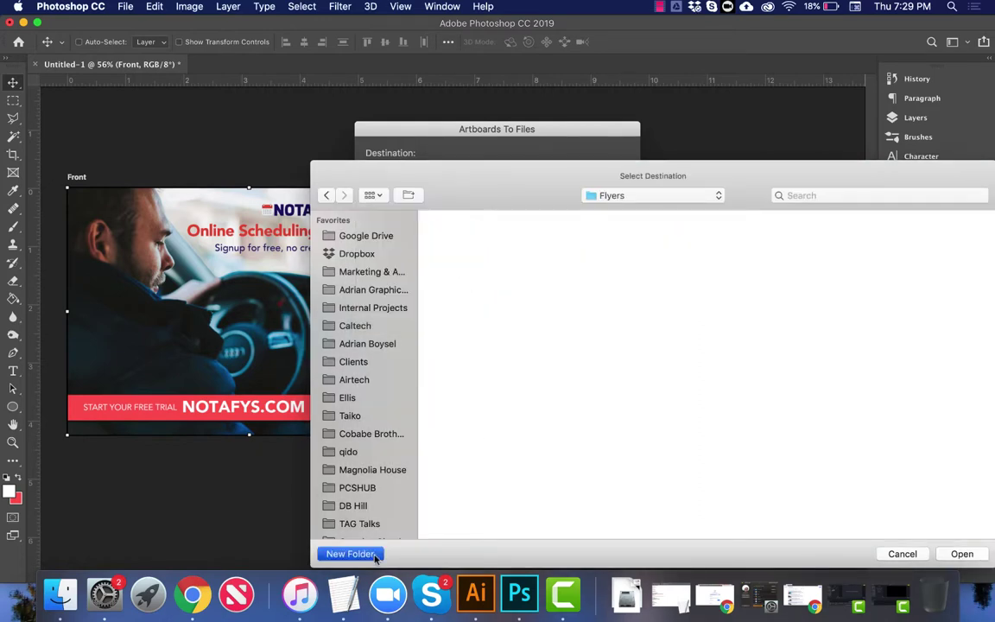
text(46)
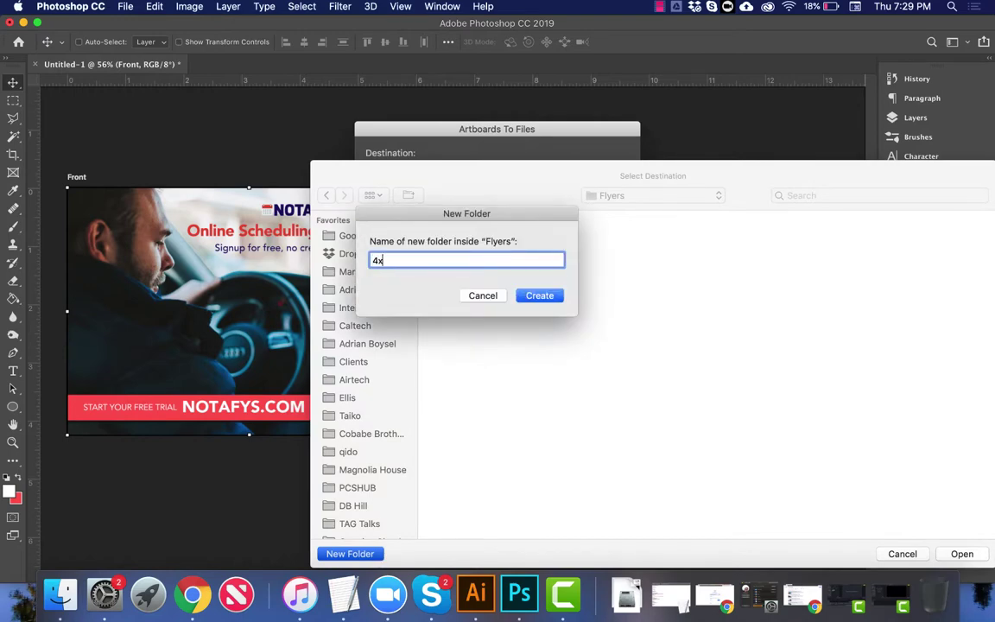
text(6)
key(Return)
click(961, 554)
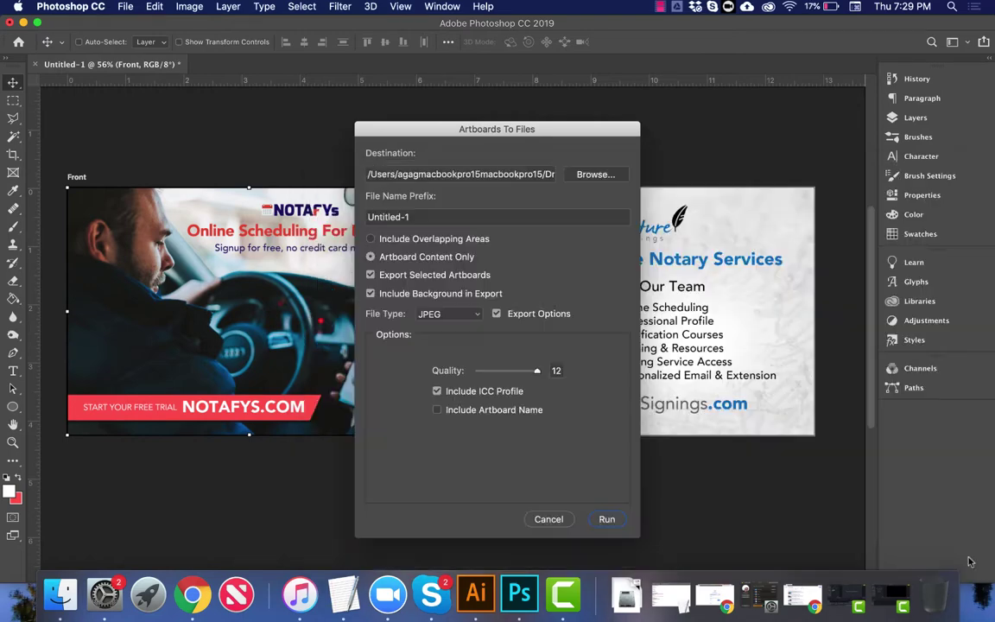
Step: Set the file name prefix to 4x6_Notafys_SS, keep JPEG, and run the export
double_click(436, 217)
triple_click(436, 217)
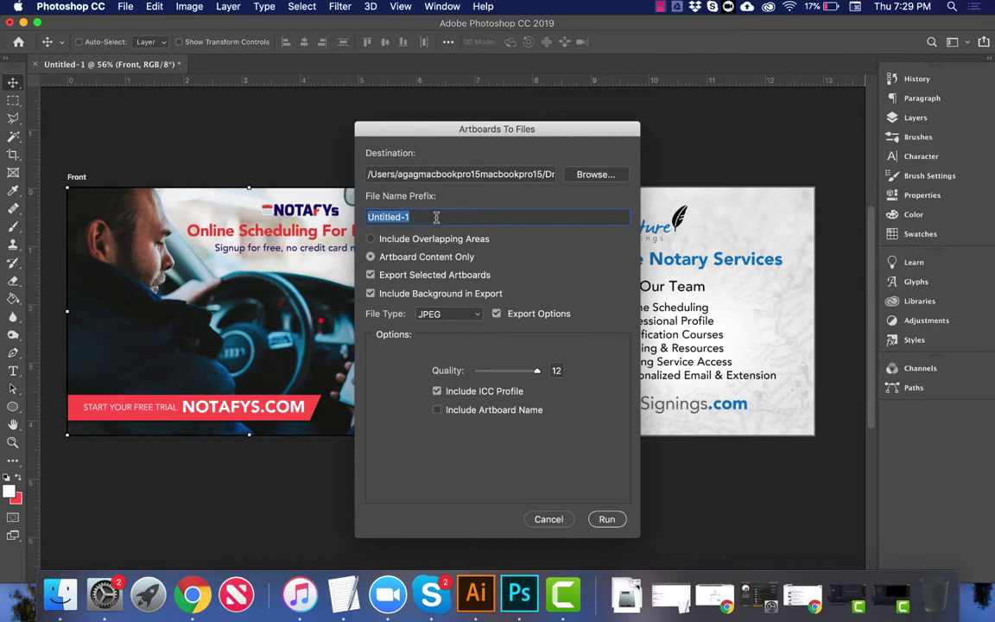
text(4x6_Notafys_SS)
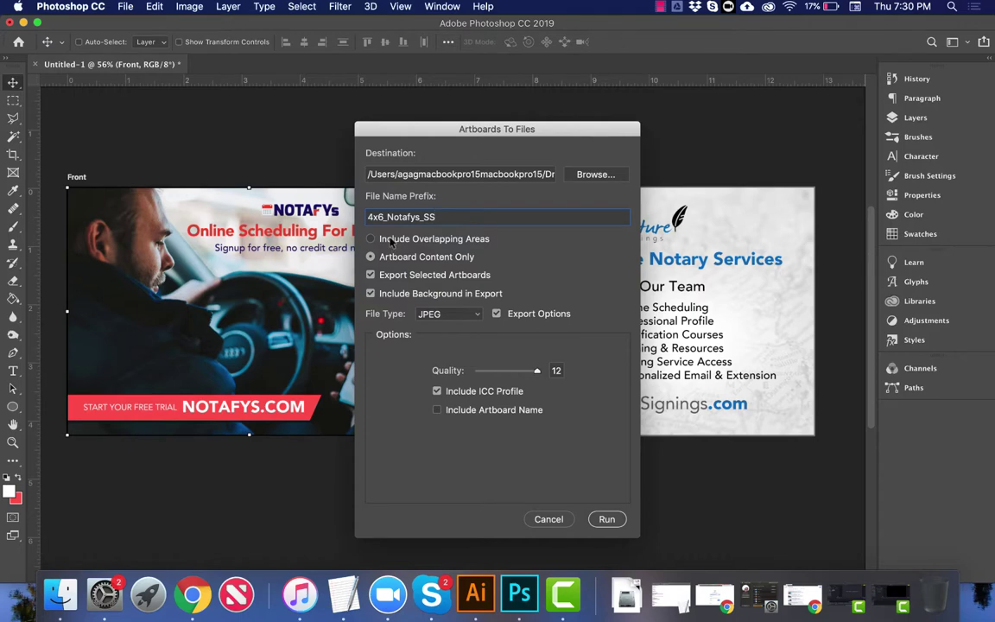
click(441, 314)
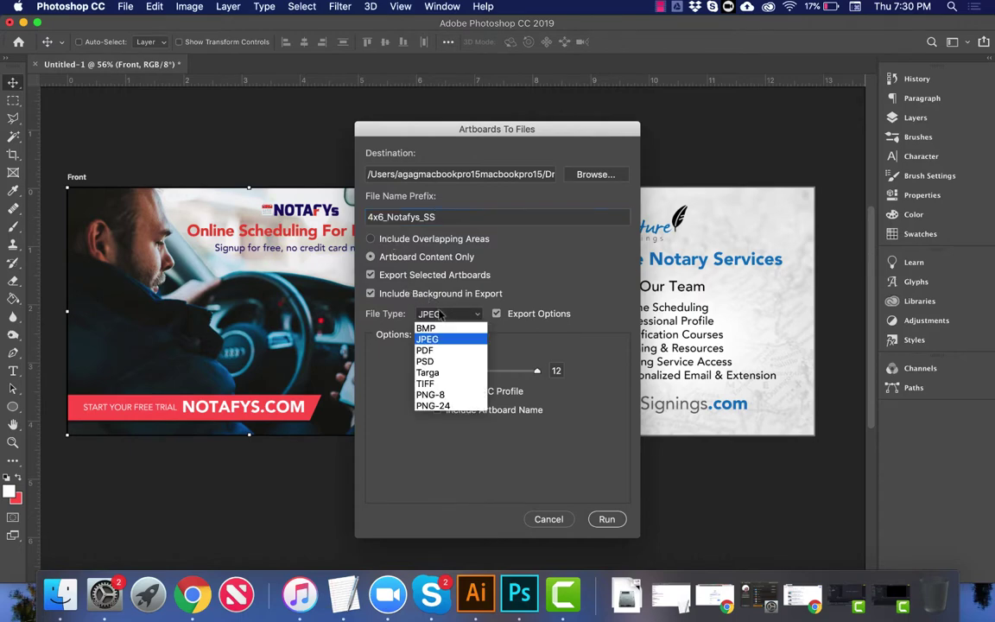
click(440, 316)
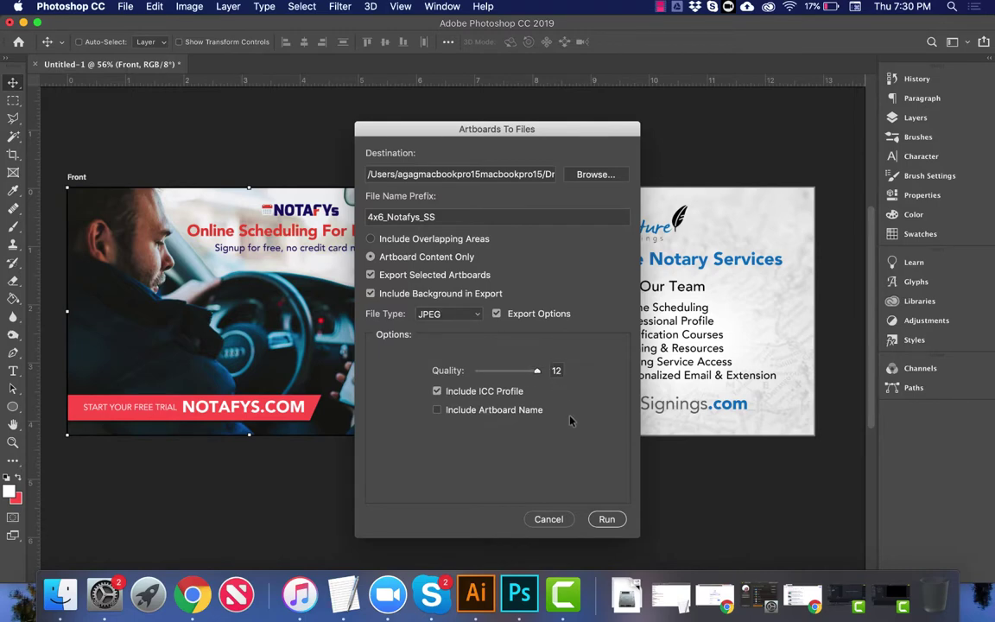
click(606, 521)
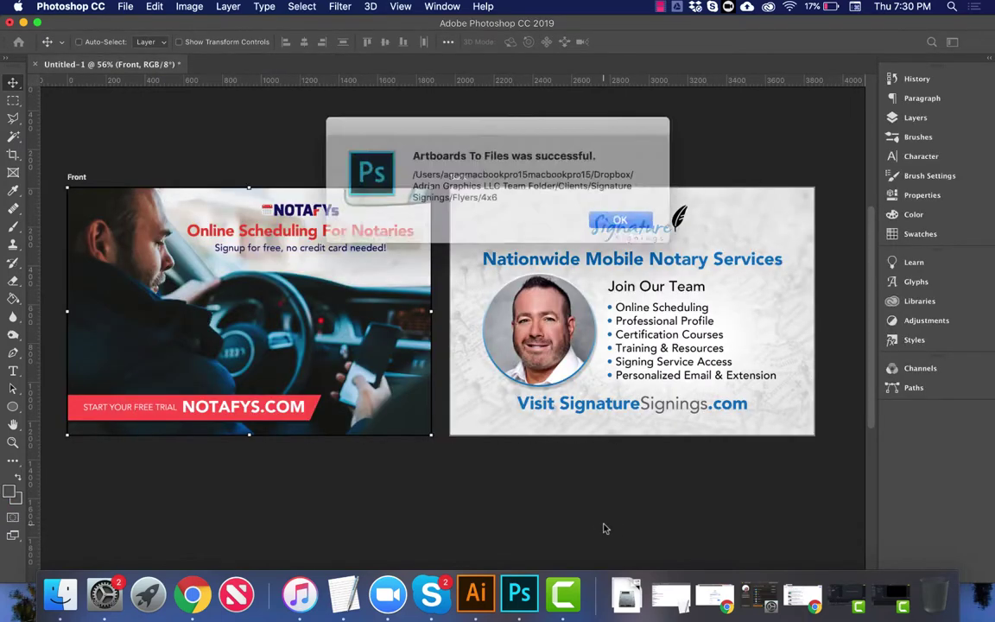
Step: In Finder, navigate to Clients > Signature Signings > Flyers > 4x6
click(609, 213)
key(super+Tab)
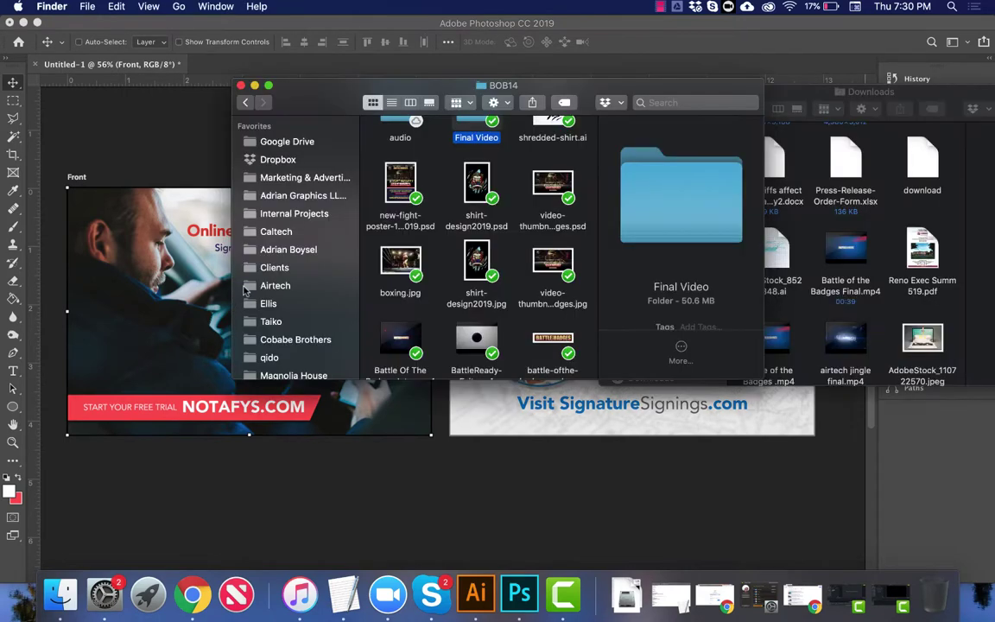
click(274, 267)
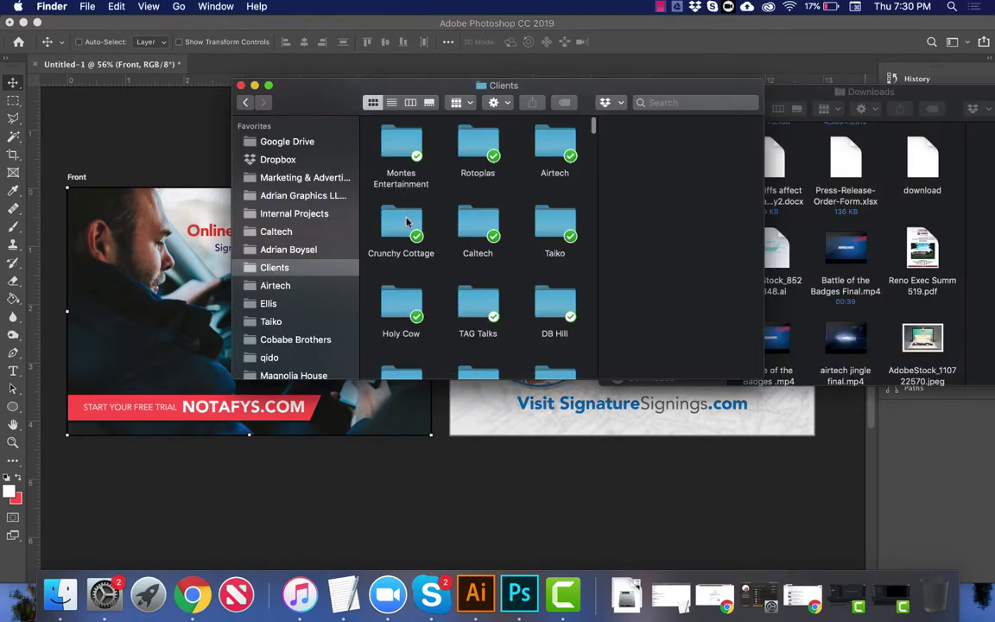
text(sig)
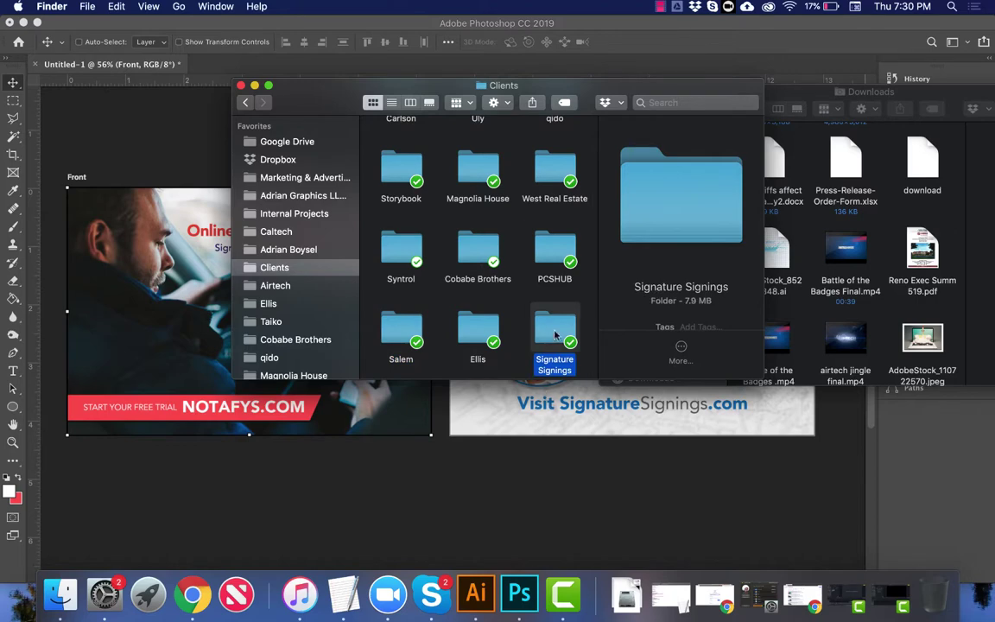
key(super+Down)
double_click(390, 237)
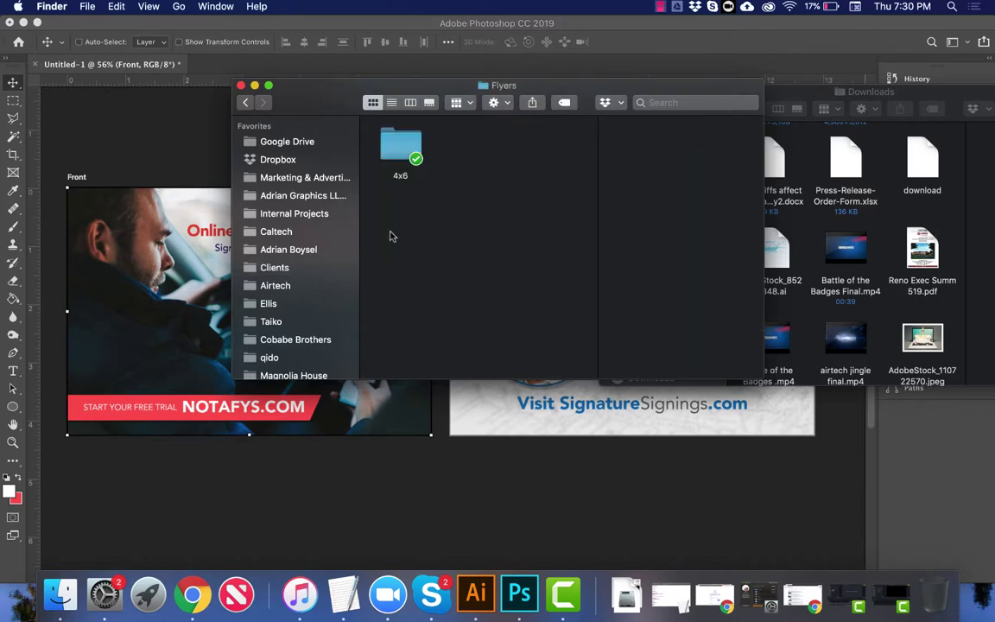
double_click(395, 147)
Step: Quick Look the exported 4x6_Notafys_SSFront.jpg, then return to Photoshop
click(396, 145)
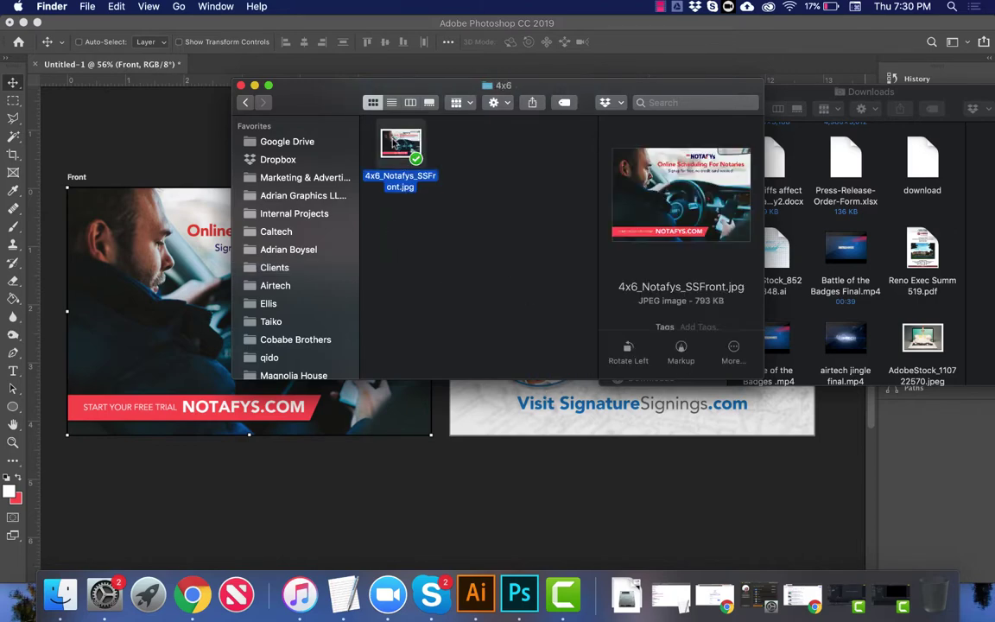
key(space)
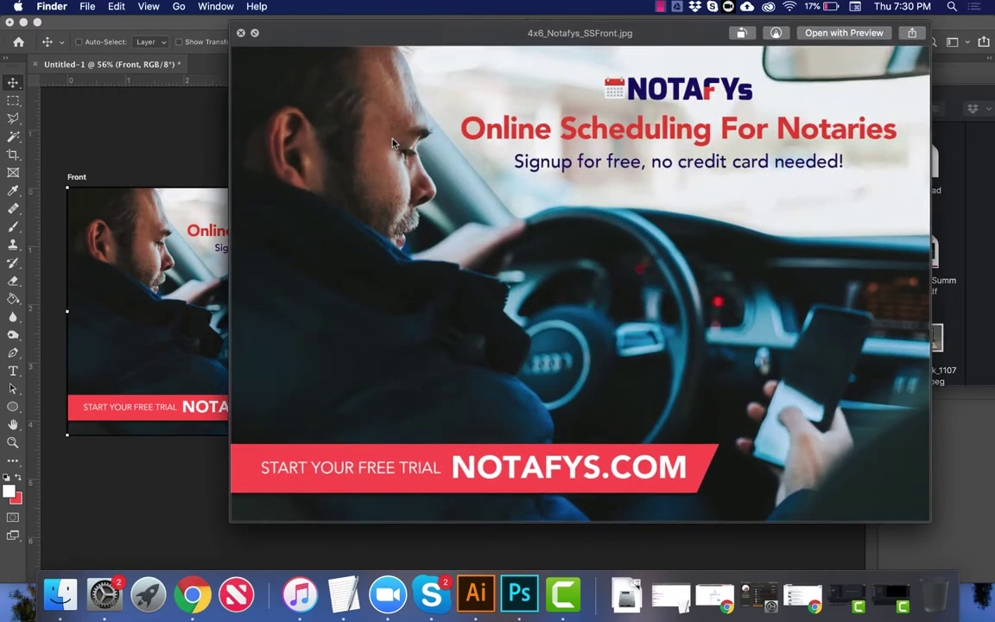
key(space)
drag(395, 145, 244, 404)
click(125, 6)
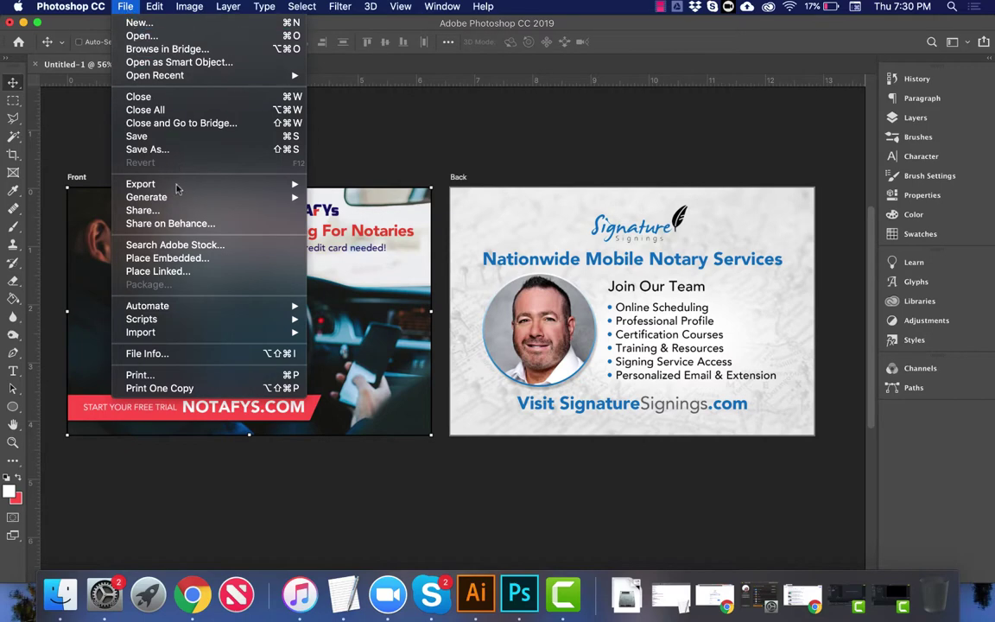
Step: Cancel the pending export and select both the Back and Front artboards
mouse_move(276, 184)
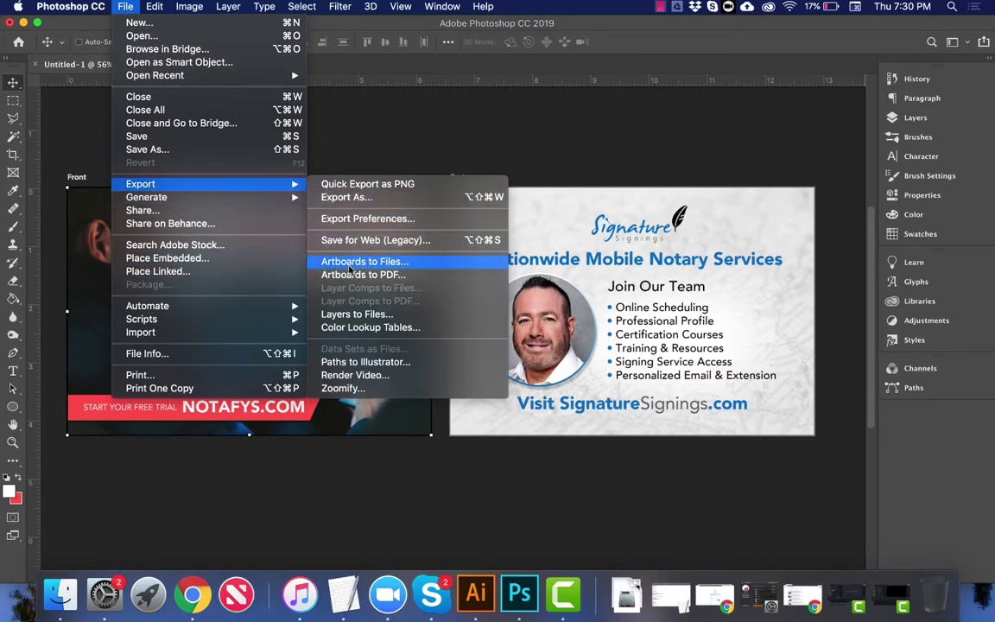
click(350, 262)
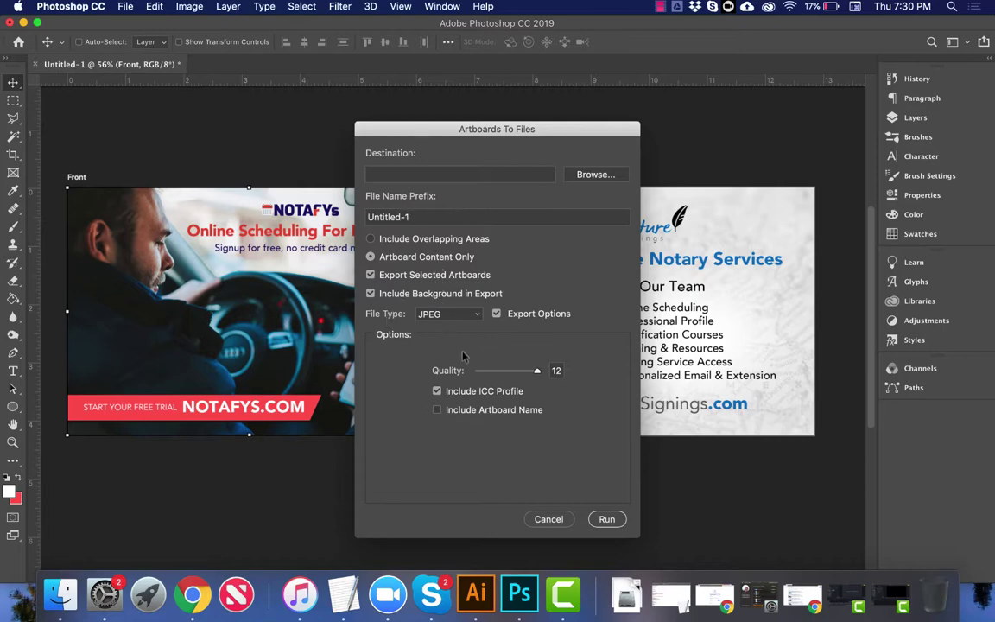
click(549, 519)
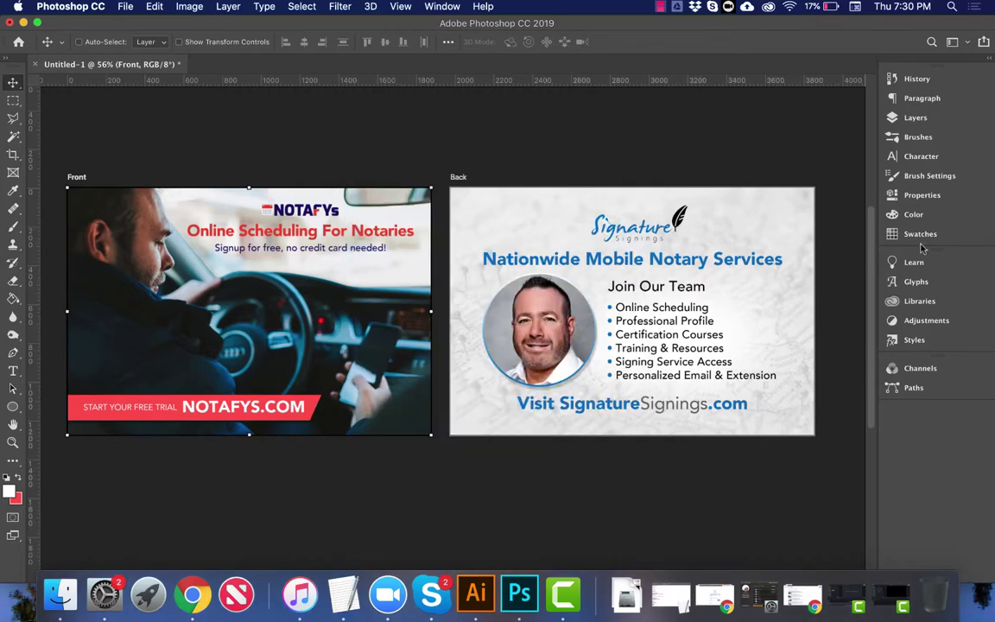
click(915, 117)
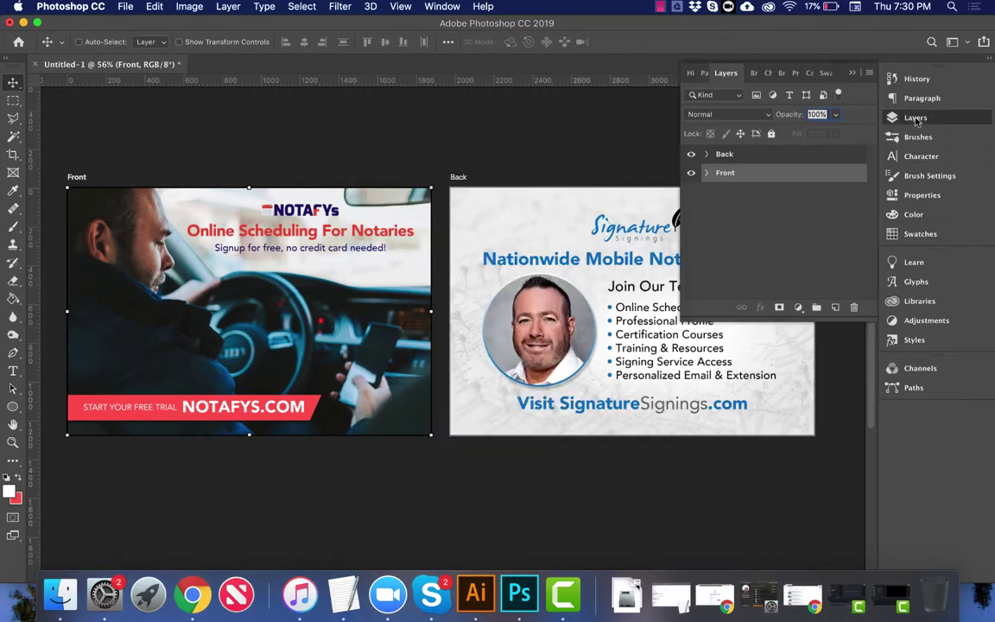
shift+click(824, 157)
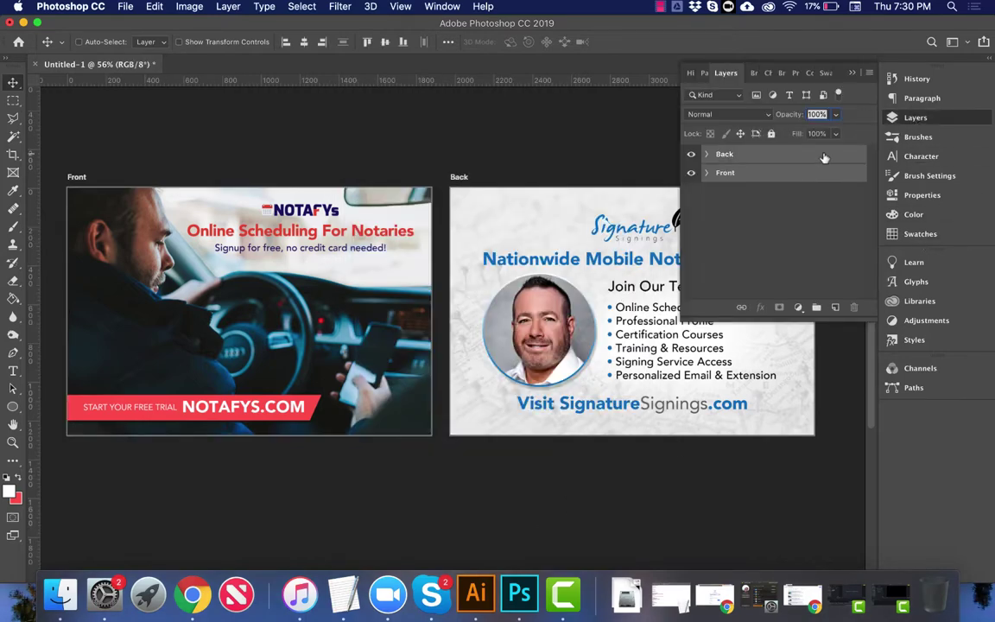
Step: Start Artboards to Files and set the destination to the recent 4x6 flyers folder
click(125, 6)
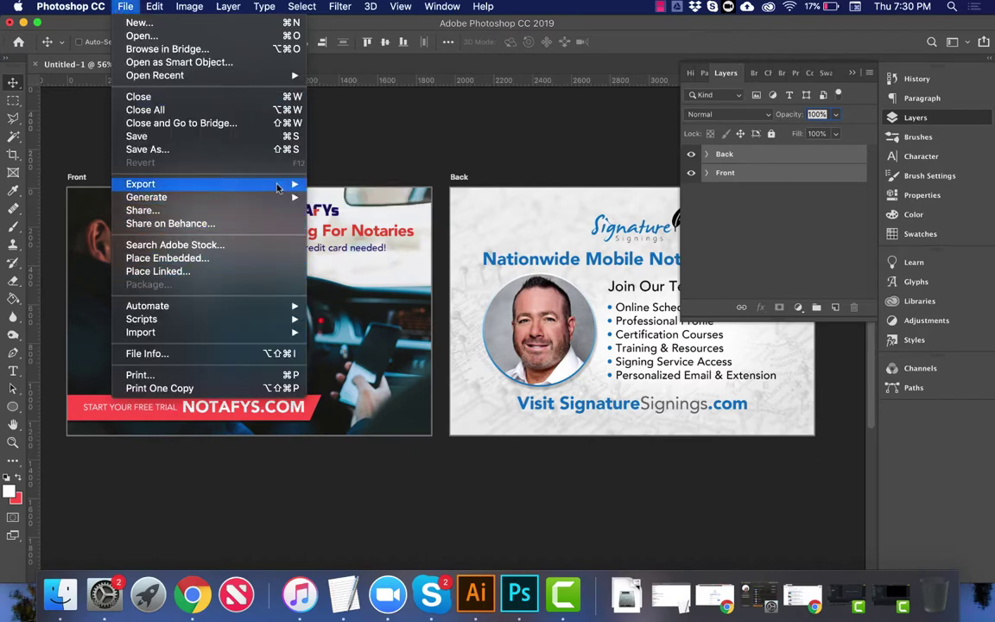
mouse_move(278, 185)
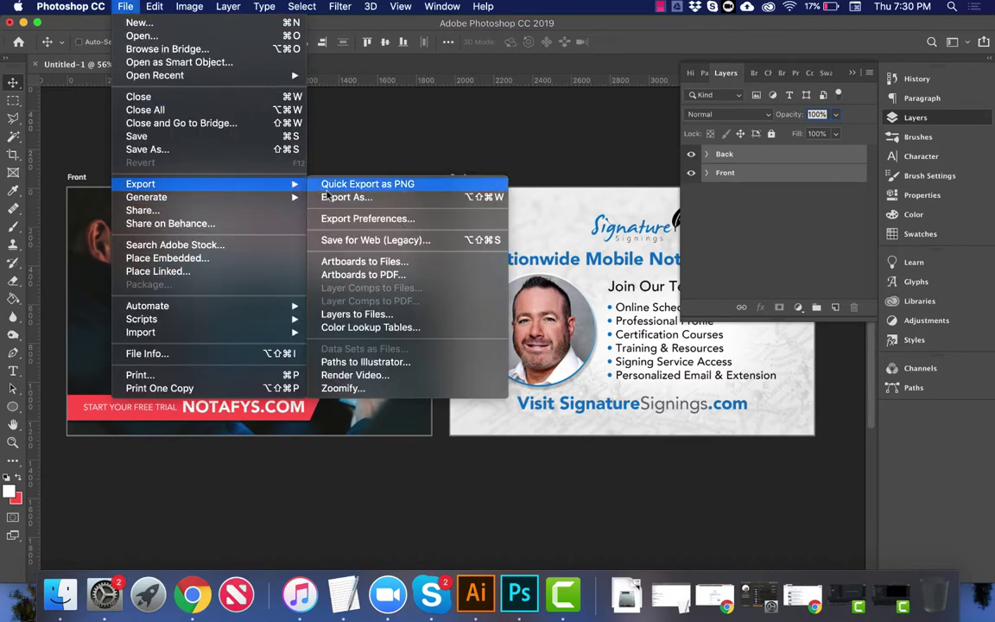
click(358, 261)
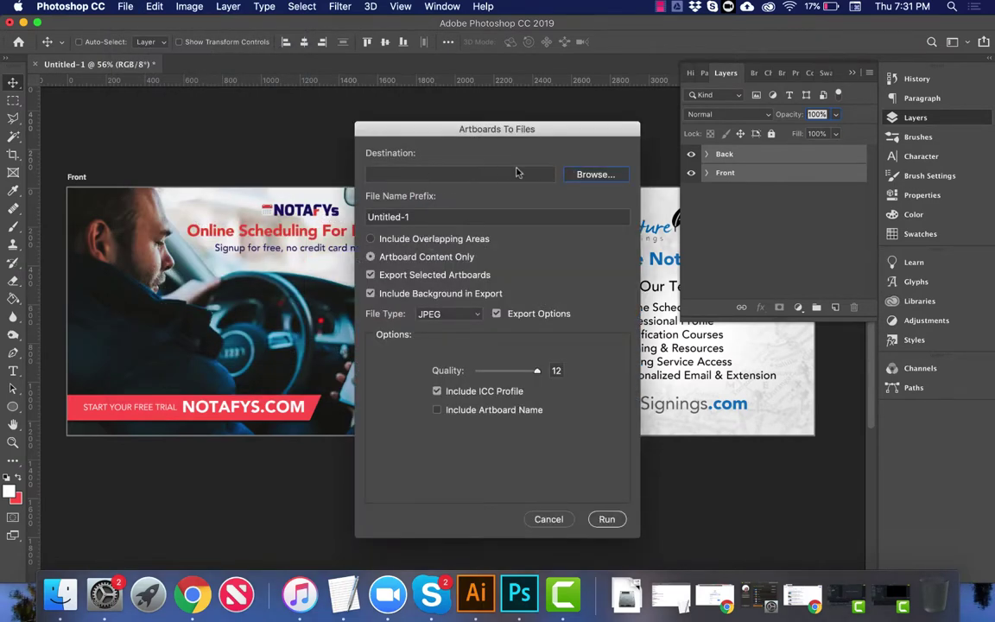
click(587, 174)
click(605, 195)
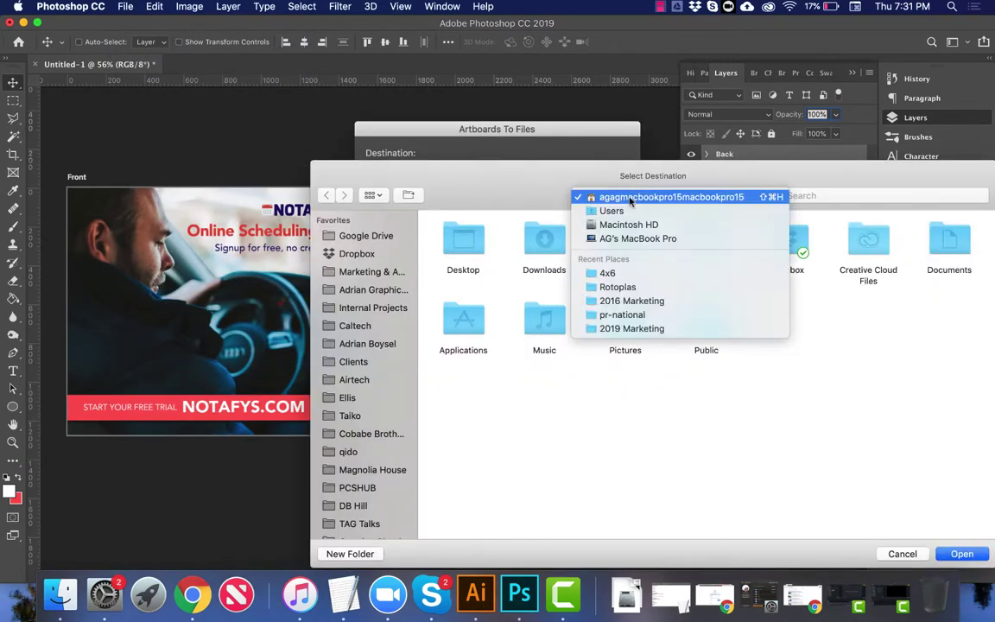
click(557, 244)
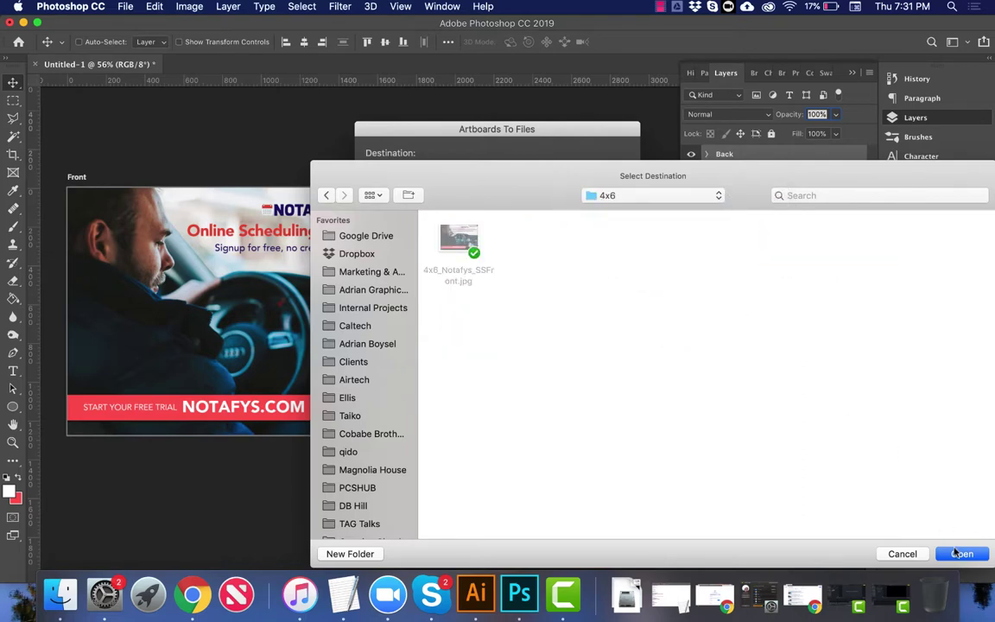
key(Return)
Step: Clear the Untitled-1 file name prefix and run the export of both artboards
click(492, 215)
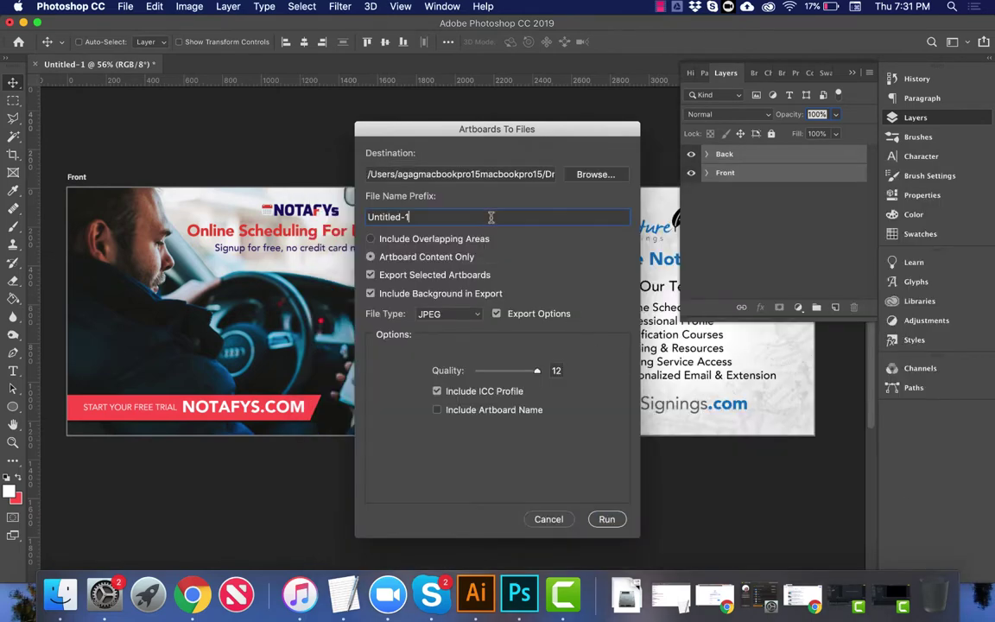
key(super+a)
key(BackSpace)
click(607, 519)
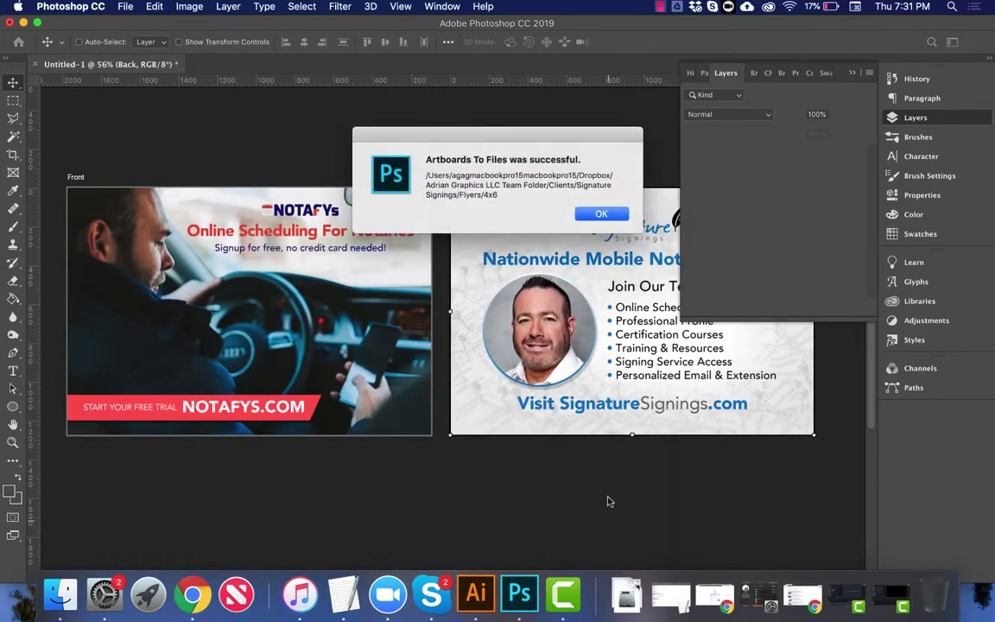
key(Return)
Step: Trash the old 4x6_Notafys_SSFront.jpg and Quick Look Front.jpg and Back.jpg
click(61, 594)
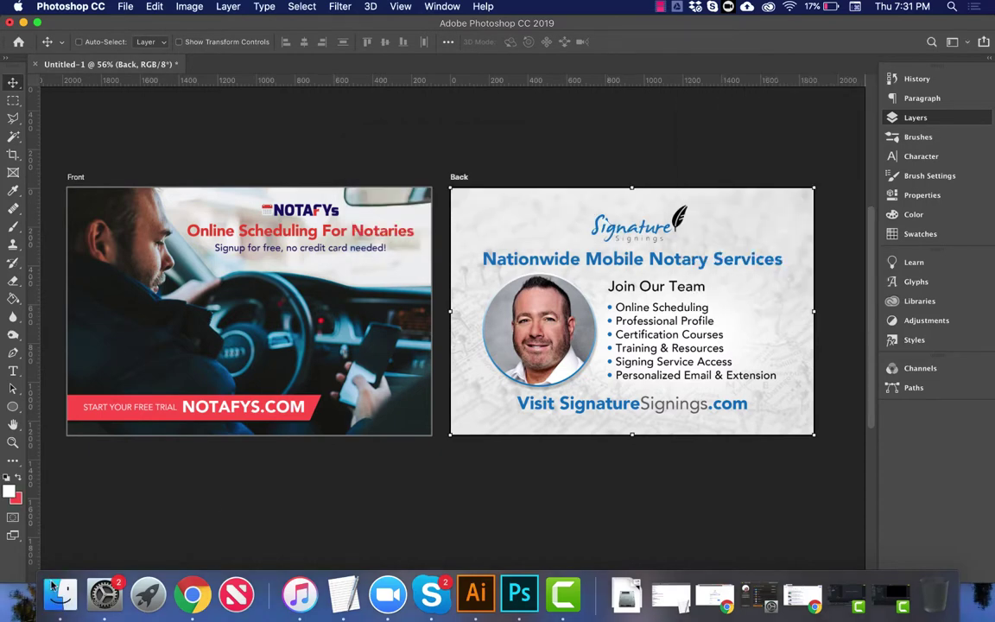
drag(400, 147, 935, 592)
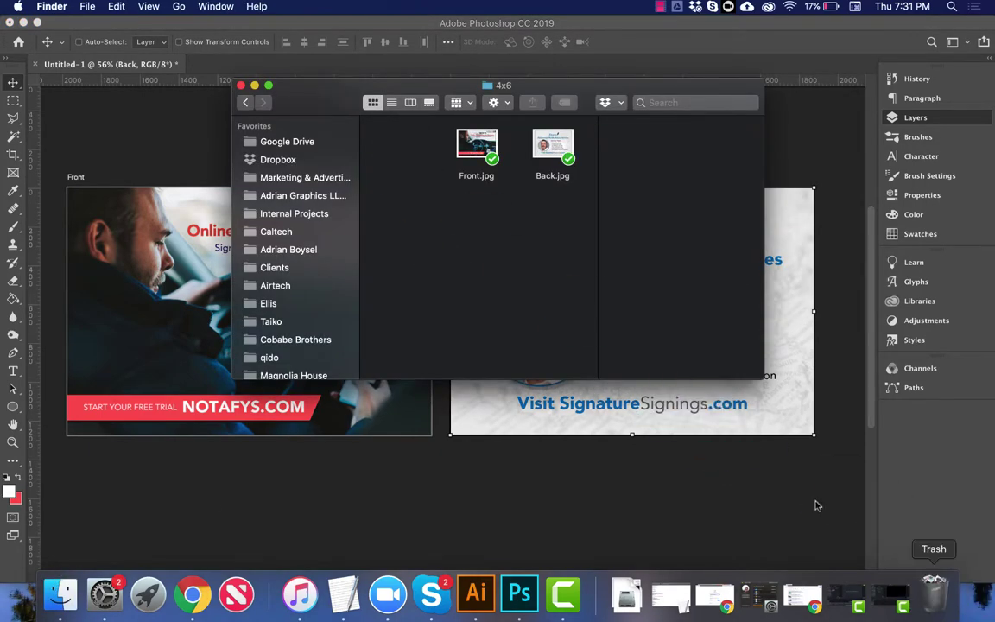
click(474, 138)
key(space)
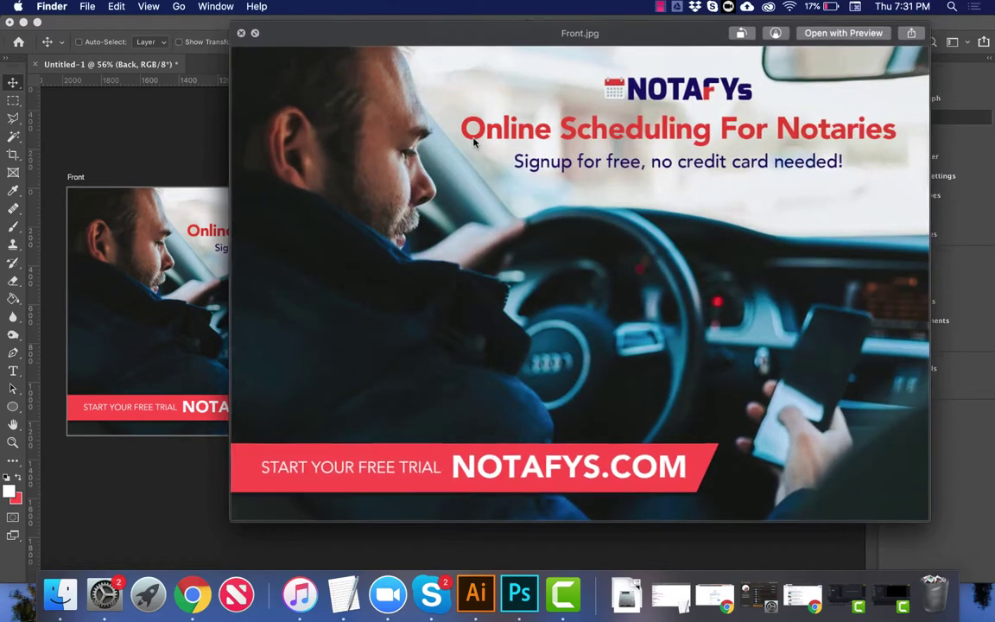
key(Up)
key(Down)
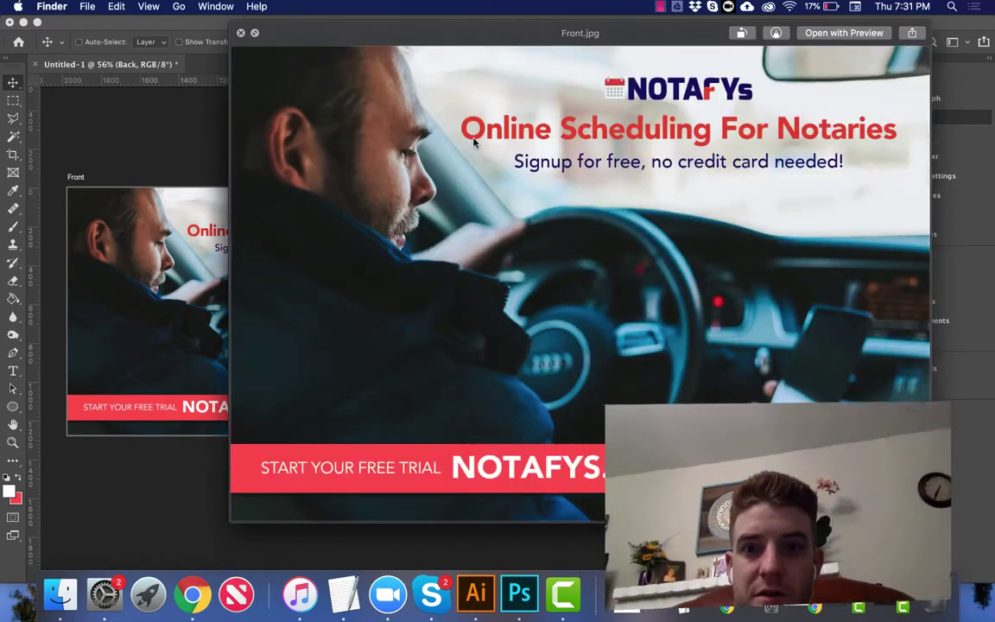
key(Up)
key(Down)
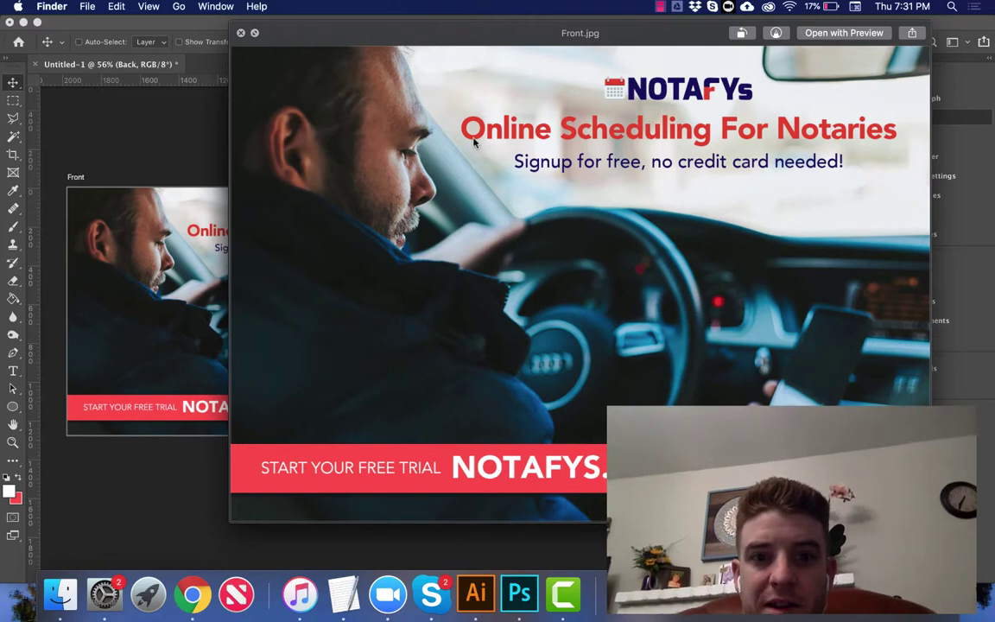
key(Up)
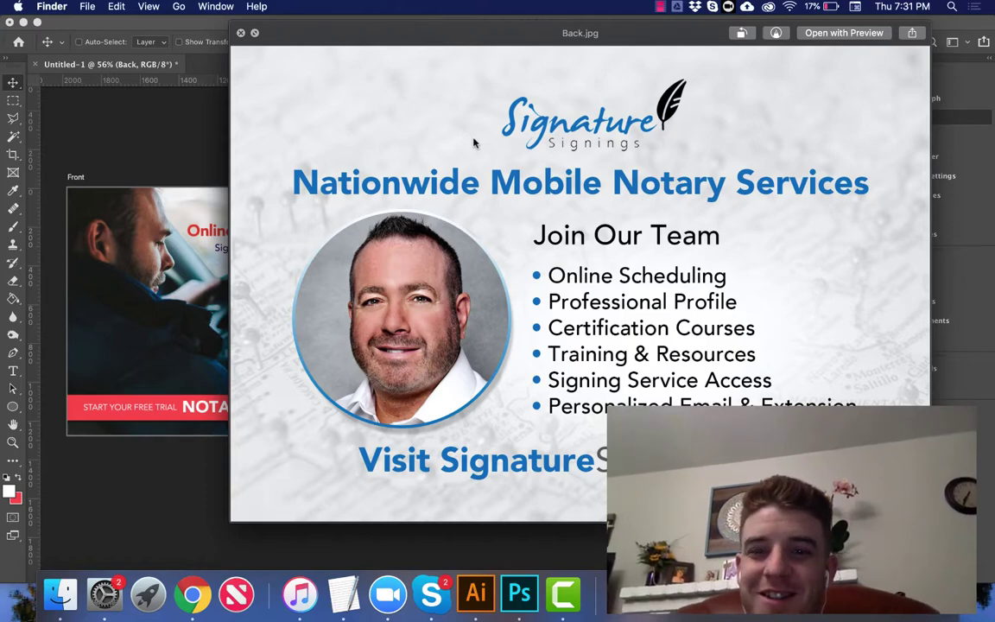
key(space)
Step: Permanently delete the old Notafys file and close the 4x6 folder window
key(super+BackSpace)
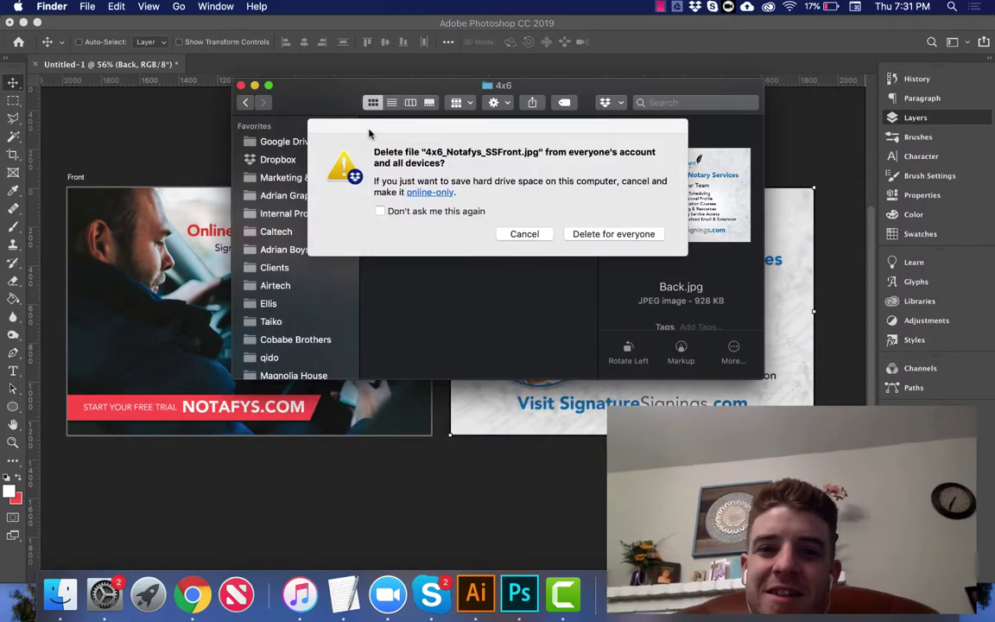
click(592, 235)
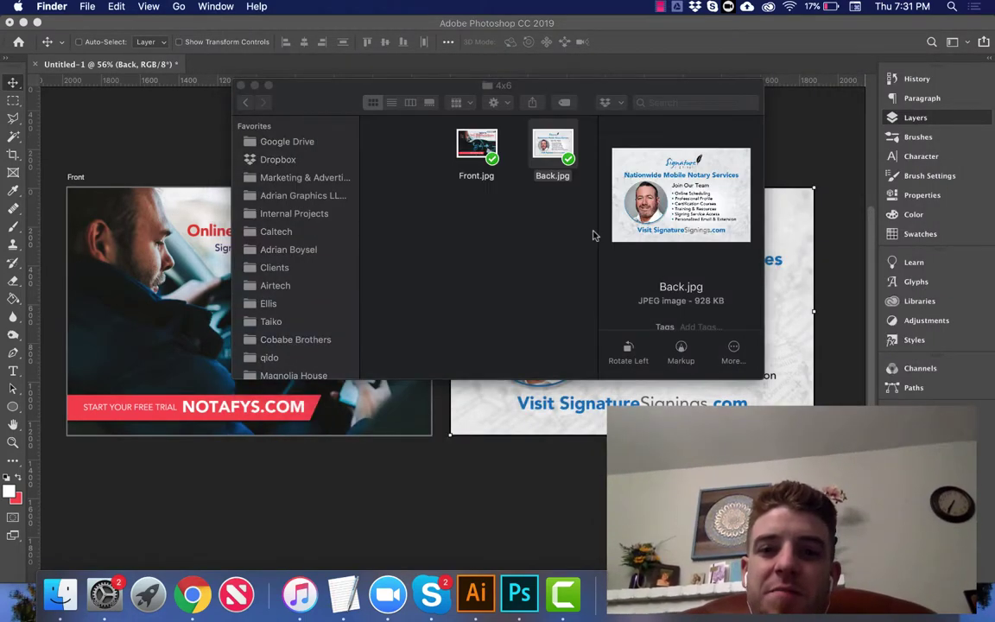
click(242, 84)
Step: Load adriangraphics.com in Google Chrome's current tab
click(191, 592)
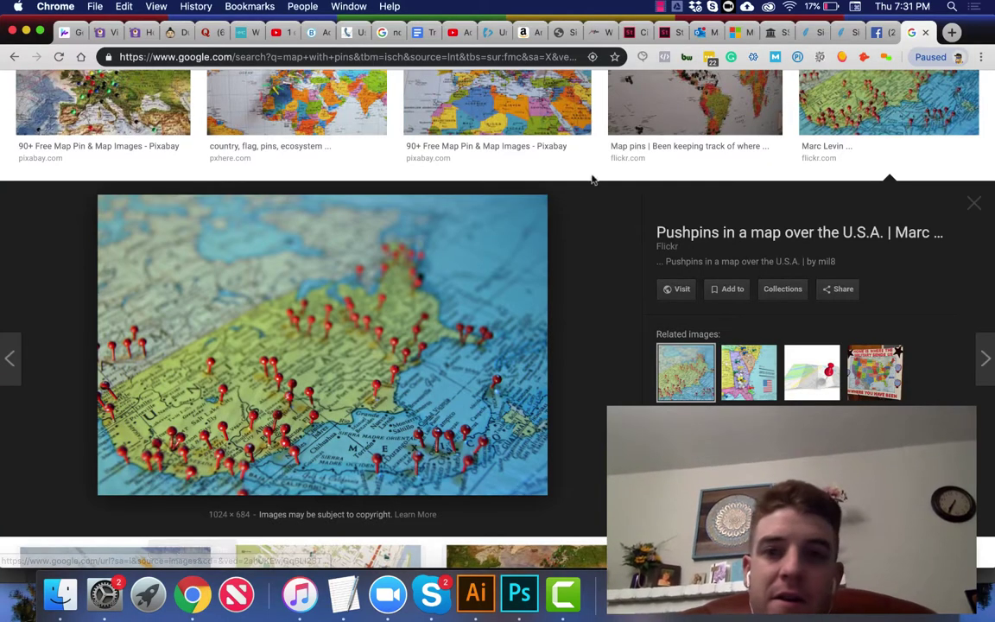
click(521, 57)
text(adriangraphics.com)
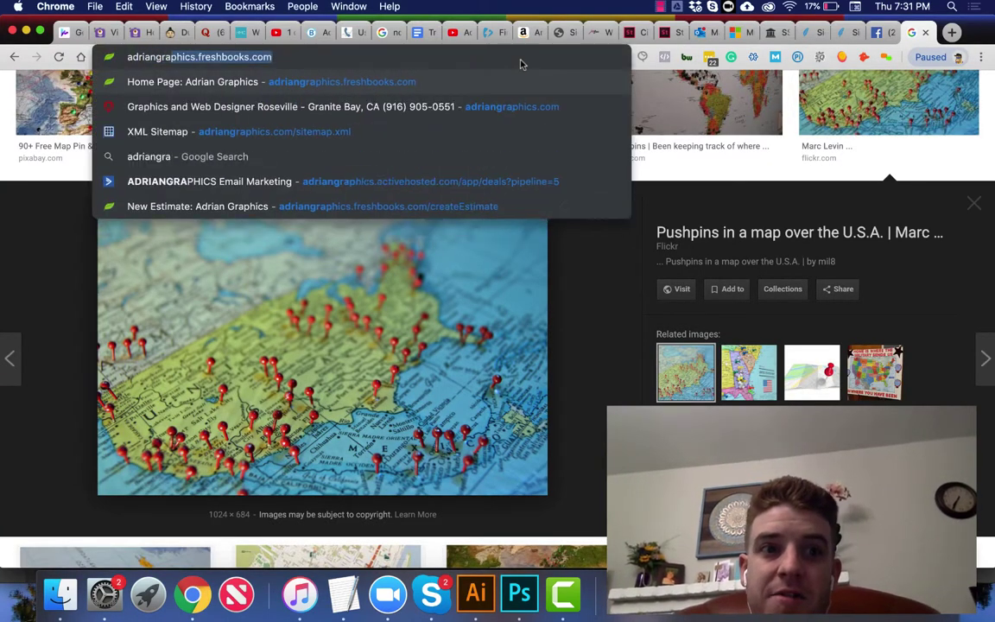
key(Return)
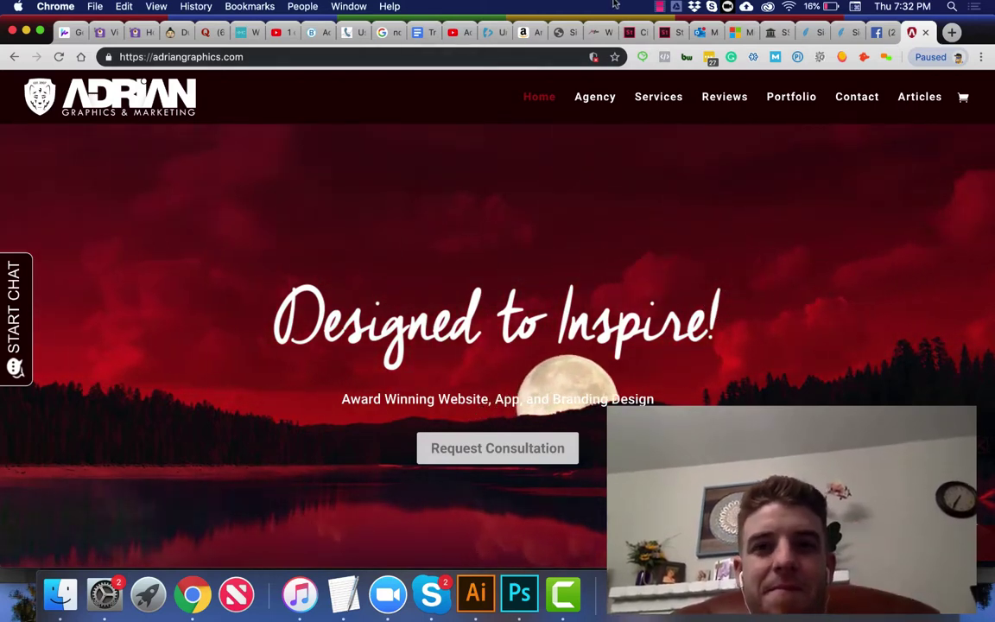
click(662, 6)
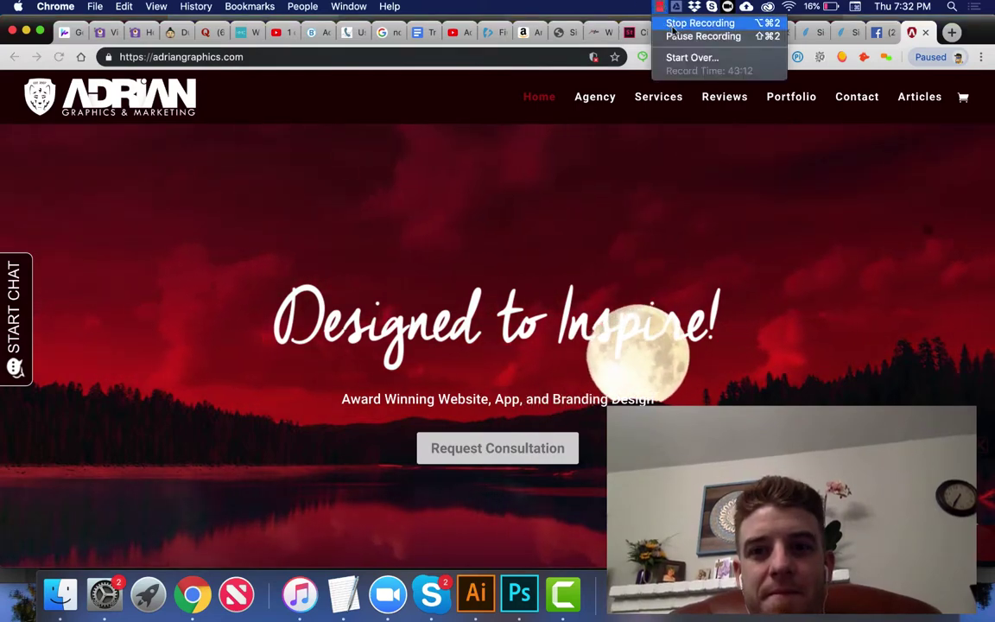